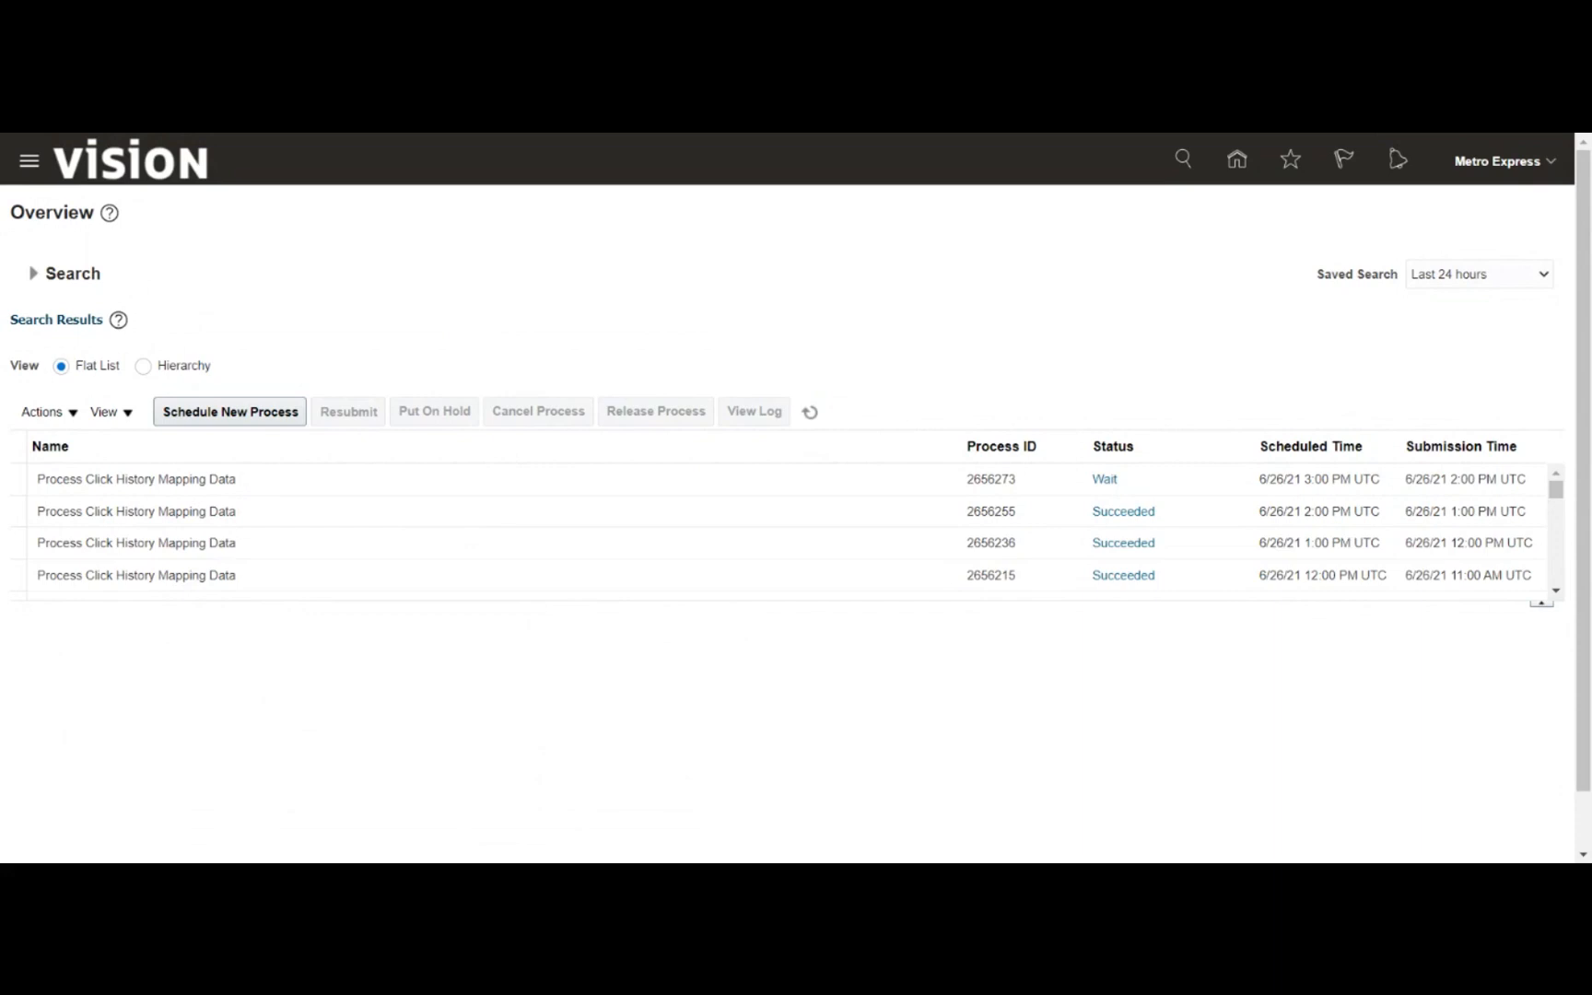
- Start scheduling a new process for the Print Min-Max Planning Report job
click(257, 402)
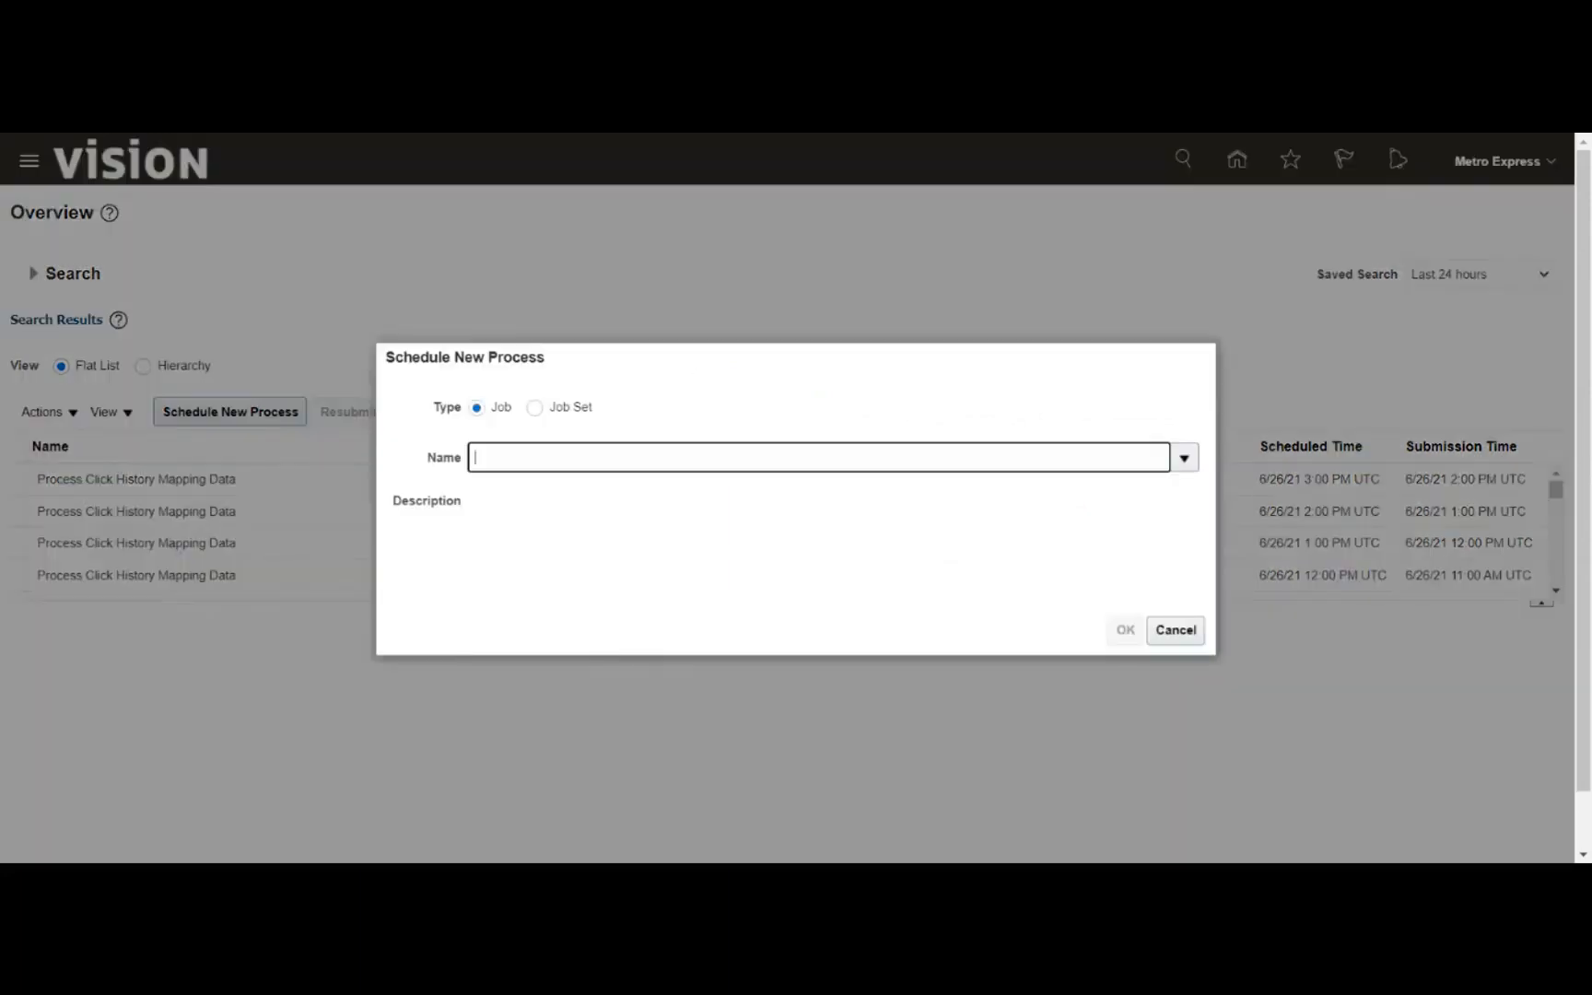
text(Print min)
key(Tab)
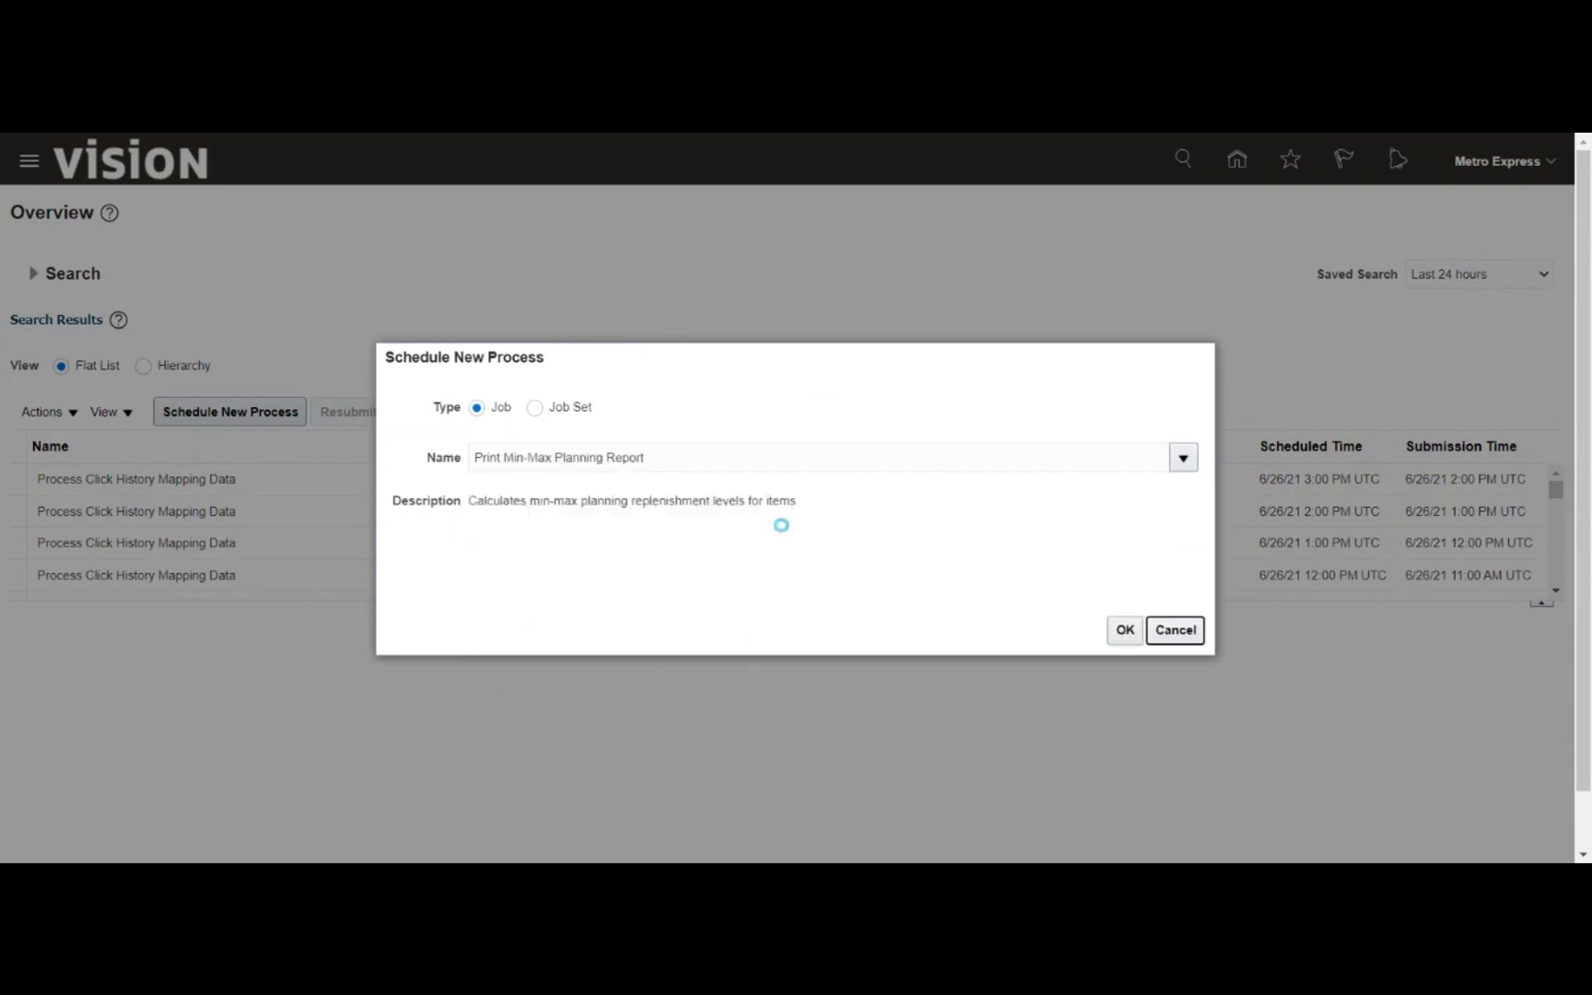
click(1124, 630)
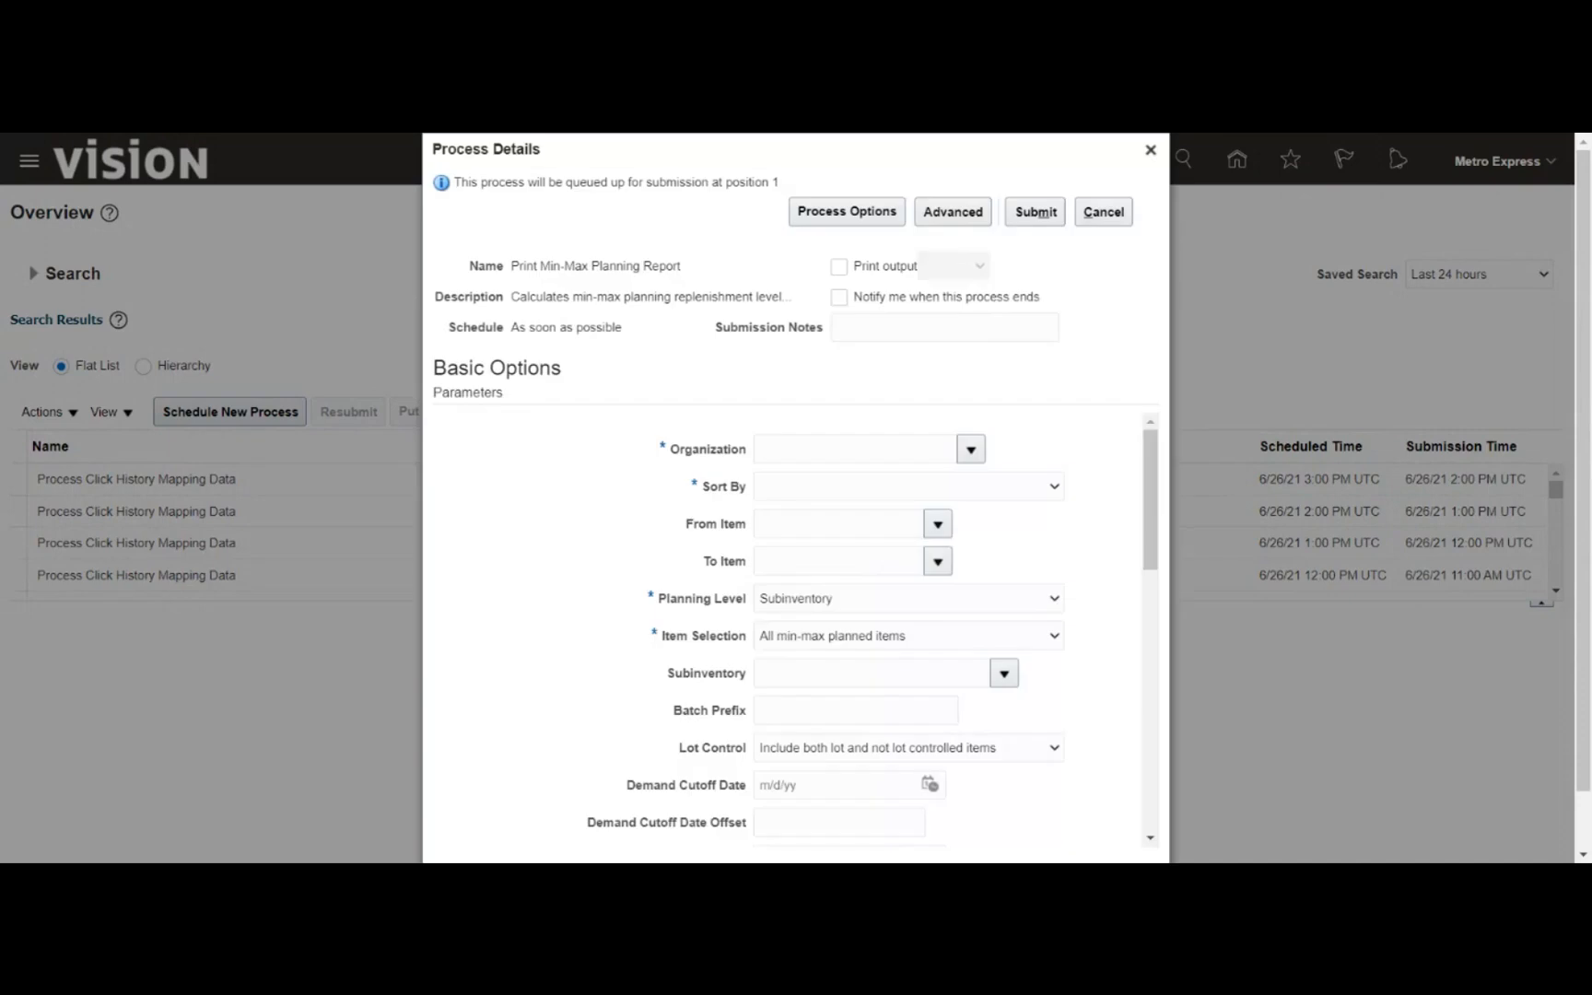
- Set the report's organization to MAUR_PLANNING and sort it by Inventory item
click(970, 451)
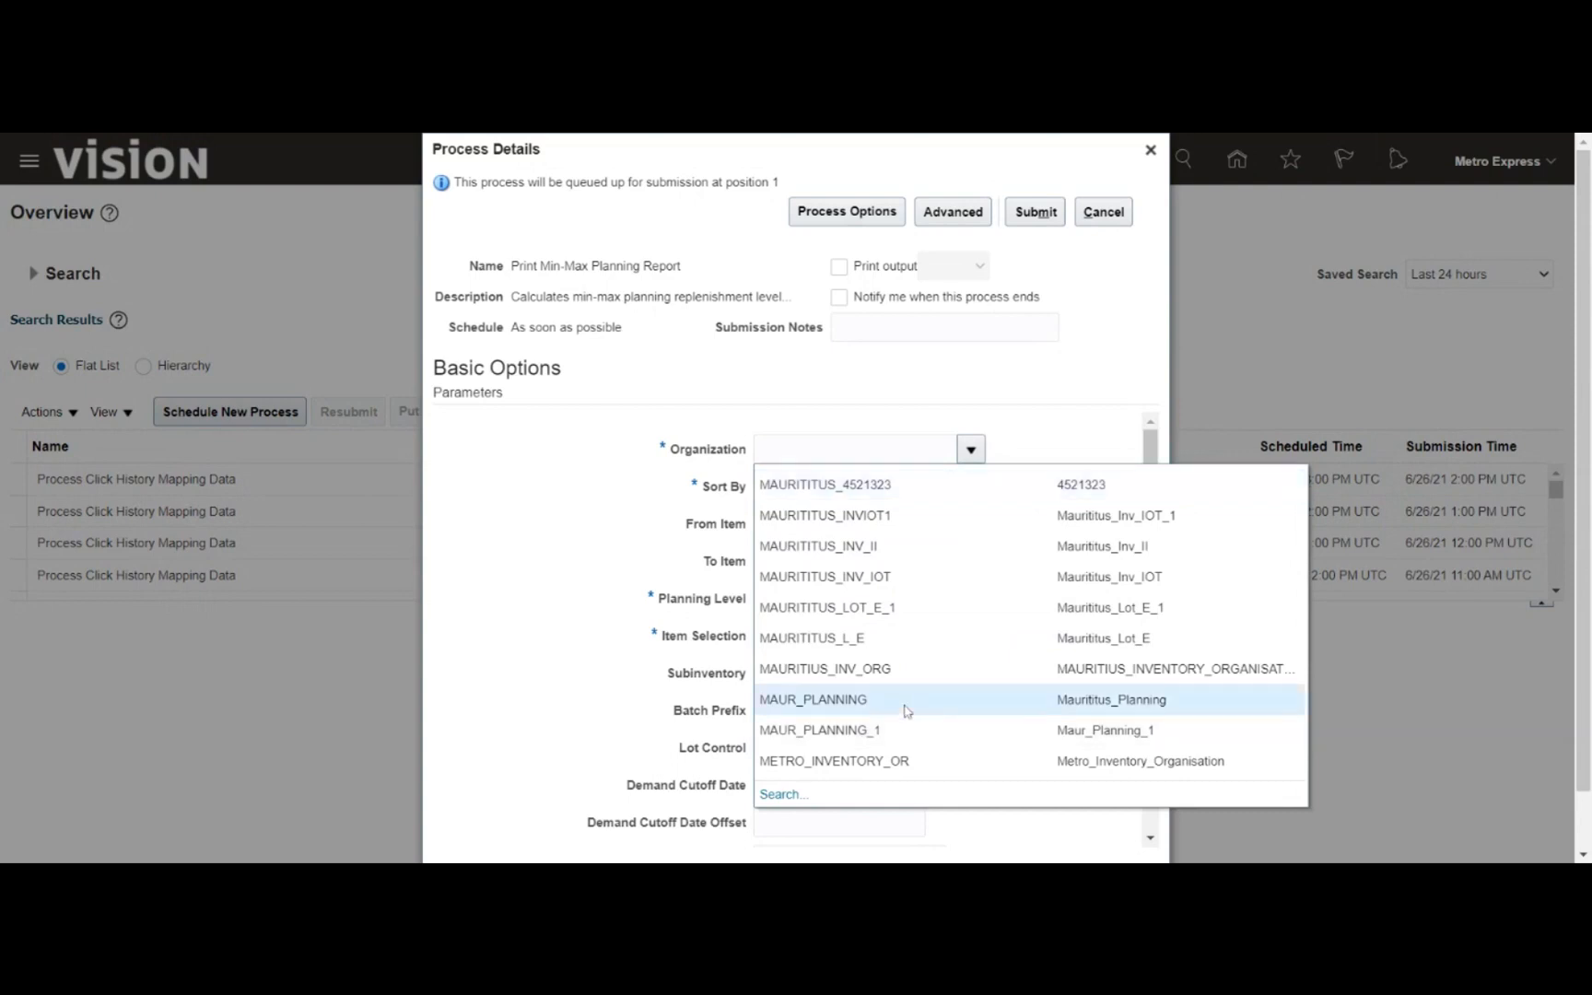
key(Escape)
text(MAUR_PLANNING)
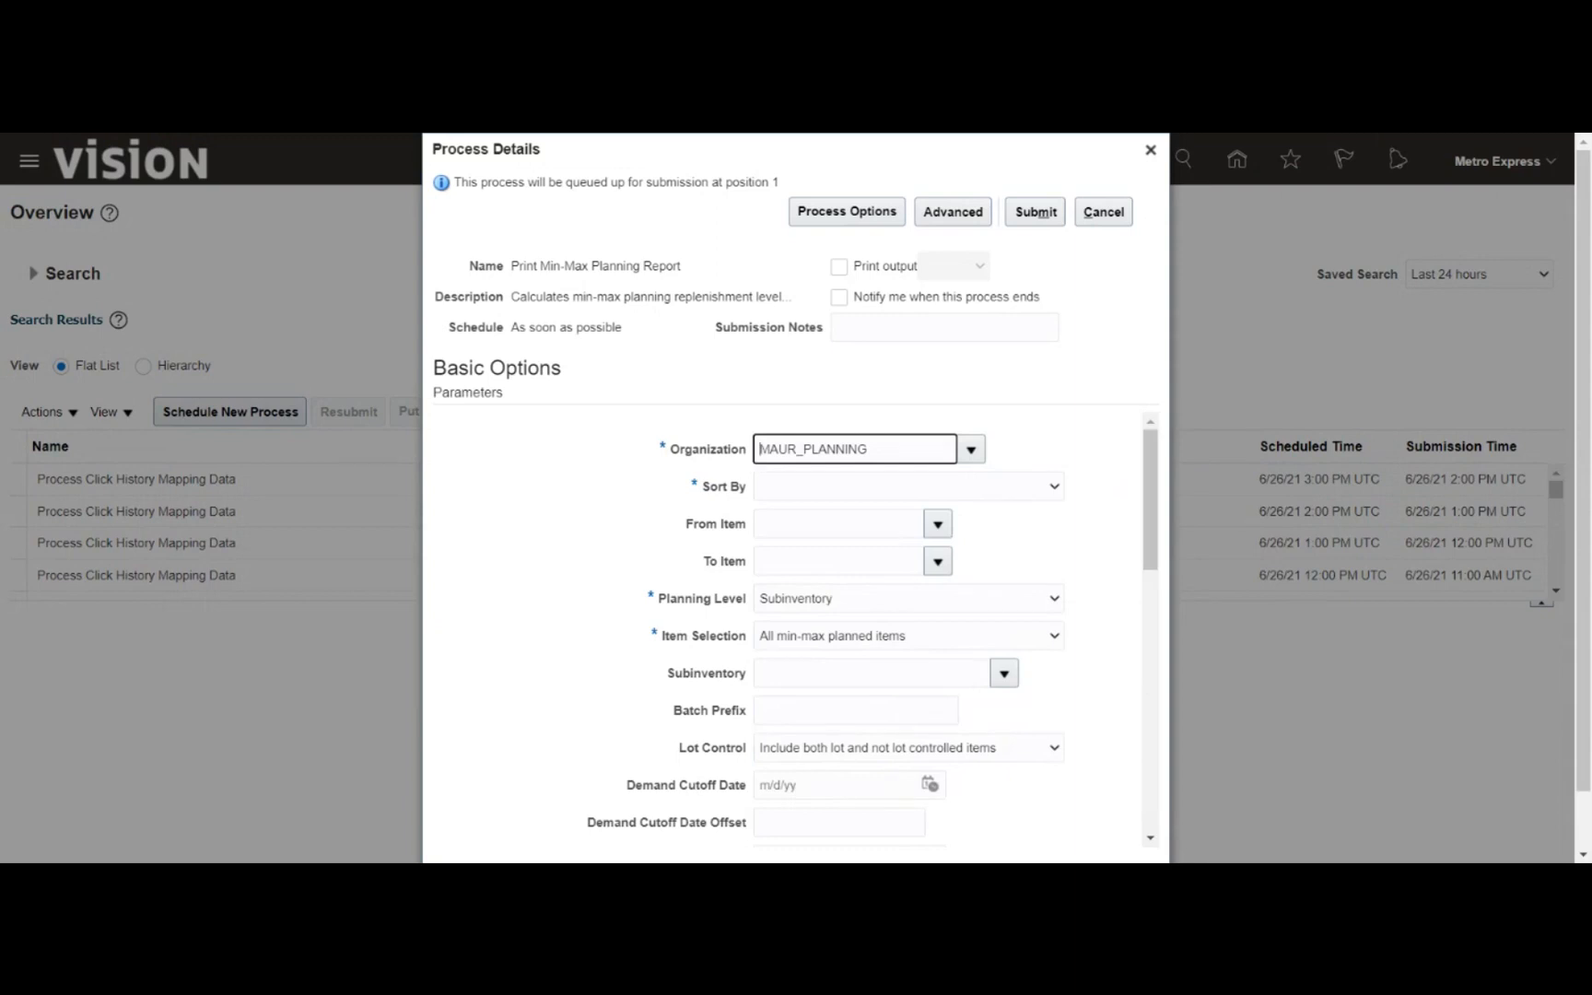
click(865, 492)
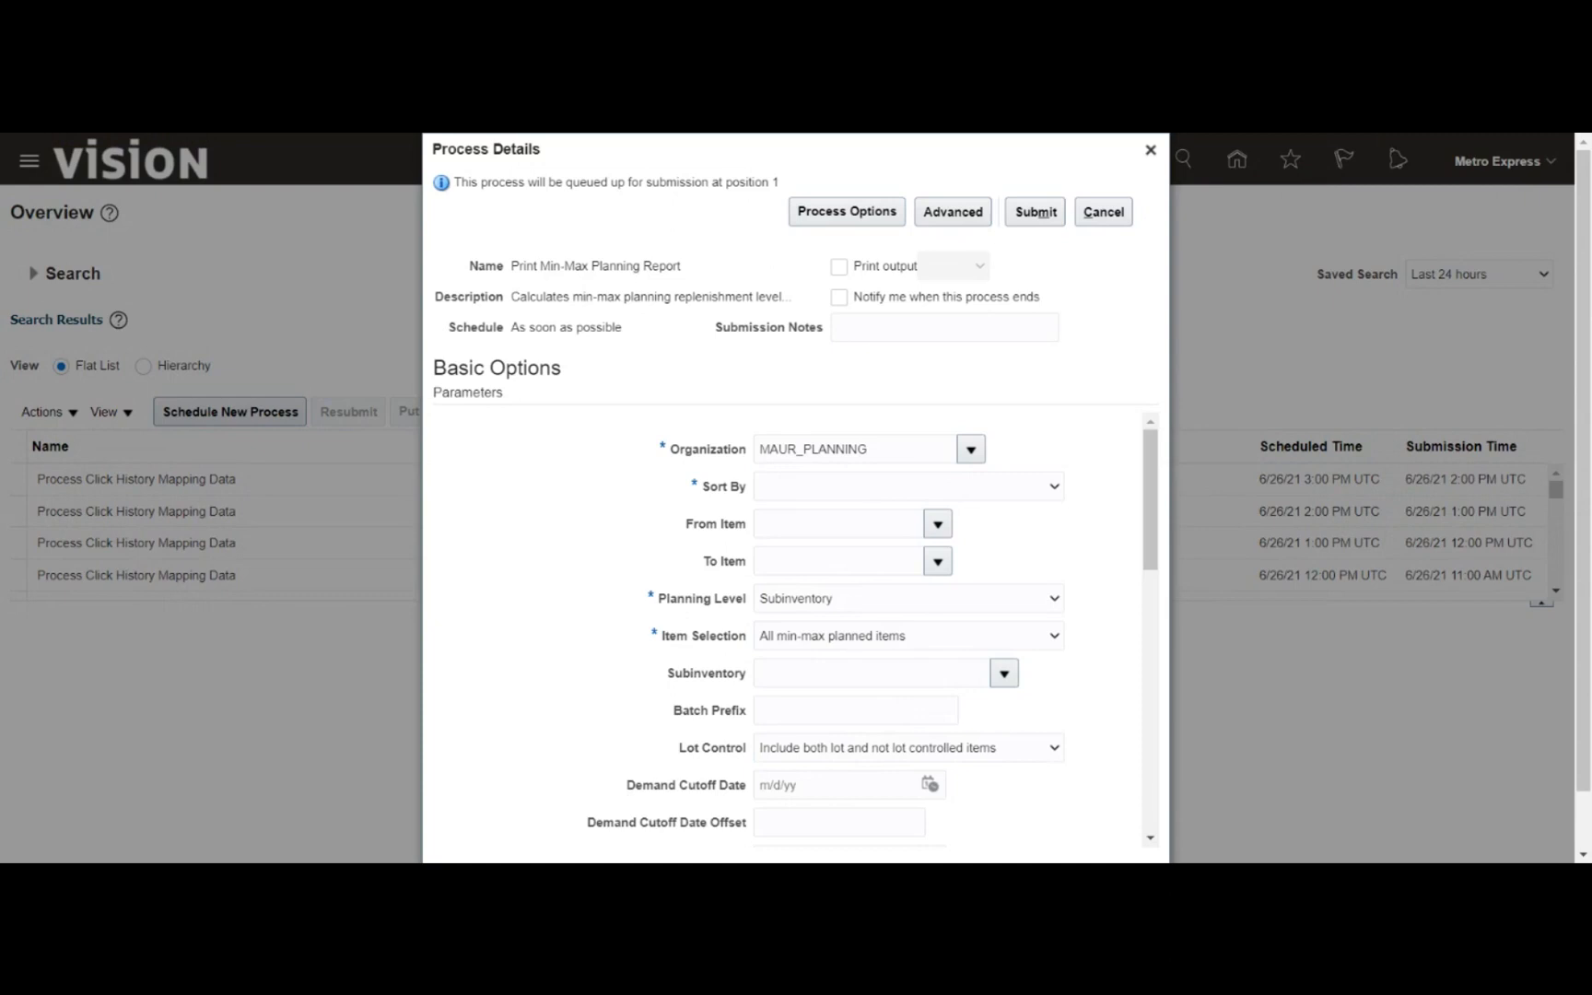
click(799, 540)
key(Tab)
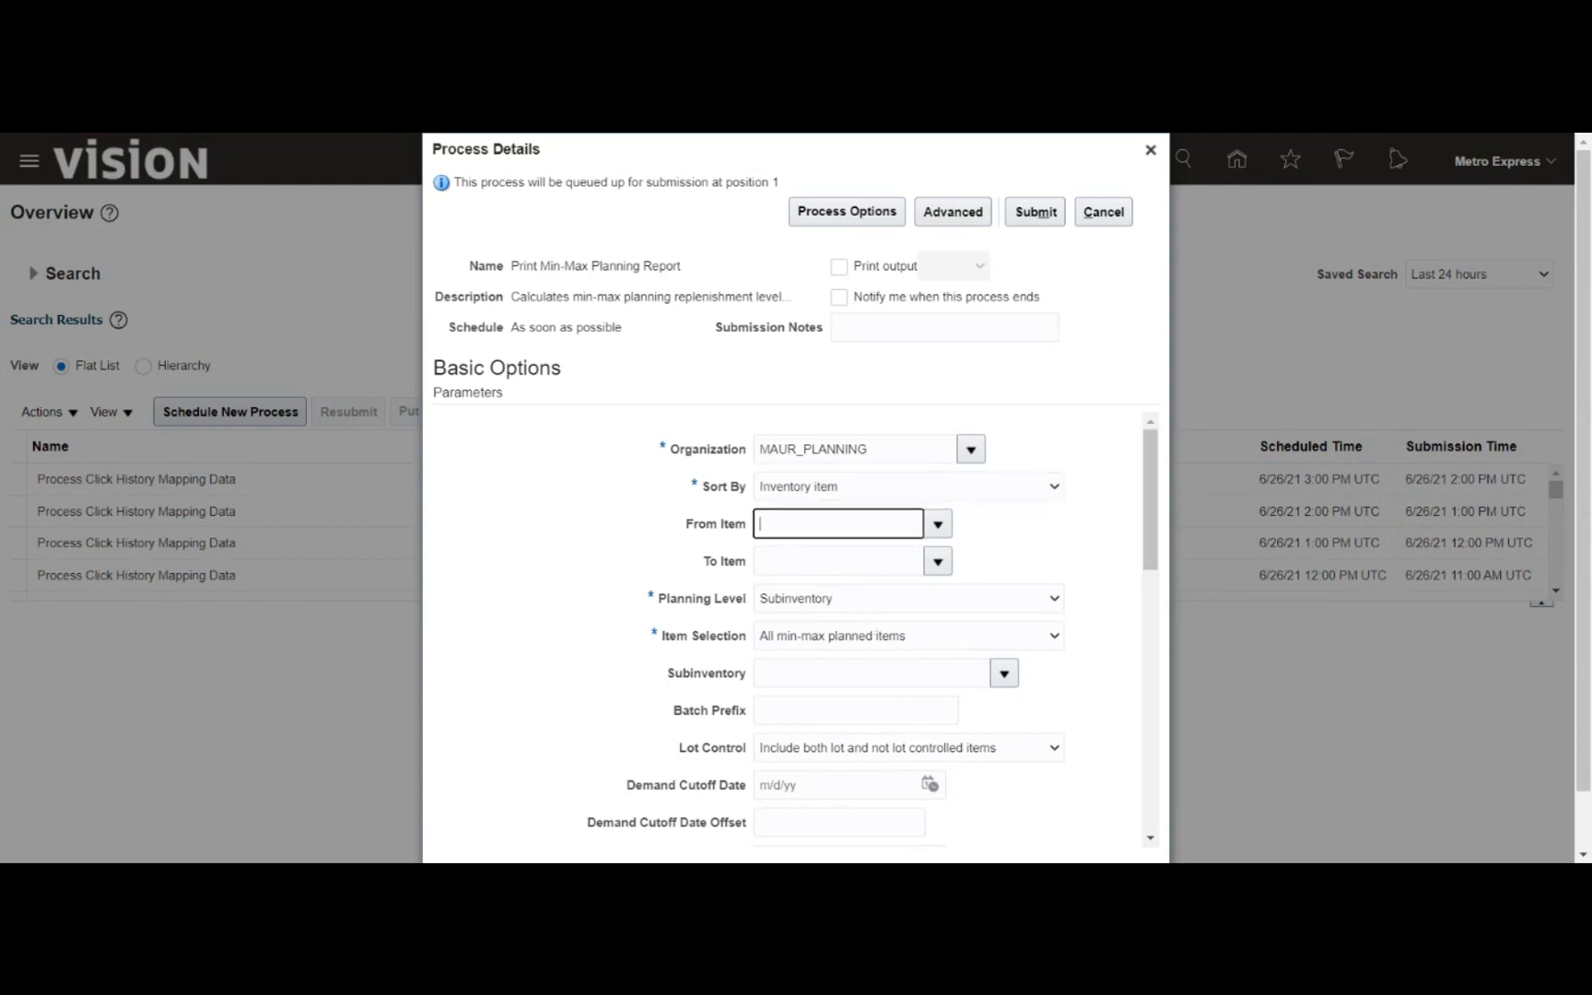
- Limit the report to item AMO462 in both the From Item and To Item parameters, with Organization as planning level
text(AMO462)
click(810, 552)
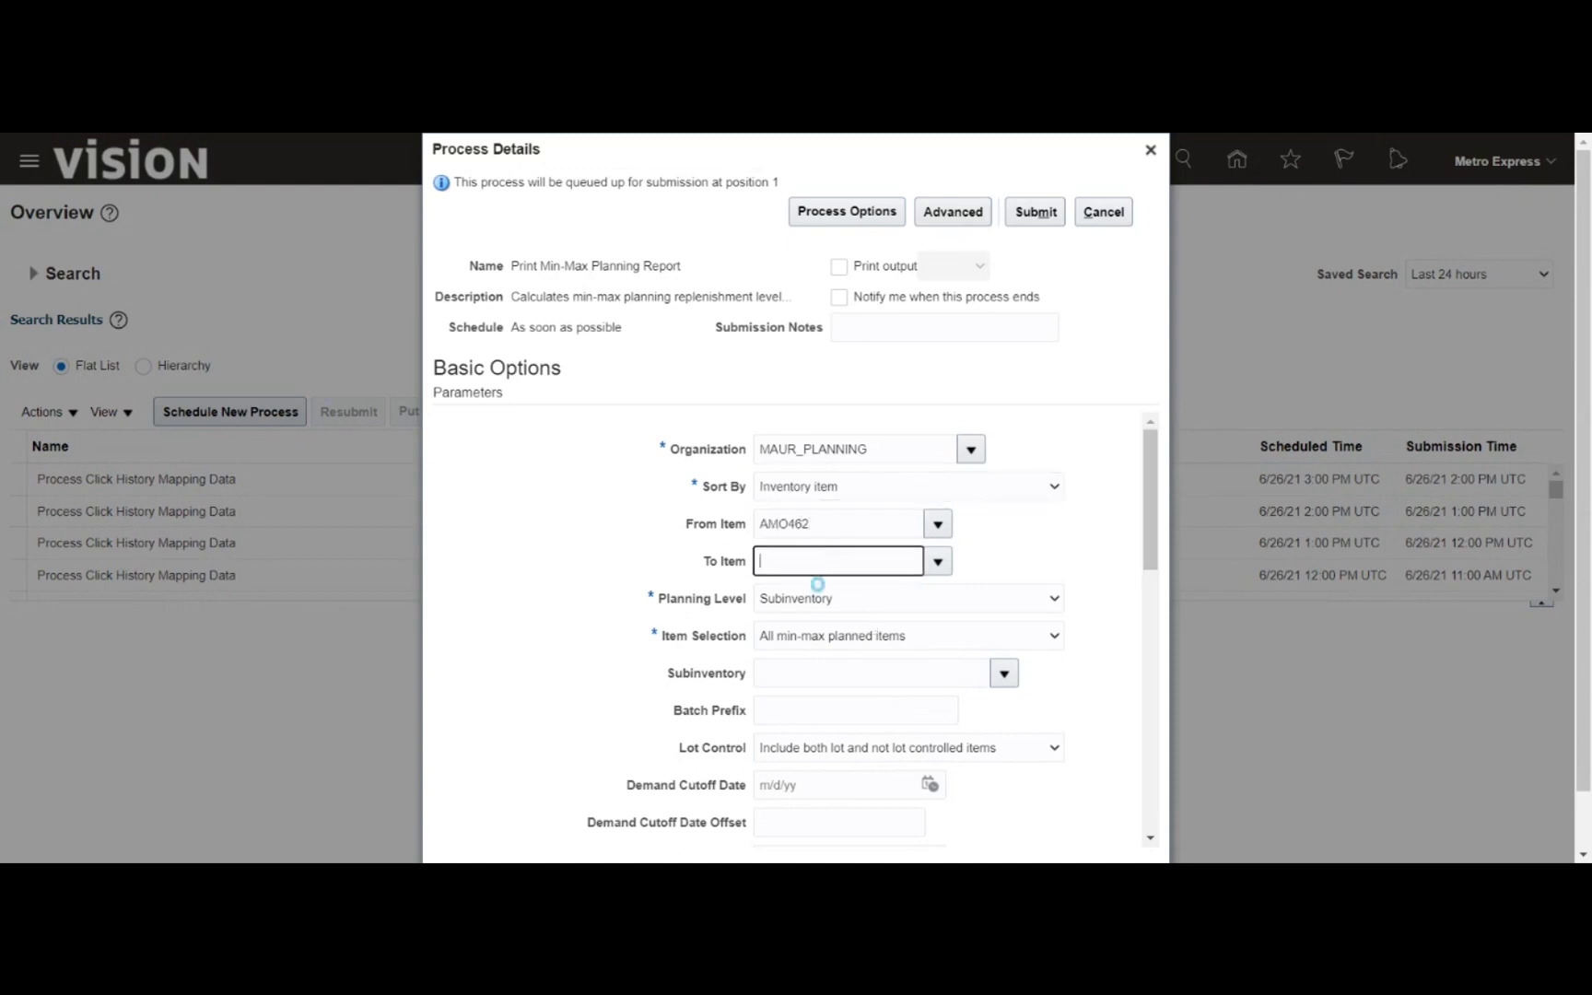
text(AMO462)
key(Tab)
click(1102, 583)
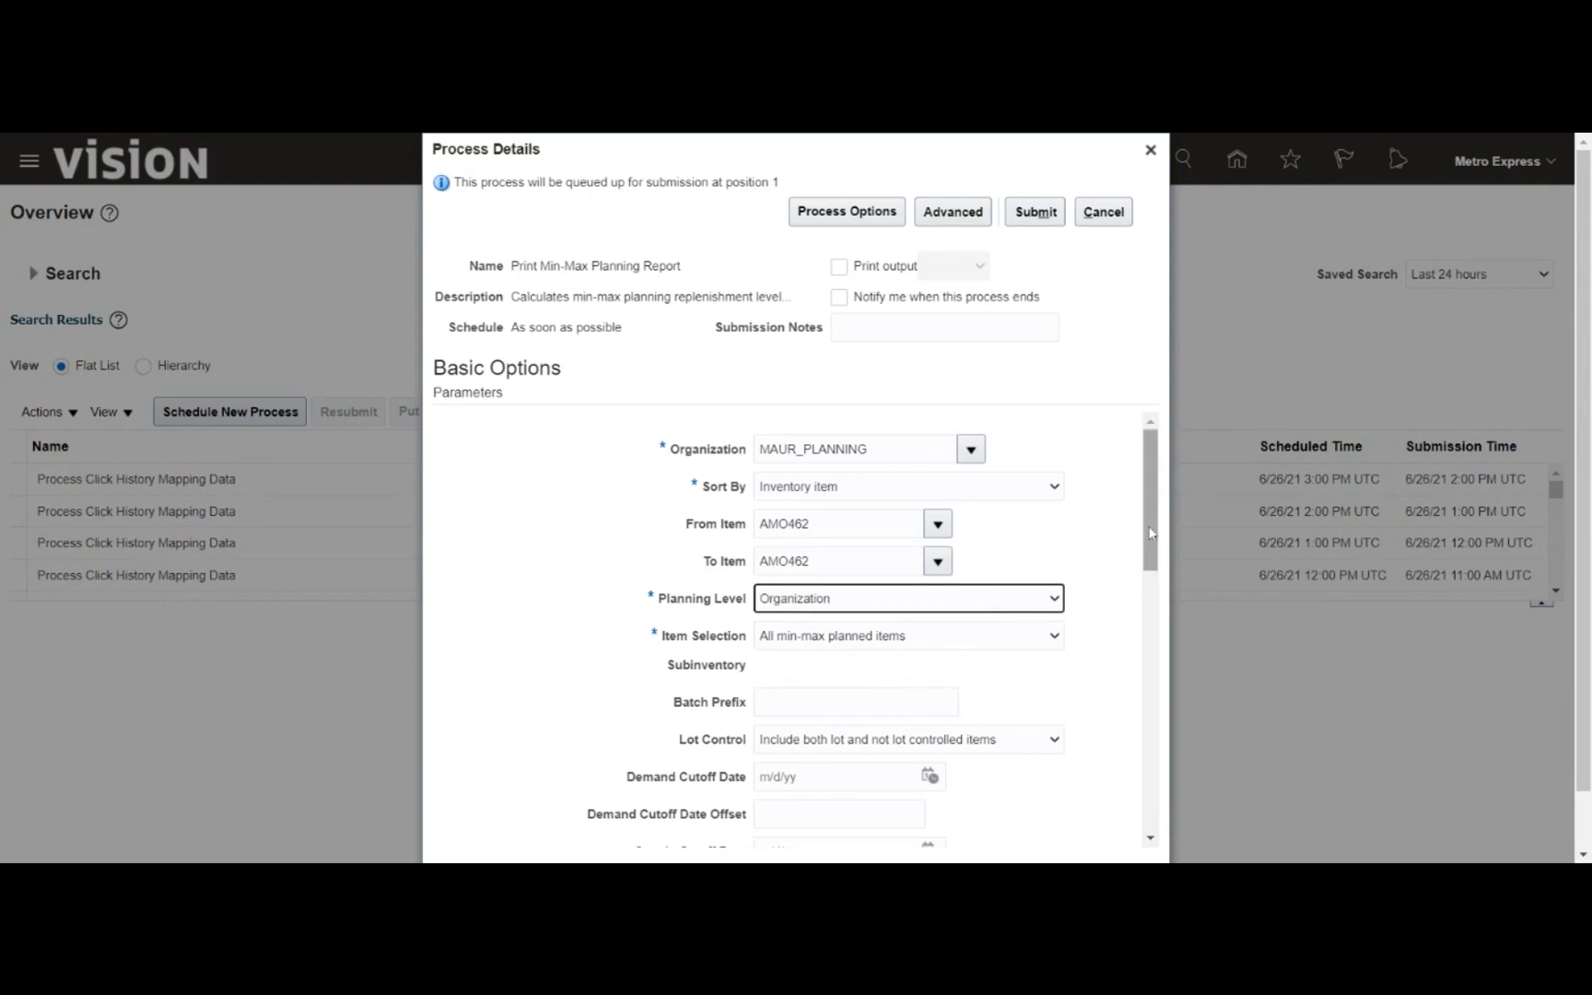
- Keep the Item Selection parameter at All min-max planned items
scroll(1149, 533, down, 3)
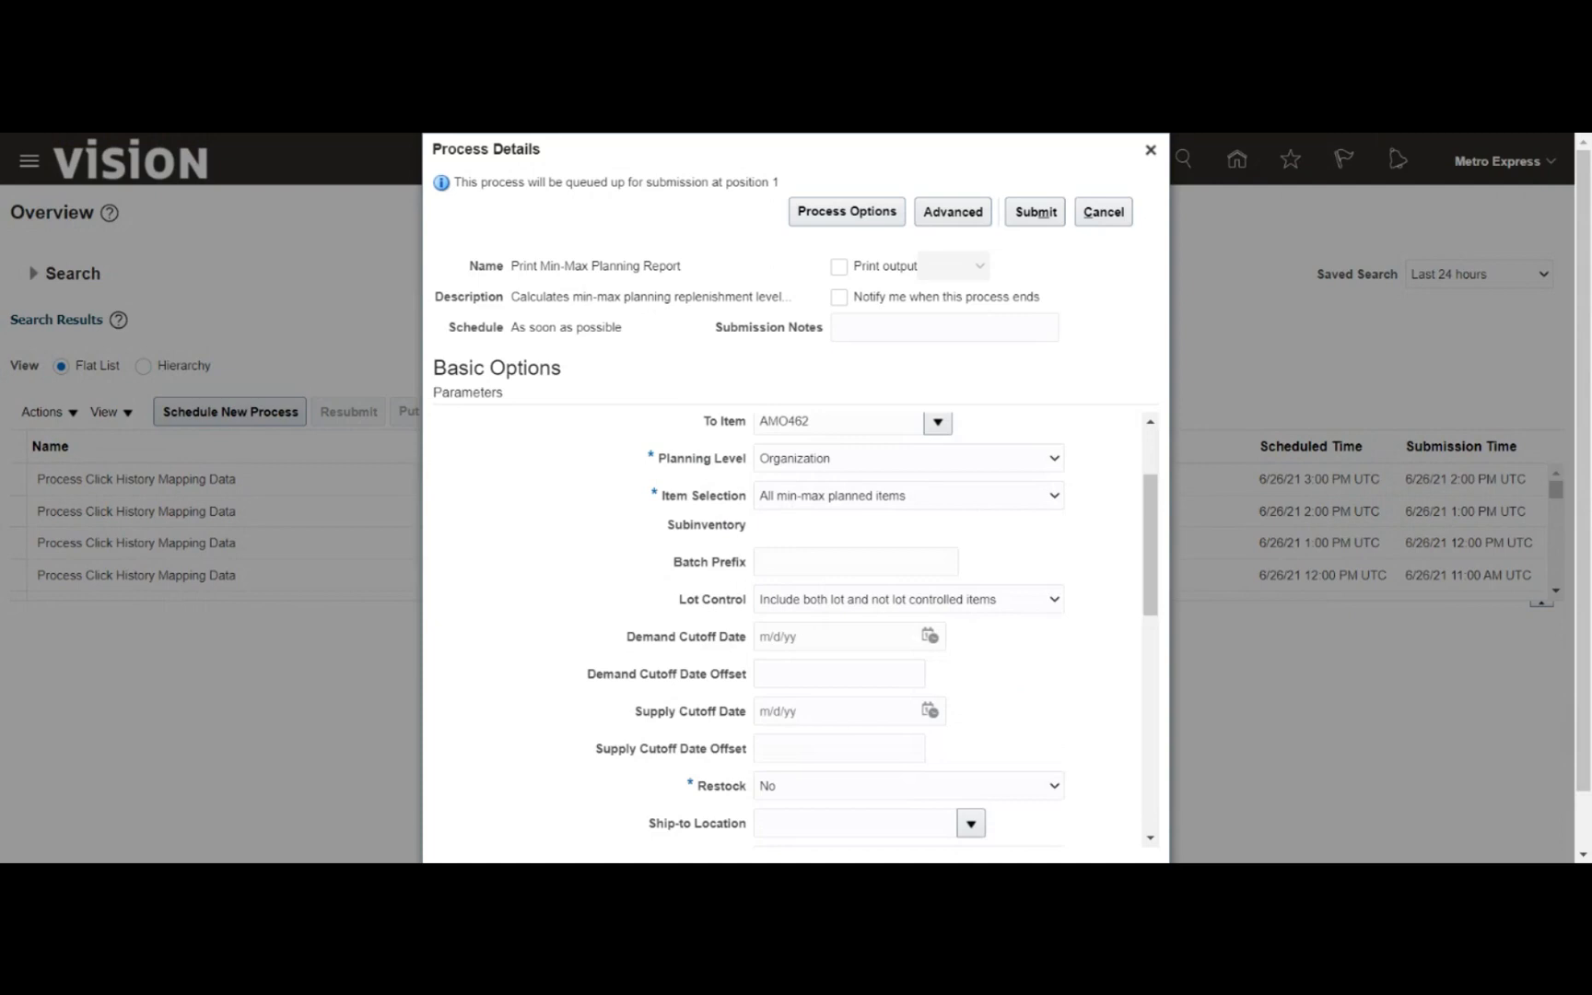
click(906, 505)
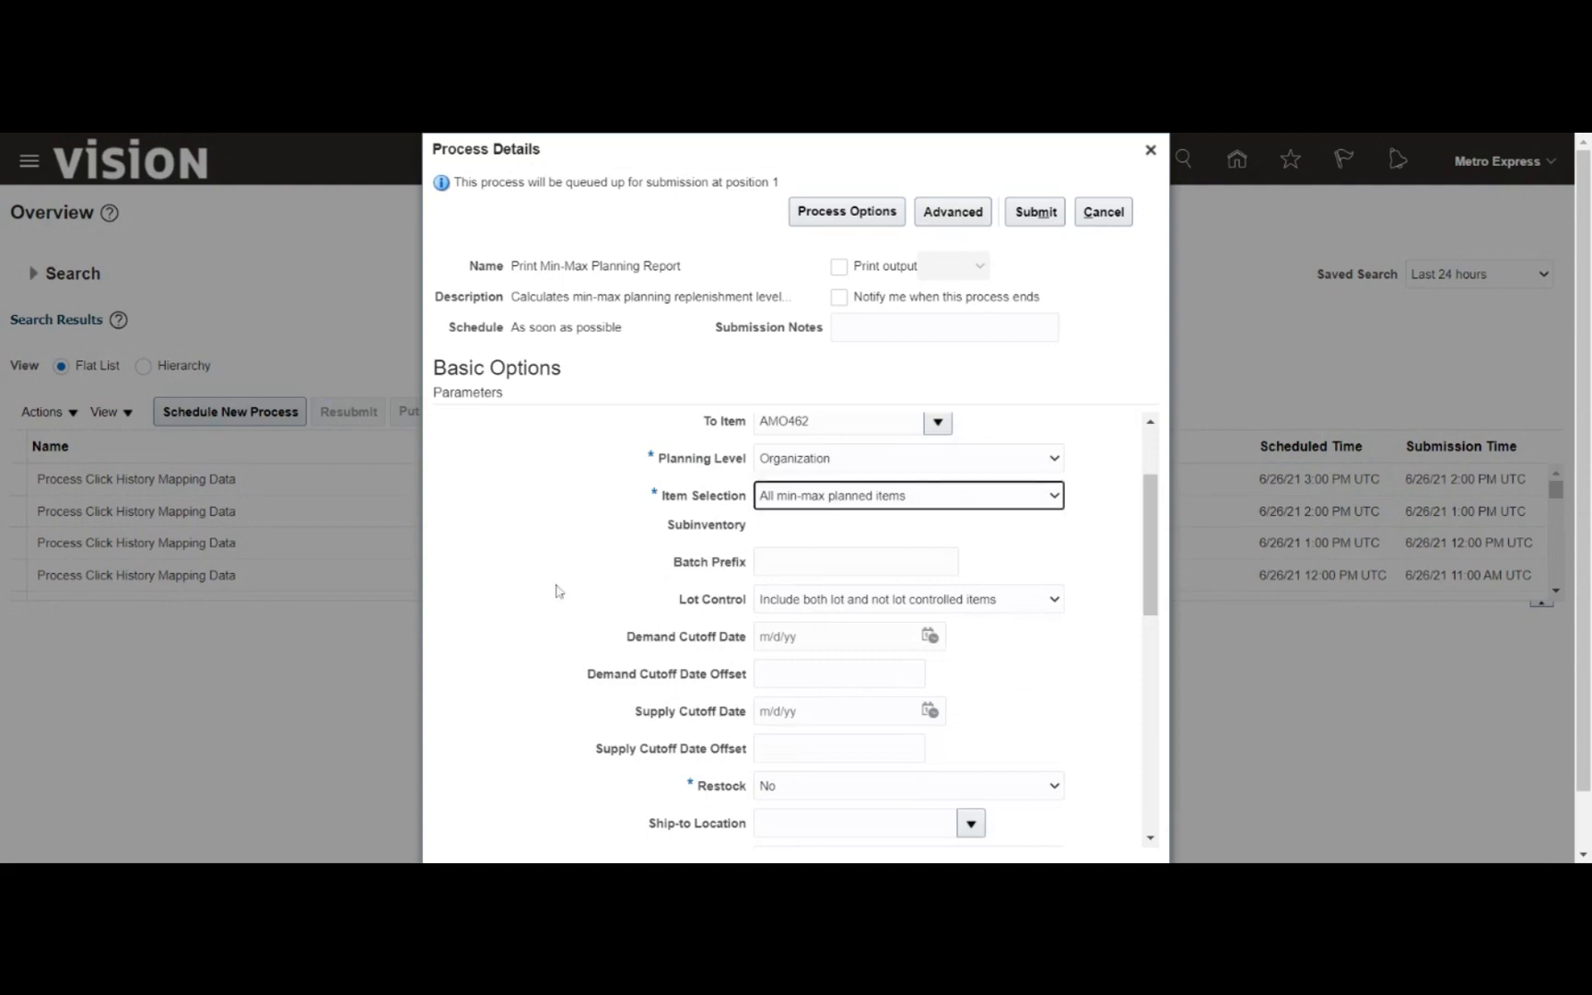
click(556, 591)
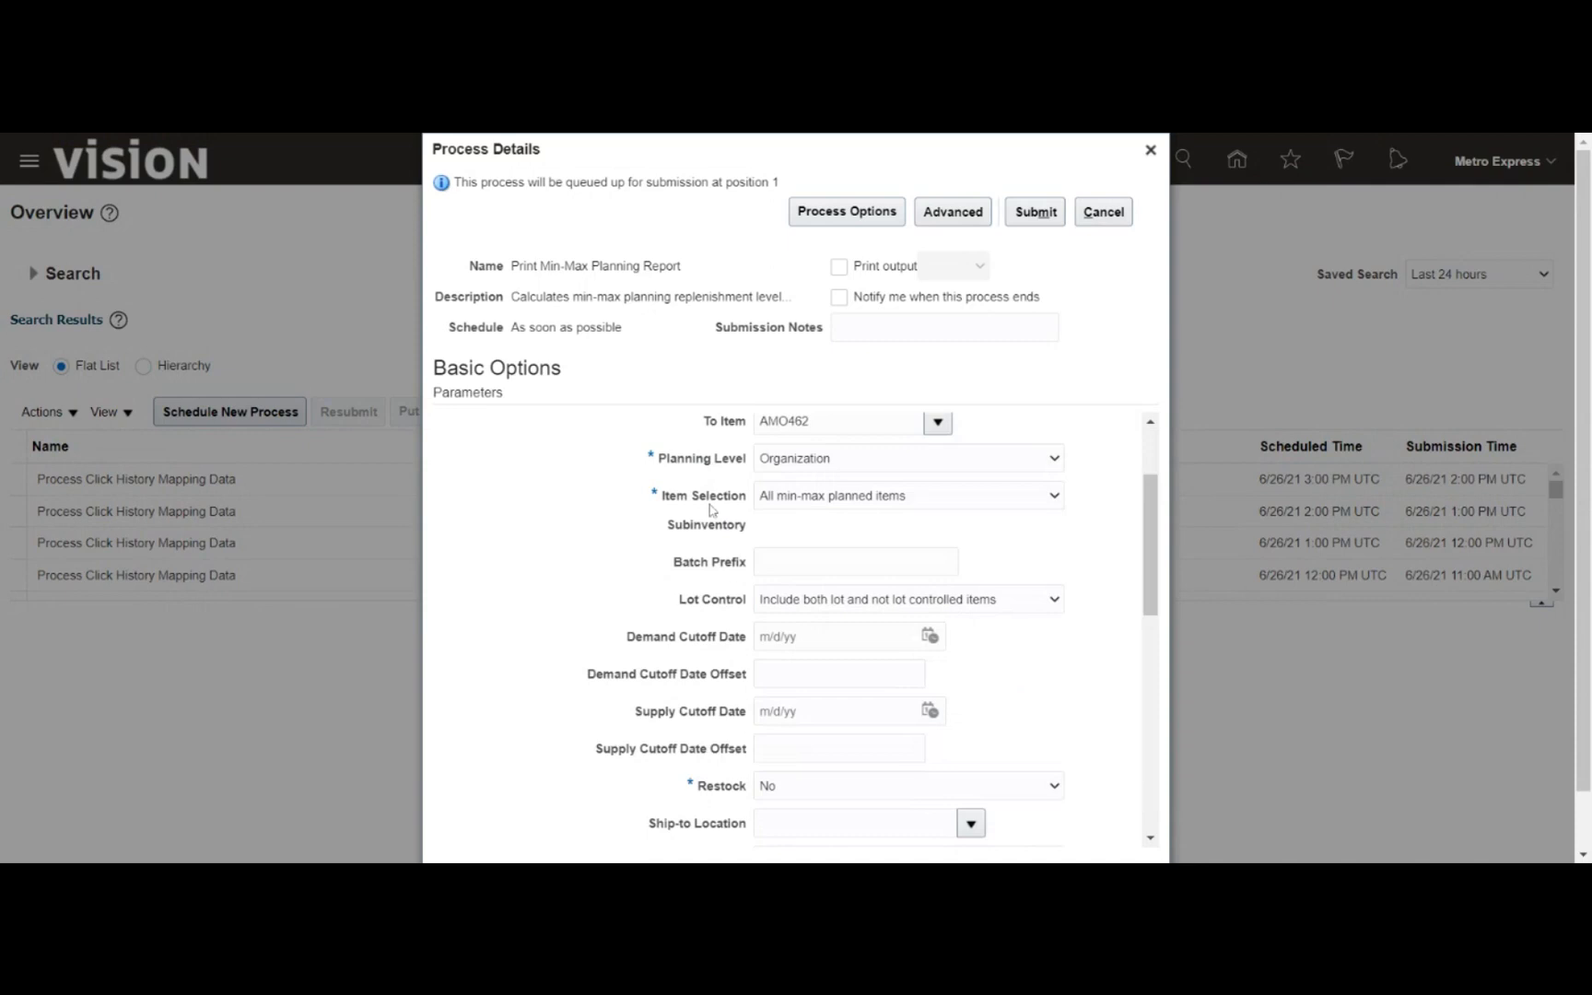
- Choose the Restock option for the min-max planning process
scroll(1085, 545, down, 3)
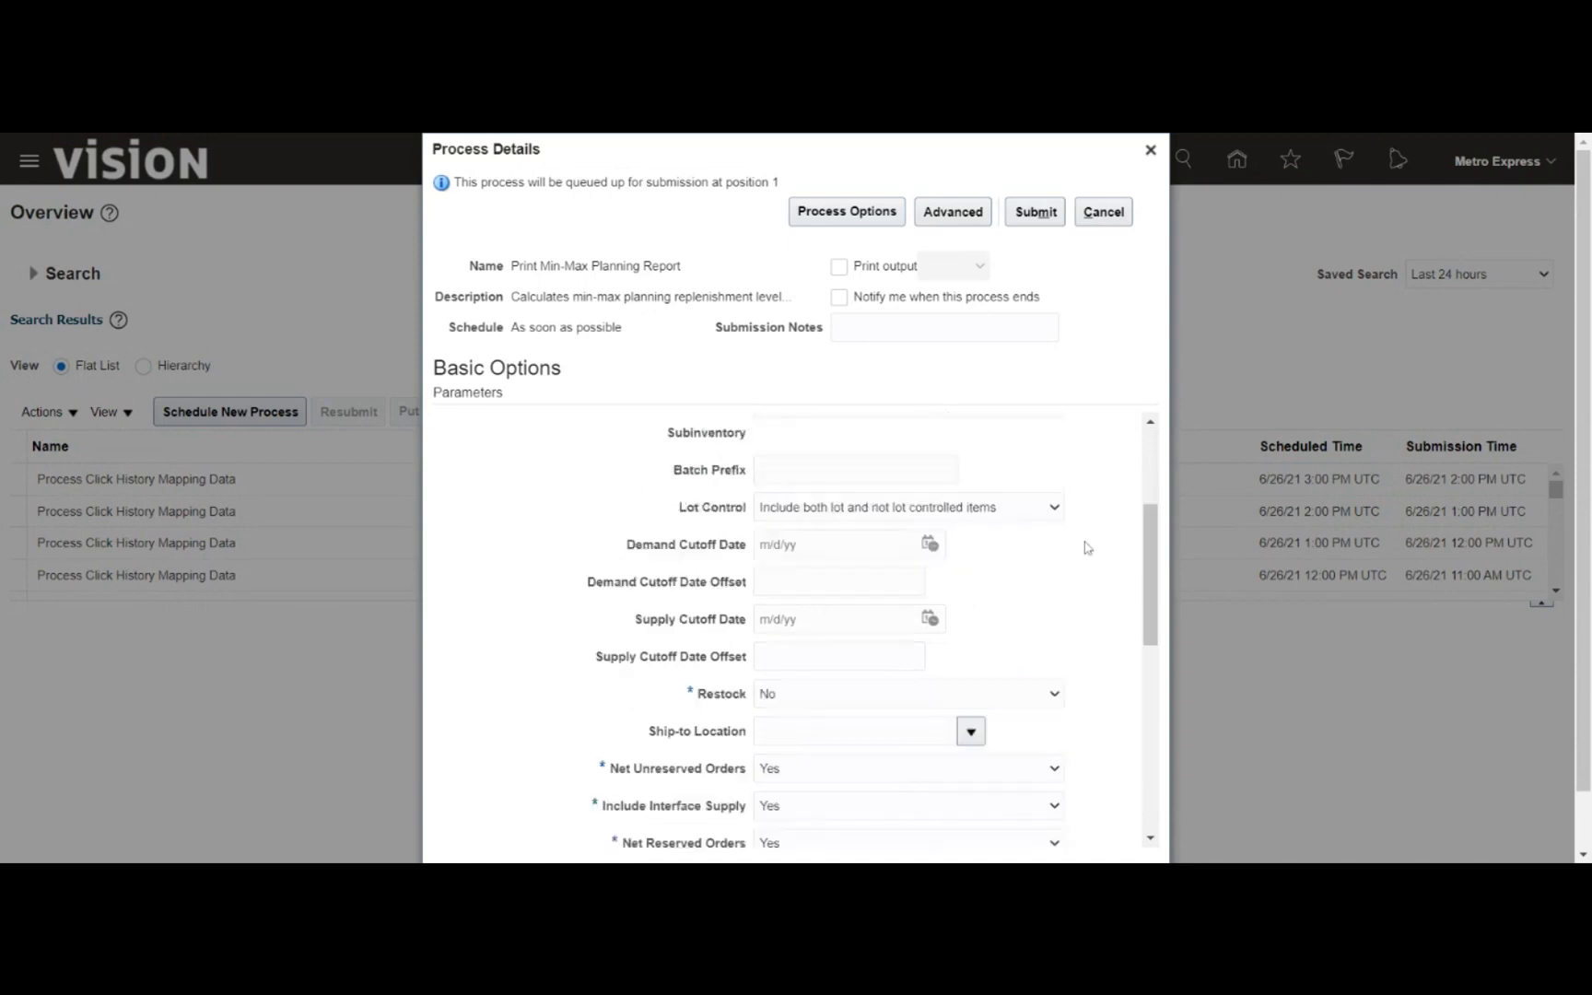
scroll(1055, 523, up, 1)
scroll(1058, 524, down, 1)
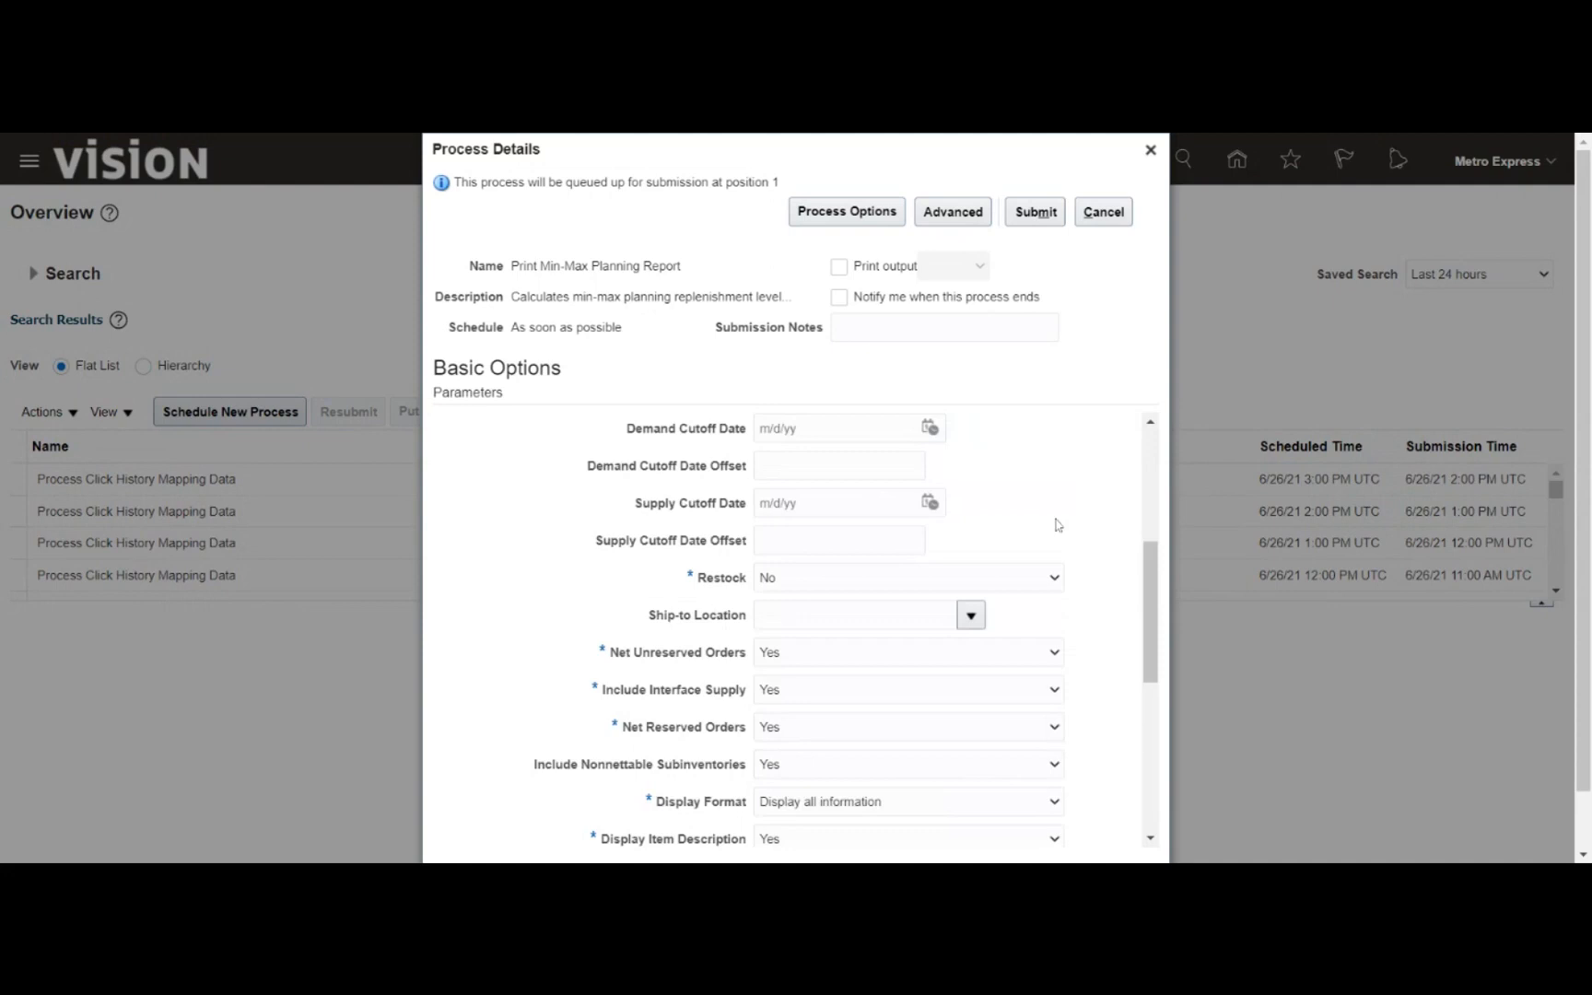
scroll(1057, 525, down, 1)
click(887, 475)
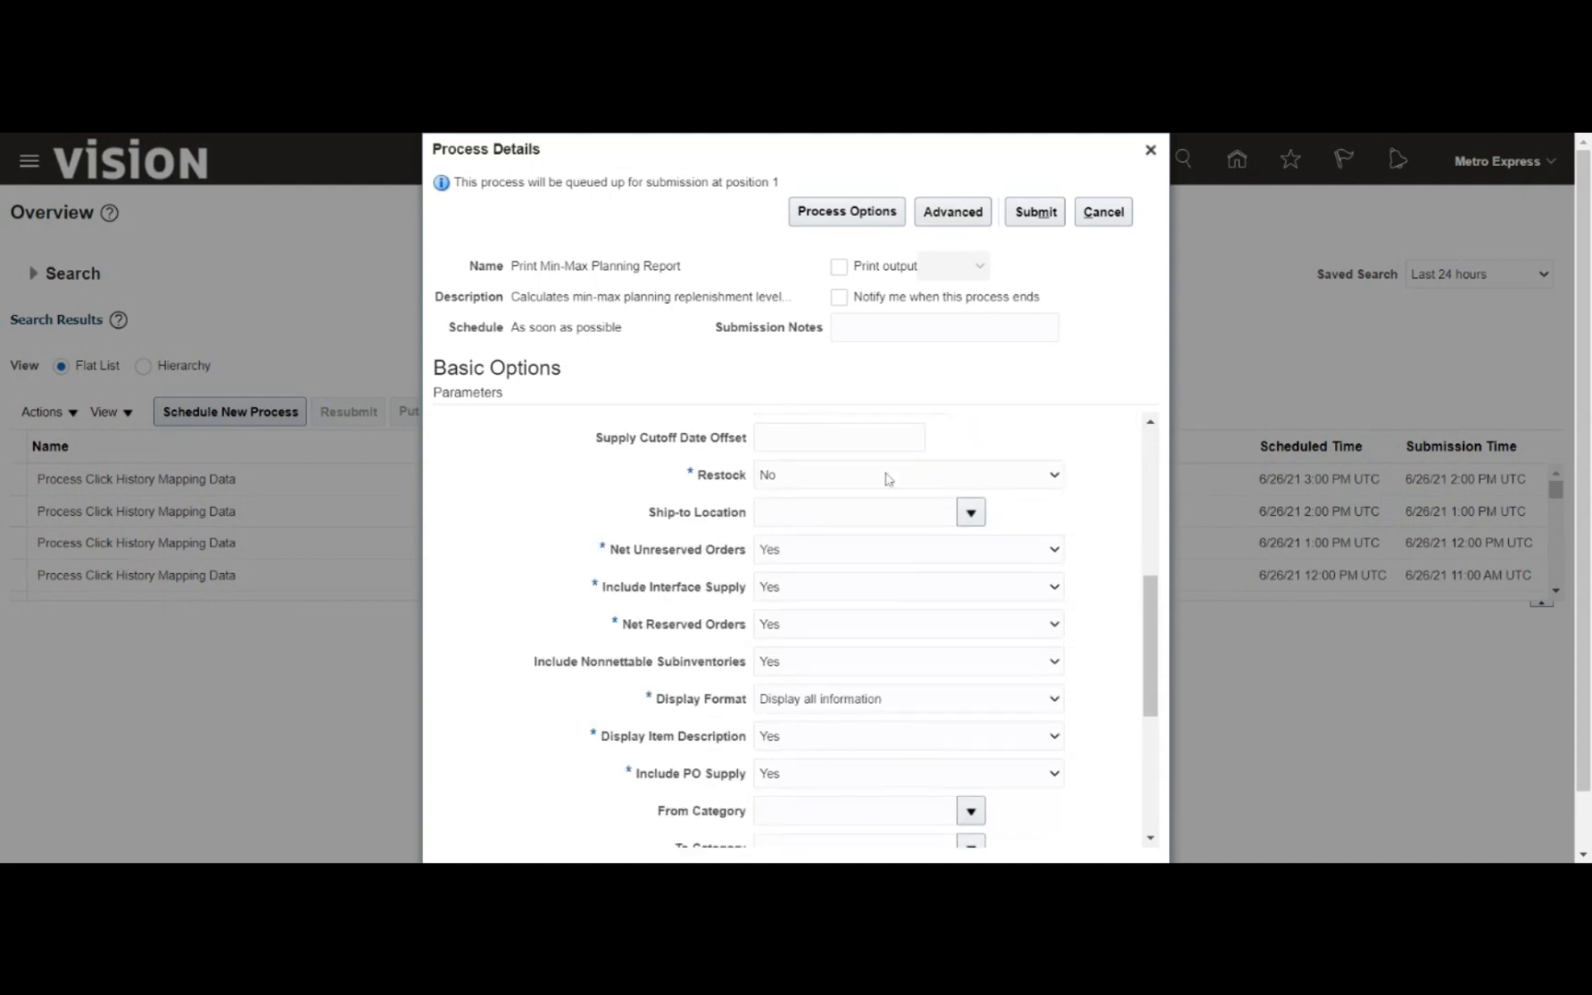
click(868, 497)
- Check the remaining supply, demand and planner parameters, then submit the process and acknowledge the submission
drag(1150, 614, 1136, 652)
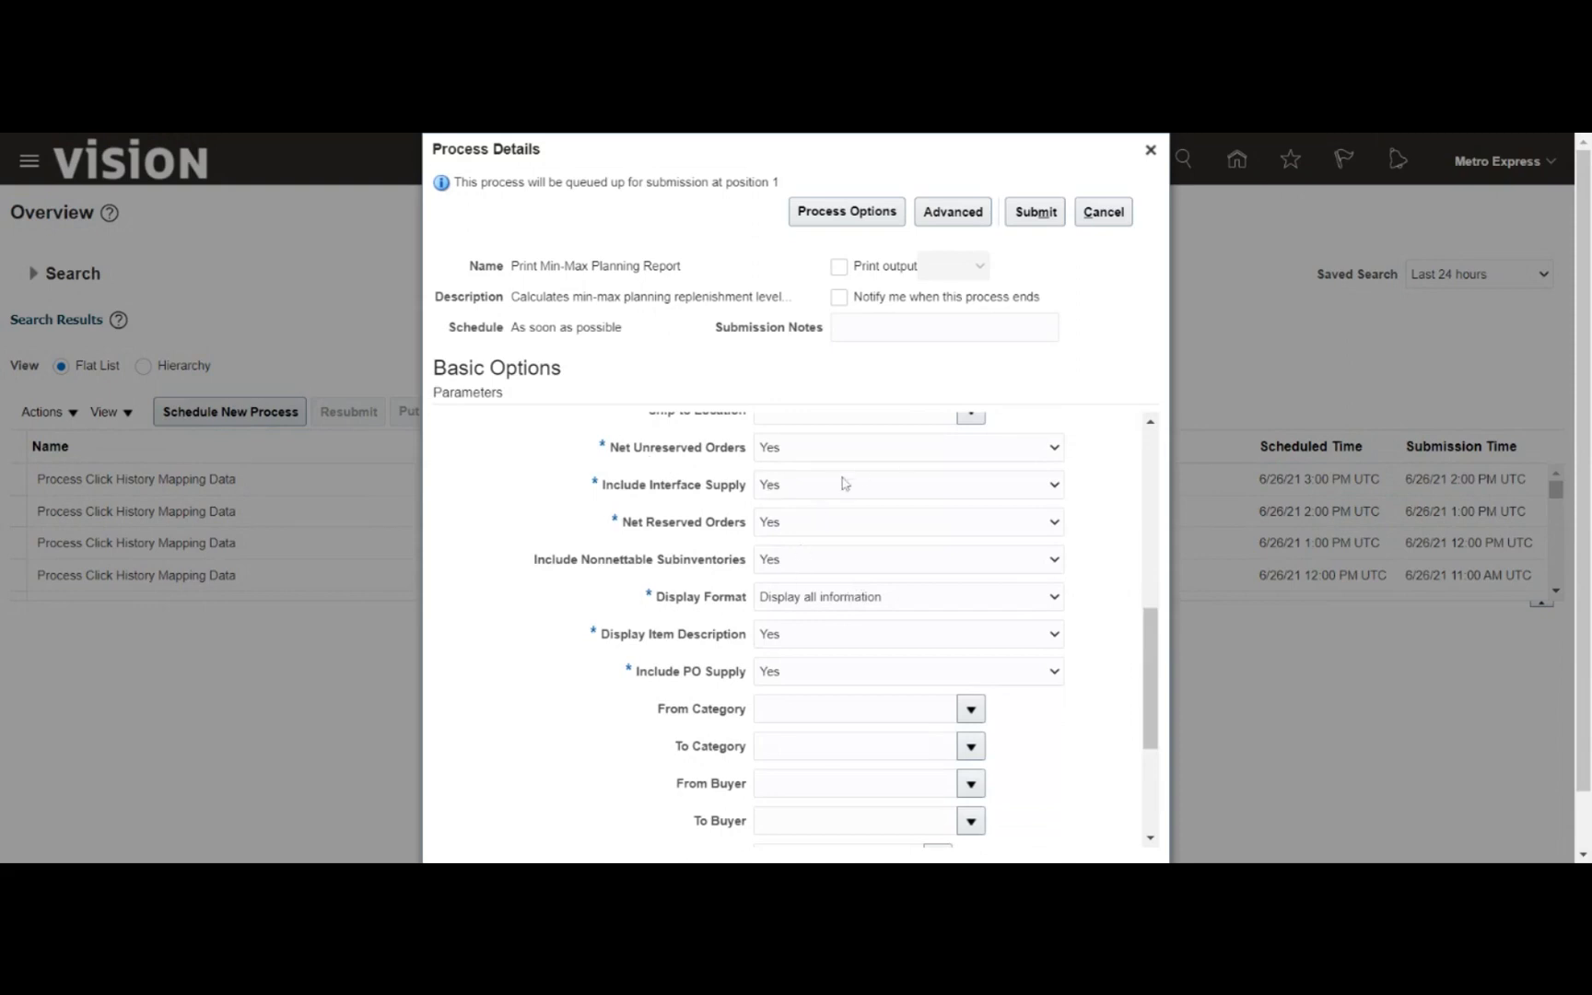
drag(1143, 683, 1138, 811)
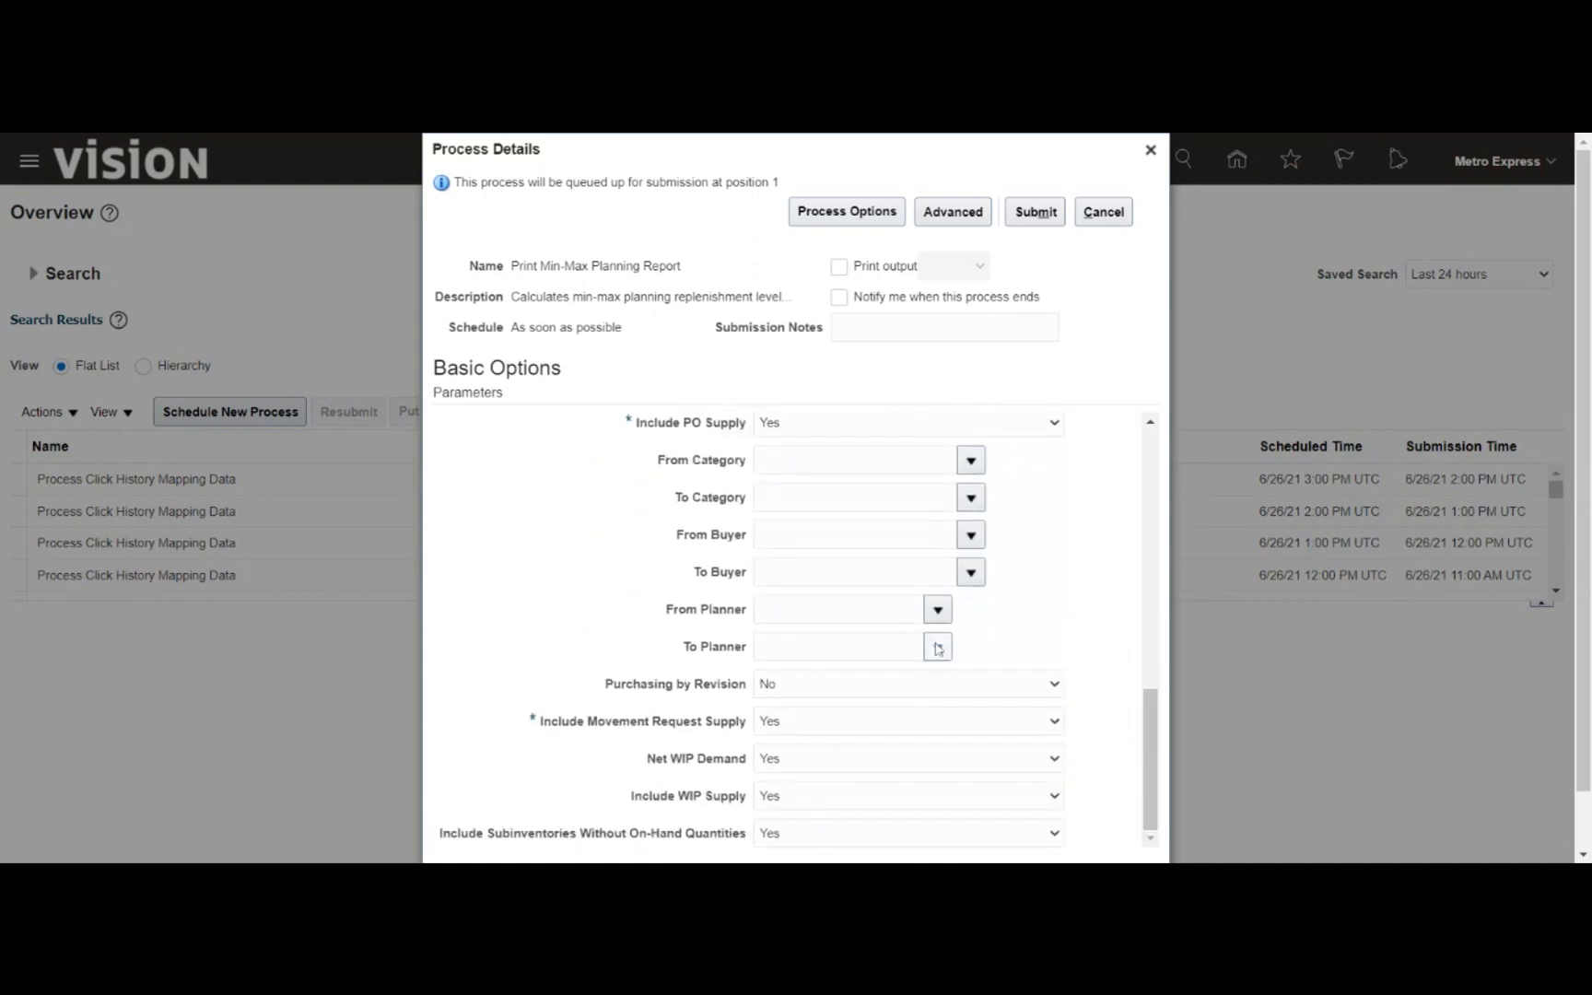
drag(1150, 763, 1140, 509)
click(1037, 214)
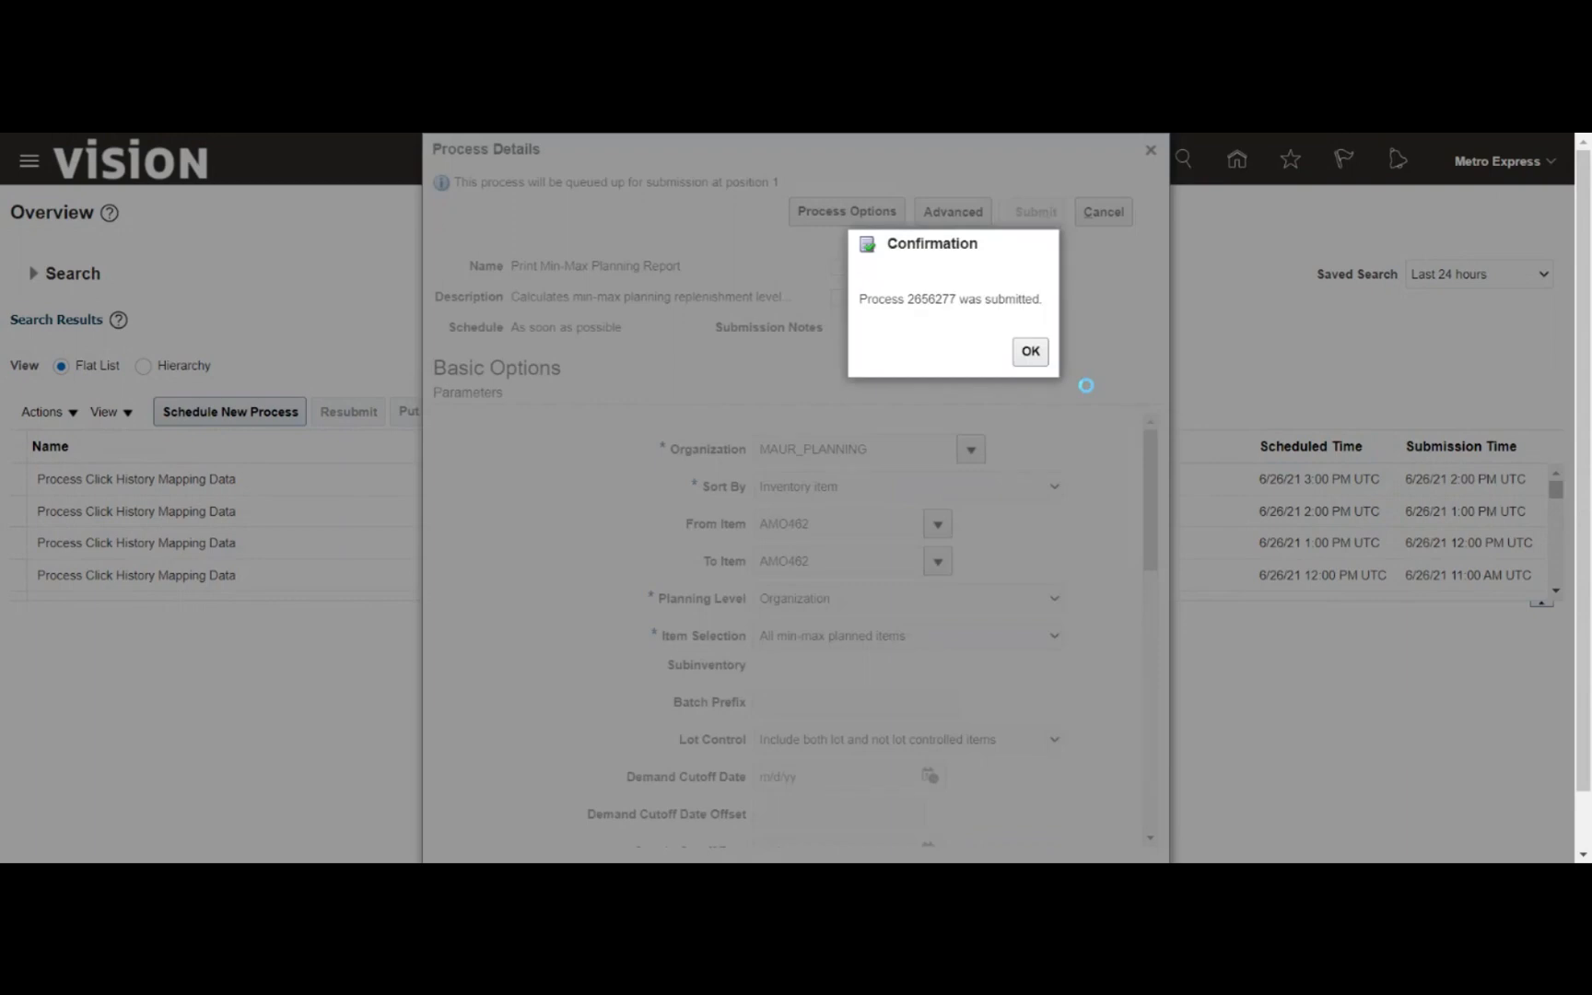
click(1030, 351)
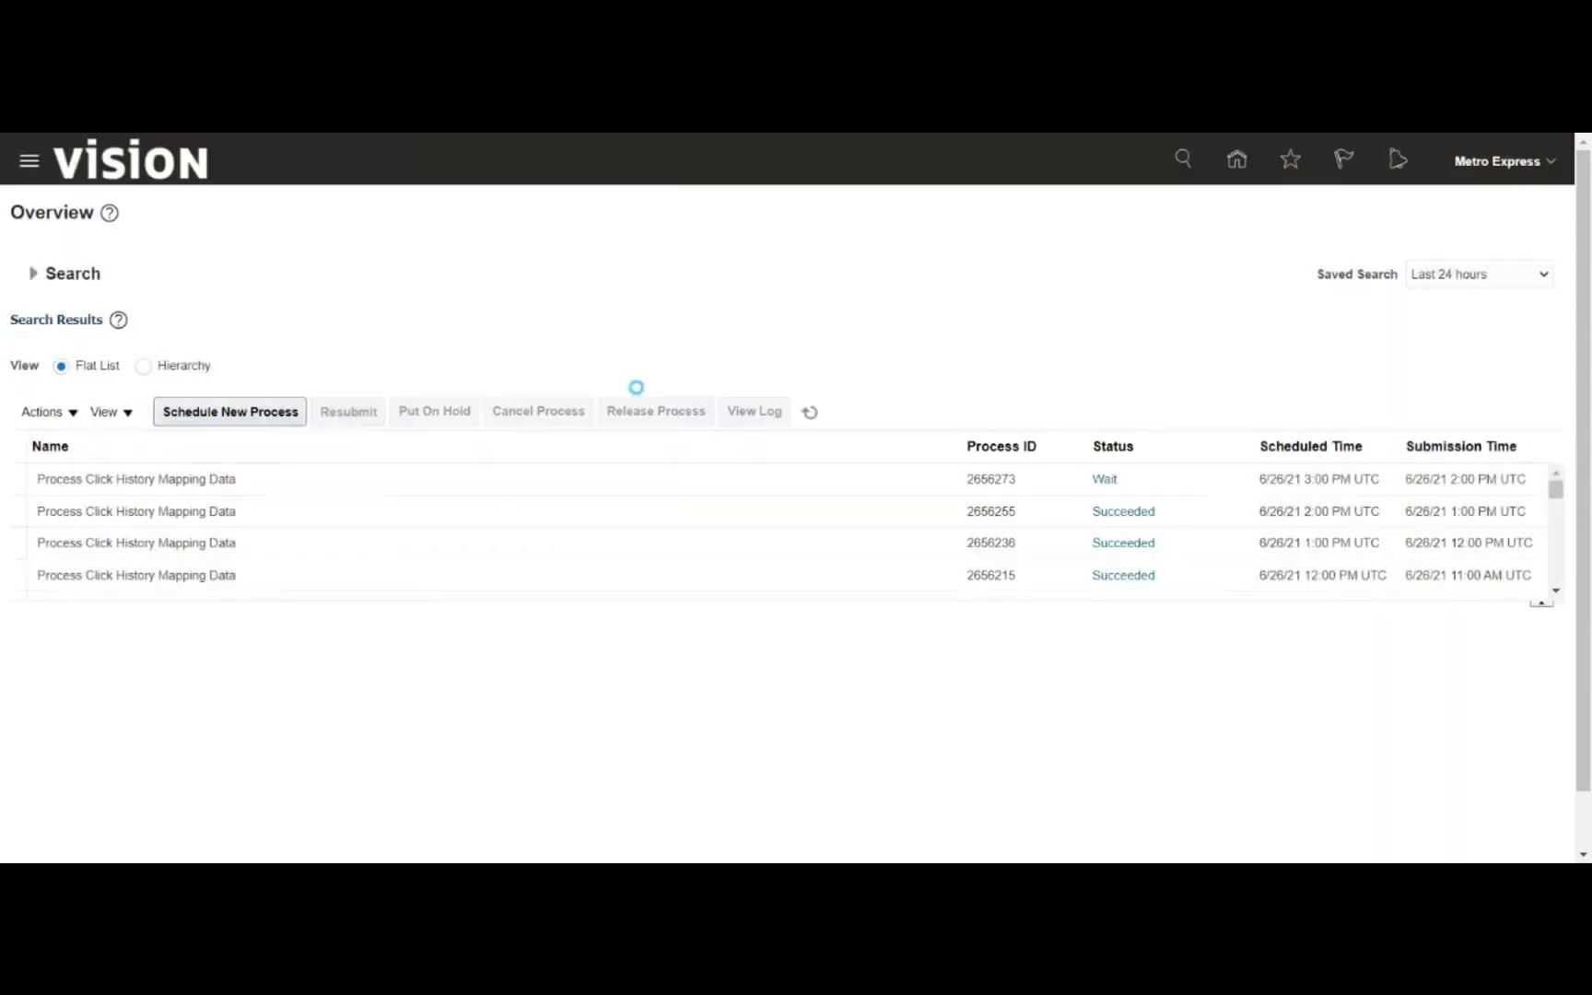
- Refresh the process list repeatedly to follow the status of the Print Min-Max Planning Report process
click(810, 414)
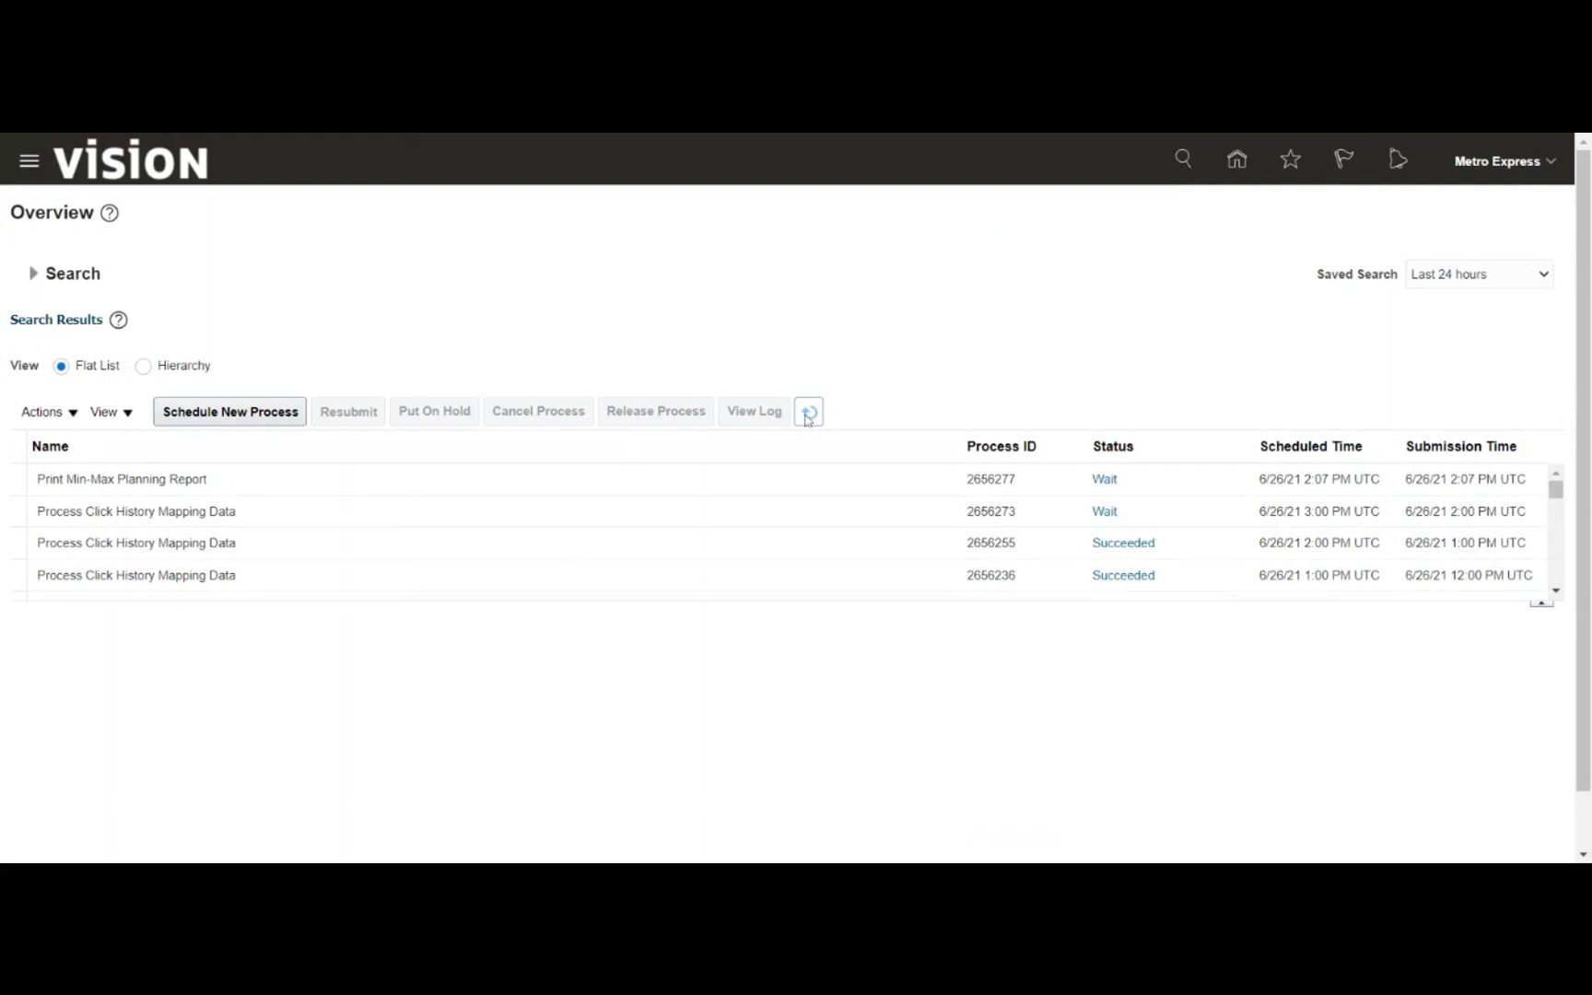
click(808, 420)
click(808, 420)
click(808, 415)
click(809, 415)
- Open the output of the Print Min-Max Planning Report process and examine the AMO462 row and the message beneath it
click(273, 487)
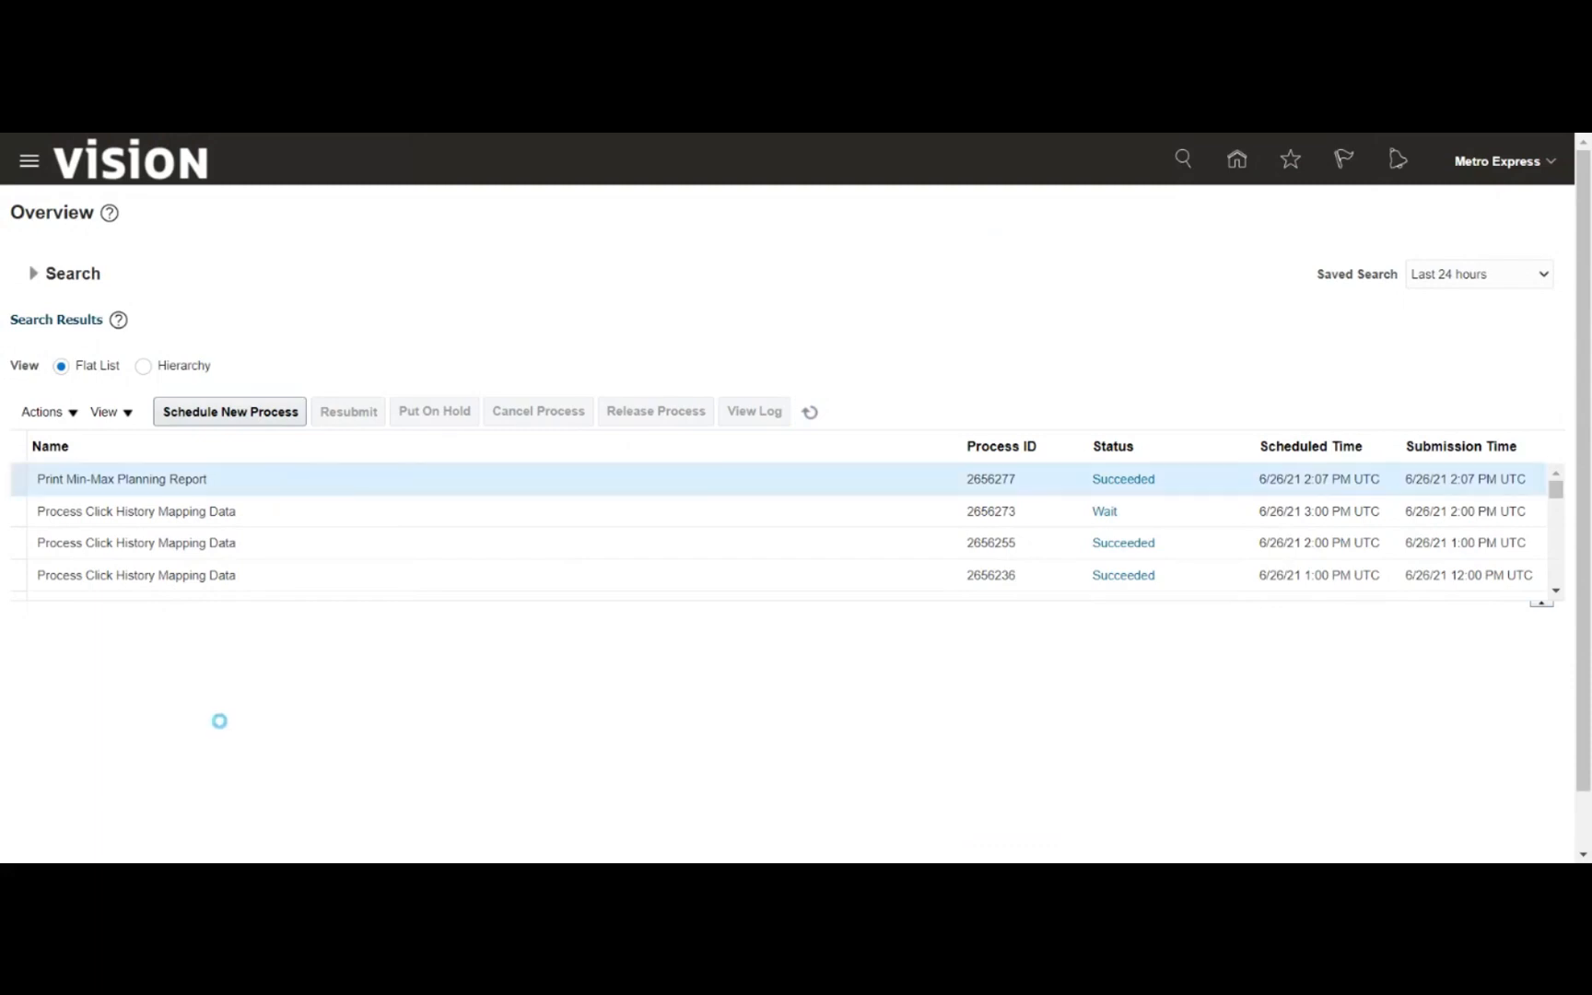
scroll(219, 720, down, 3)
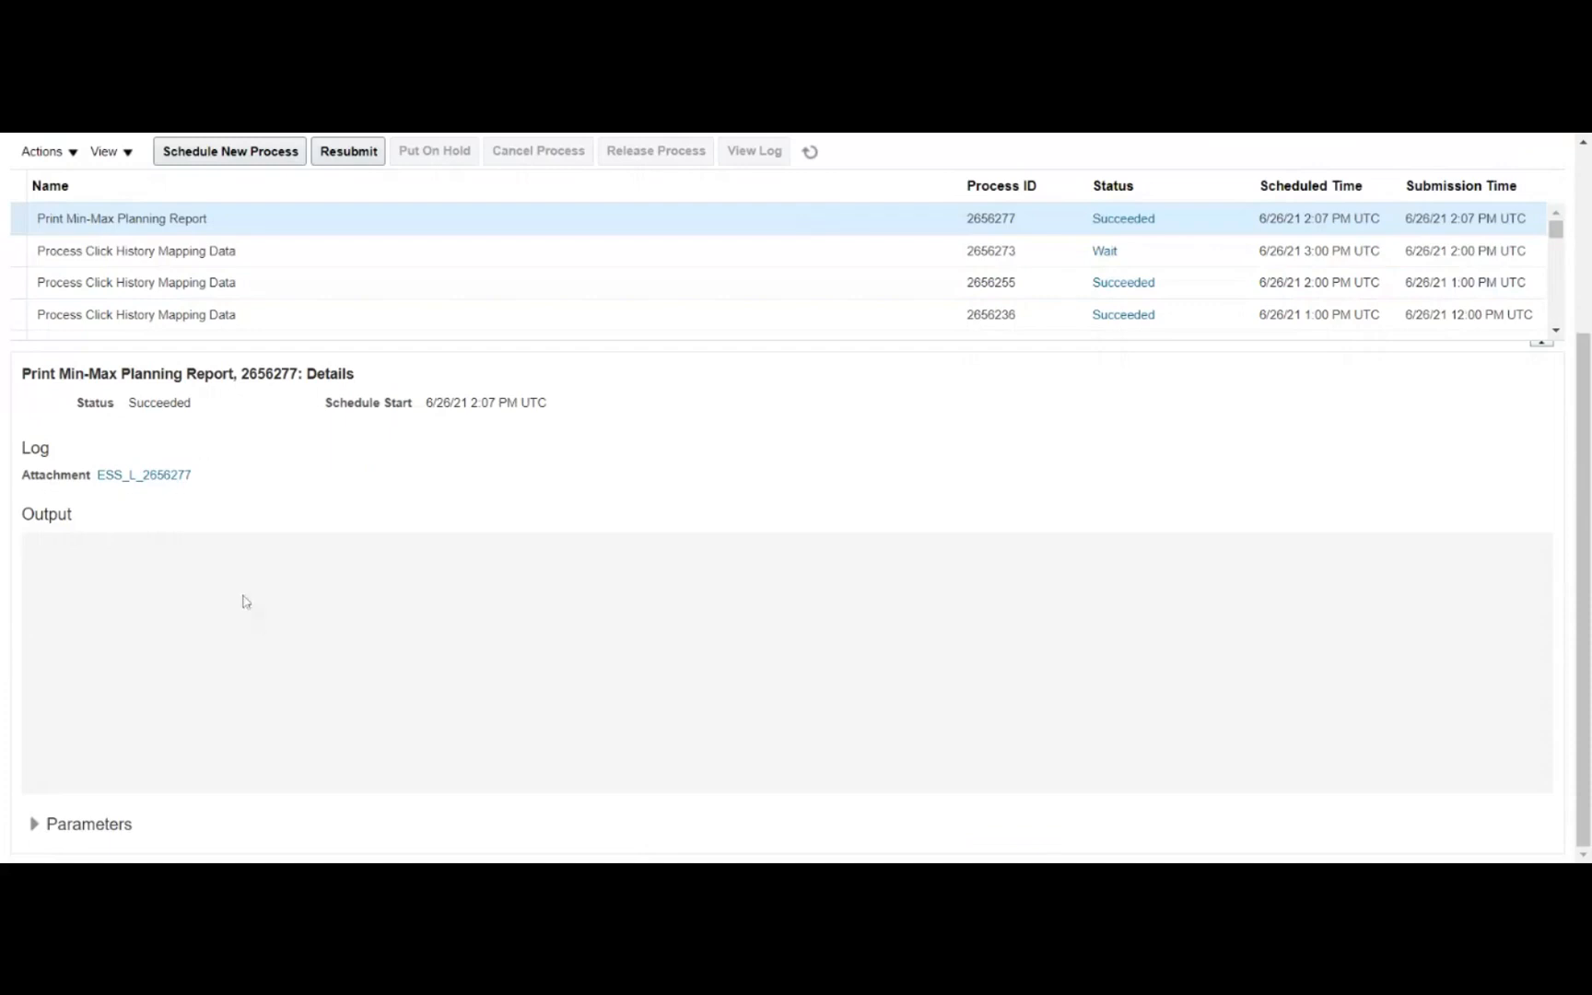
click(371, 617)
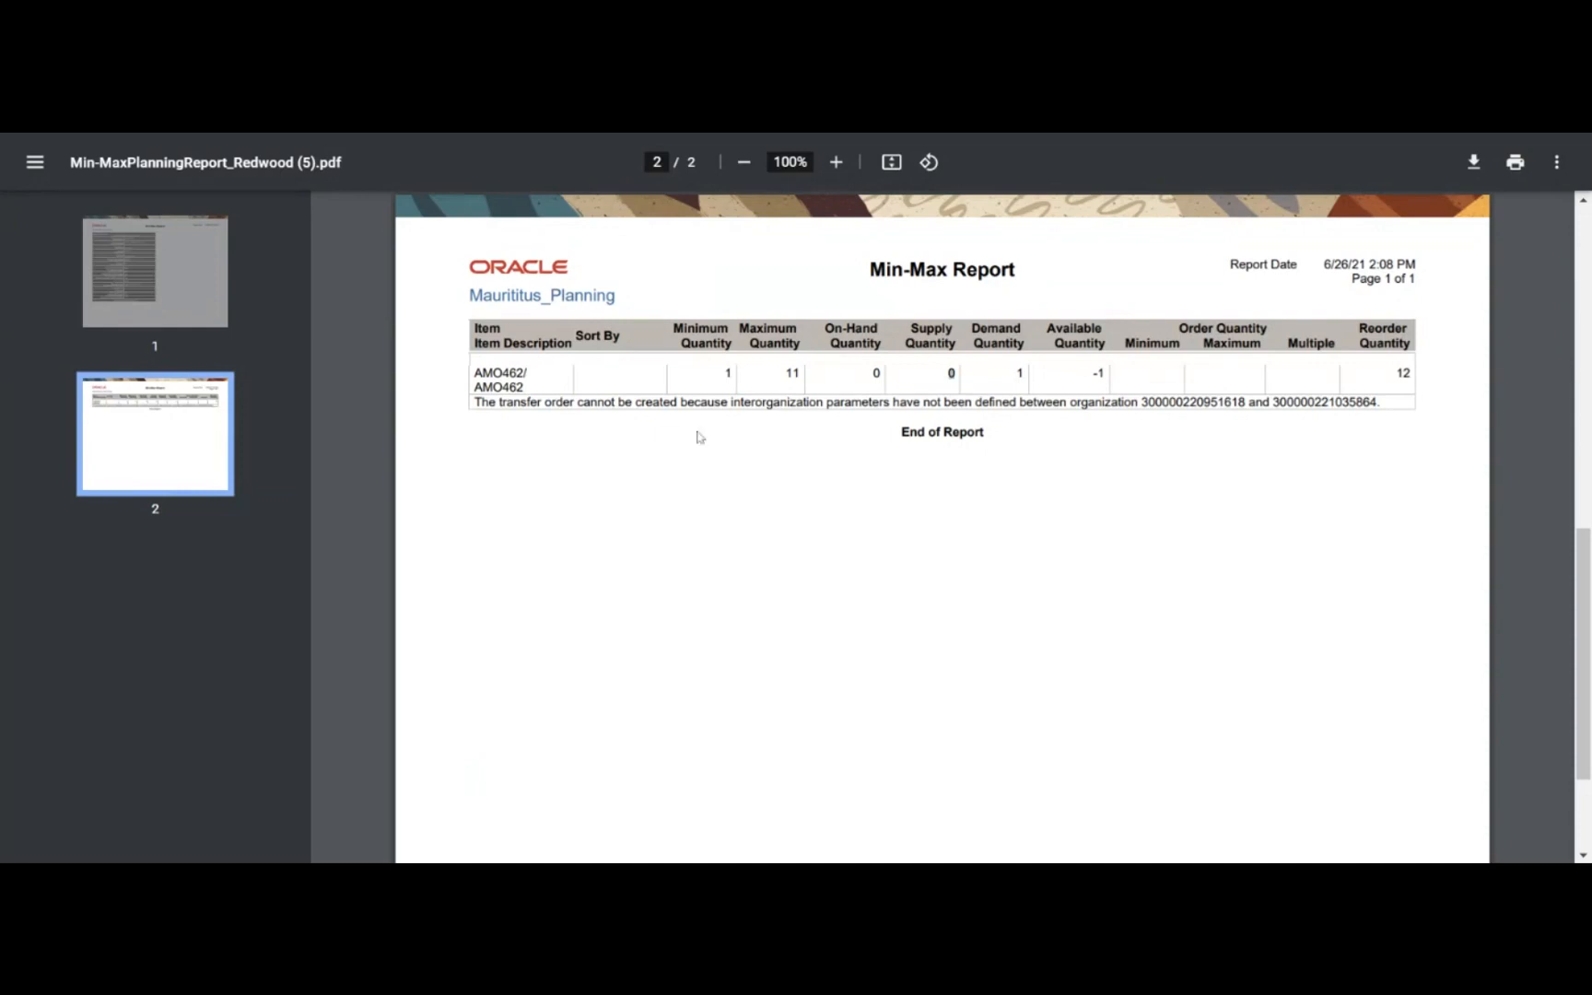
drag(950, 373, 887, 402)
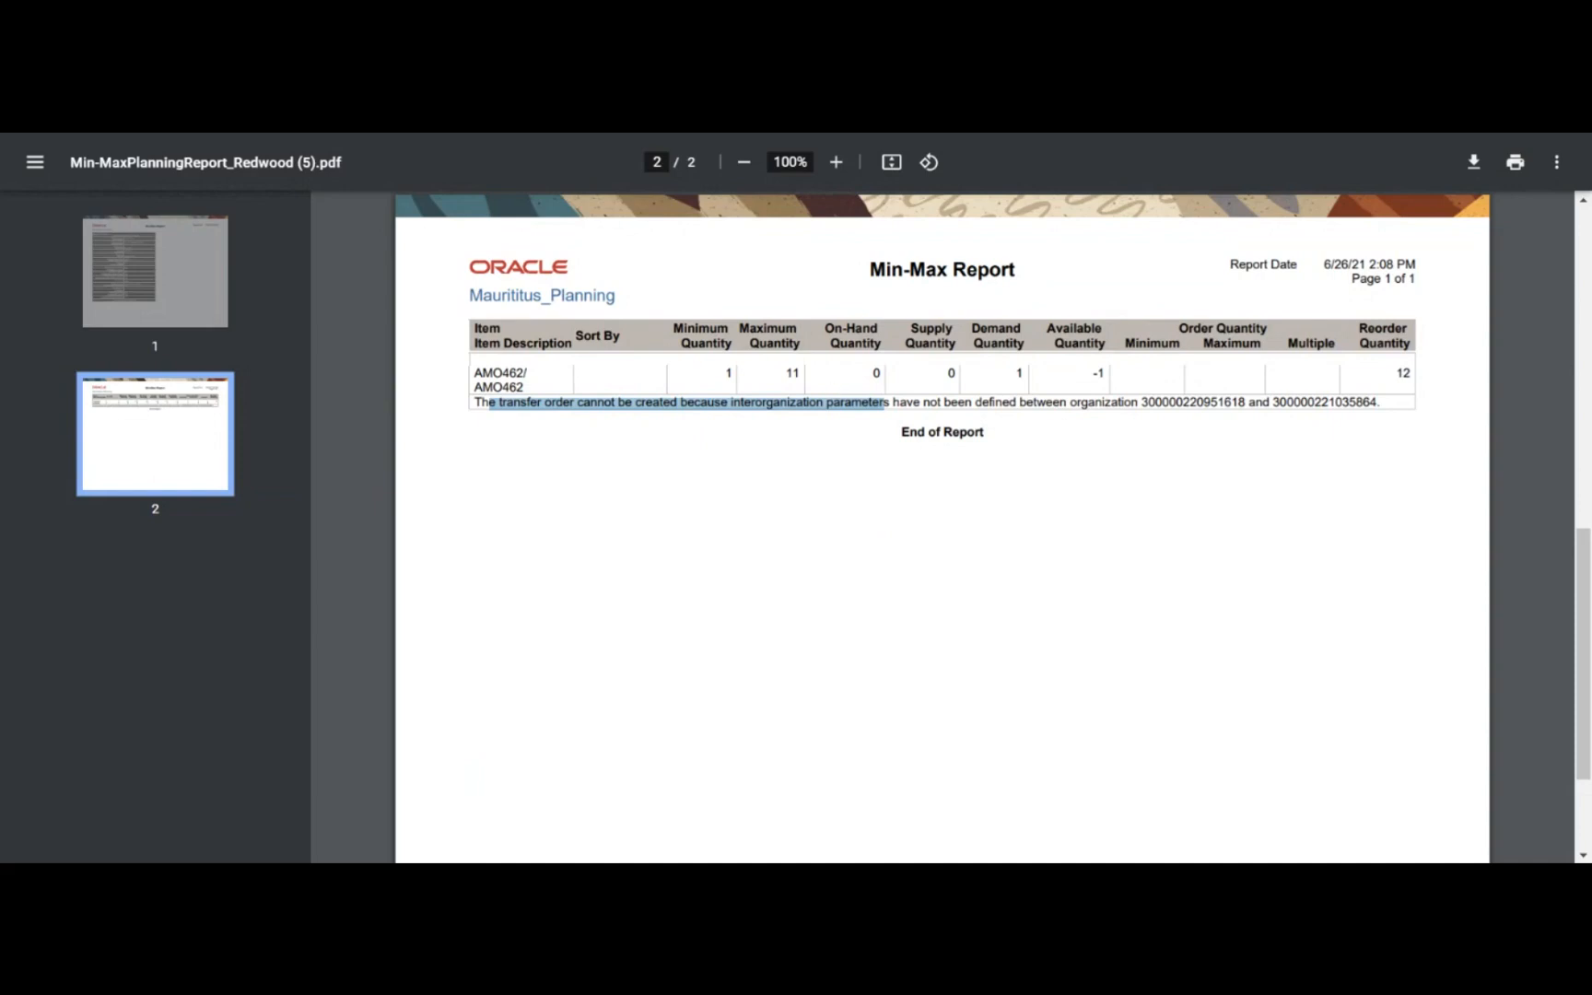
click(858, 388)
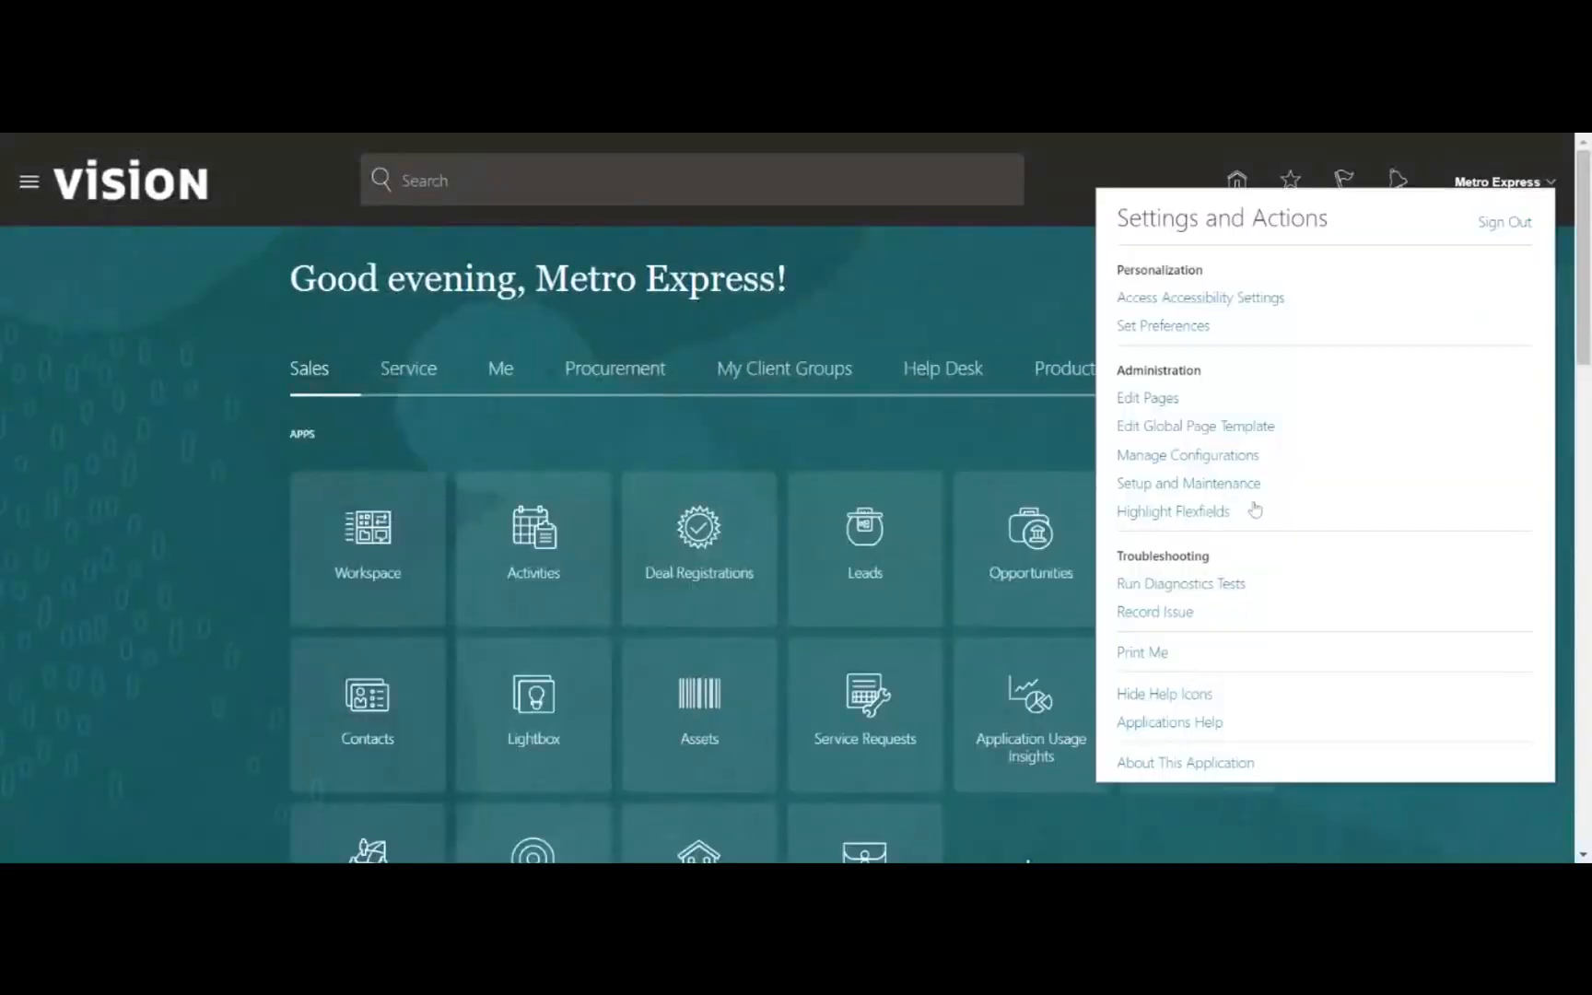
- In Setup and Maintenance, search the tasks for "interorg" and open Manage Interorganization Parameters
click(1222, 482)
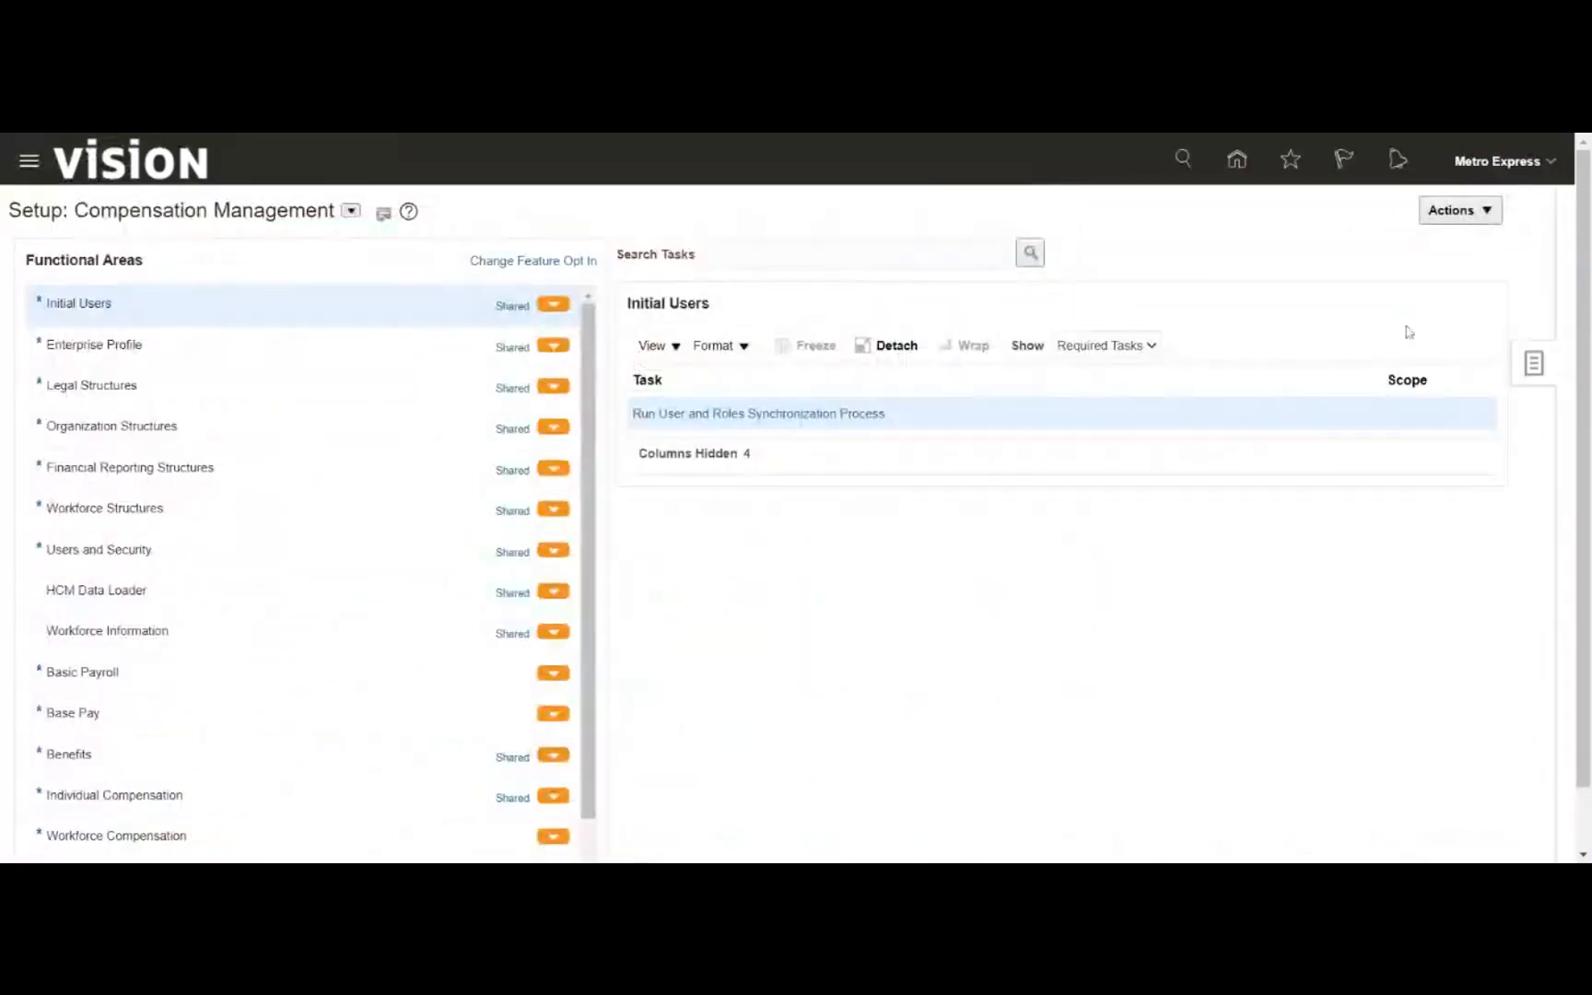
click(1367, 370)
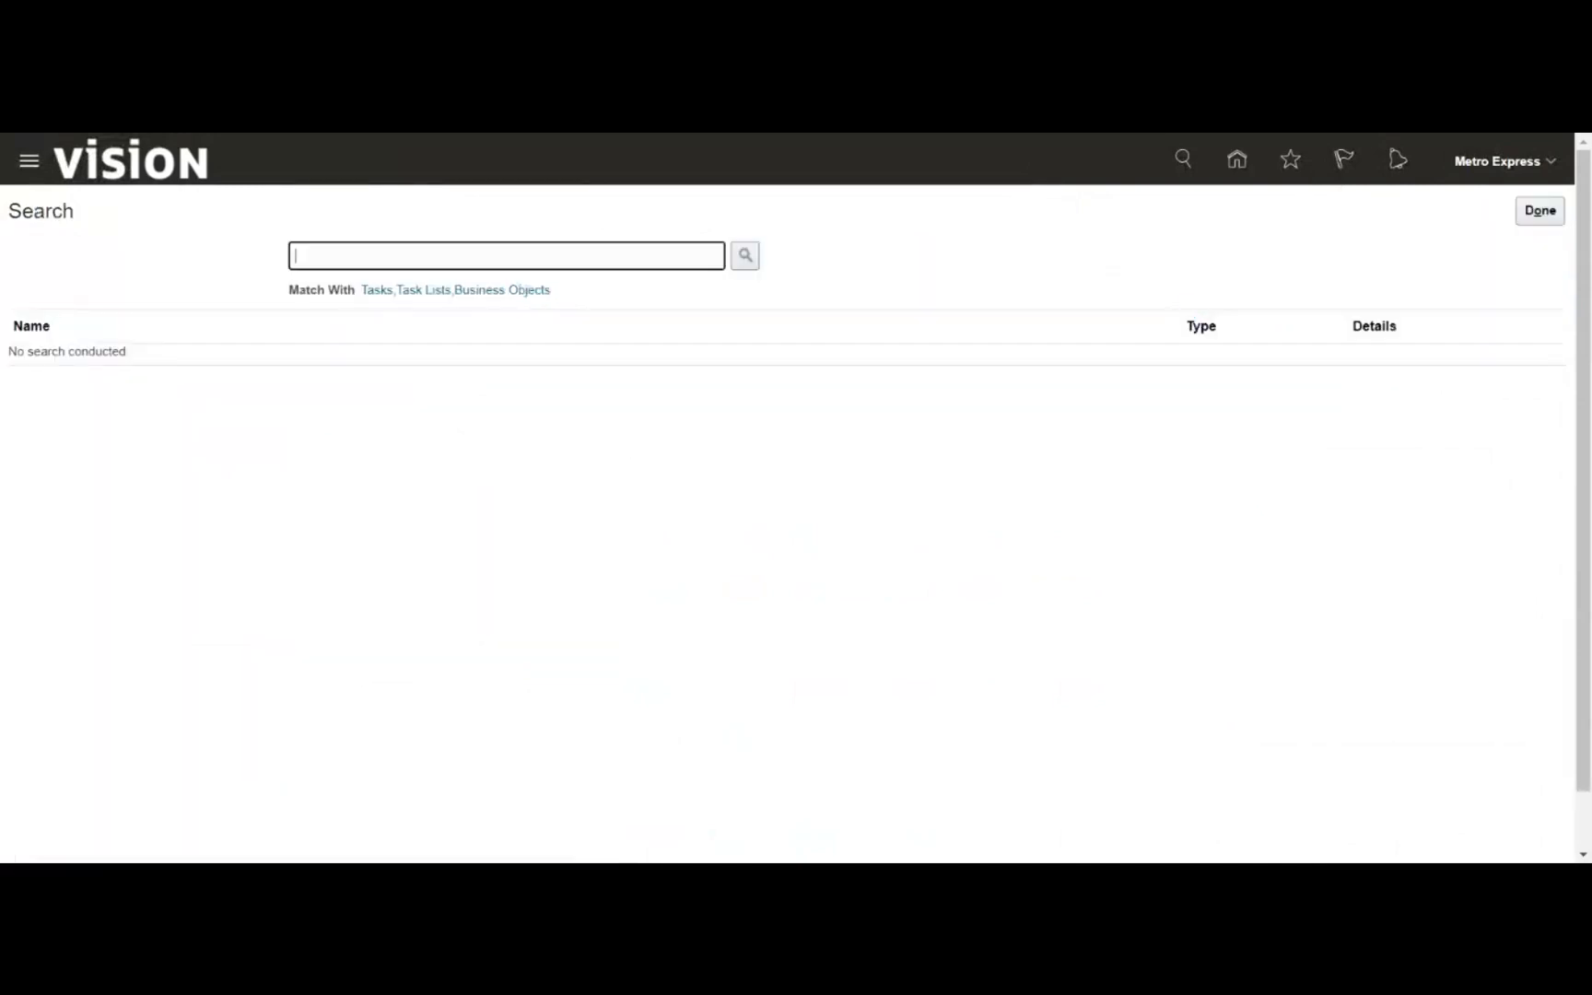
text(interorg)
key(Return)
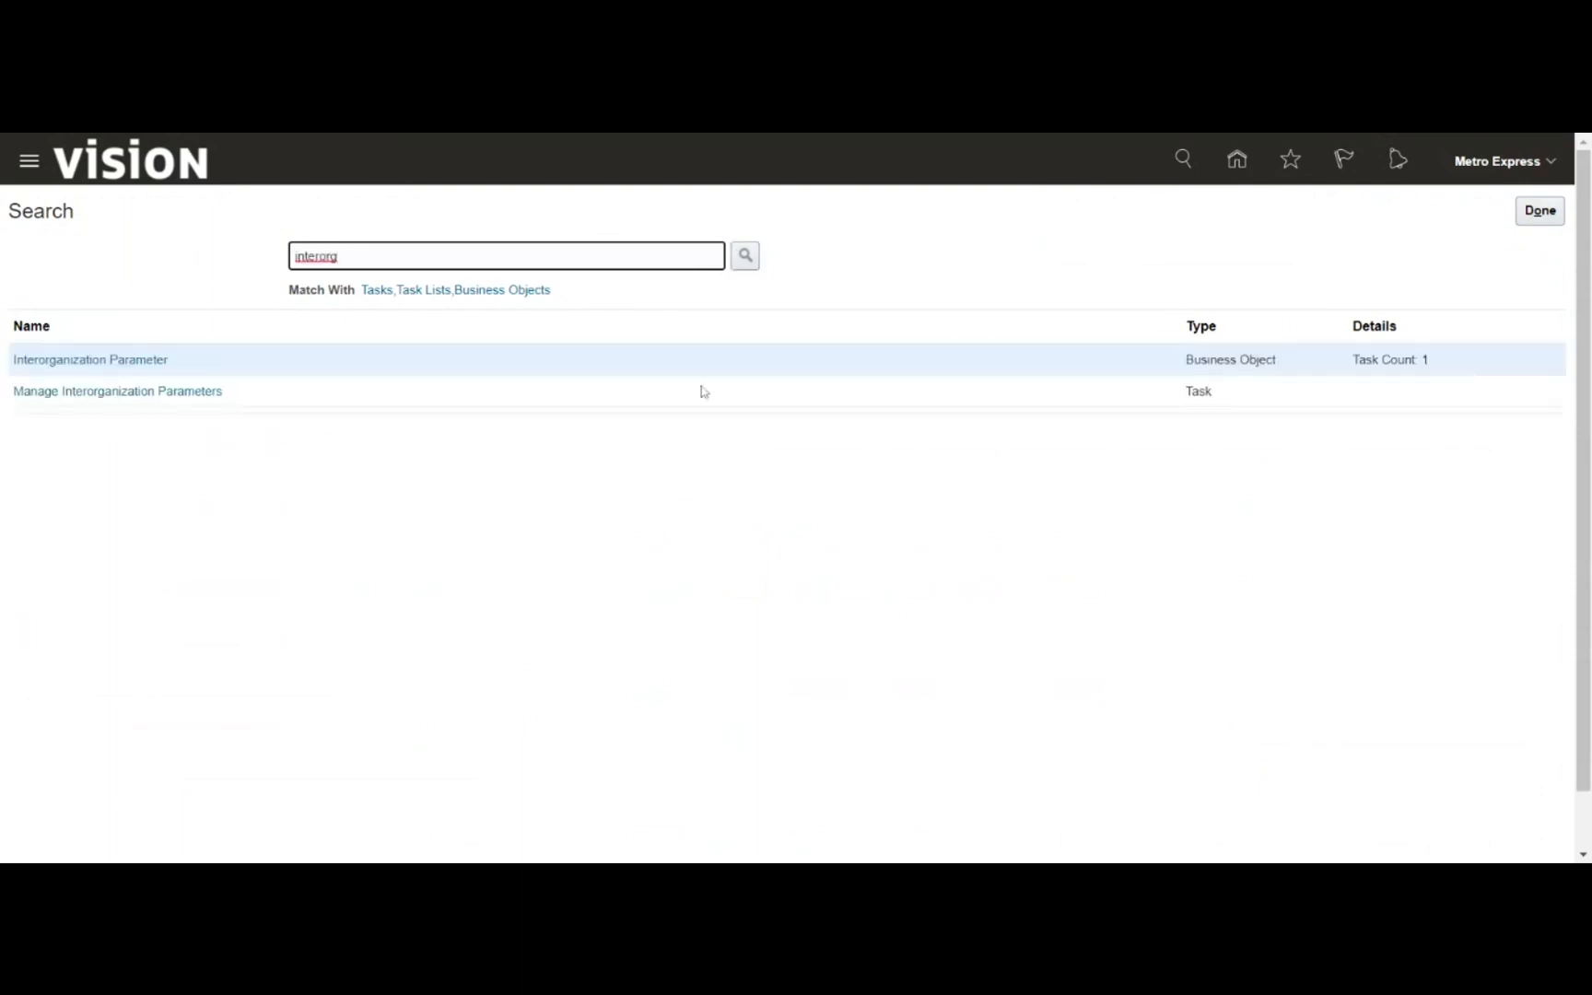
click(83, 394)
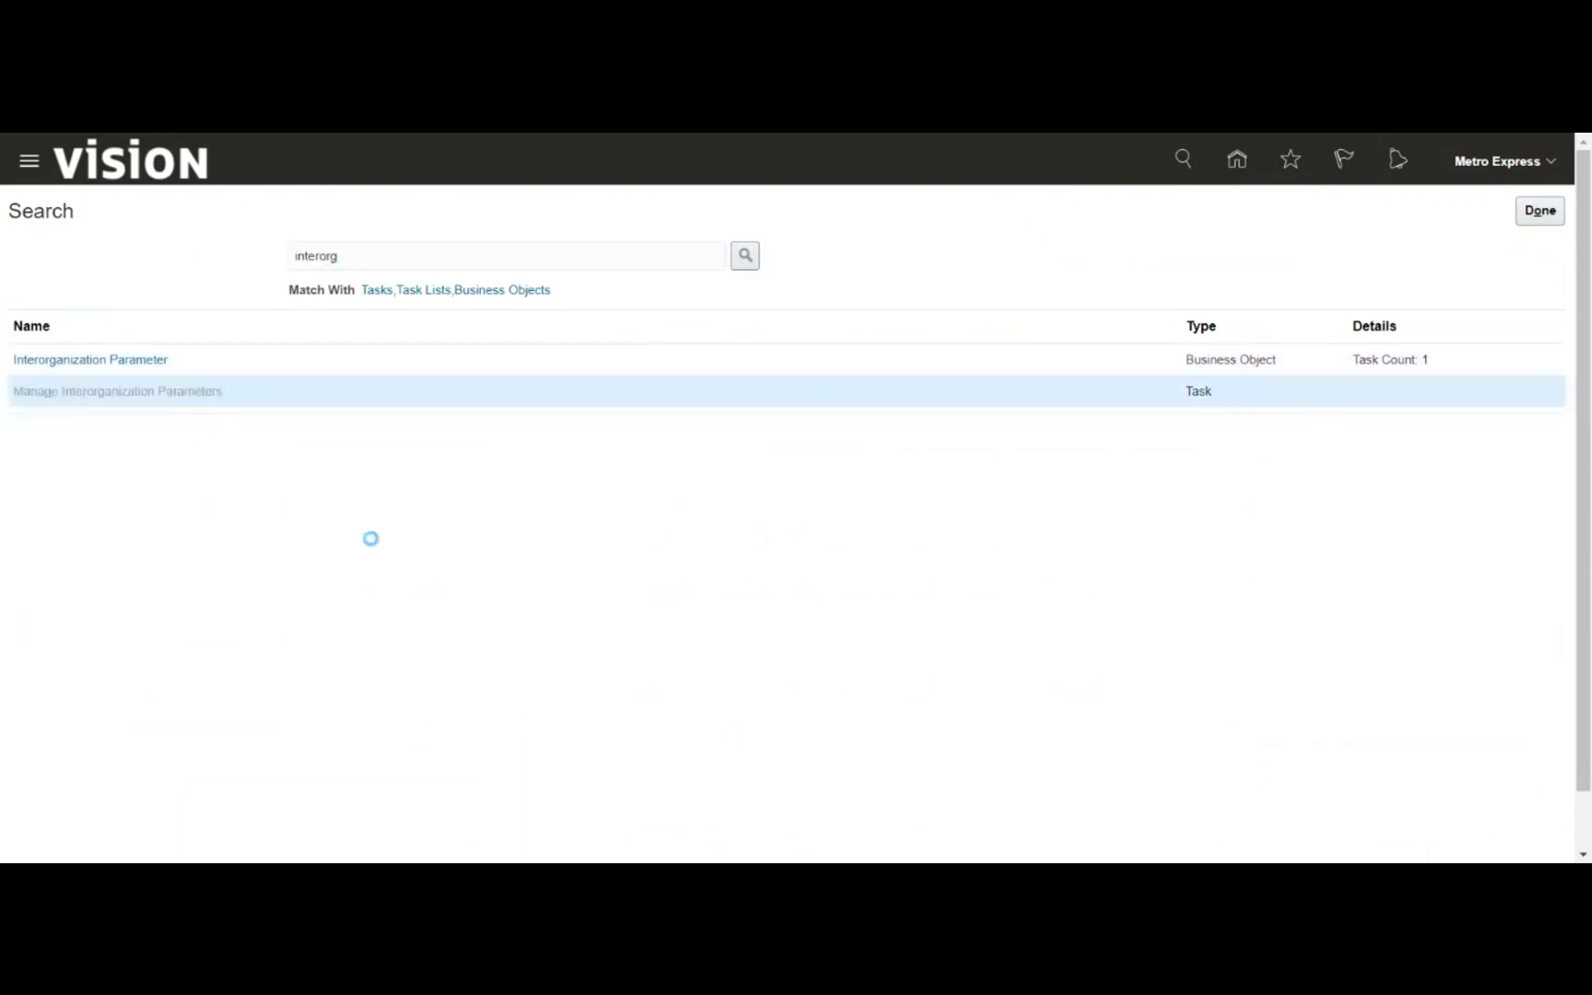
- Start a new interorganization parameters record with MAUR_PLANNING as the From Organization
click(173, 485)
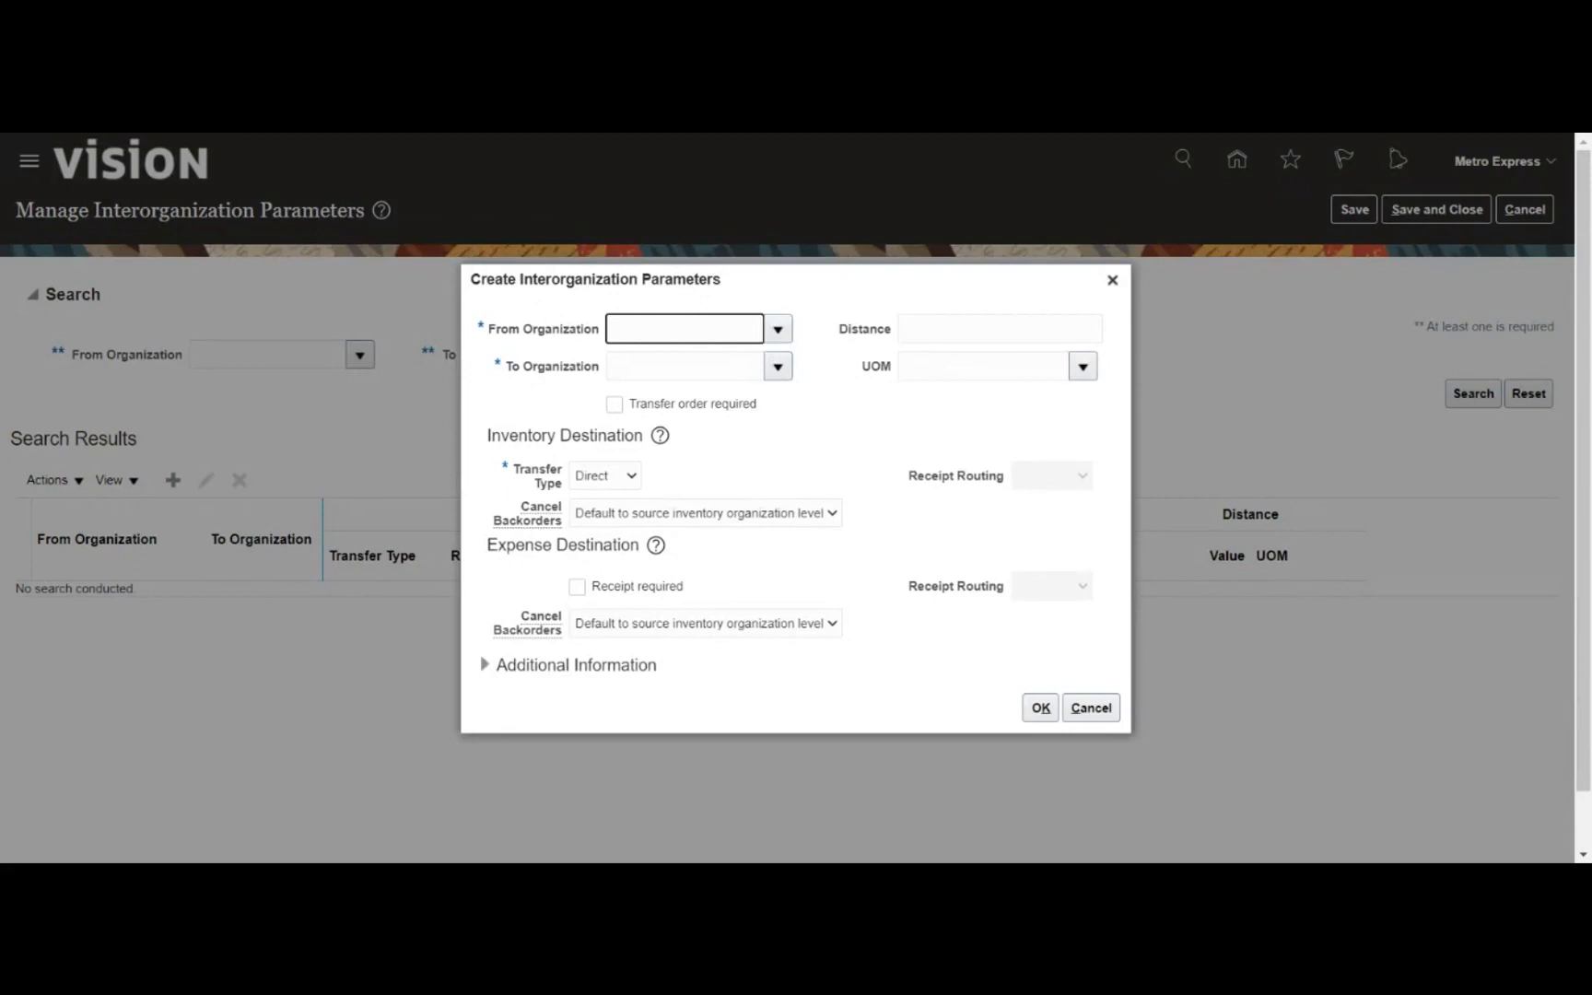
text(mau)
key(Tab)
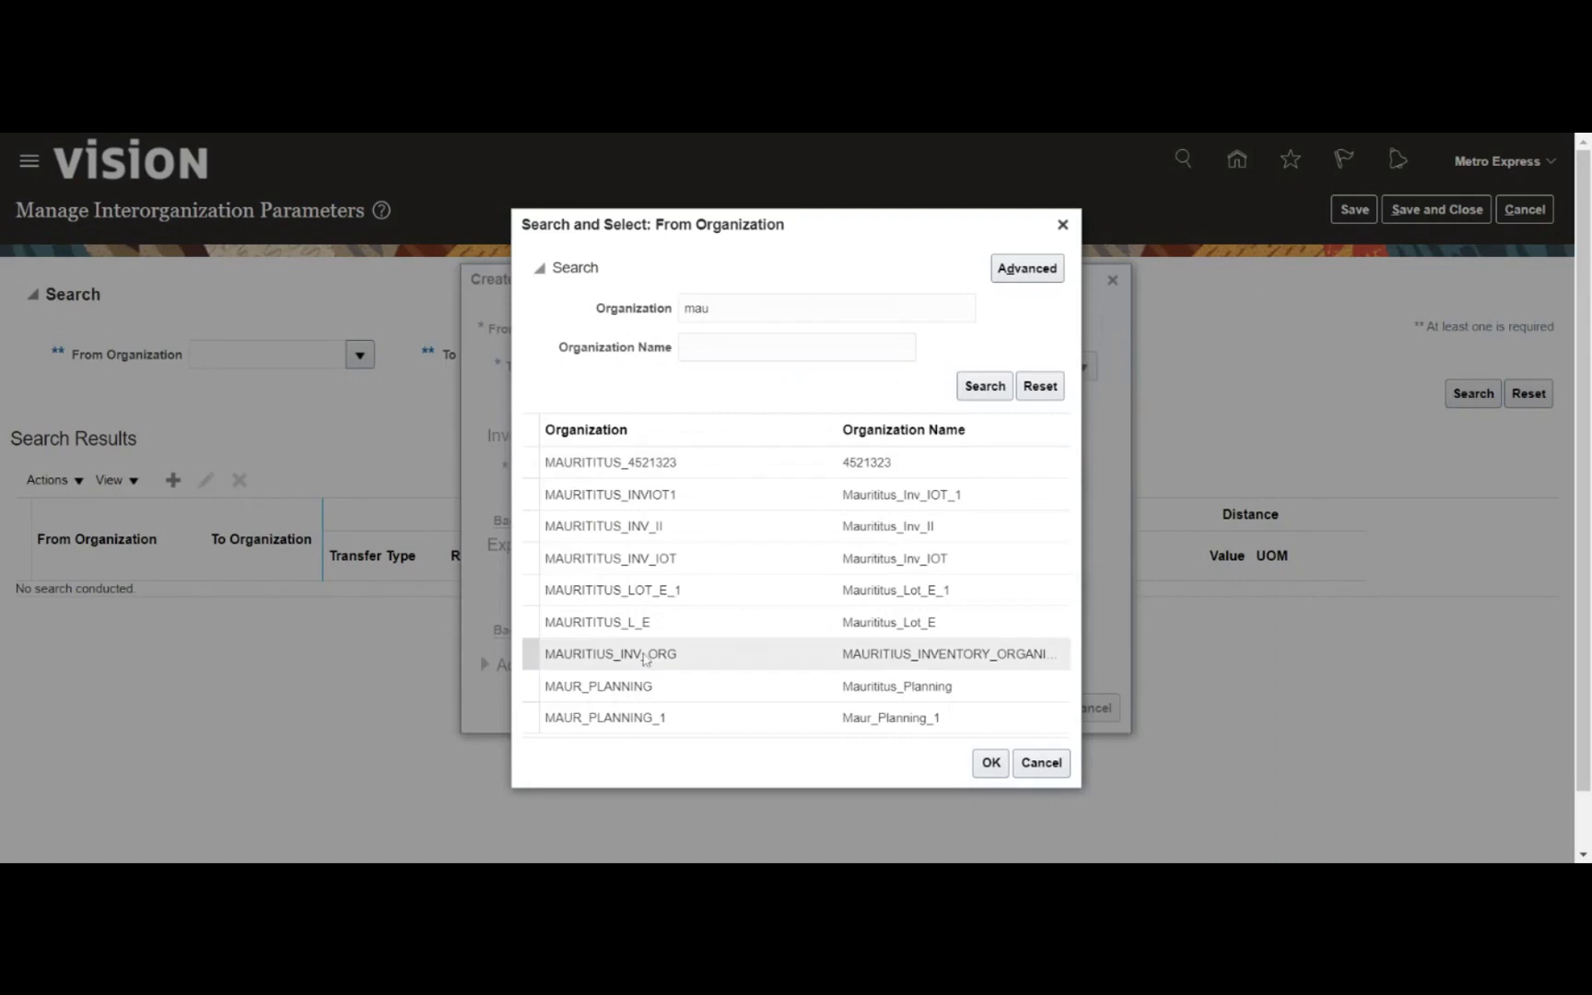
click(612, 692)
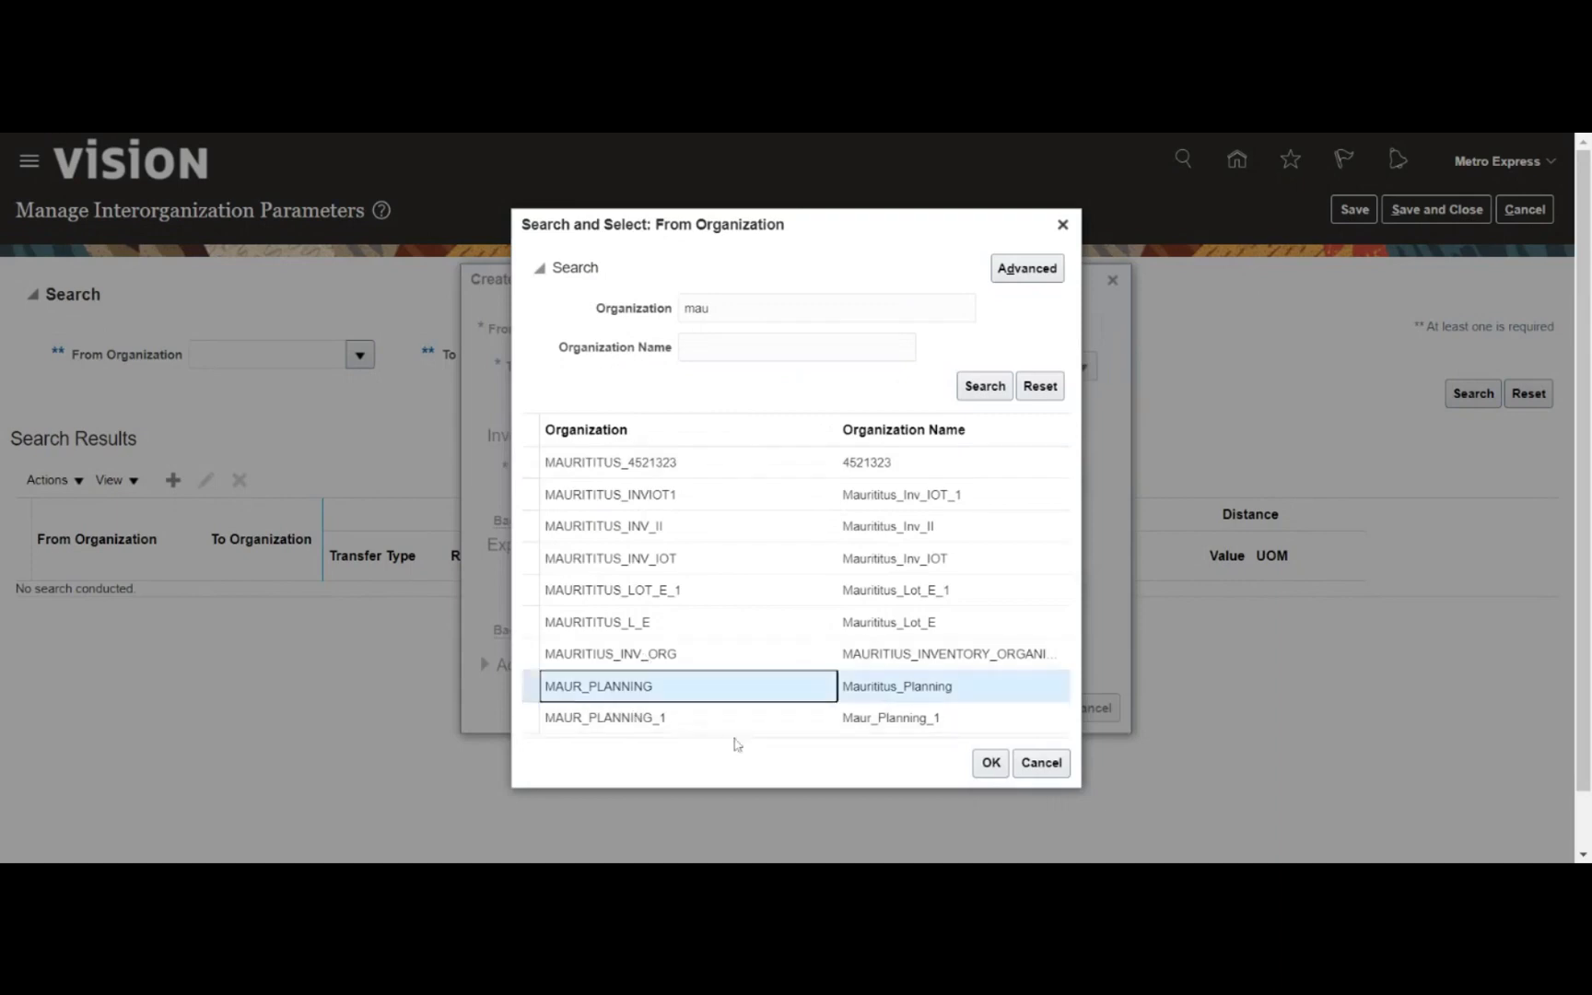
click(989, 762)
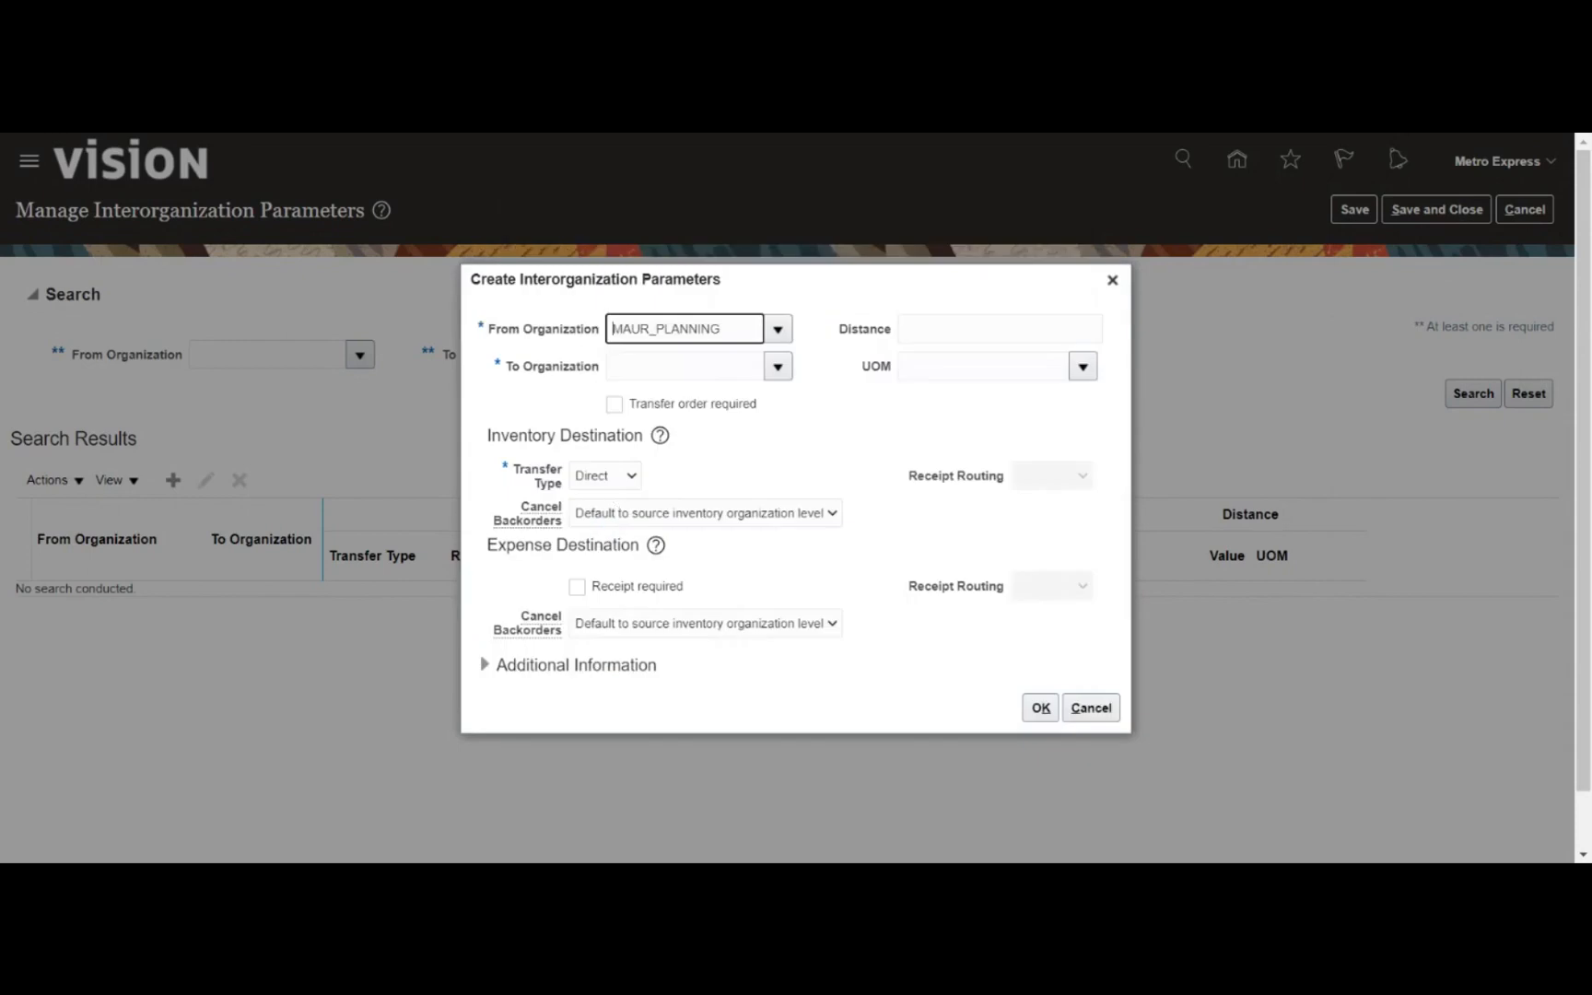
- Set the record's To Organization to MAUR_PLANNING_1
key(Tab)
text(mau)
key(Tab)
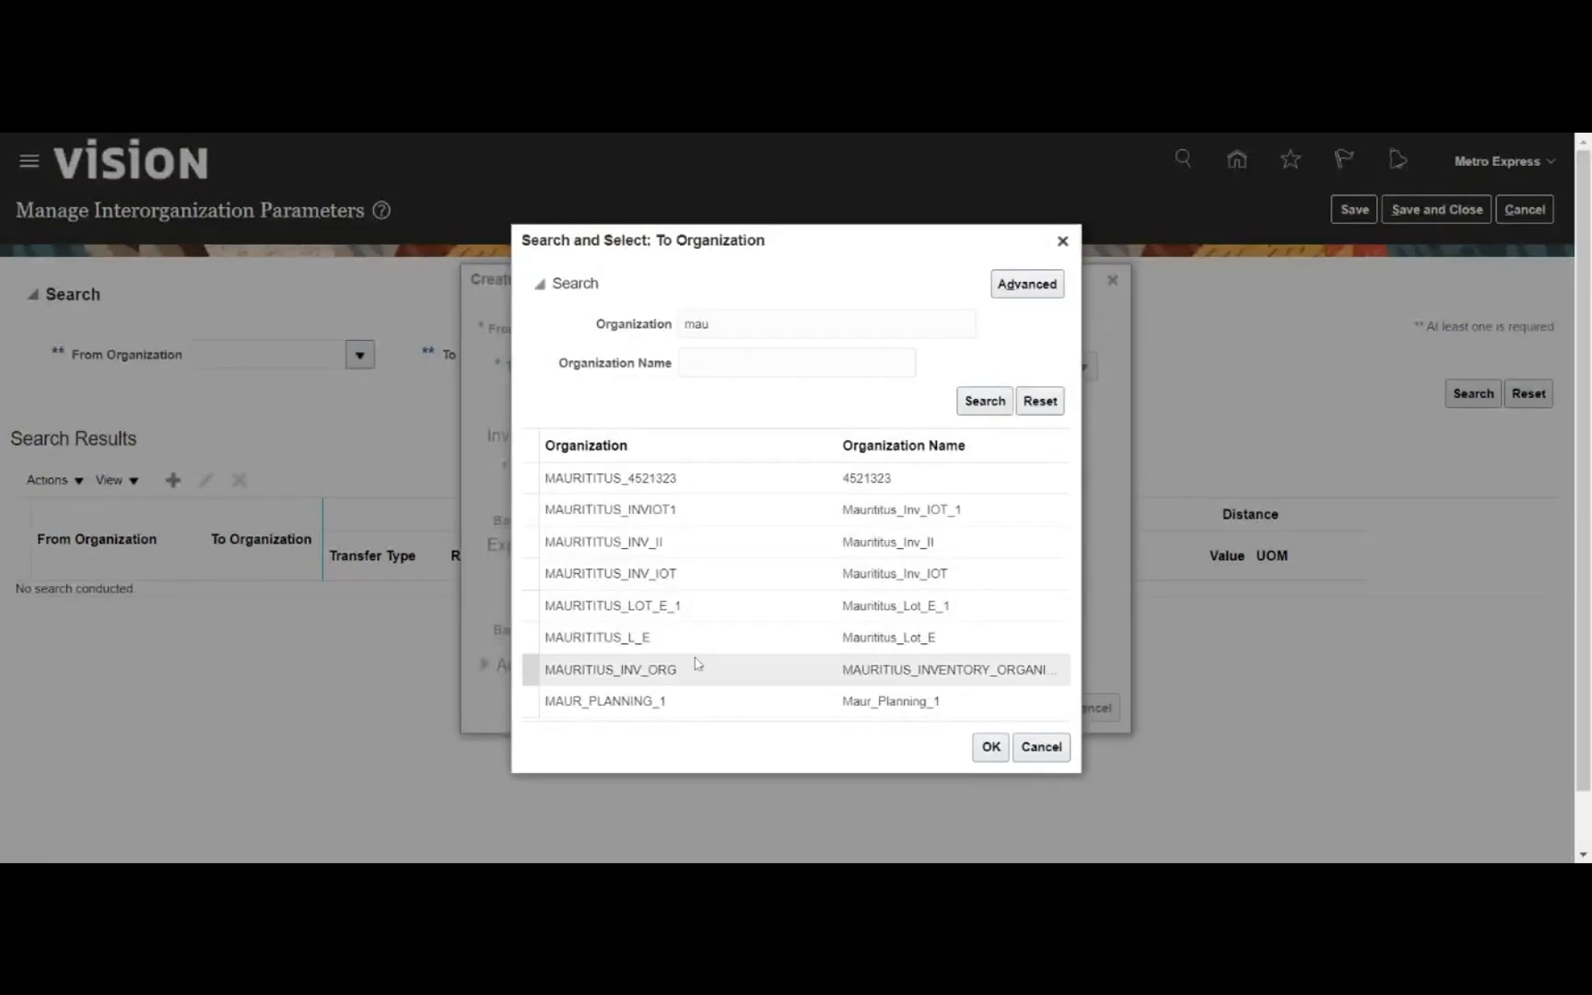
click(645, 701)
click(990, 746)
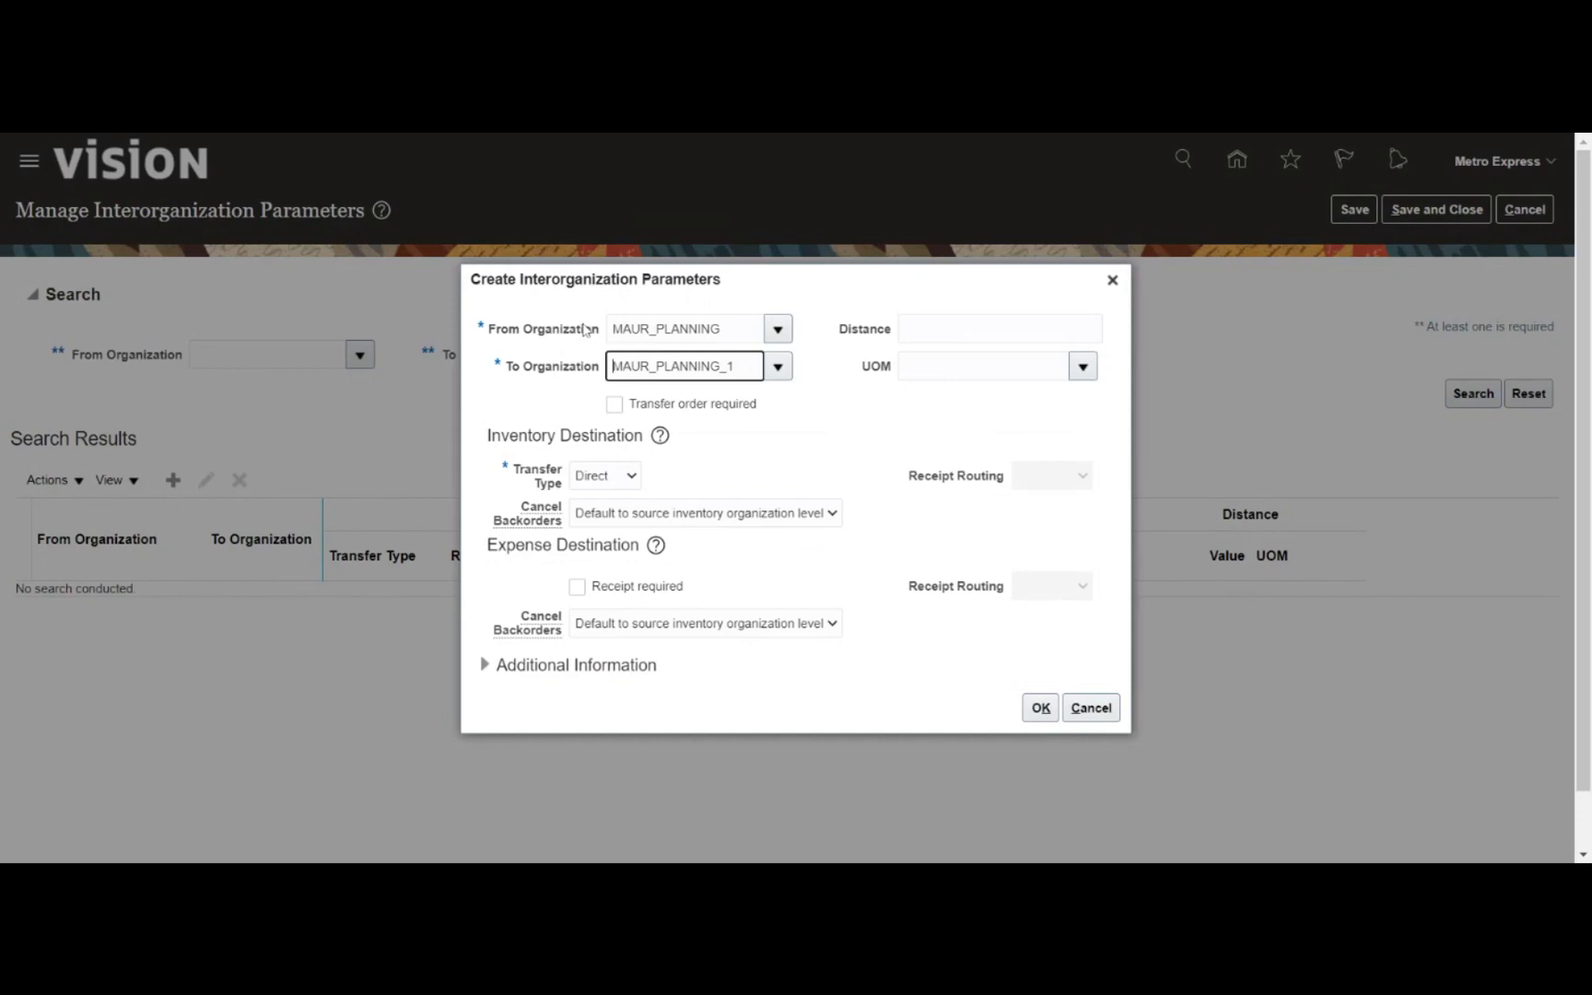
- Set the inventory destination's transfer type to In transit and receipt routing to Standard, and try to submit the record
click(593, 481)
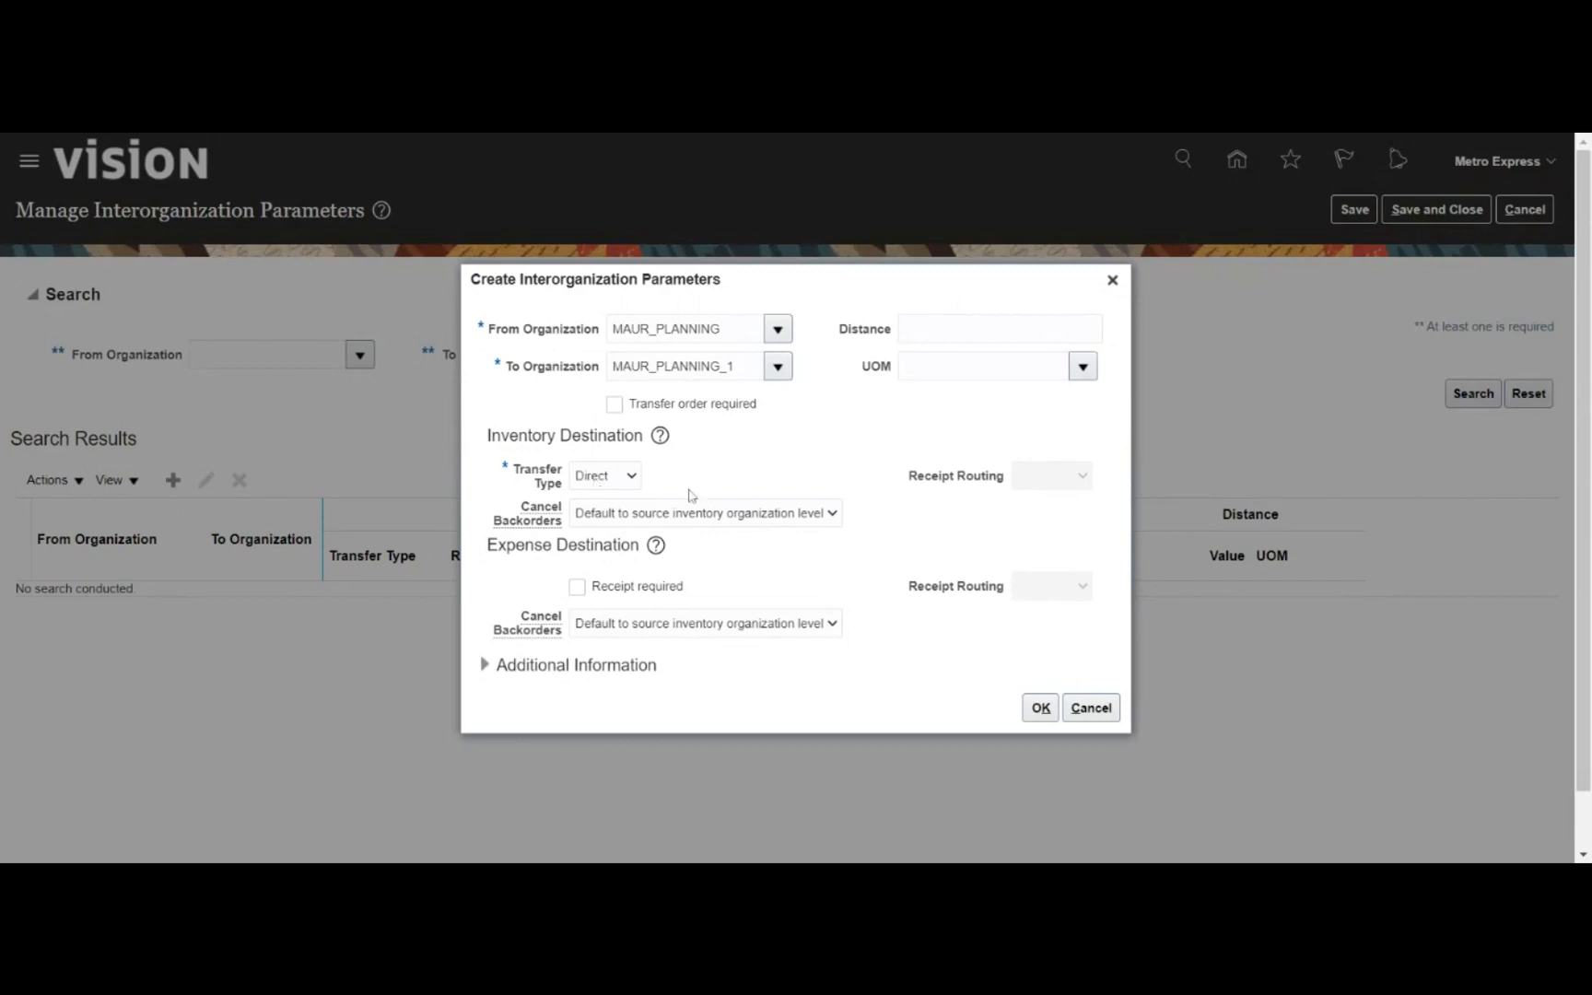
click(648, 504)
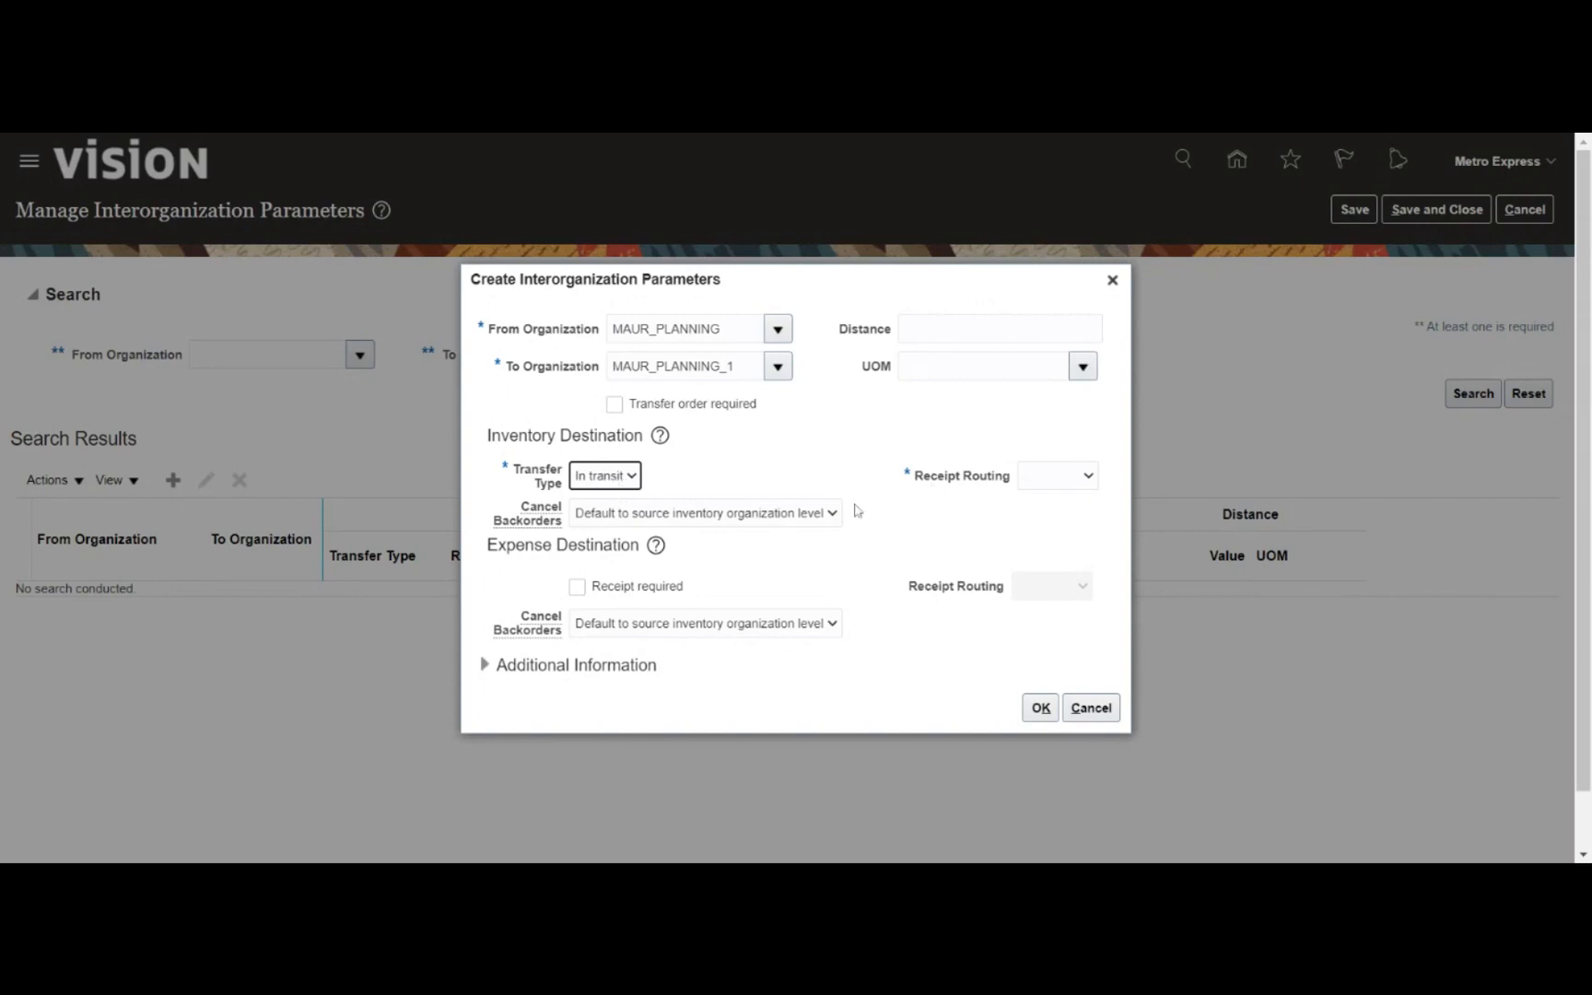
click(1040, 478)
click(1042, 514)
click(765, 556)
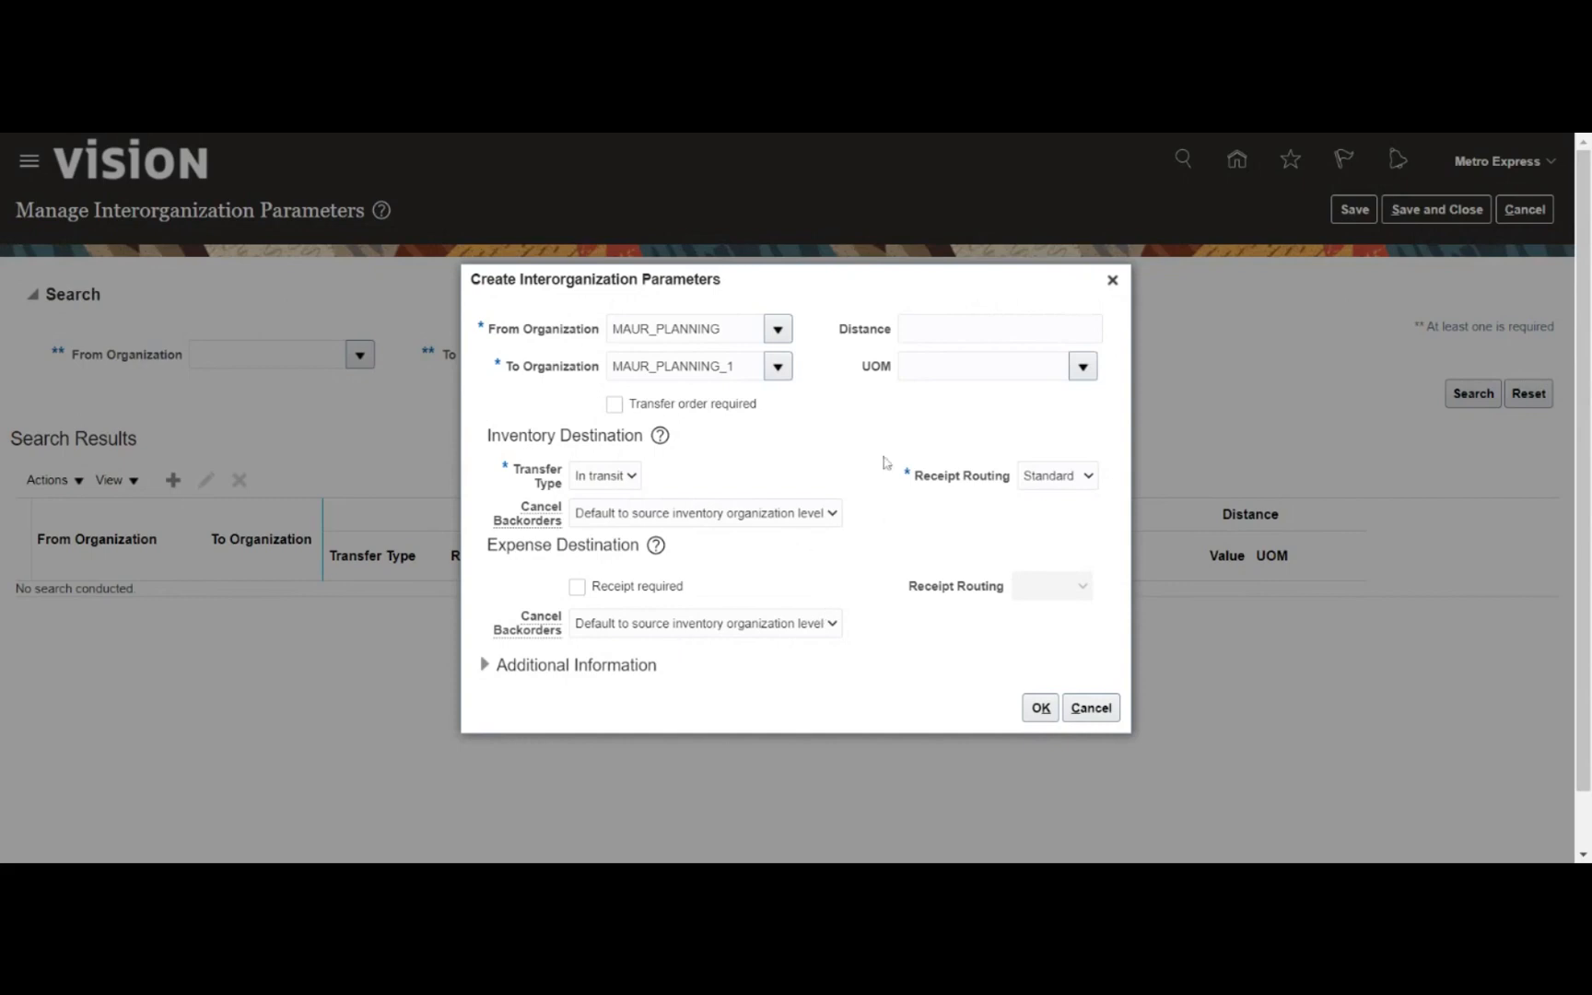
click(1040, 713)
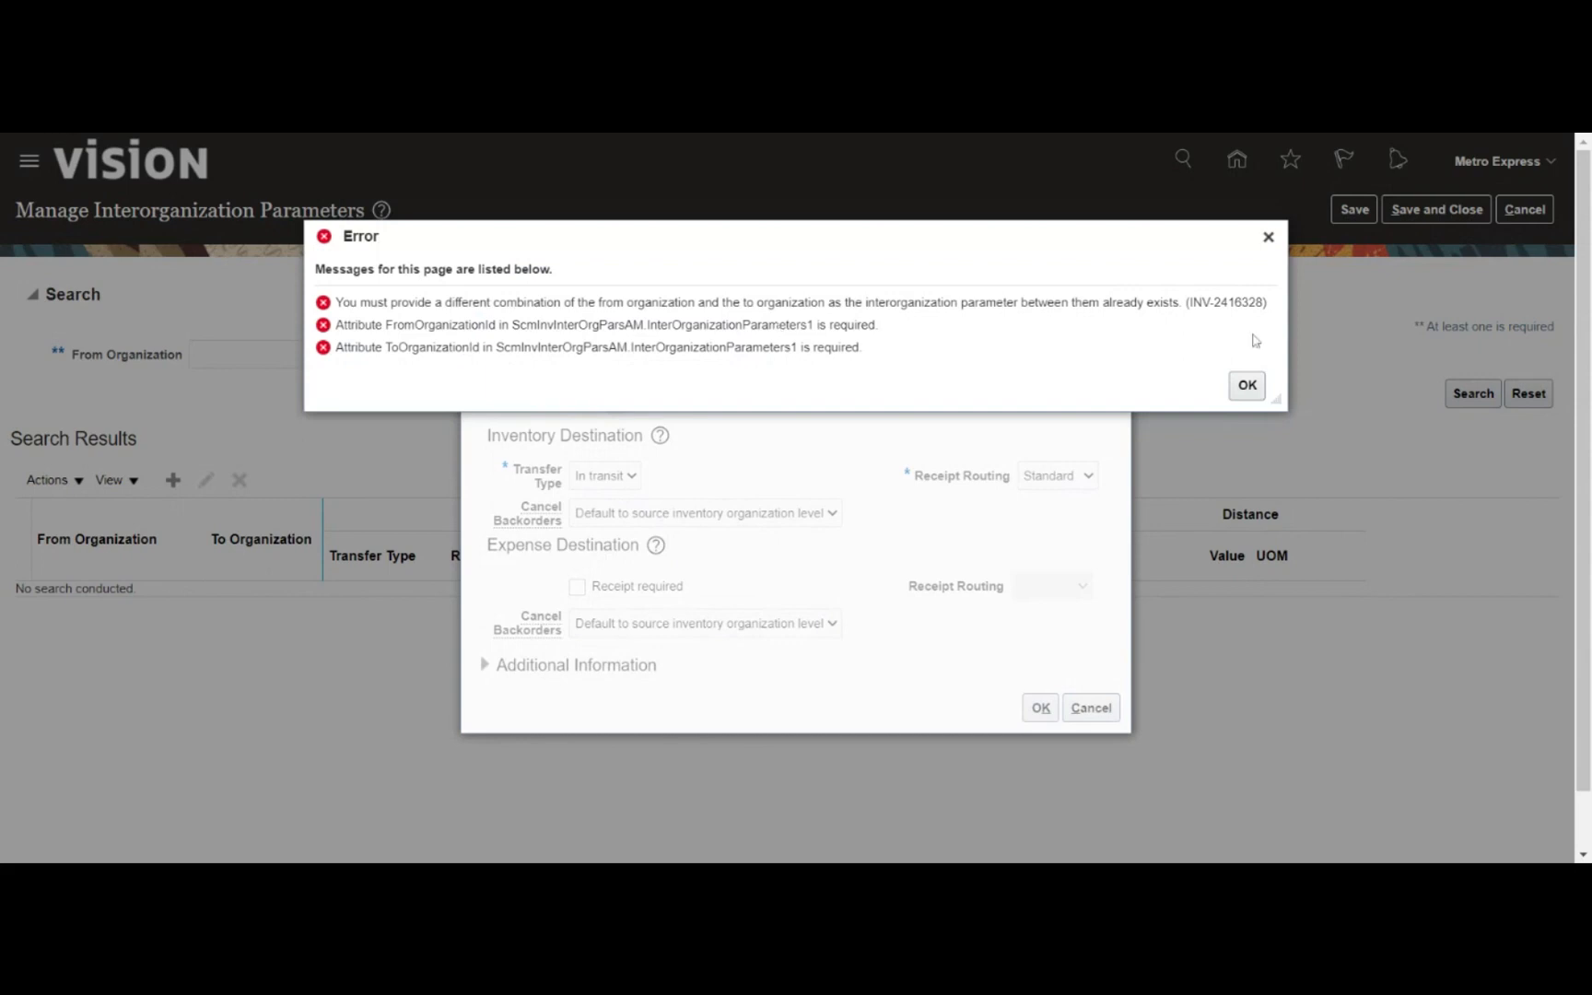
click(1246, 385)
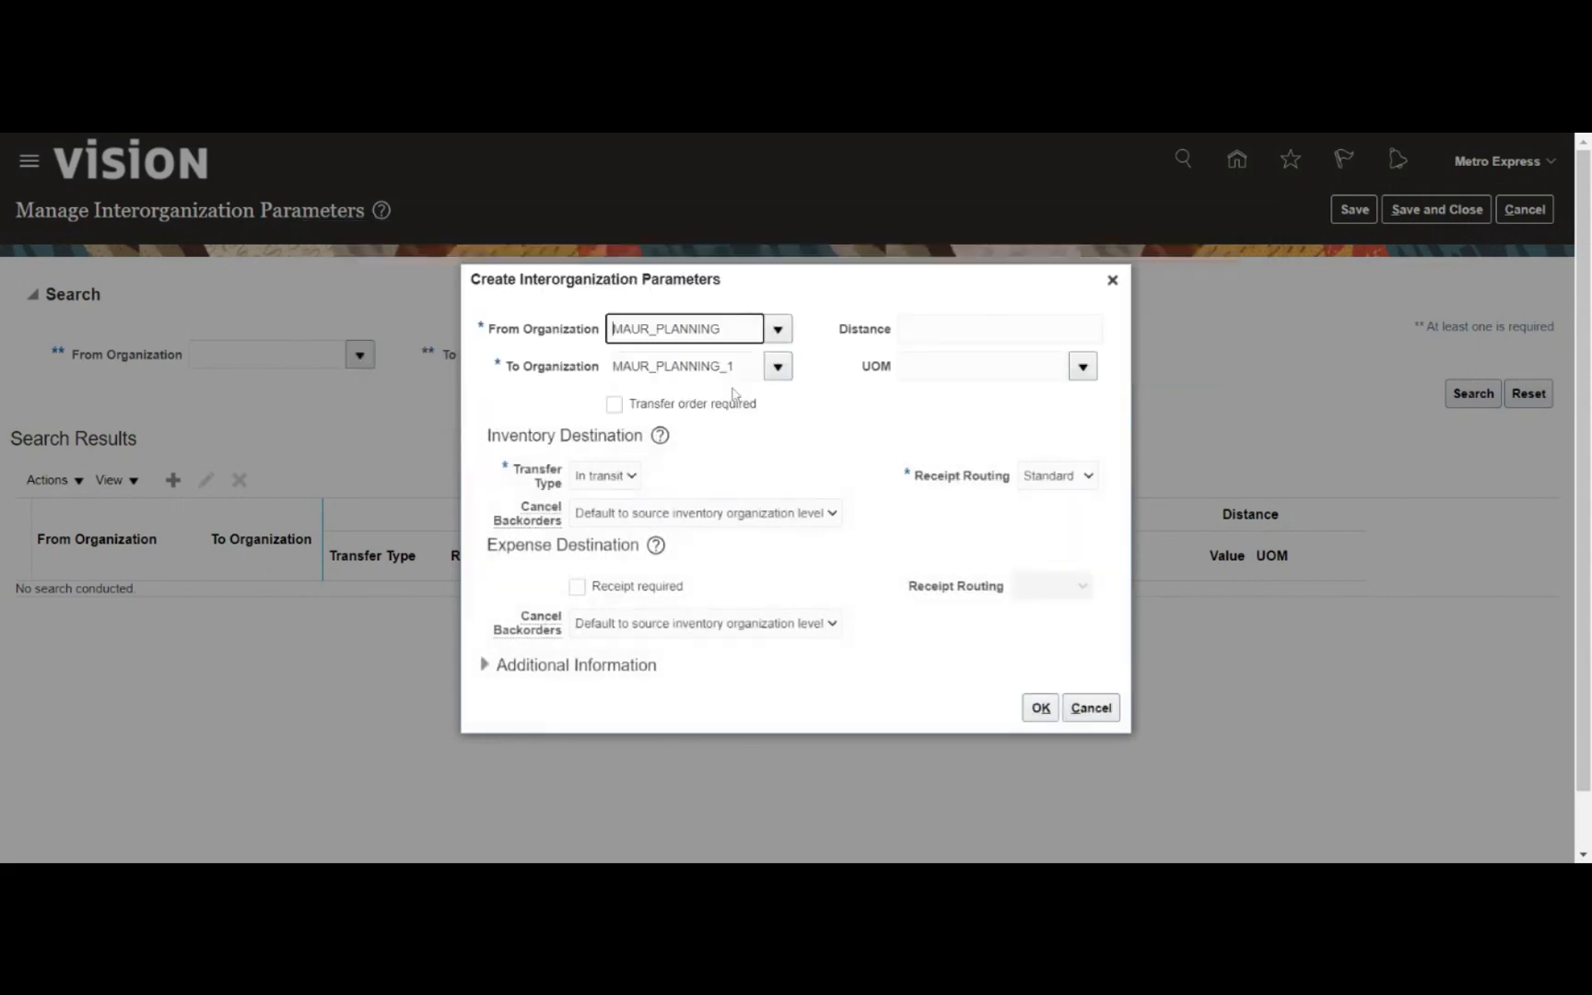
double_click(696, 329)
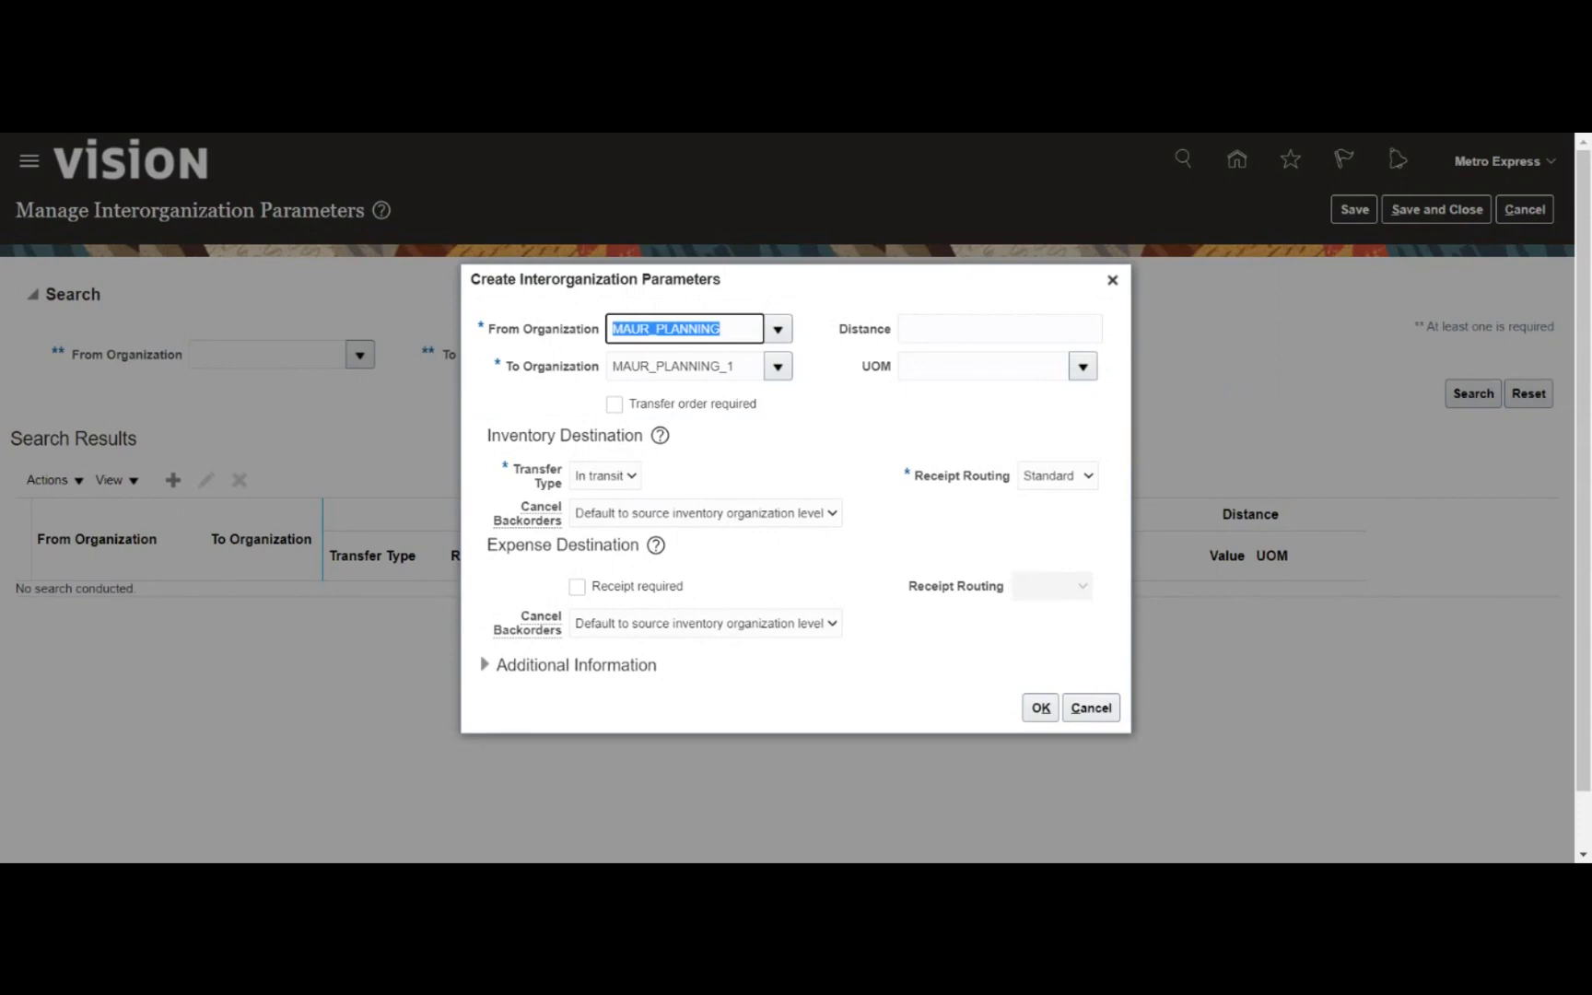
text(mau)
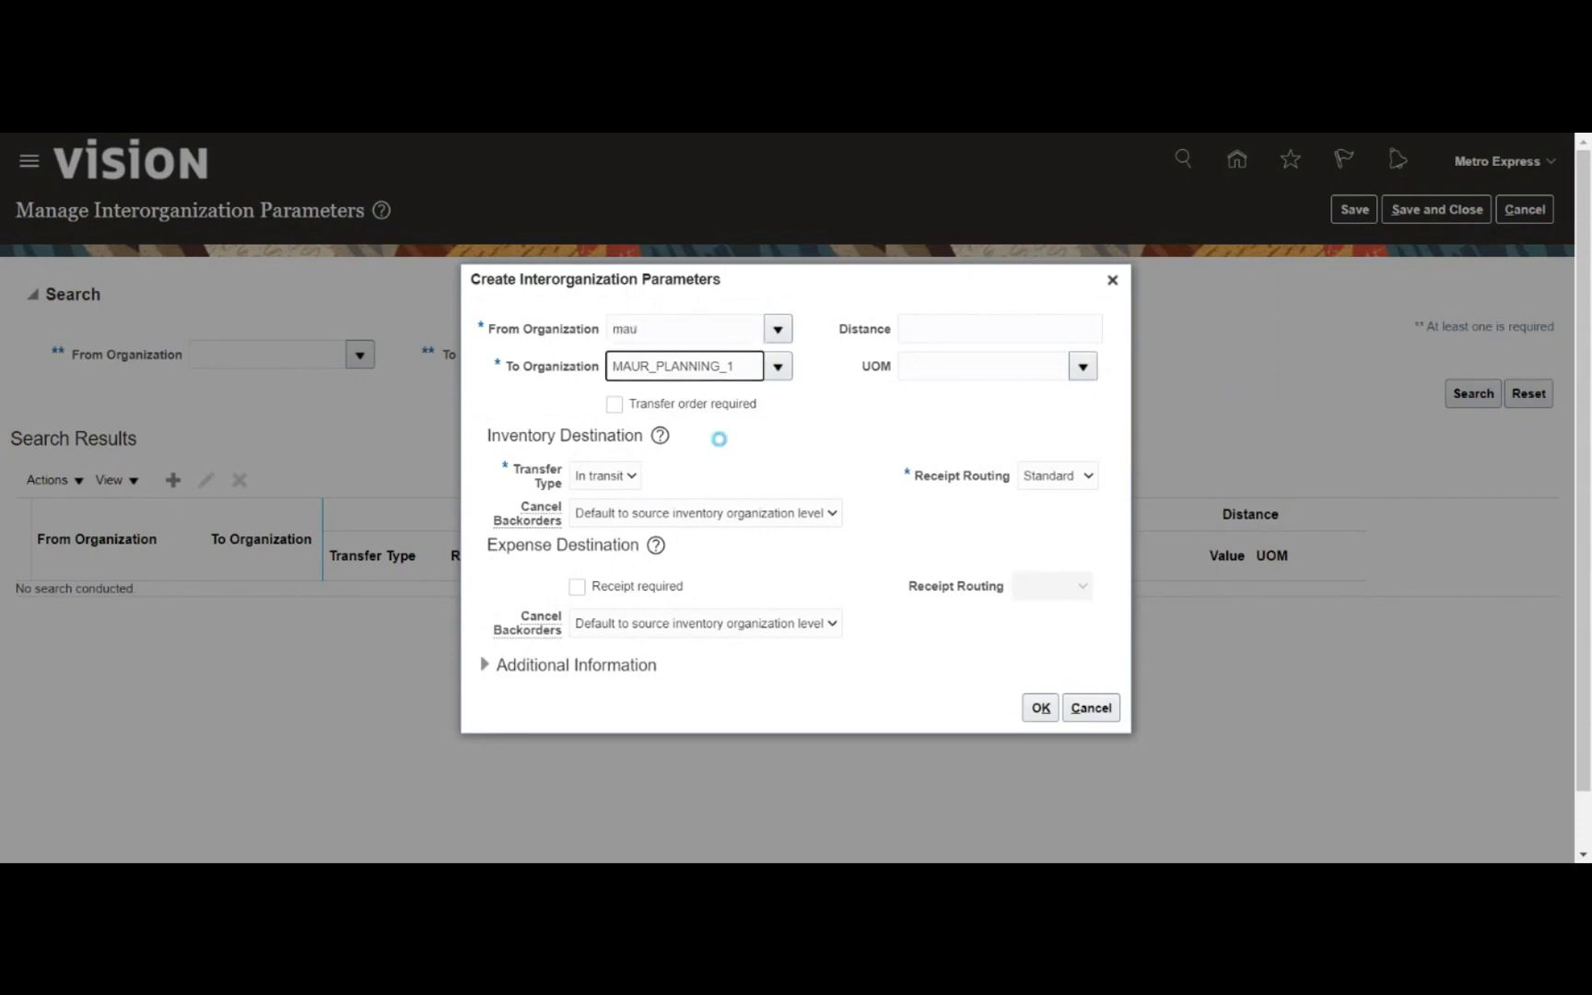
key(Tab)
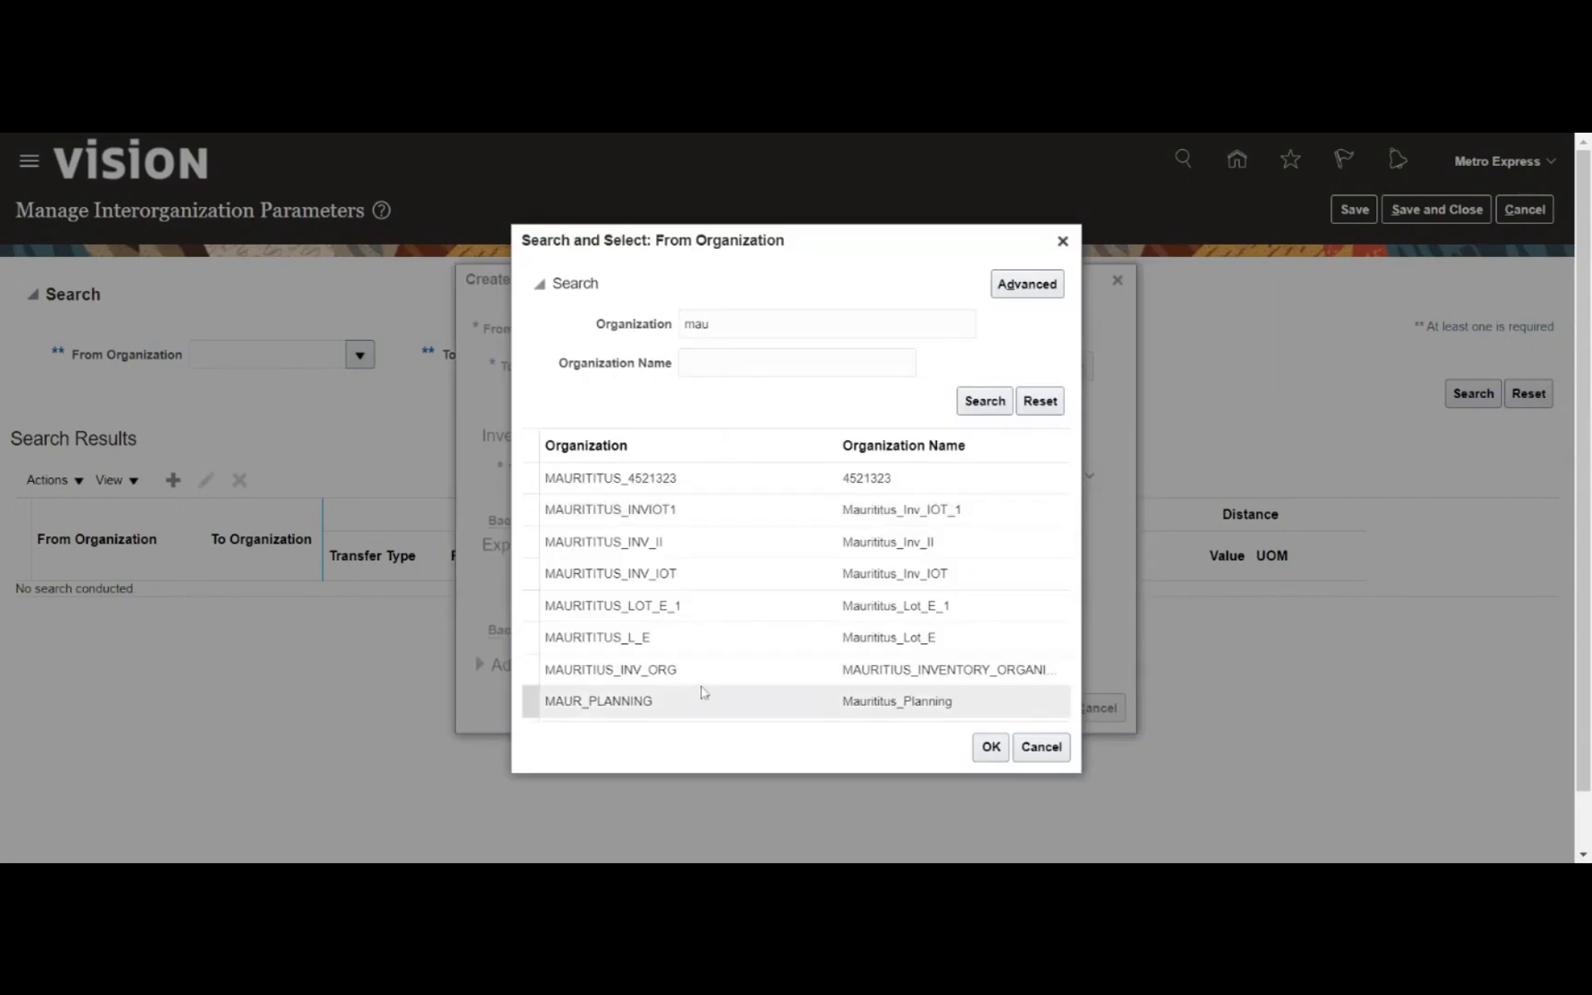
click(1062, 240)
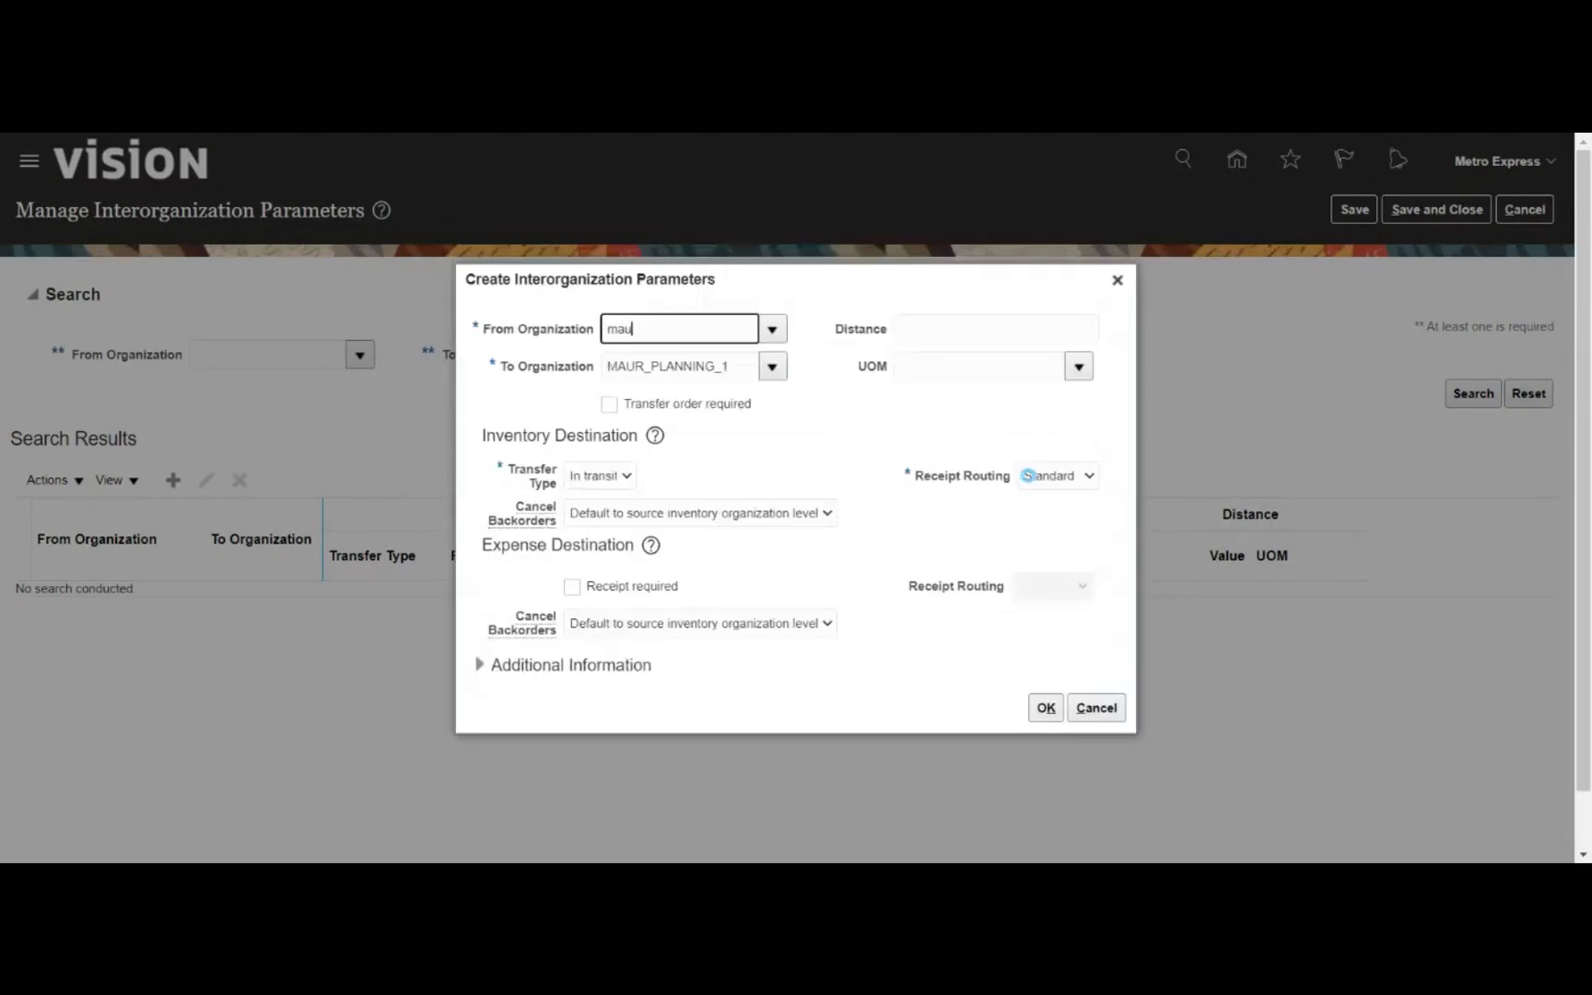
click(1096, 709)
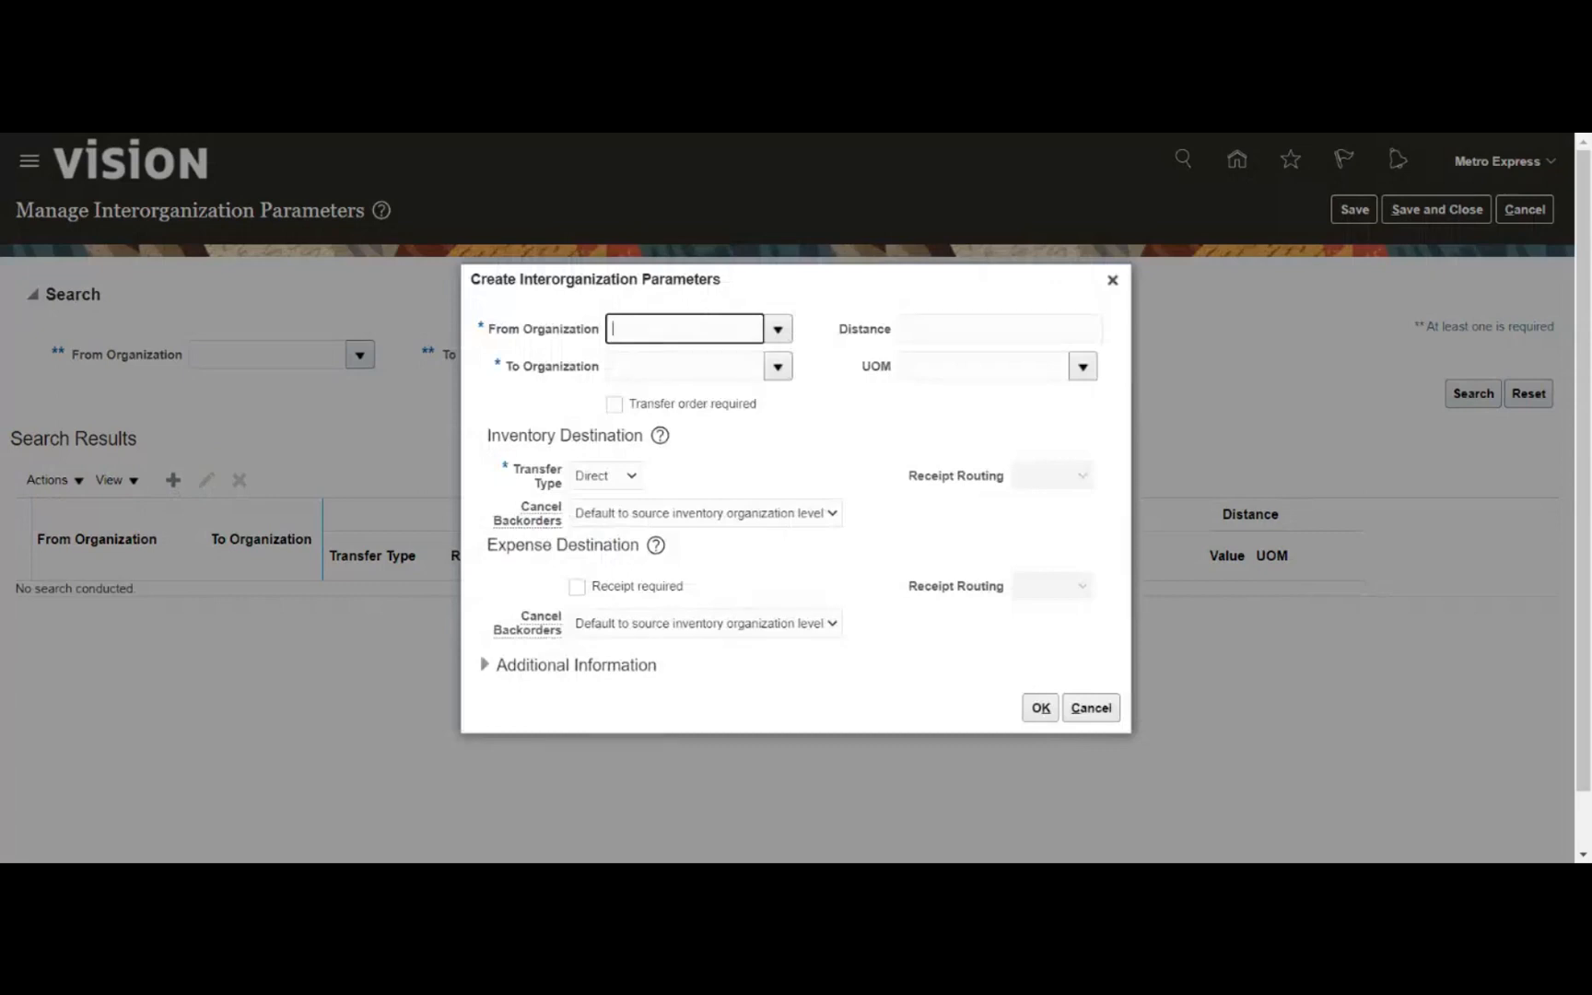
- Start a new interorganization parameters record with MAUR_PLANNING_1 as the From Organization and MAUR_PLANNING as the To Organization
text(mau)
key(Tab)
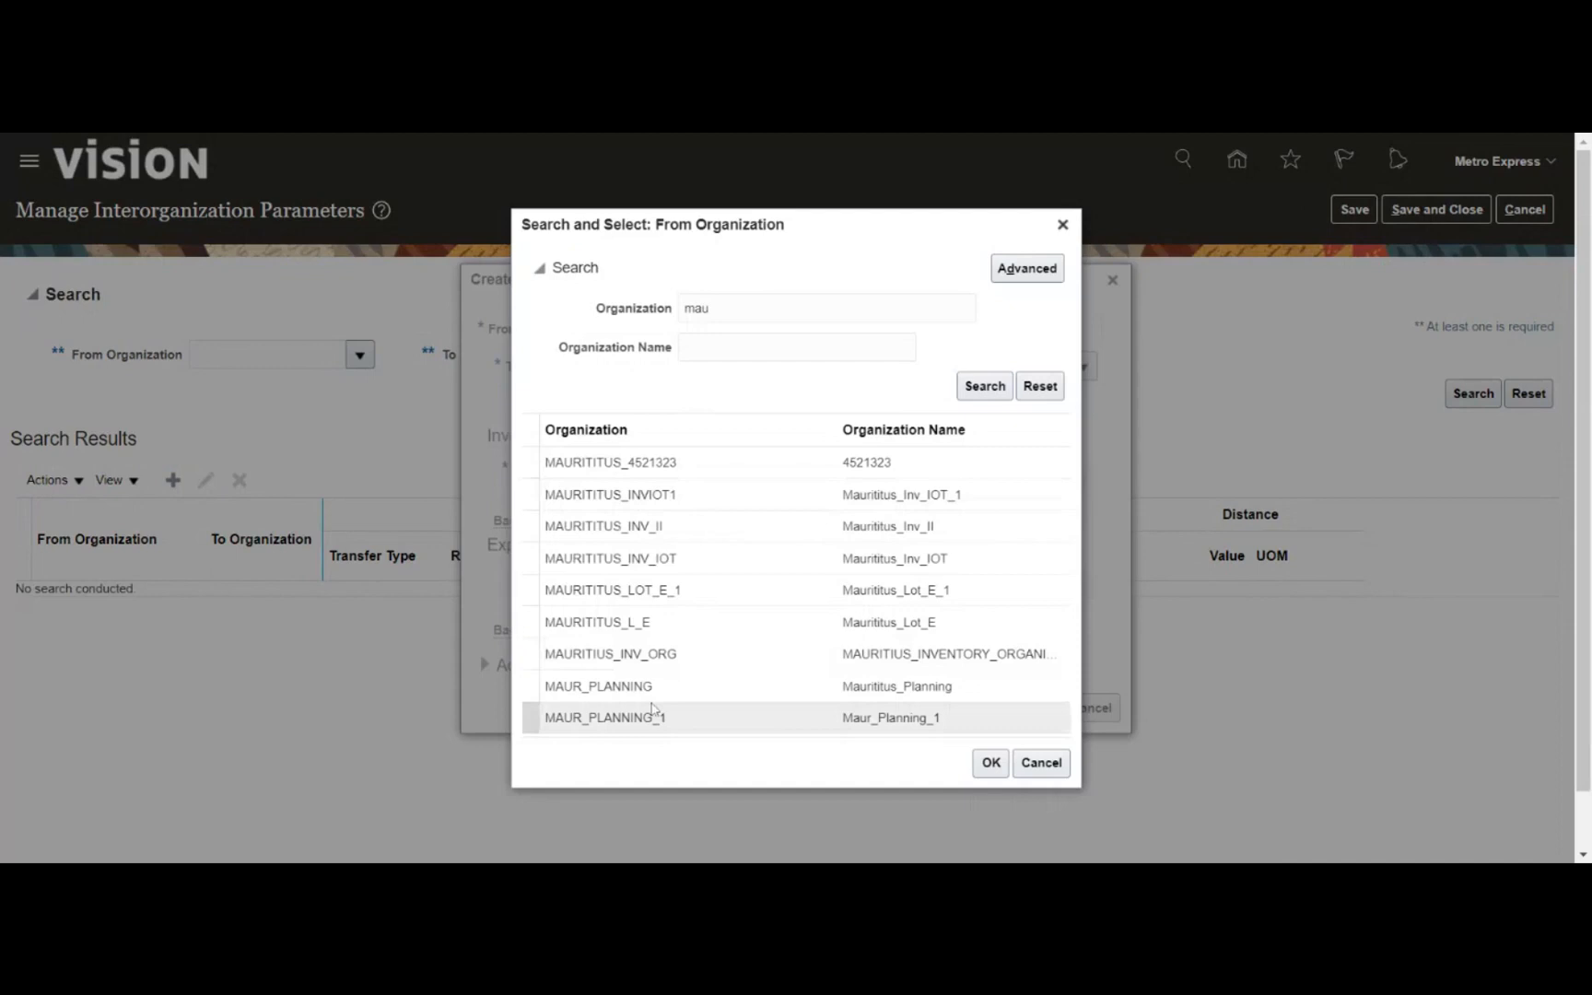
click(884, 720)
click(991, 762)
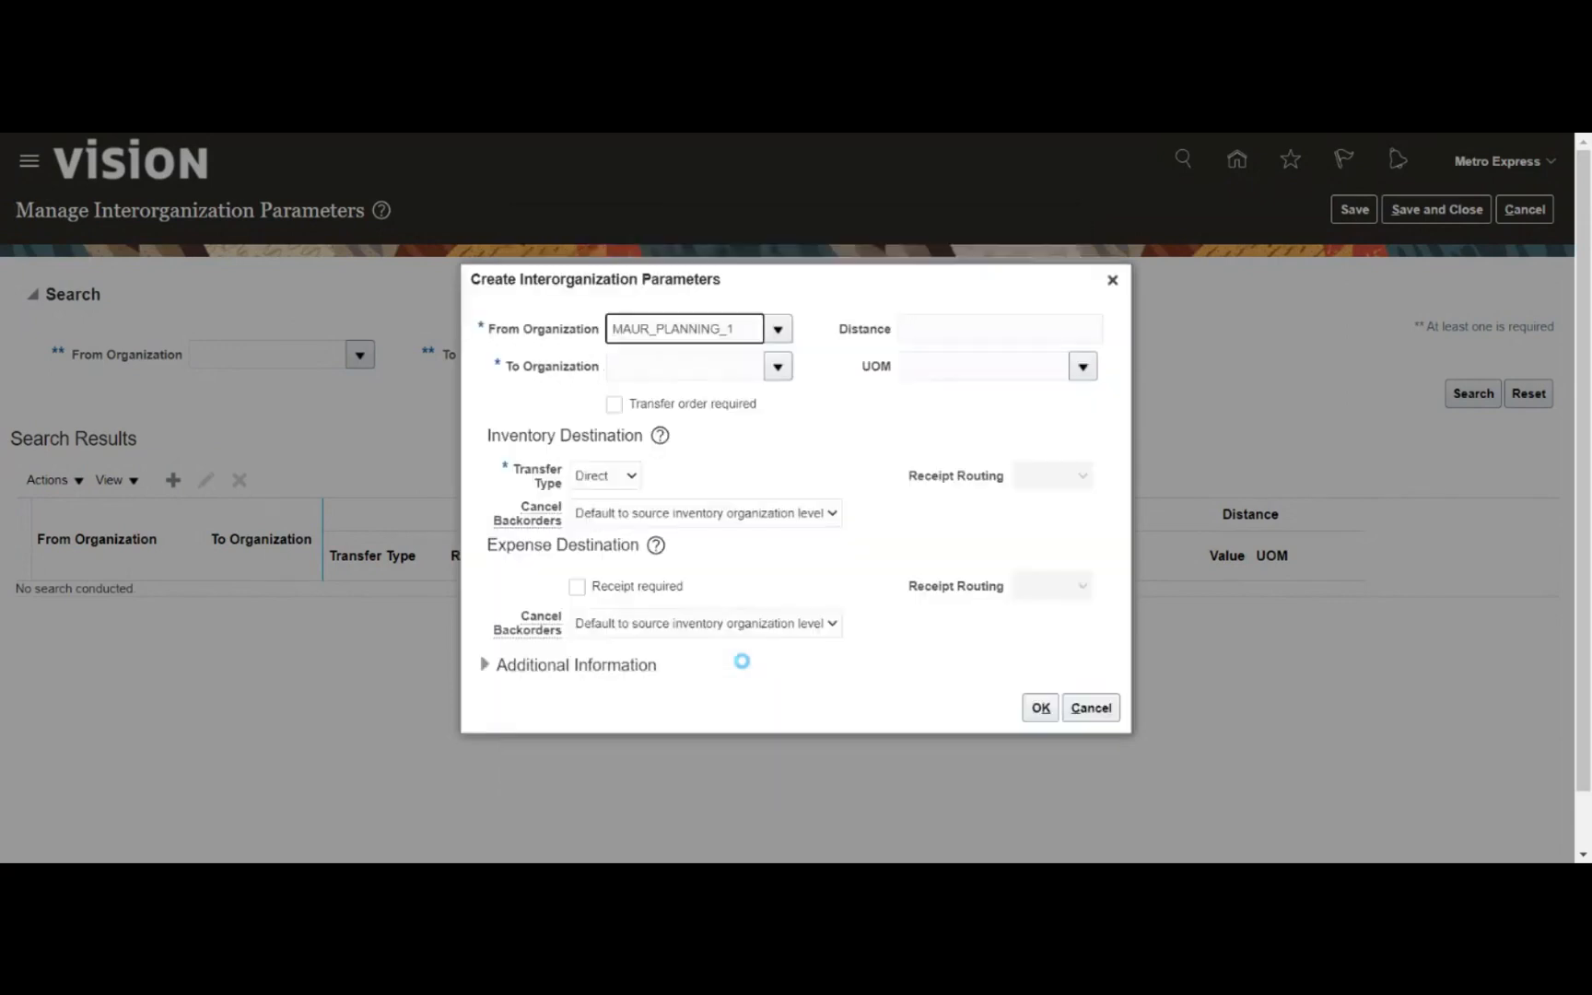
click(668, 367)
text(mau)
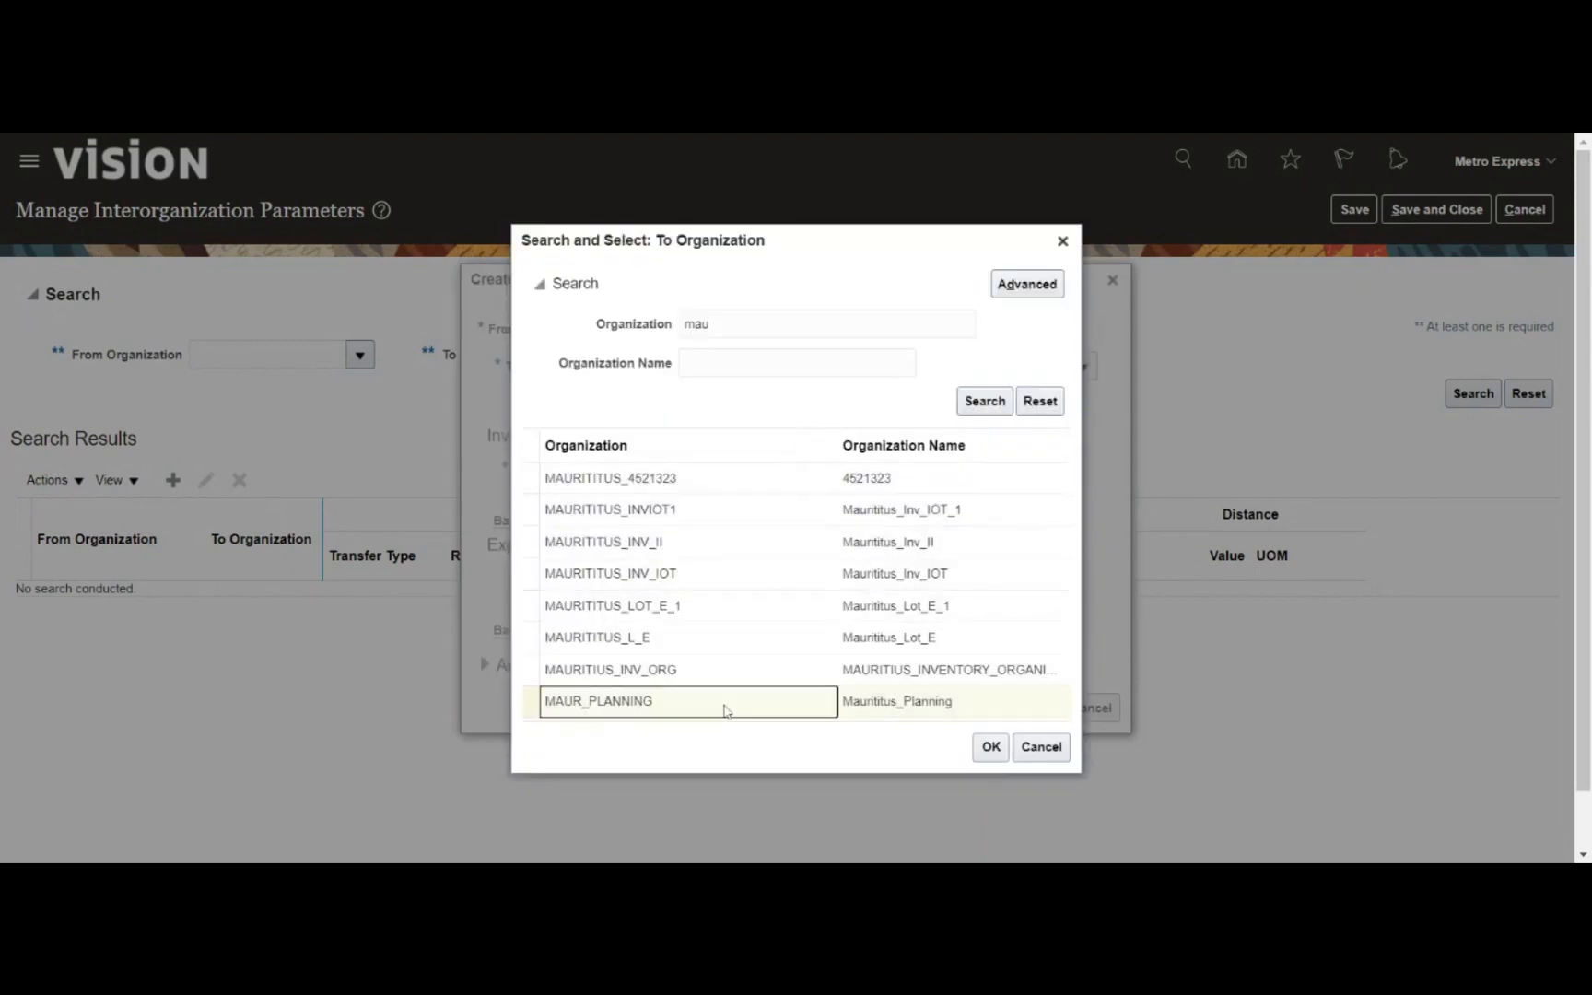
click(645, 702)
click(991, 747)
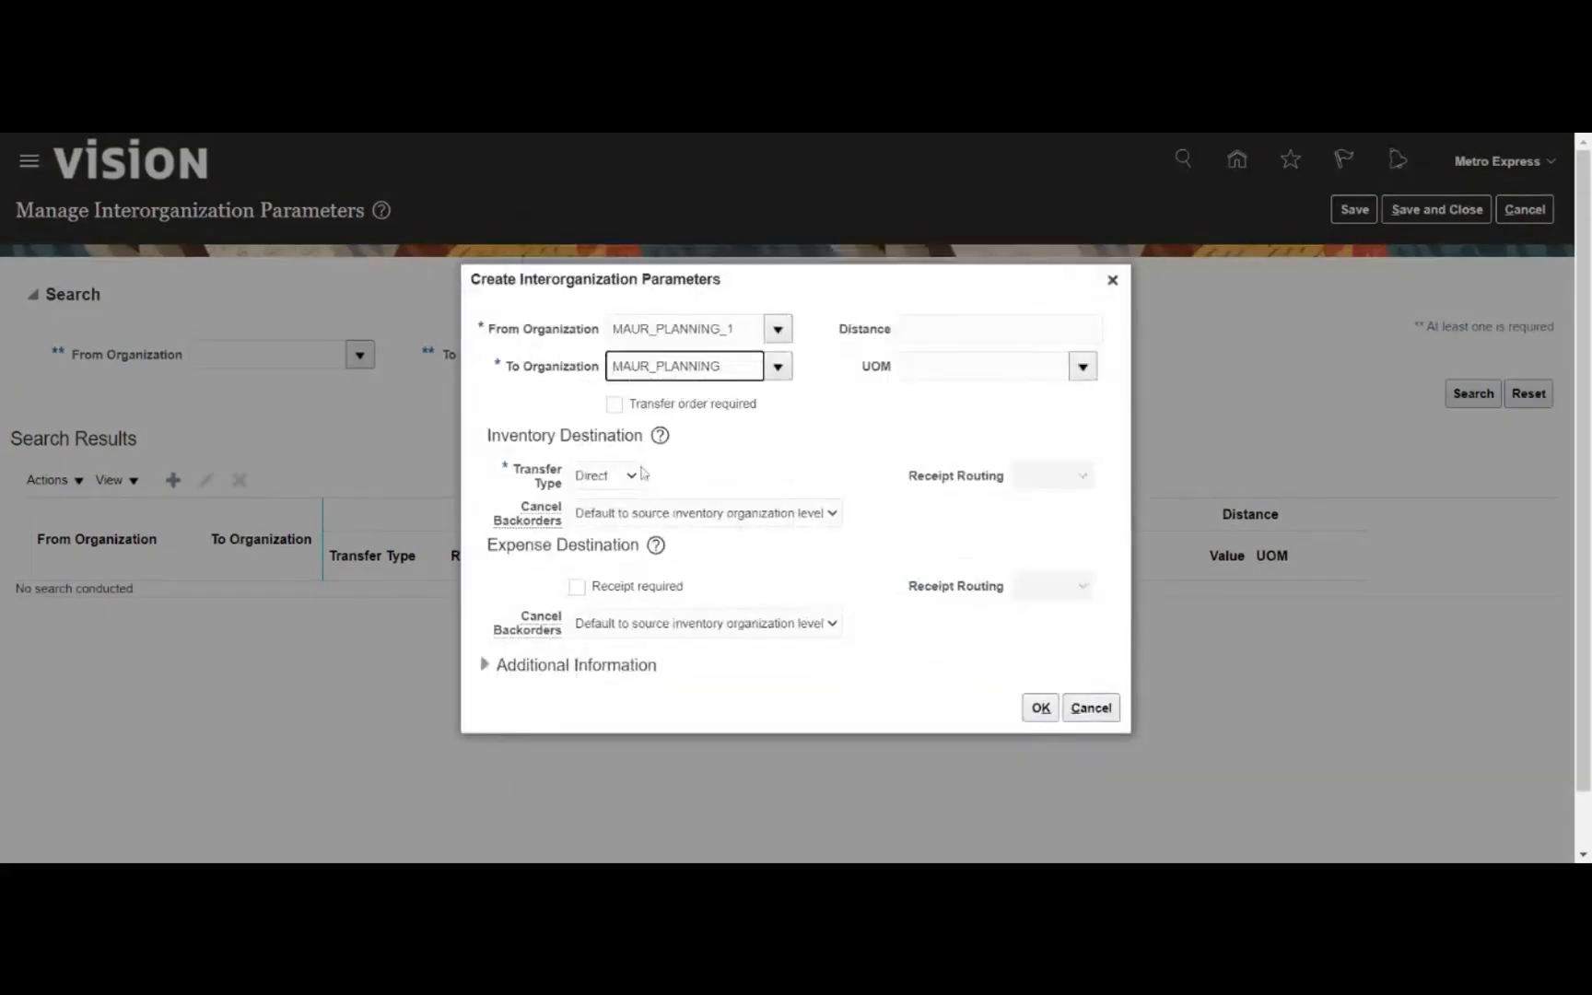
- Choose In transit as the transfer type and Standard receipt routing for the reversed organization pair, and try to submit it
click(605, 477)
click(605, 518)
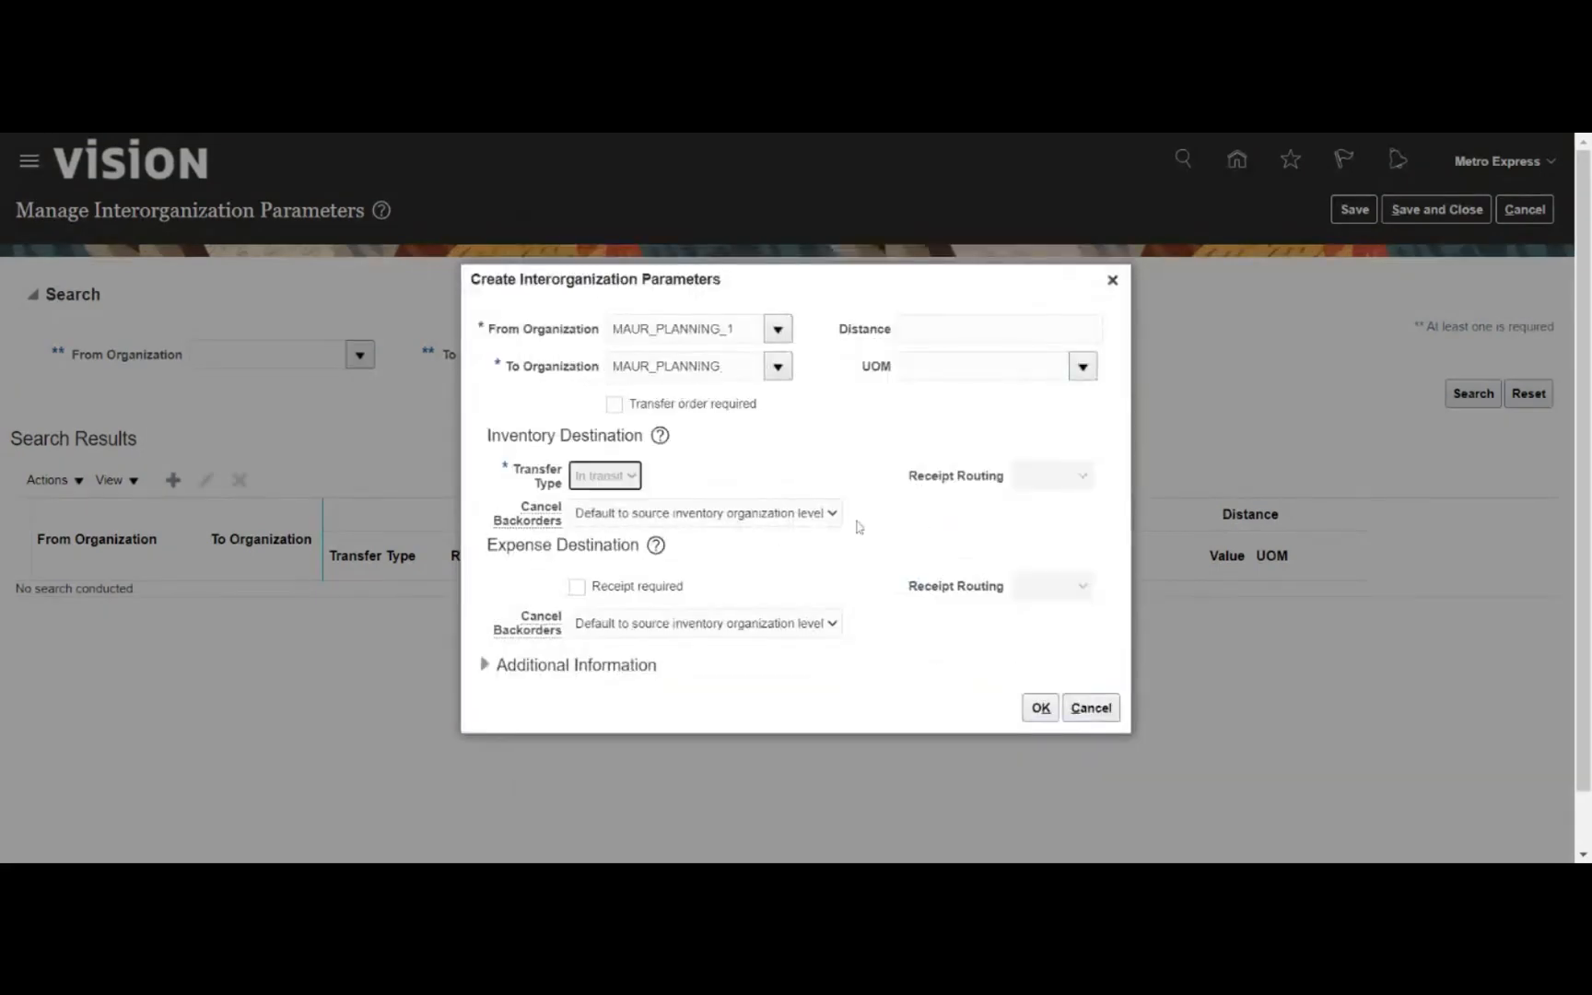
click(1042, 498)
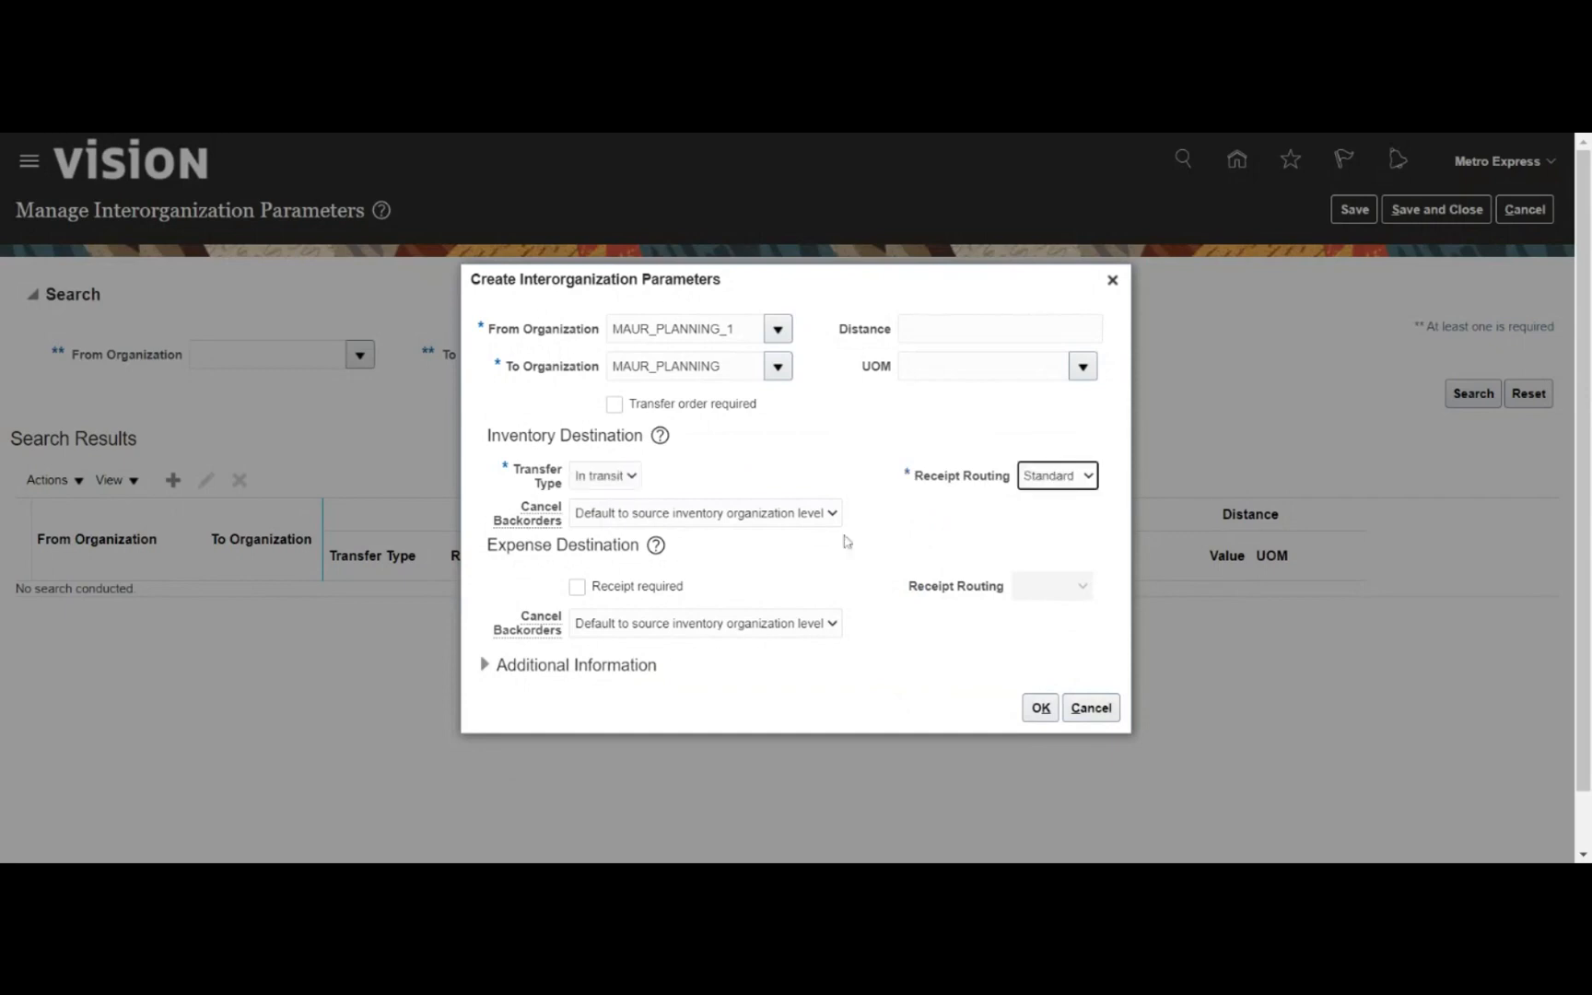
click(1039, 709)
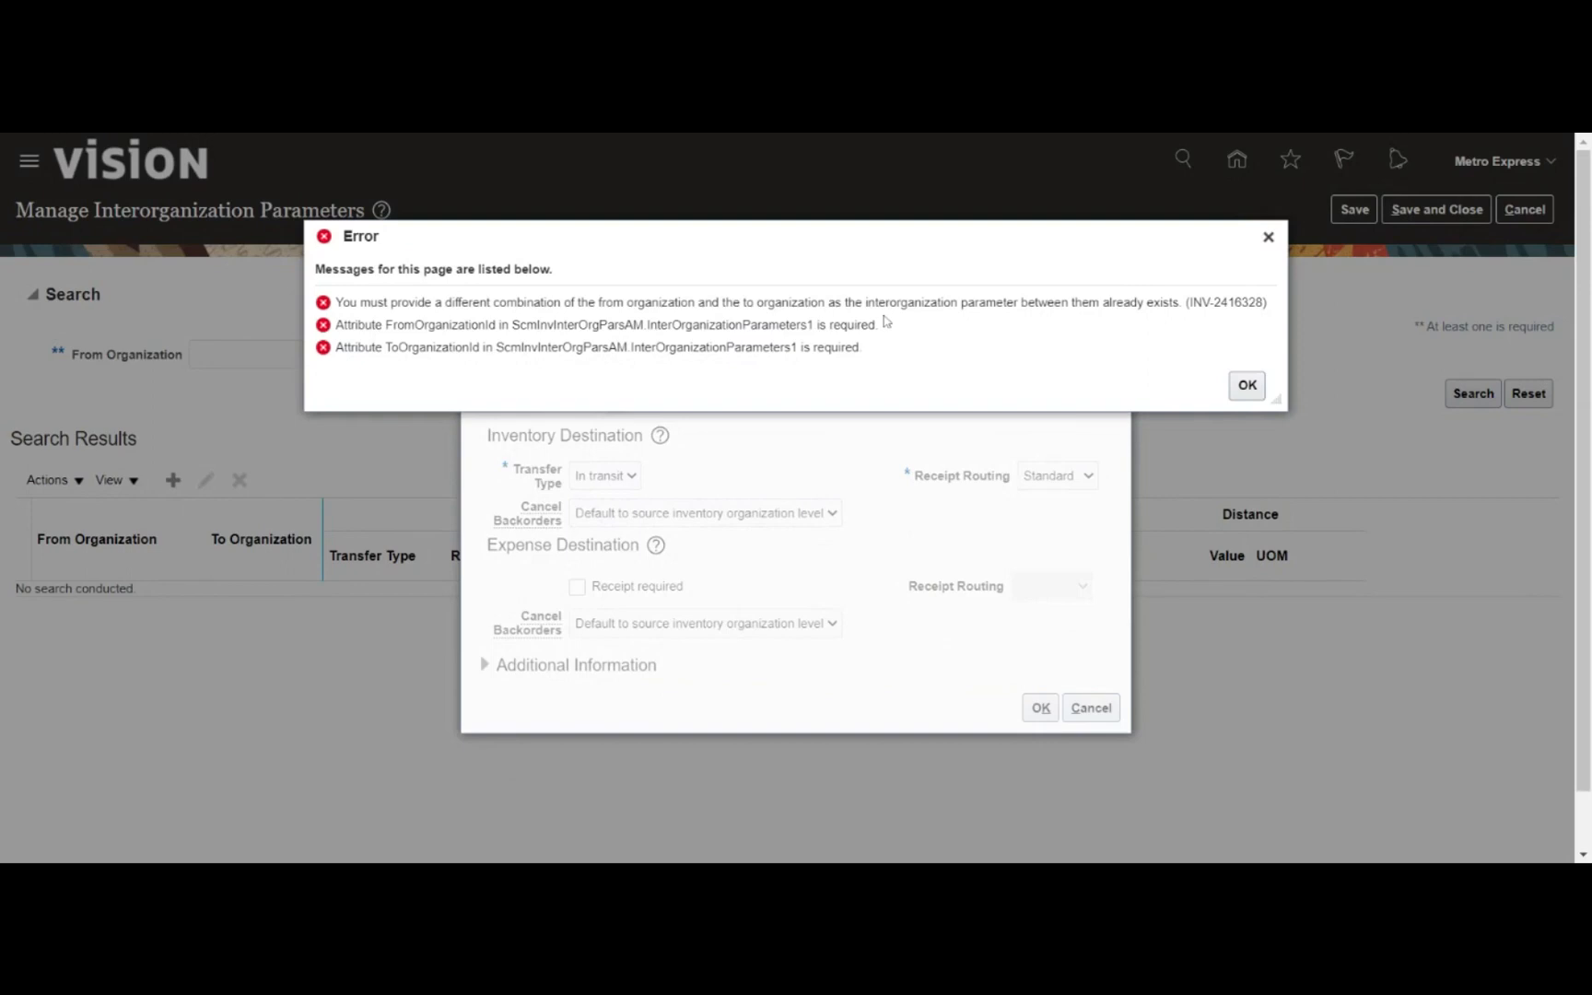
mouse_move(1142, 302)
mouse_down()
mouse_move(1109, 302)
mouse_move(1148, 302)
mouse_up()
click(1250, 391)
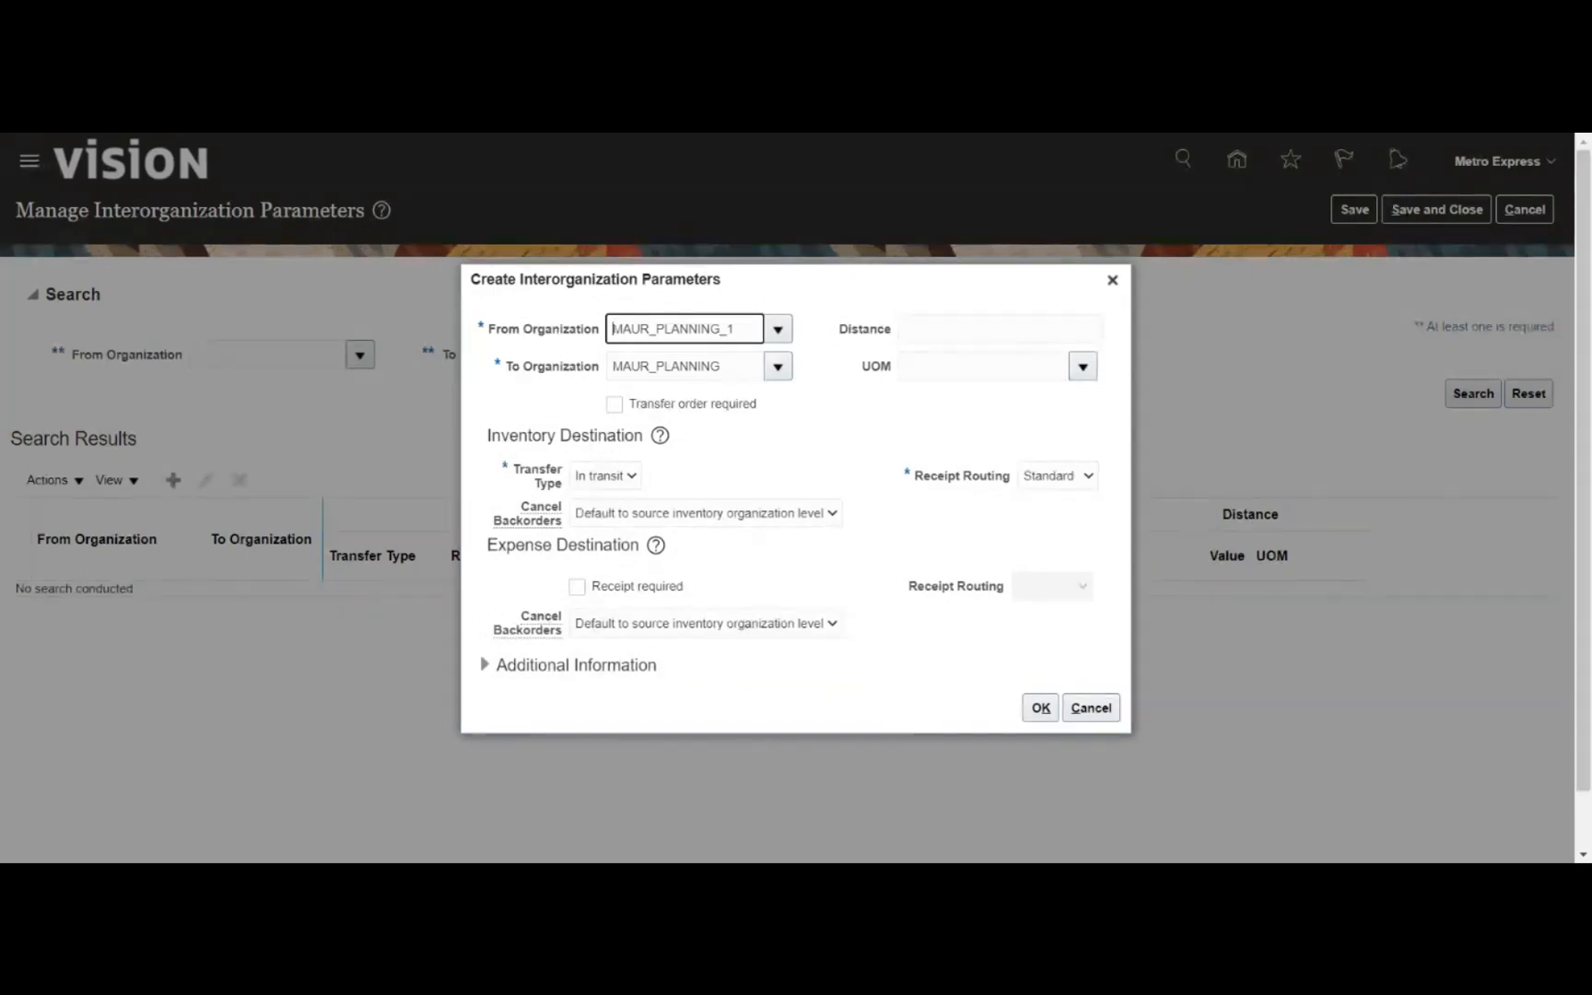
- Look up the To Organization again with "mau", reselect MAUR_PLANNING, and try to resubmit the record
key(Tab)
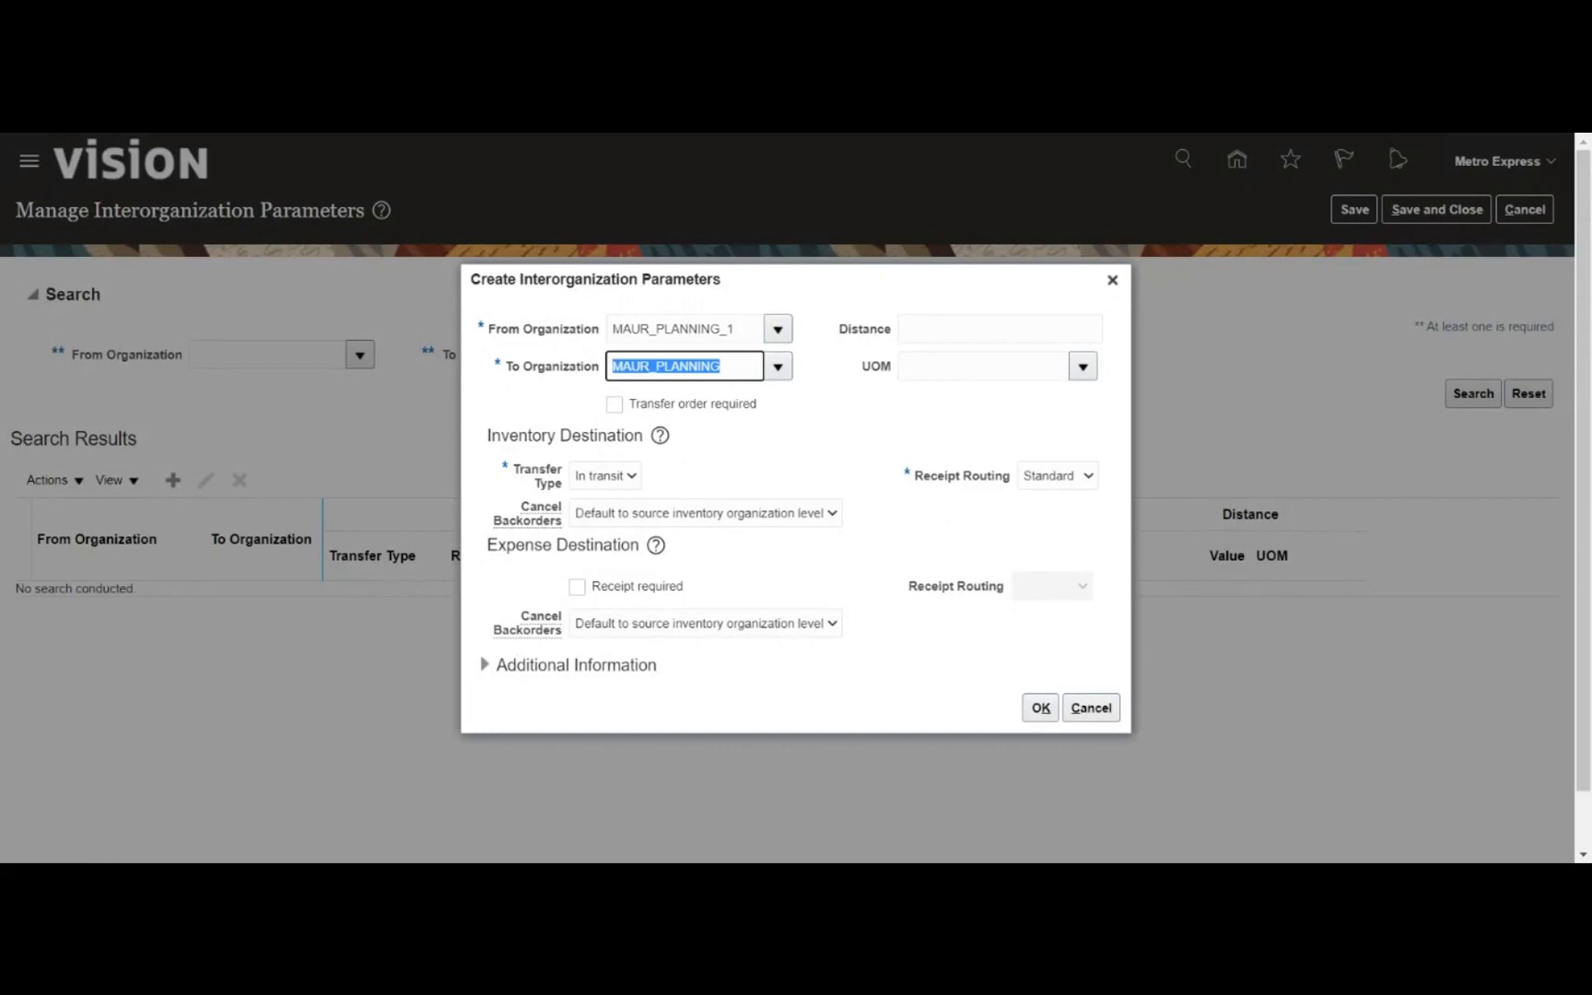
text(mau)
key(Tab)
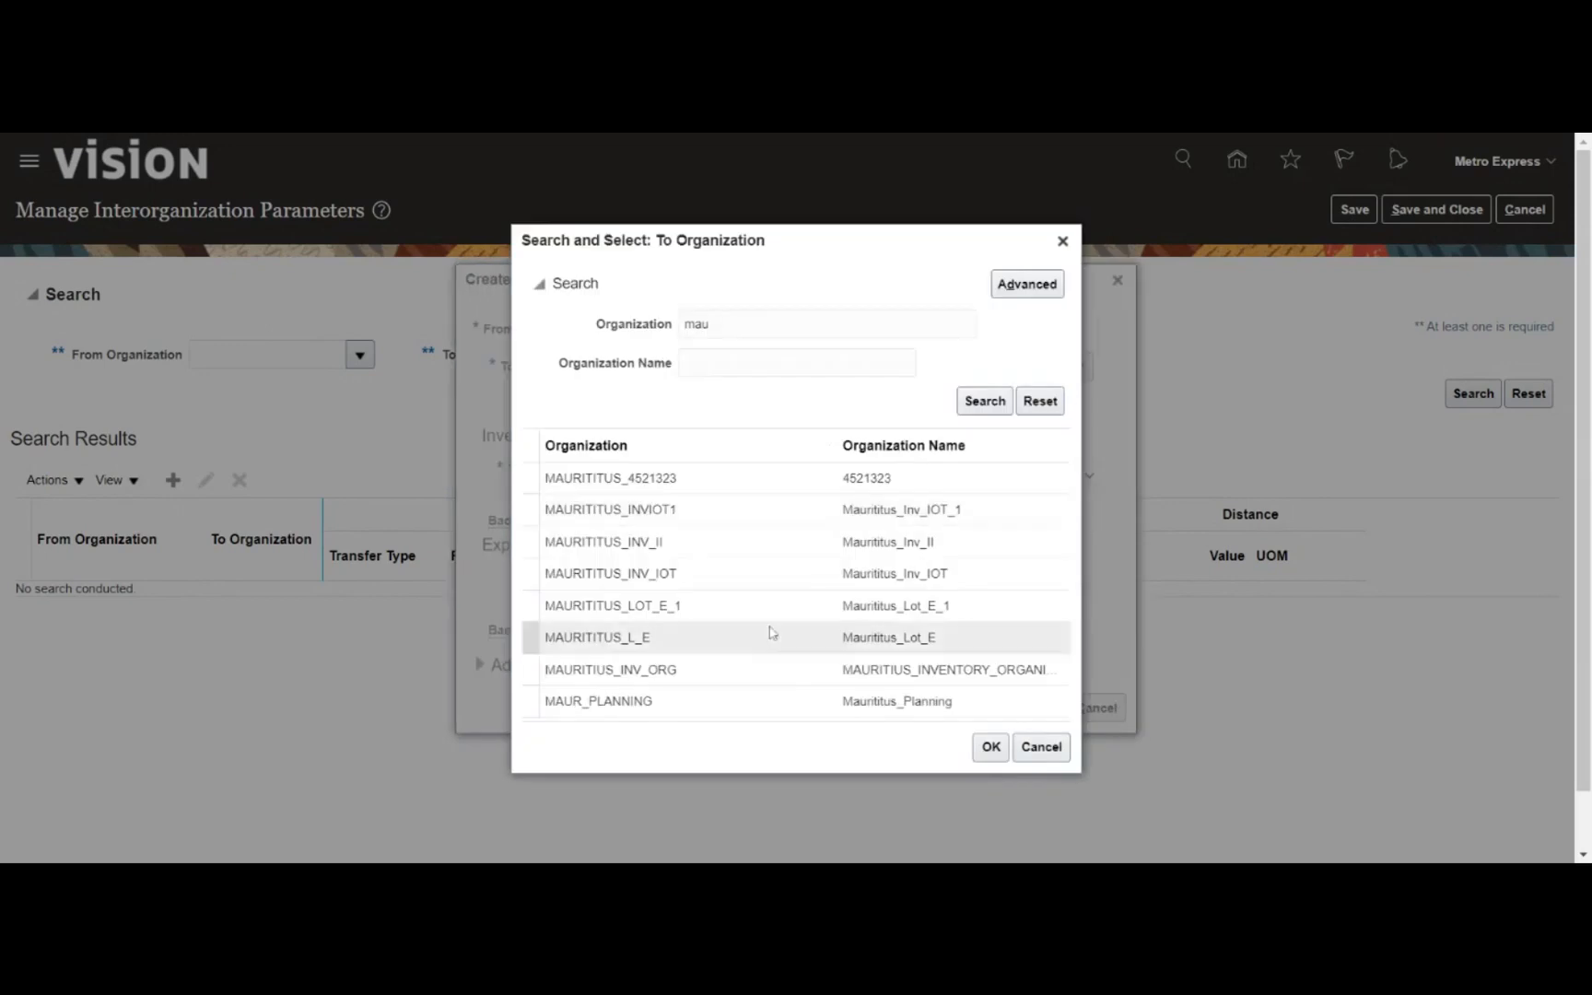
click(720, 683)
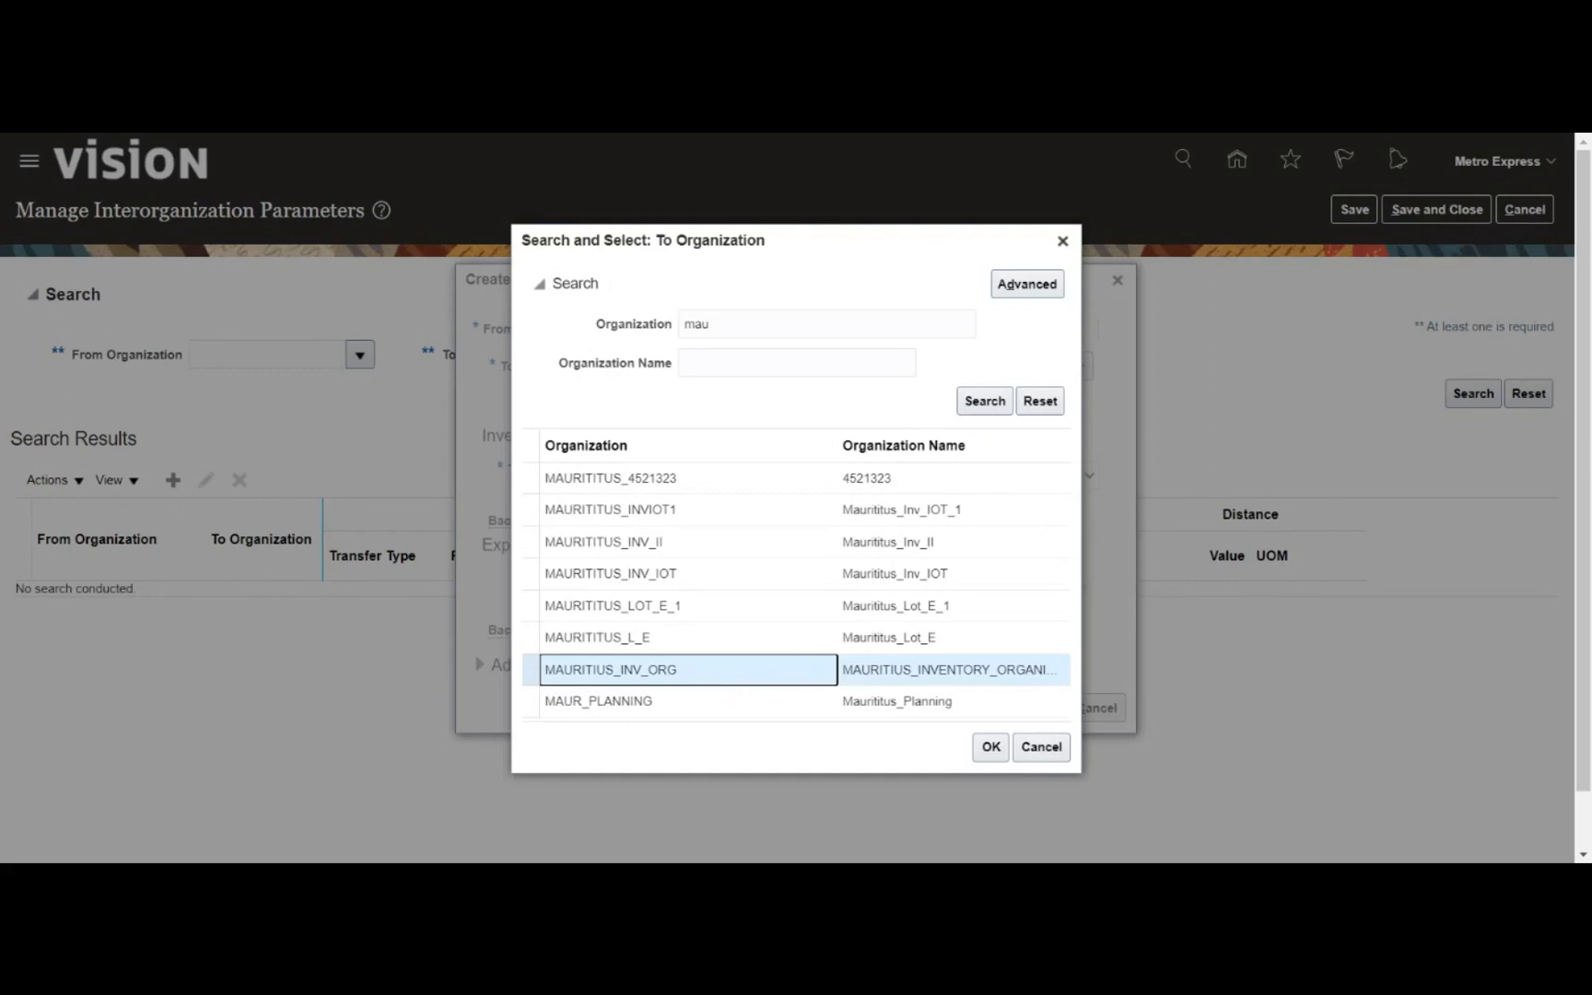
click(990, 748)
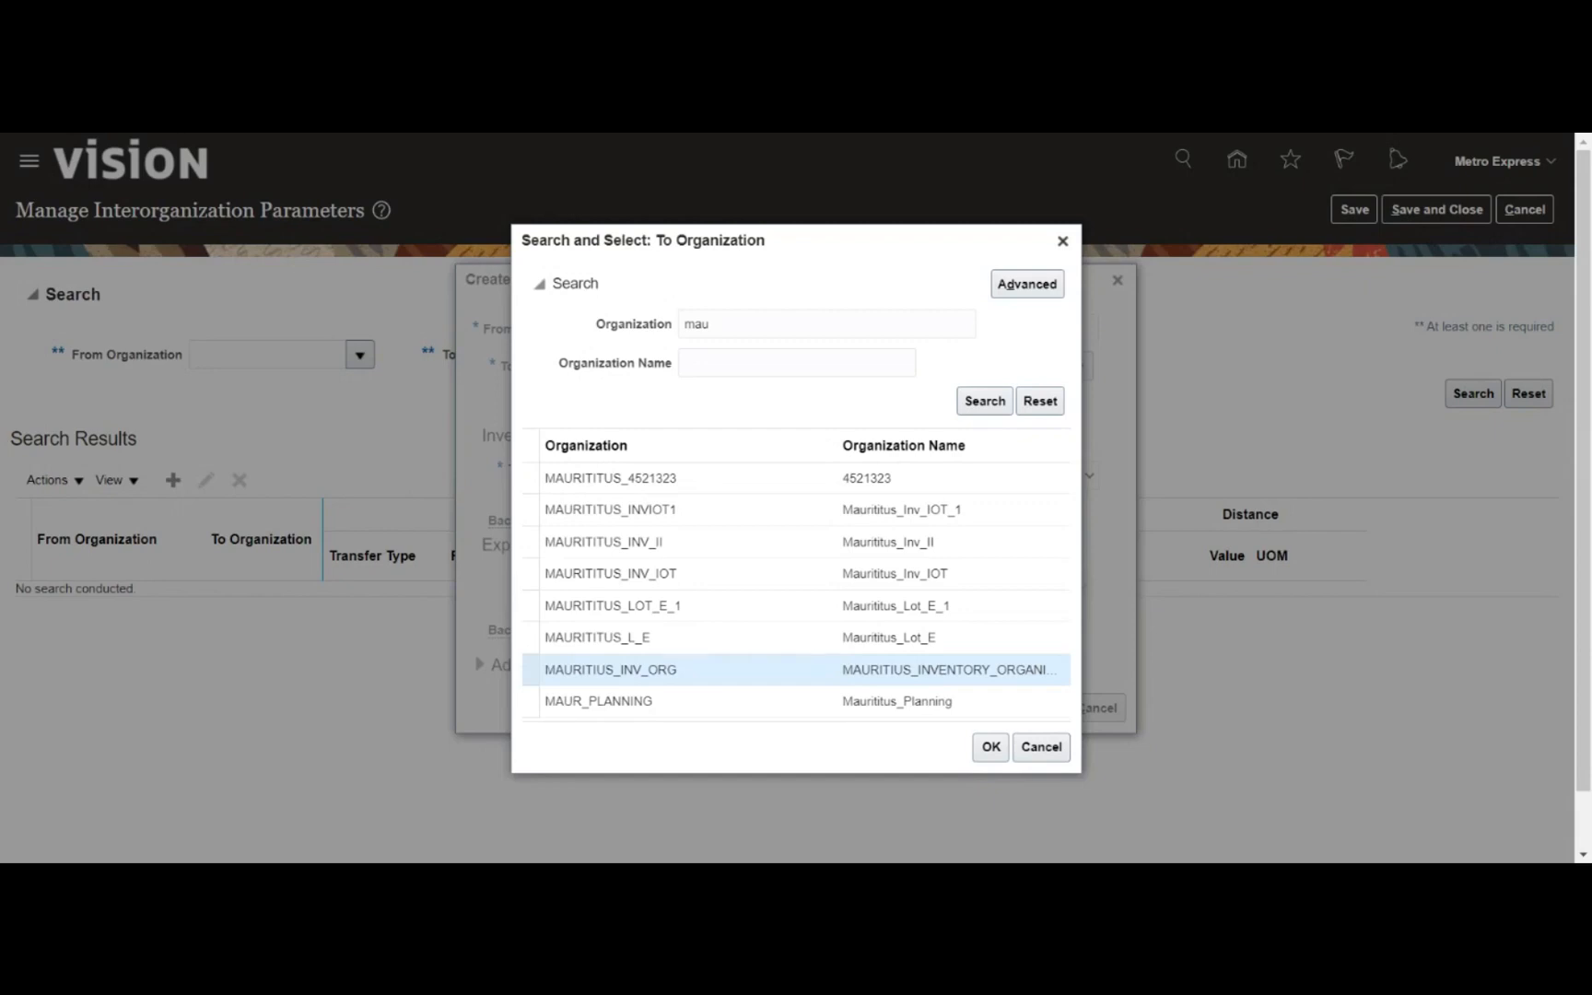
double_click(888, 701)
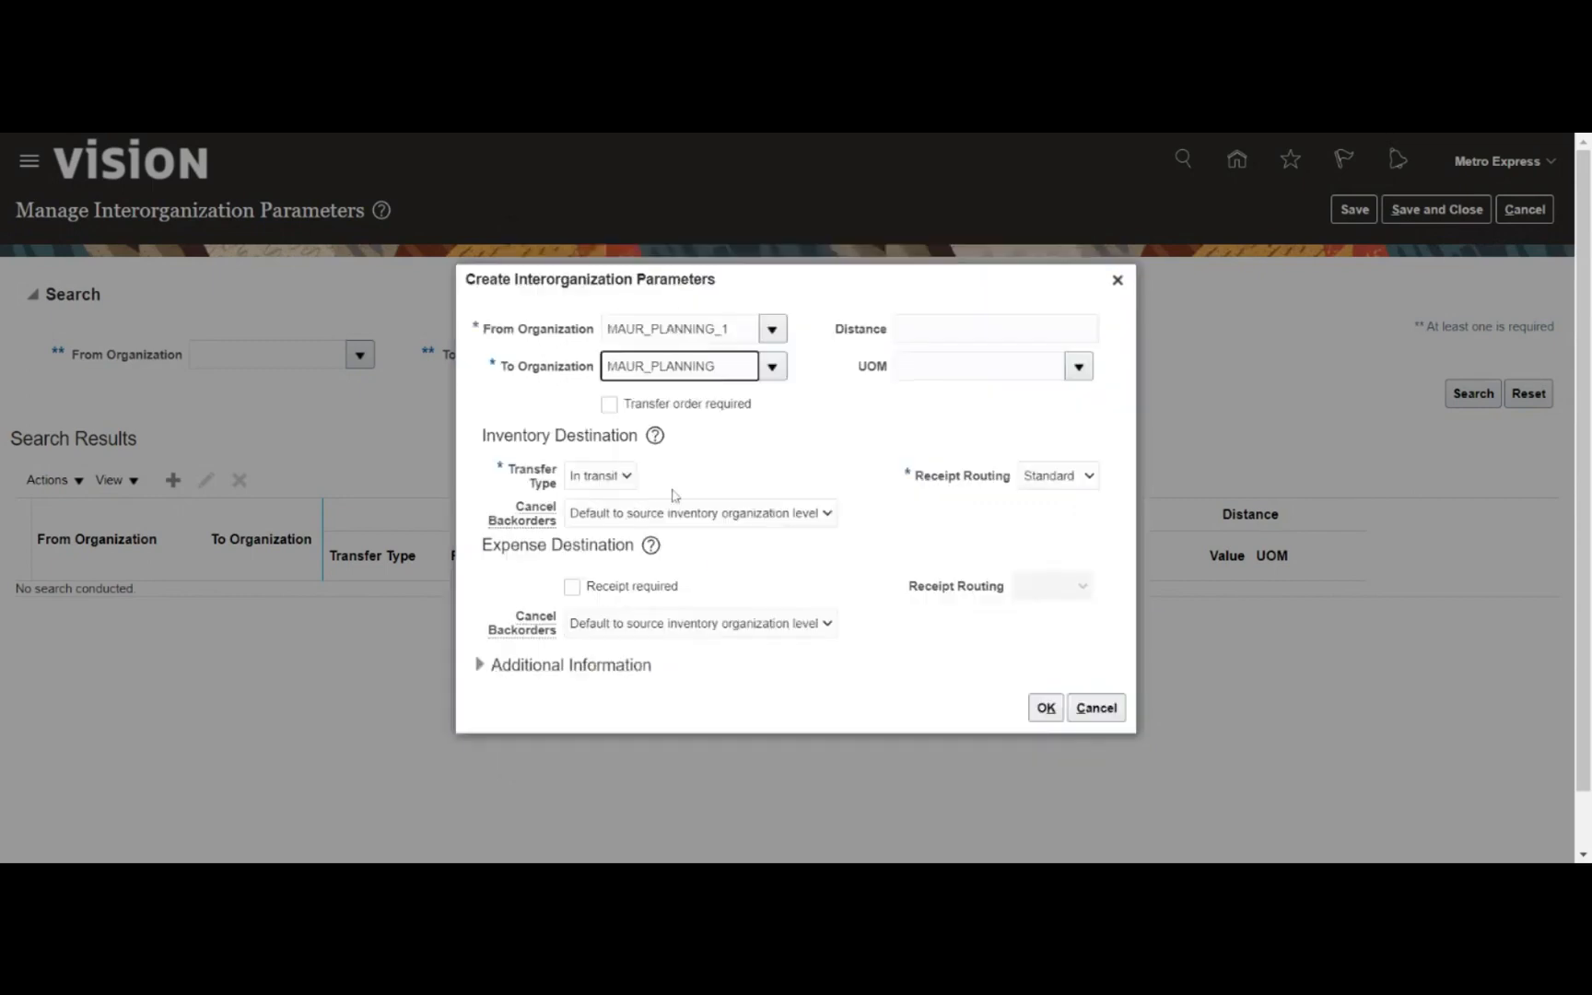
click(1046, 708)
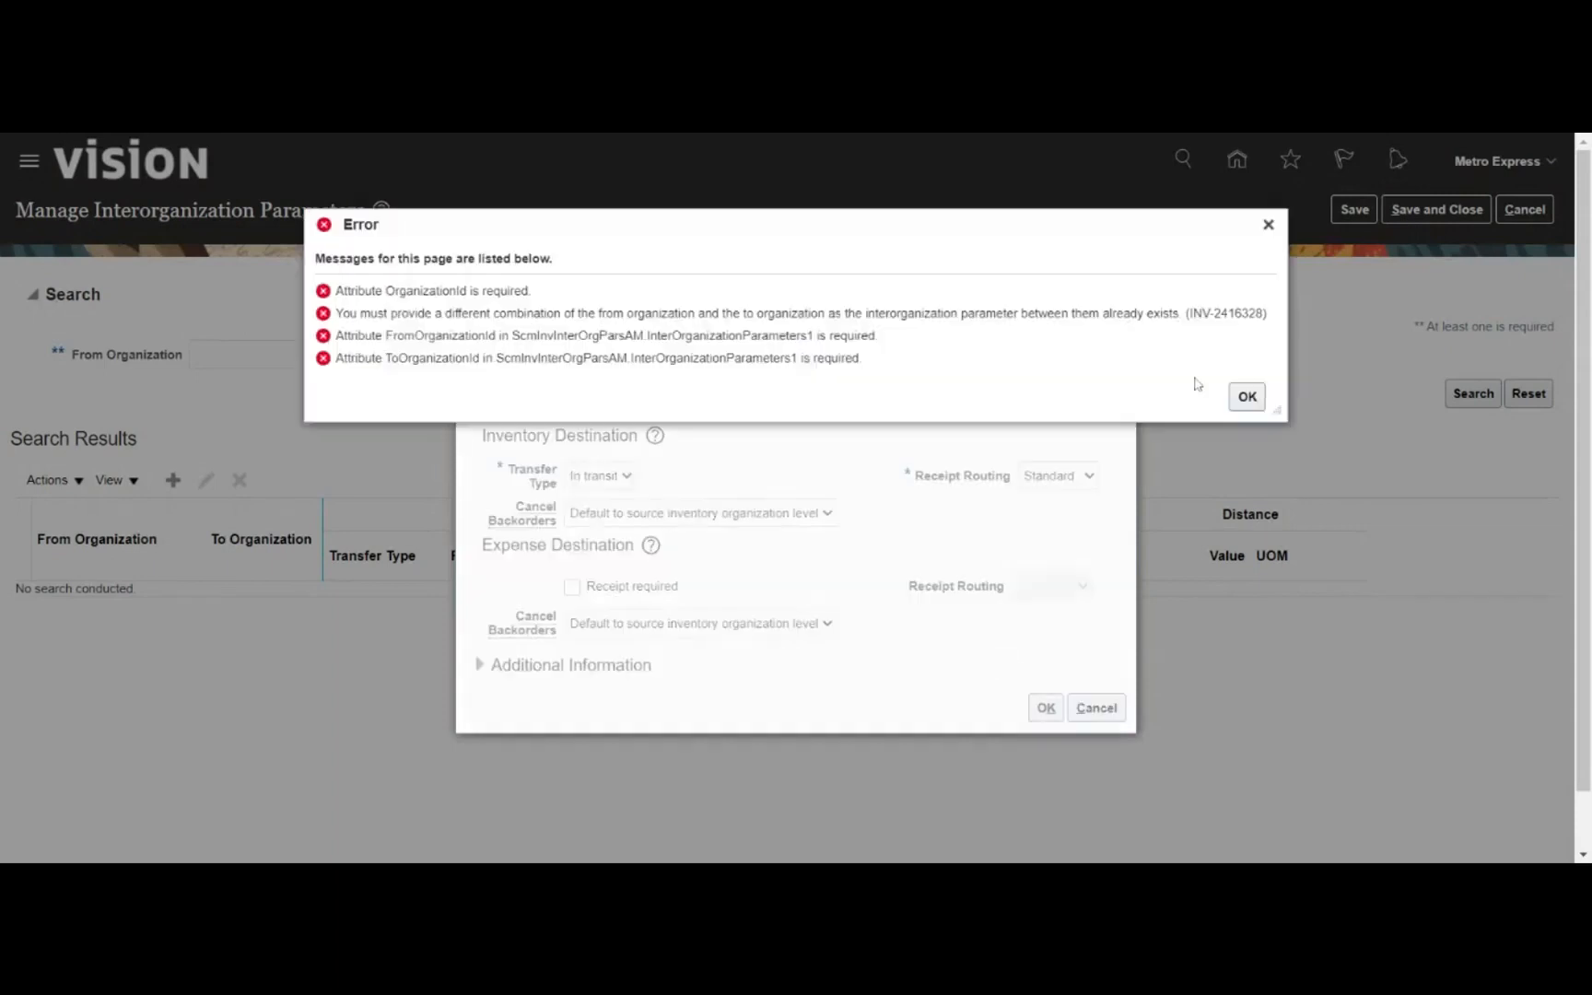
click(1246, 396)
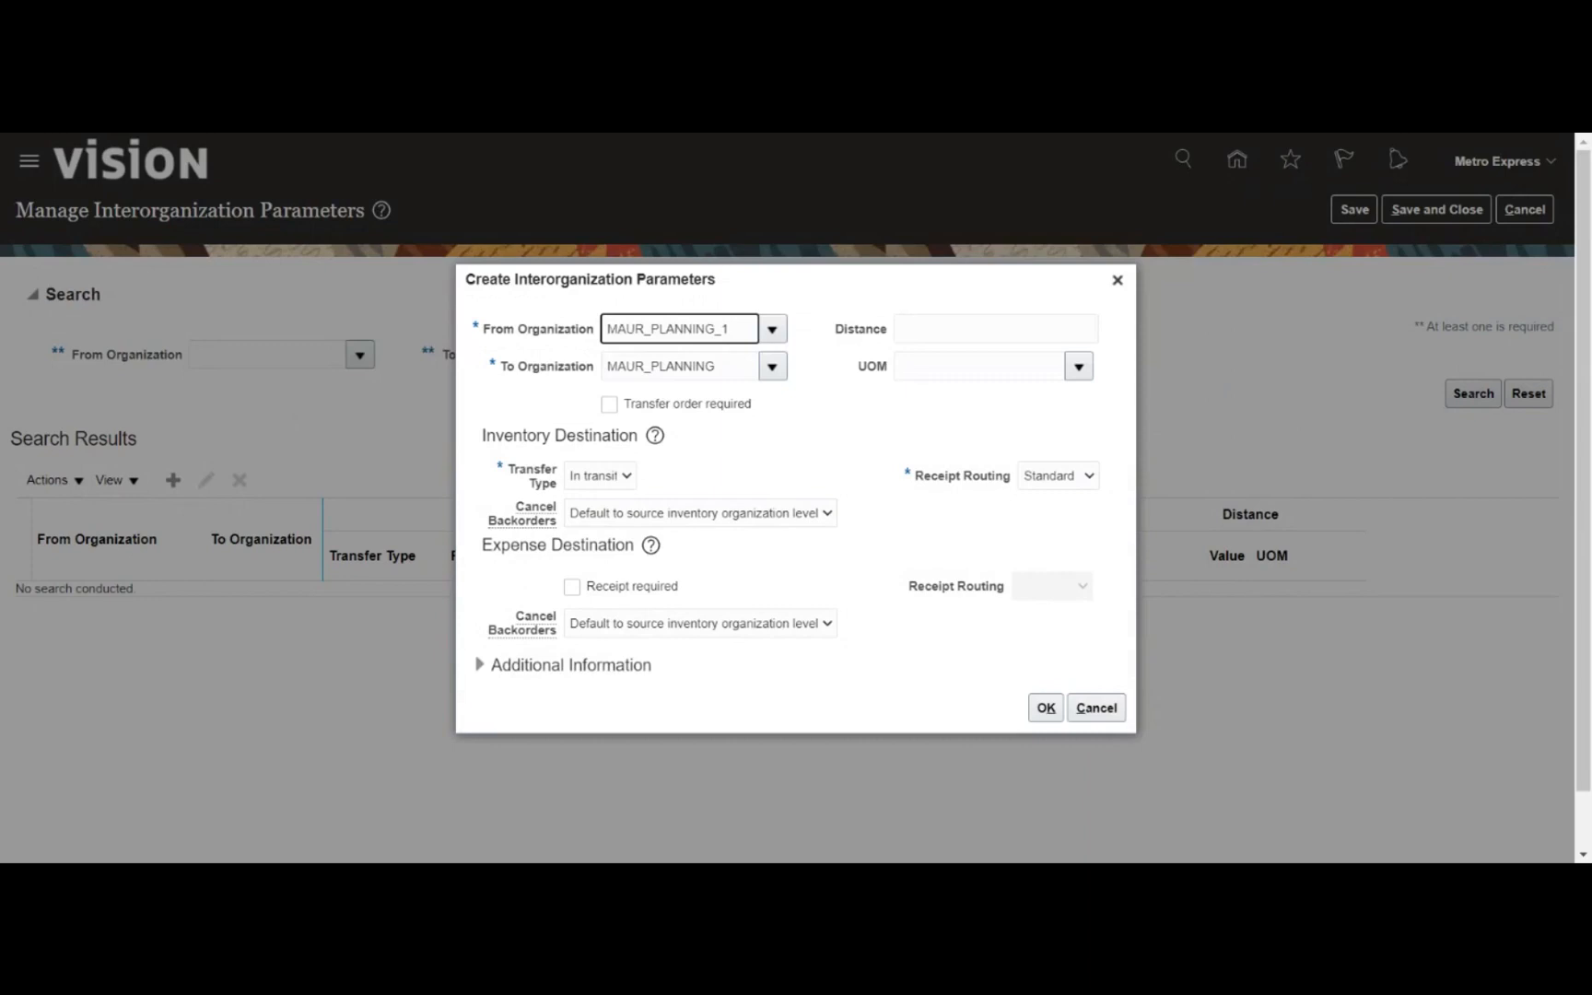
- Discard the record and start a new one with From Organization MAUR_PLANNING and To Organization MAURITITUS_INV_II
click(635, 550)
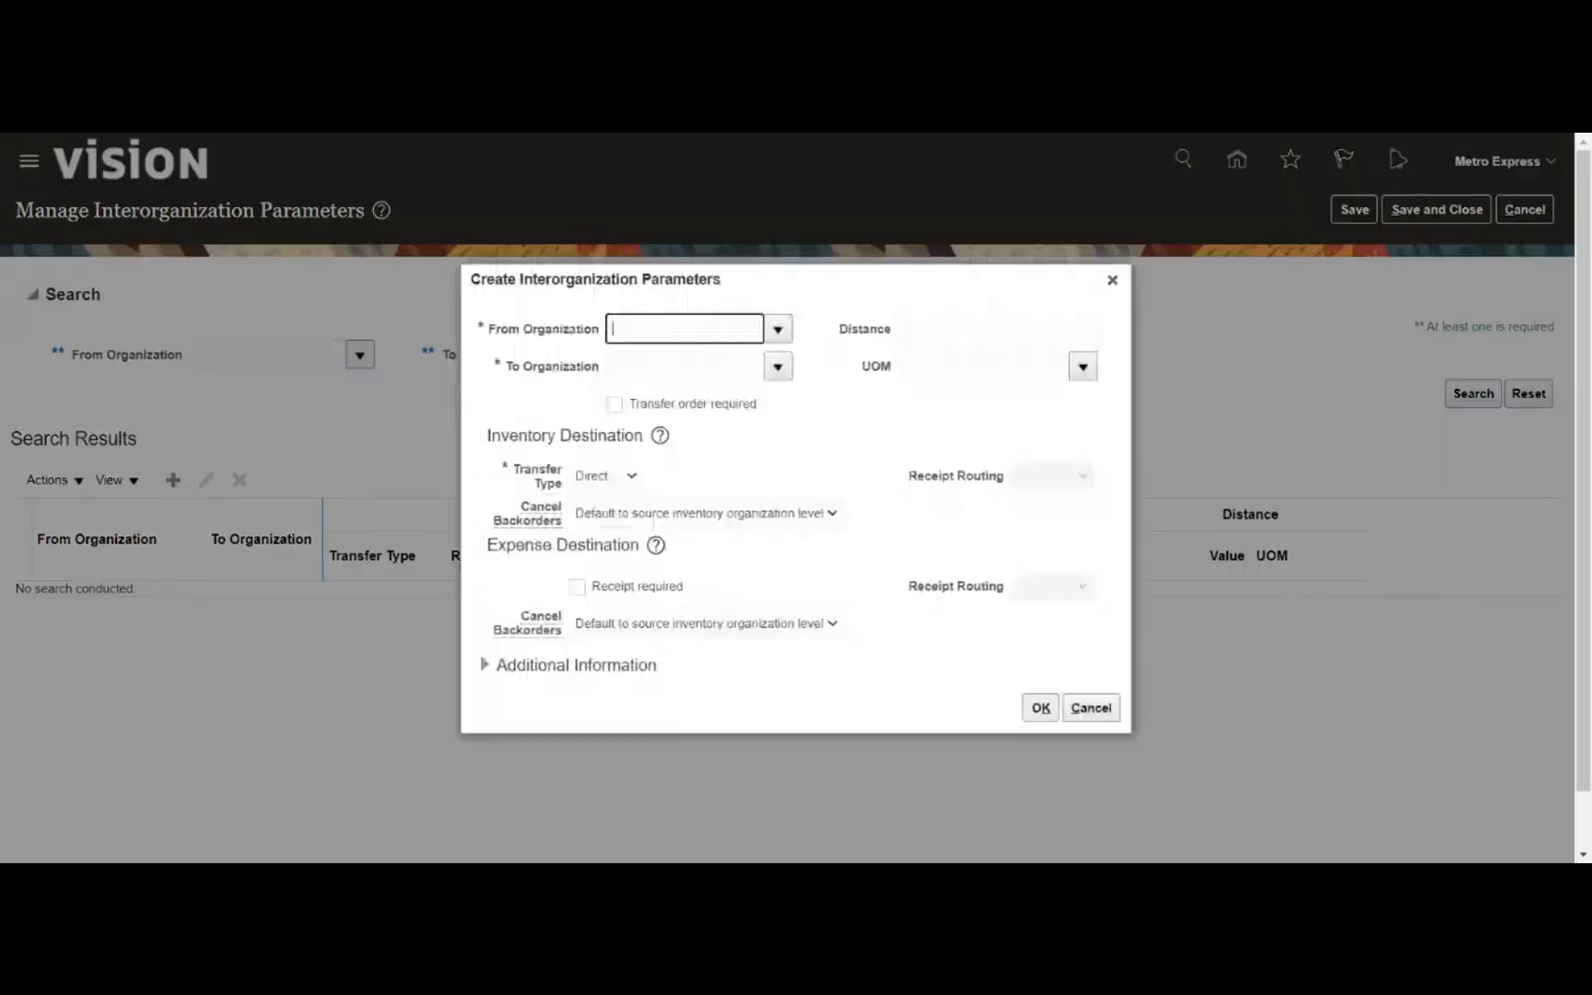
text(mau)
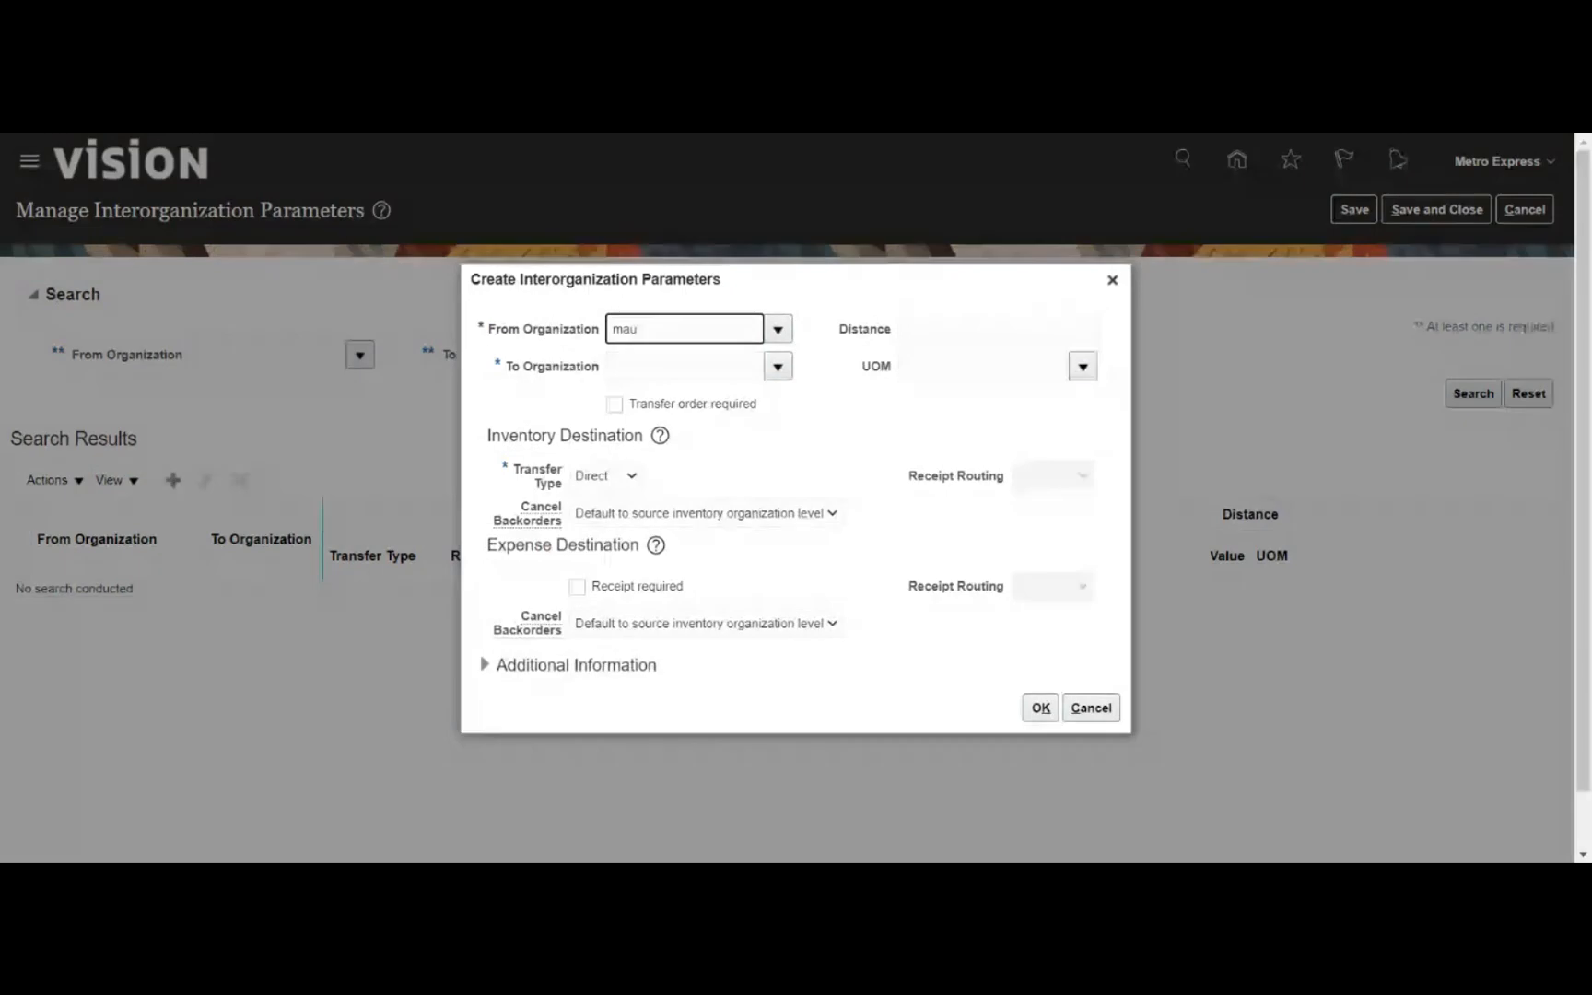
key(Tab)
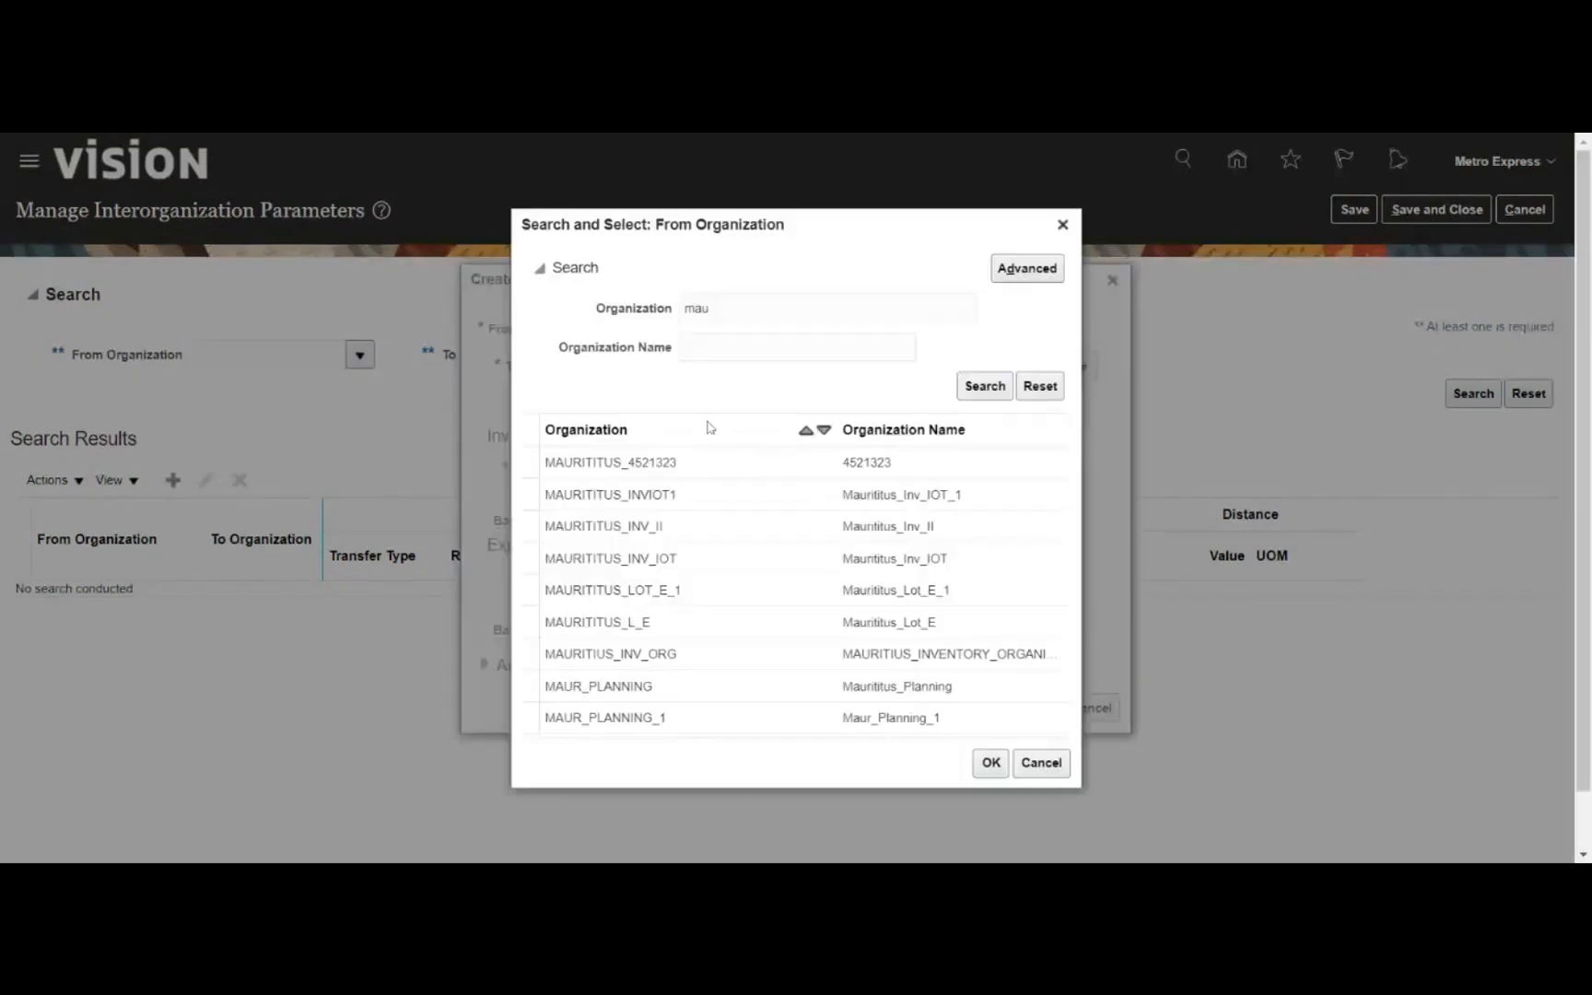
click(626, 686)
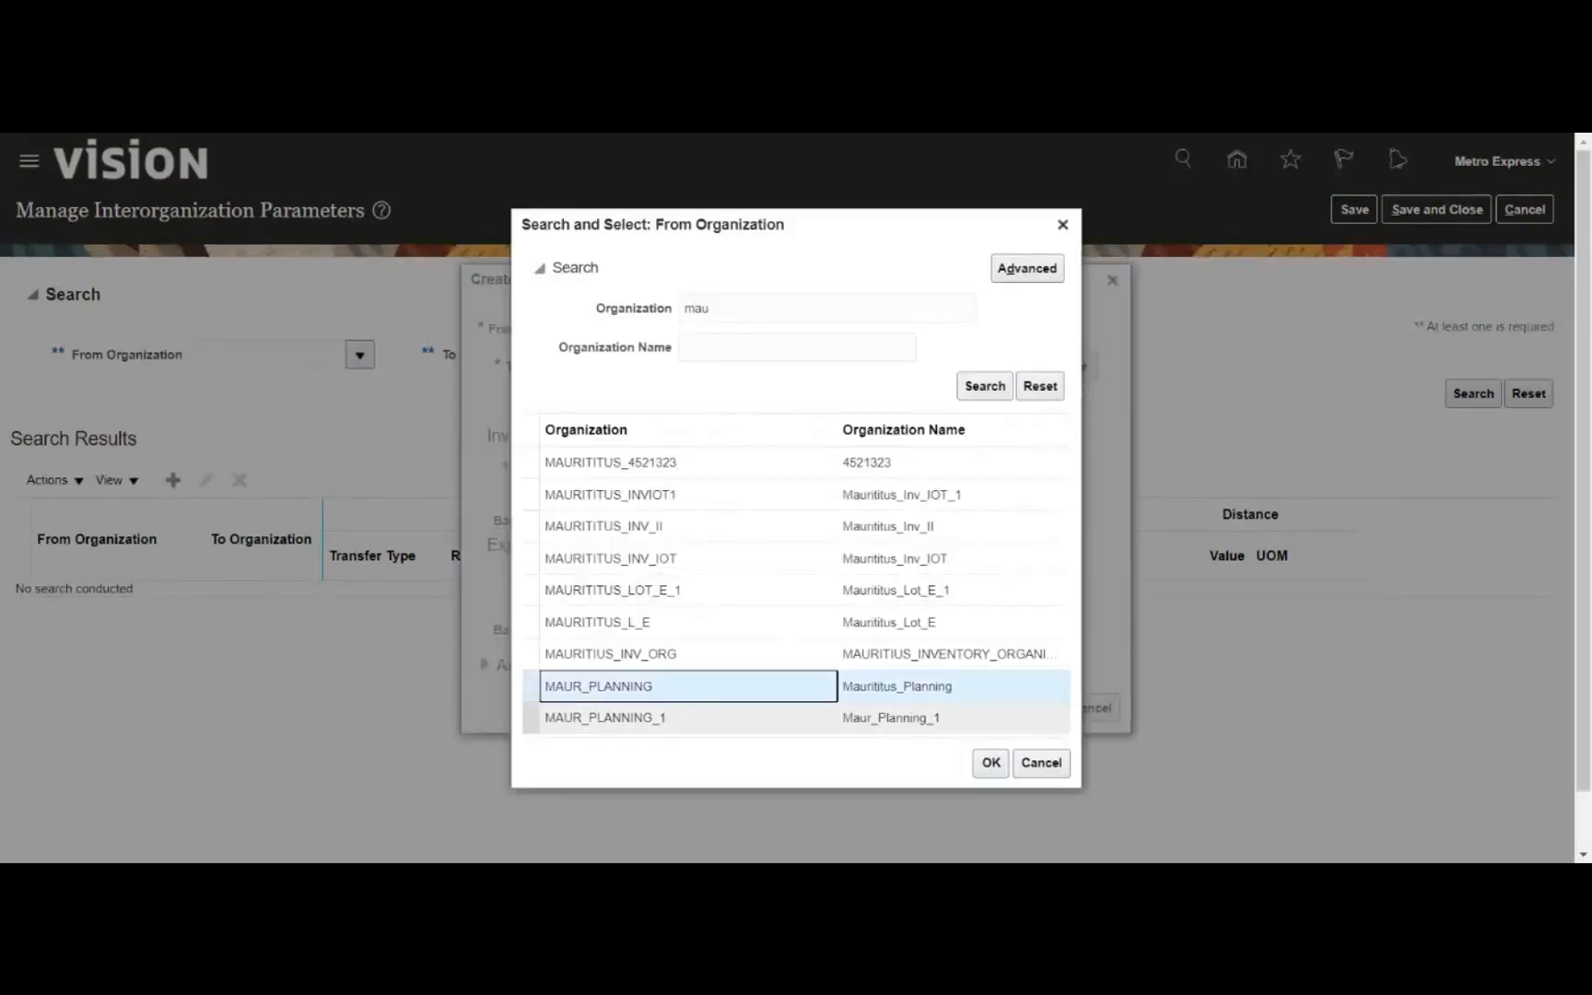
click(990, 762)
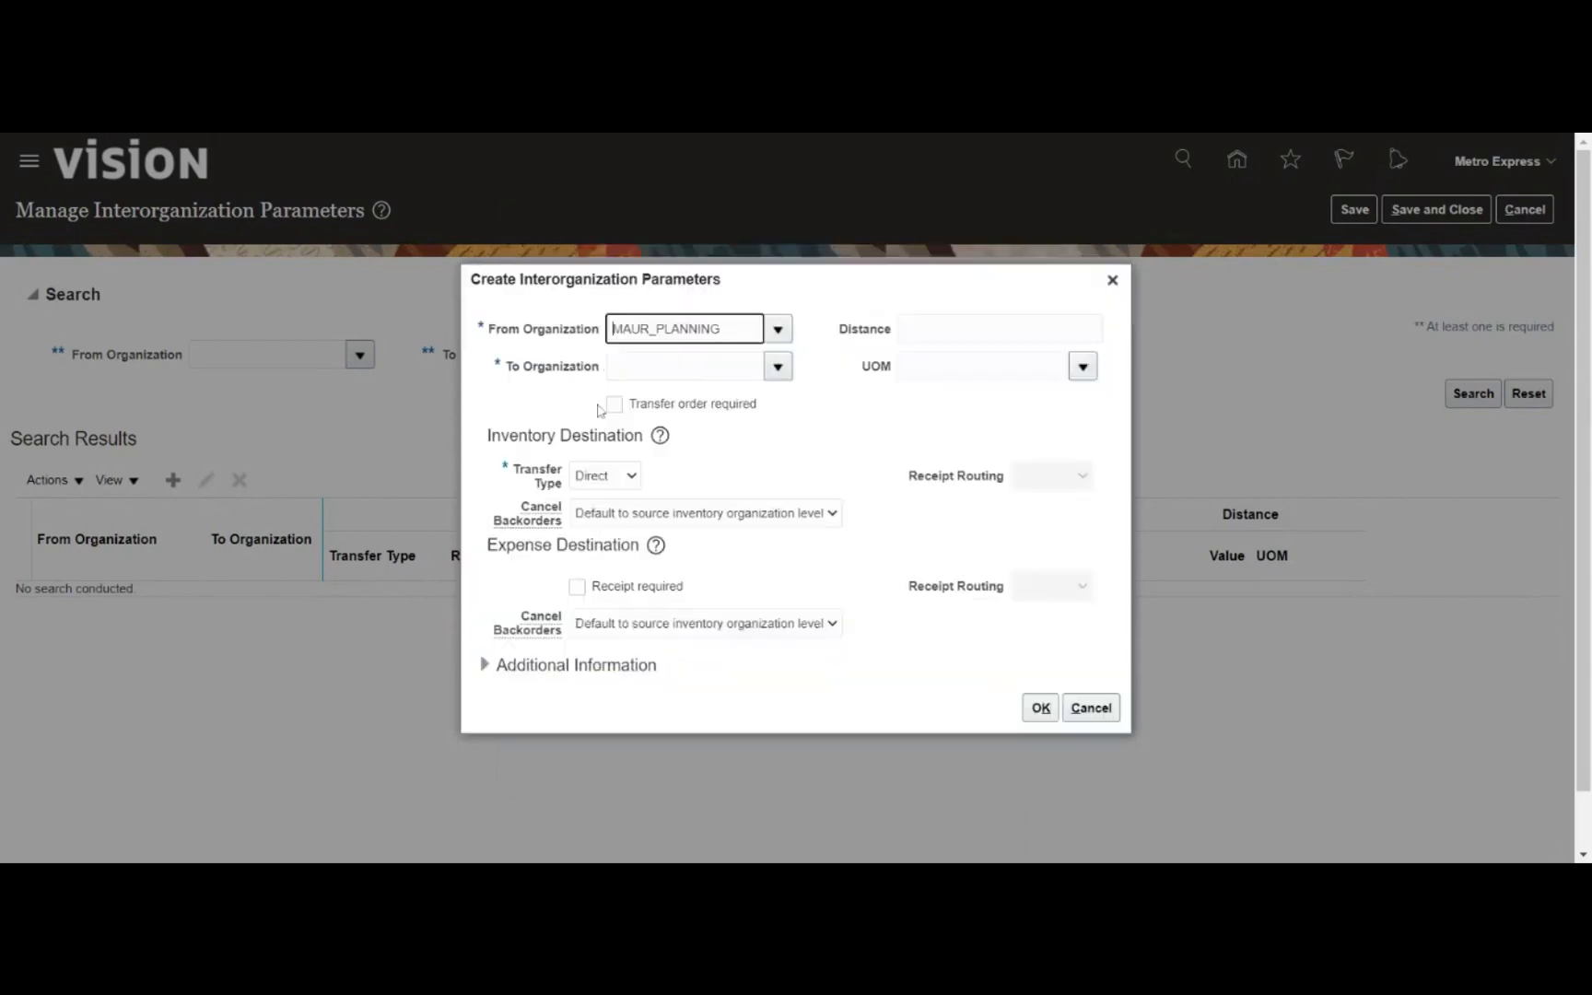
text(mau)
key(Tab)
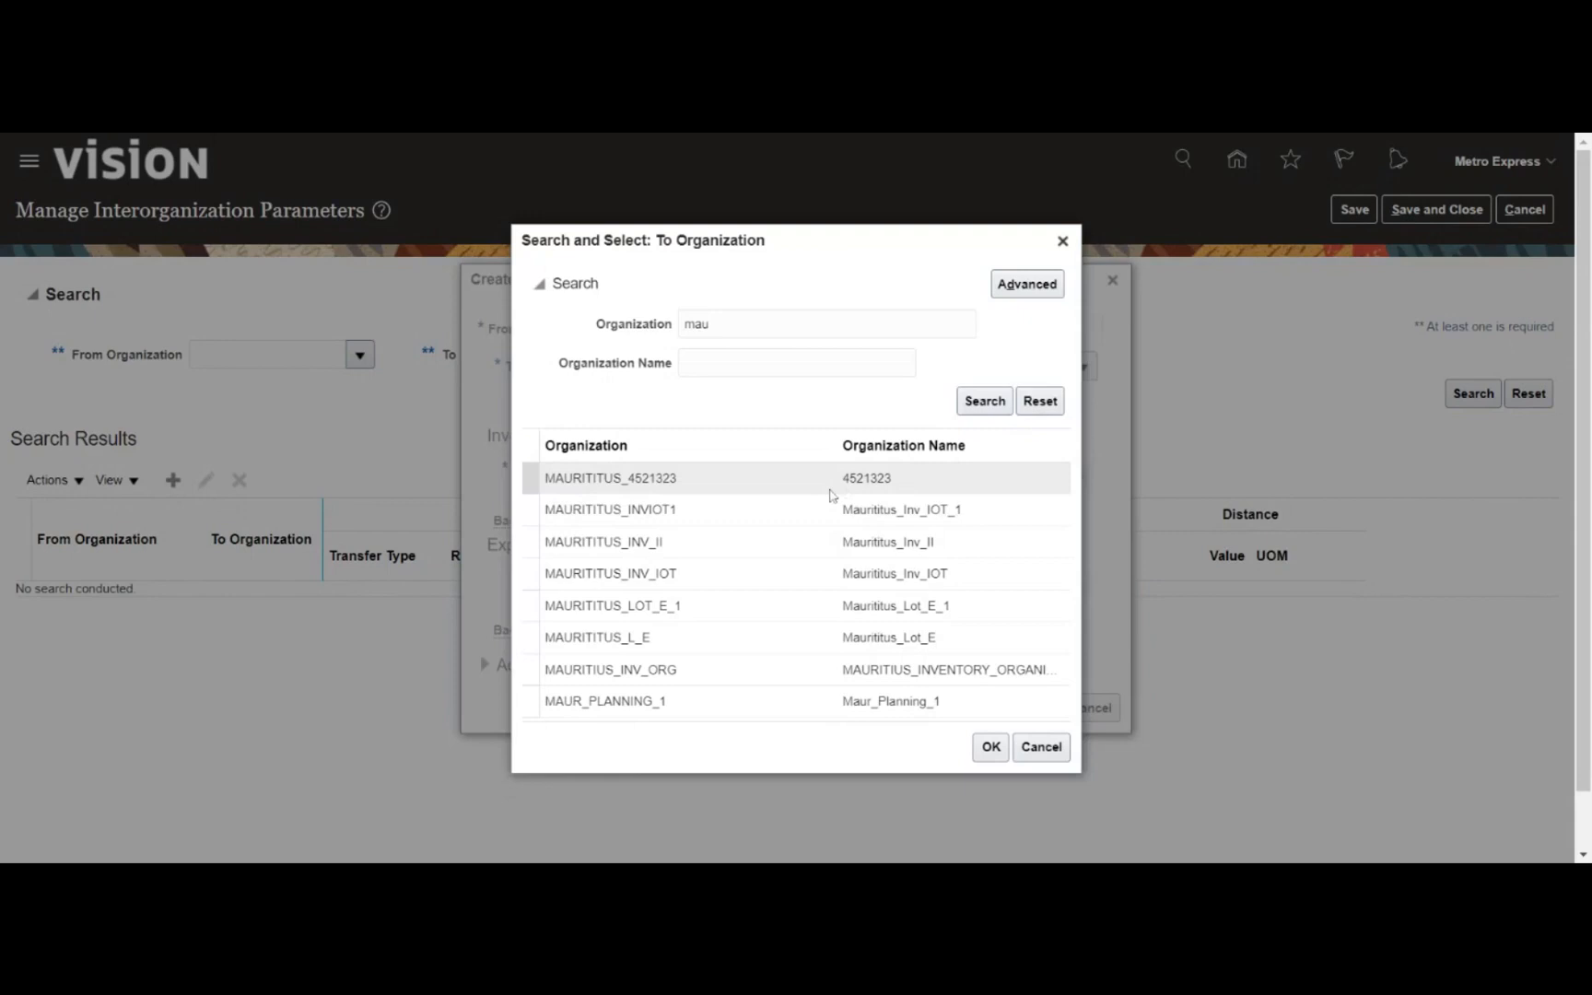
click(718, 554)
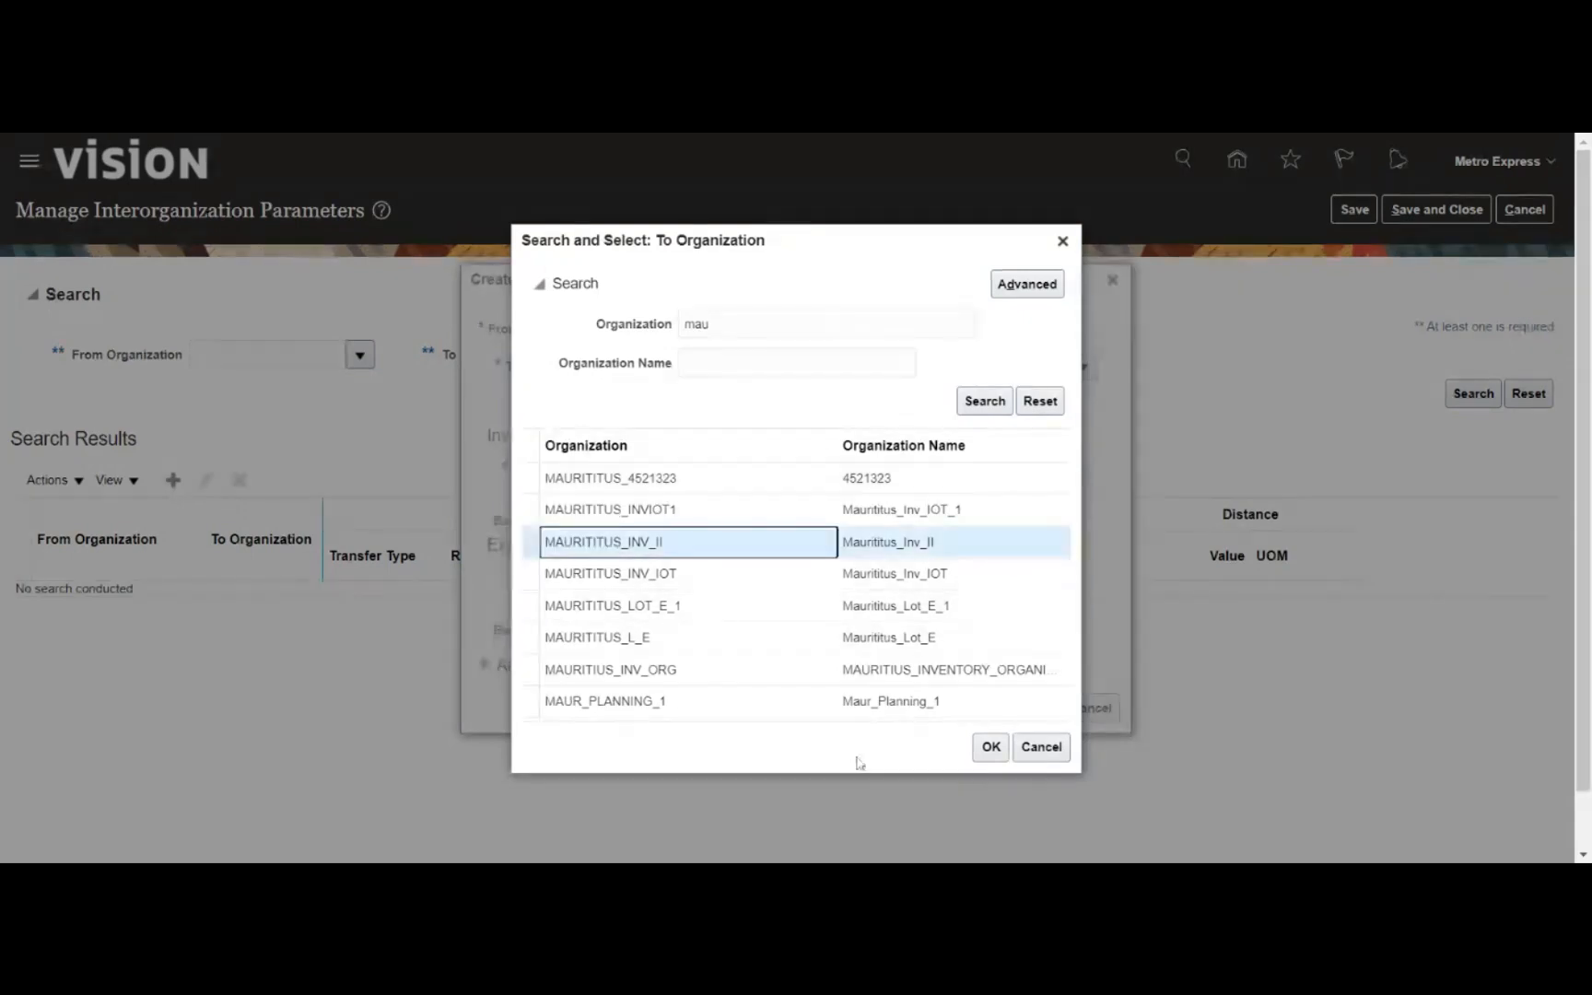
click(990, 747)
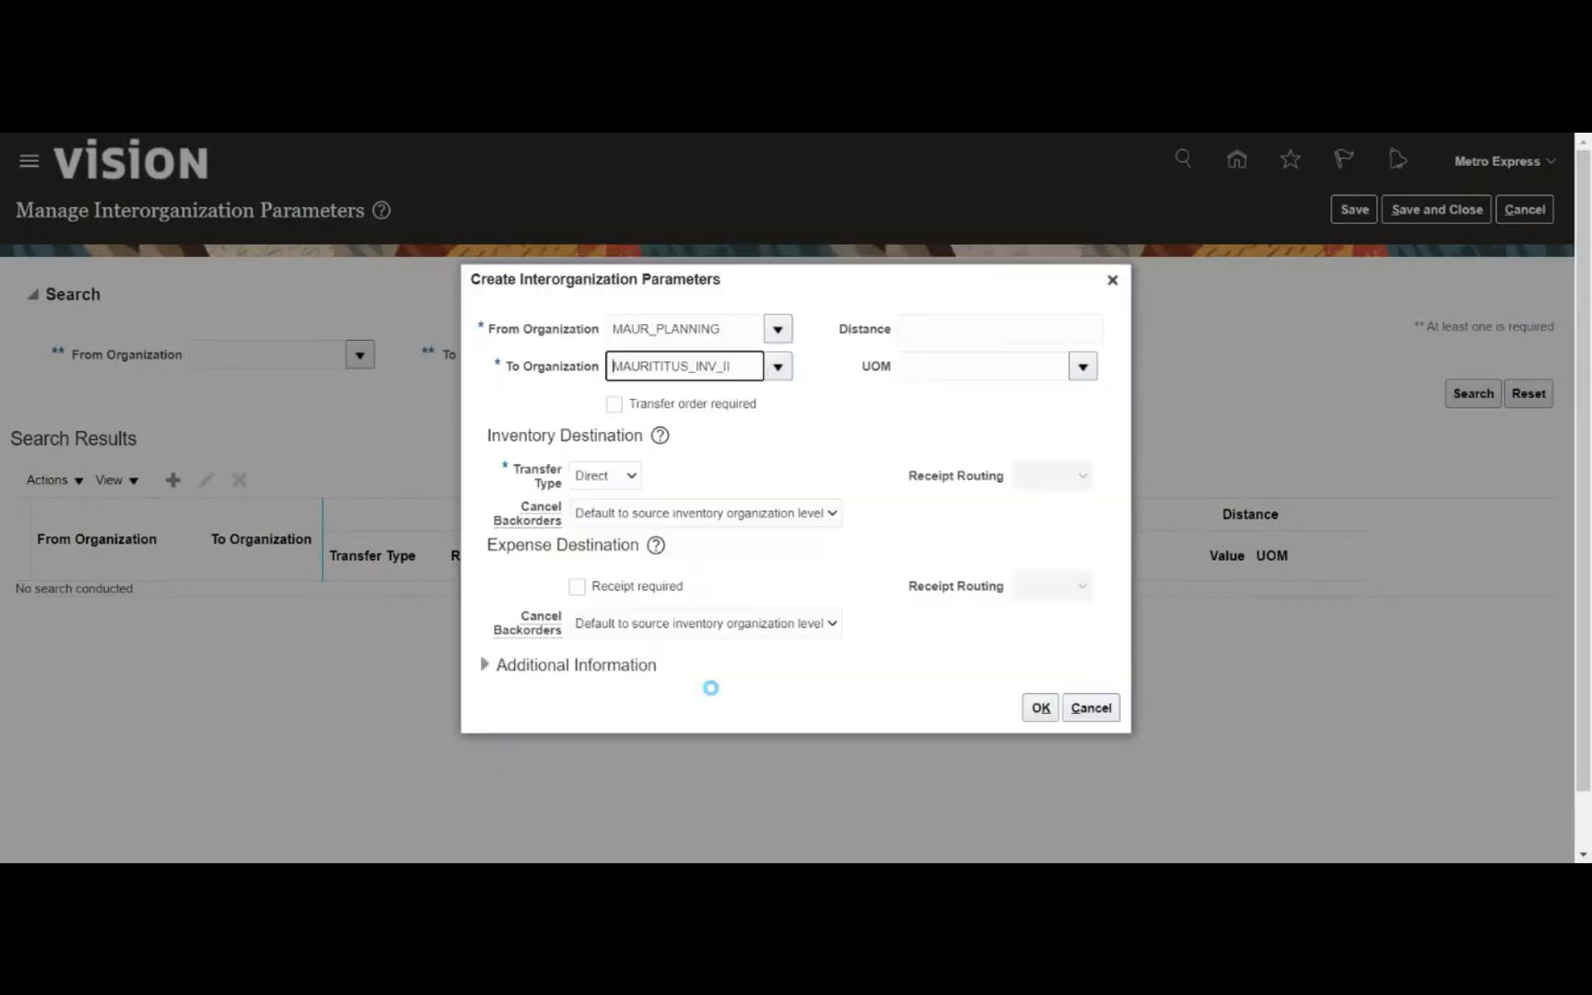
- Set the new record's inventory transfer type to In transit and its receipt routing to Standard
click(603, 484)
click(604, 516)
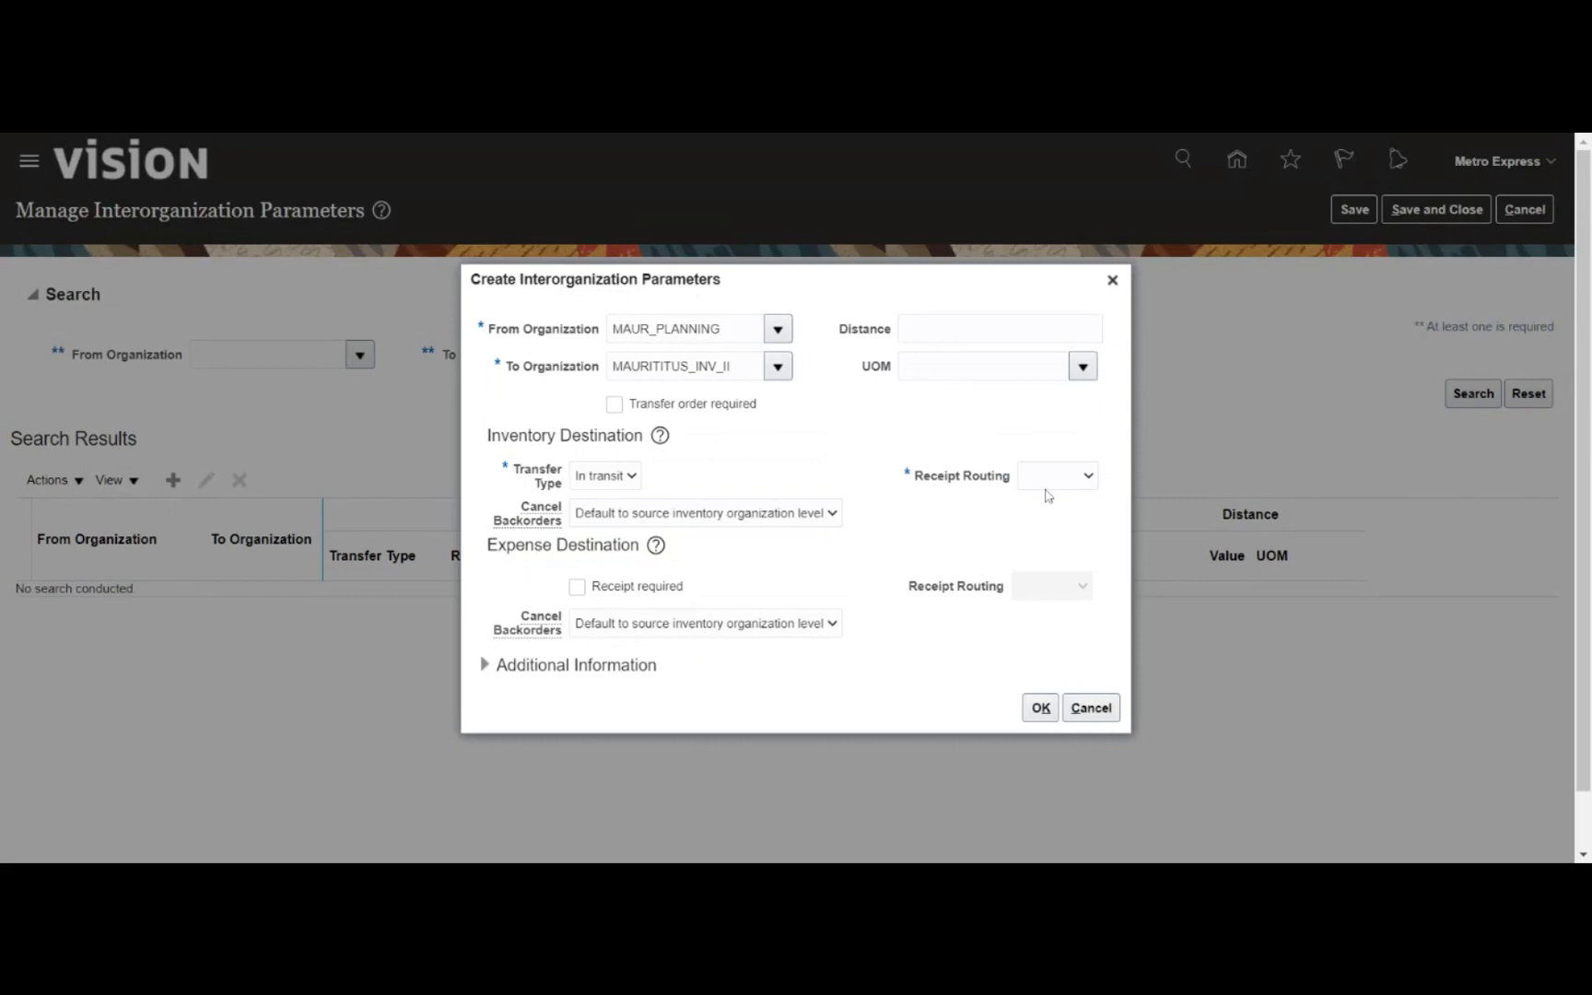
click(1046, 488)
click(1046, 544)
double_click(932, 530)
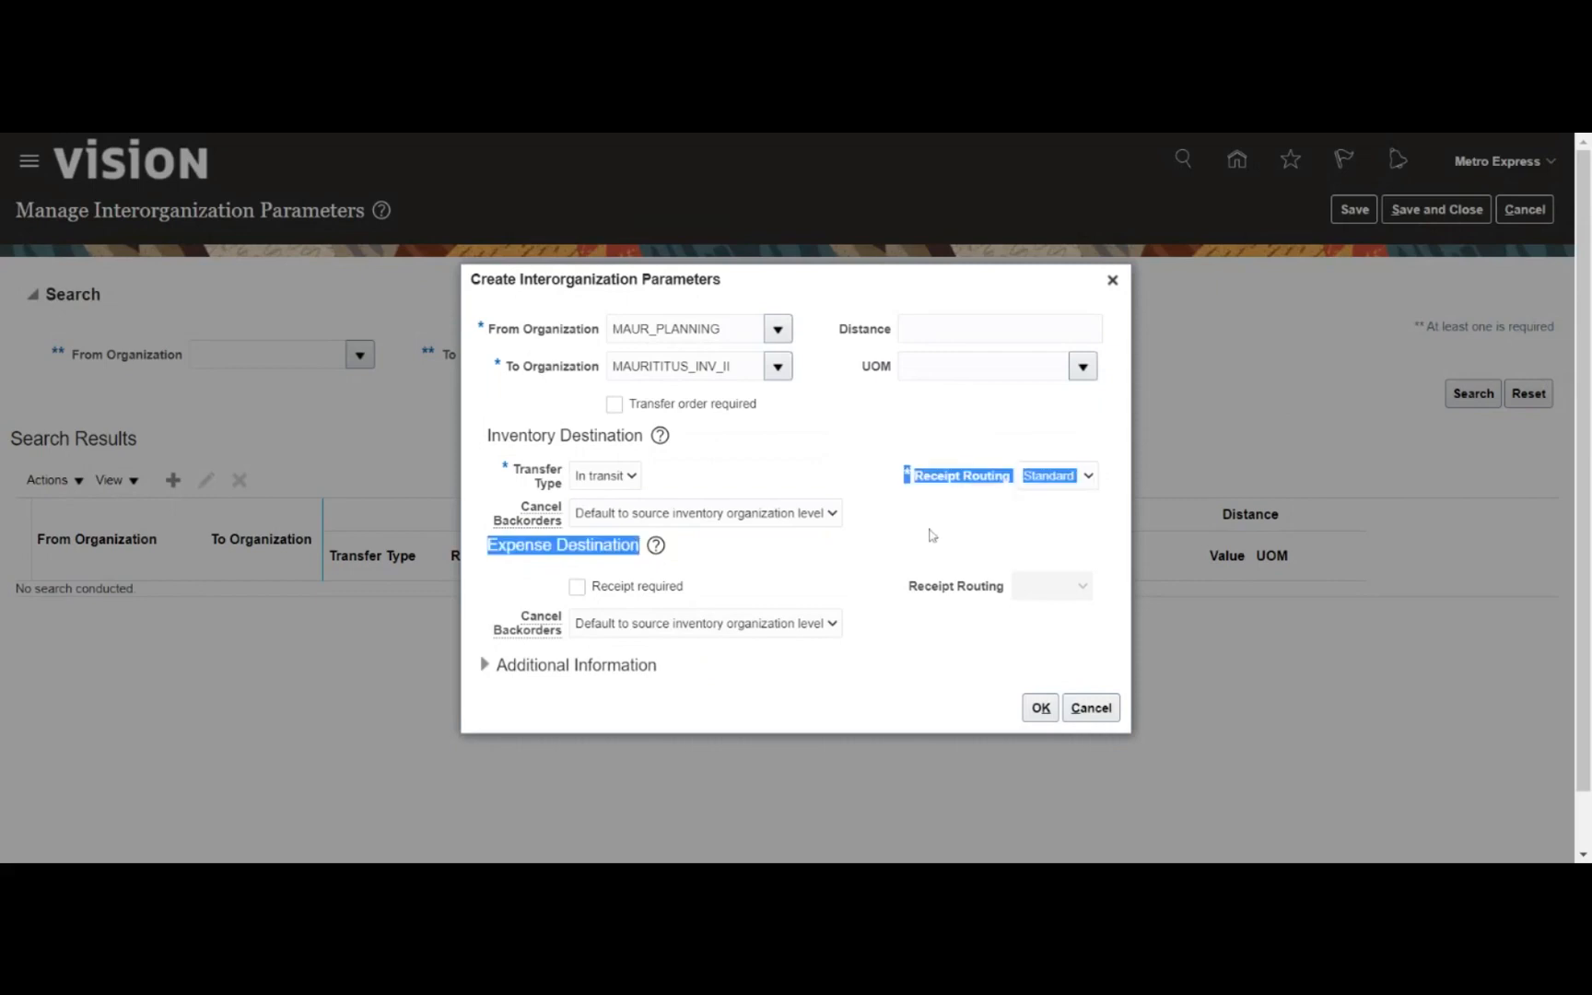
- Accept the new interorganization record from MAUR_PLANNING to MAURITITUS_INV_II
click(860, 676)
click(1040, 708)
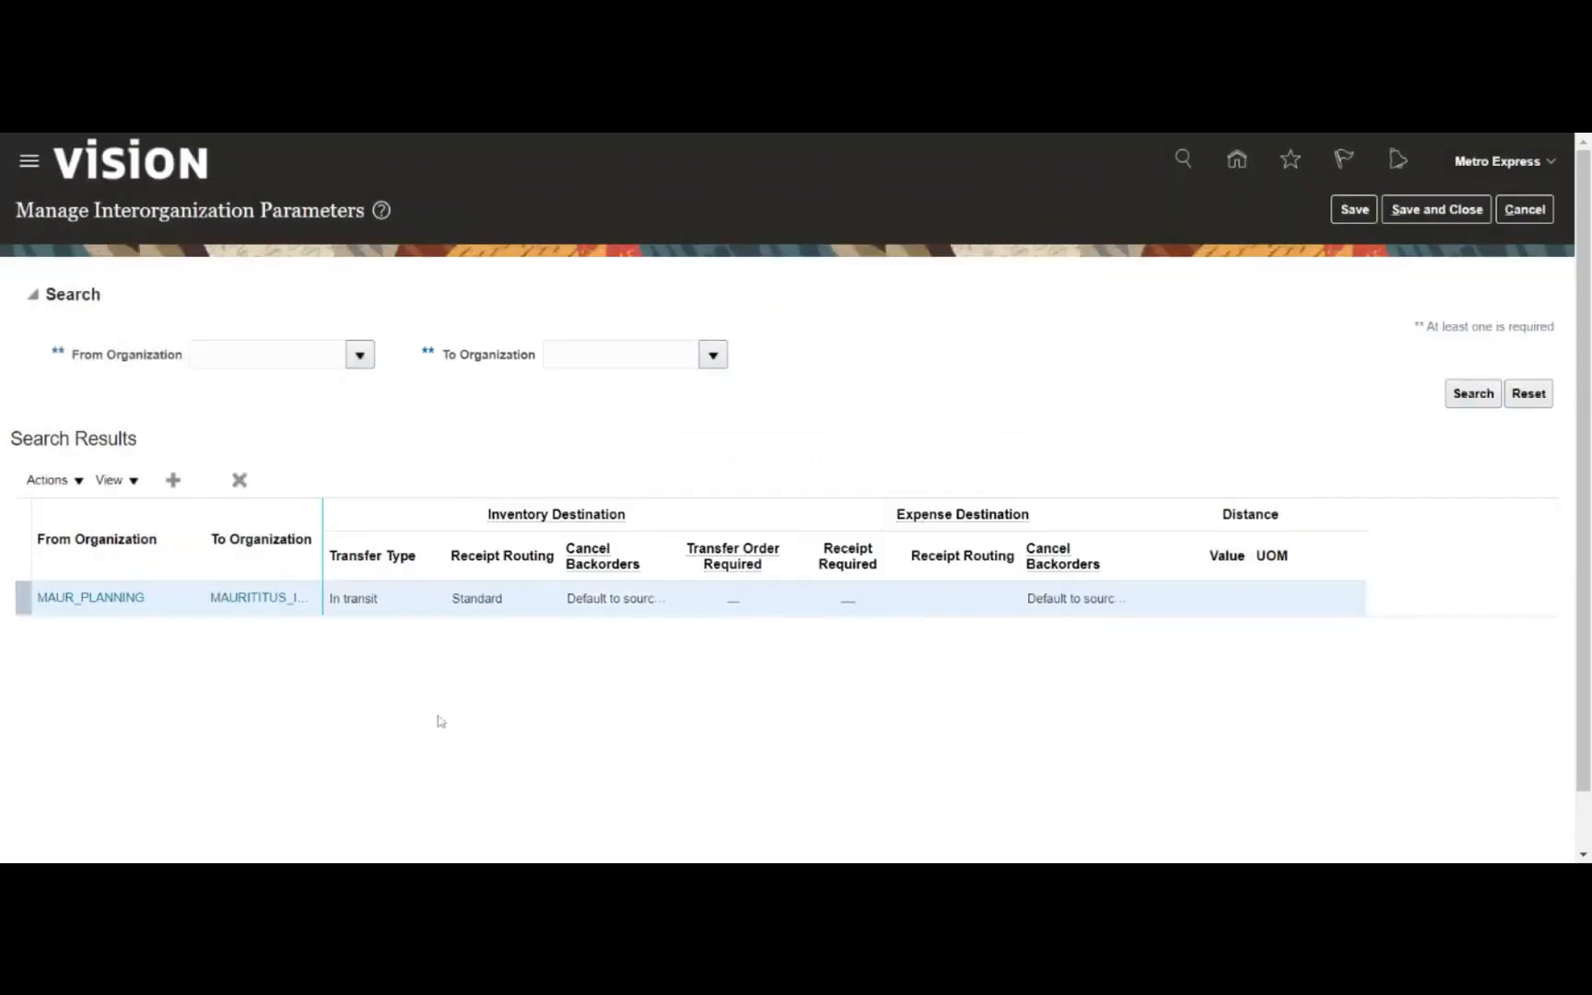
- Start another interorganization record with From Organization MAUR_PLANNING and To Organization MAURITIUS_INV_ORG
click(172, 480)
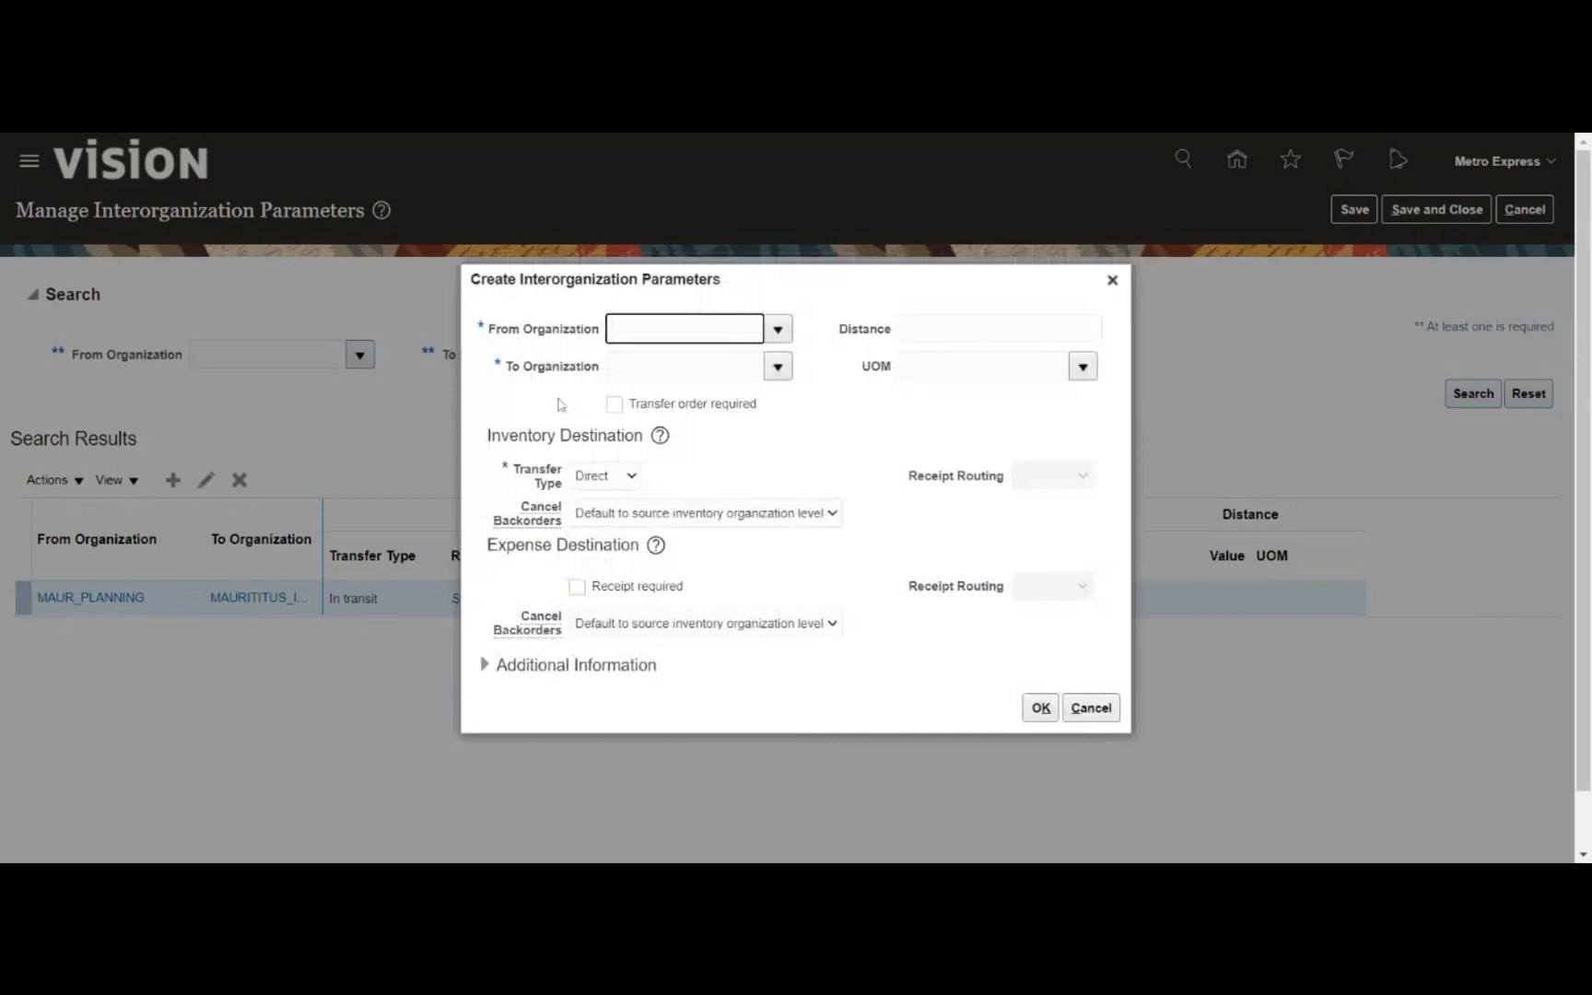
text(mau)
key(Tab)
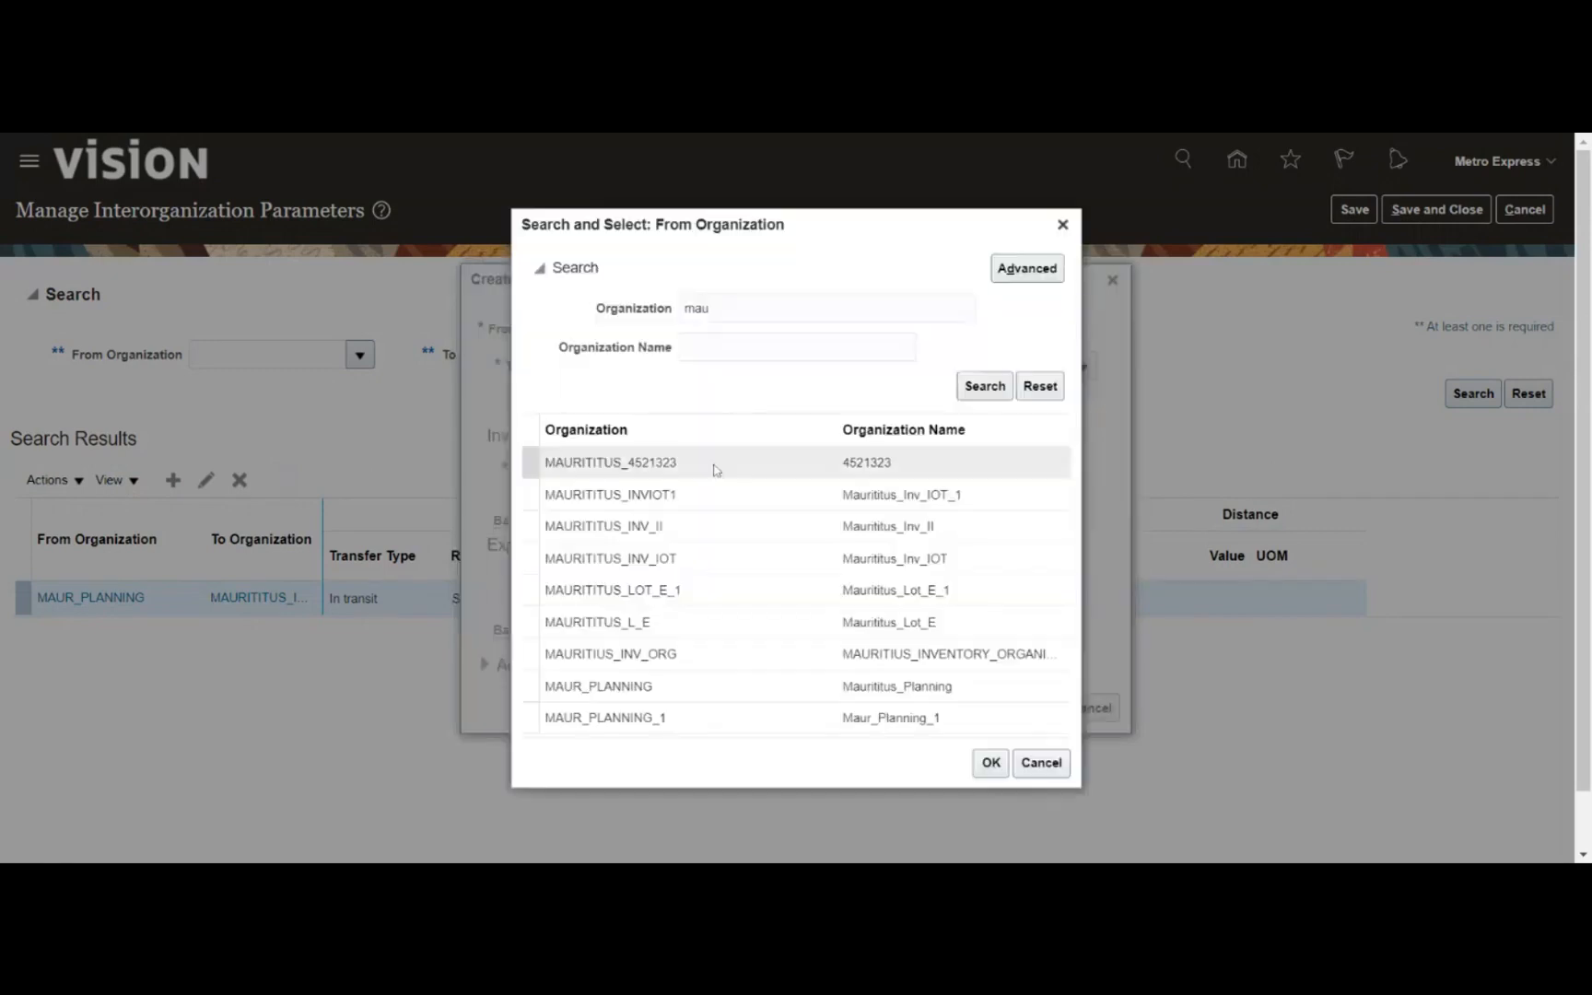
click(659, 689)
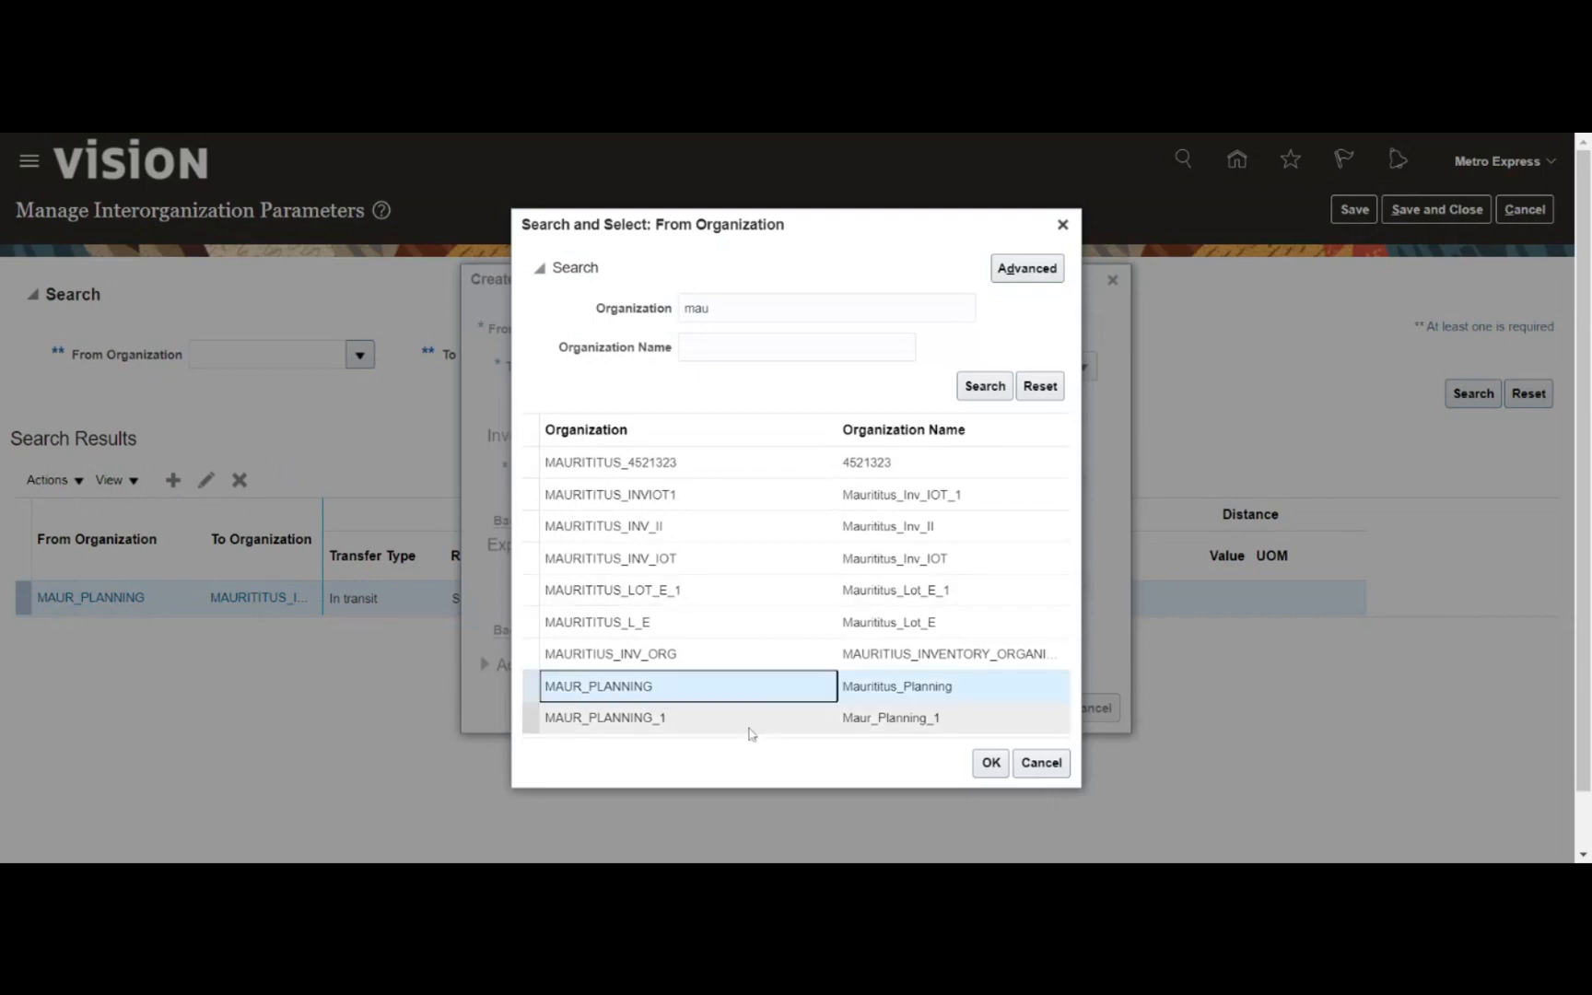
click(990, 763)
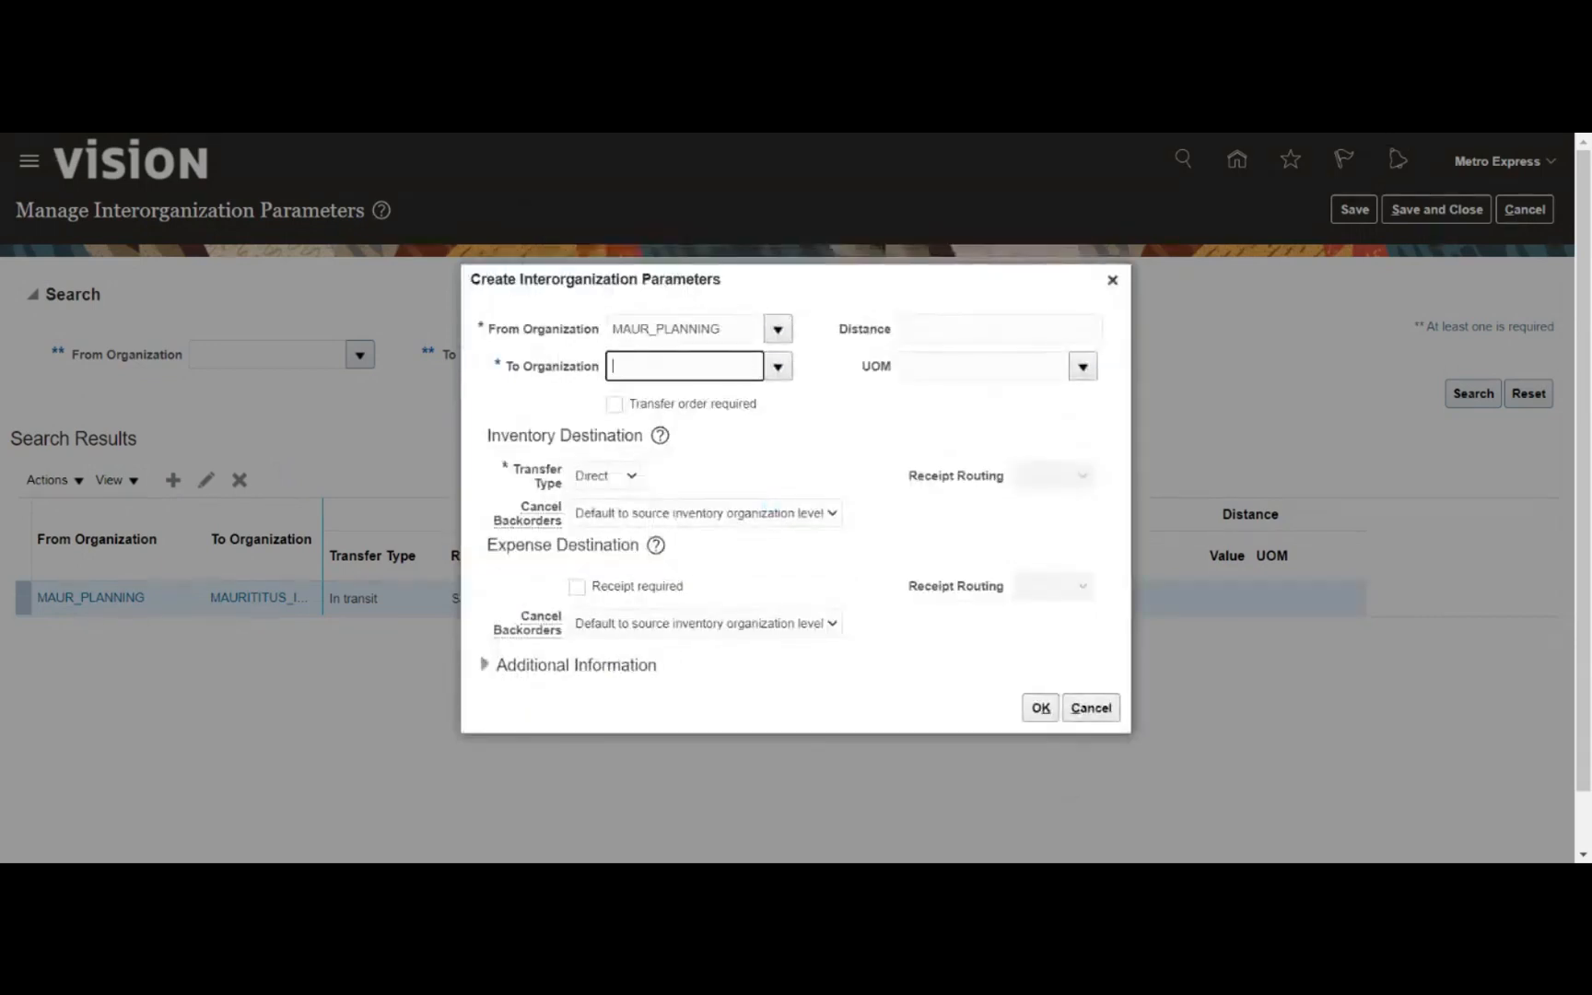
text(mau)
key(Tab)
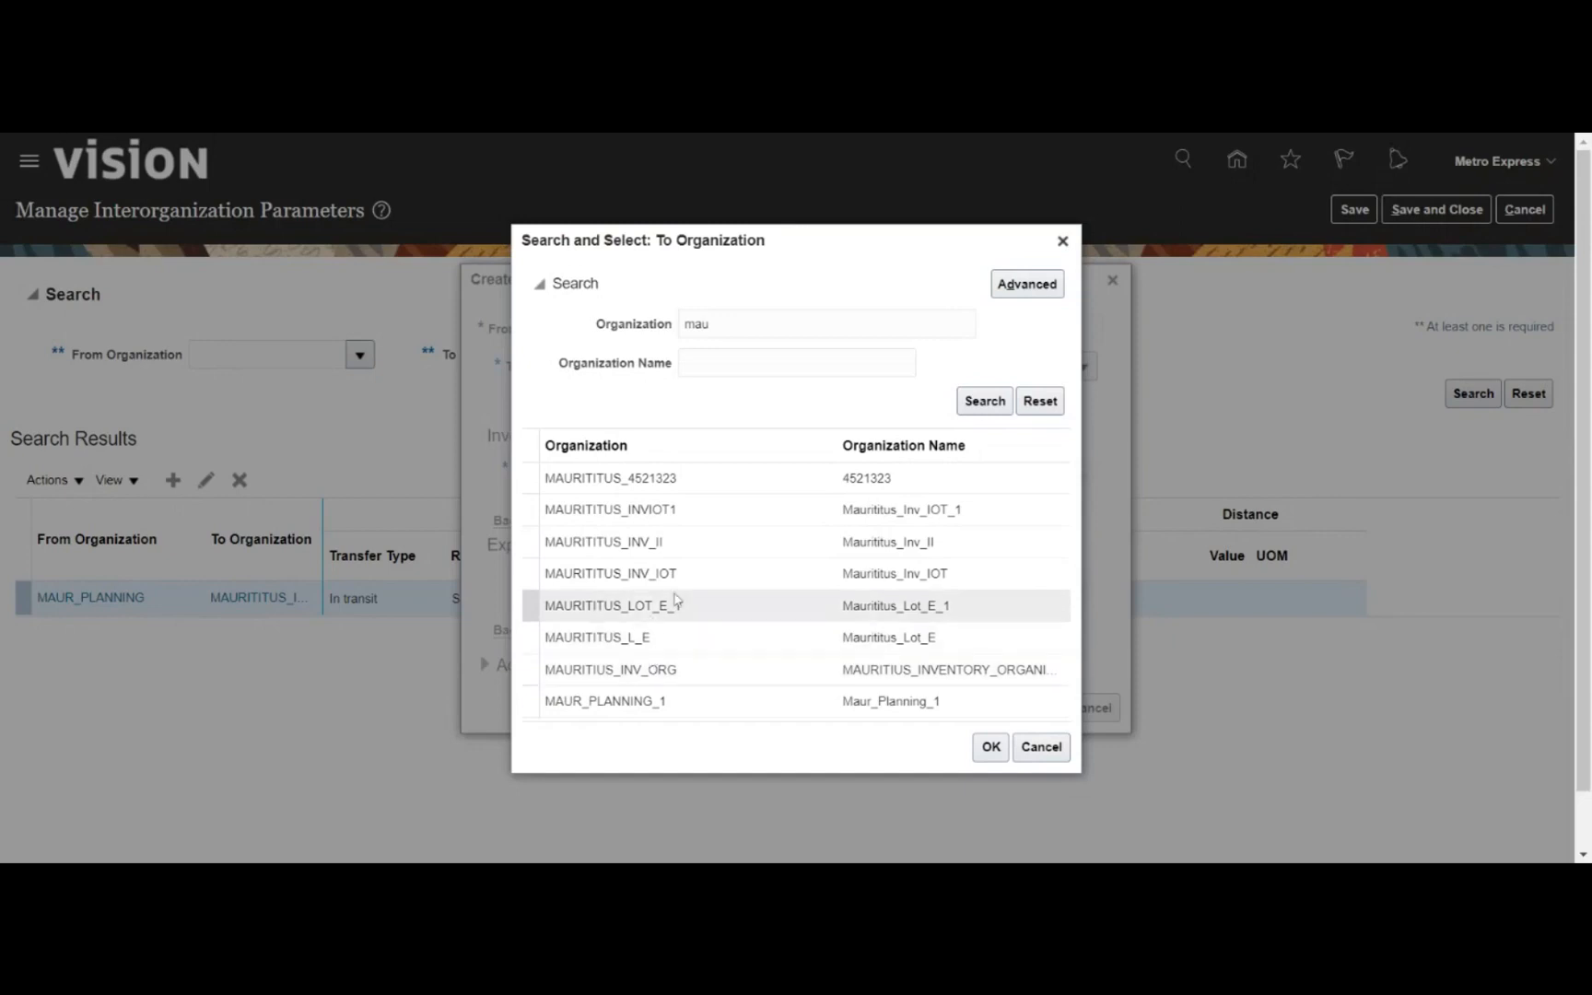
click(687, 678)
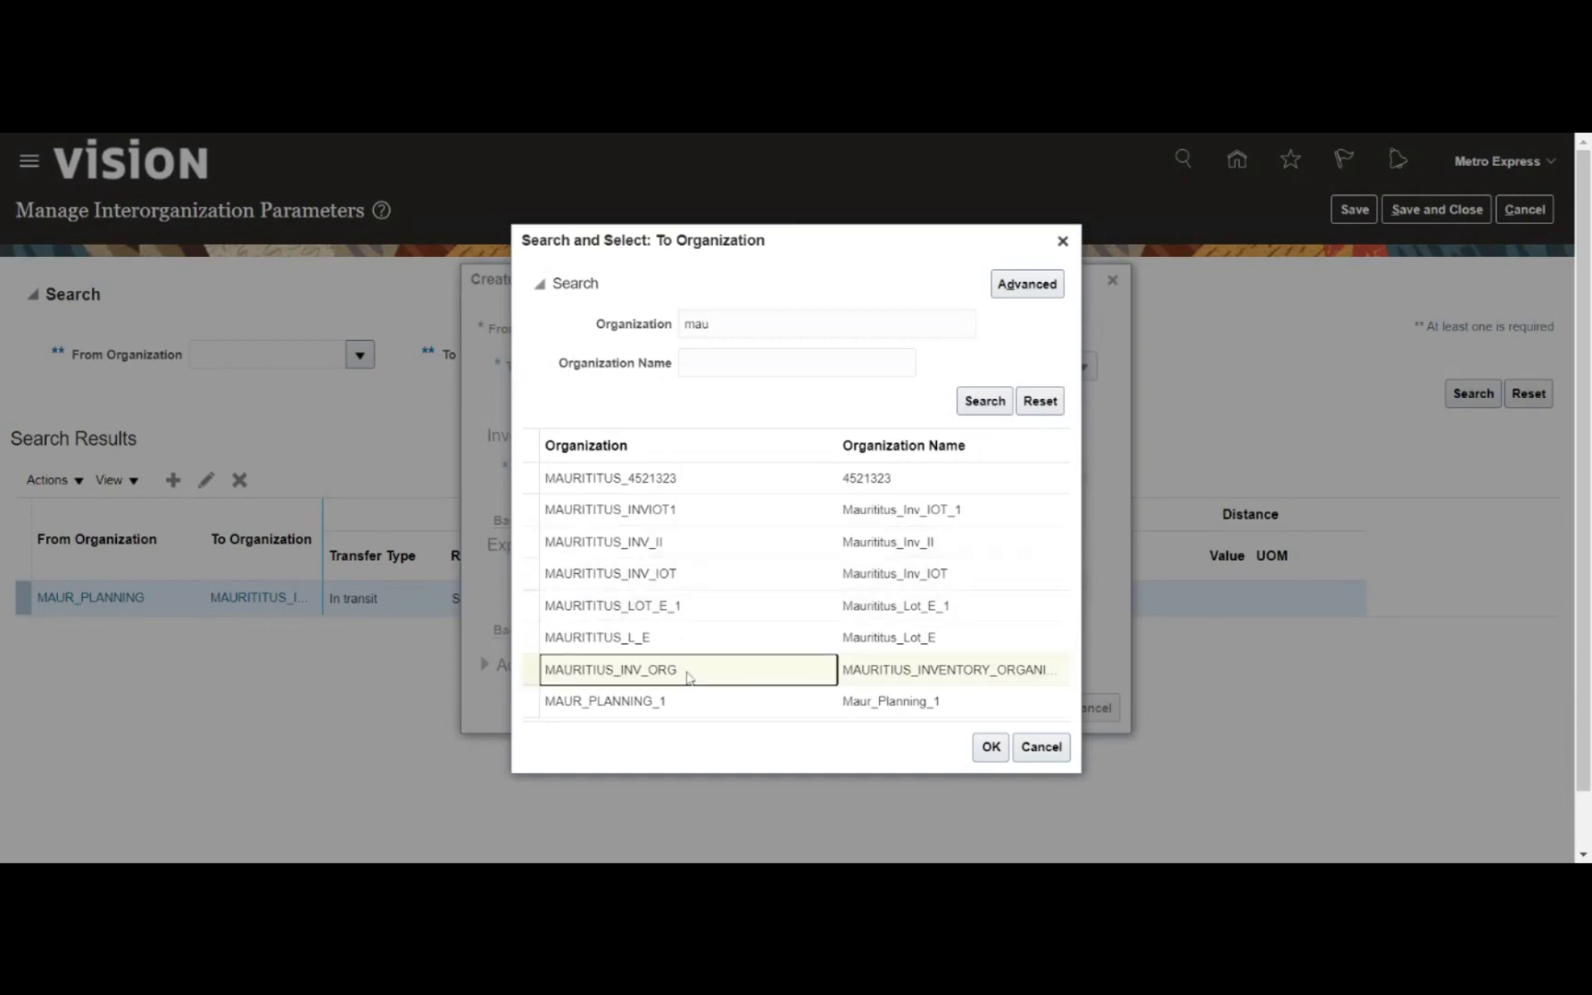
click(985, 748)
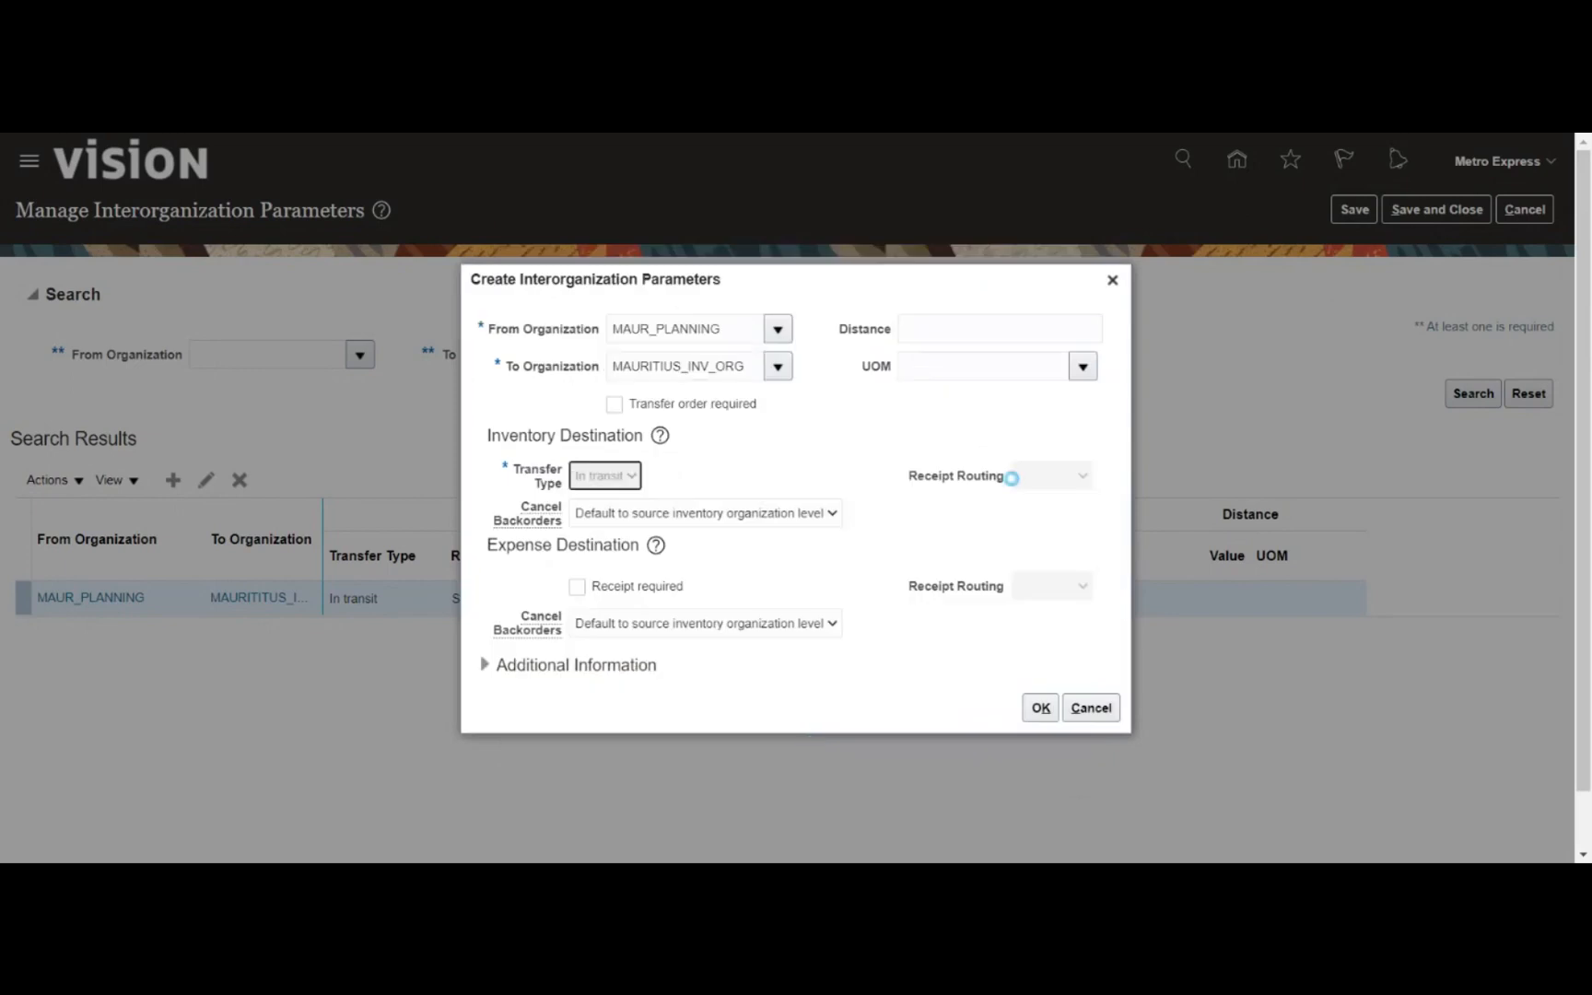
- Try to submit the MAURITIUS_INV_ORG record with In transit transfer type and Standard receipt routing, and discard it
click(1041, 479)
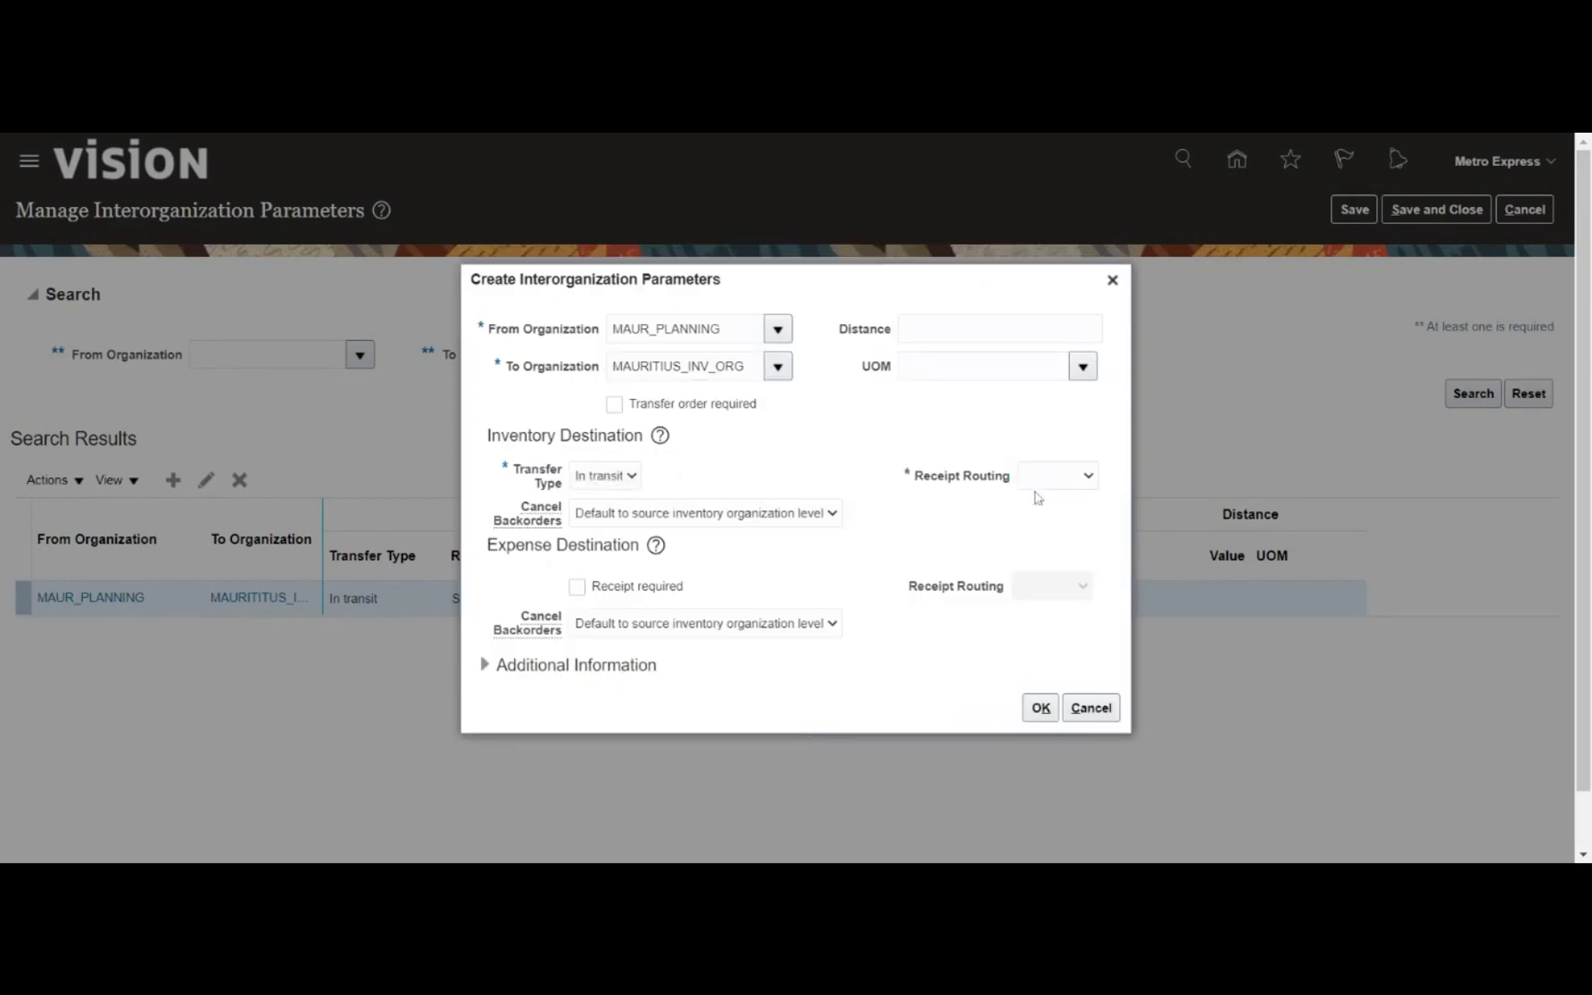
click(1036, 502)
click(1040, 707)
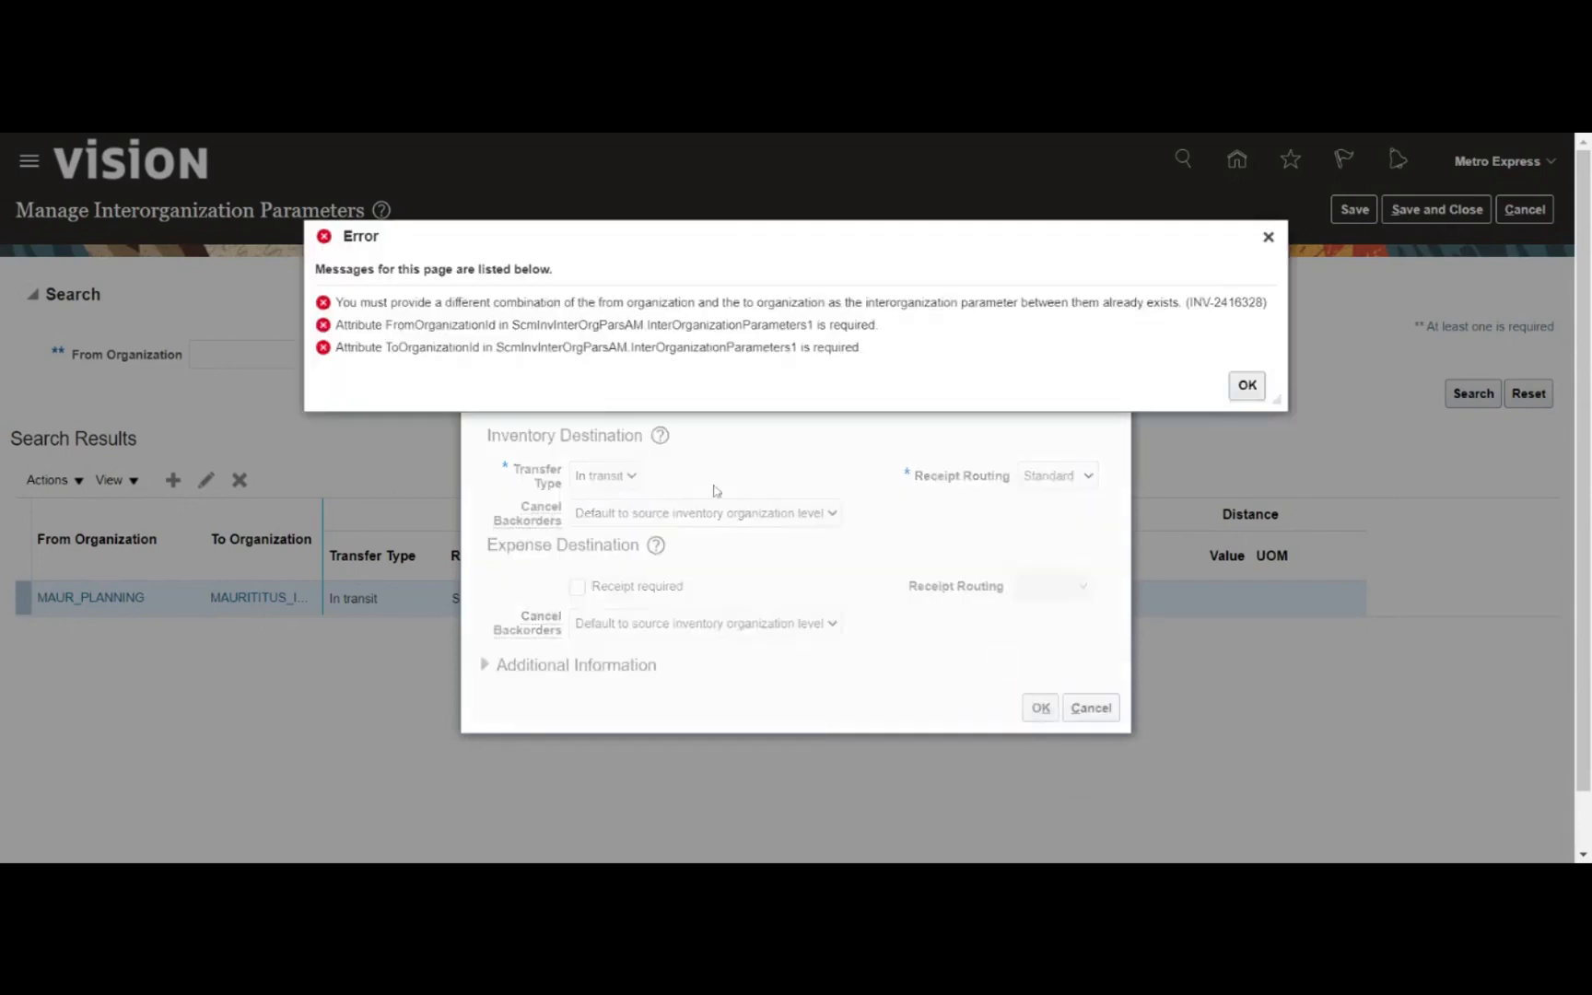
click(1247, 386)
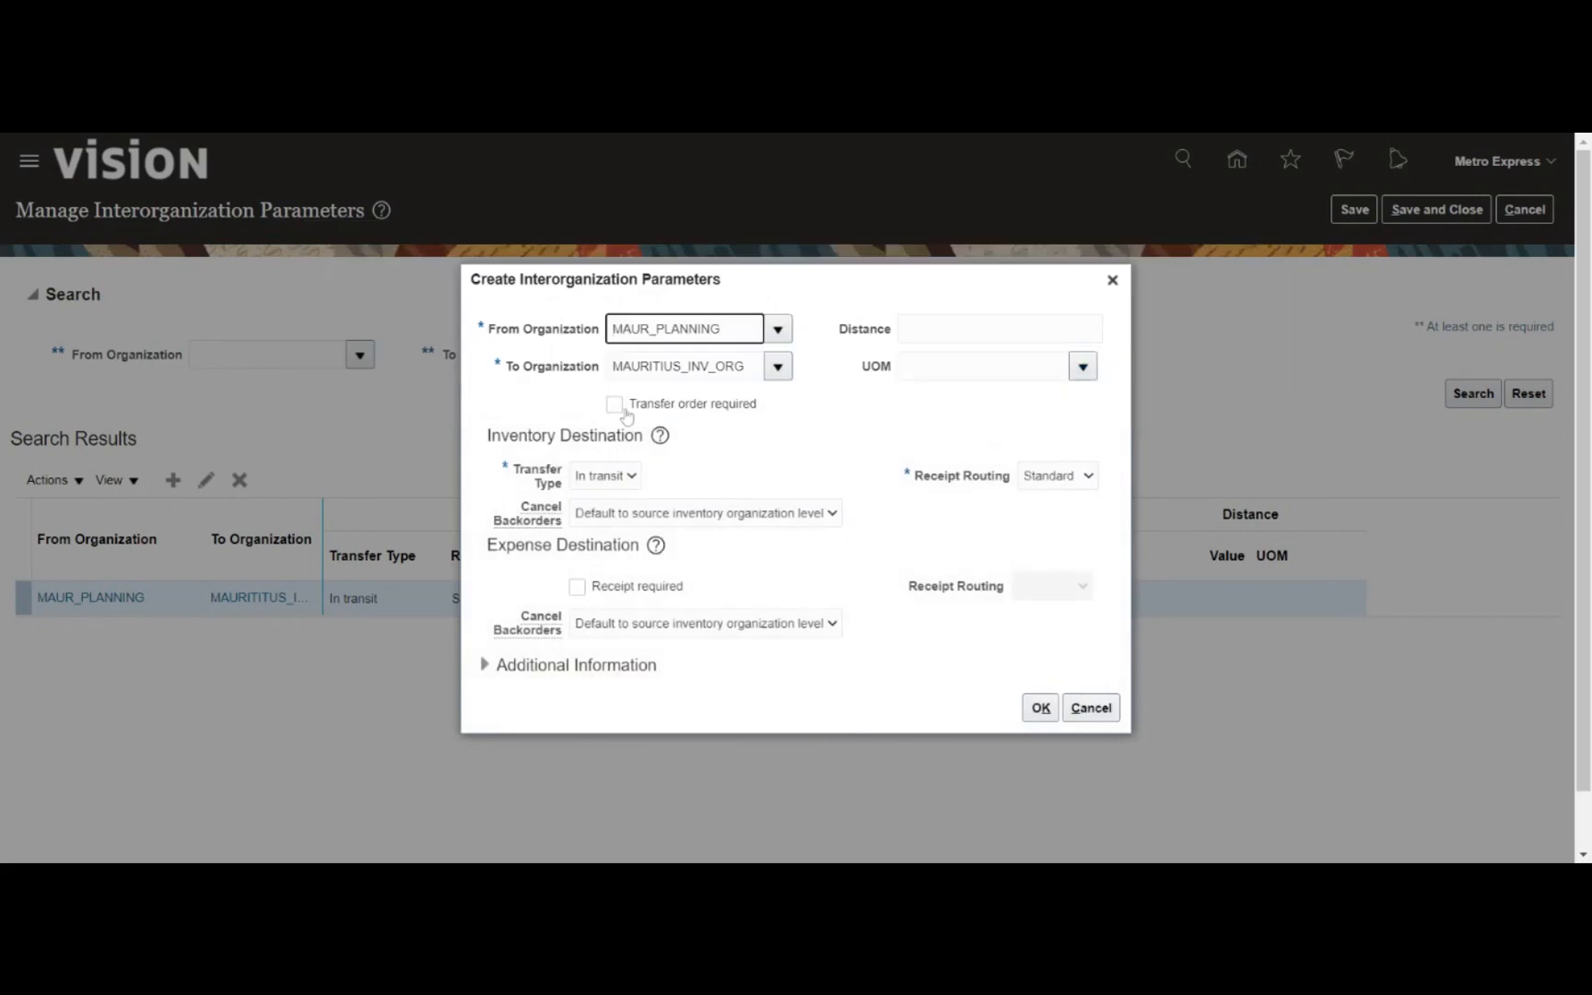
click(1095, 708)
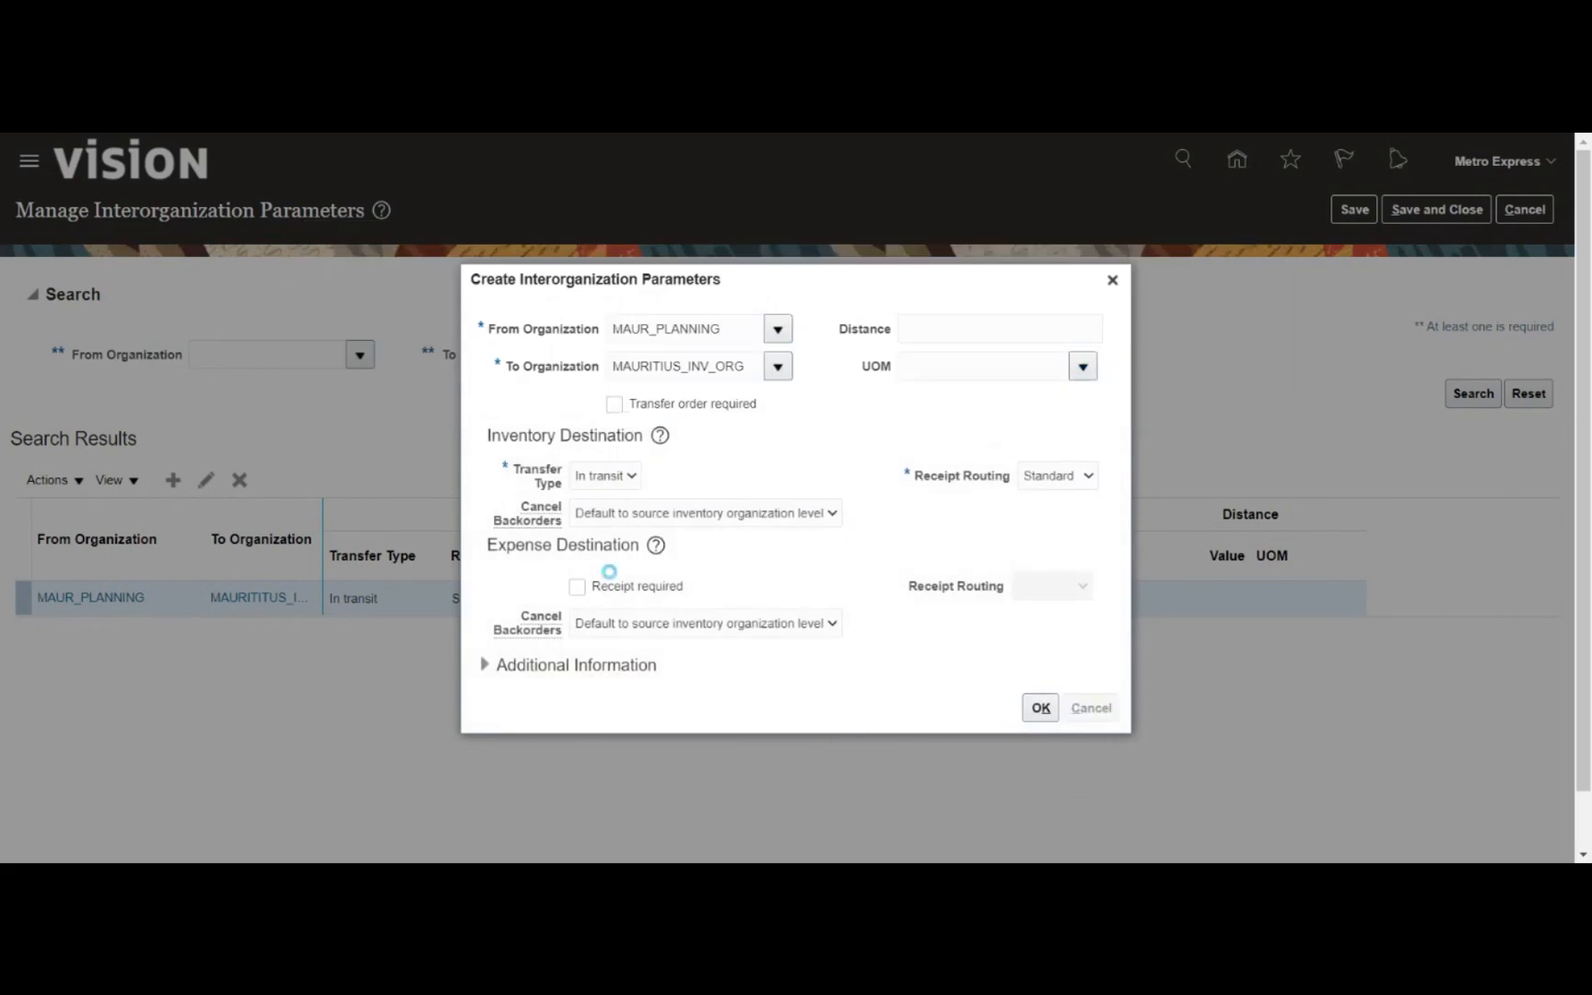
- Save and close the interorganization parameters, and open Scheduled Processes
click(1335, 216)
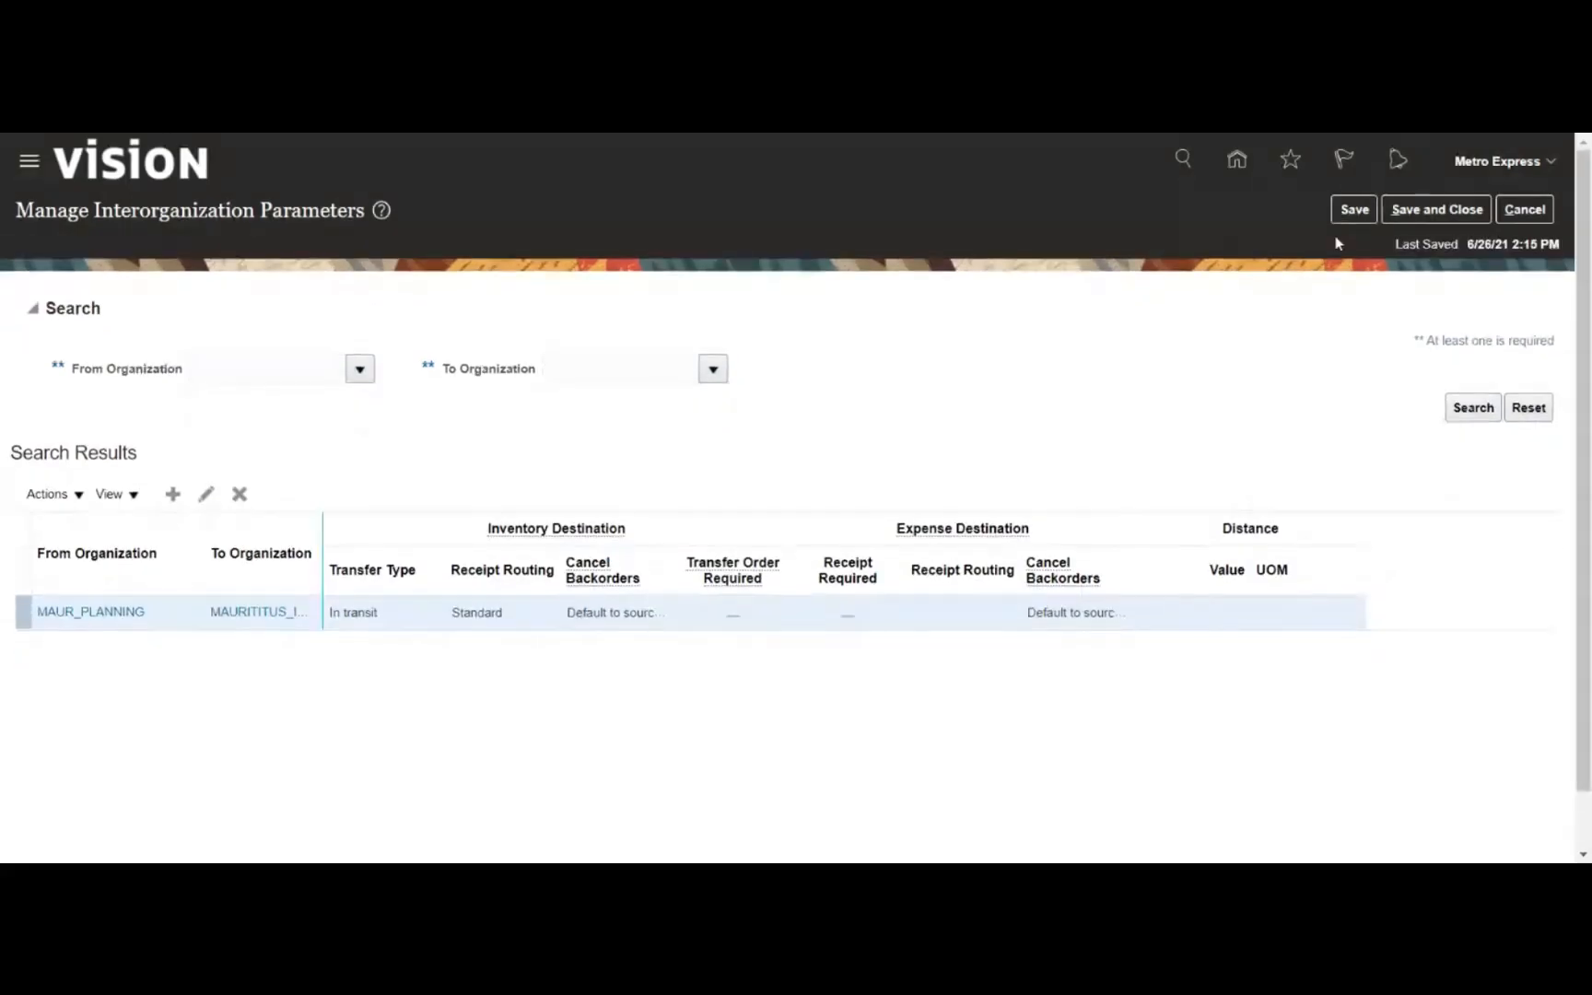
click(1414, 218)
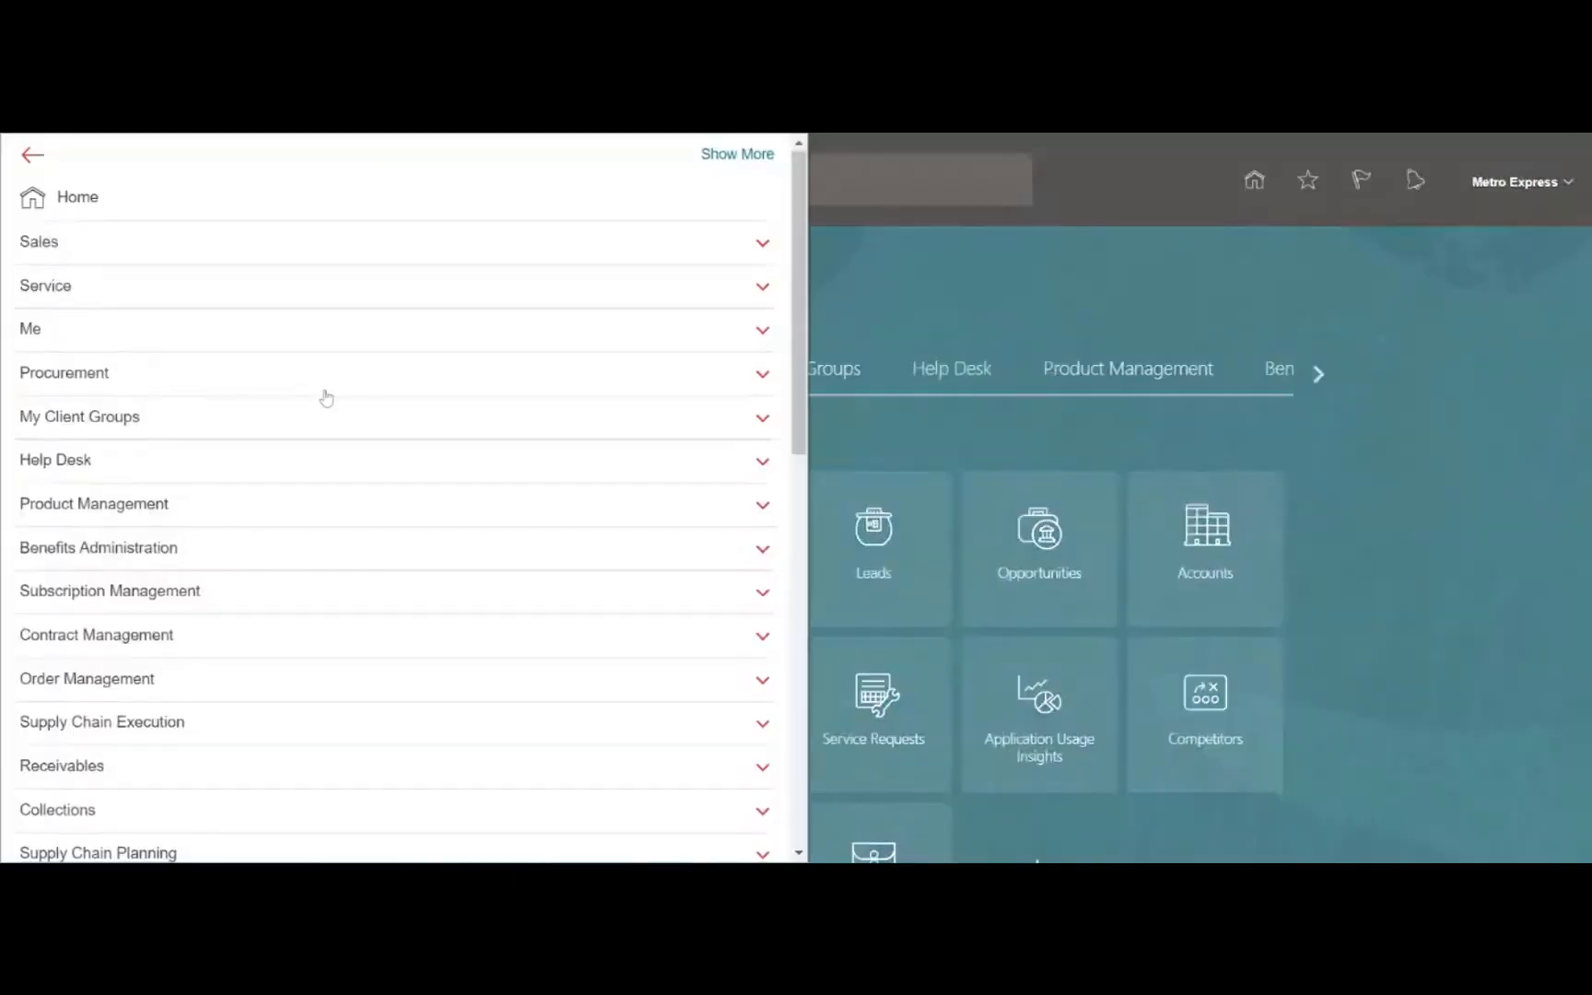
scroll(329, 392, down, 10)
scroll(331, 380, down, 1)
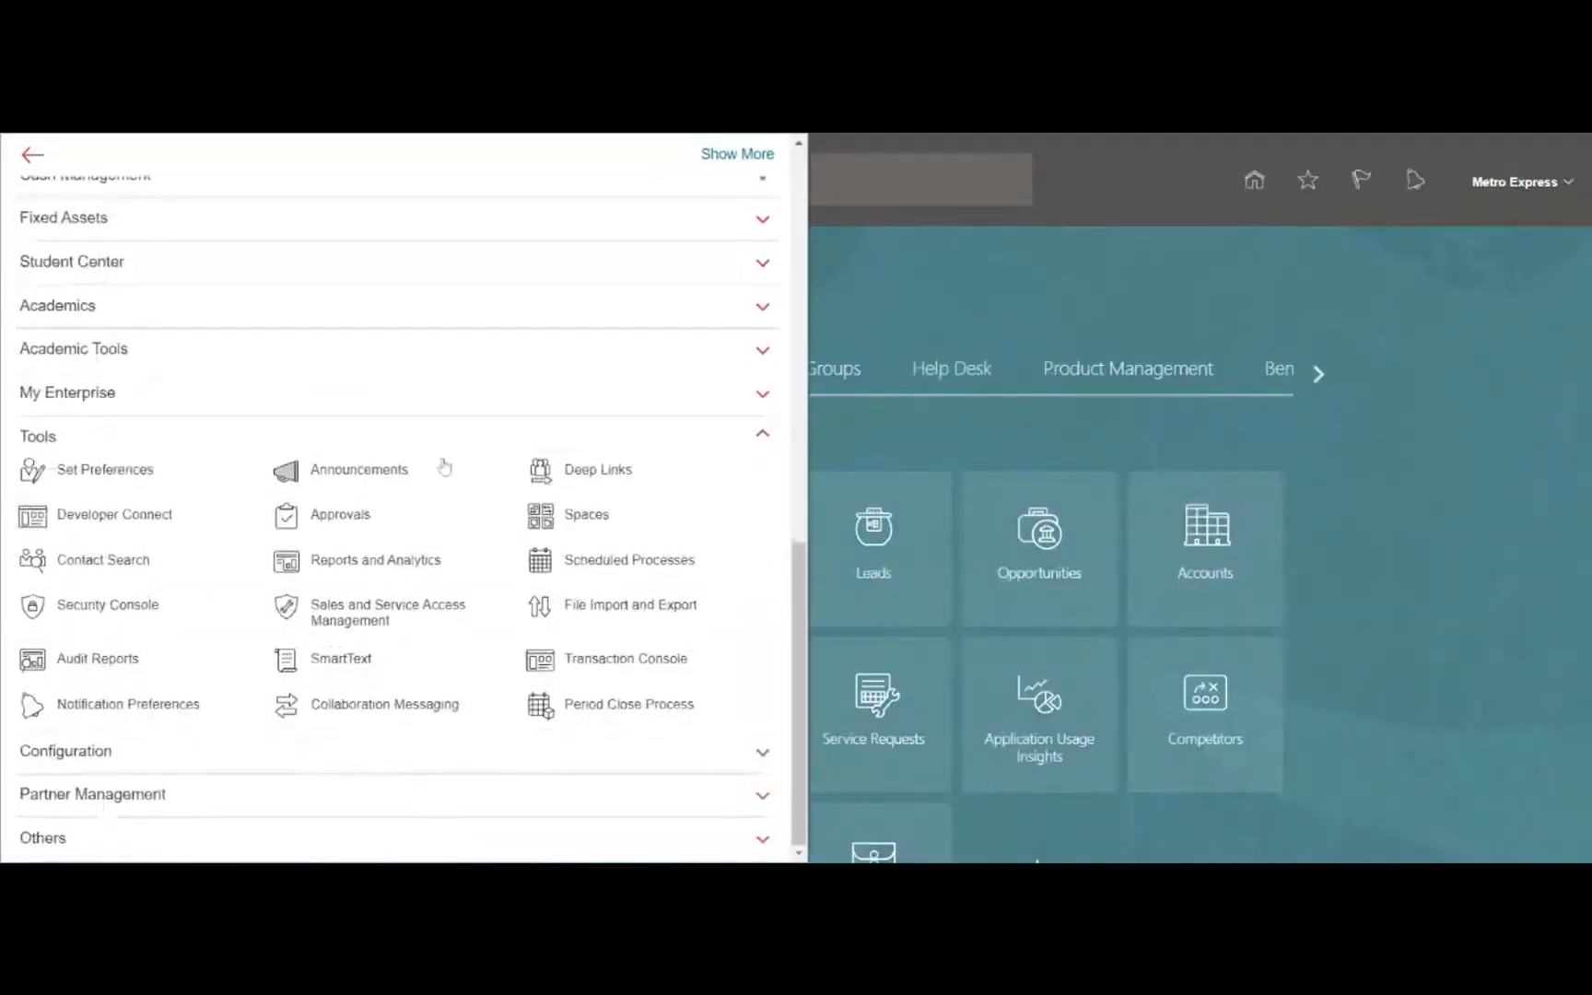
click(608, 563)
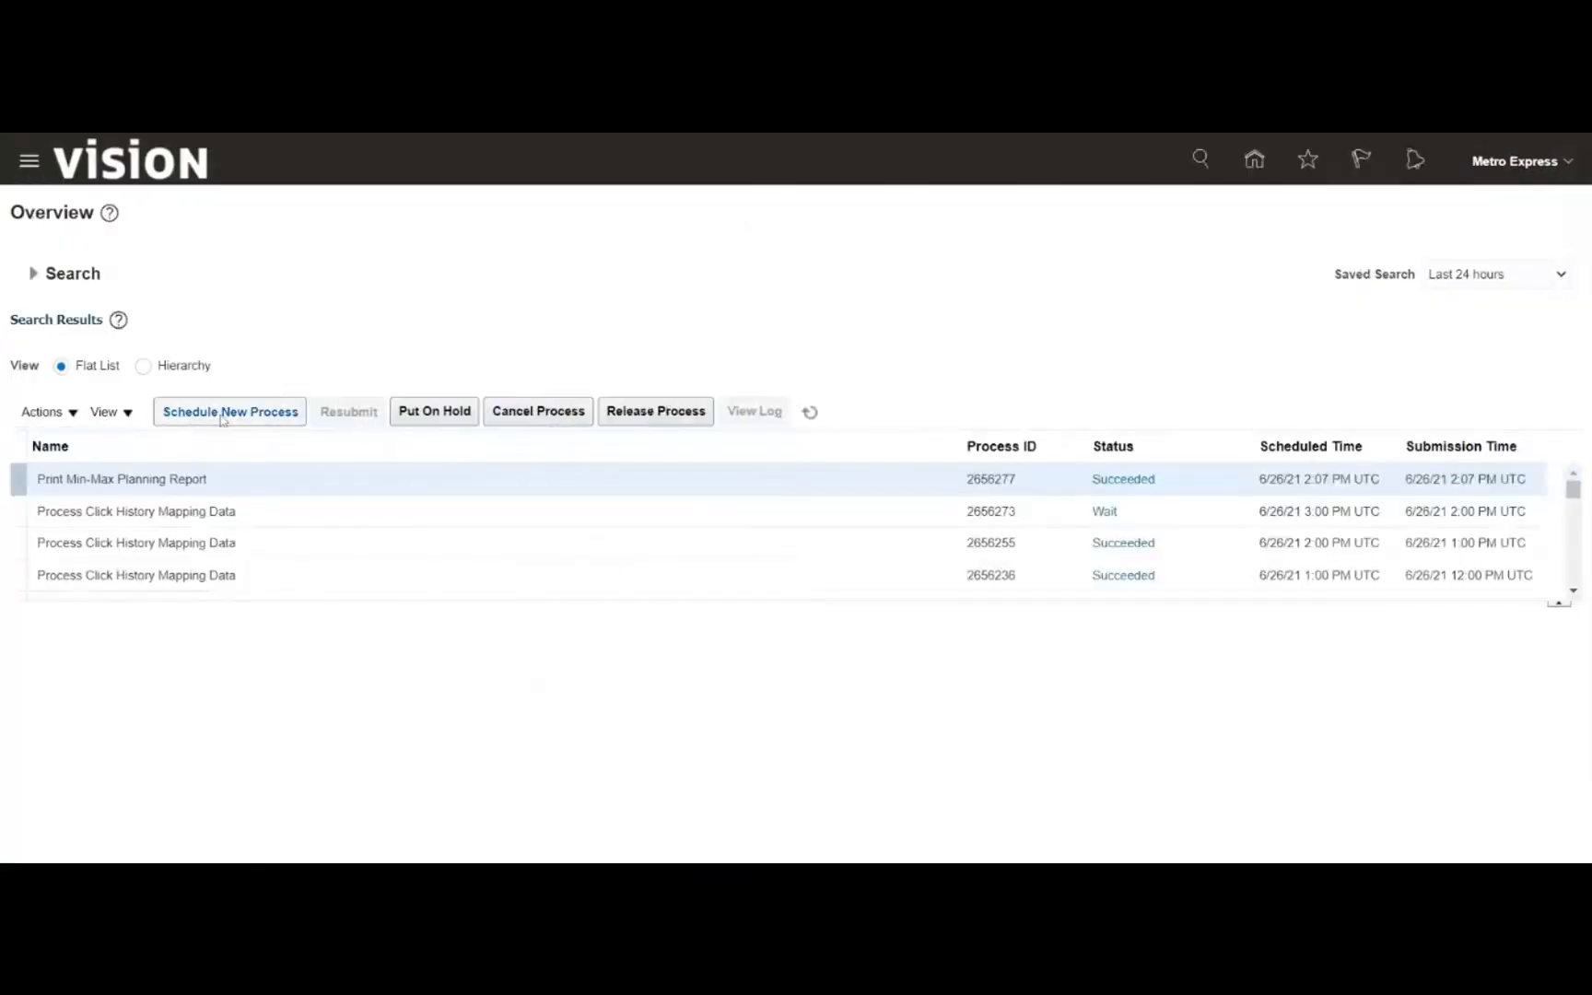
- Schedule a new job for the Print Min-Max Planning Report, looking it up with "print min"
click(272, 401)
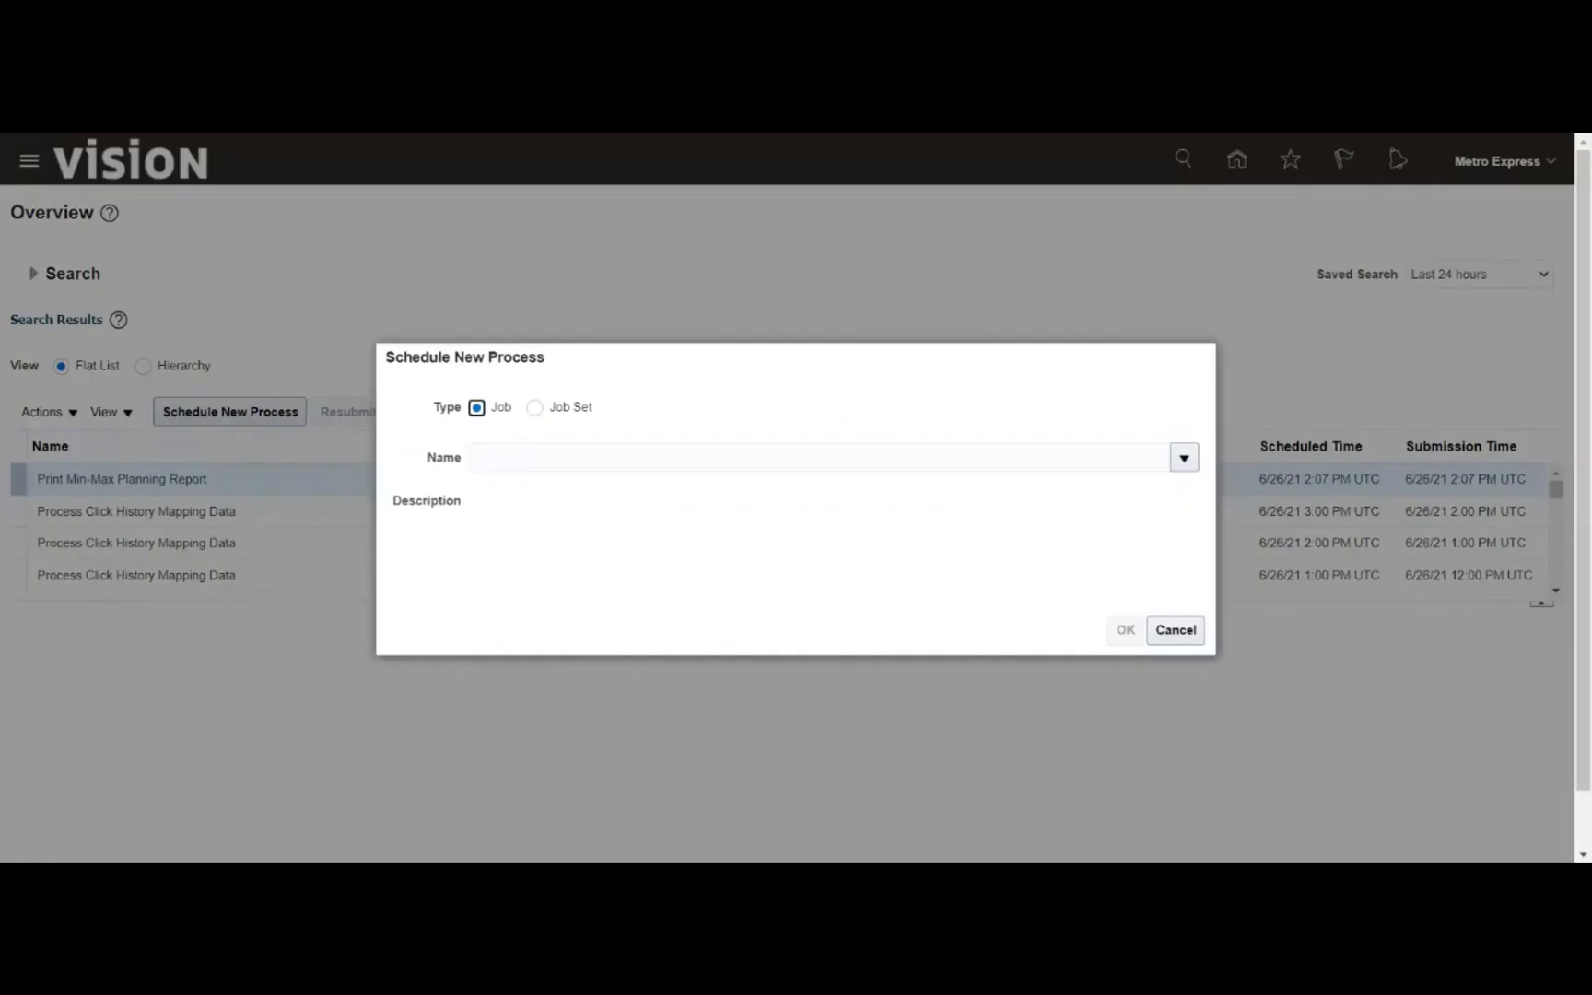
click(589, 458)
text(print m)
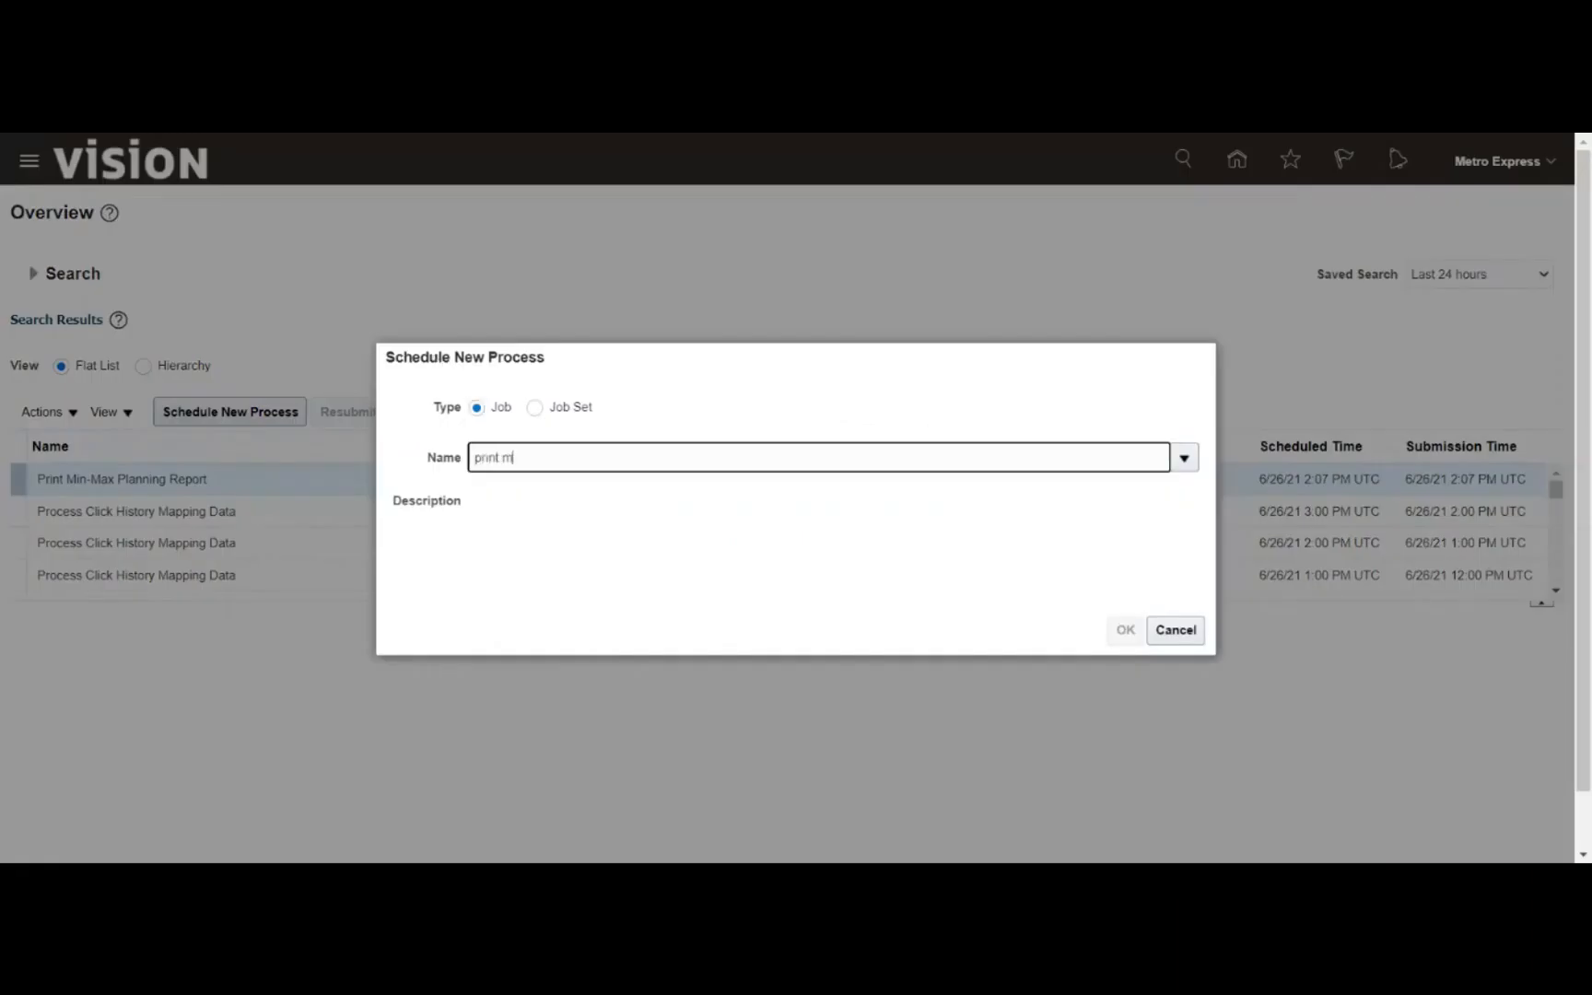
text(in)
key(Tab)
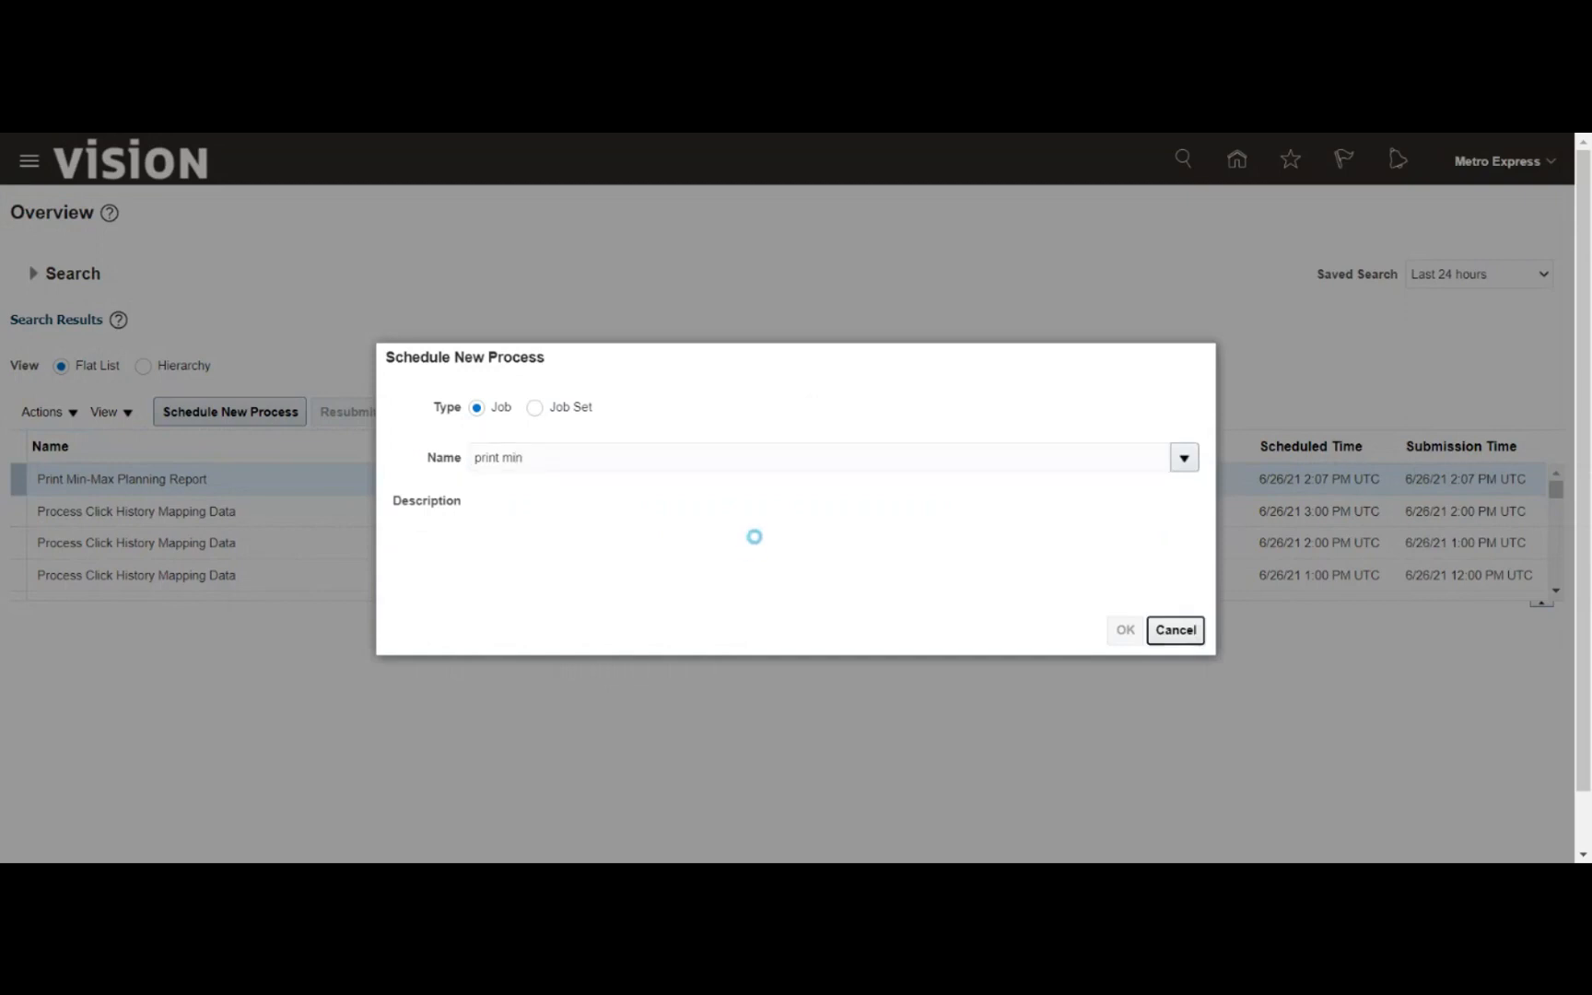
click(1125, 630)
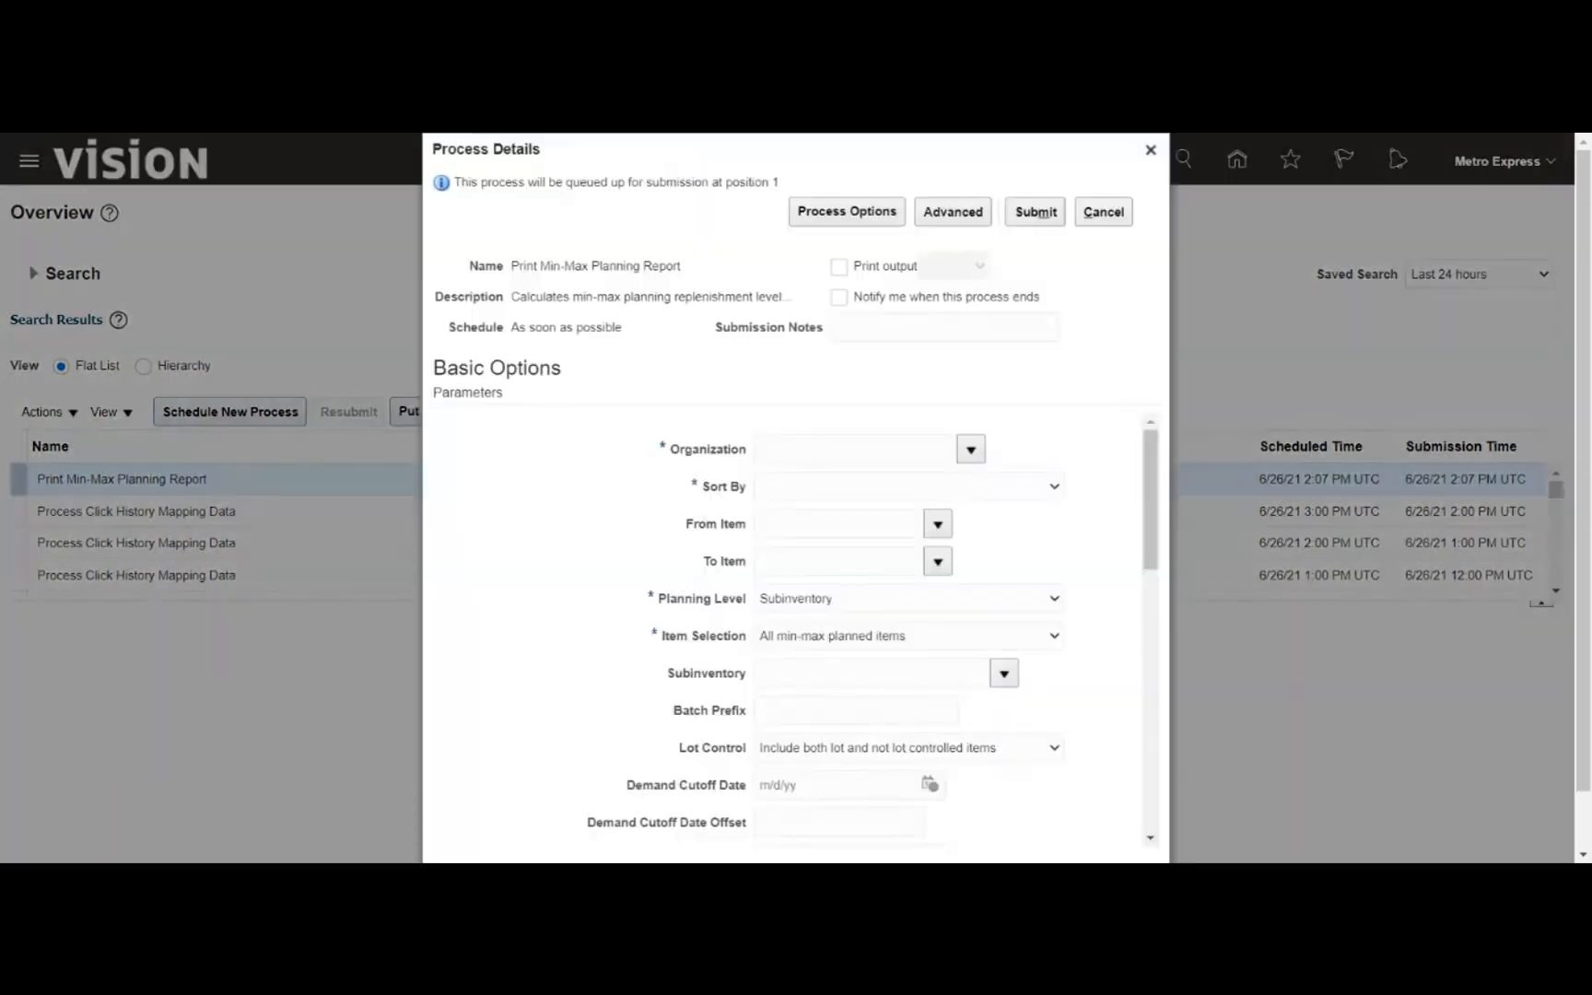
- Look up the report's organization with "mau" and select MAUR_PLANNING
click(854, 450)
text(mau)
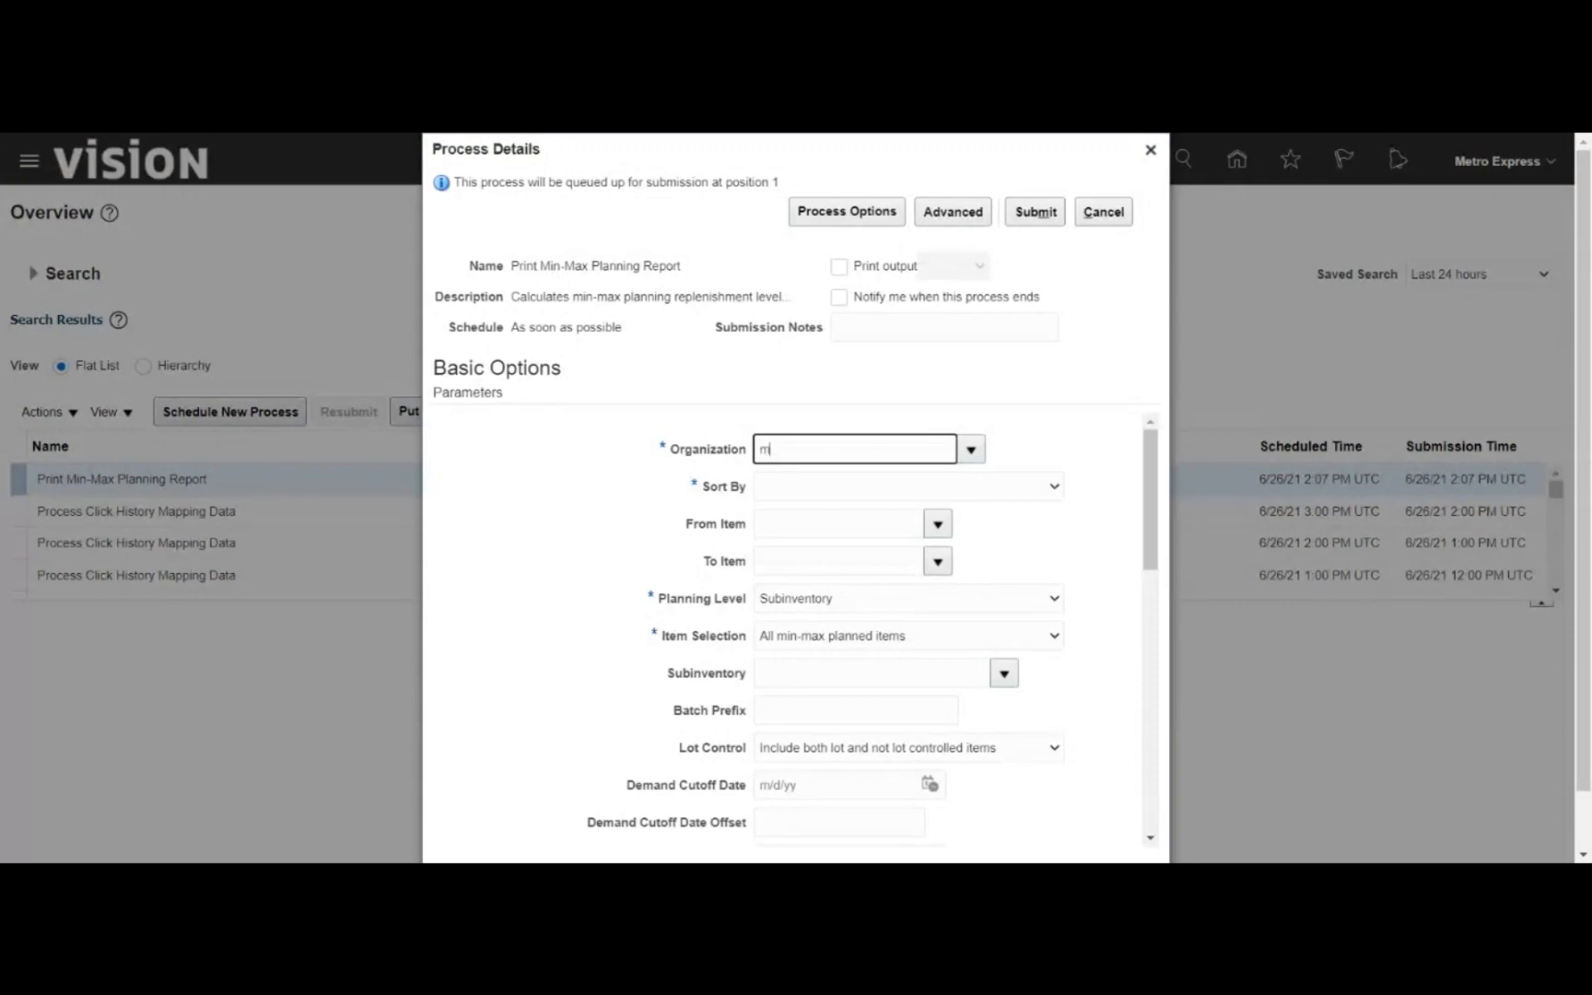
key(Tab)
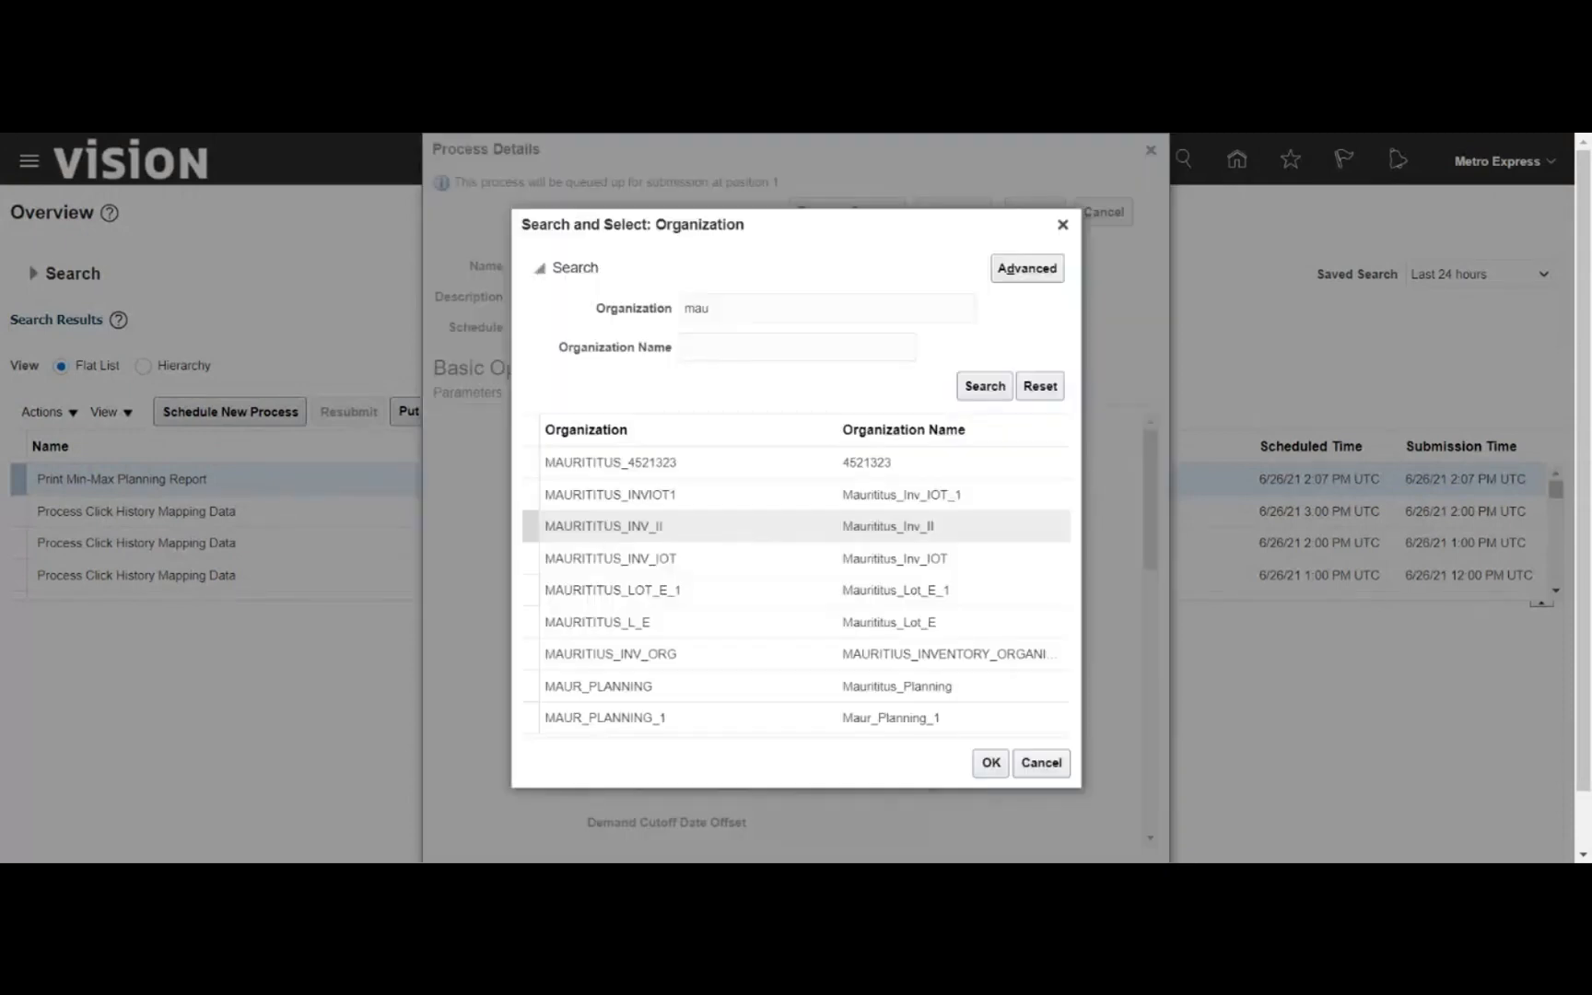
click(700, 691)
click(990, 761)
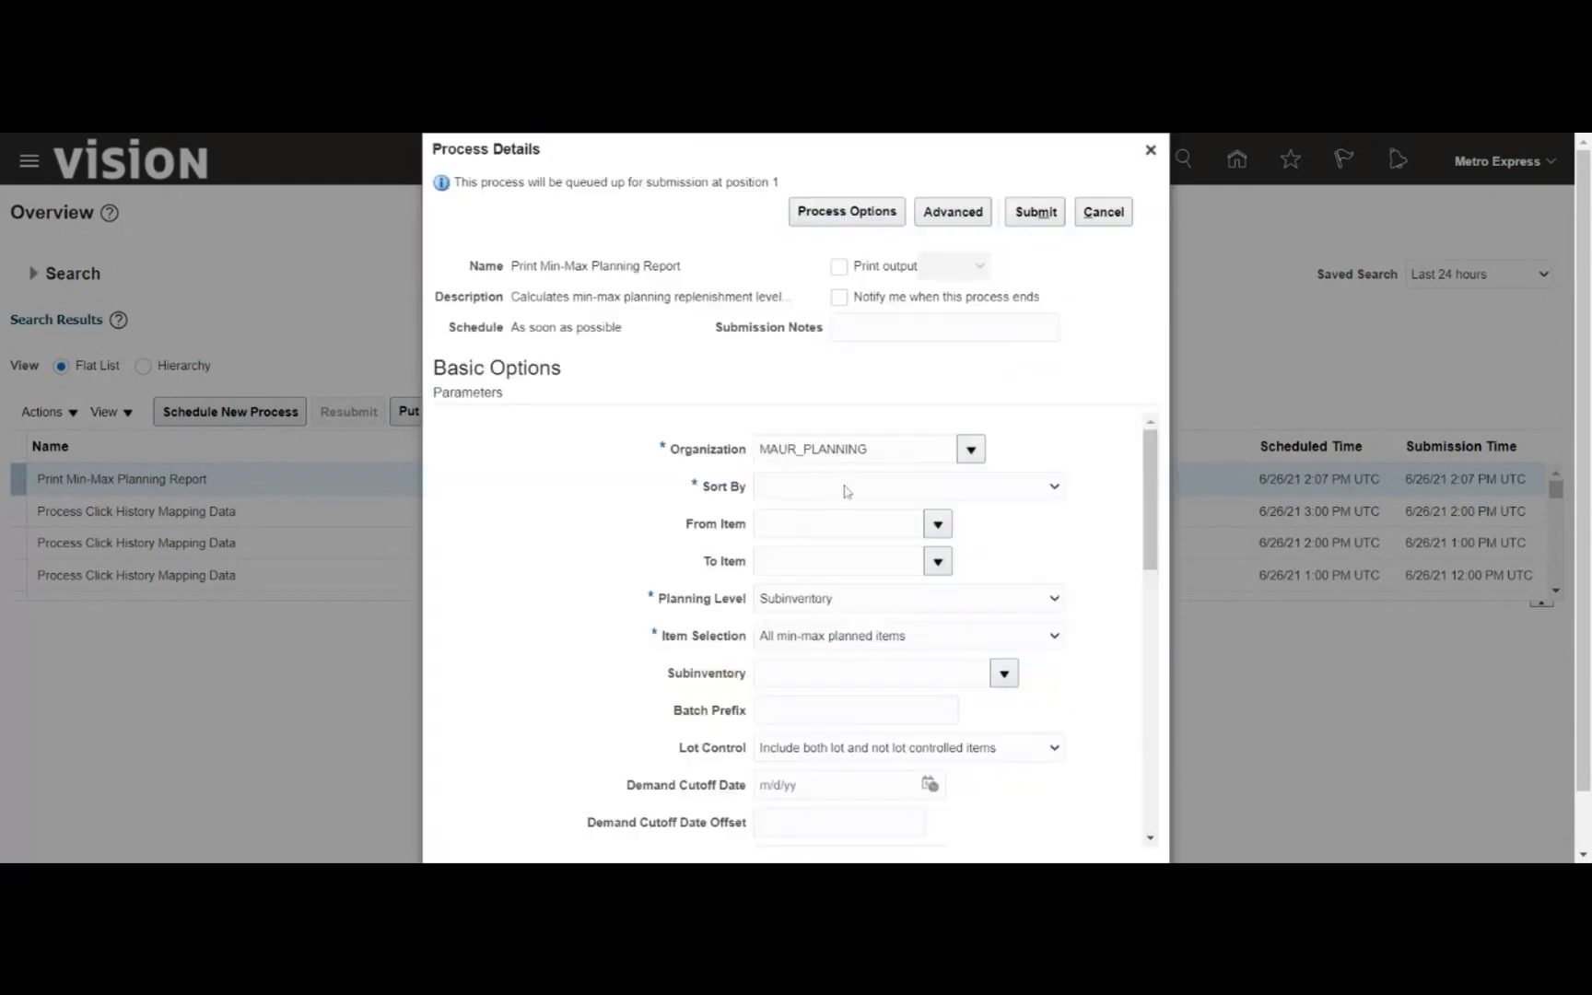
- Sort the report by Inventory item and limit it from item AMO462 to item AMO462
click(830, 560)
key(Tab)
text(AMO462)
key(Tab)
text(AMO462)
key(Tab)
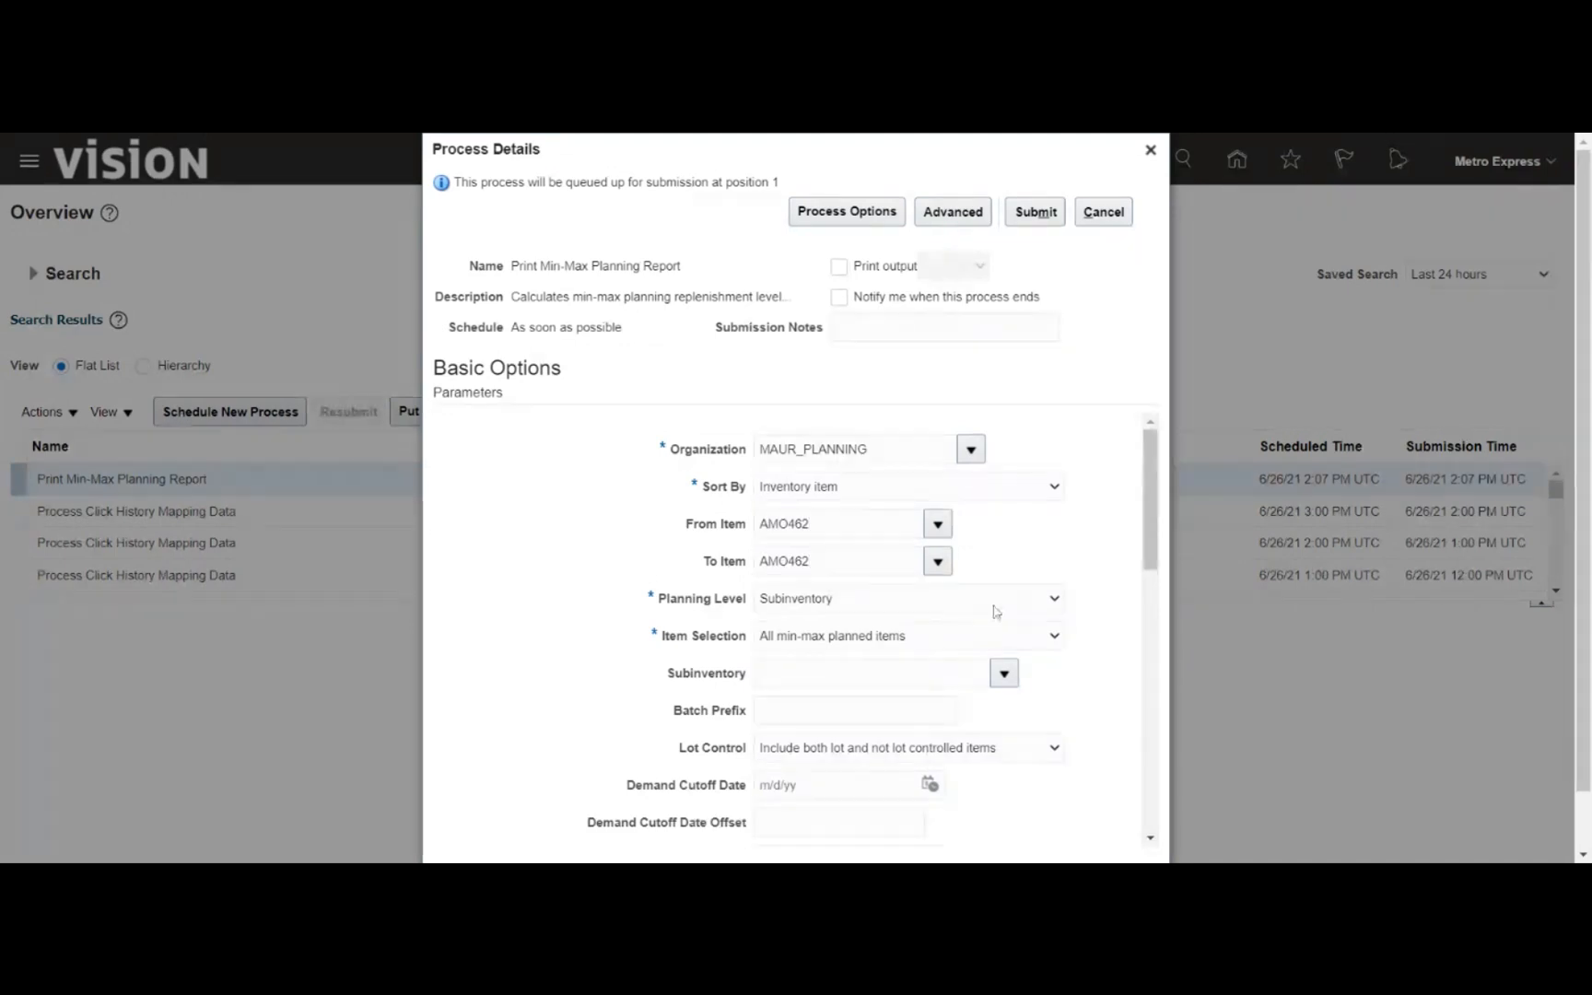
- Set the Planning Level to Organization and the Item Selection to Items under minimum quantity
click(995, 608)
click(864, 657)
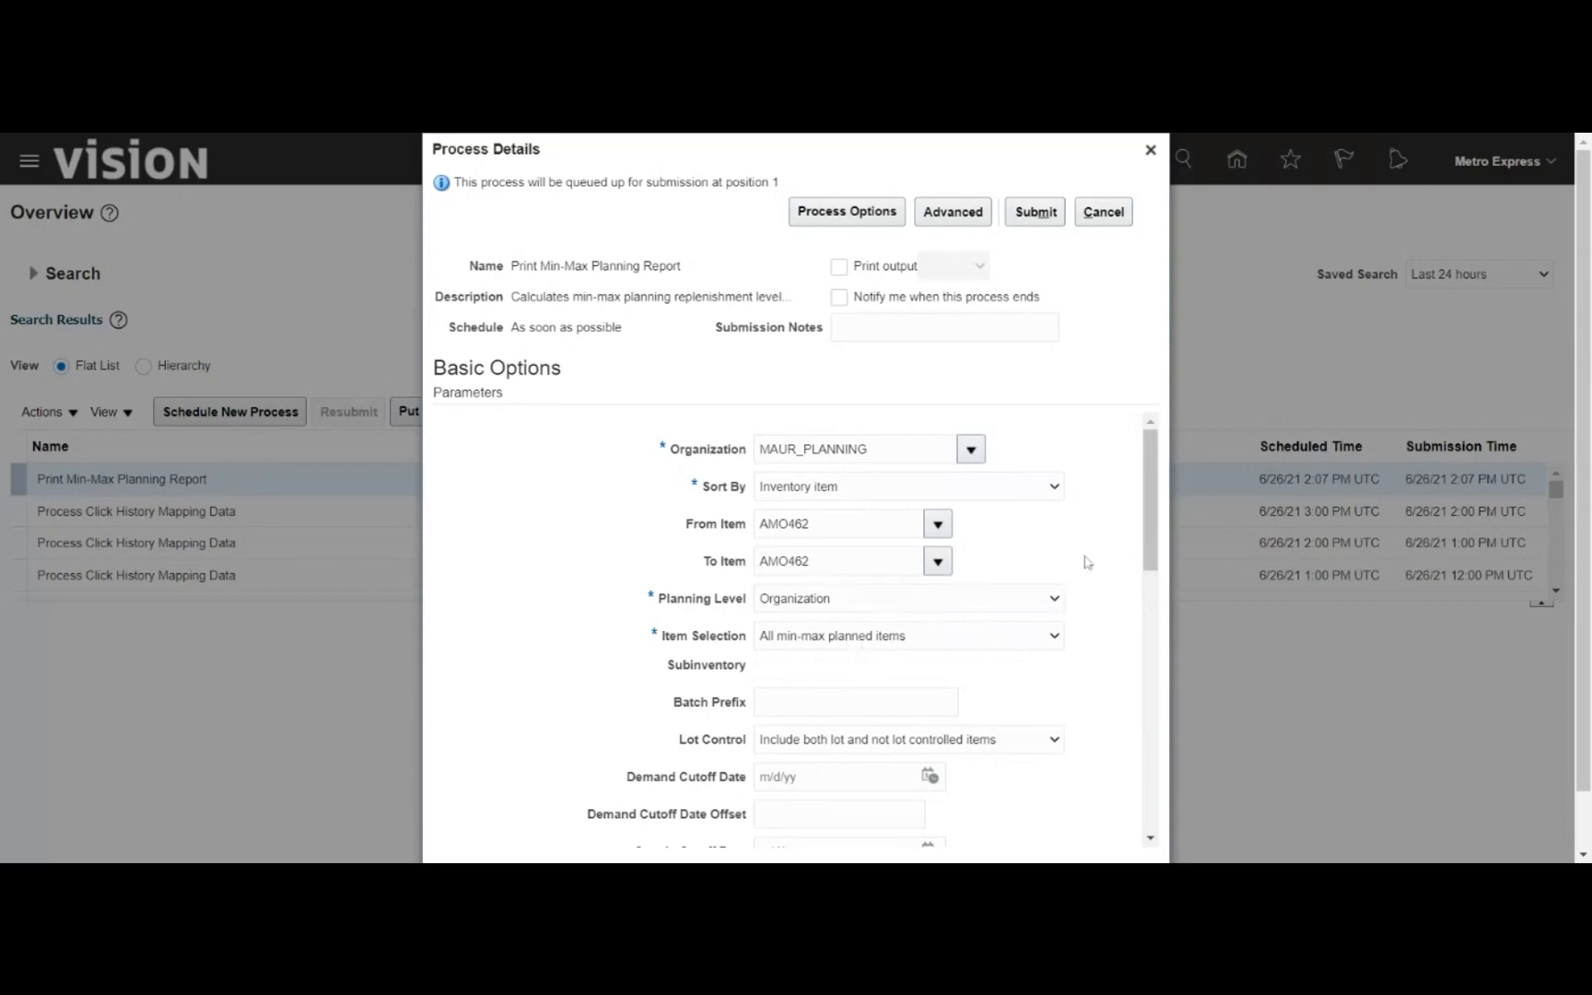
scroll(1123, 513, down, 3)
scroll(1123, 521, up, 2)
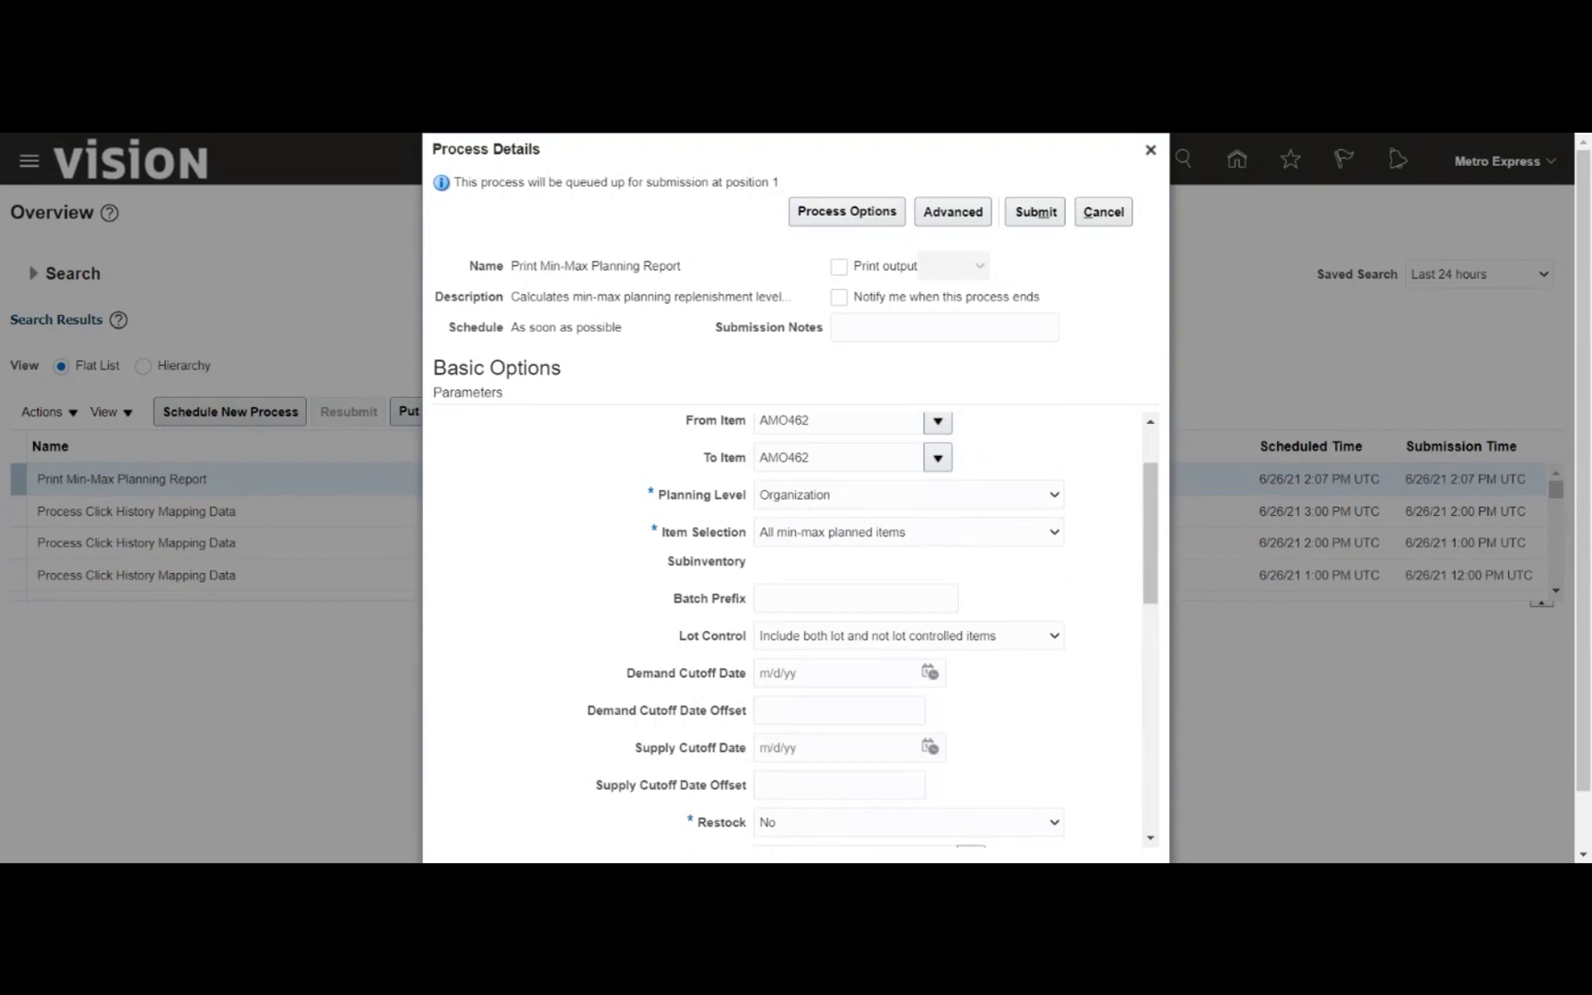
click(1057, 583)
- Set the report's Lot Control to Include items not lot controlled
drag(1145, 566, 1134, 618)
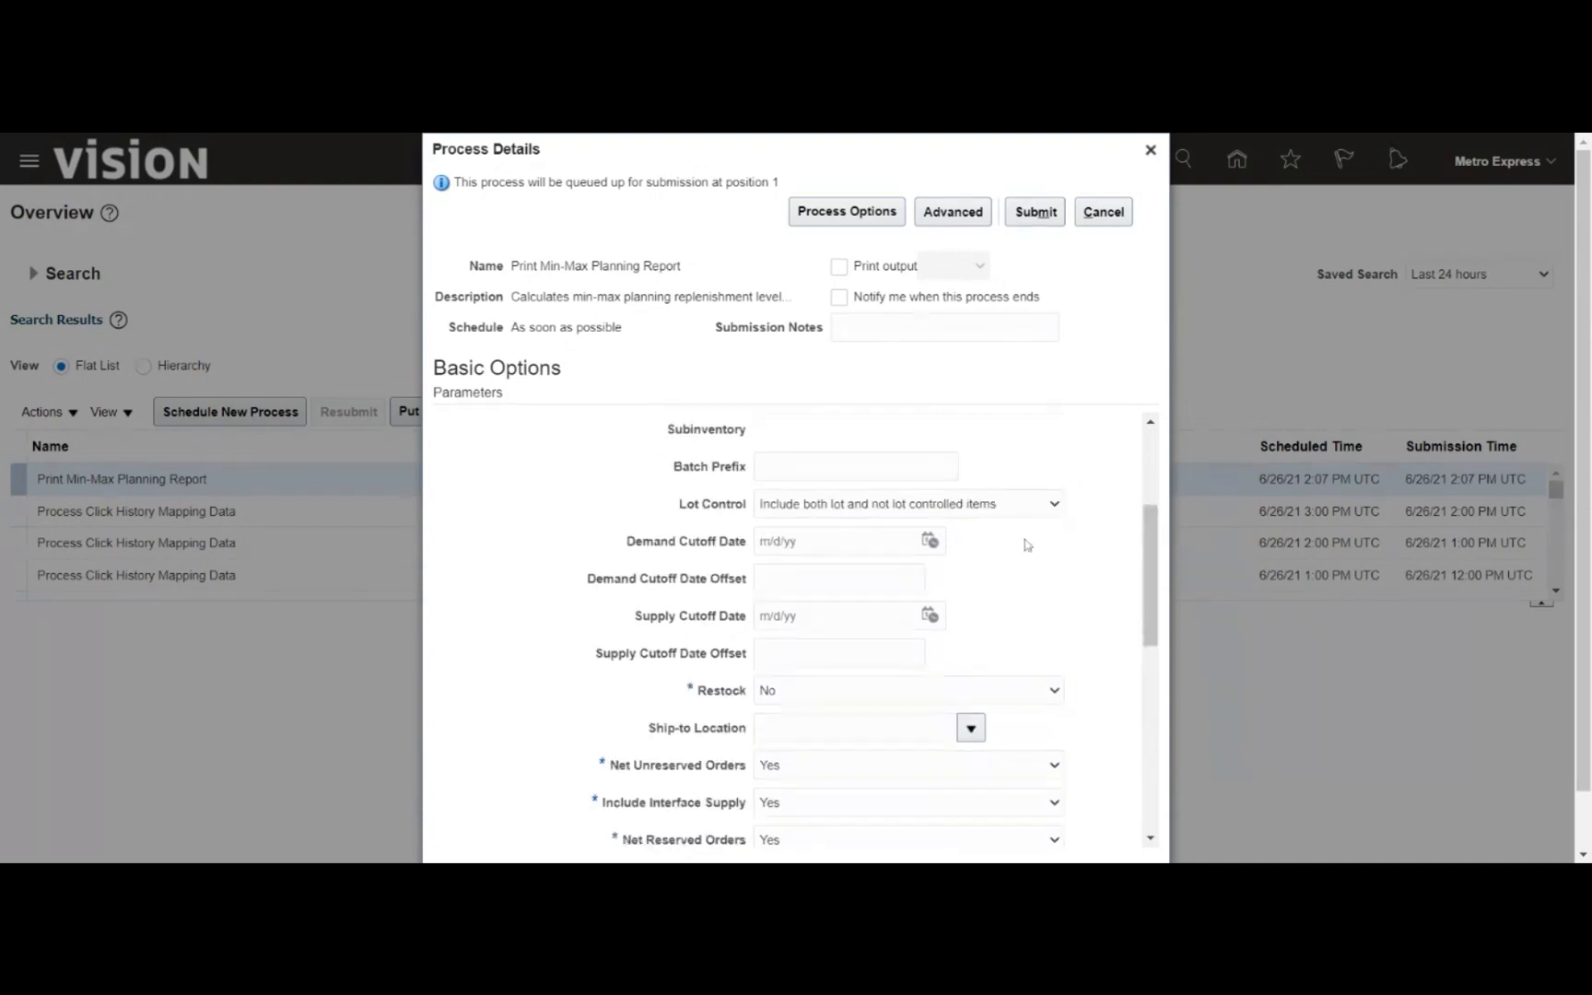
click(986, 508)
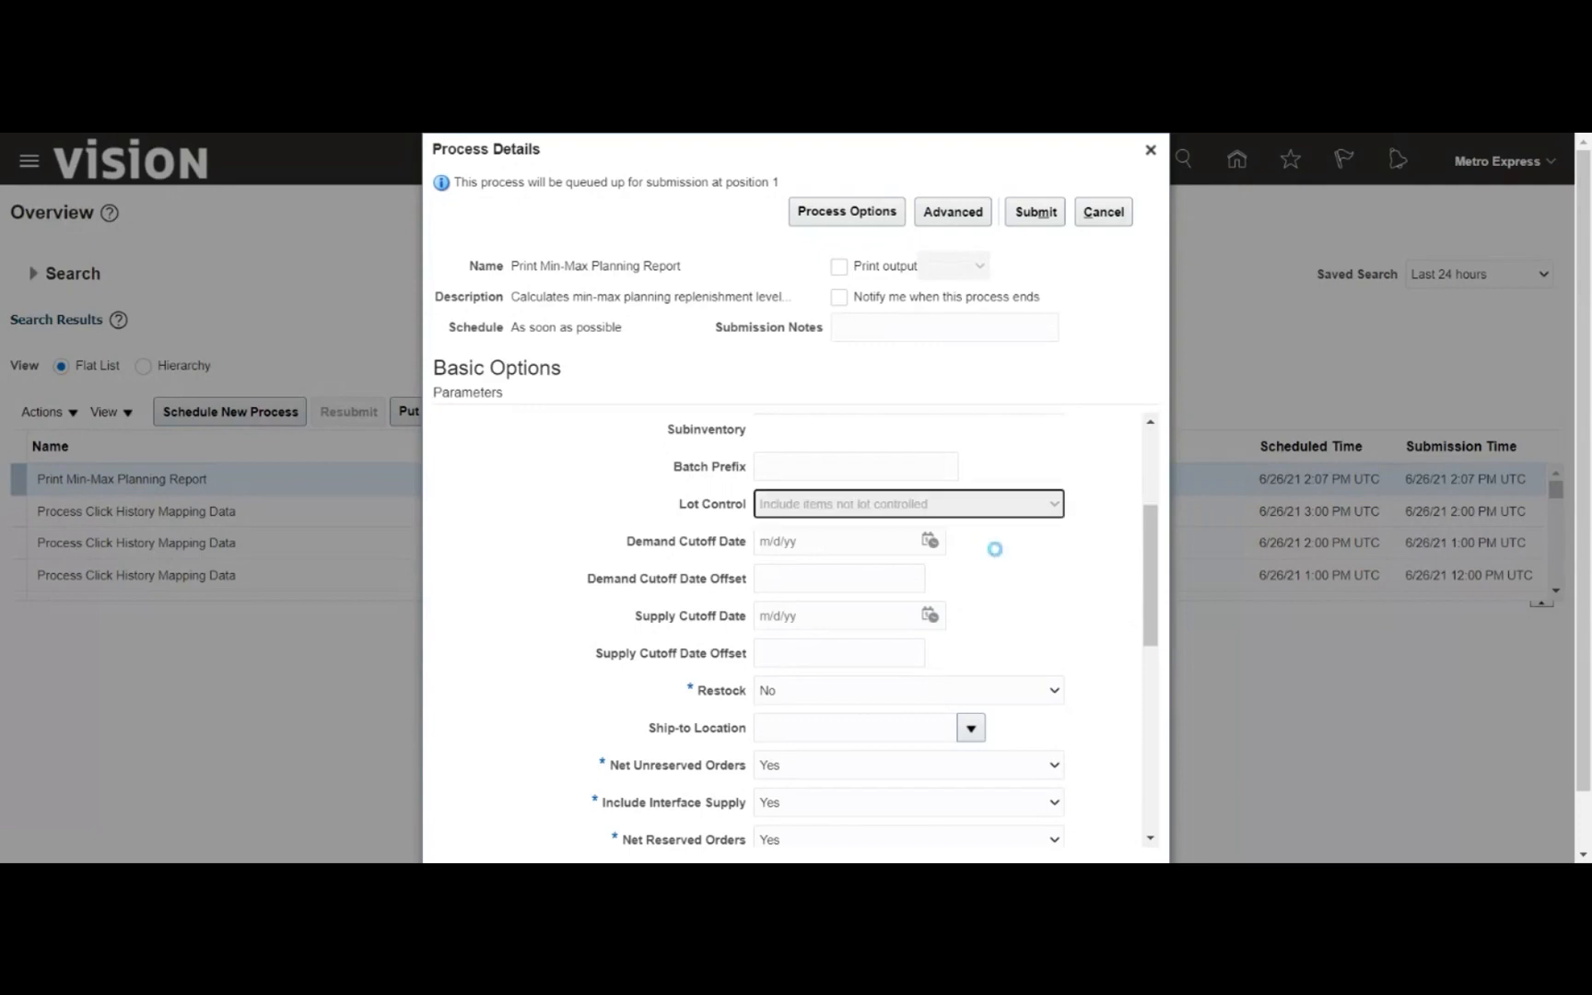
click(1071, 570)
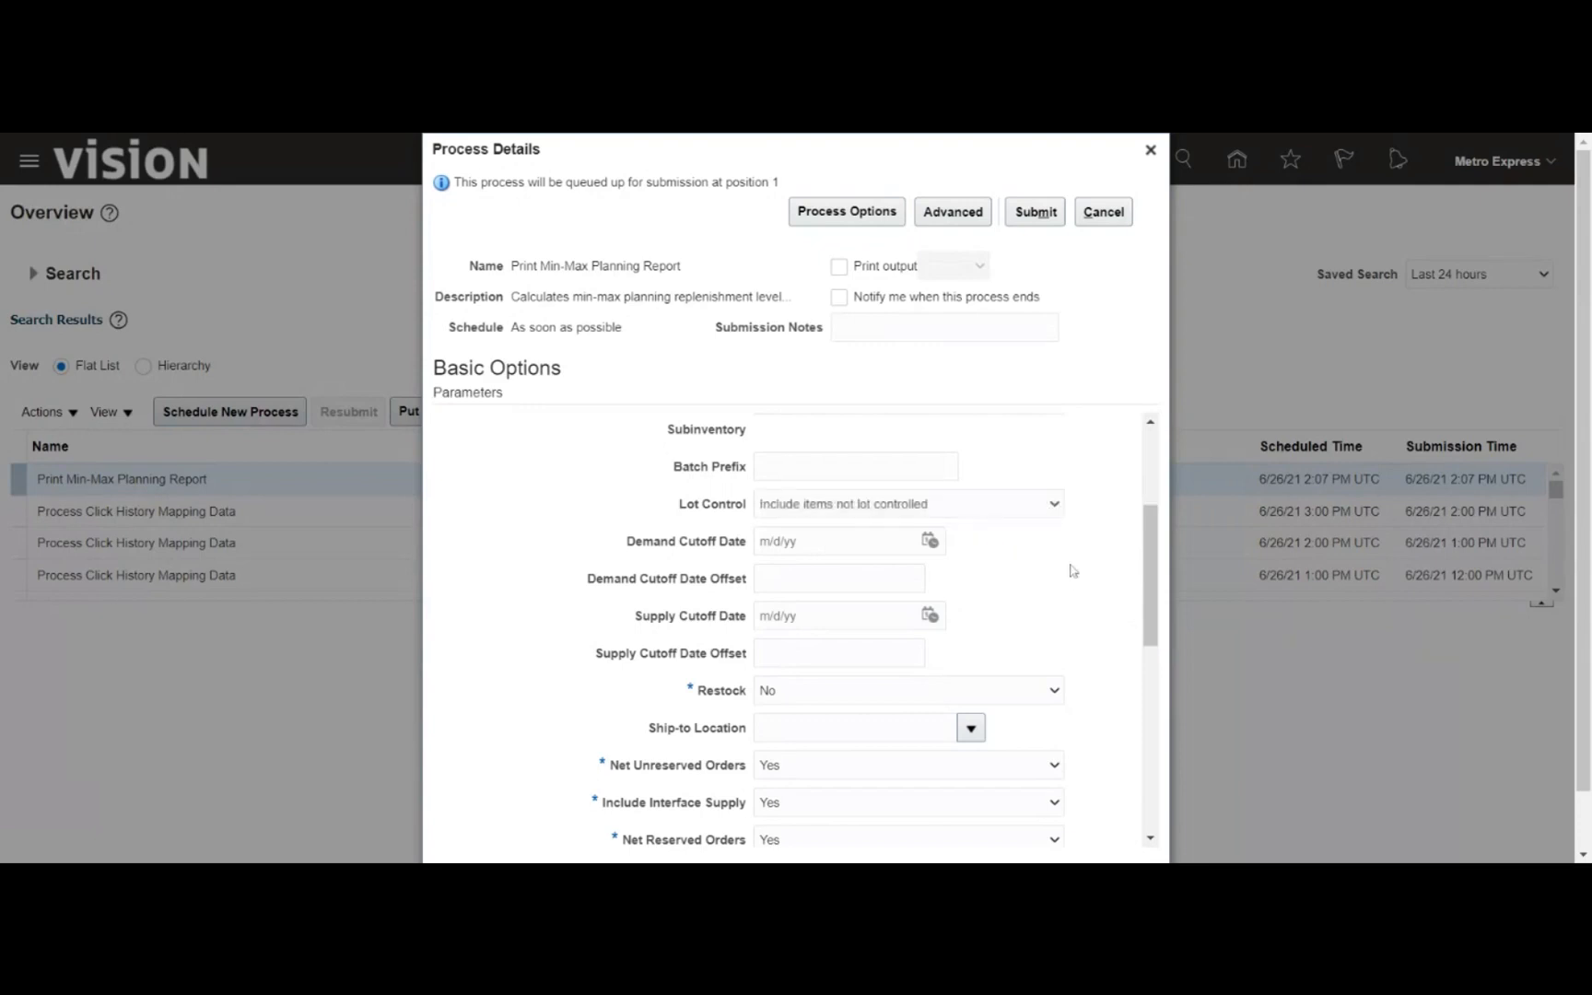
- Choose the report's Restock option and review the remaining supply and demand parameters
scroll(1152, 563, down, 4)
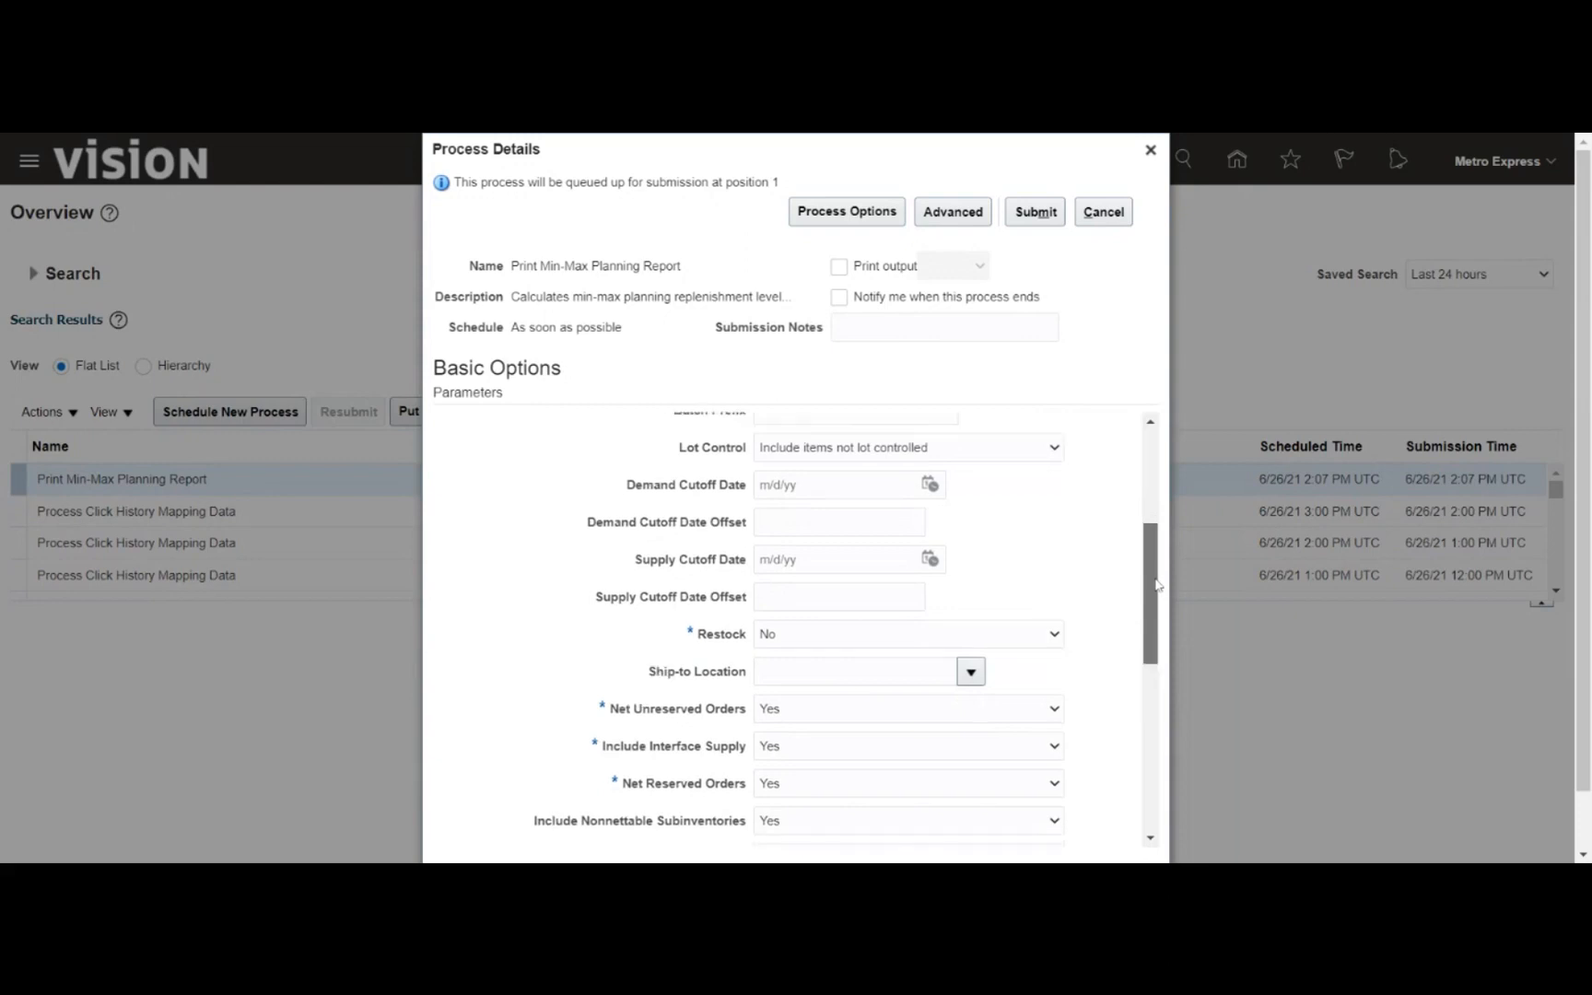
click(986, 544)
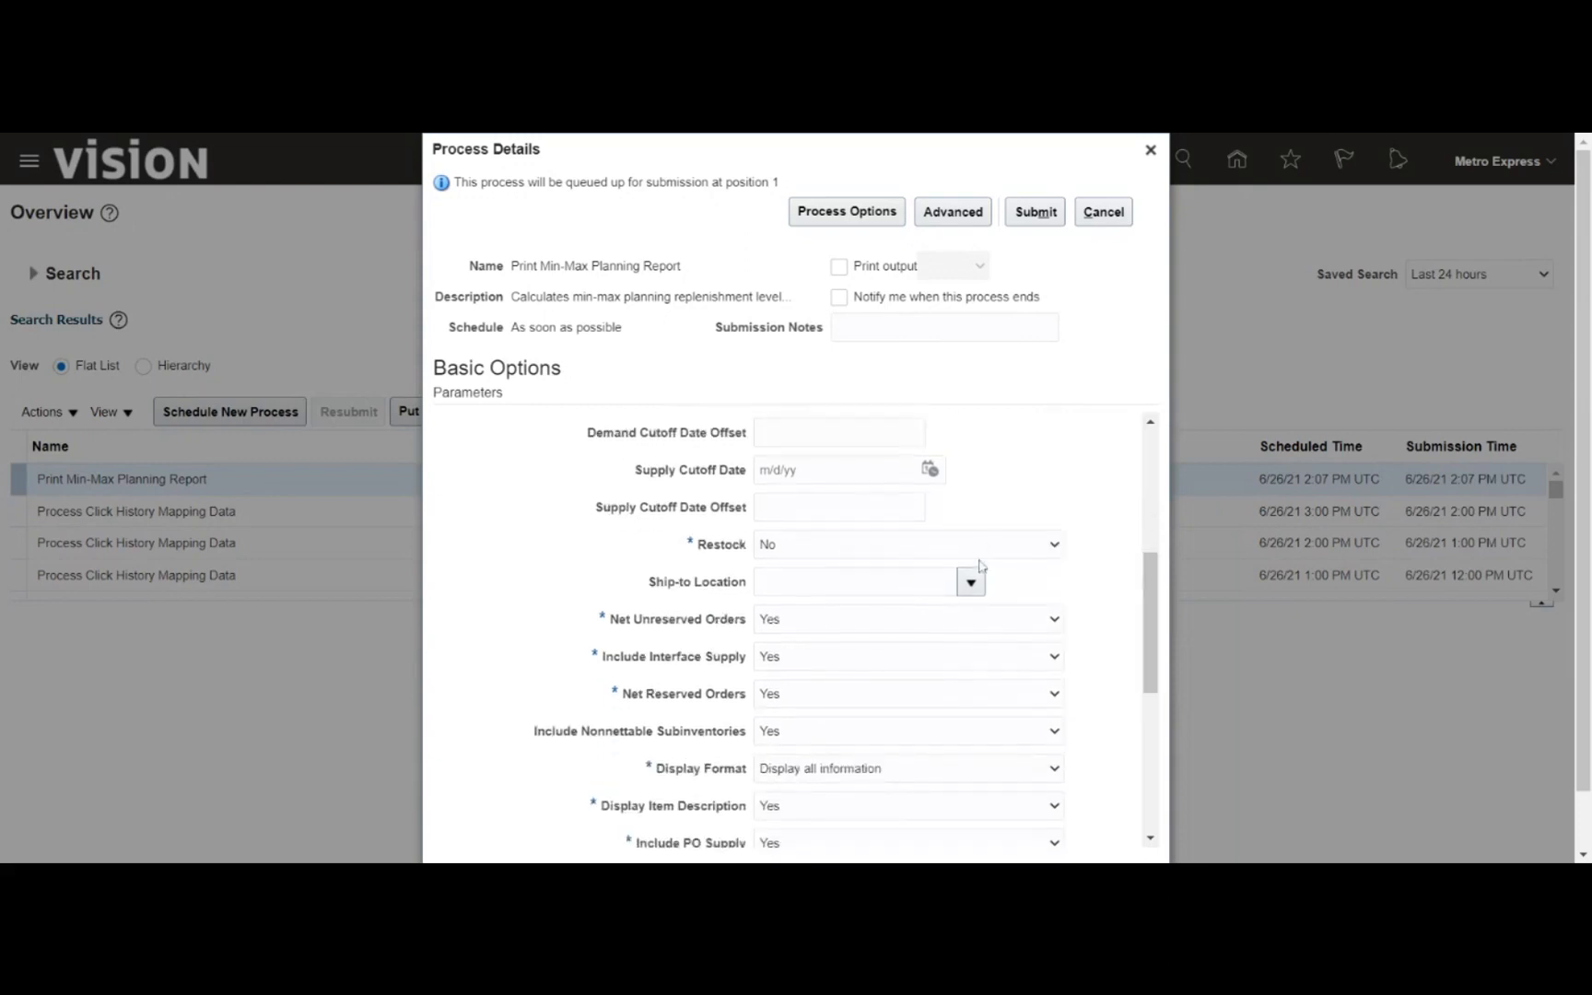
click(970, 582)
drag(1154, 608, 1120, 770)
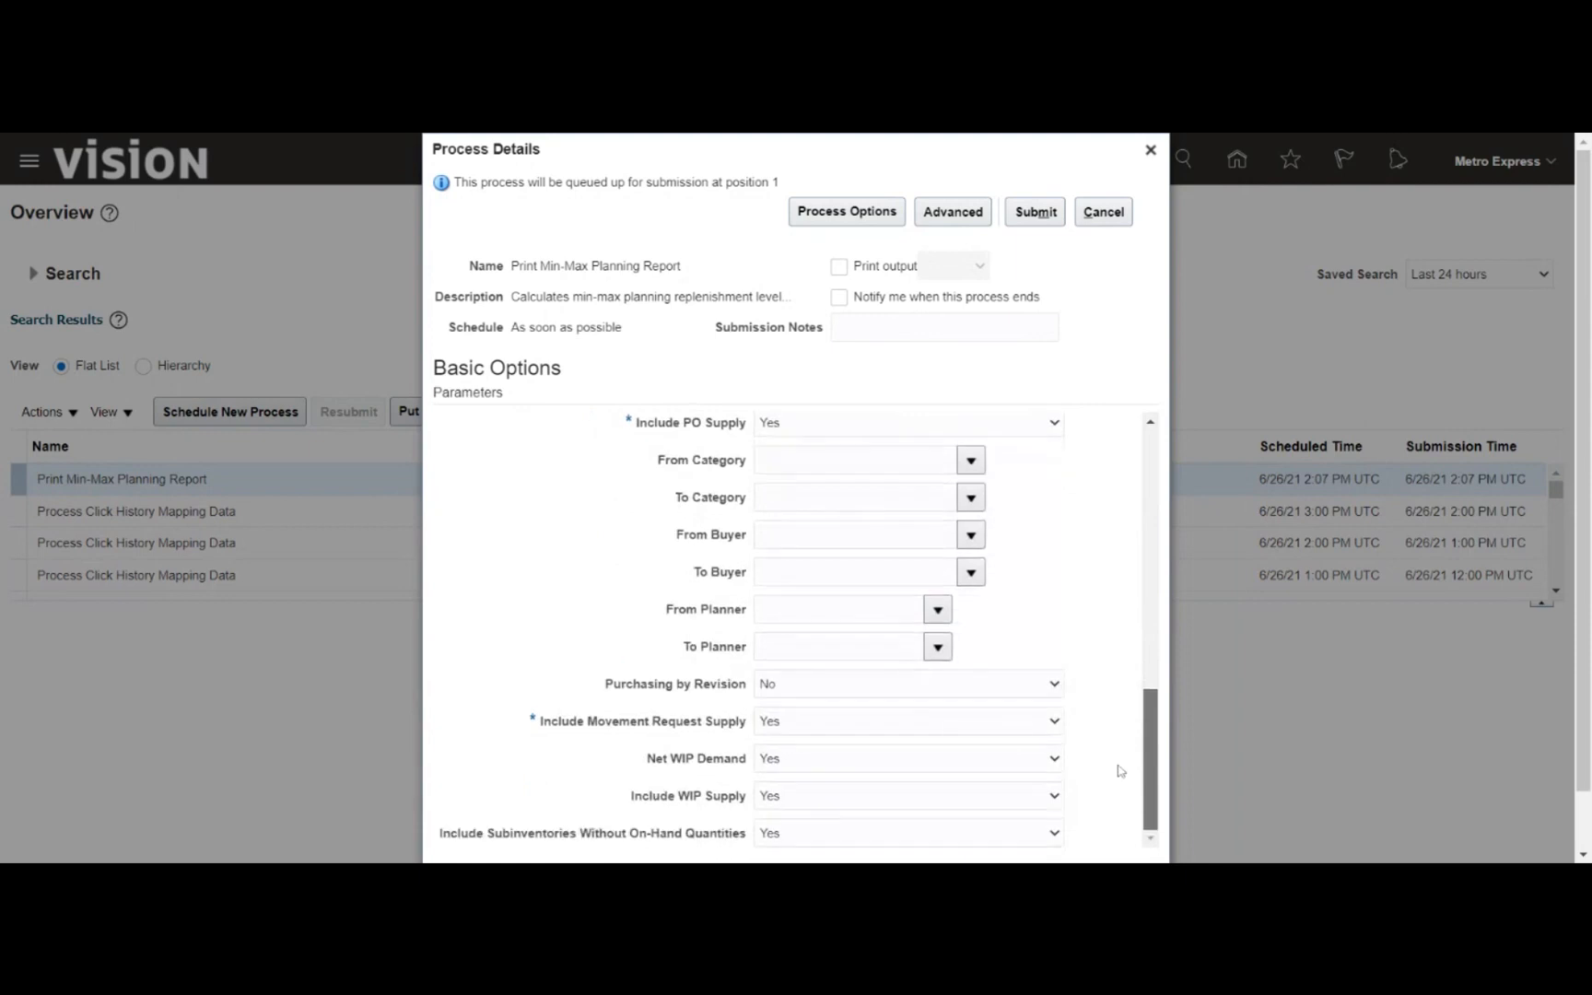
- Submit the Print Min-Max Planning Report process and refresh the list of scheduled processes
click(1034, 213)
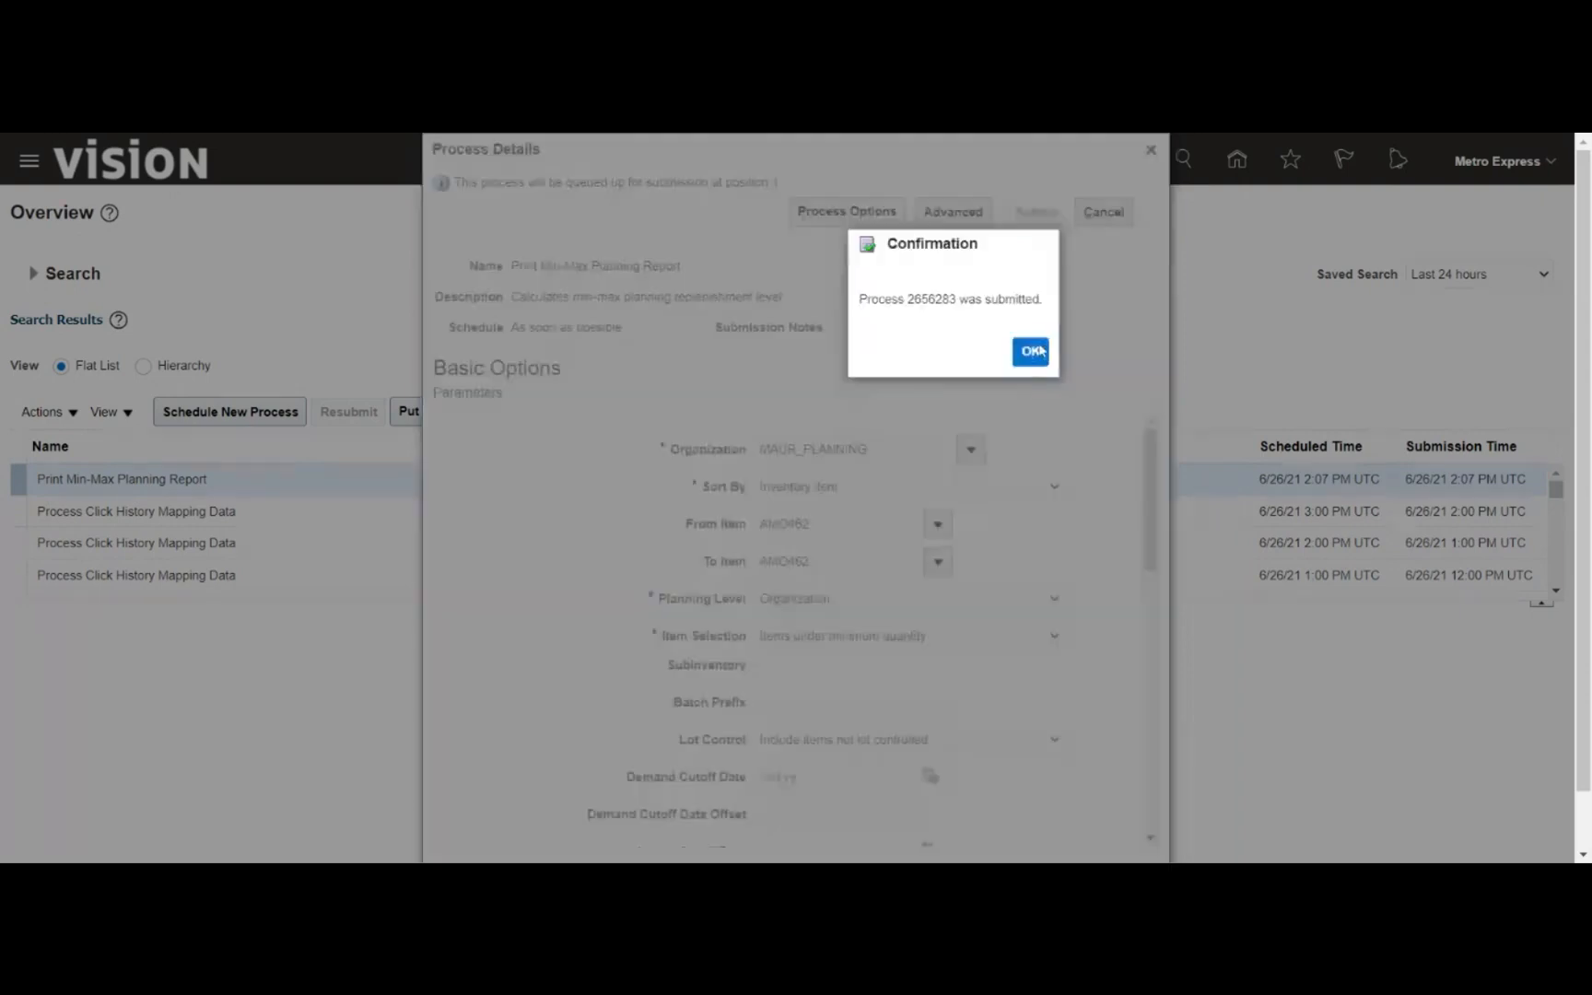
click(1031, 352)
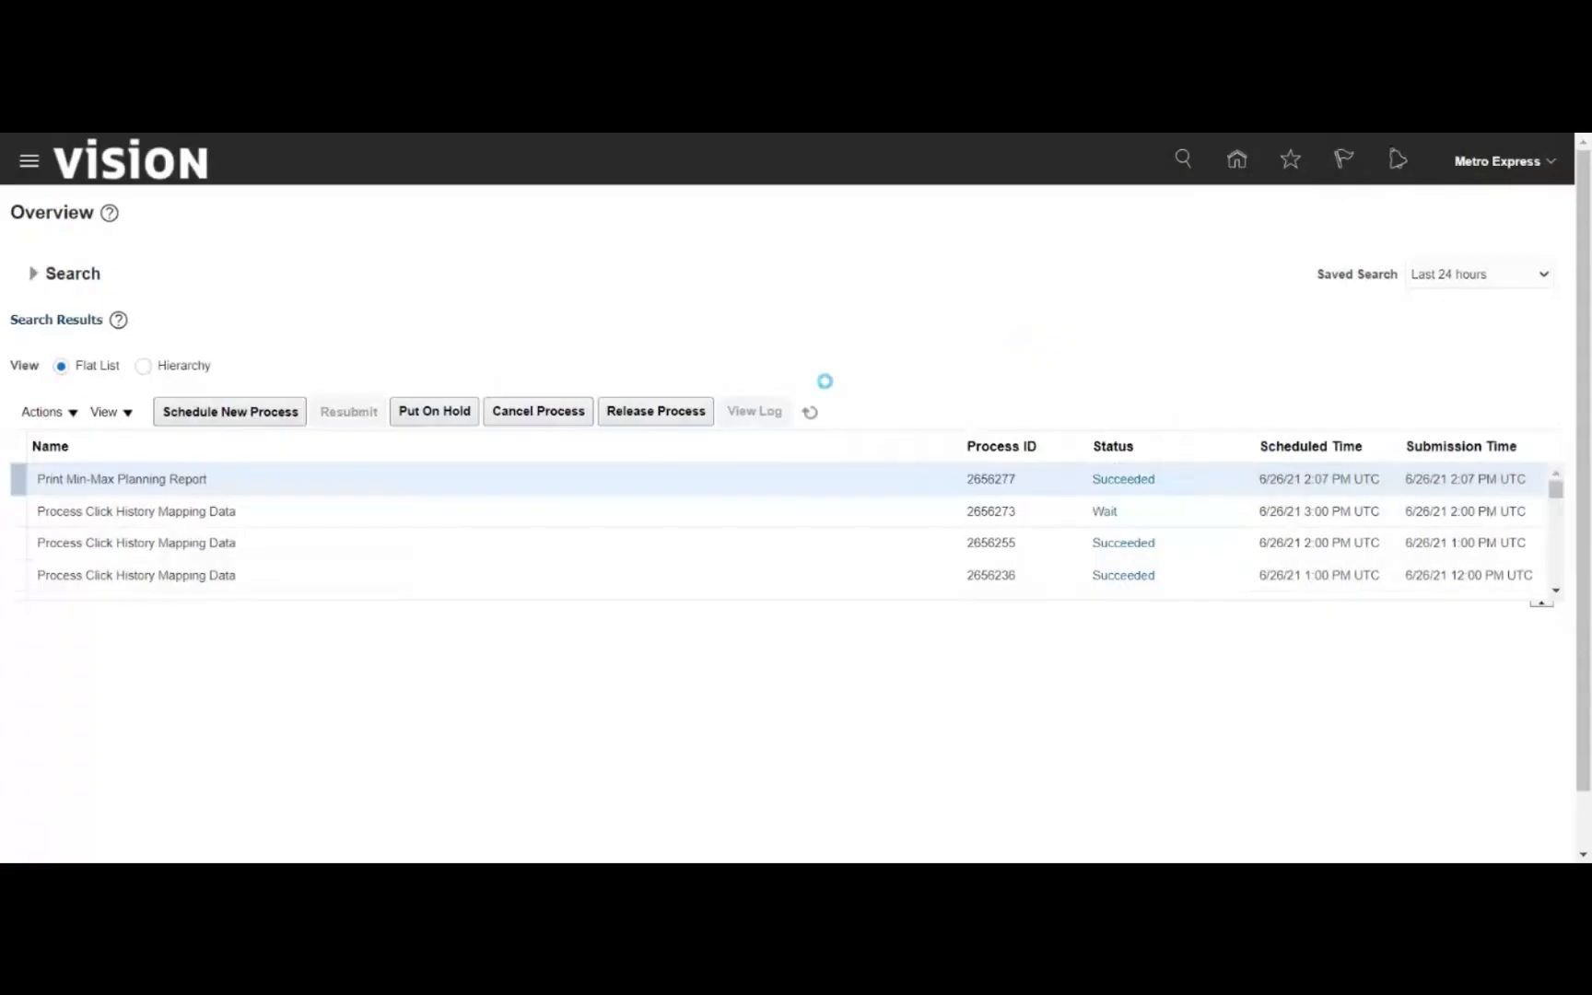
click(809, 414)
click(809, 416)
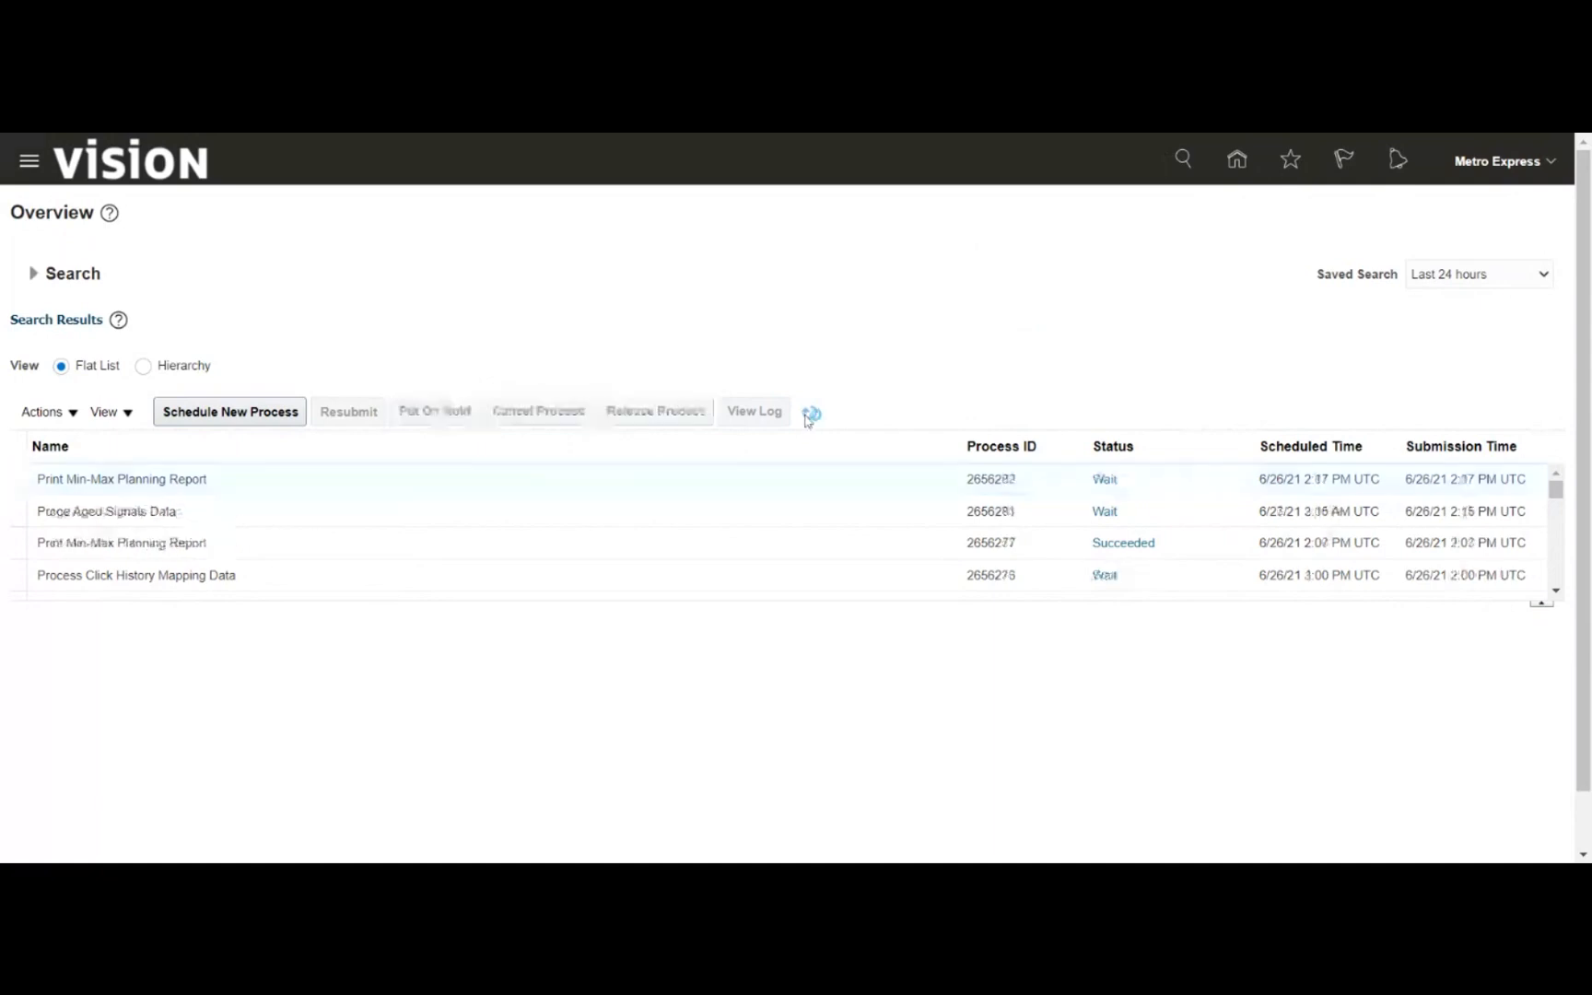
- Refresh the scheduled processes list until the newest Print Min-Max Planning Report run finishes
click(806, 419)
click(807, 419)
click(808, 416)
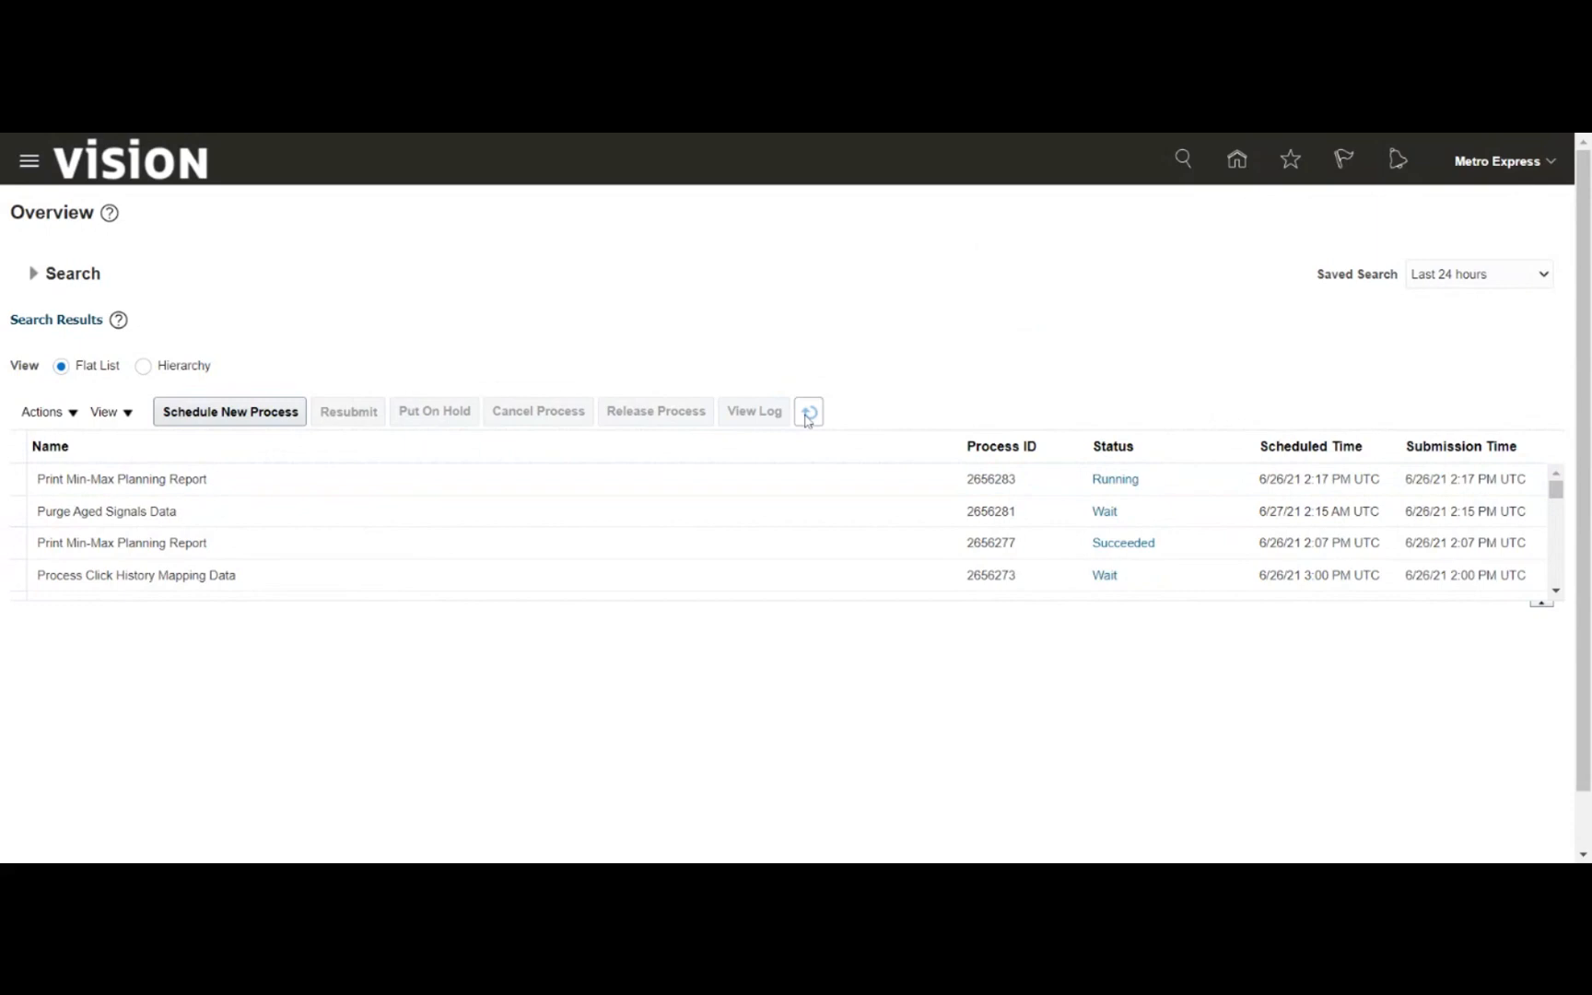
click(807, 419)
click(808, 418)
click(808, 418)
- Select the latest Print Min-Max Planning Report run and republish its output to view the report
click(576, 466)
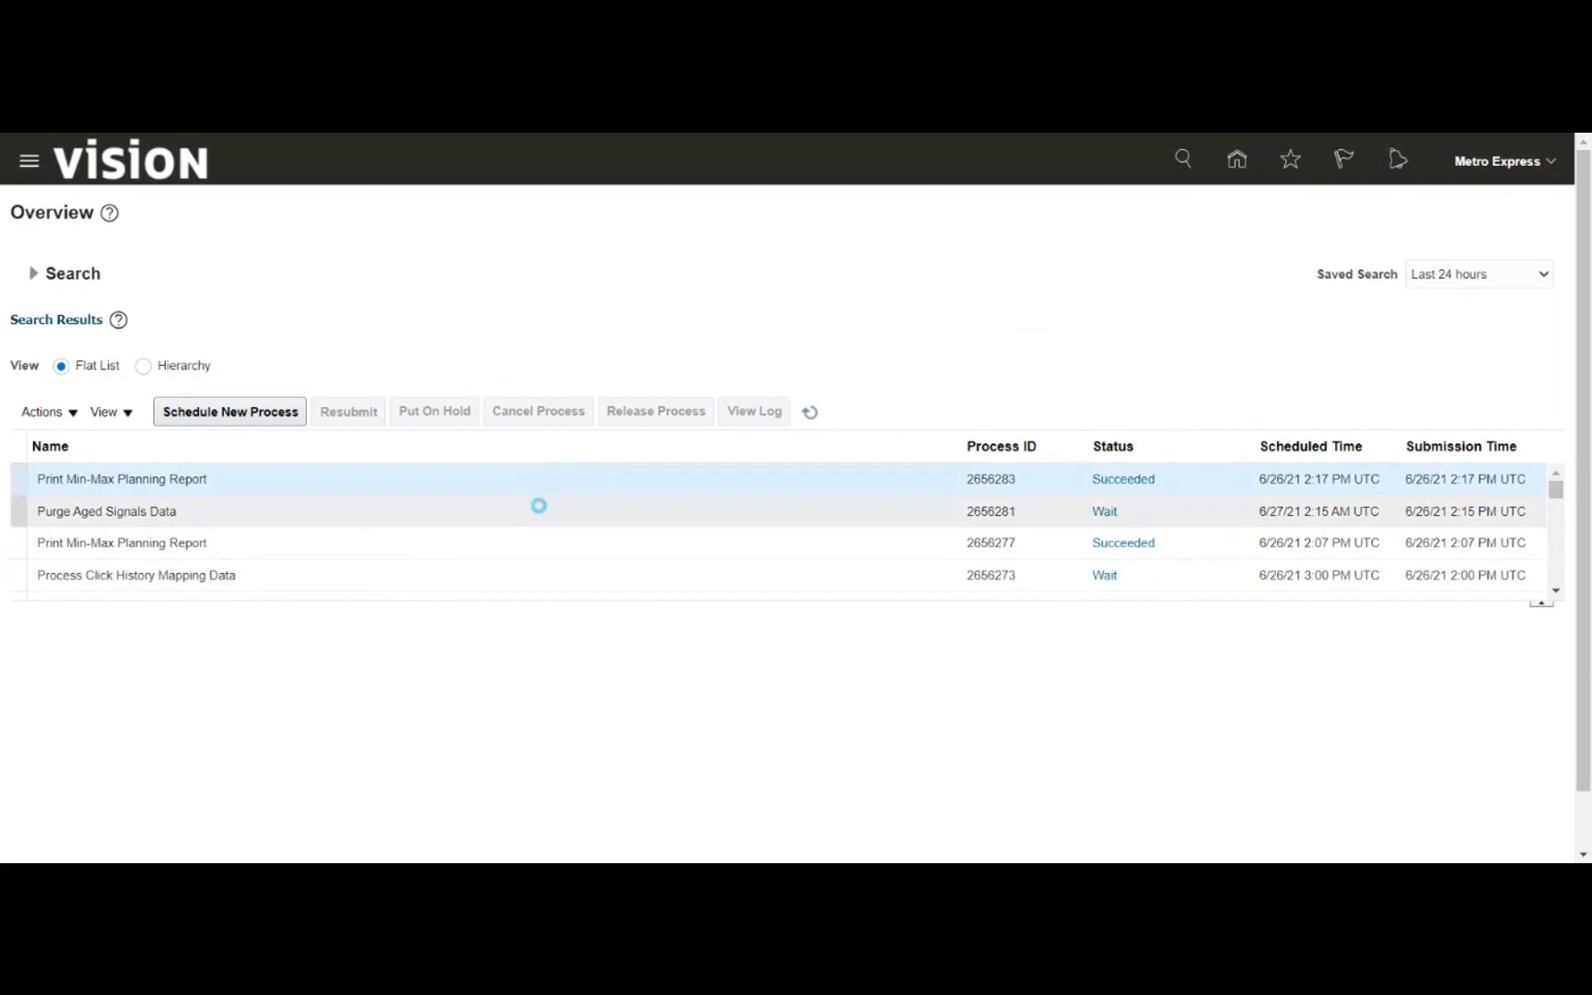
scroll(1077, 497, down, 5)
scroll(1578, 257, down, 1)
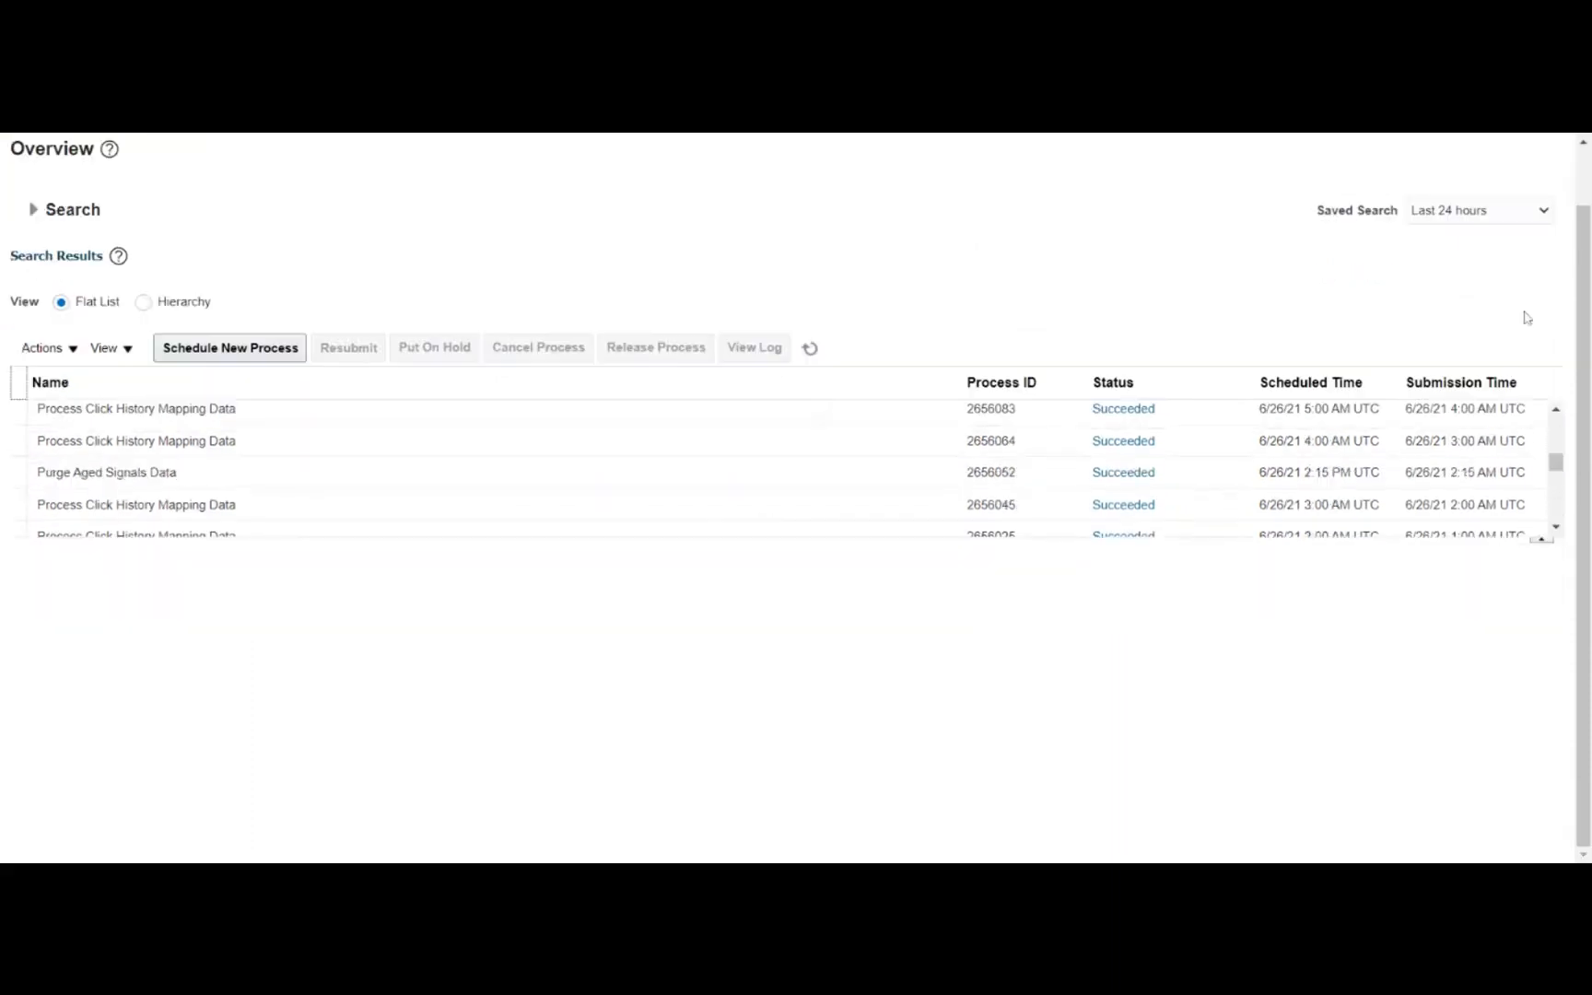
scroll(1265, 522, up, 6)
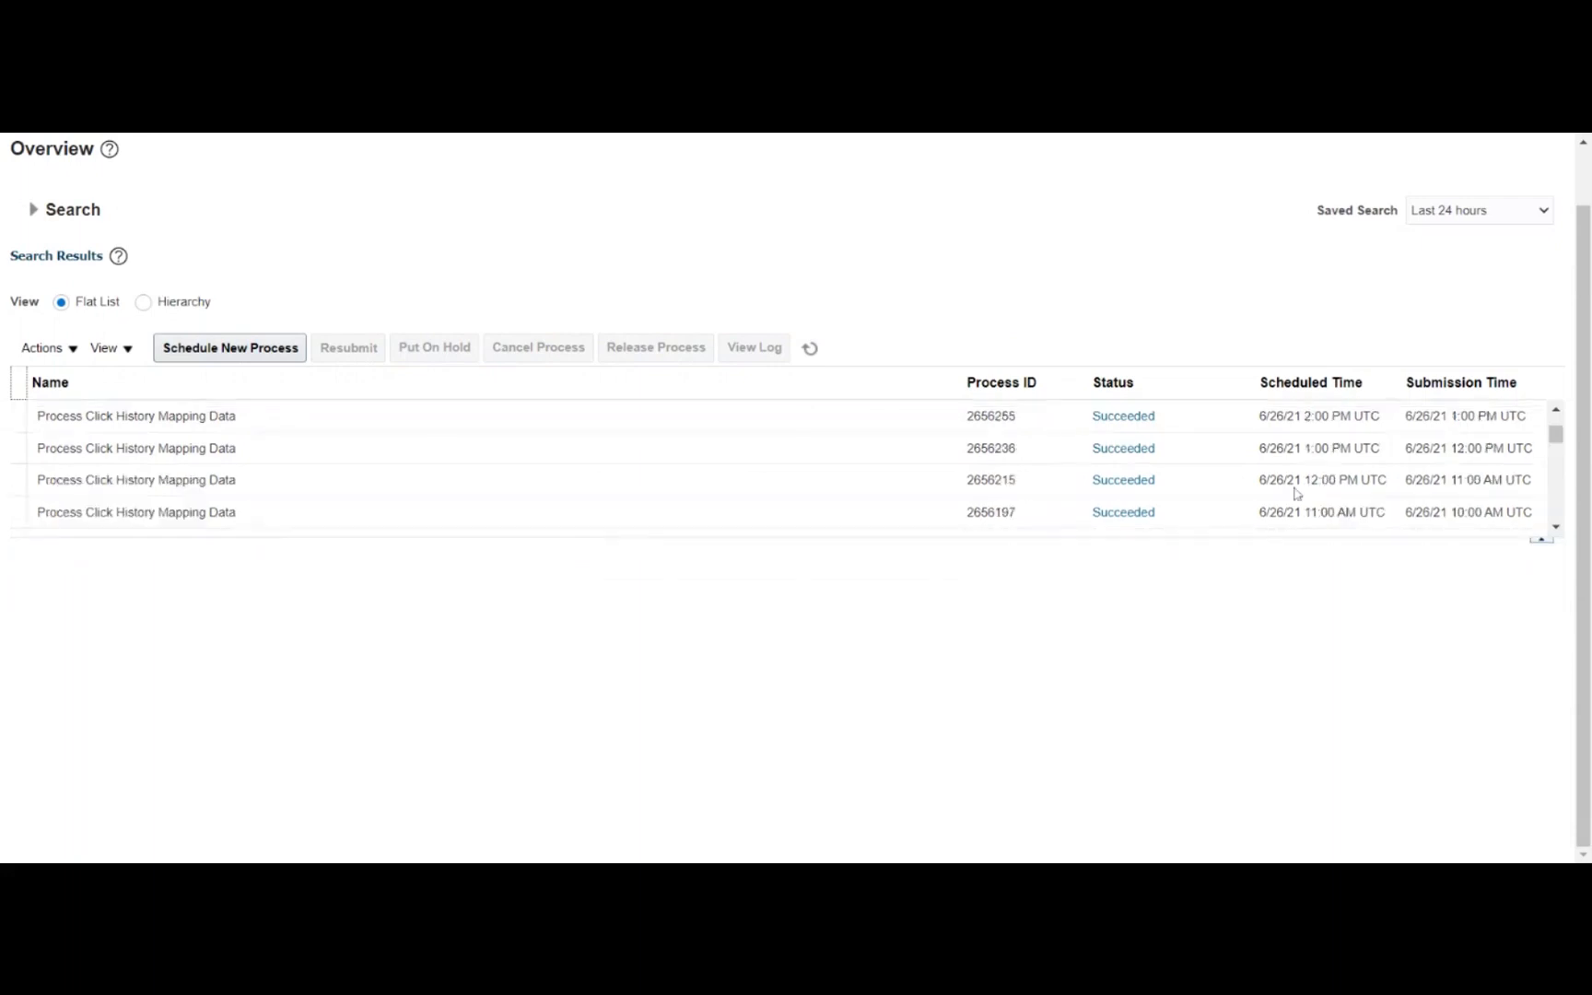
click(331, 475)
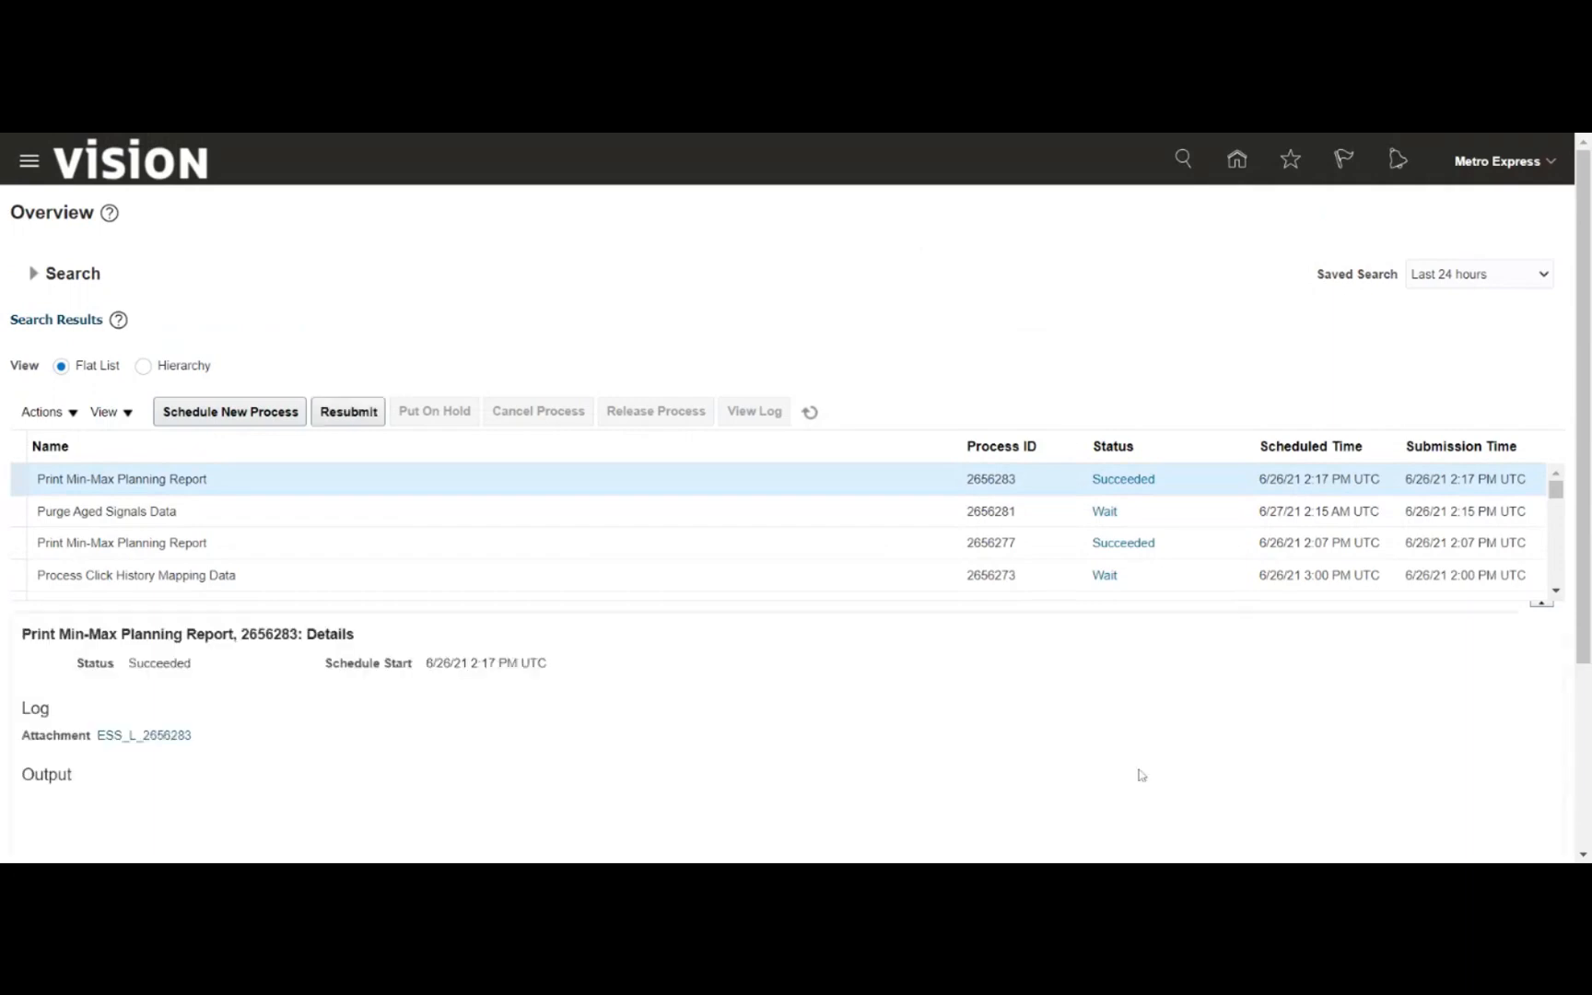
drag(1586, 652, 1580, 743)
click(365, 746)
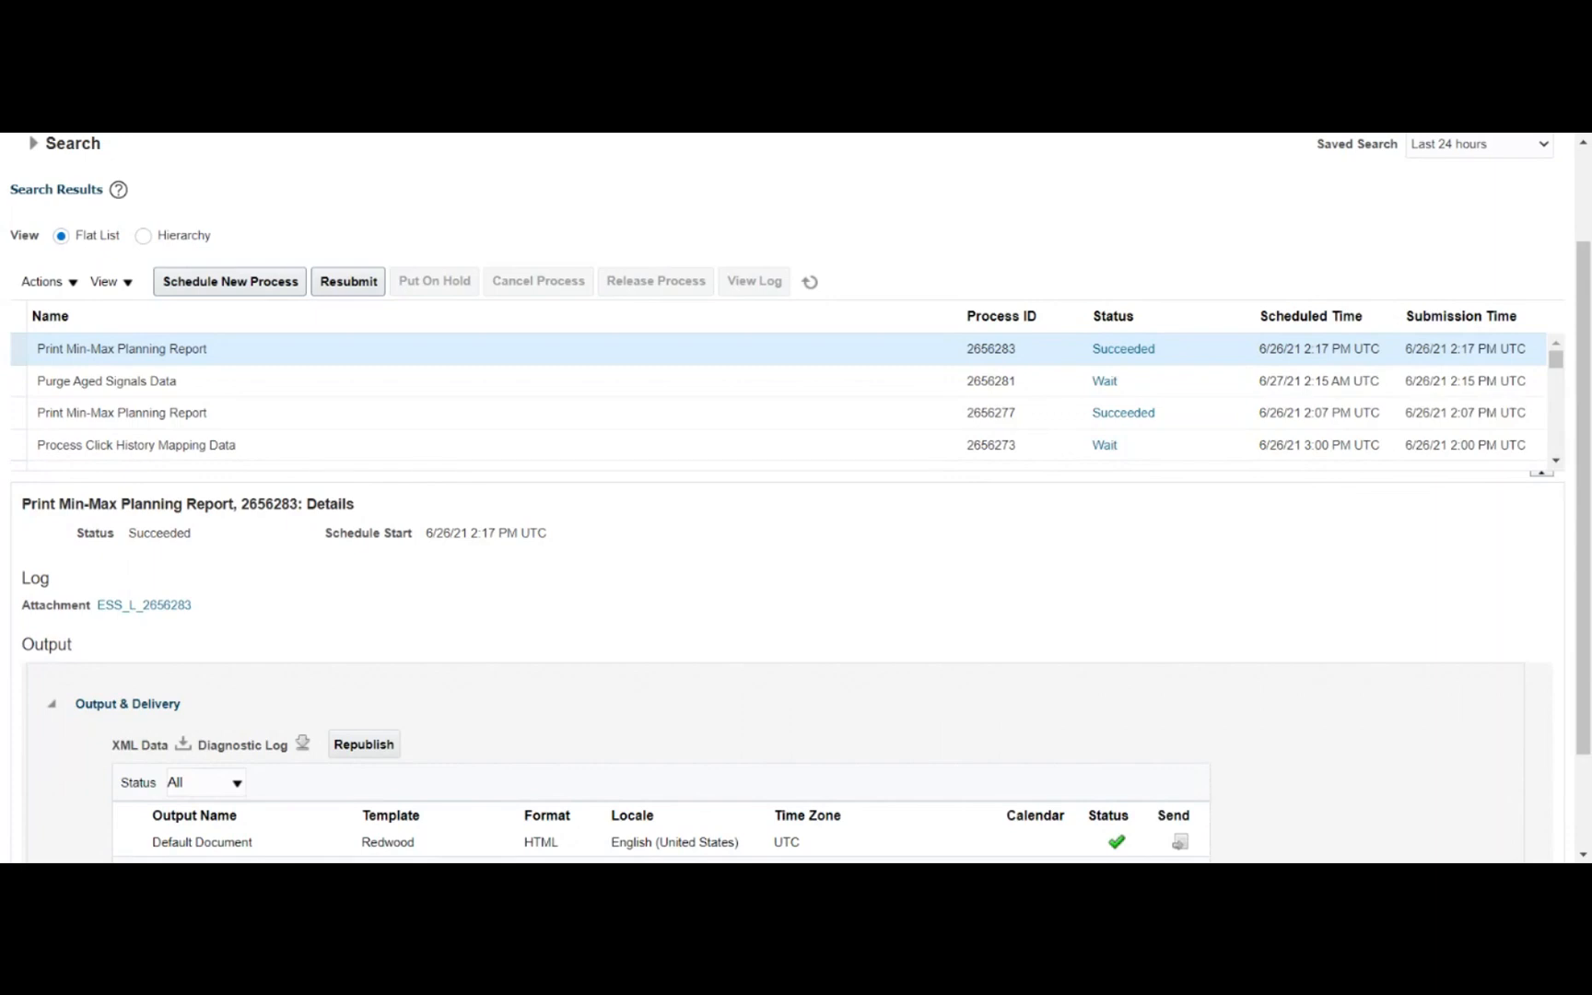
- Return to the home page and open the search page of Setup and Maintenance
scroll(899, 501, up, 3)
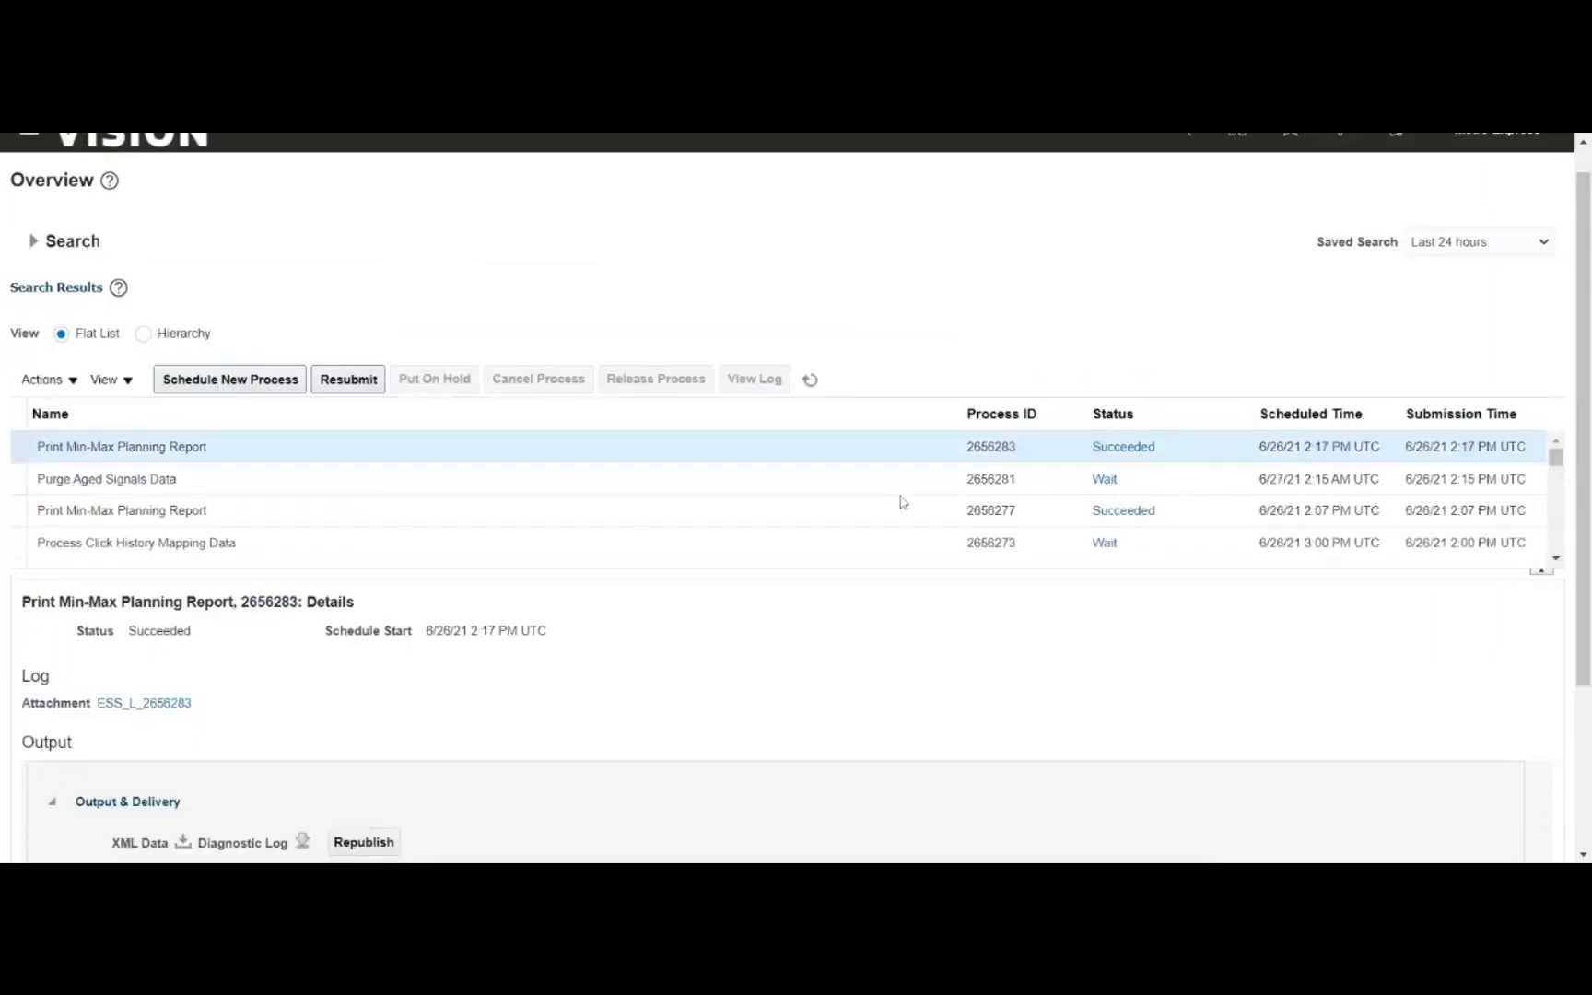
click(1235, 159)
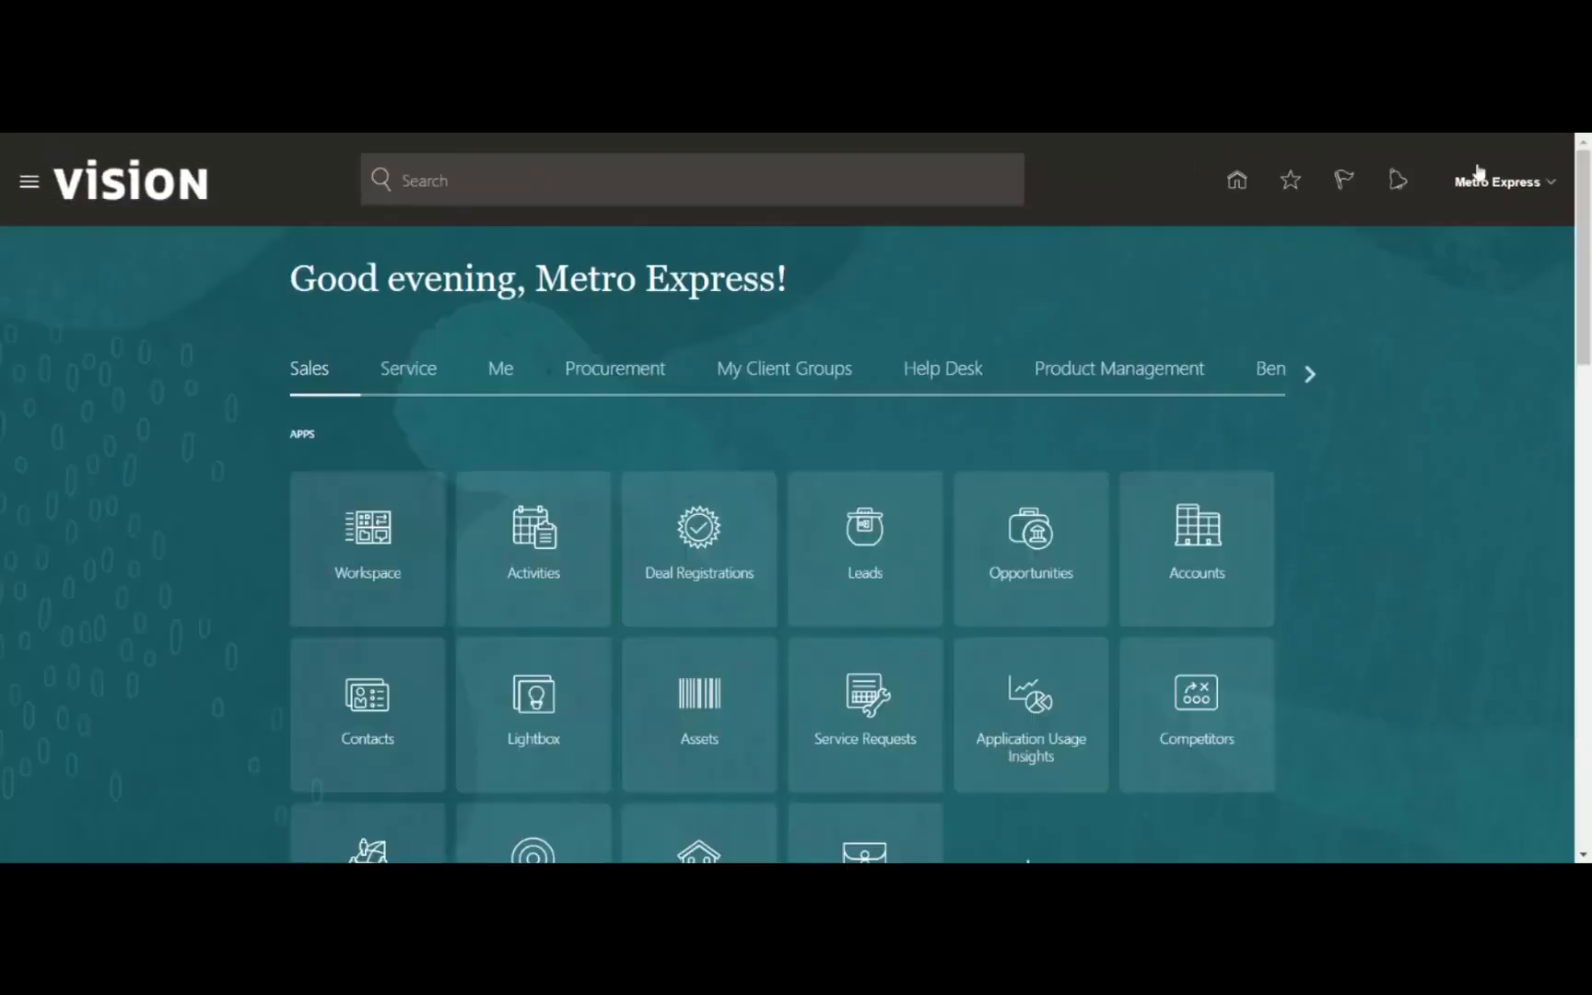
click(1549, 184)
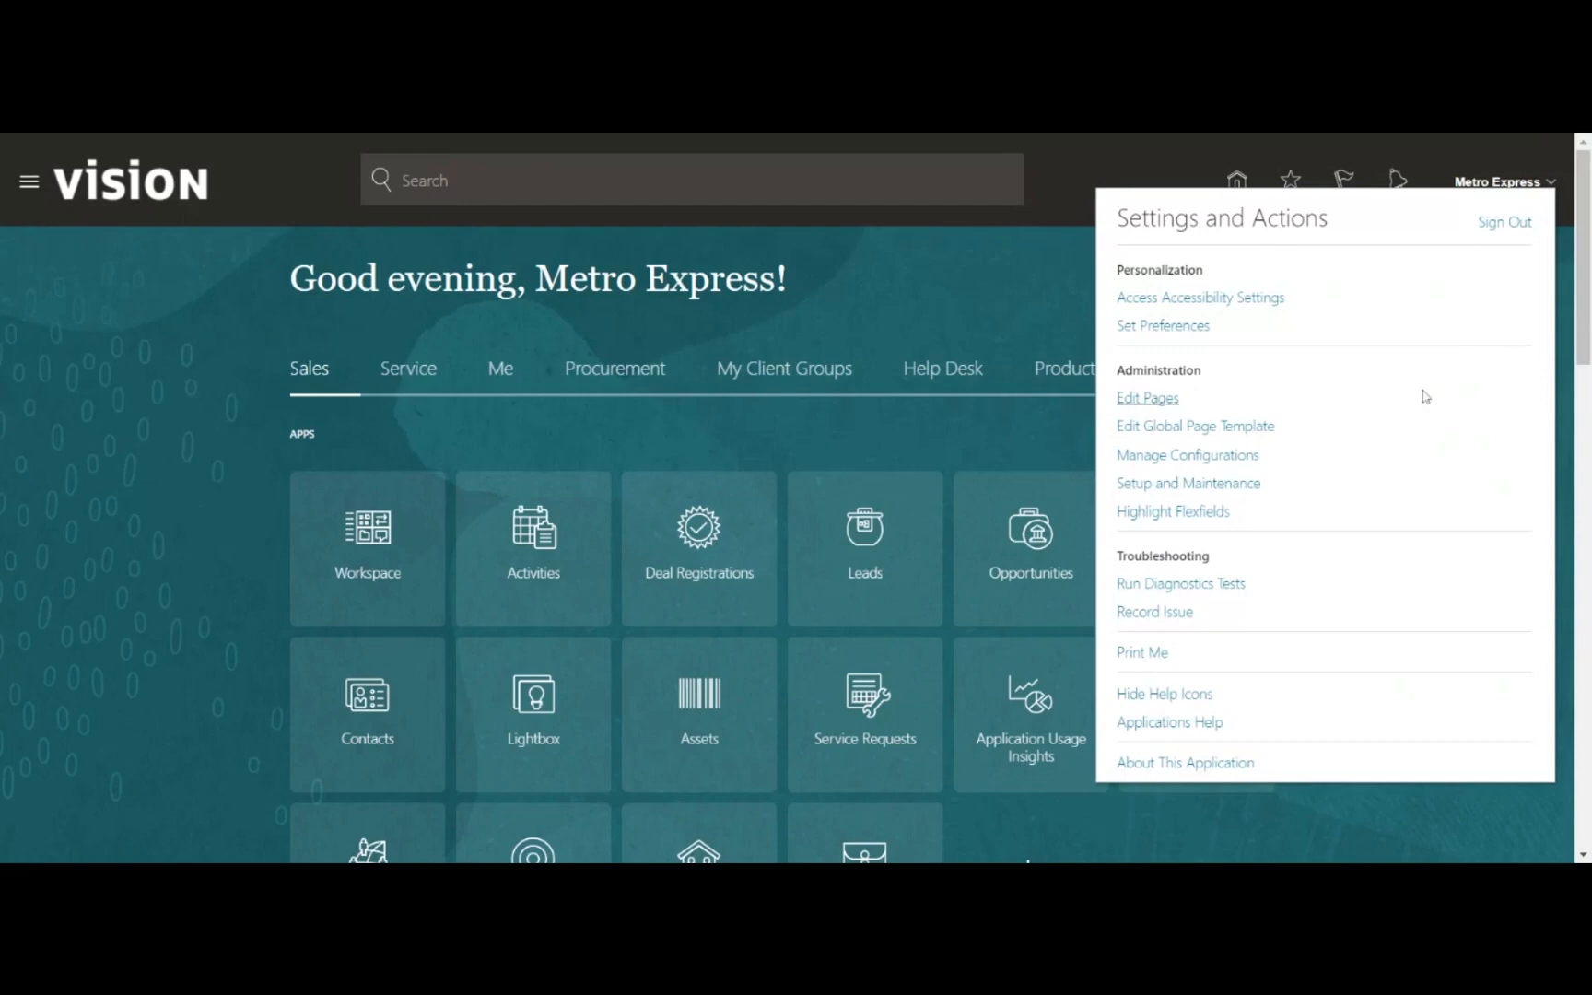
click(1132, 488)
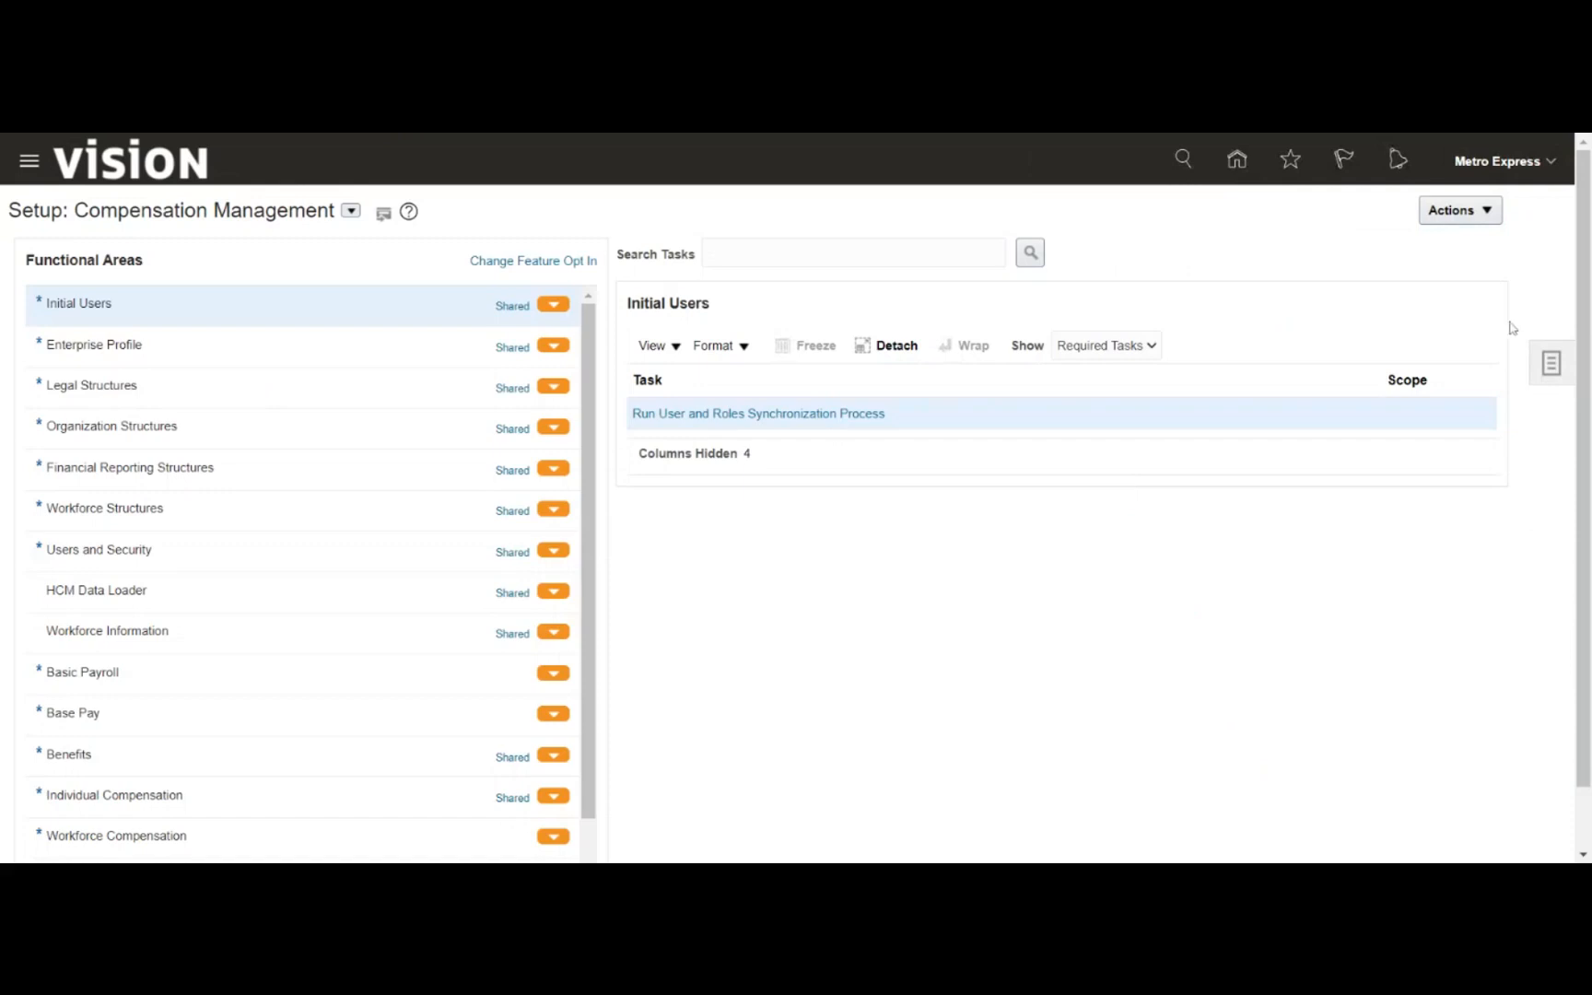
click(1550, 363)
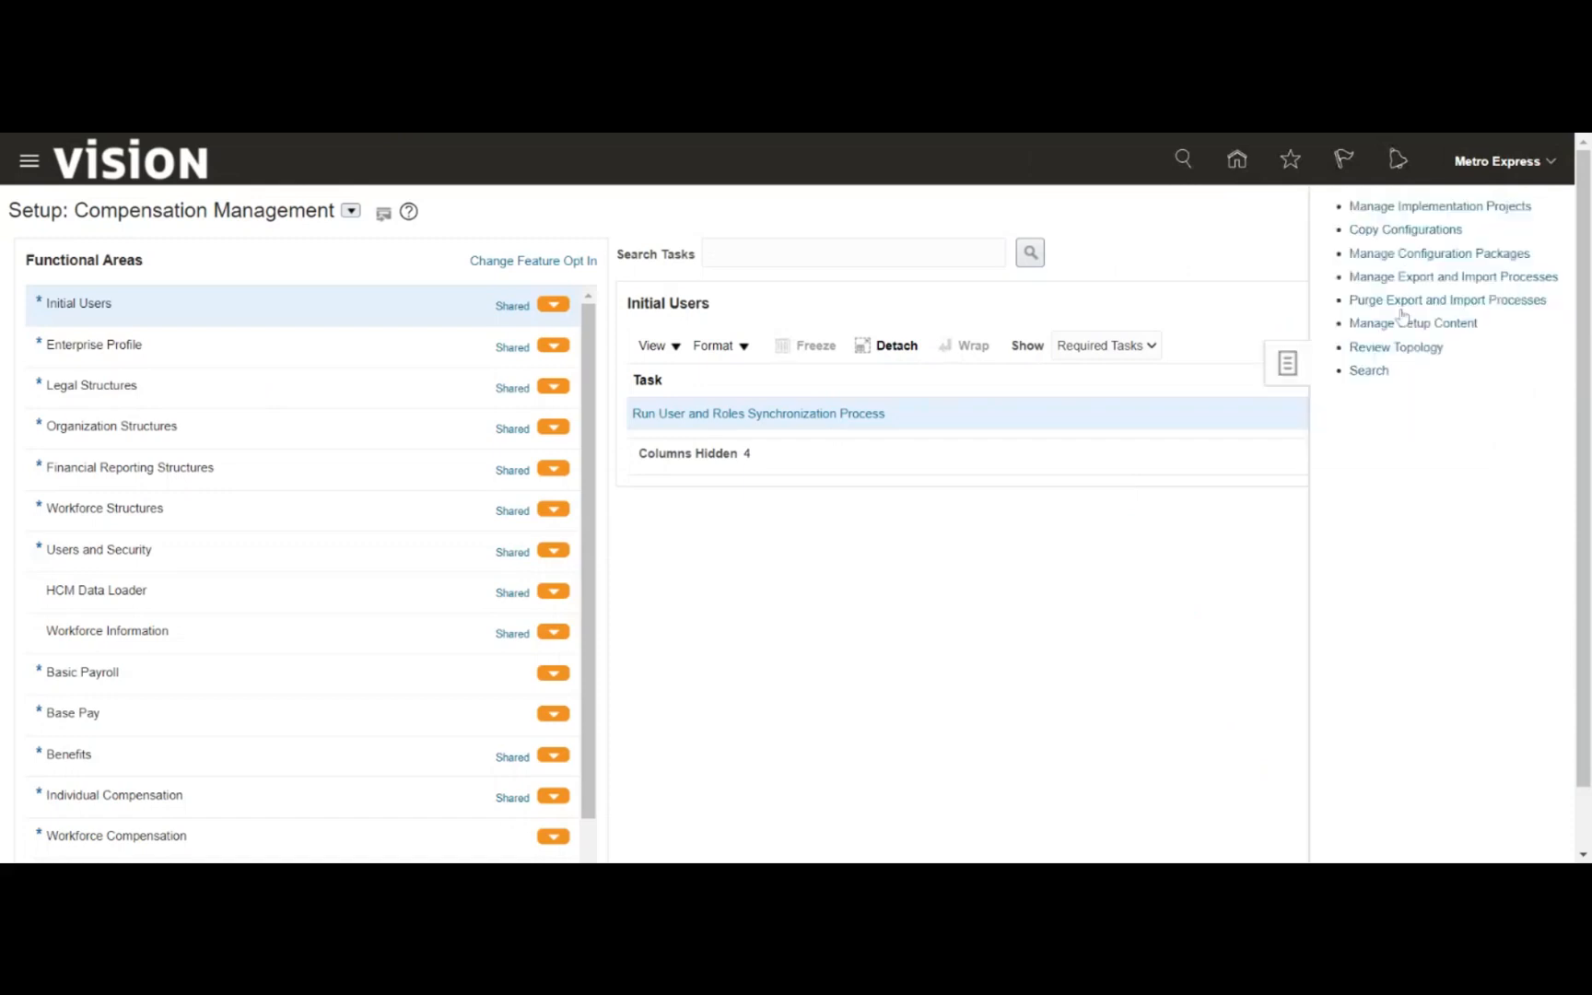
click(1380, 373)
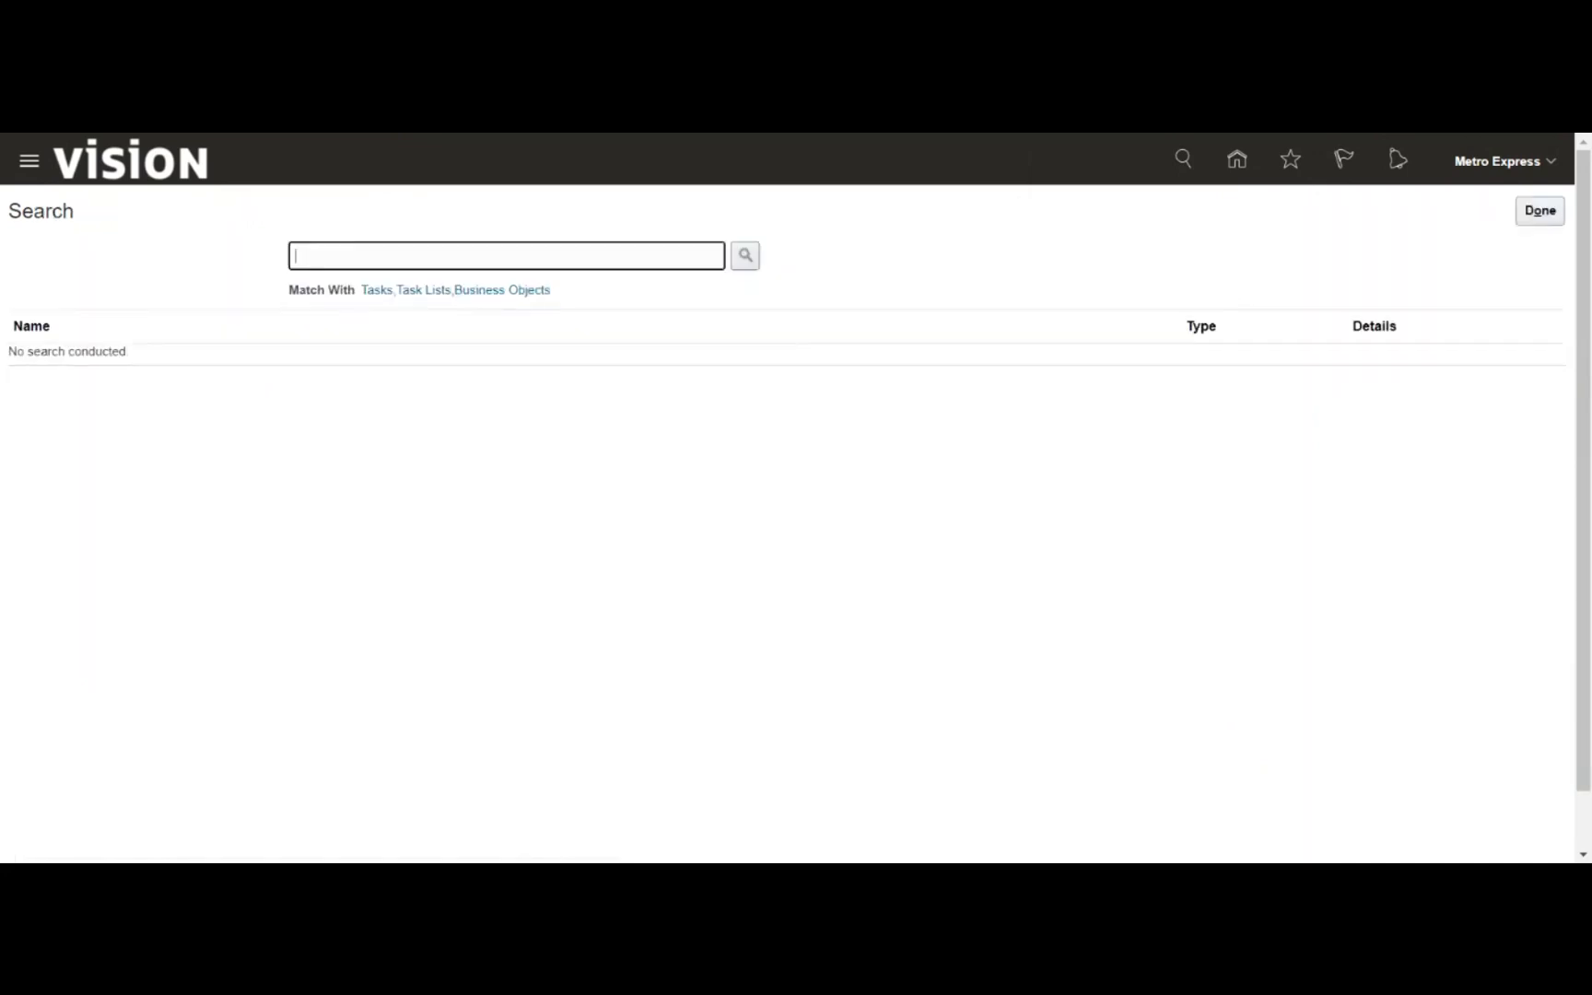
- Search for "subinv" and open the Manage Subinventories and Locators task through the Subinventory business object
text(subinv)
key(Return)
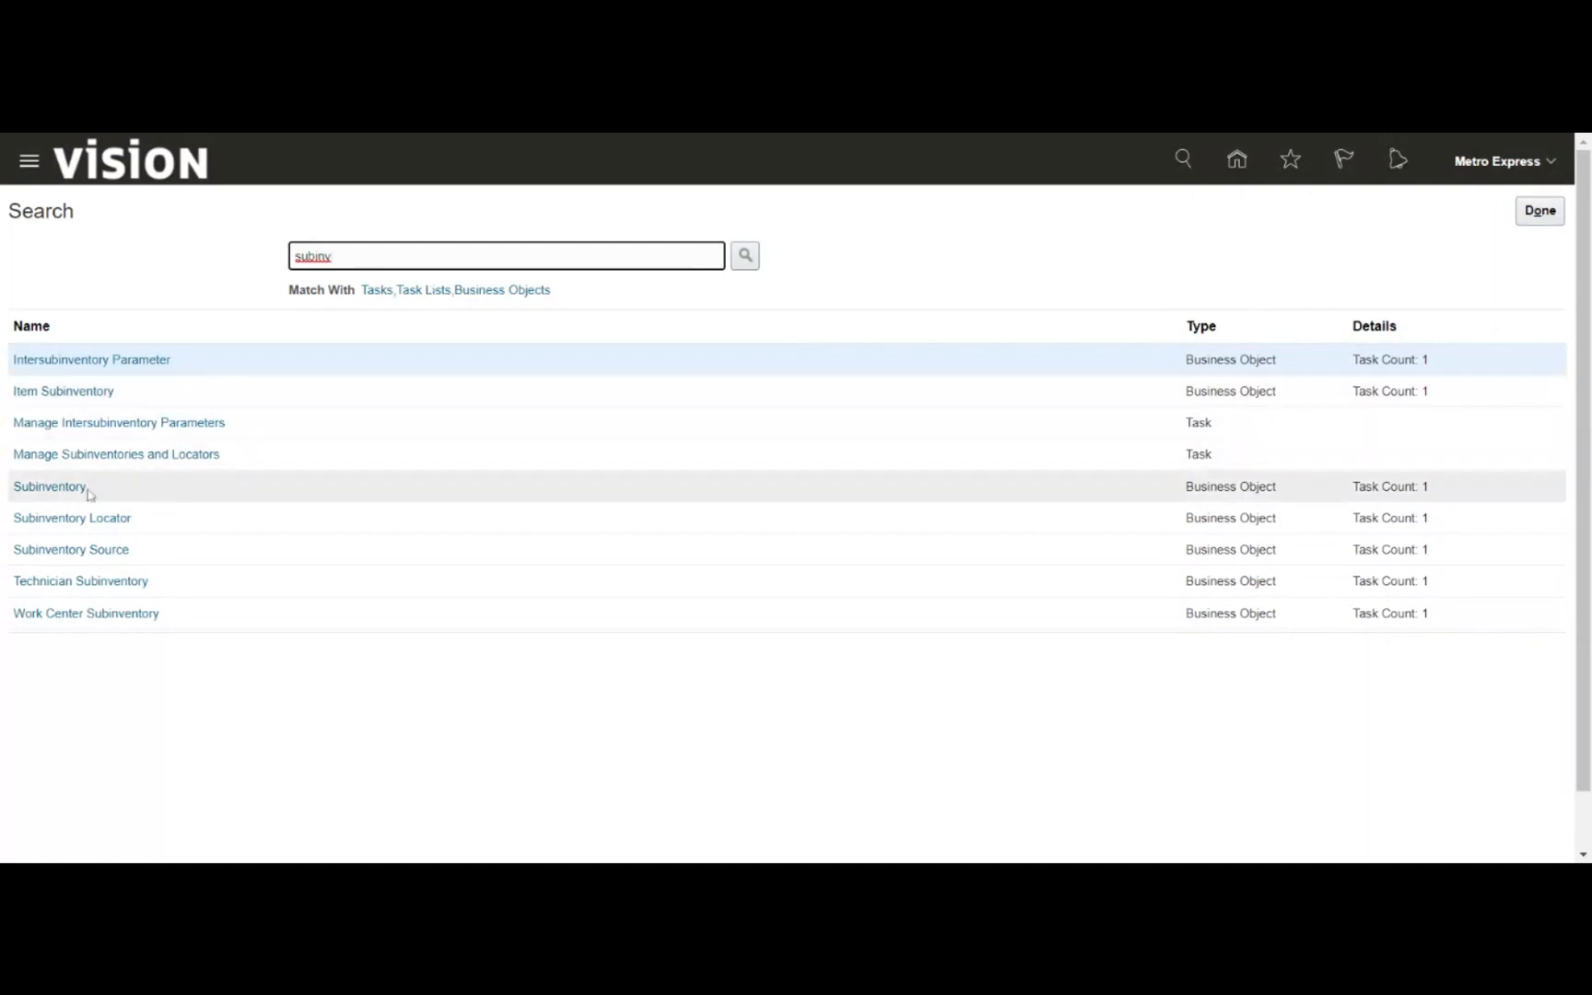
click(56, 486)
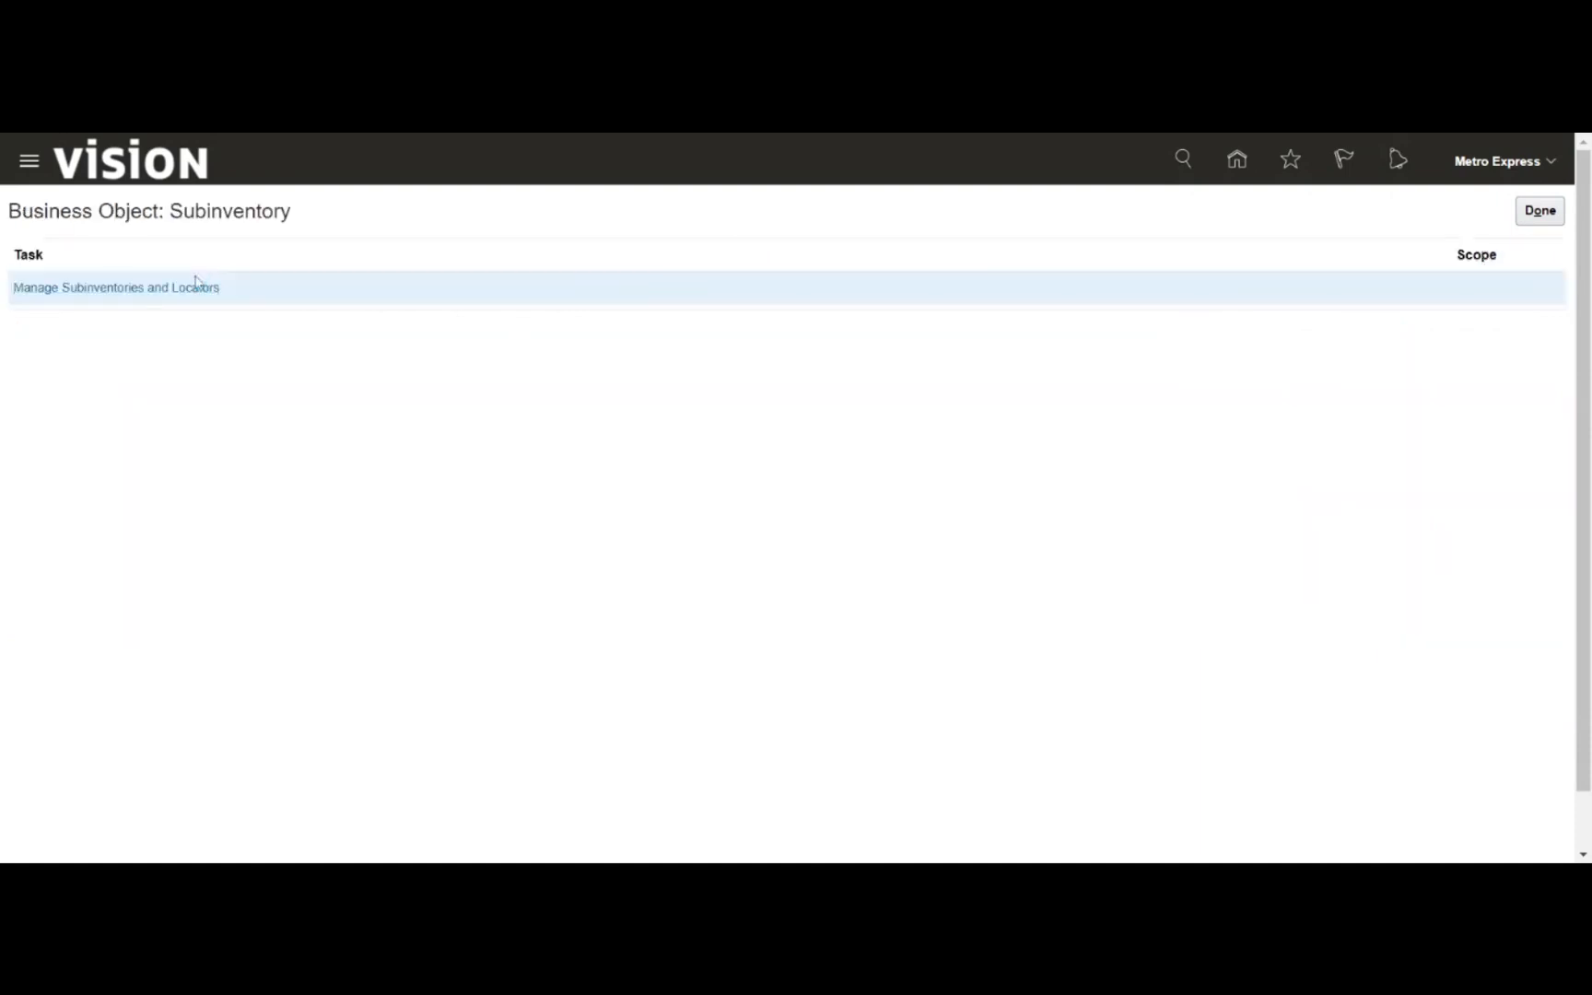
click(172, 289)
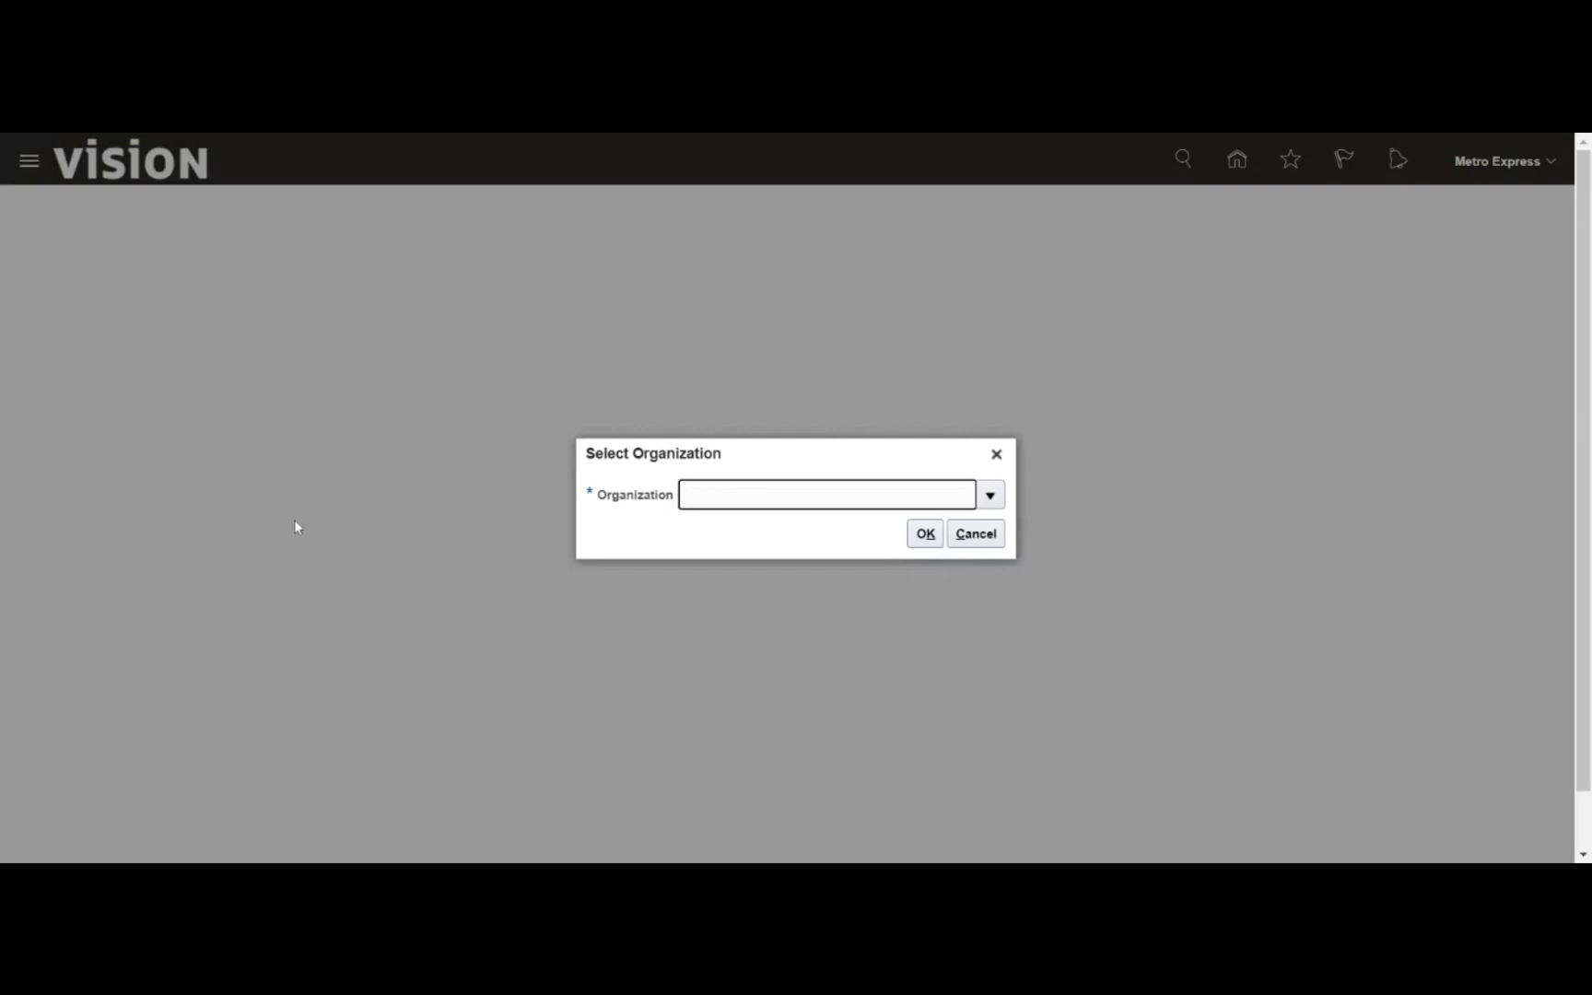
- Find and choose MAUR_PLANNING as the organization to display its subinventories
click(991, 496)
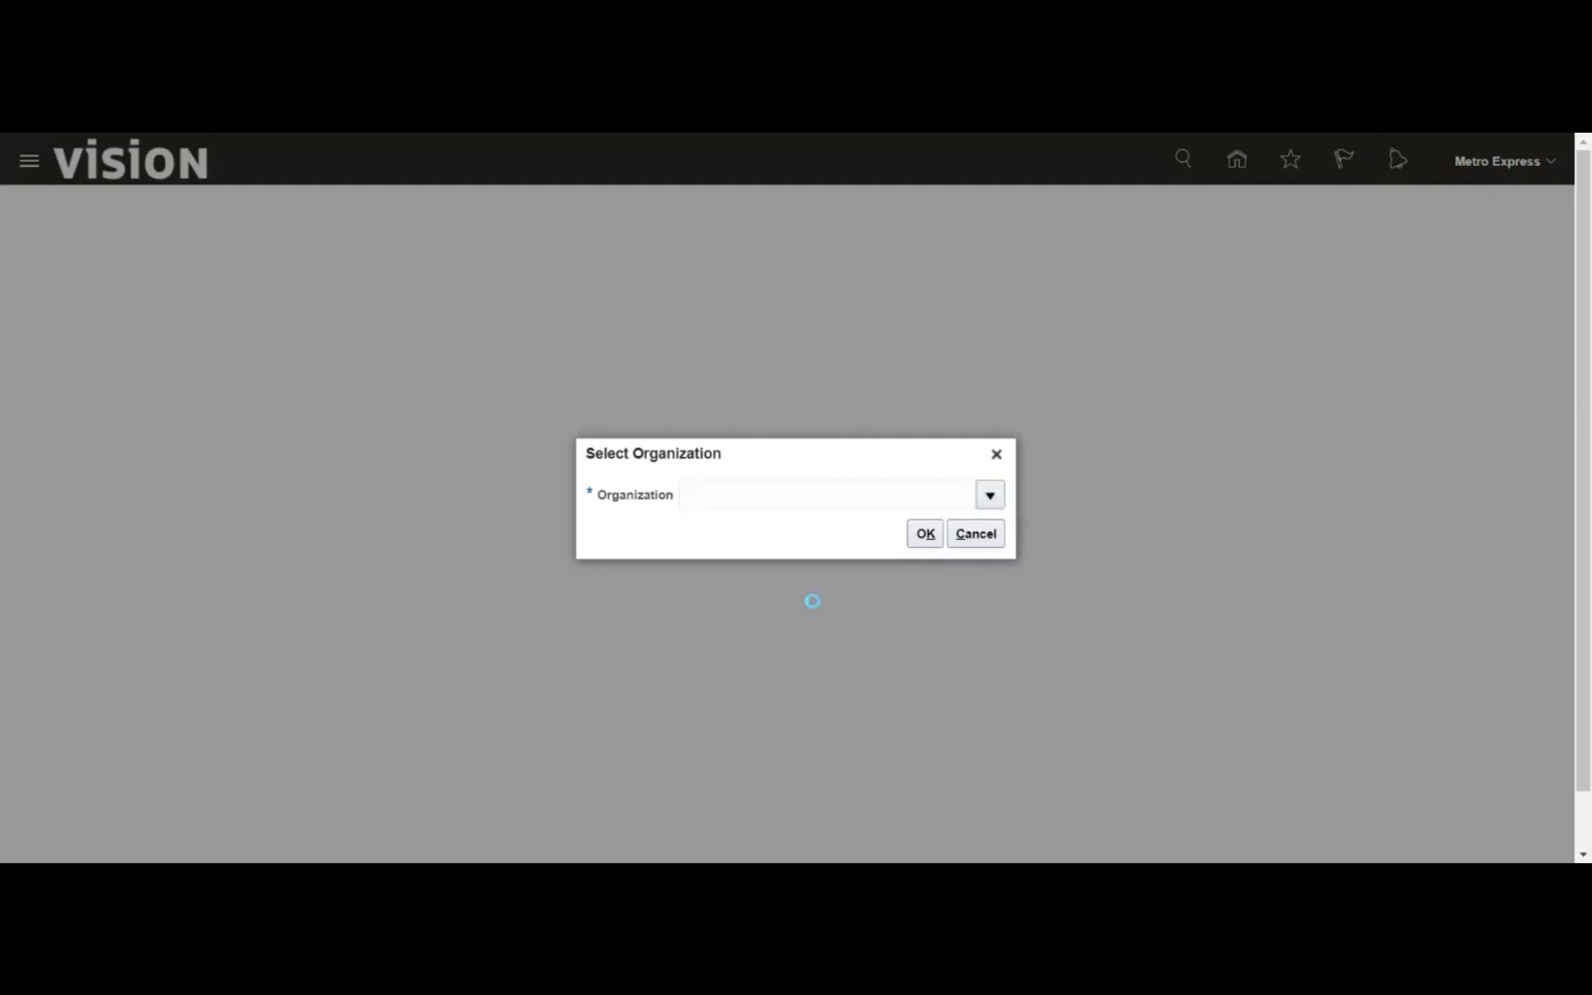
scroll(1343, 446, down, 1)
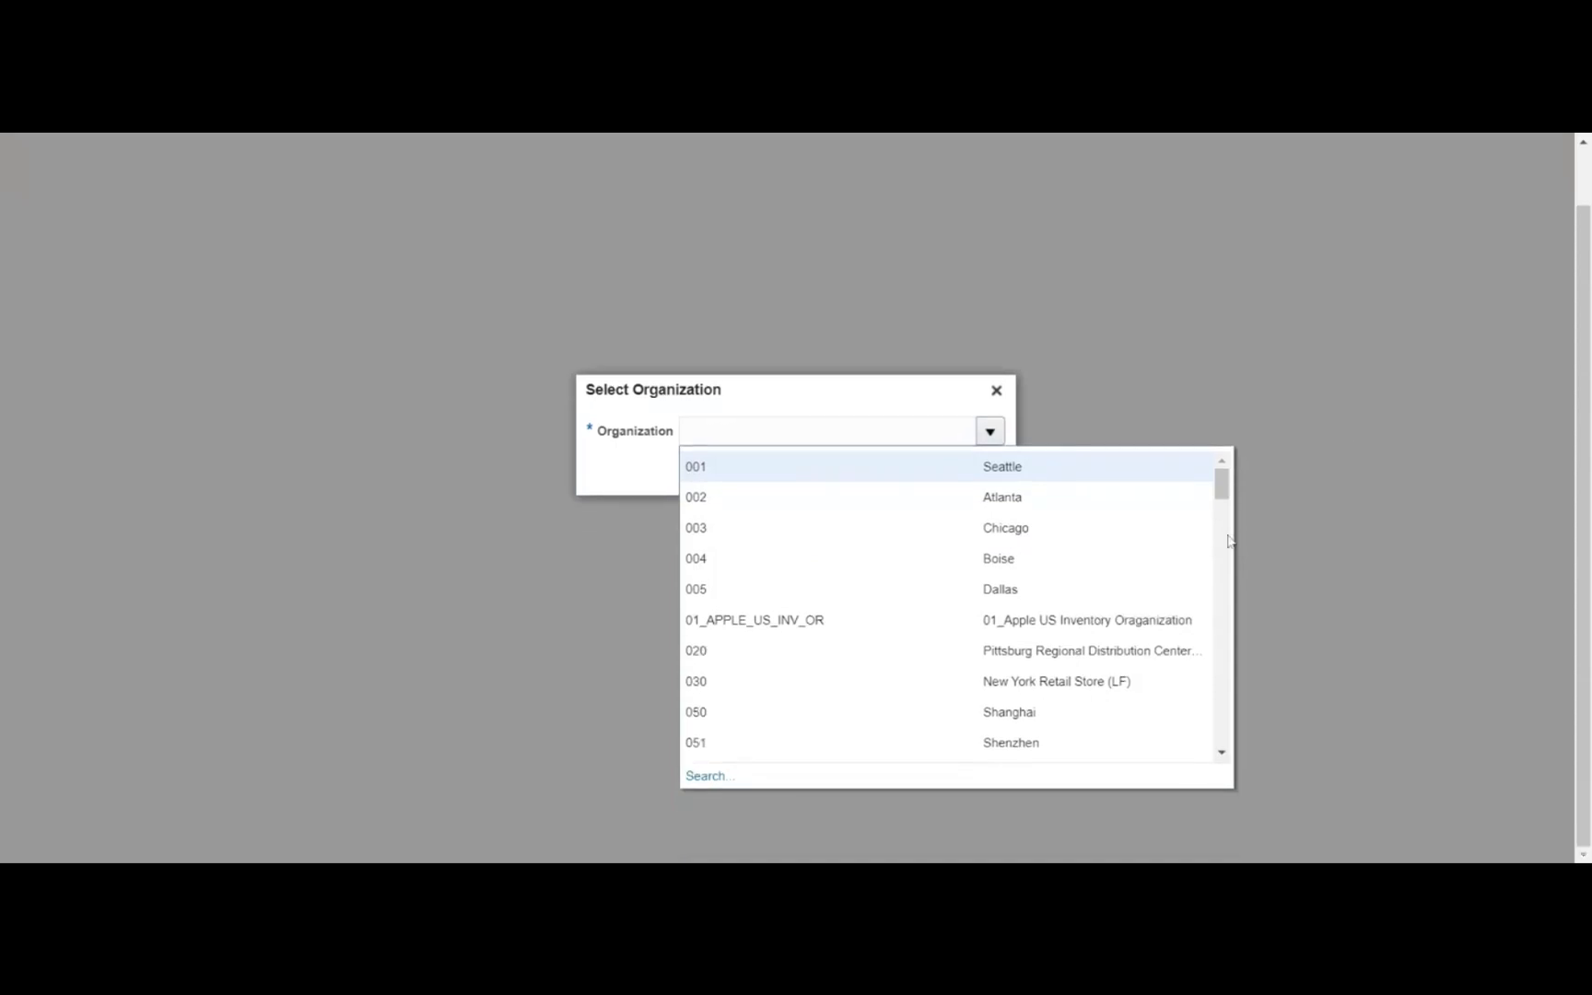
click(705, 776)
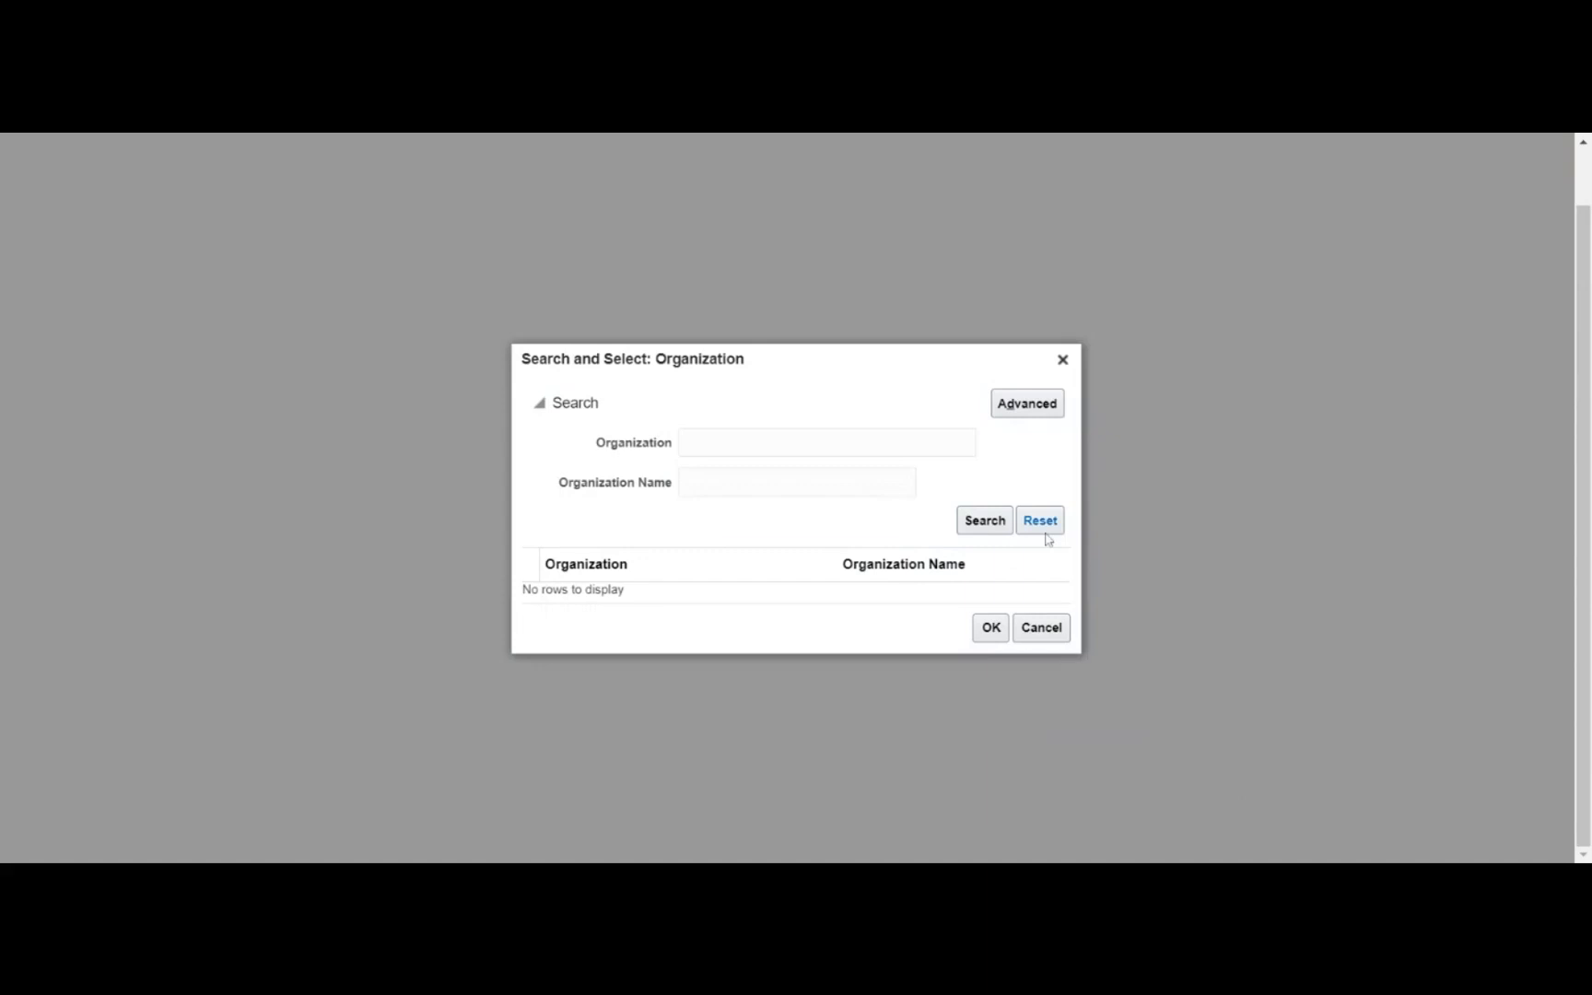
click(983, 520)
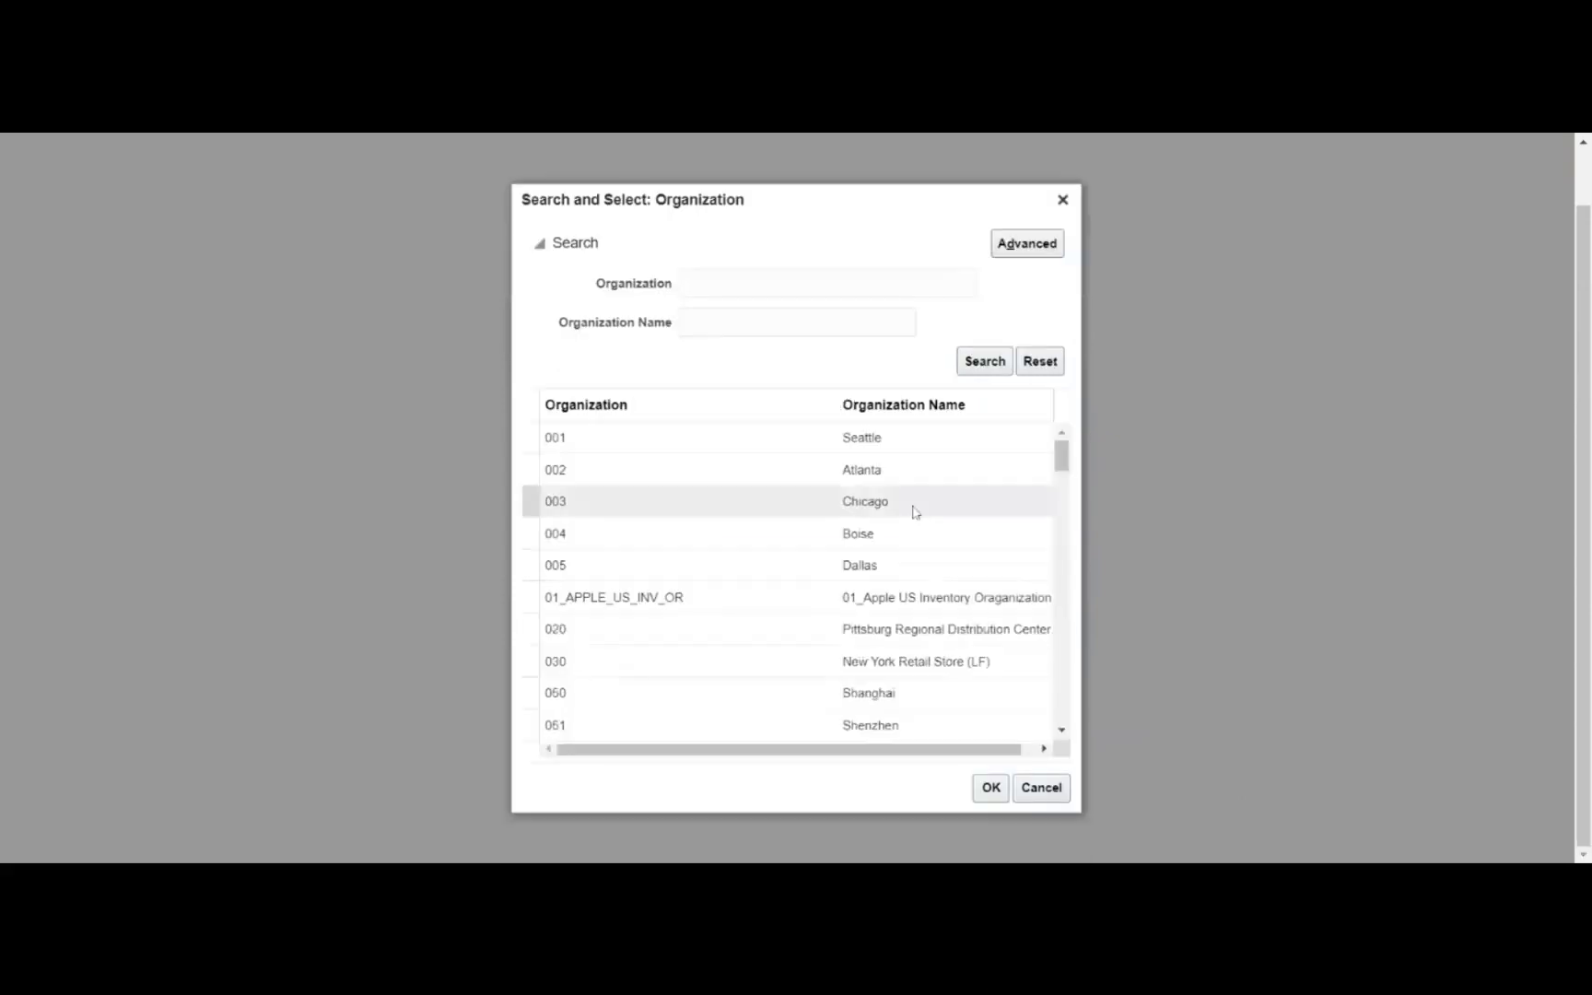
scroll(782, 526, down, 5)
scroll(781, 520, down, 3)
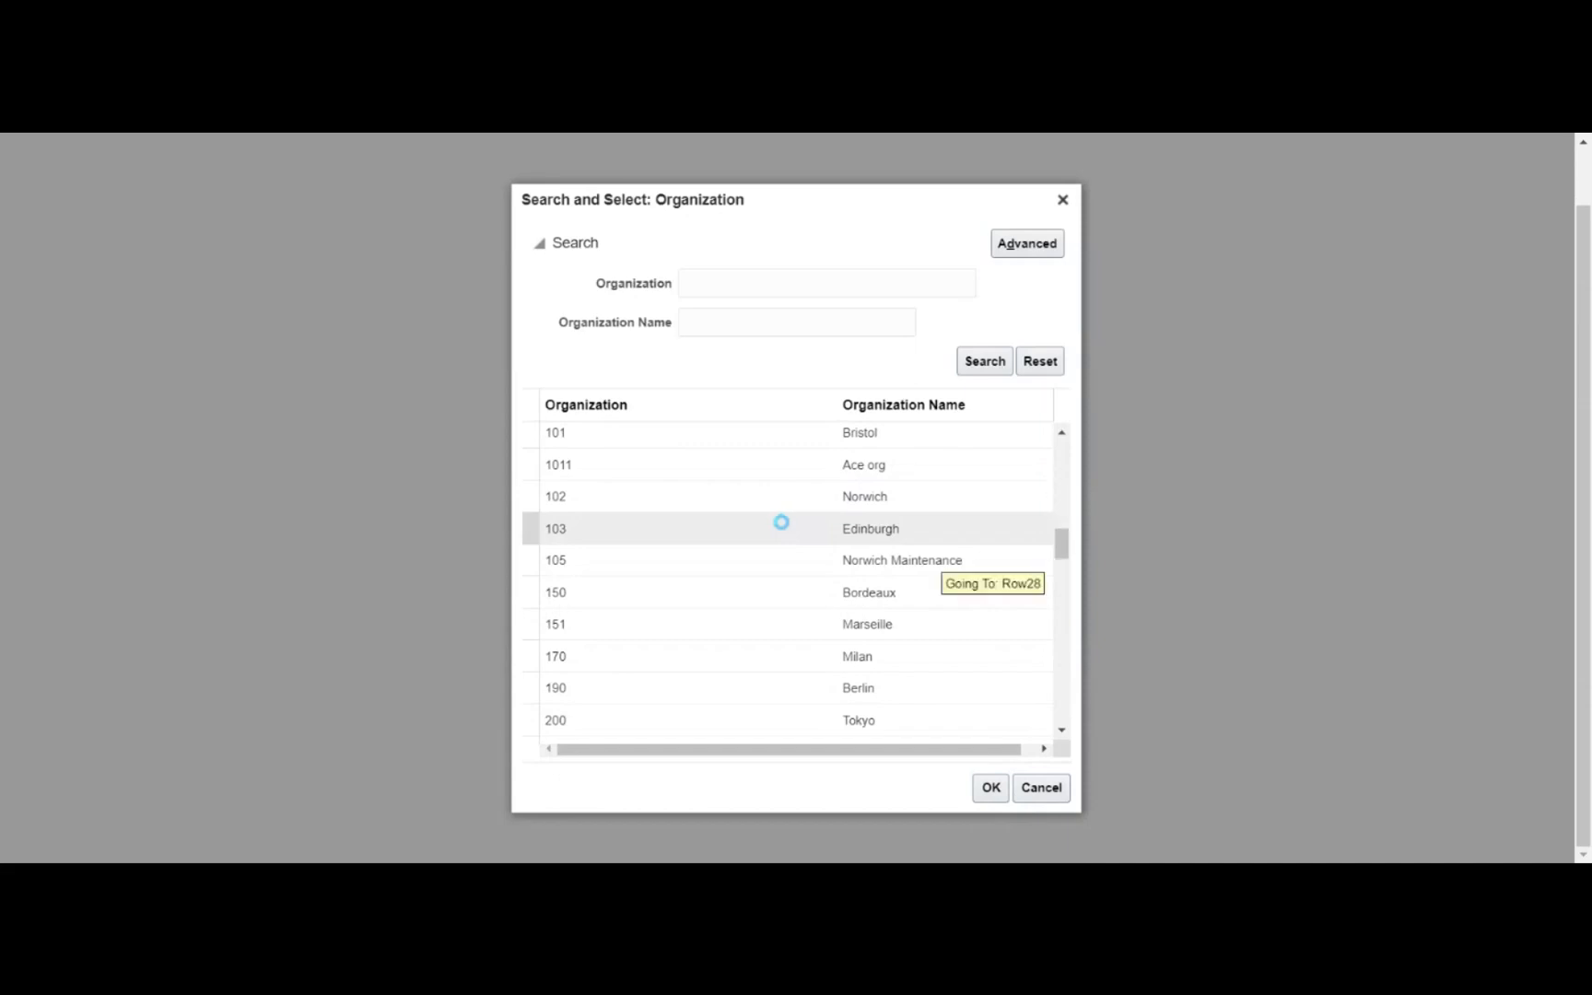
scroll(784, 528, down, 8)
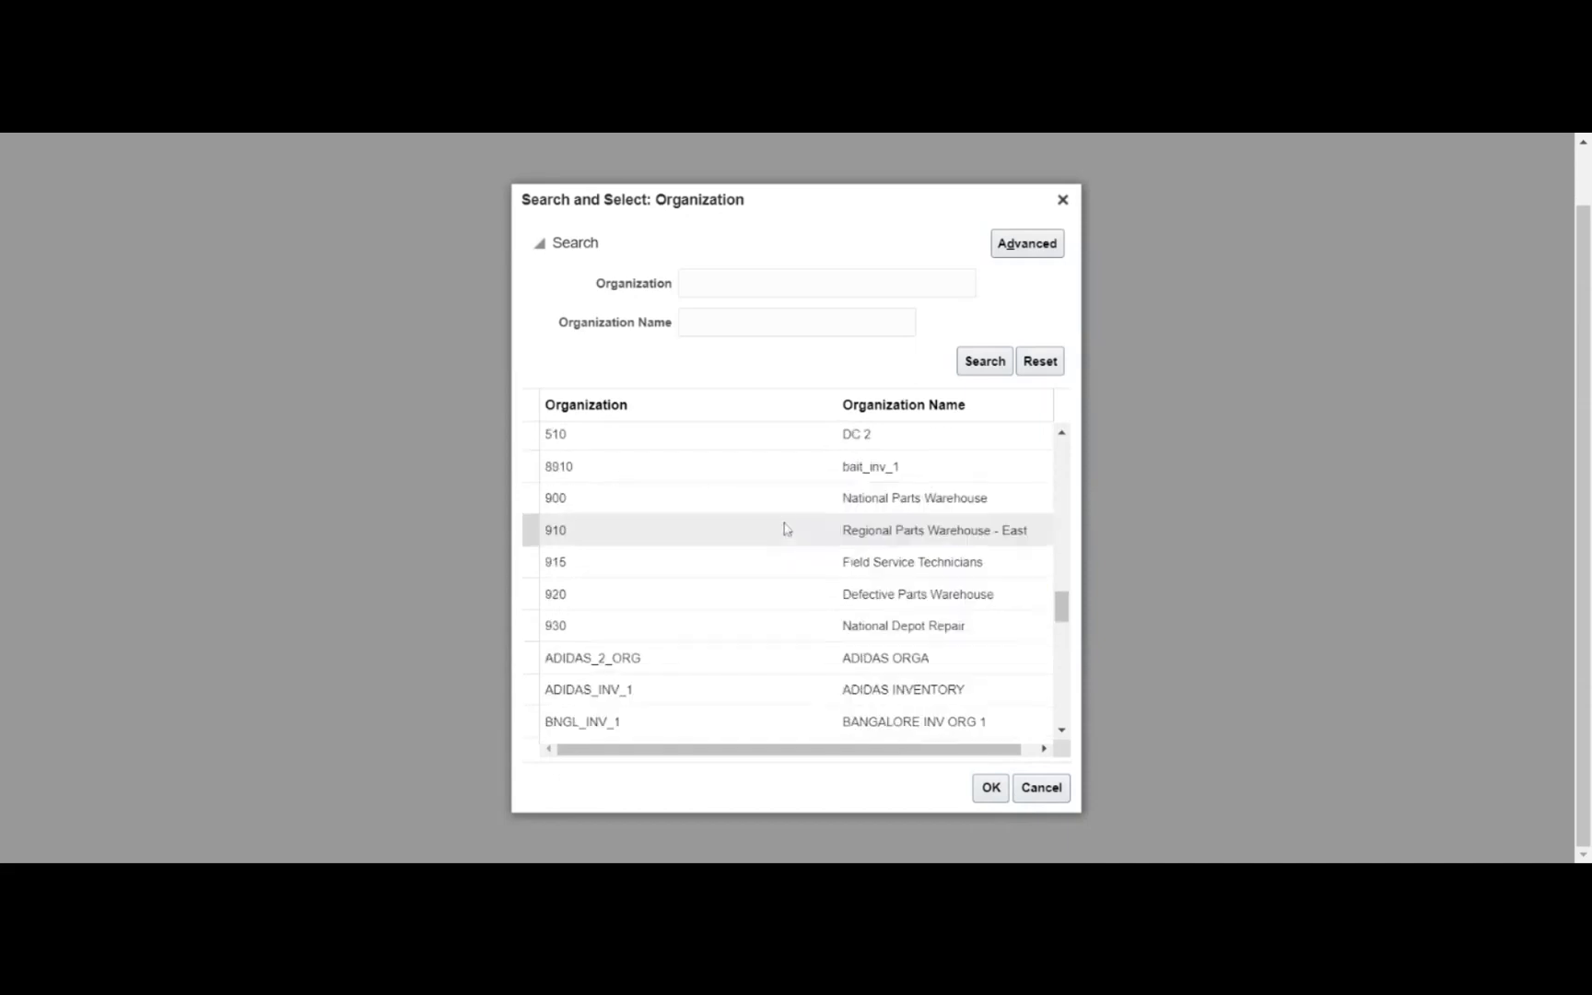
scroll(784, 527, down, 5)
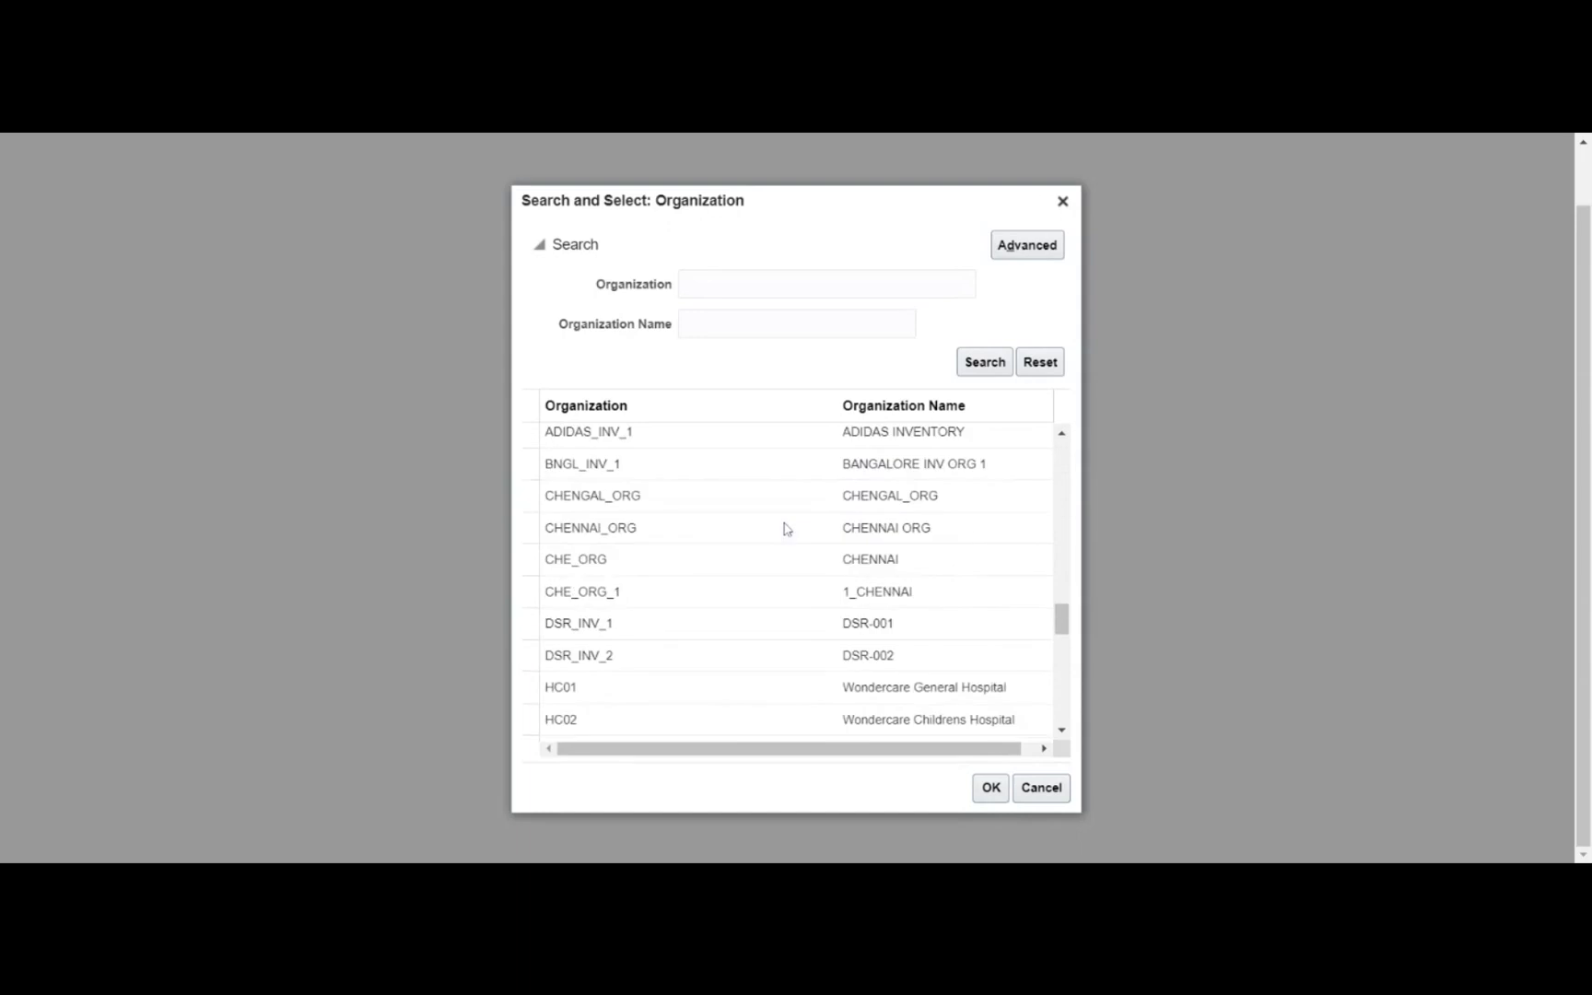
scroll(762, 541, down, 3)
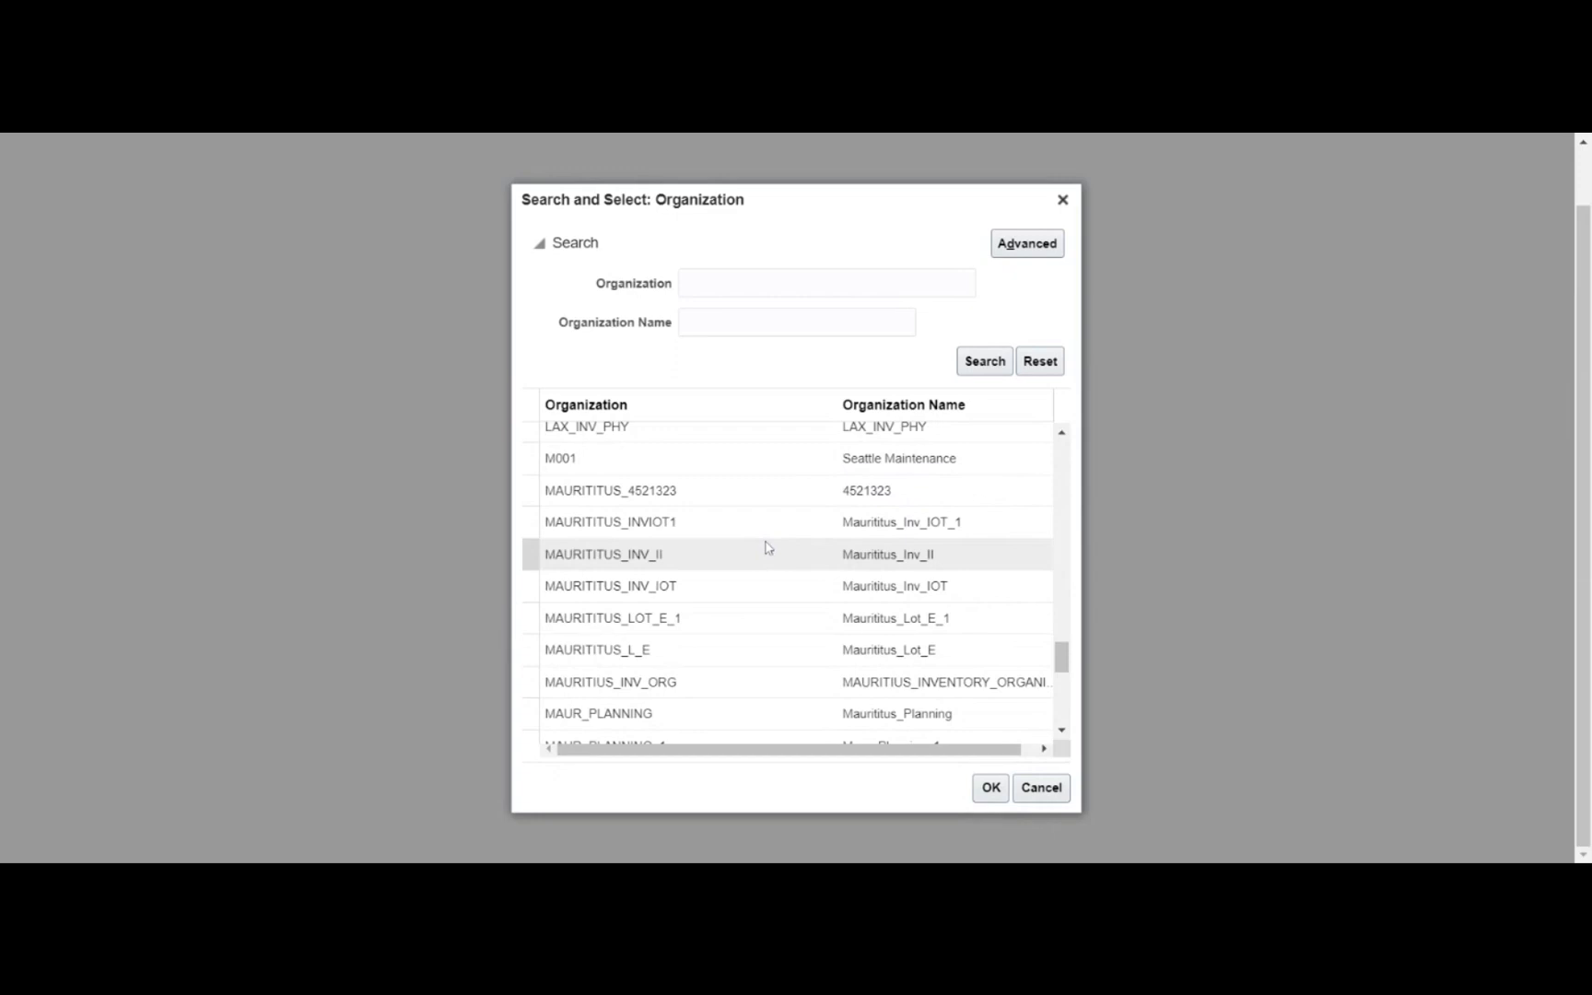
scroll(765, 547, down, 5)
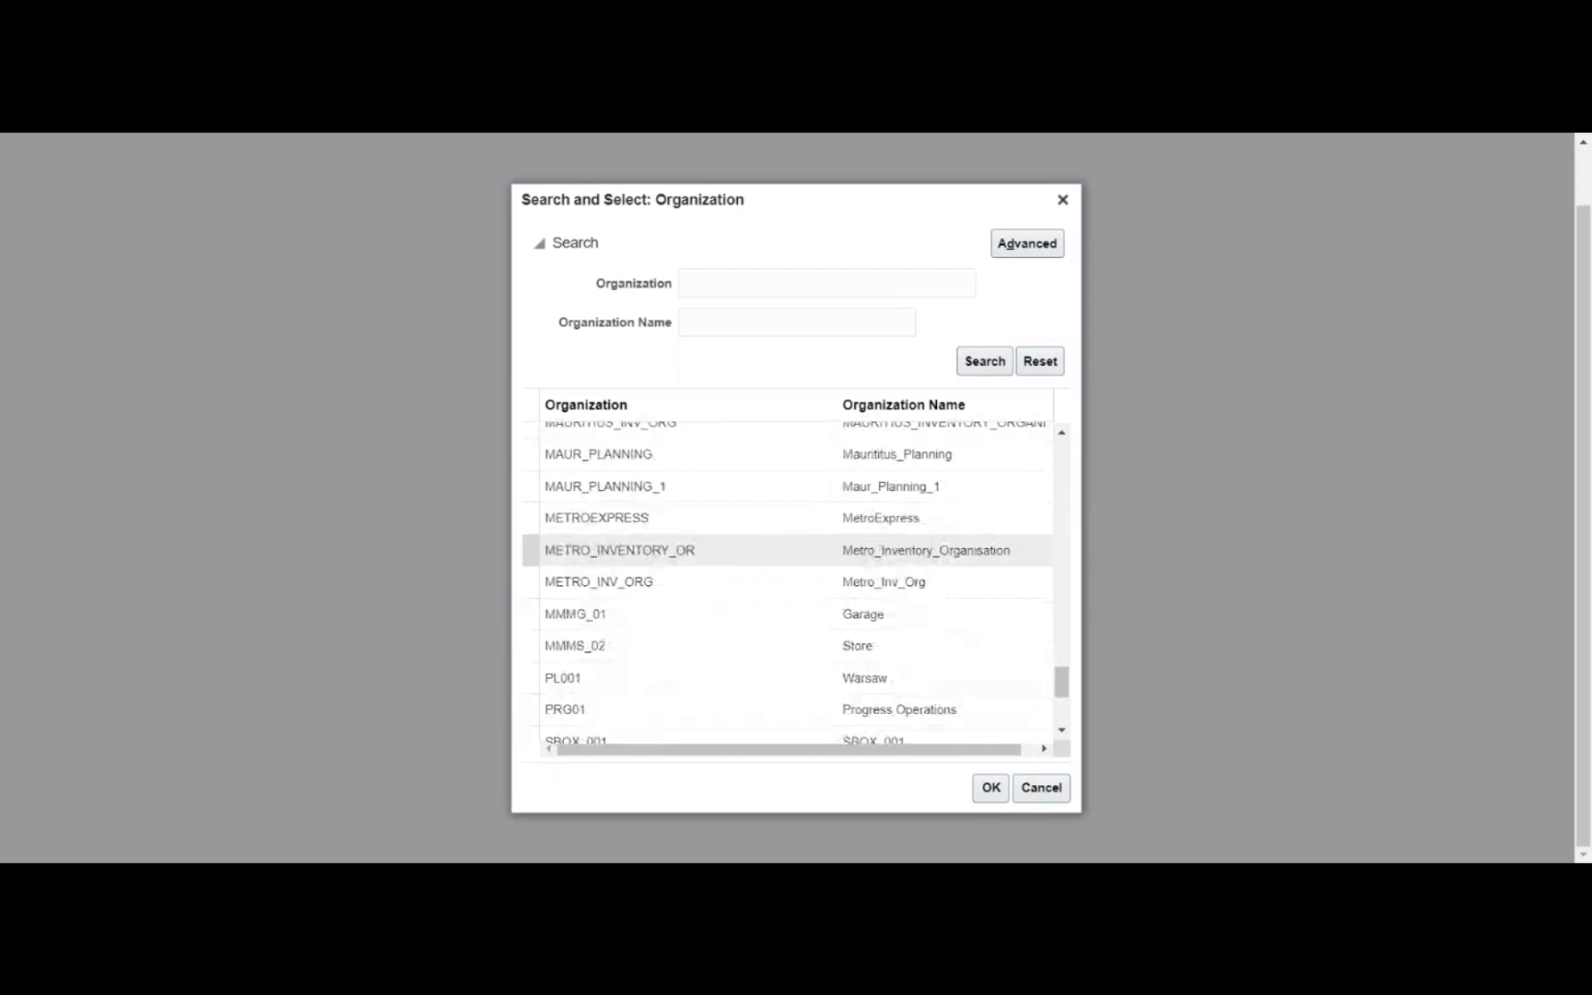
click(649, 455)
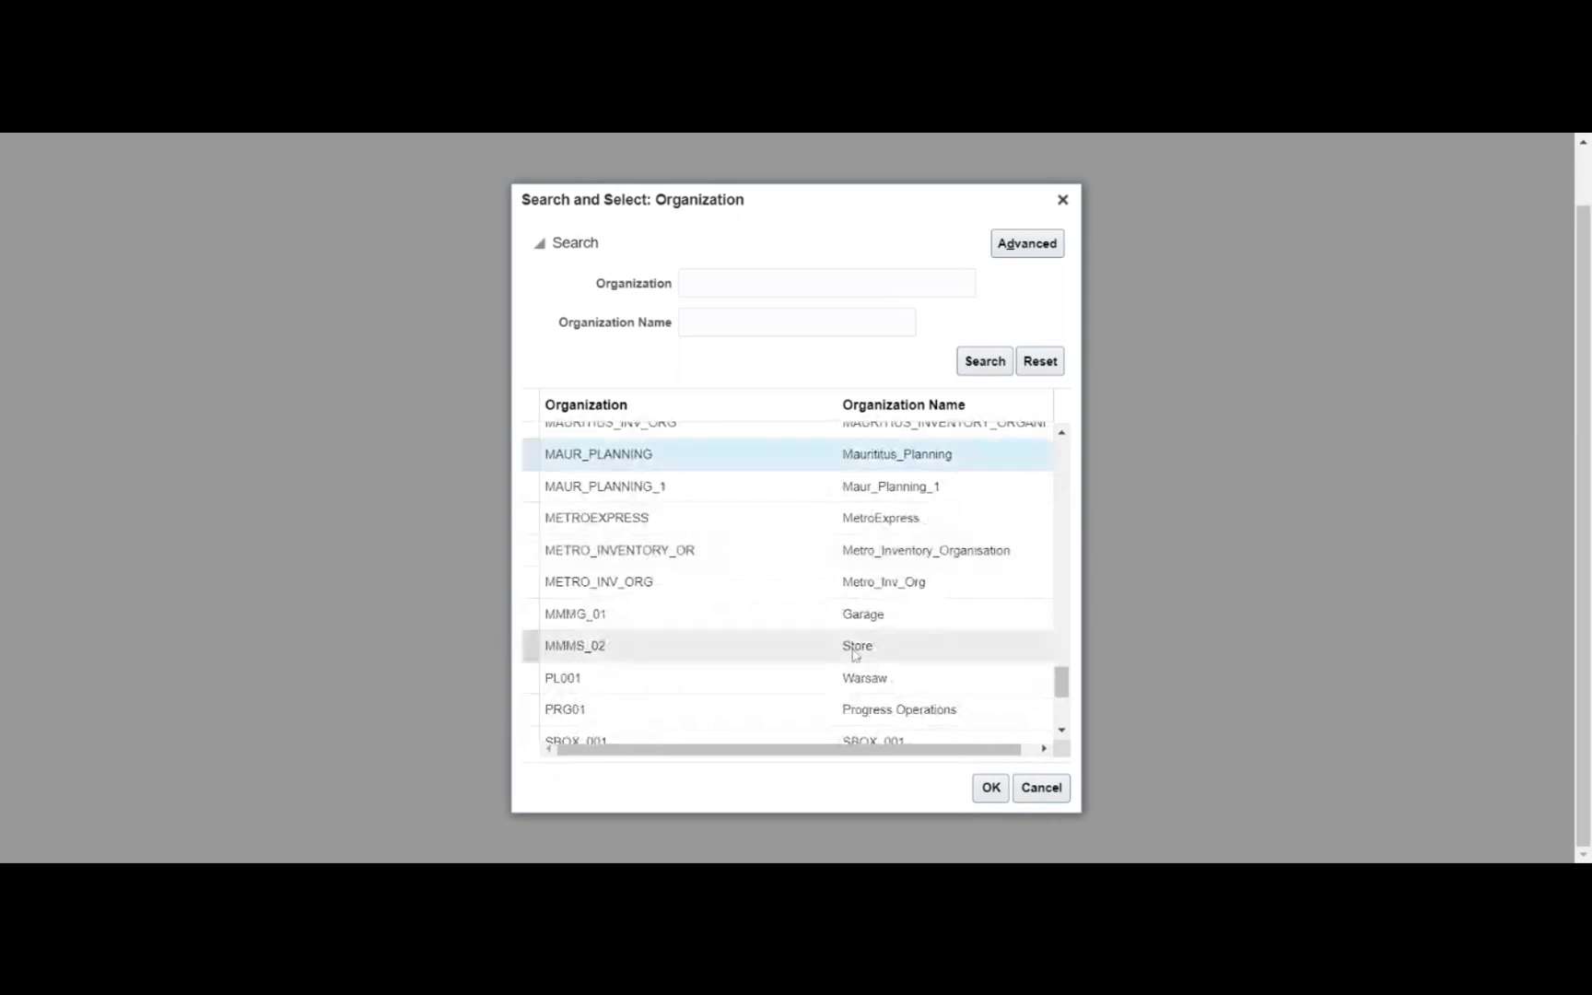
click(991, 788)
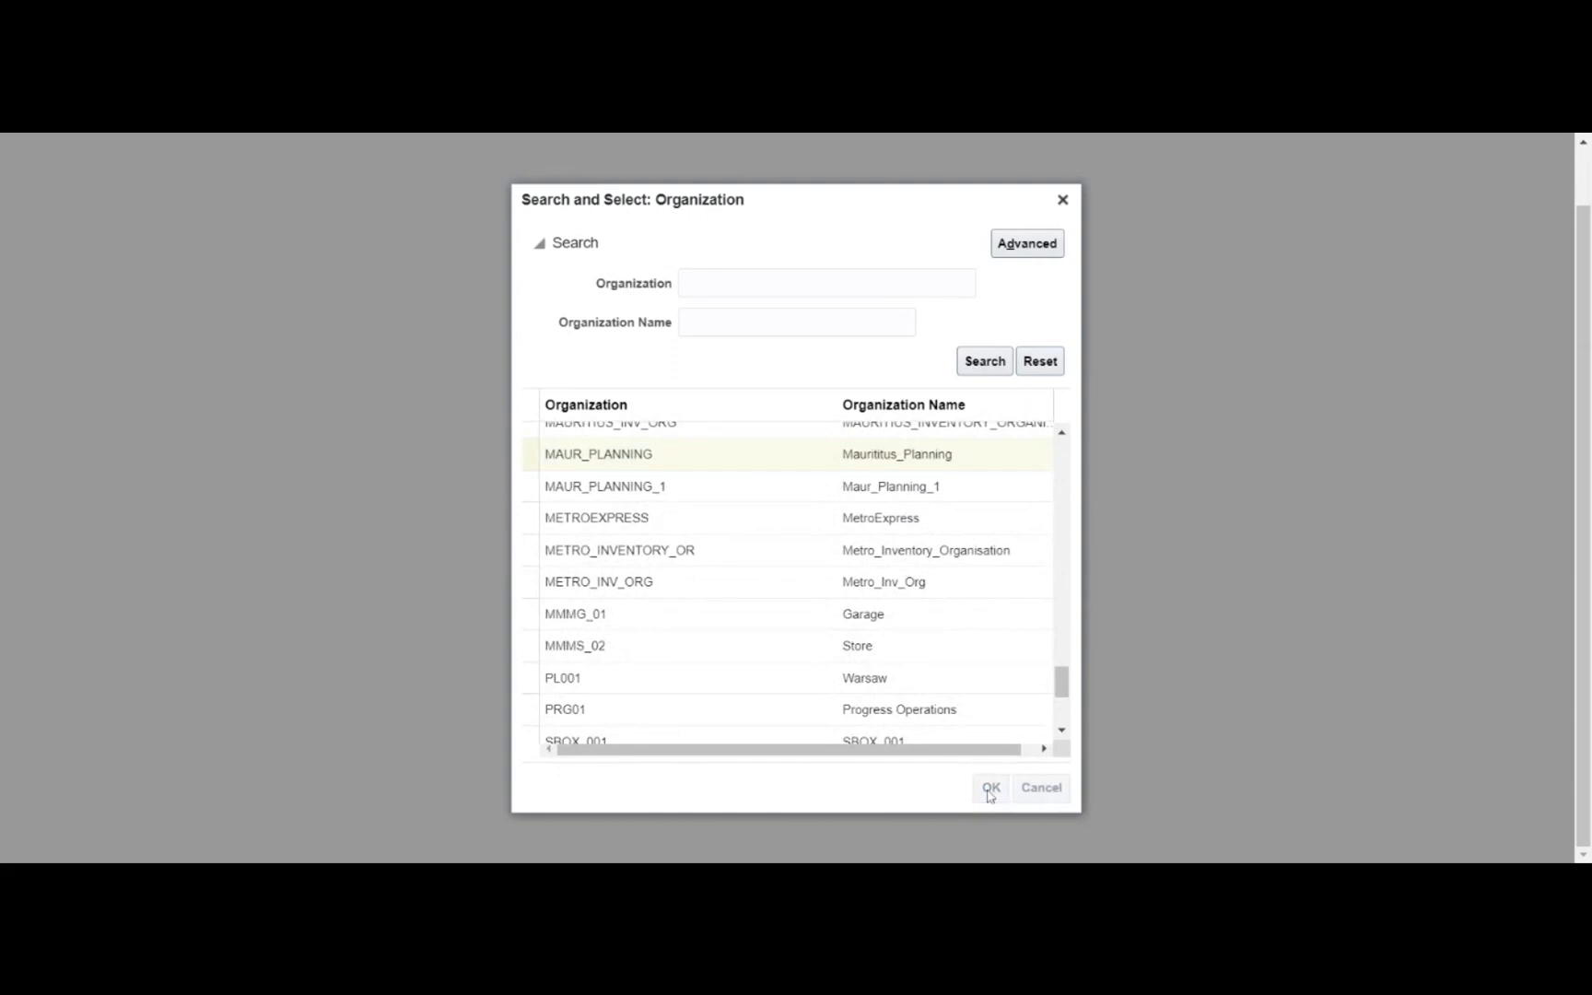
click(924, 544)
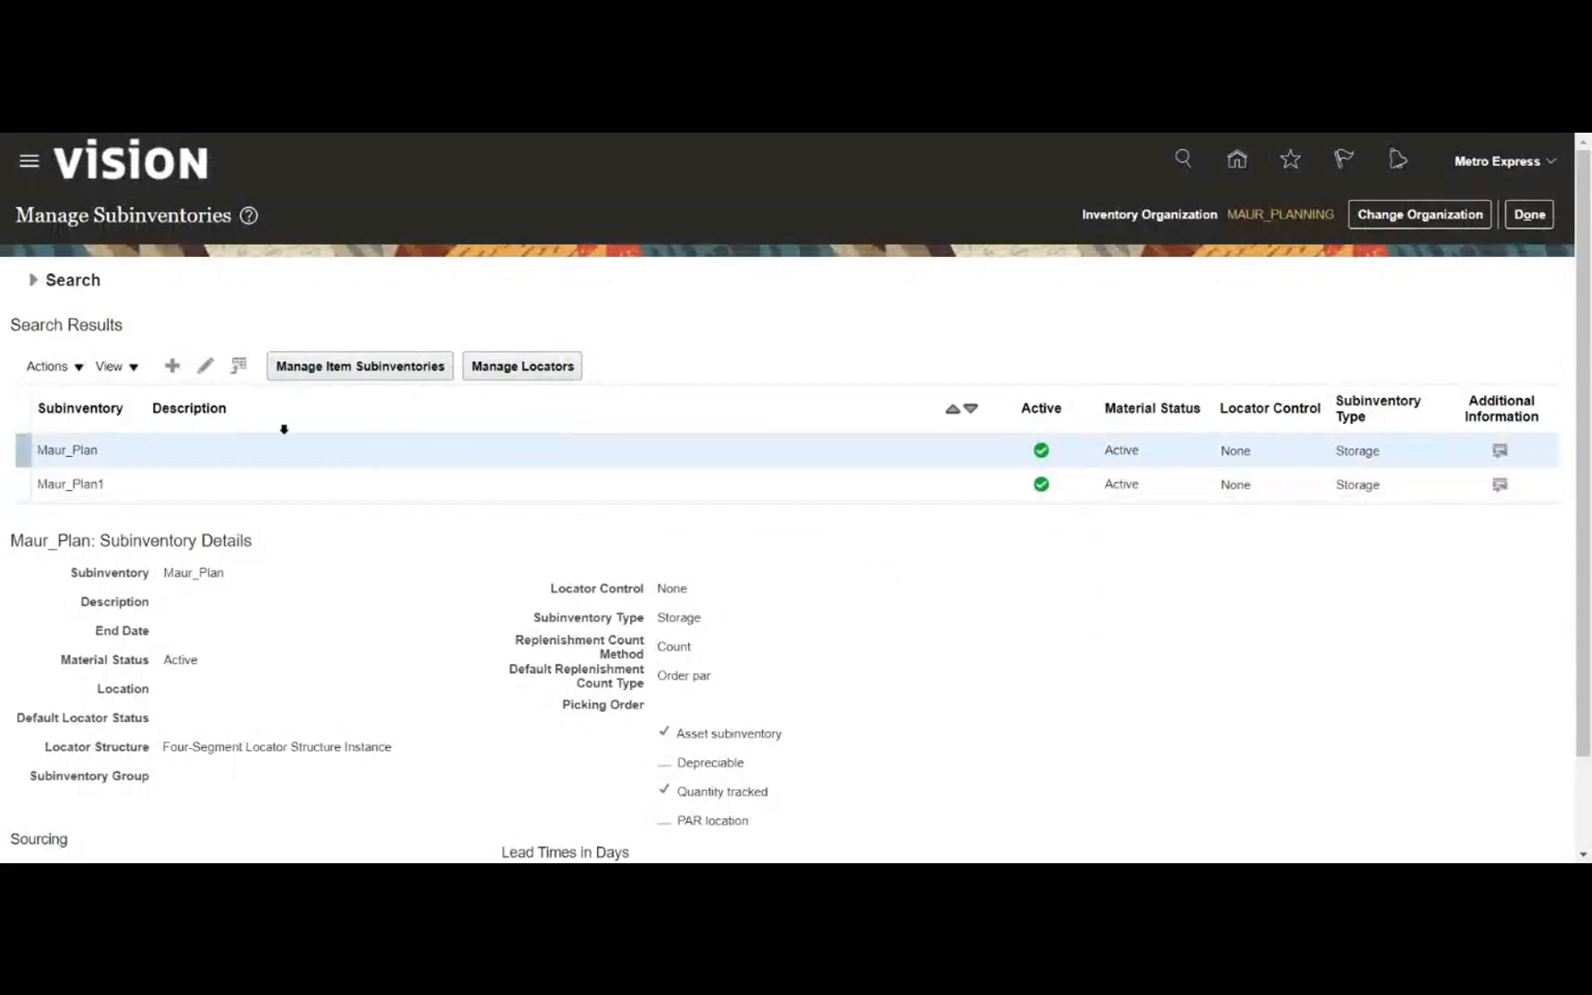
- Change the inventory organization to MAUR_PLANNING_1 by searching for "mau", and view its subinventories
click(1393, 232)
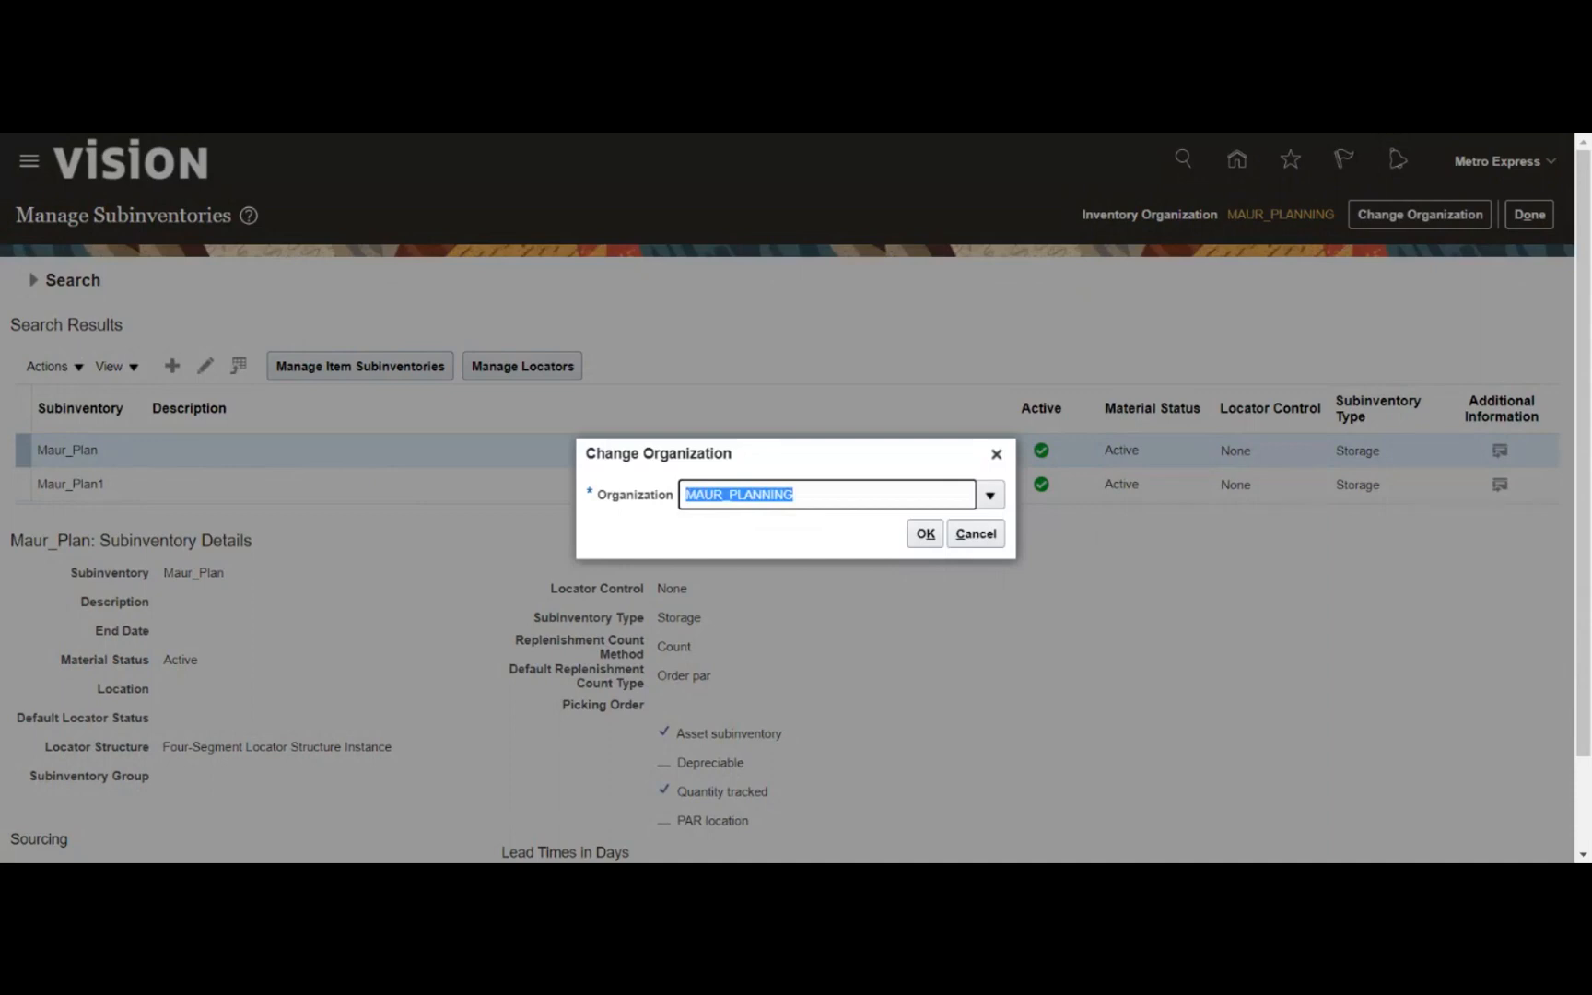
text(mau)
key(Tab)
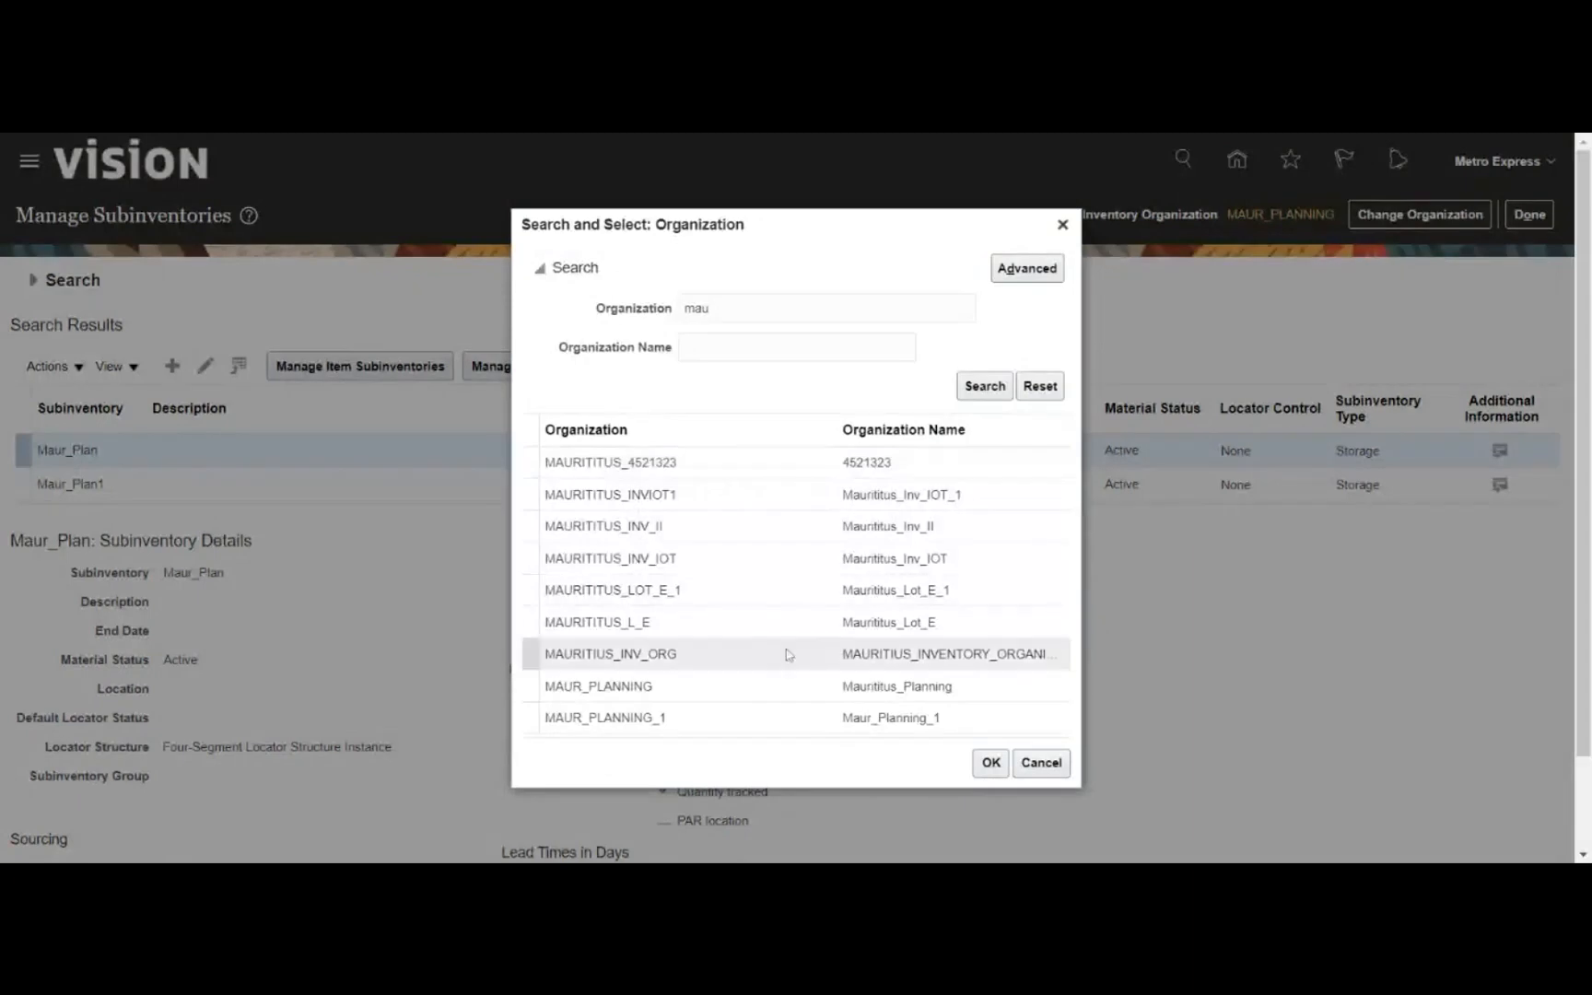
click(777, 727)
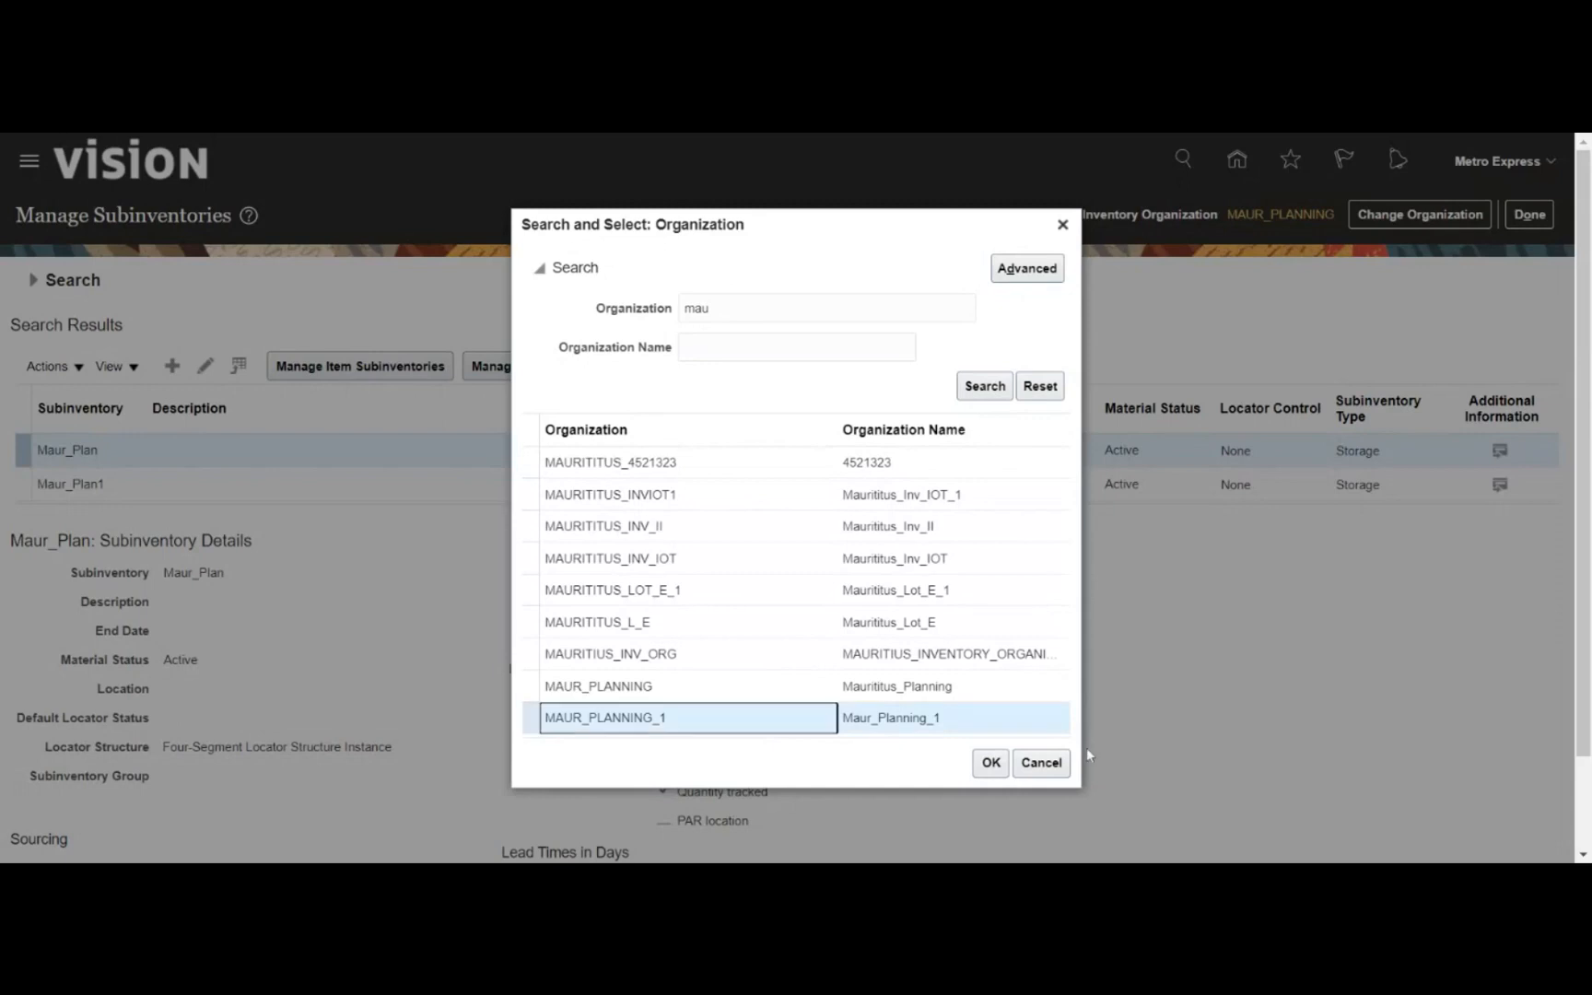
click(990, 762)
click(921, 531)
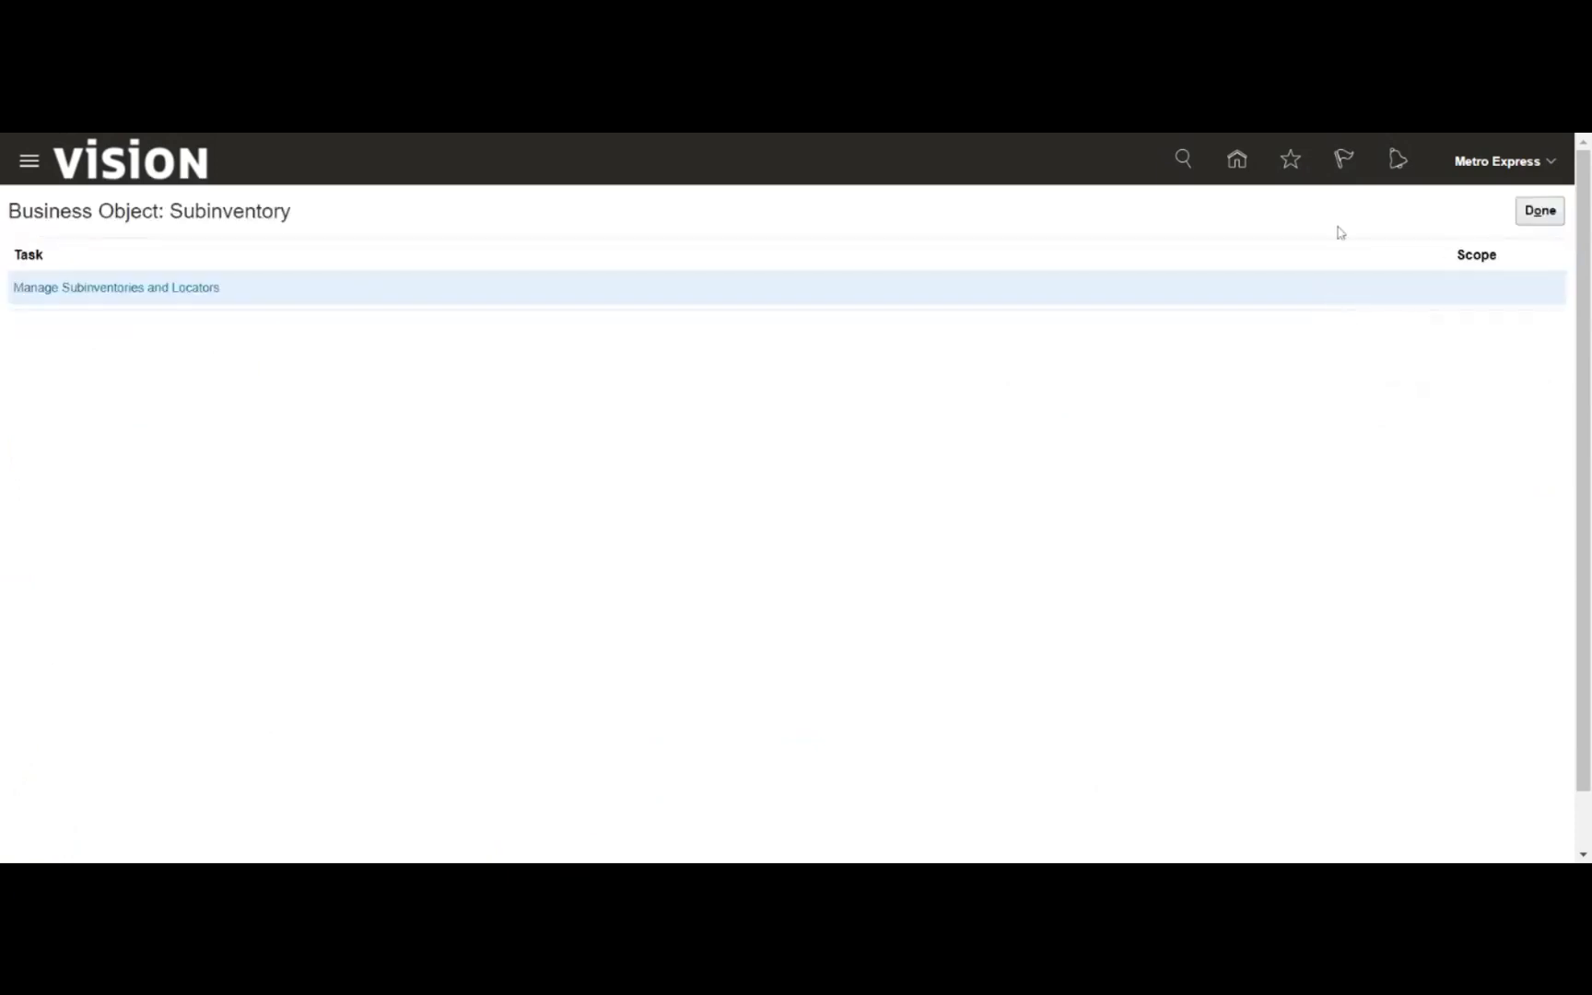
- Return to the setup search, look up "inventory org" and open the Inventory Organization business object
click(1535, 219)
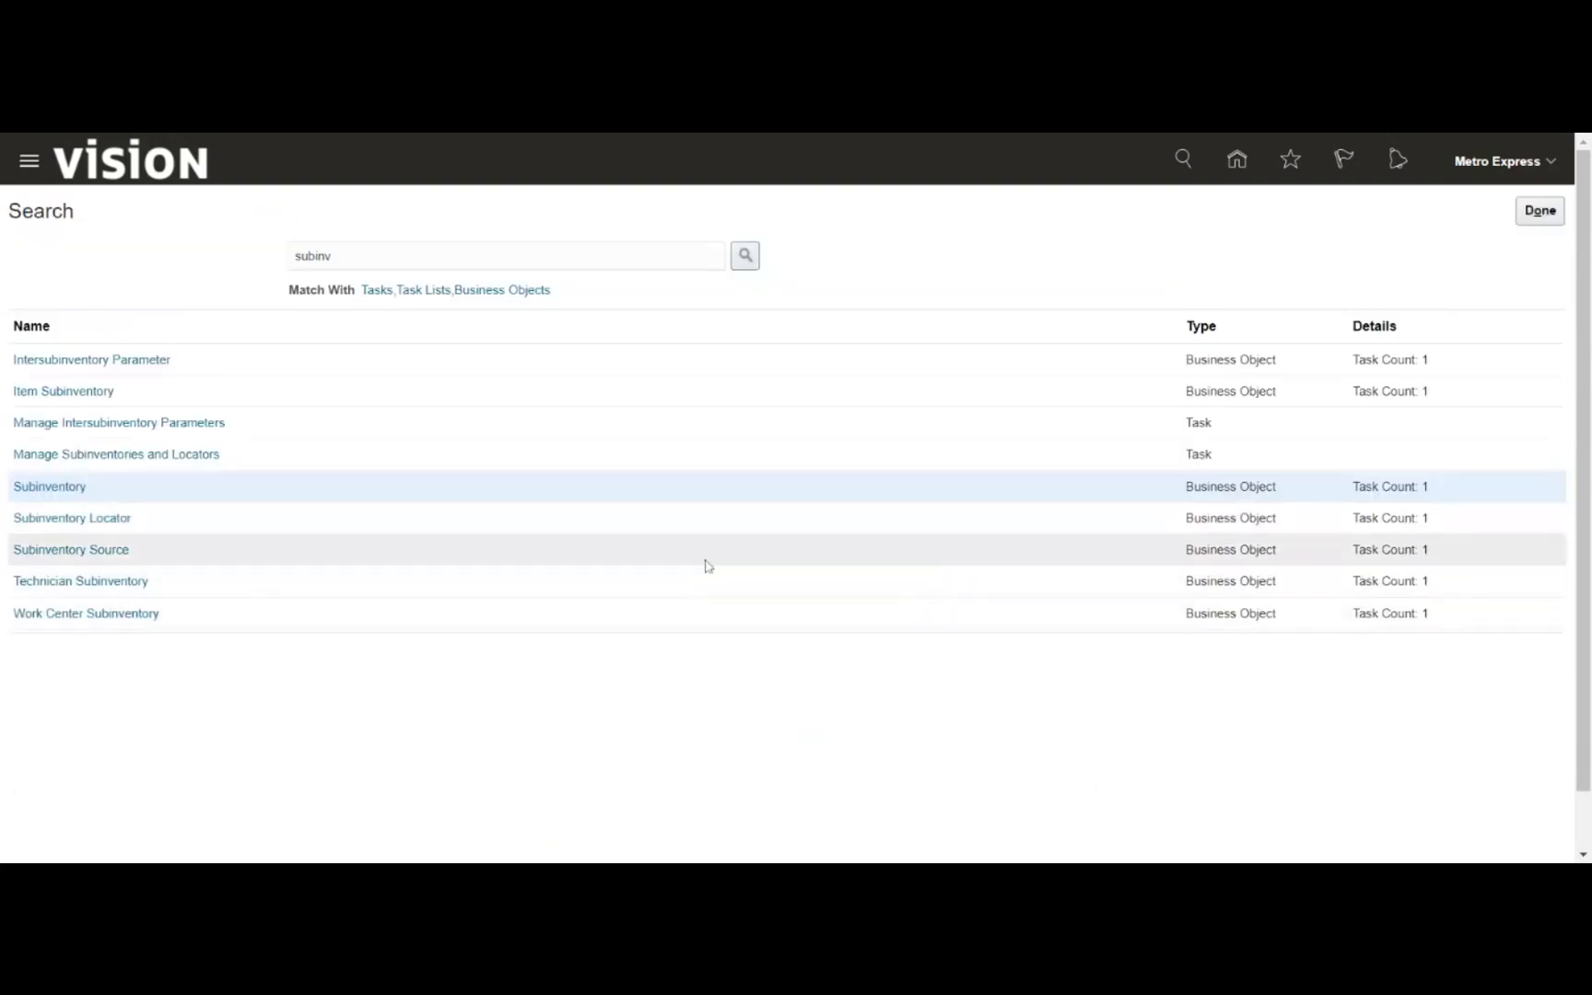
click(431, 258)
double_click(433, 274)
double_click(431, 258)
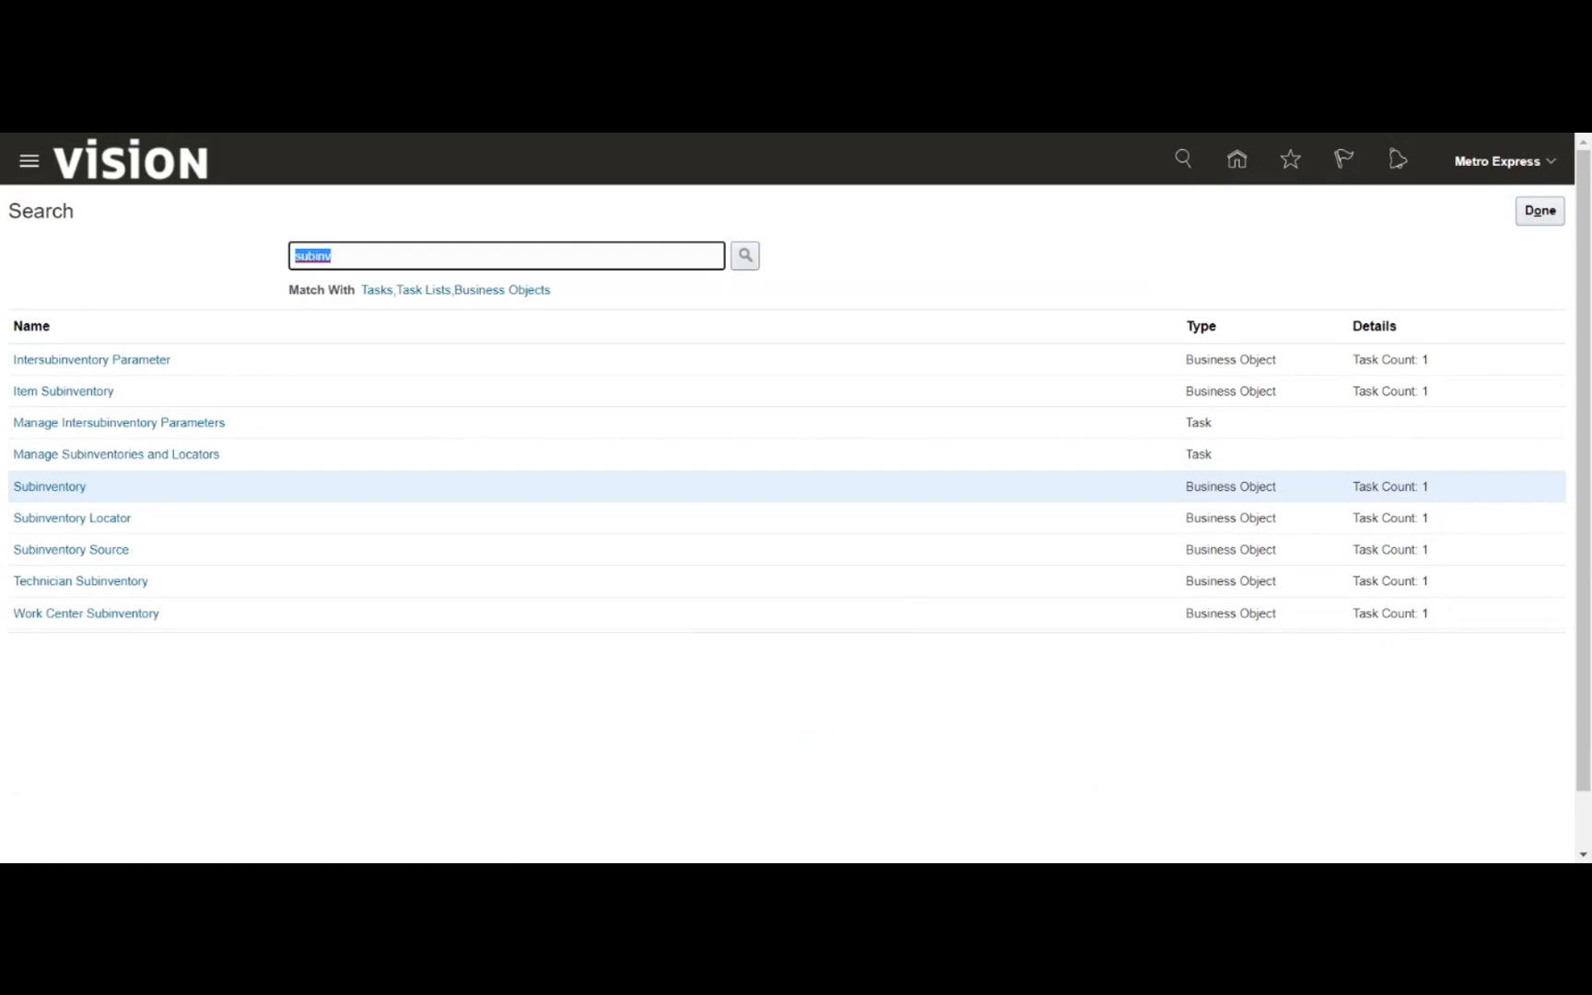
text(inventory org)
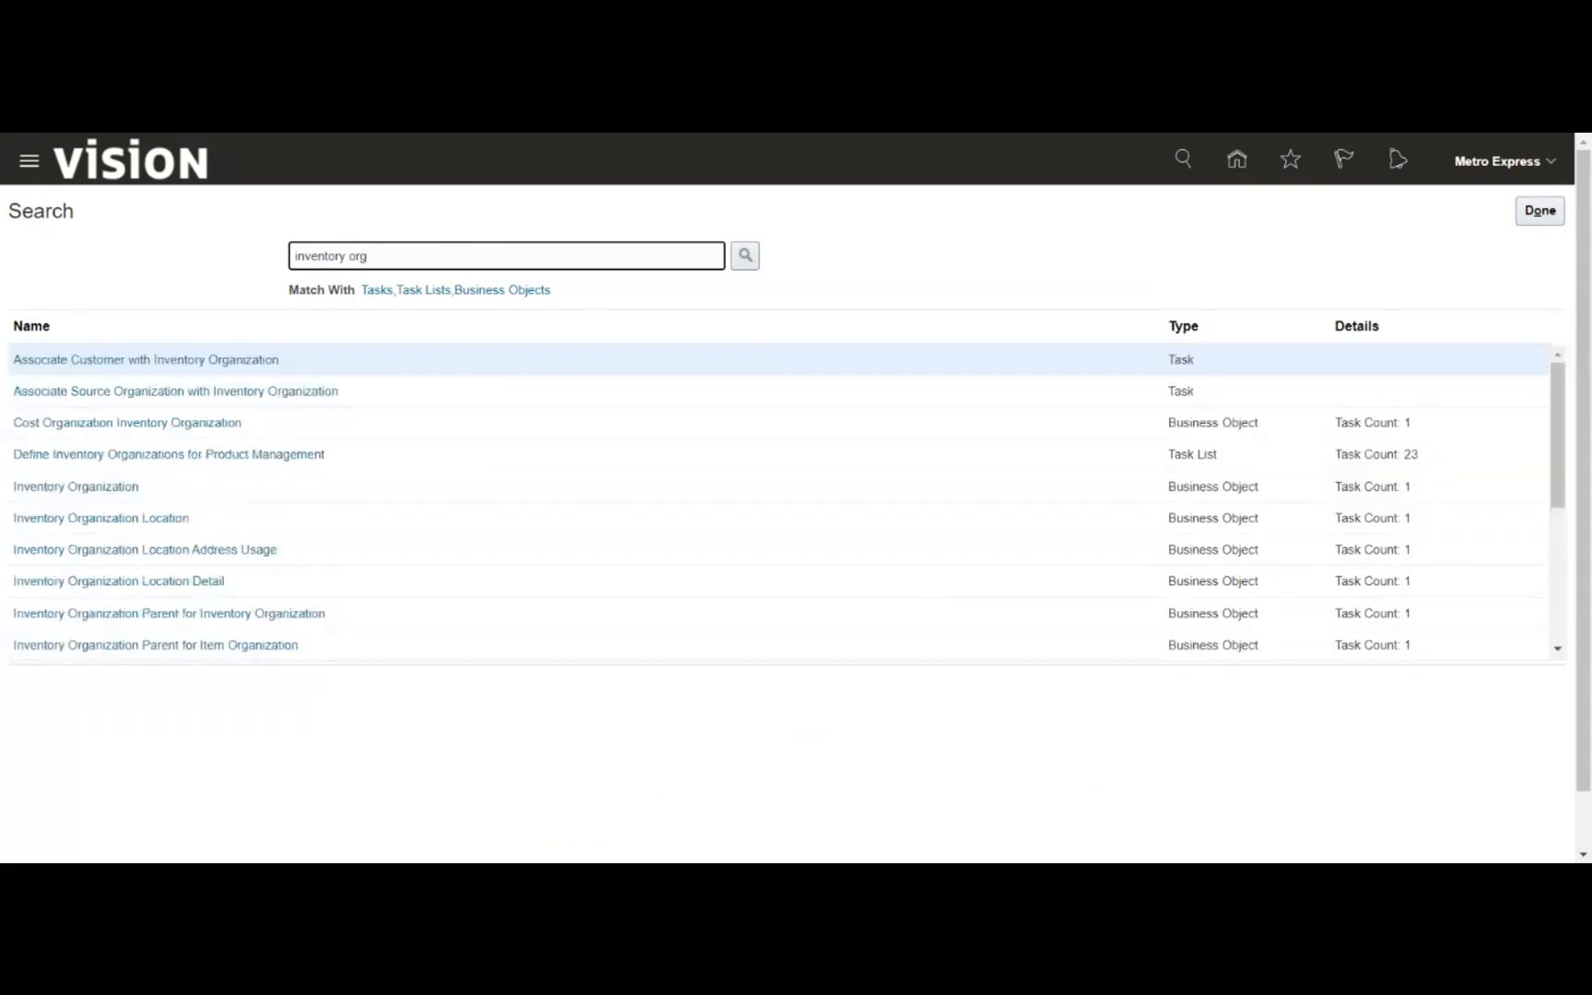
click(94, 487)
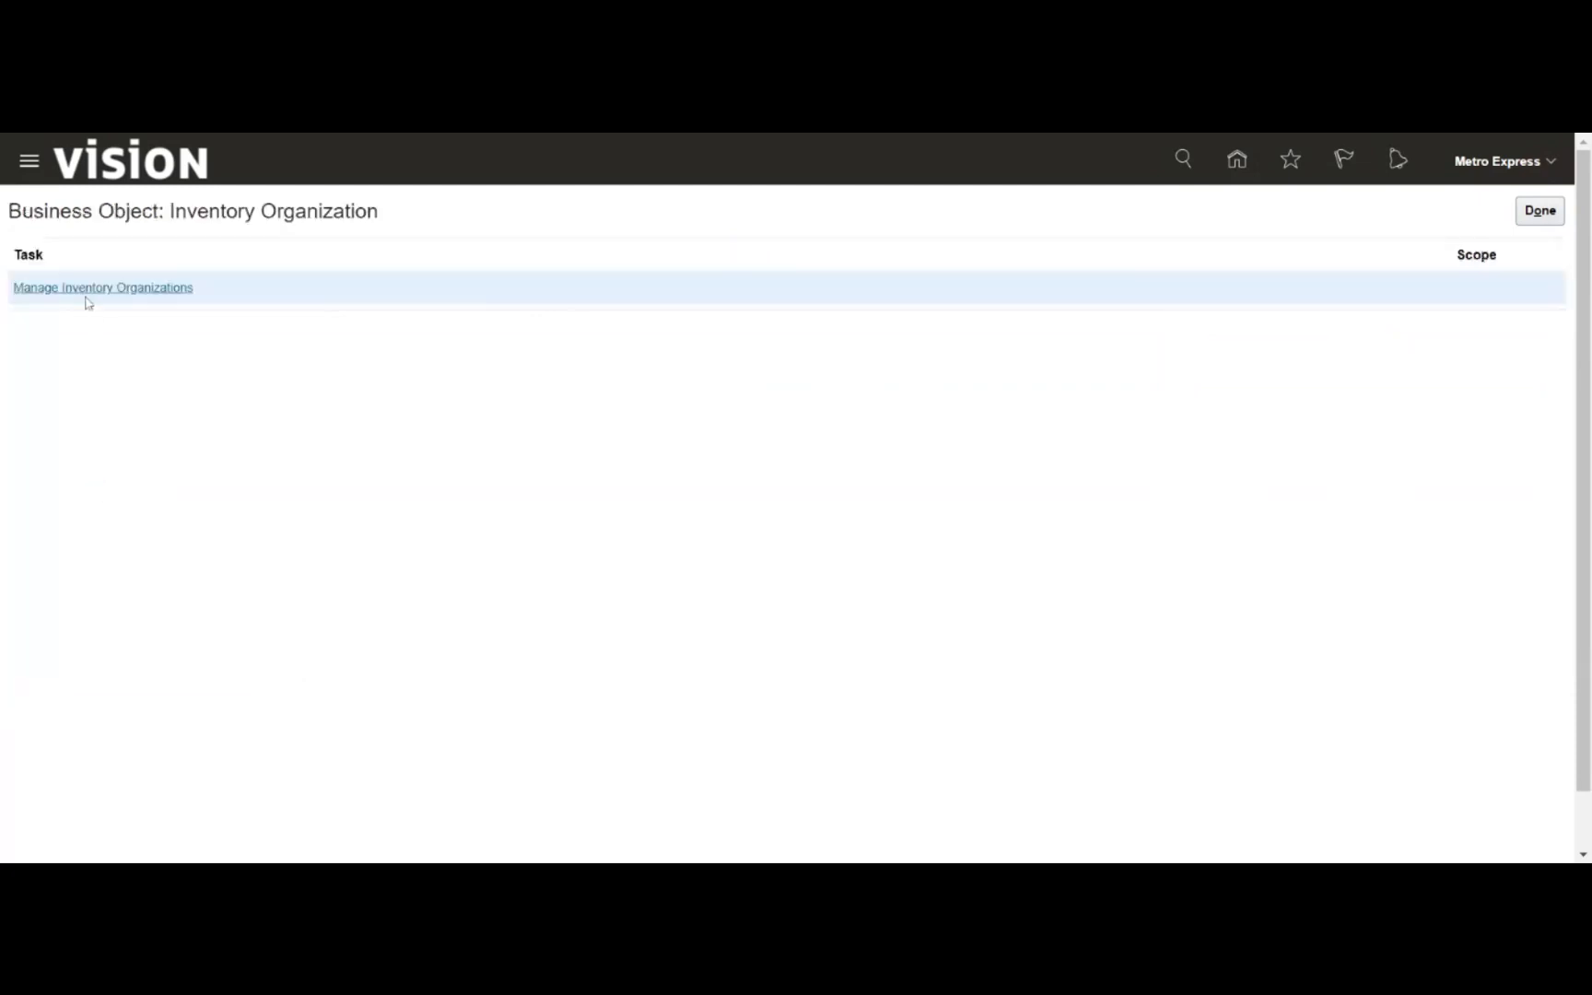
- Open the Manage Inventory Organizations task and search for organization names starting with "Mau"
click(85, 289)
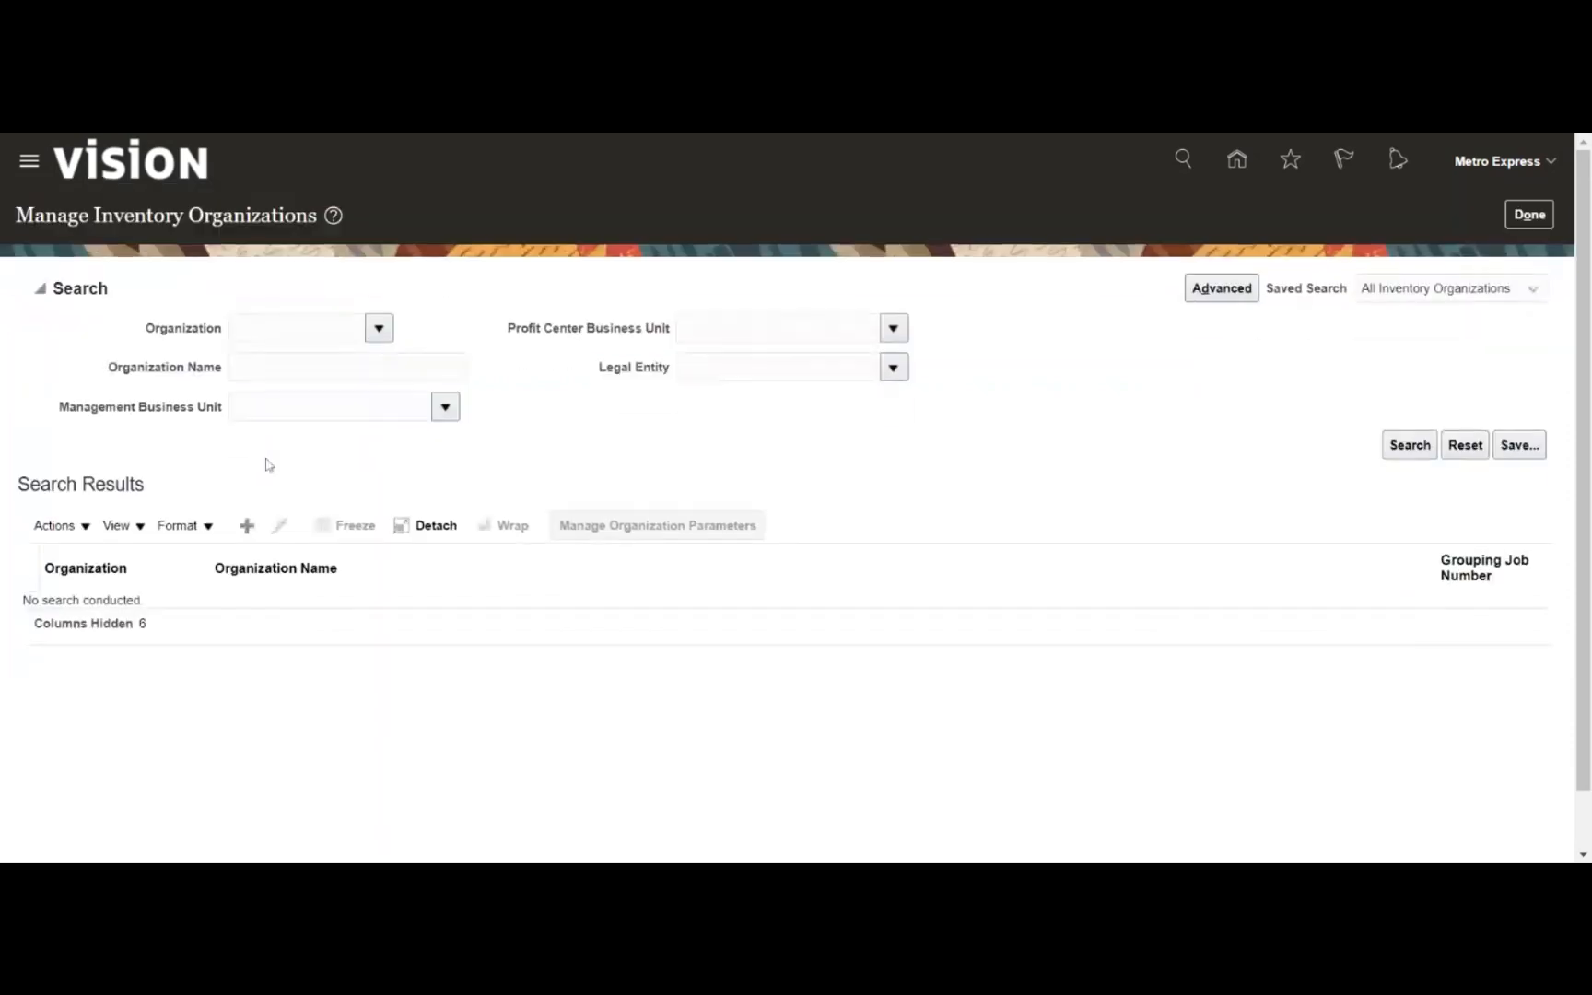
click(305, 367)
text(Mau)
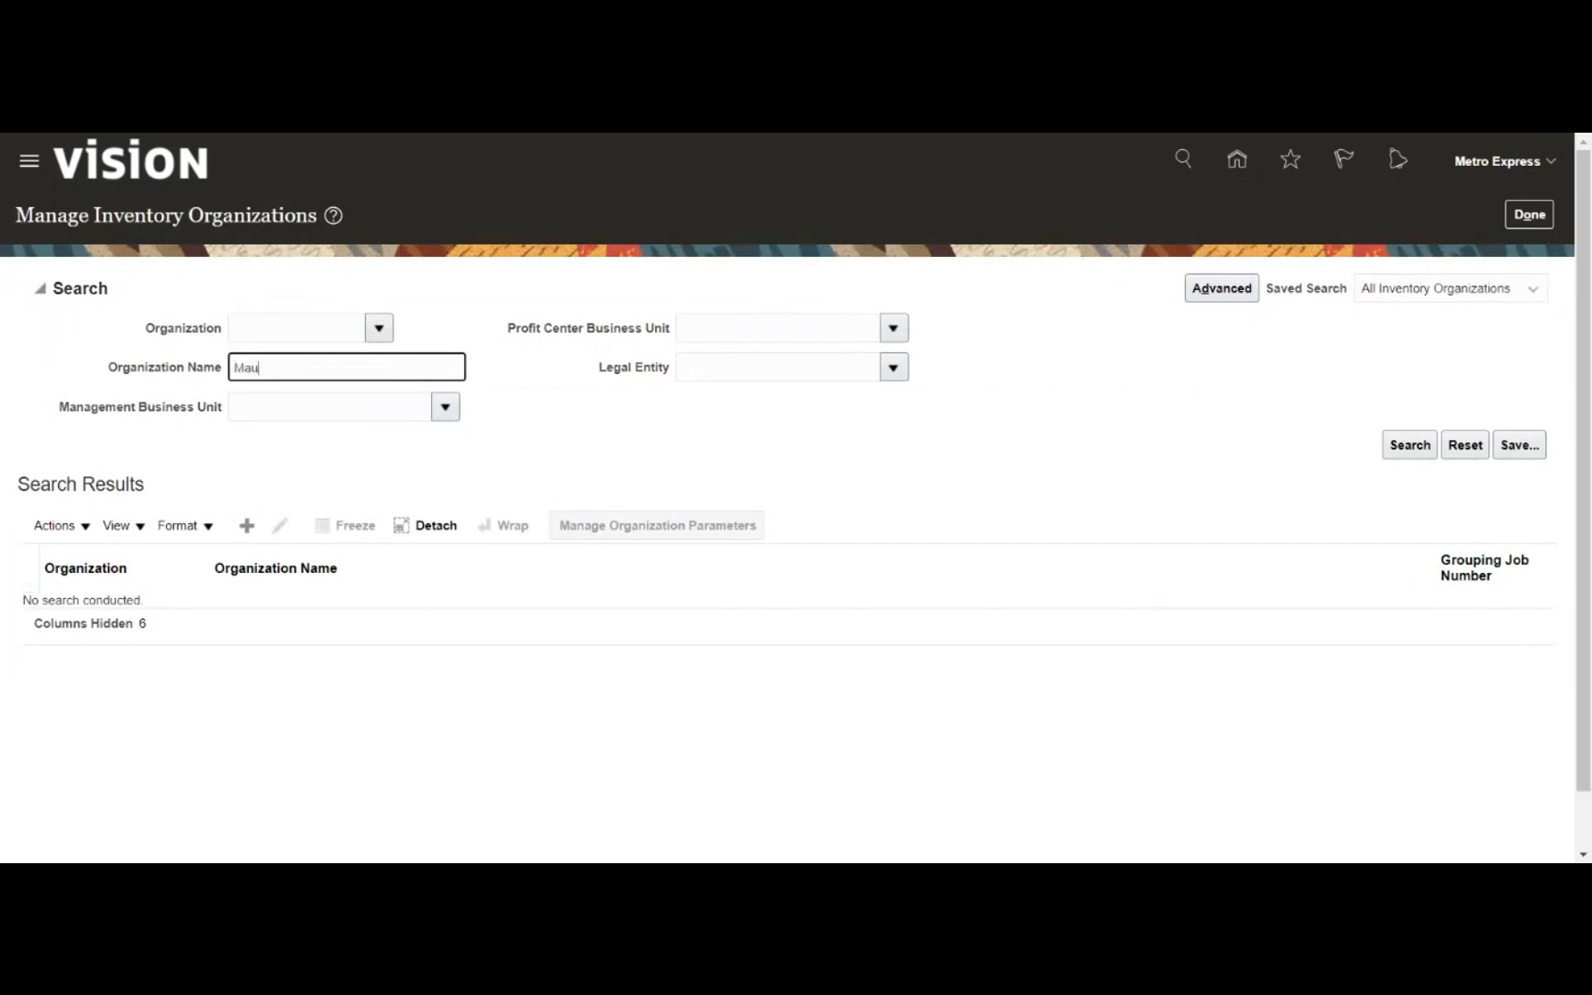
key(Return)
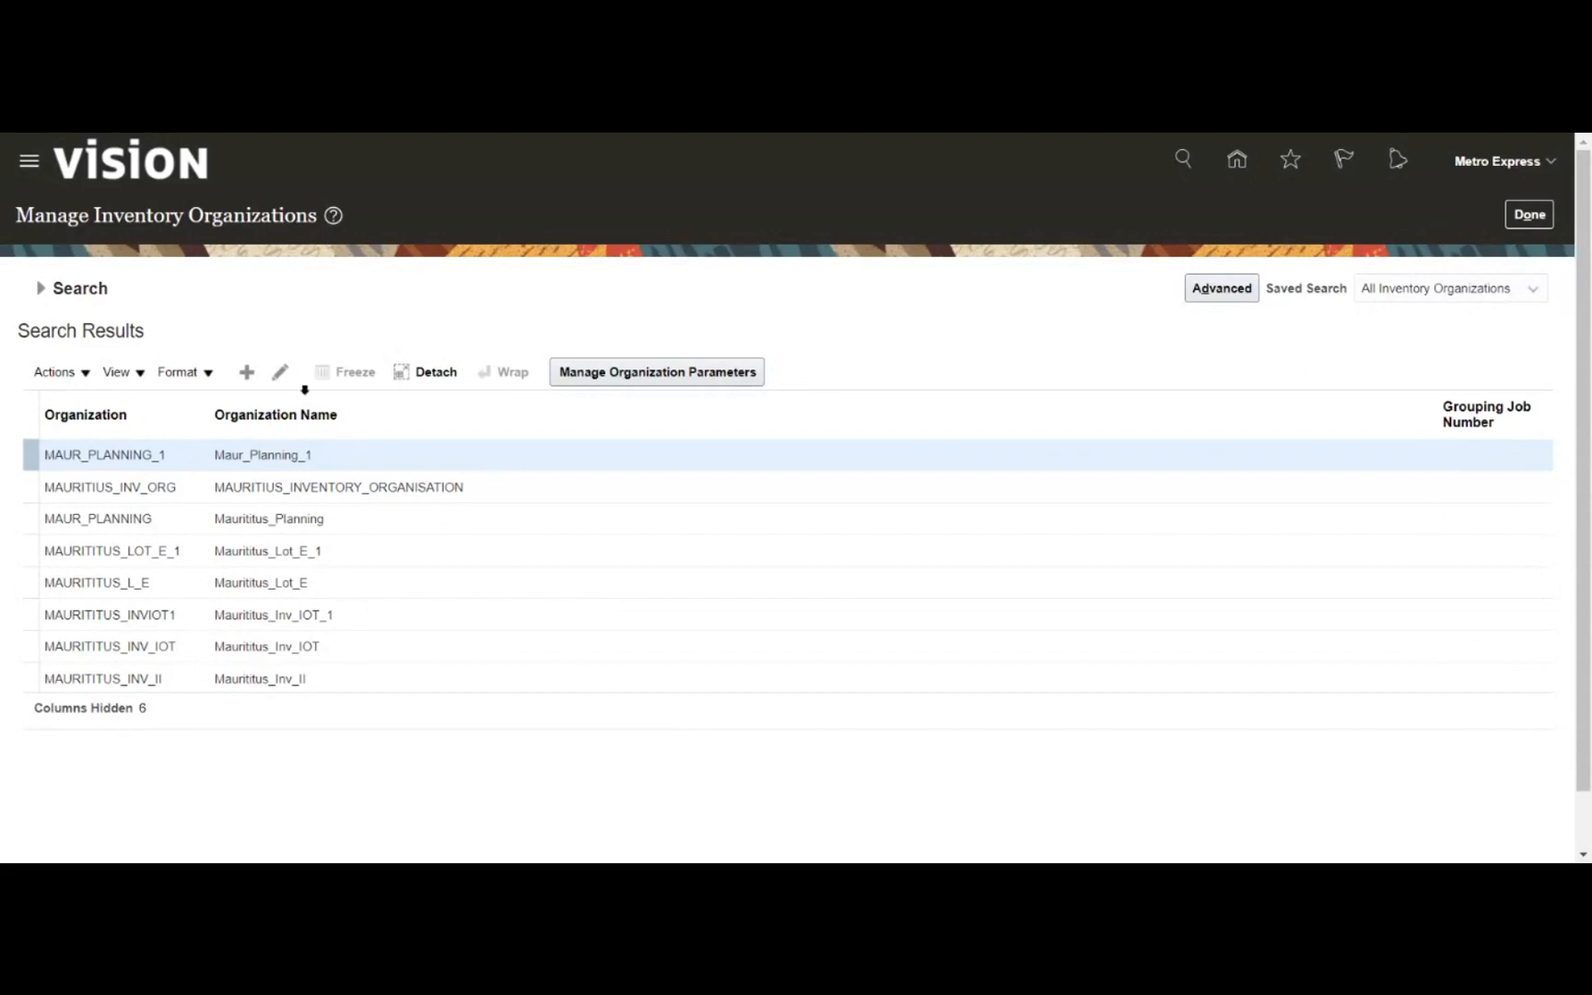
- Review the basic information and organization parameters of Maur_Planning_1, and leave without saving changes
click(280, 371)
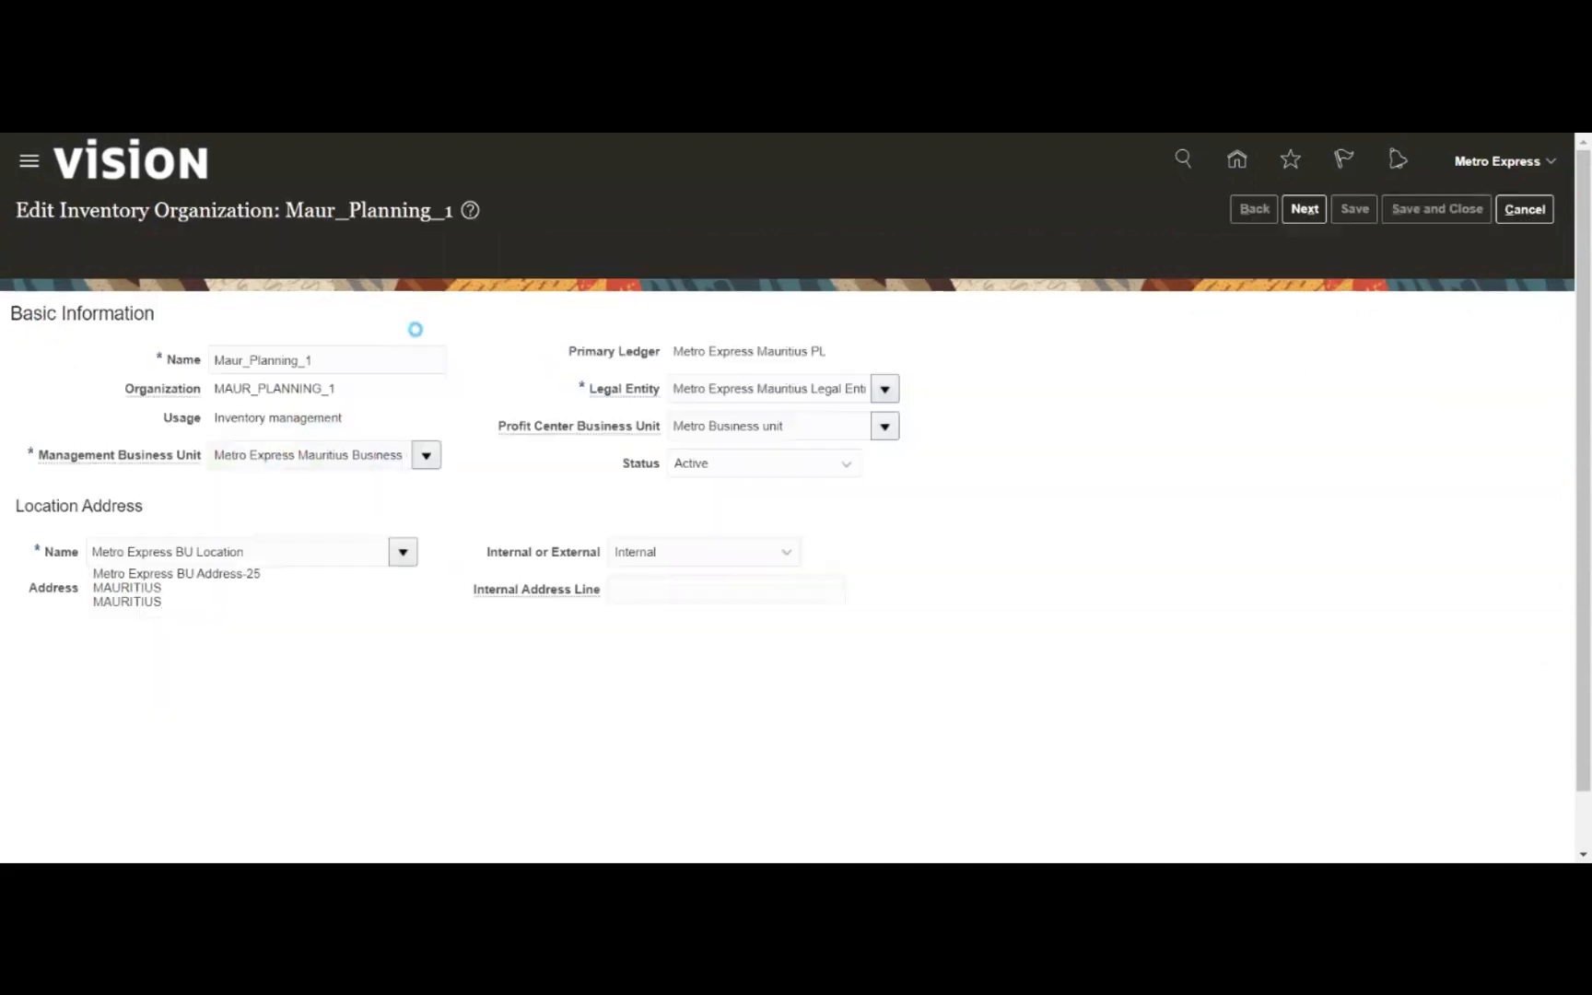
click(1304, 214)
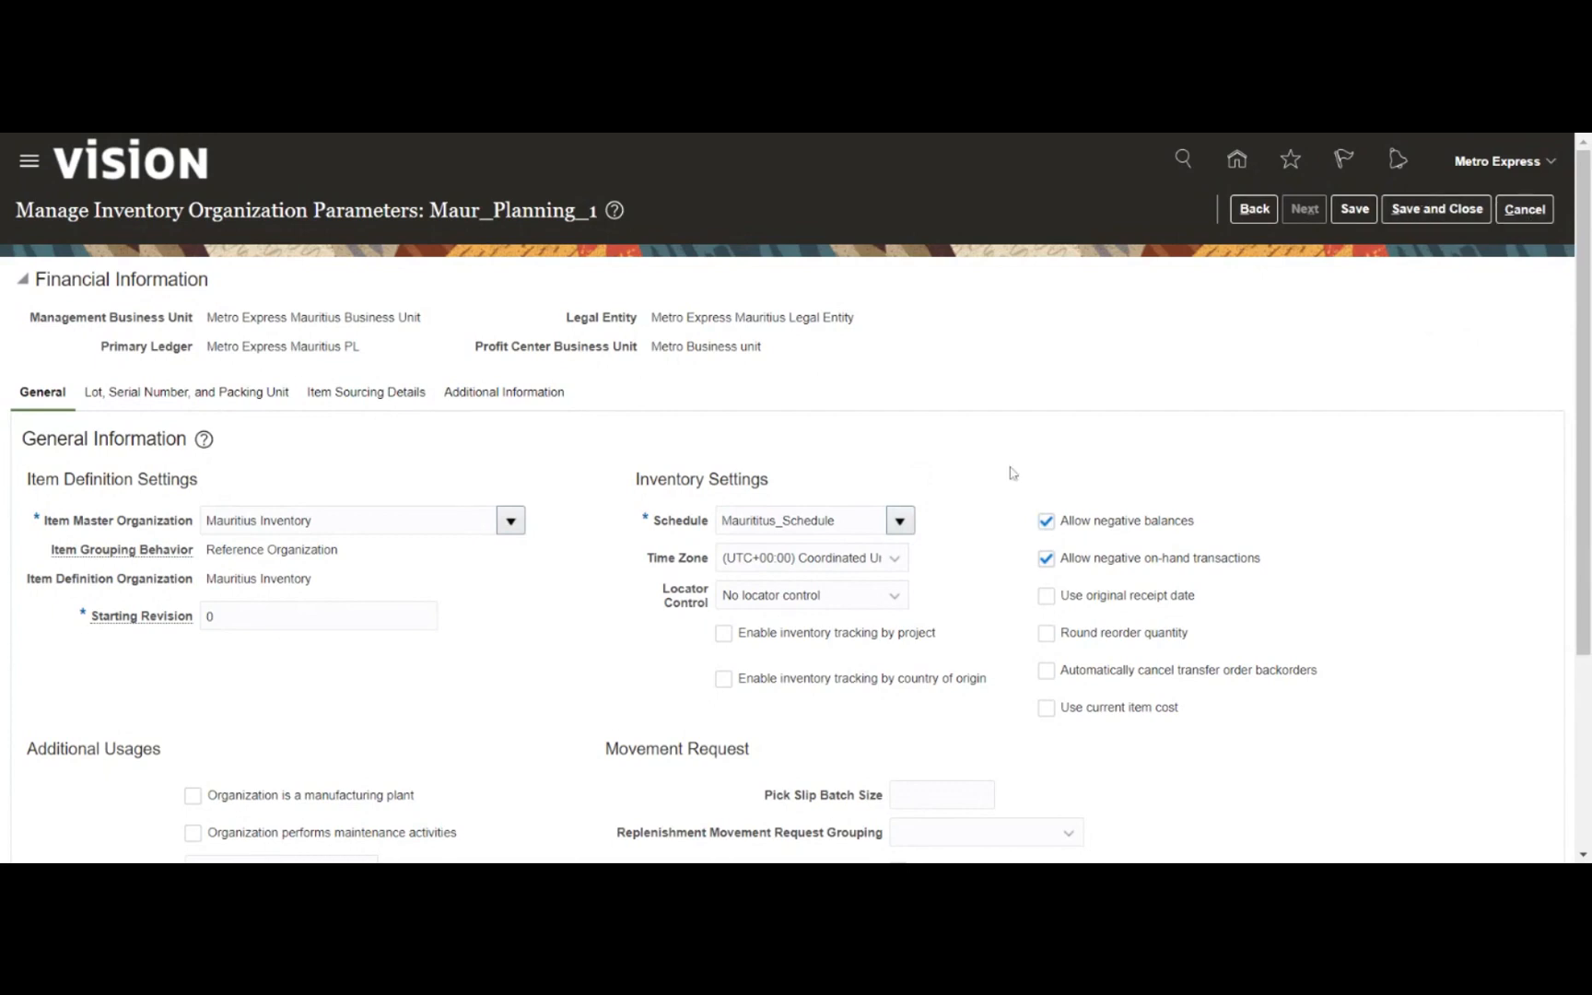
click(1526, 210)
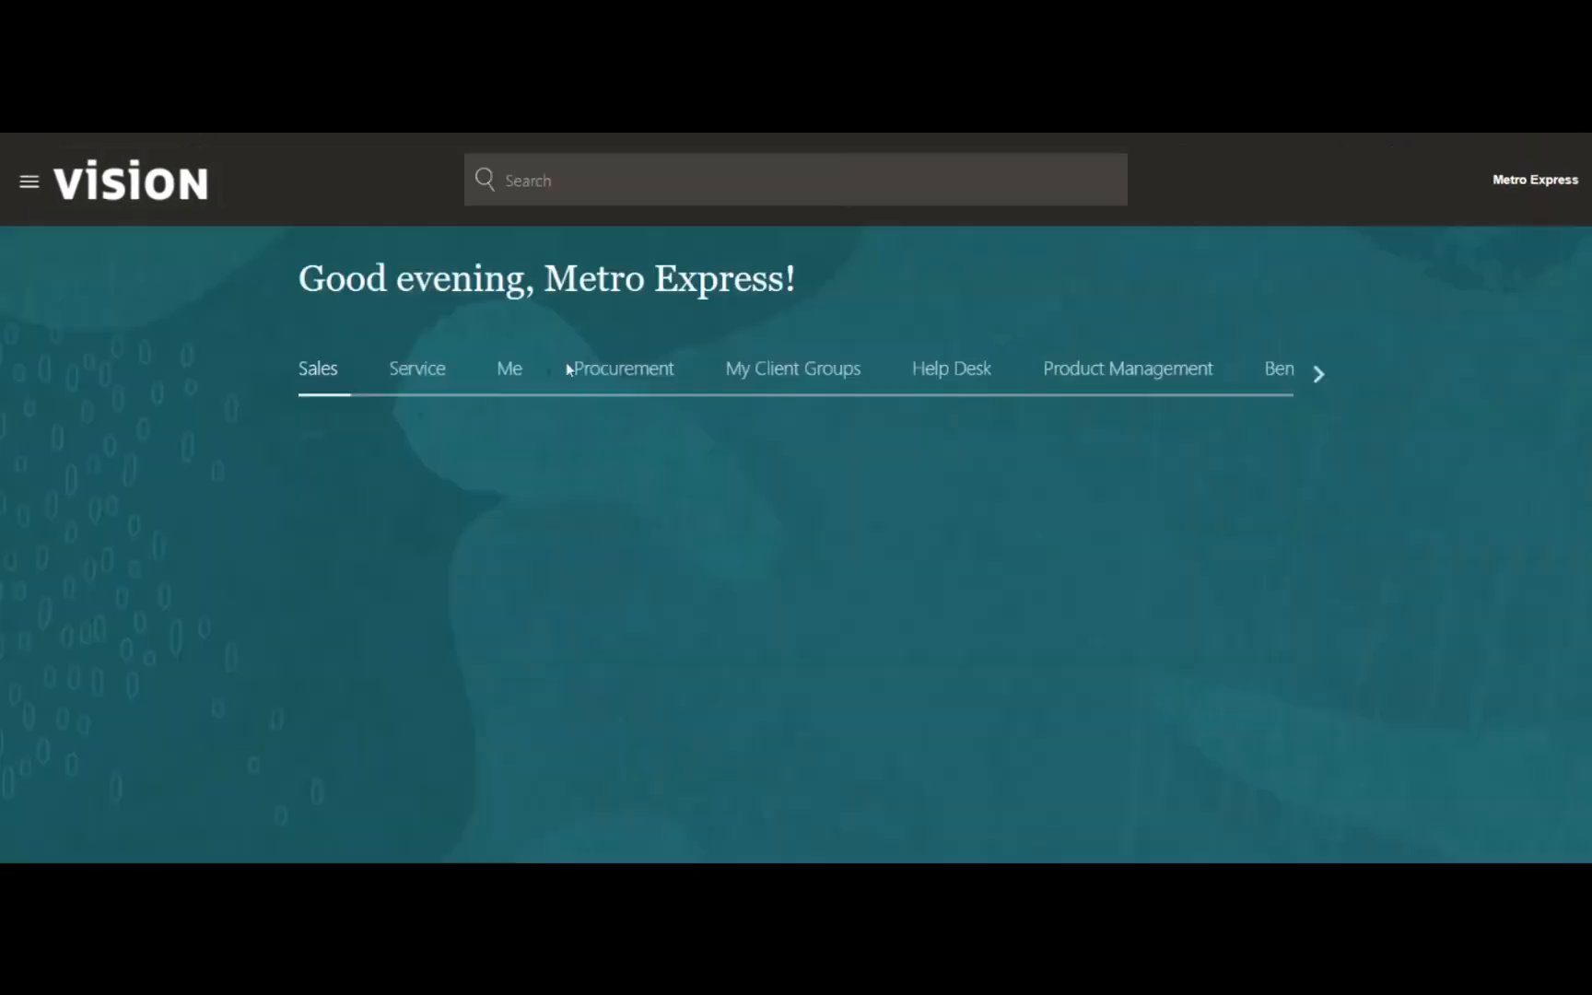
- Go to the supply chain apps on the home page and open the Inventory Management work area
click(1309, 374)
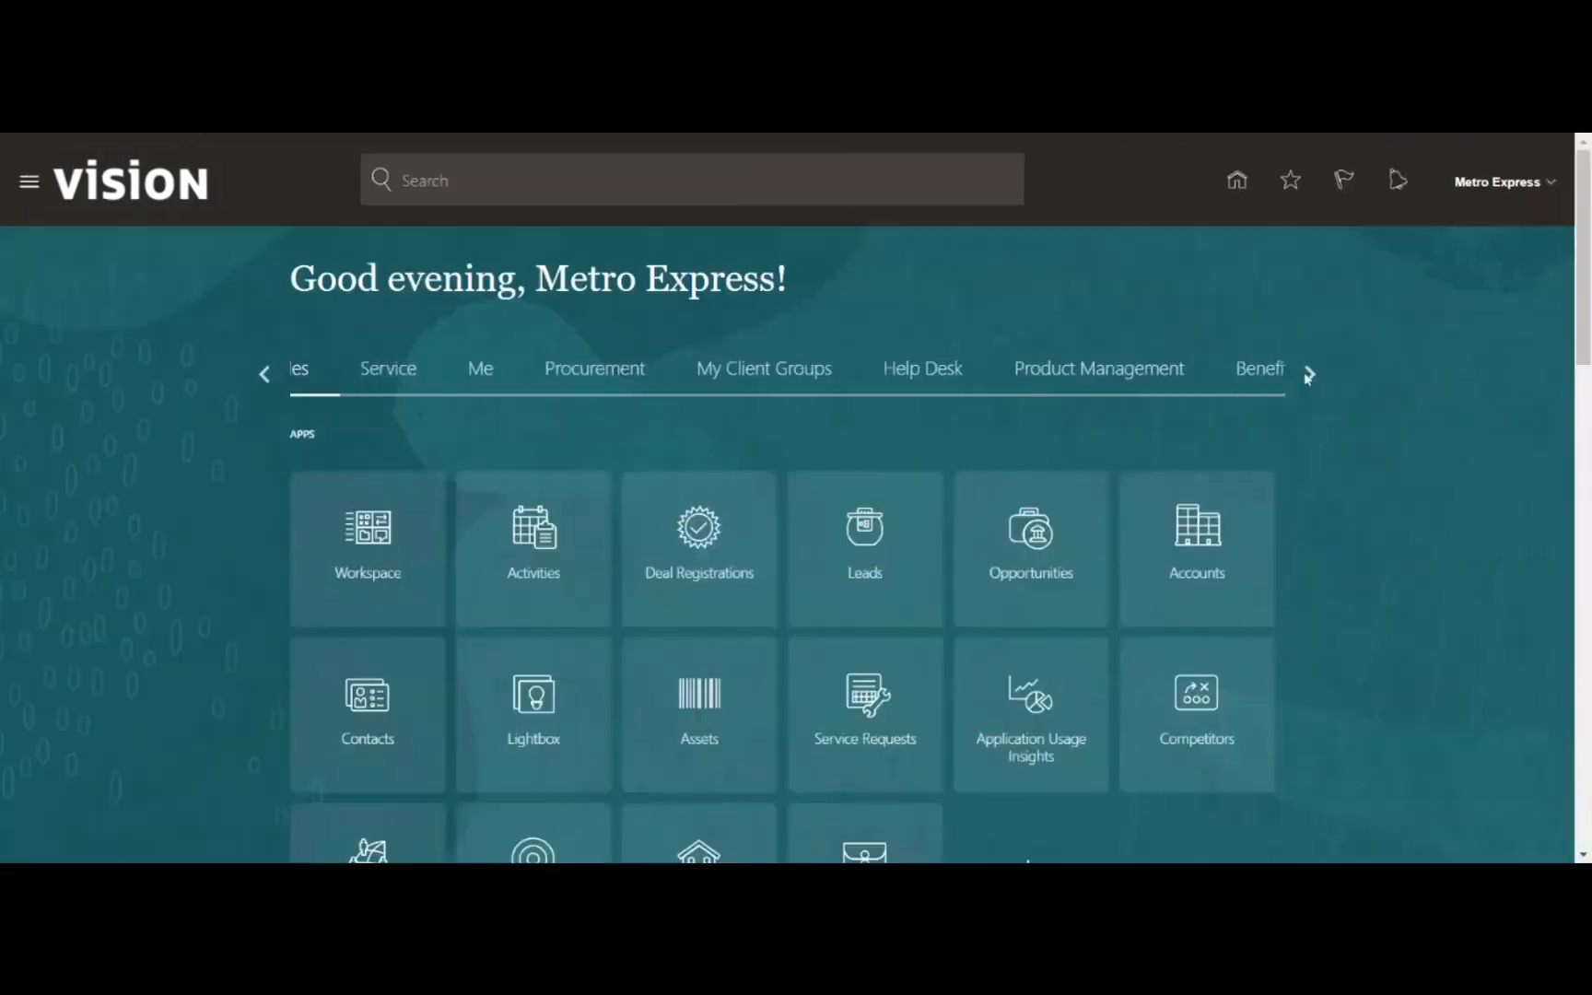
click(1247, 371)
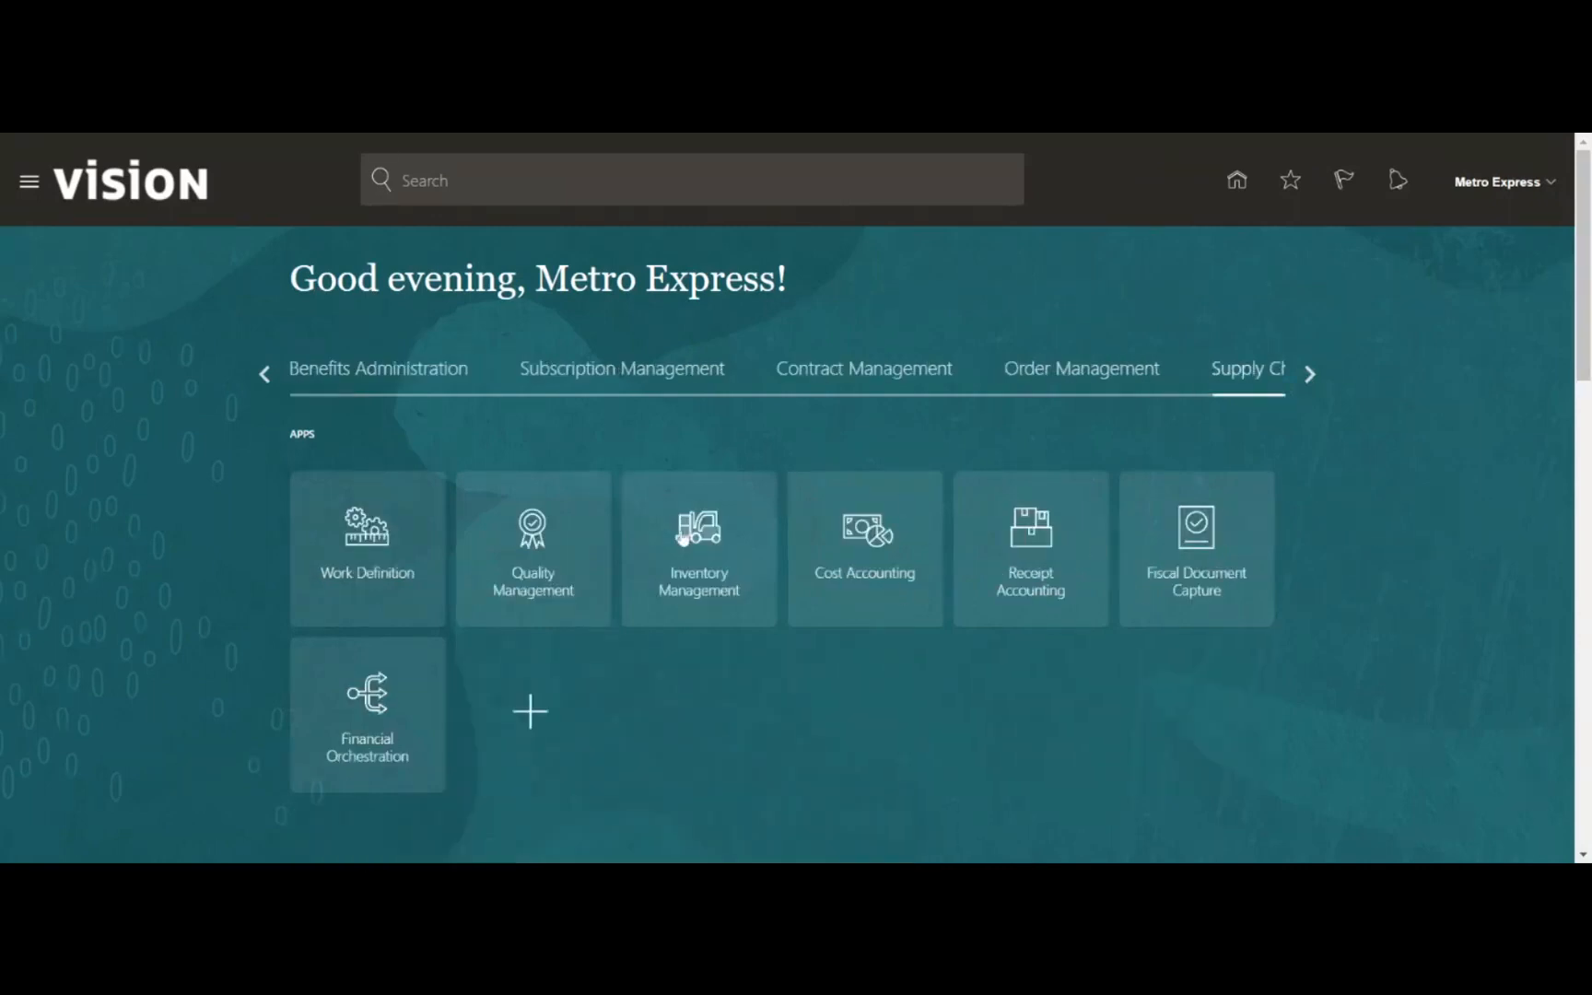
click(704, 505)
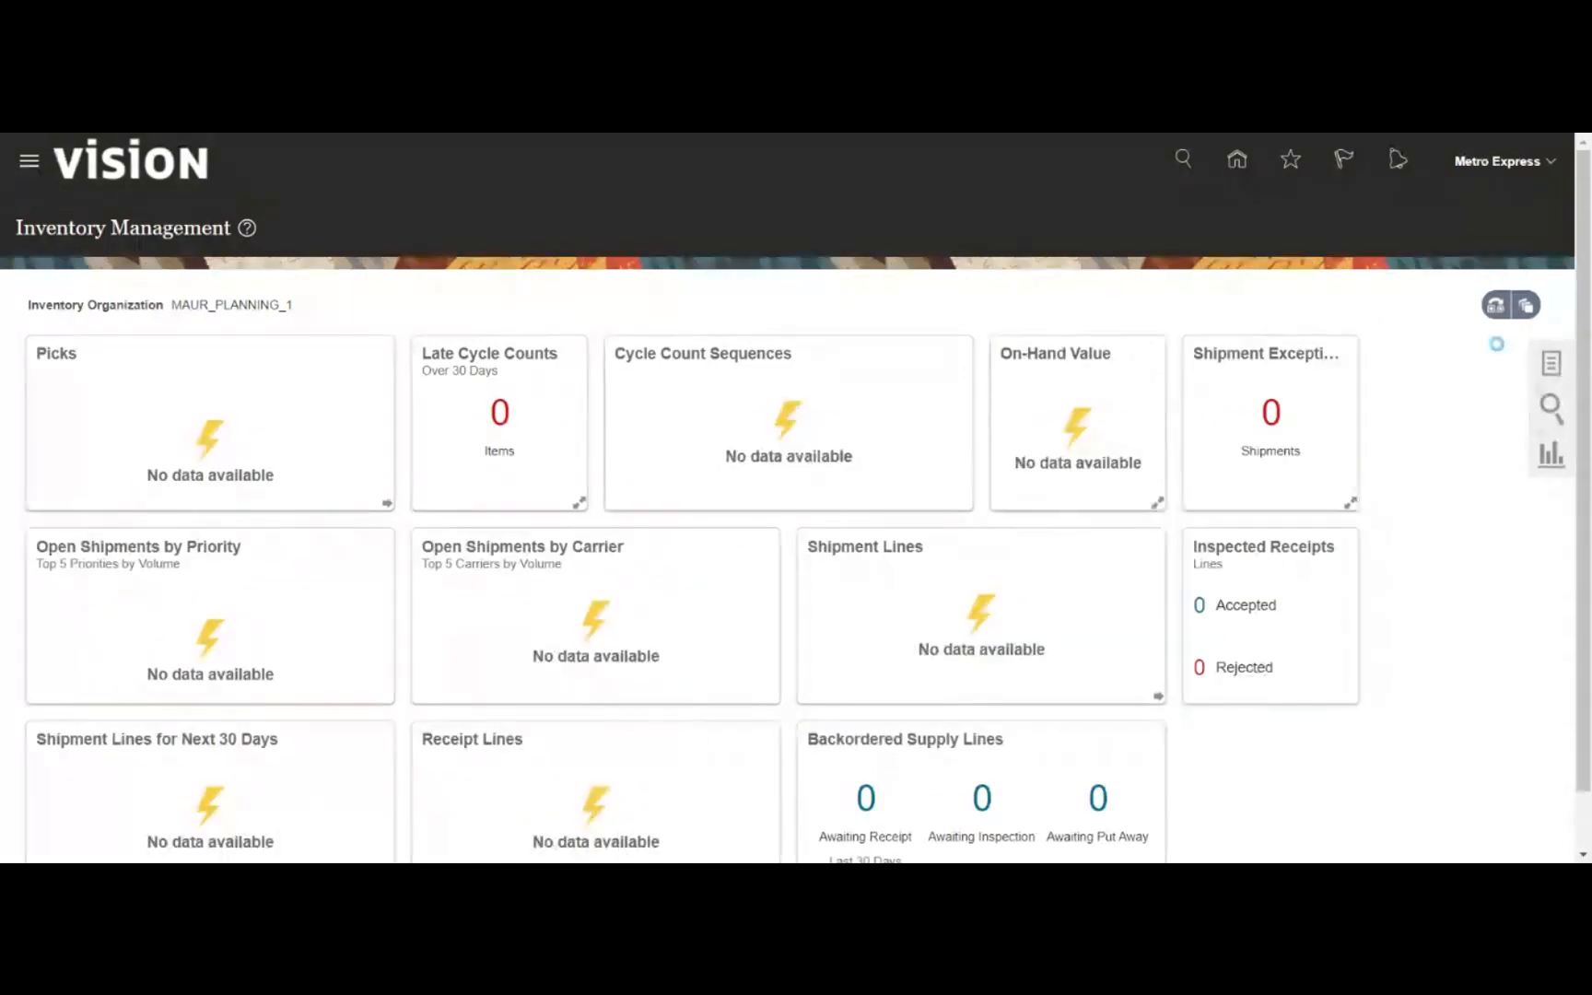
- View the Manage Transfer Orders task from the Inventory task list, and close it
click(1551, 365)
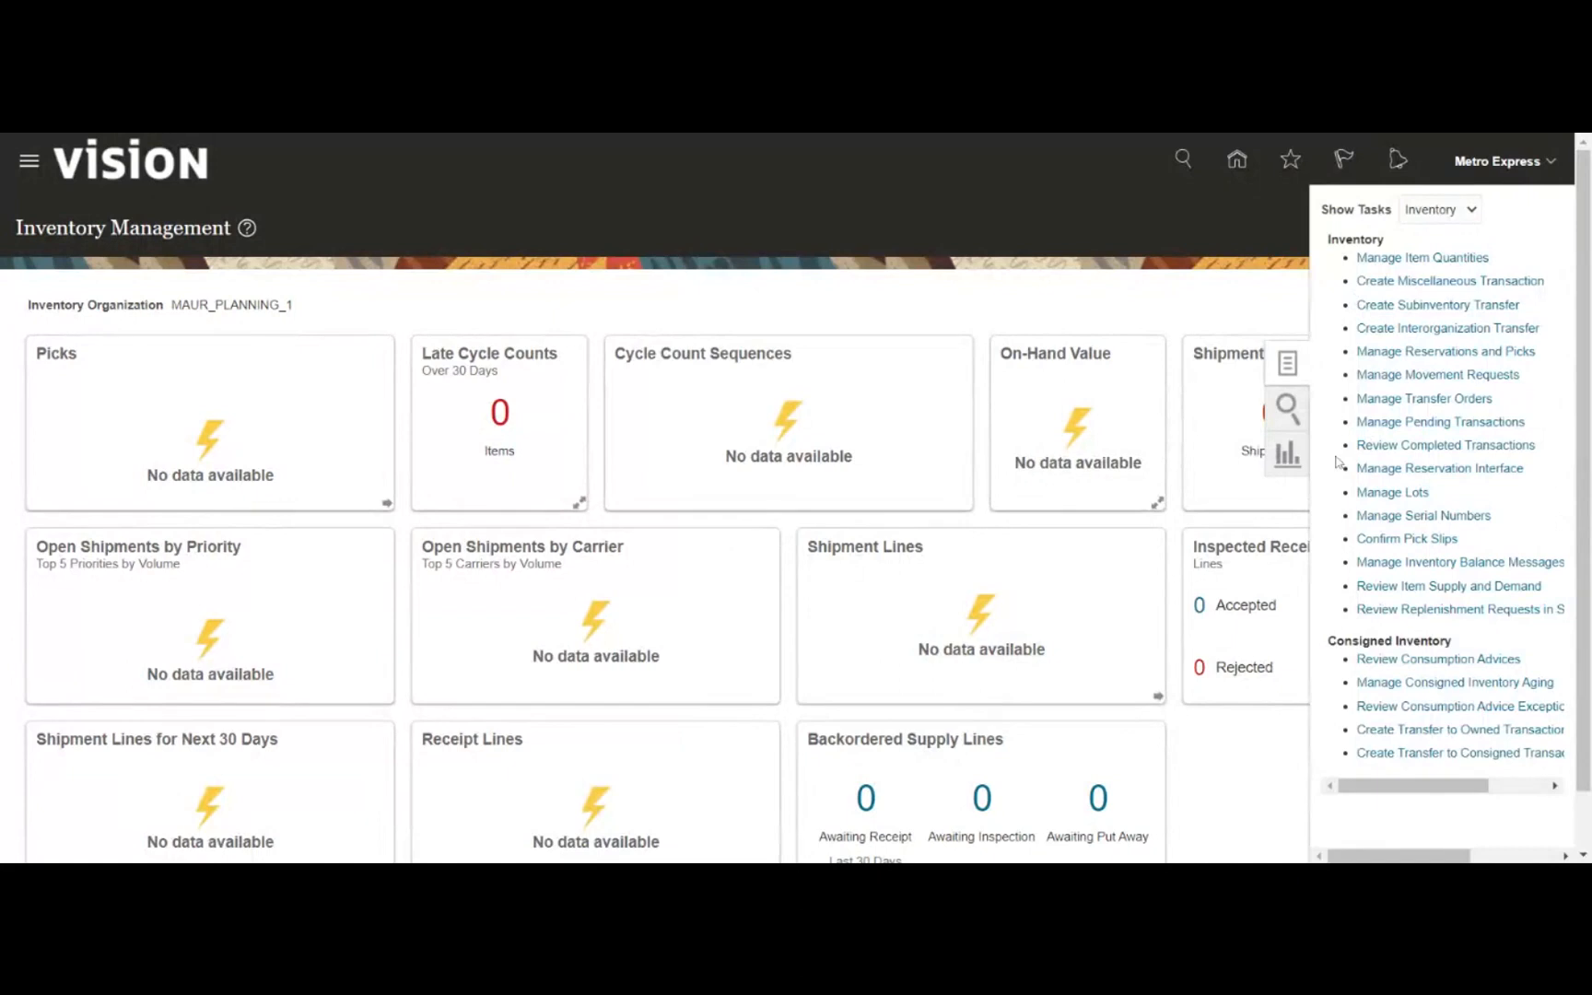
click(1404, 399)
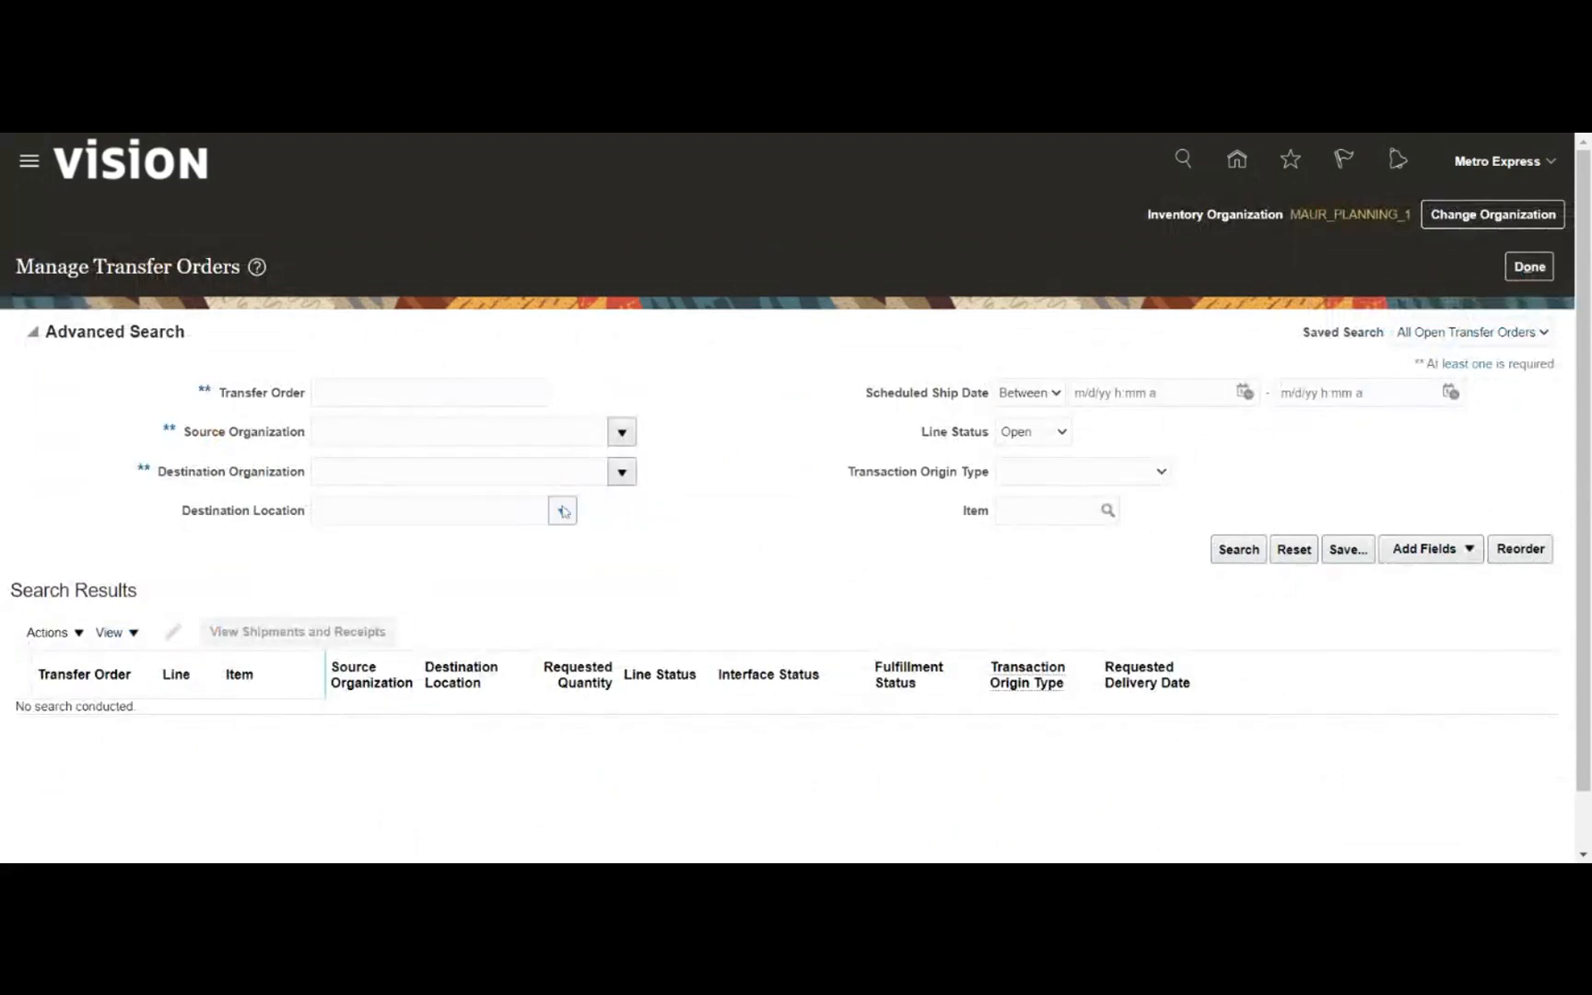
click(1526, 267)
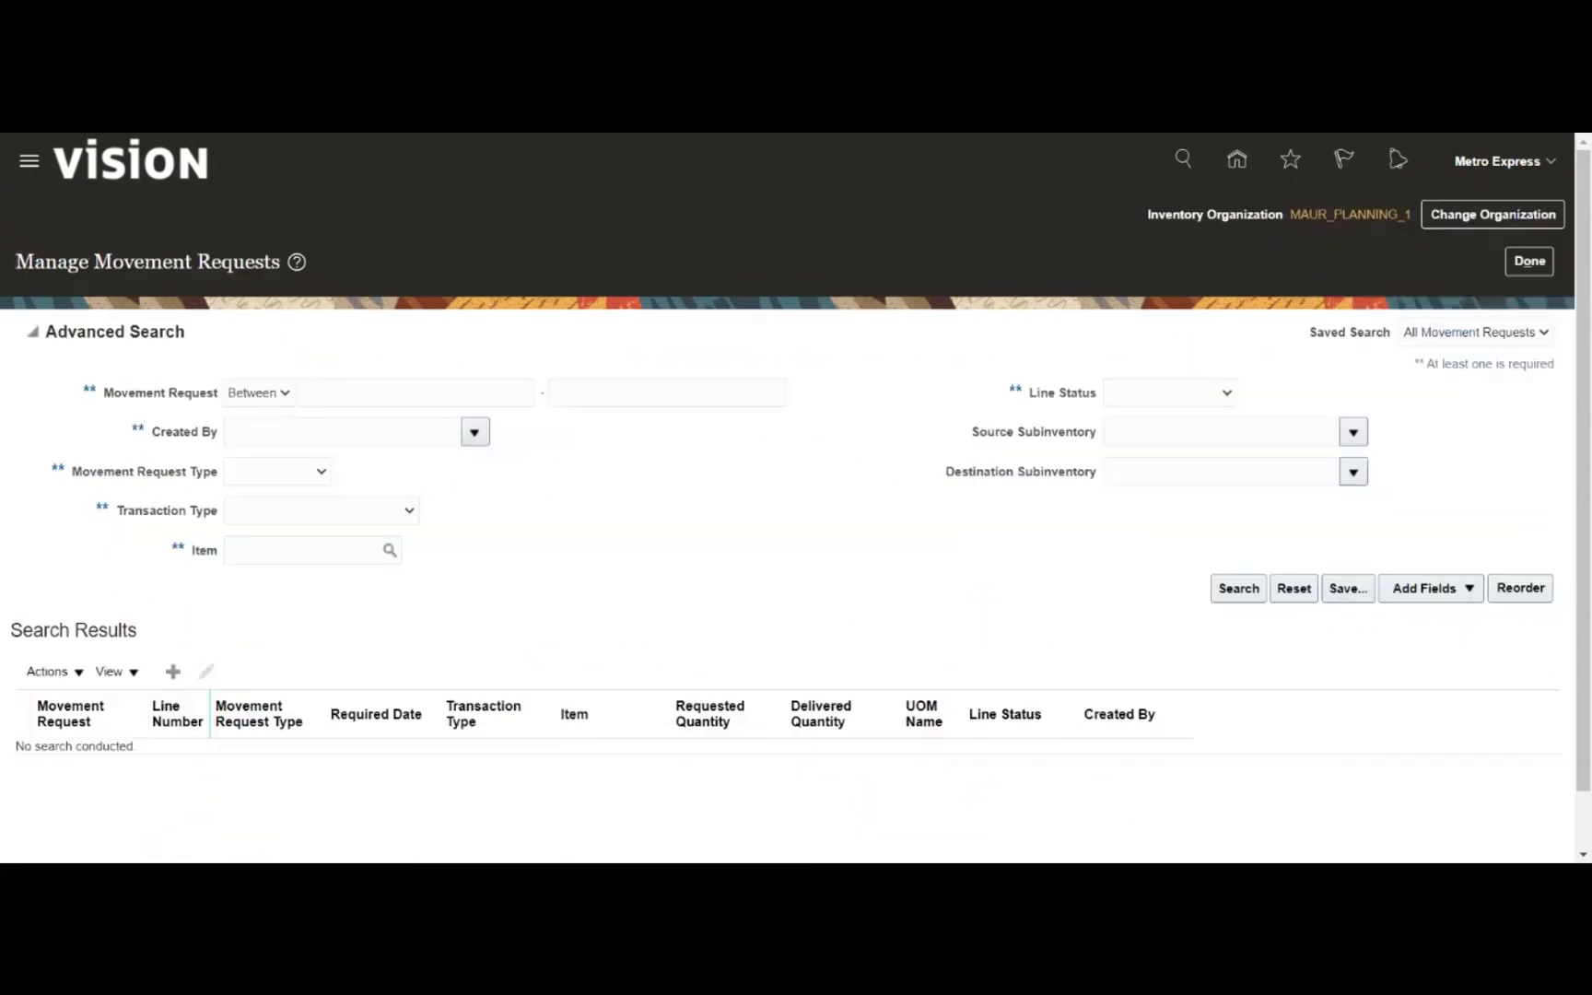
- Start a new movement request in Manage Movement Requests with transaction type Movement Request Transfer, and copy its request number
click(175, 675)
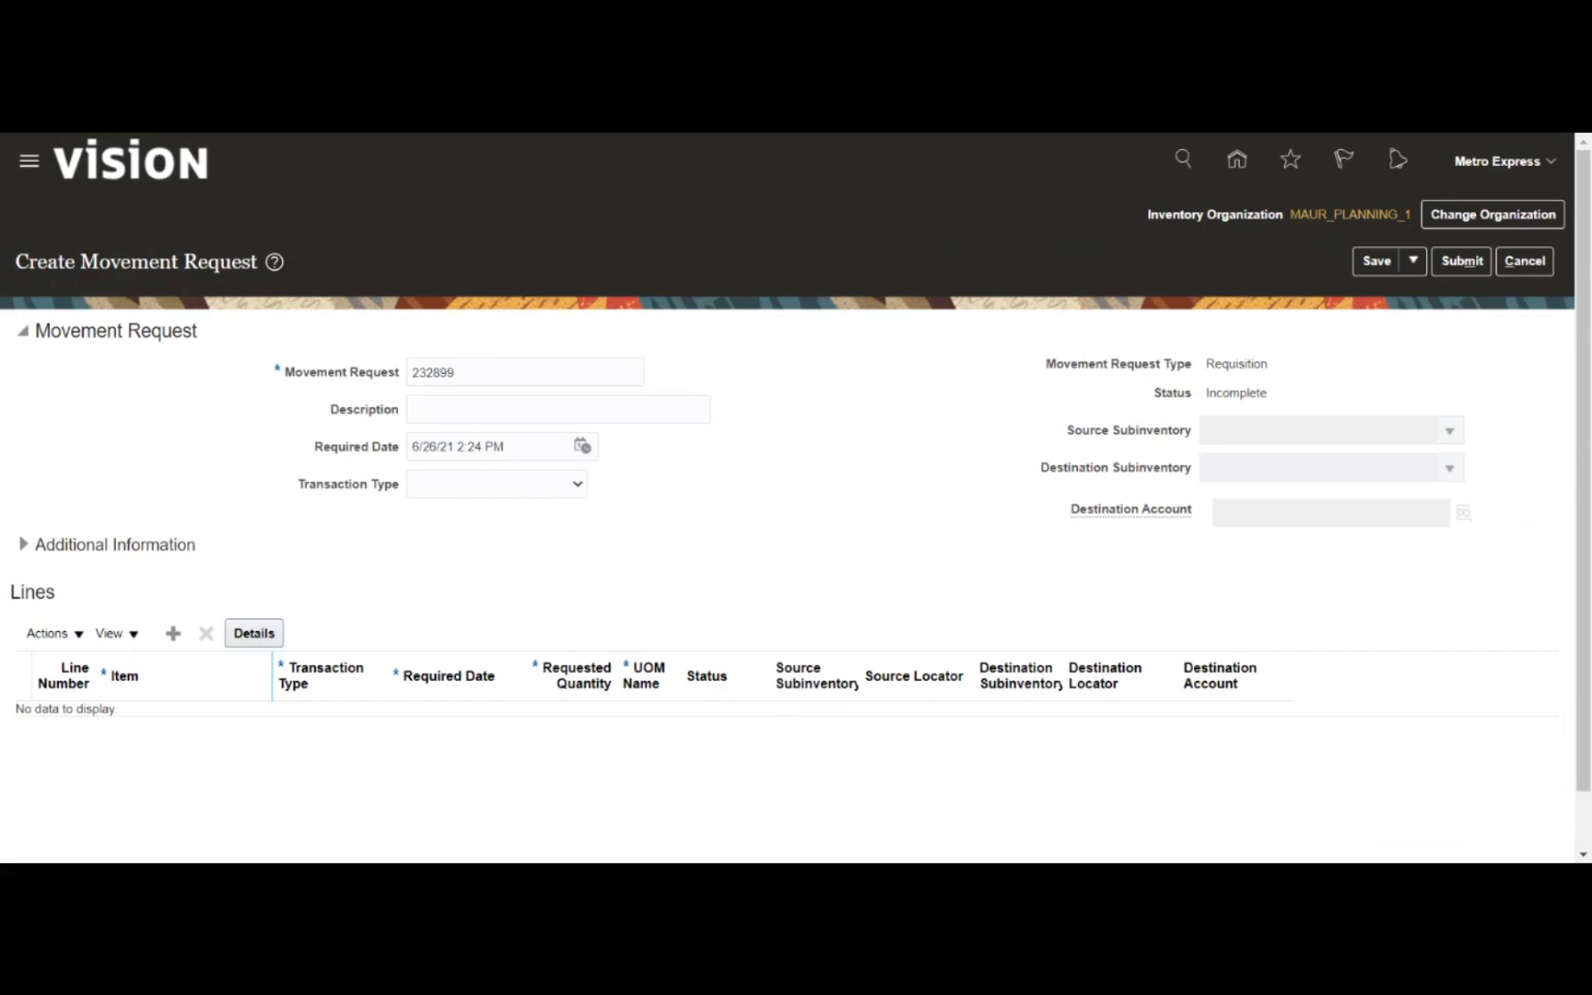
click(490, 542)
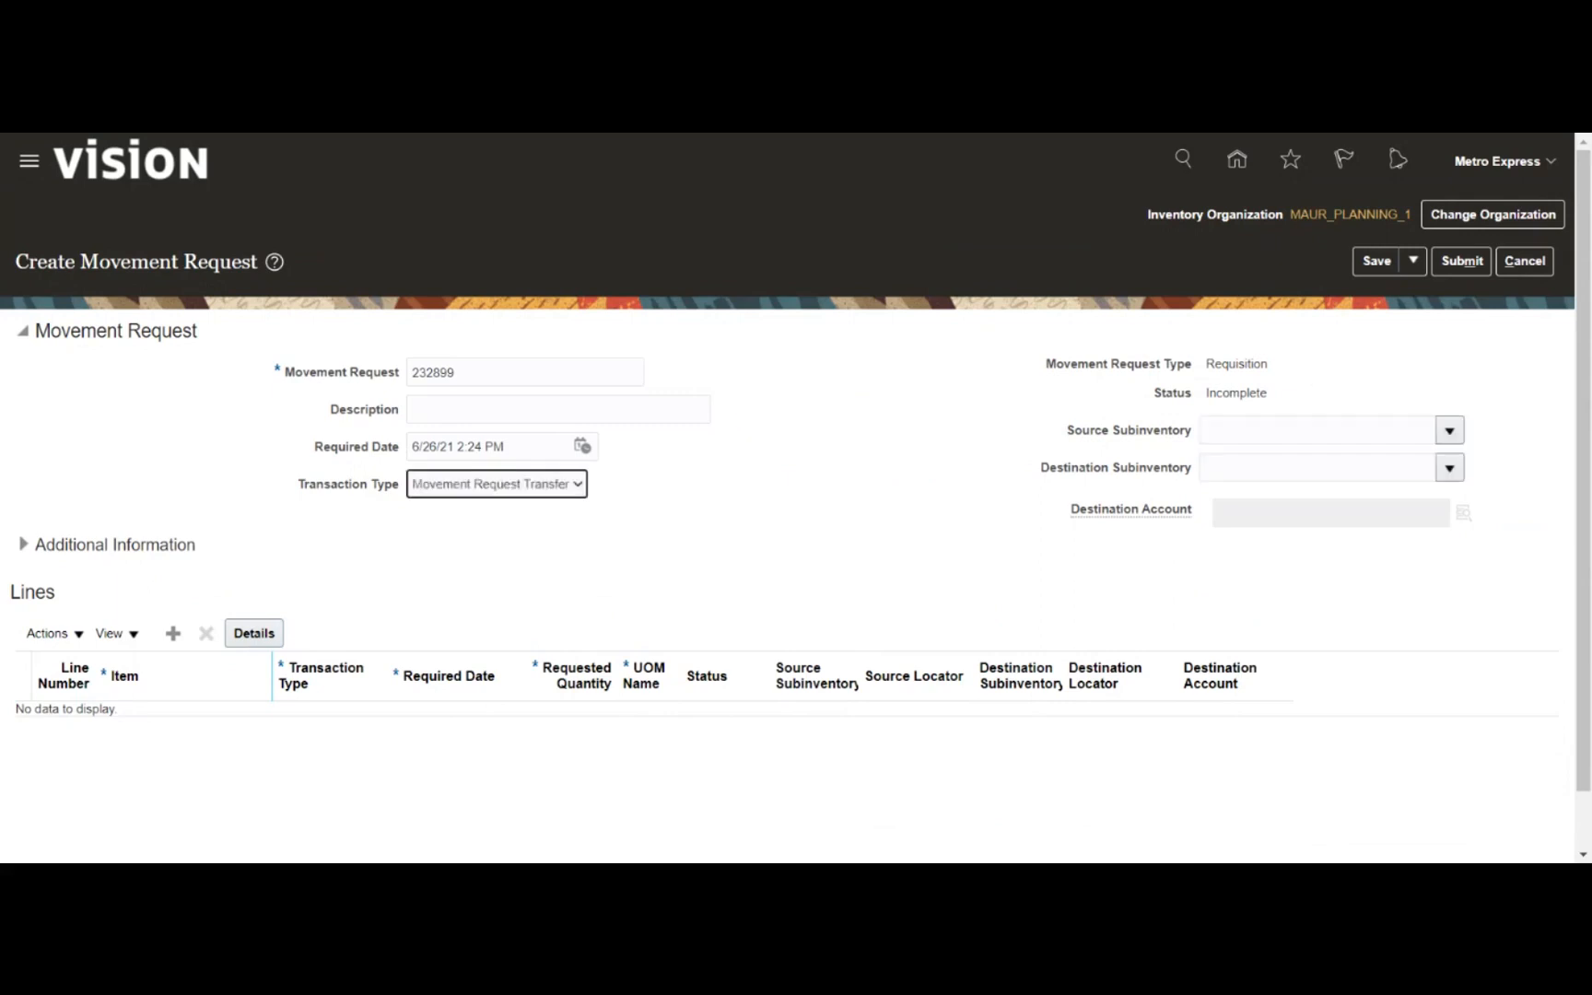
click(784, 434)
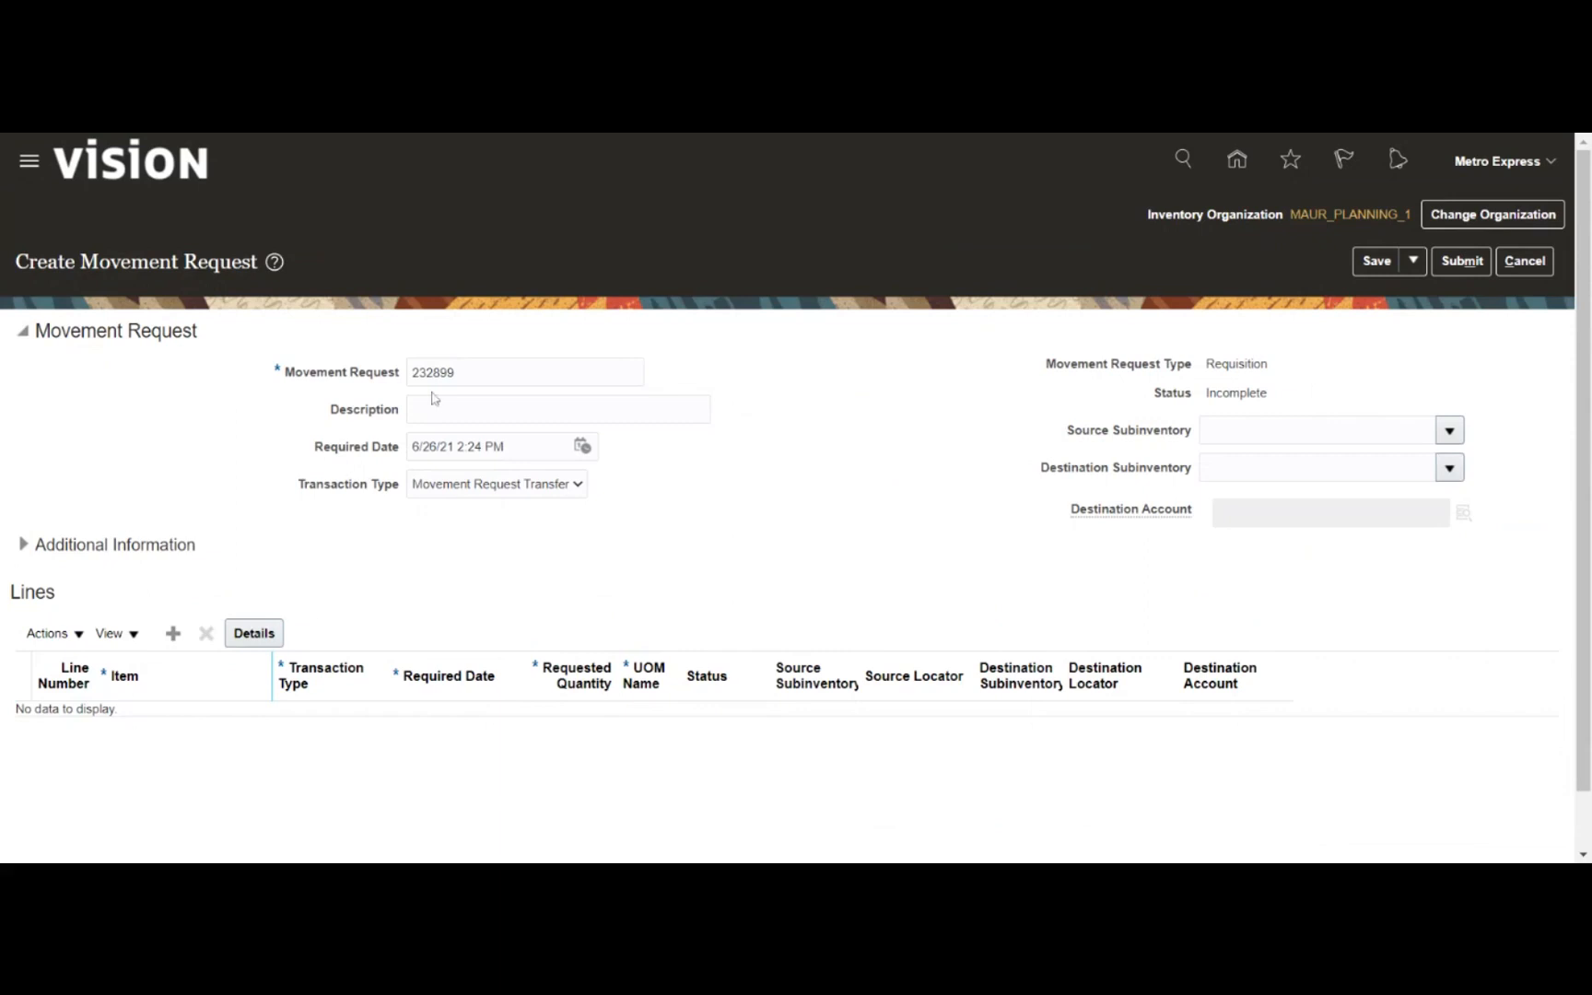
click(458, 373)
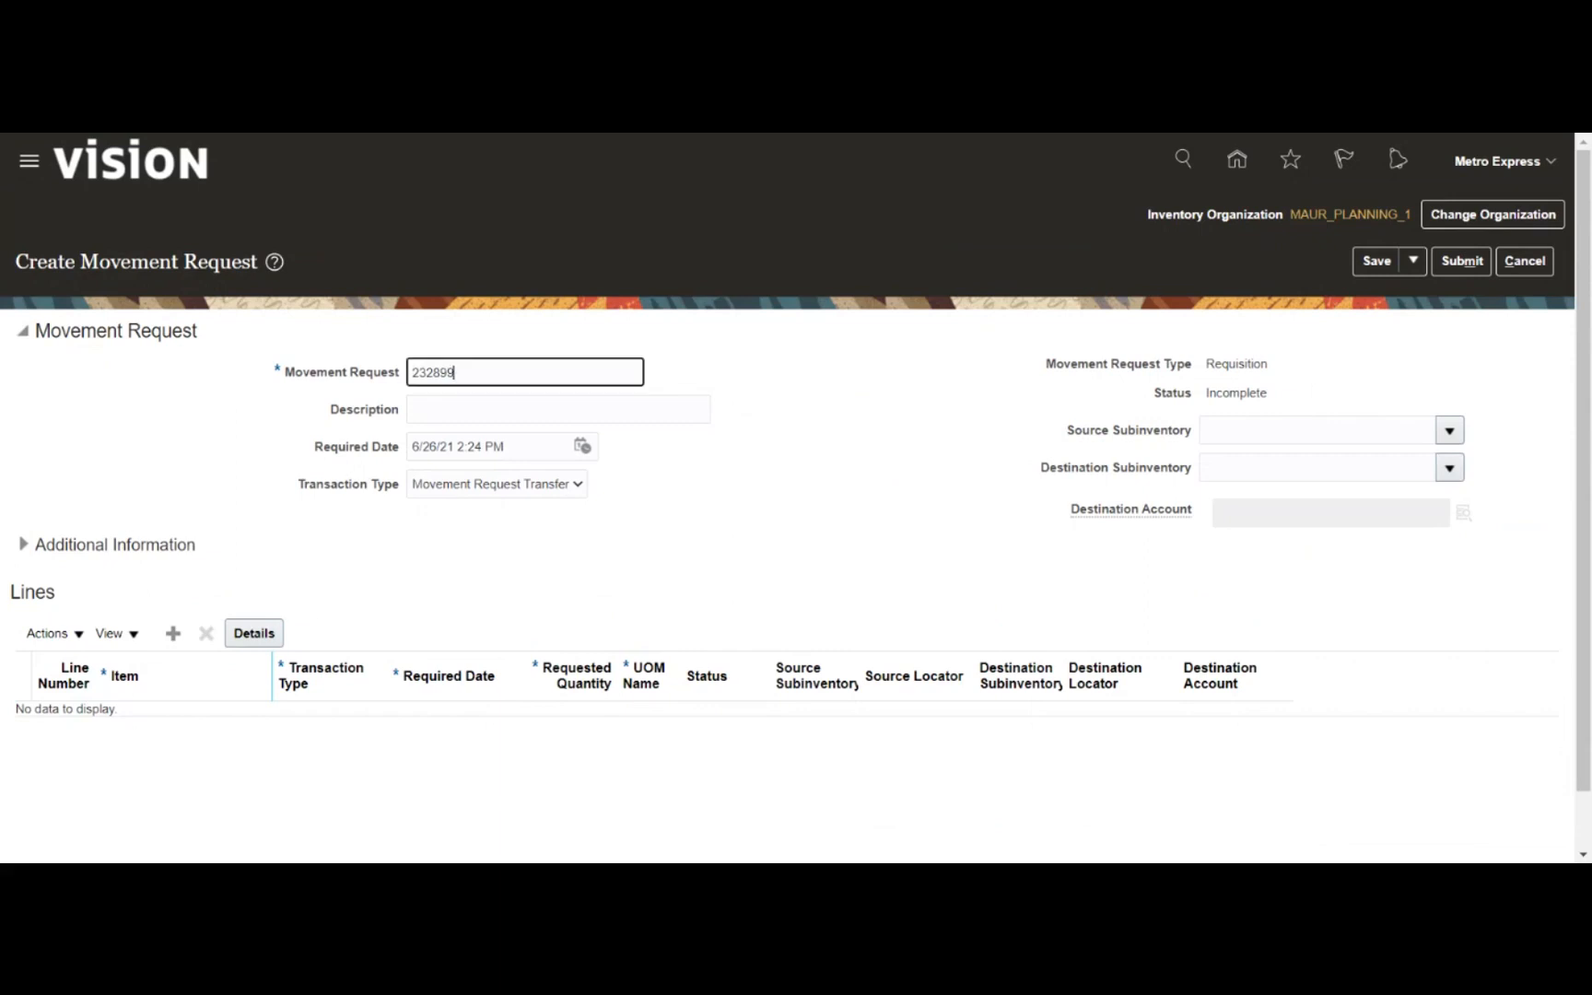
key(ctrl+a)
key(ctrl+c)
key(alt+Tab)
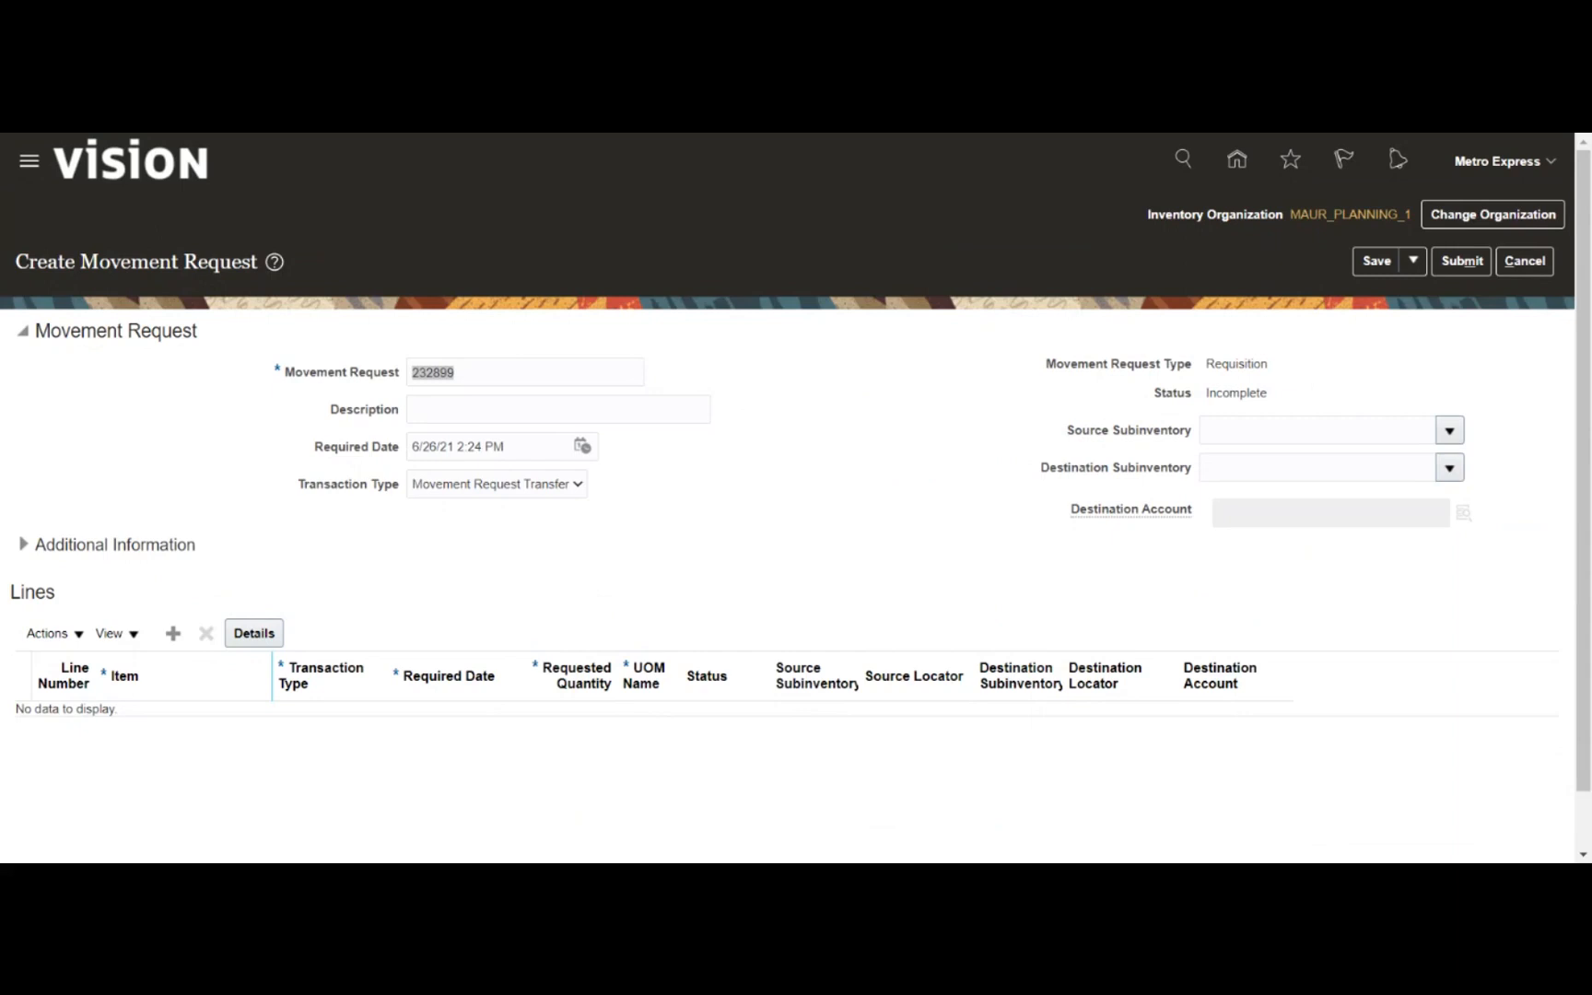
click(769, 473)
drag(1206, 370, 1297, 372)
click(1297, 372)
double_click(1236, 365)
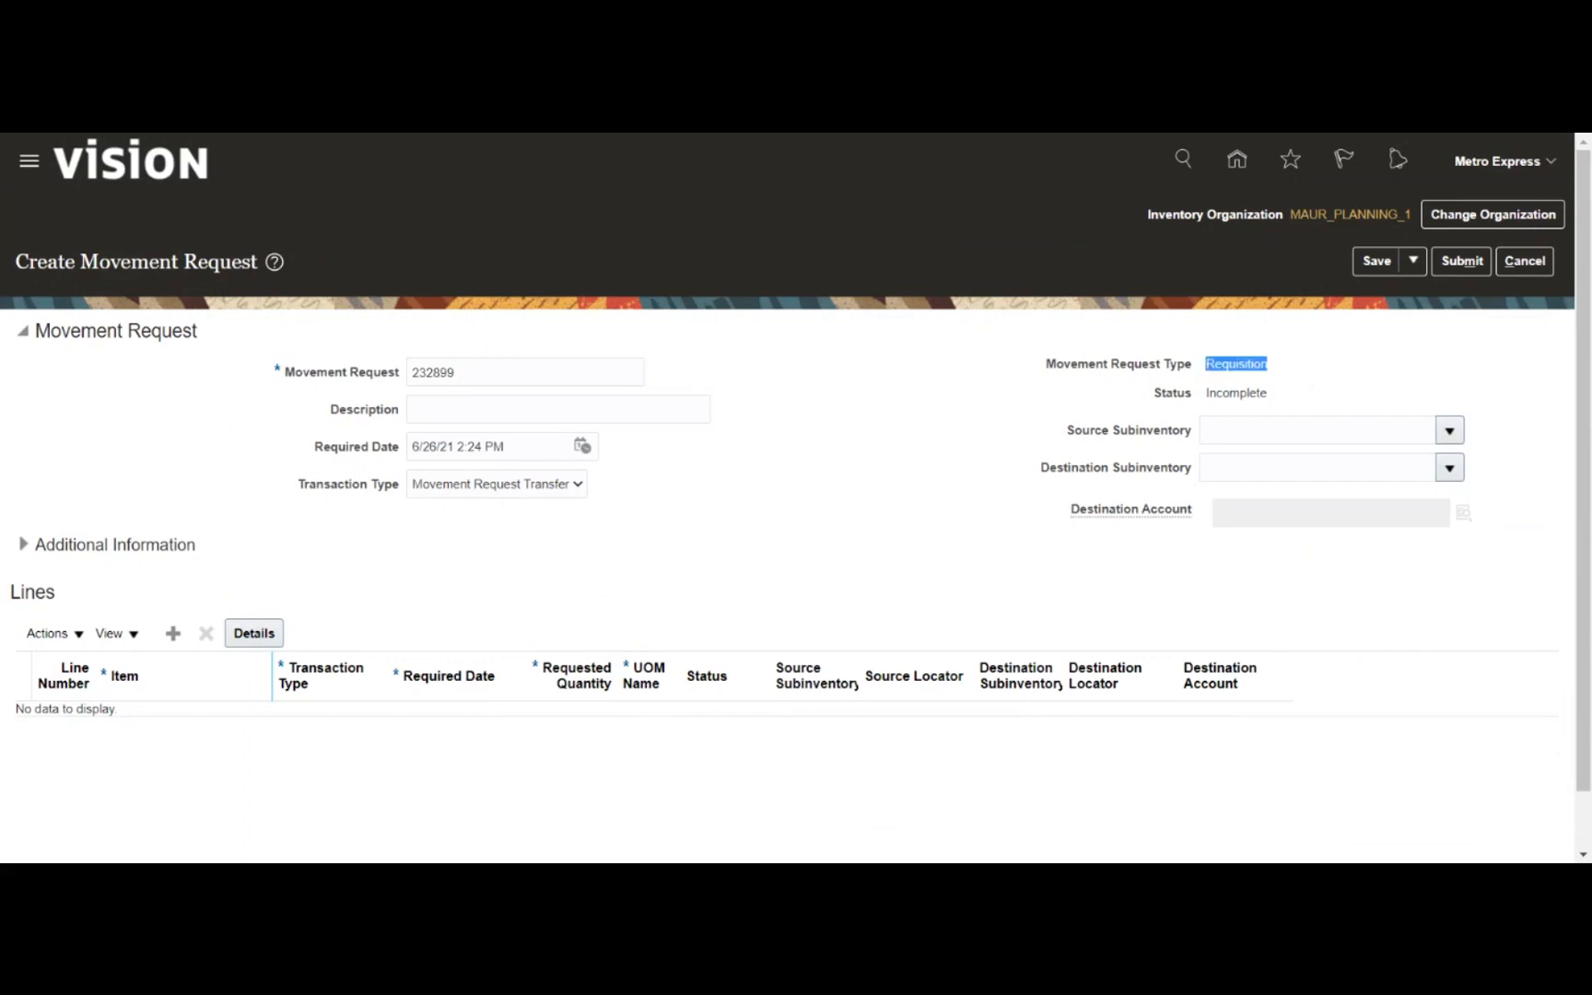
click(1279, 375)
- Add a line to the movement request for item AMO462, clearing the wrongly pasted request number from the item
click(173, 636)
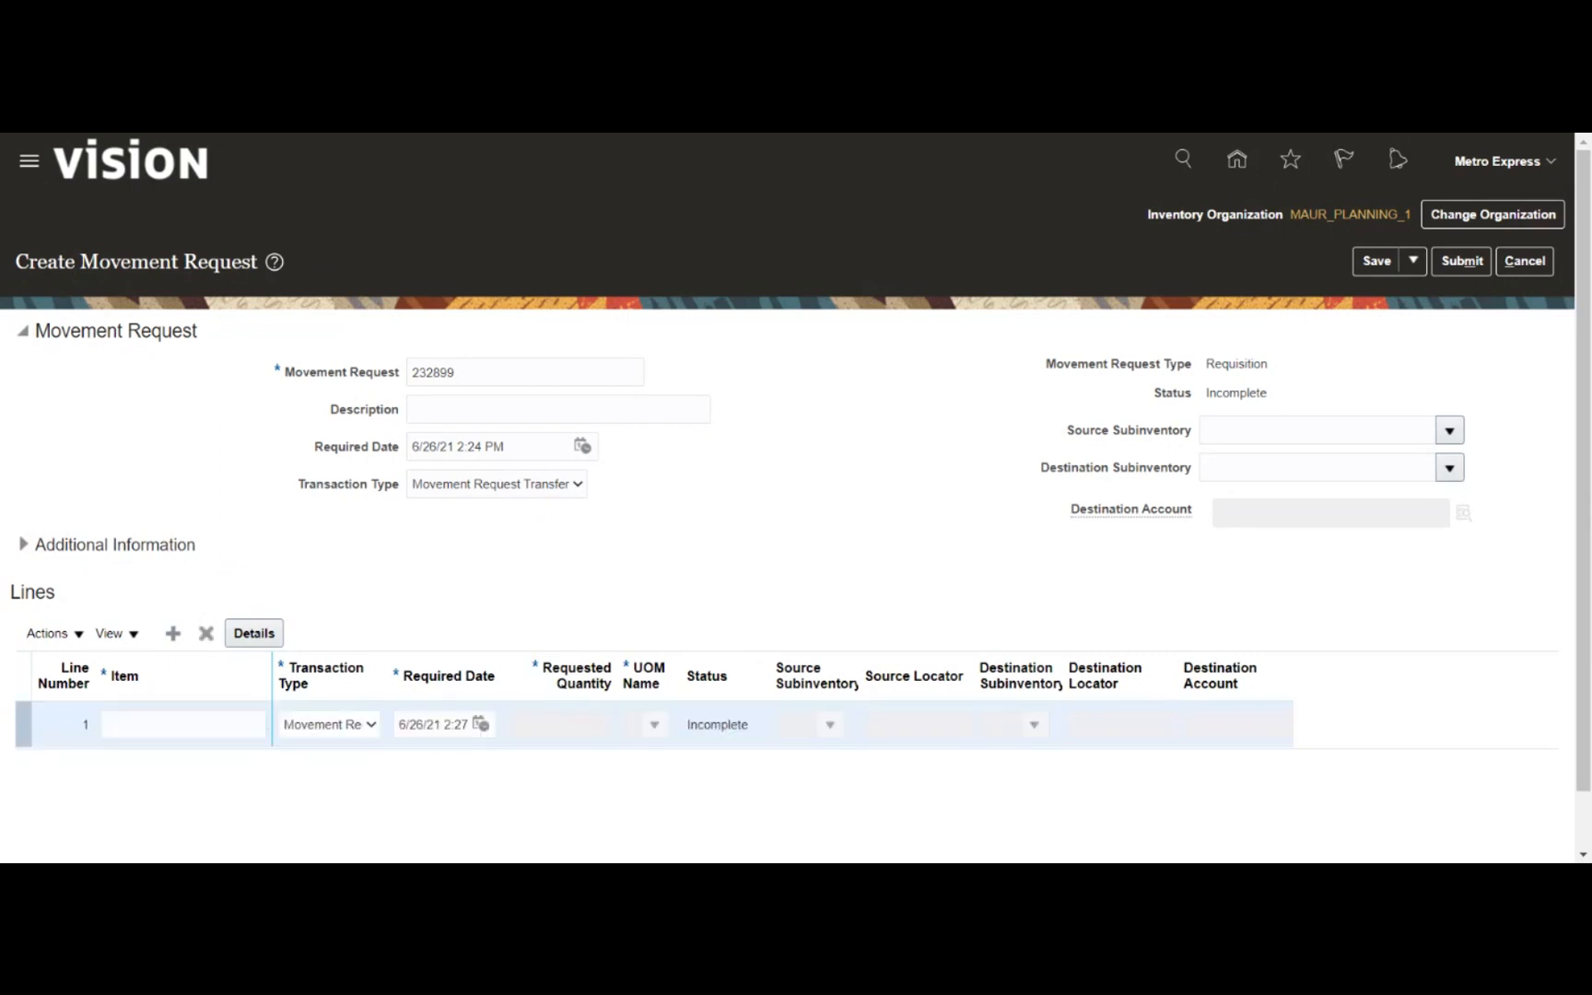
click(183, 724)
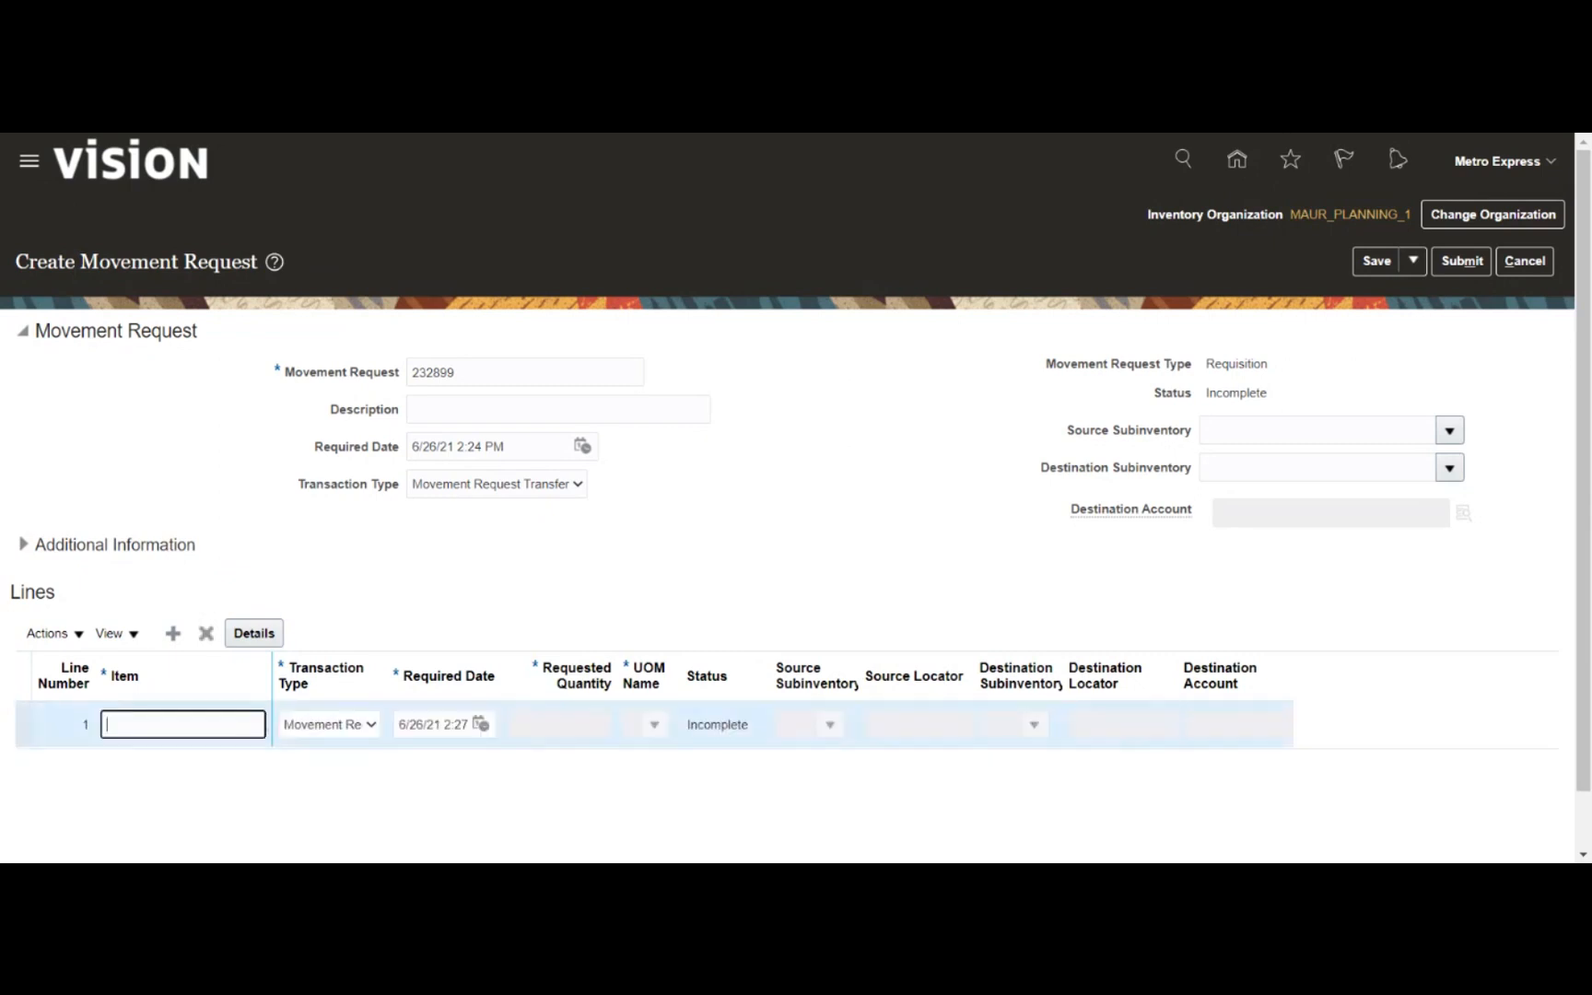
key(ctrl+v)
key(BackSpace)
key(BackSpace)
key(BackSpace)
key(BackSpace)
key(BackSpace)
key(BackSpace)
key(alt+Tab)
key(alt+Tab)
text(AMO462)
key(Tab)
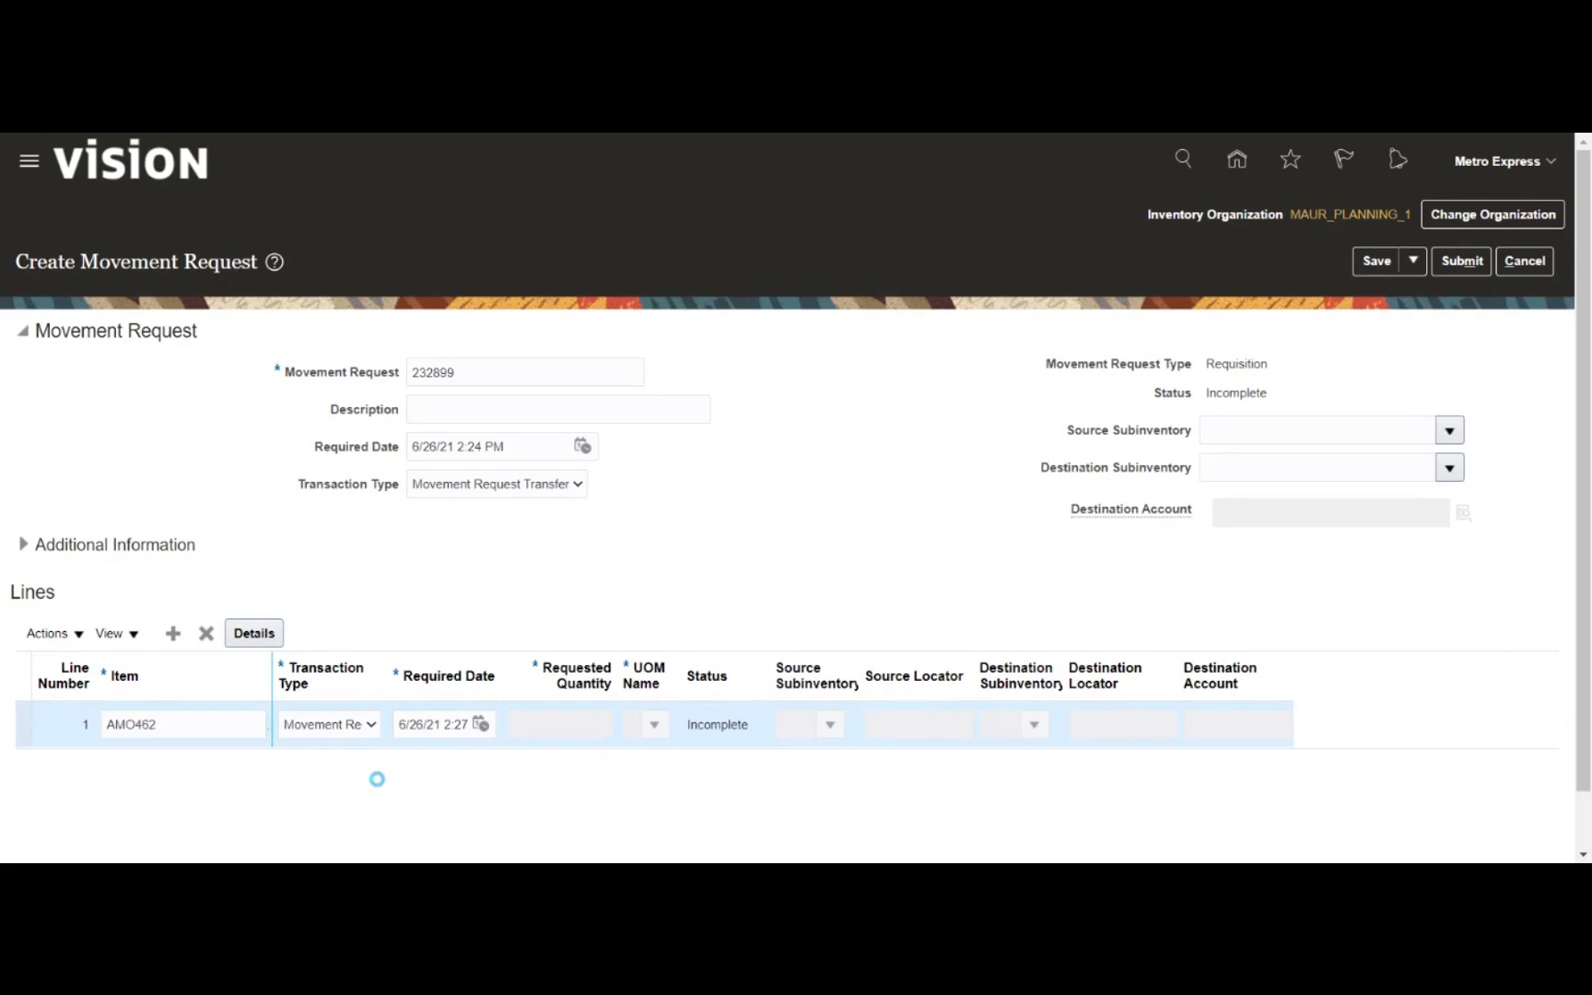
- Set the line's requested quantity to 1, source subinventory to Maur_Plan and destination subinventory to 9656
click(536, 732)
text(1)
key(Tab)
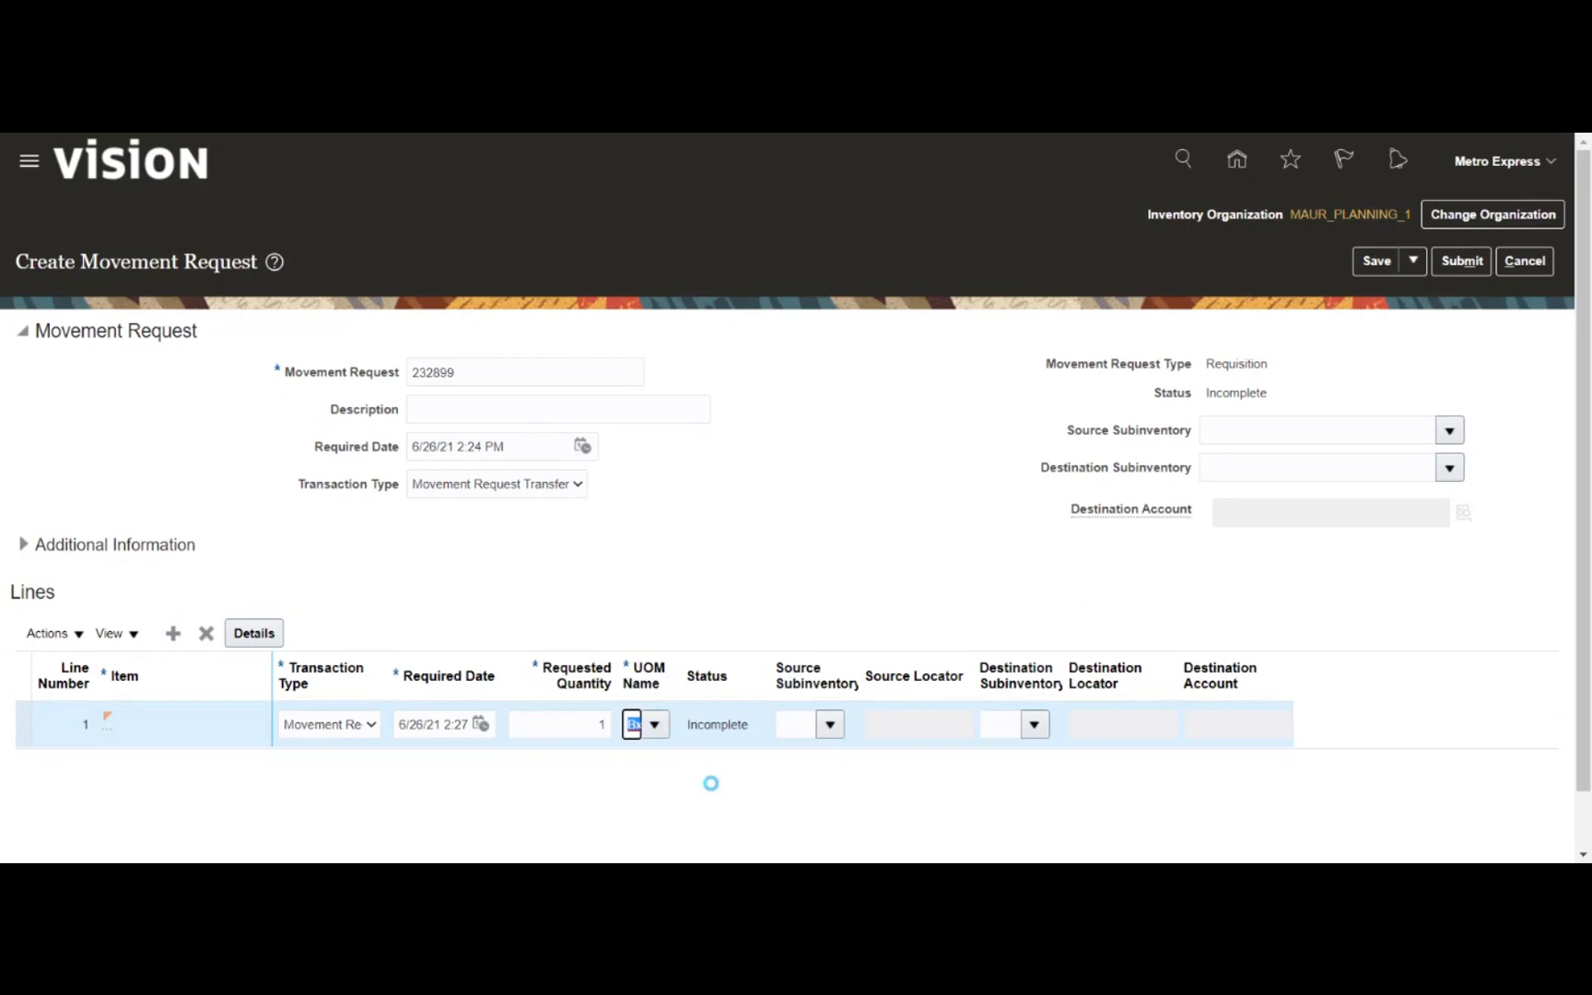
click(834, 727)
click(823, 732)
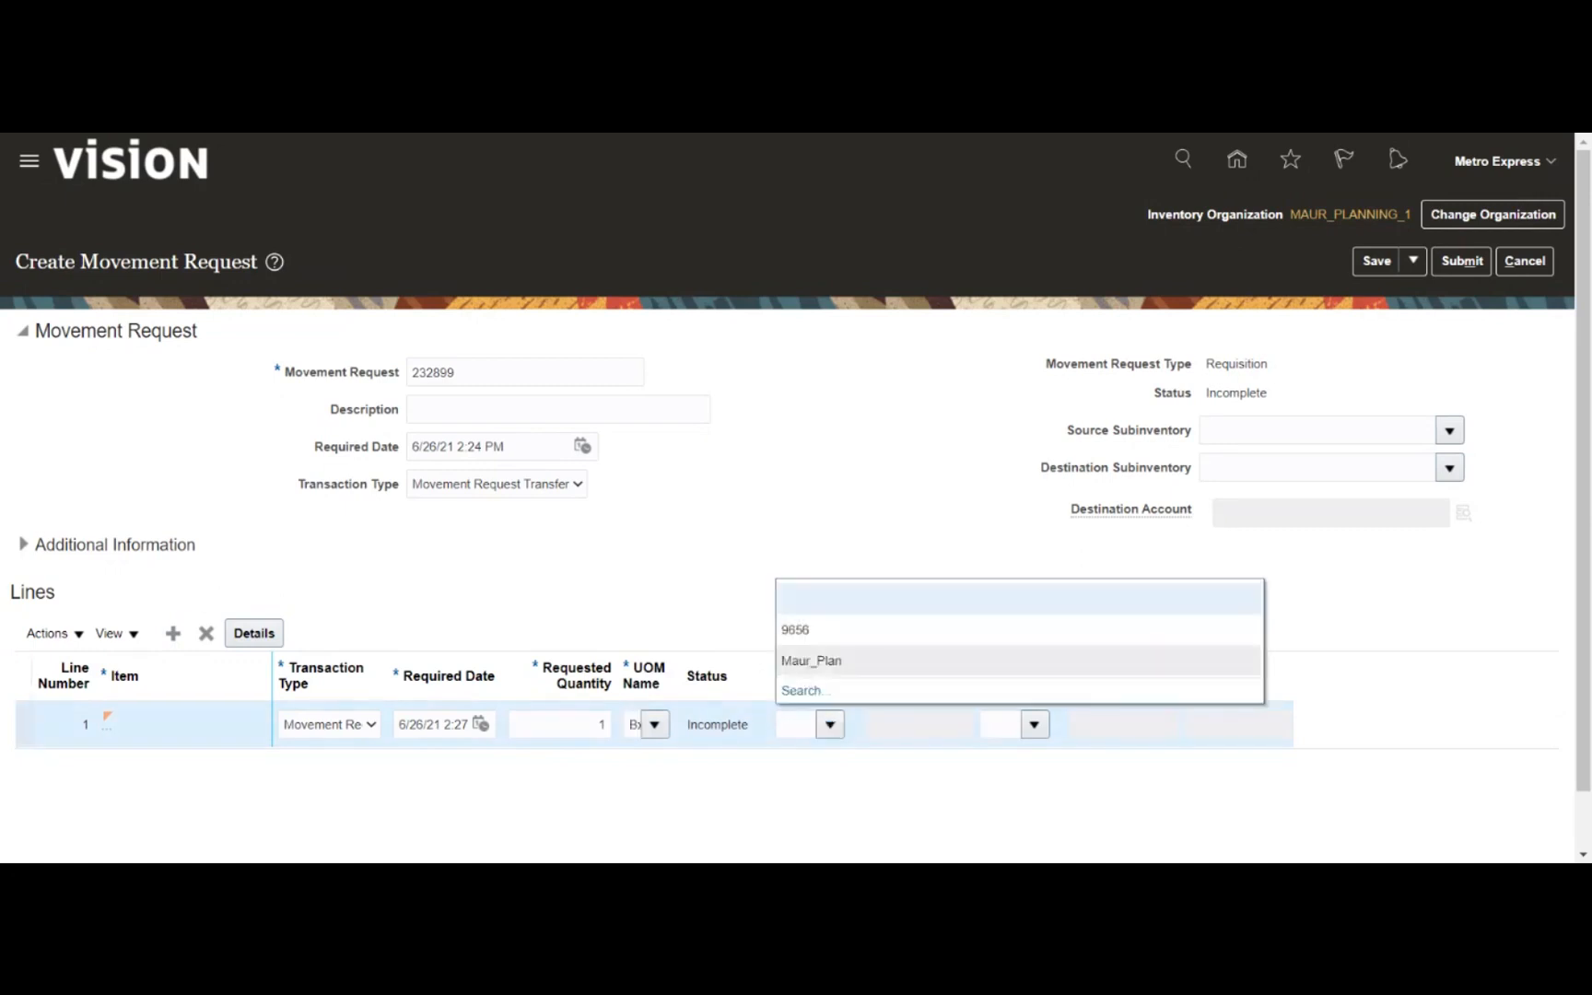
text(Maur_)
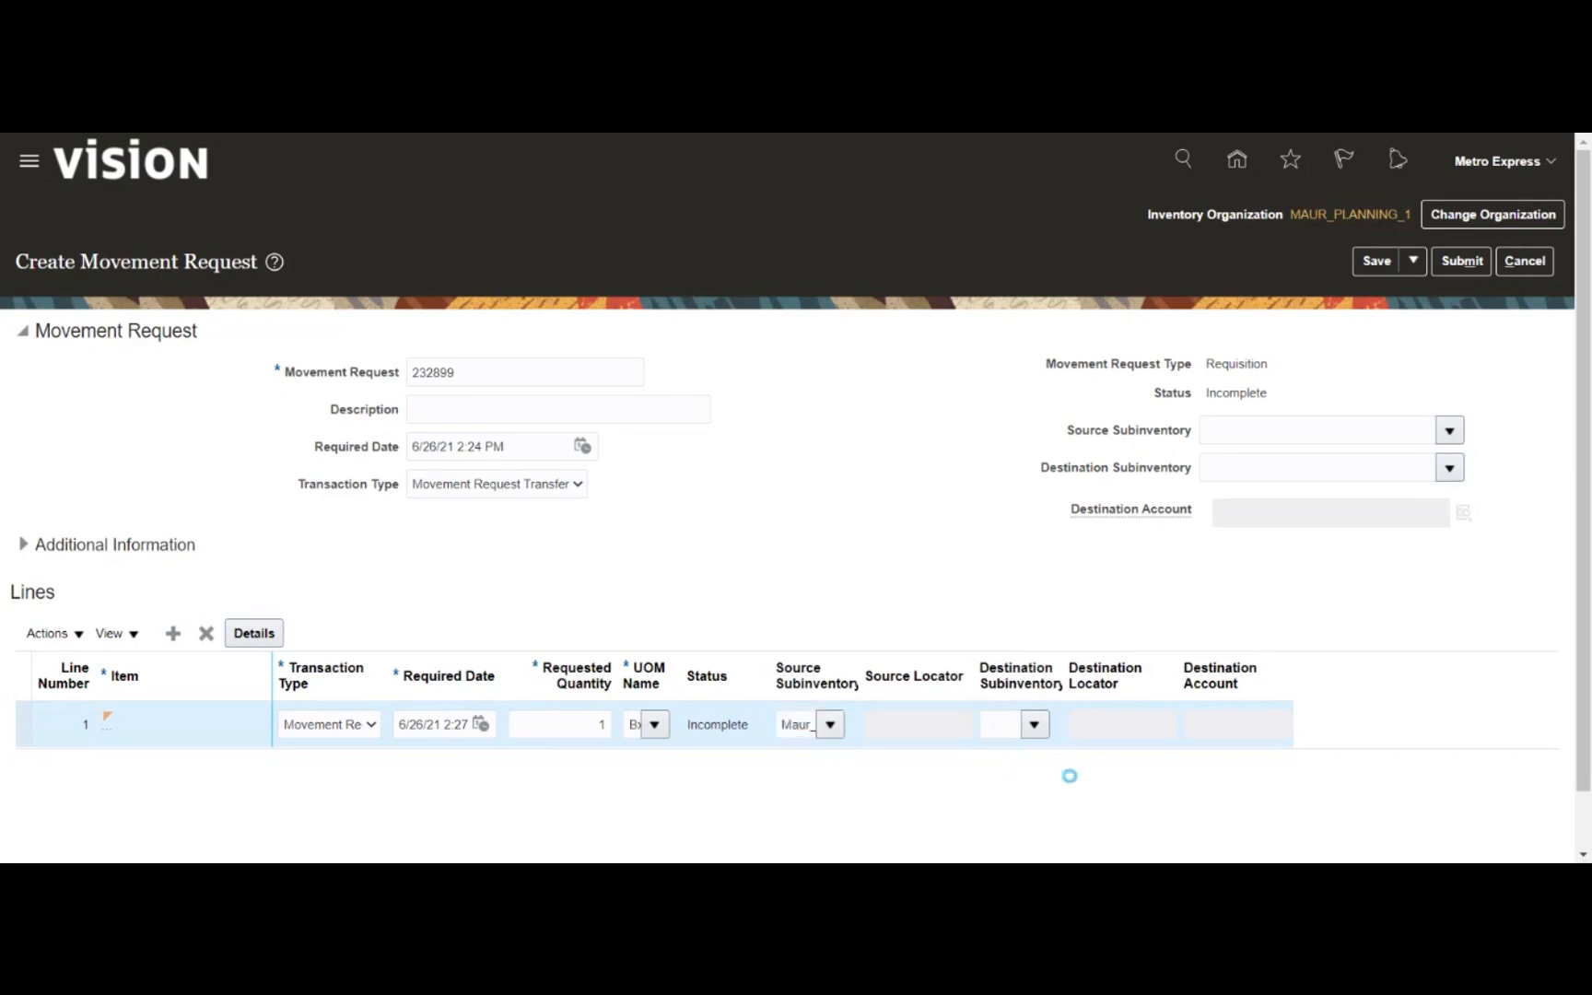
click(1028, 794)
click(910, 550)
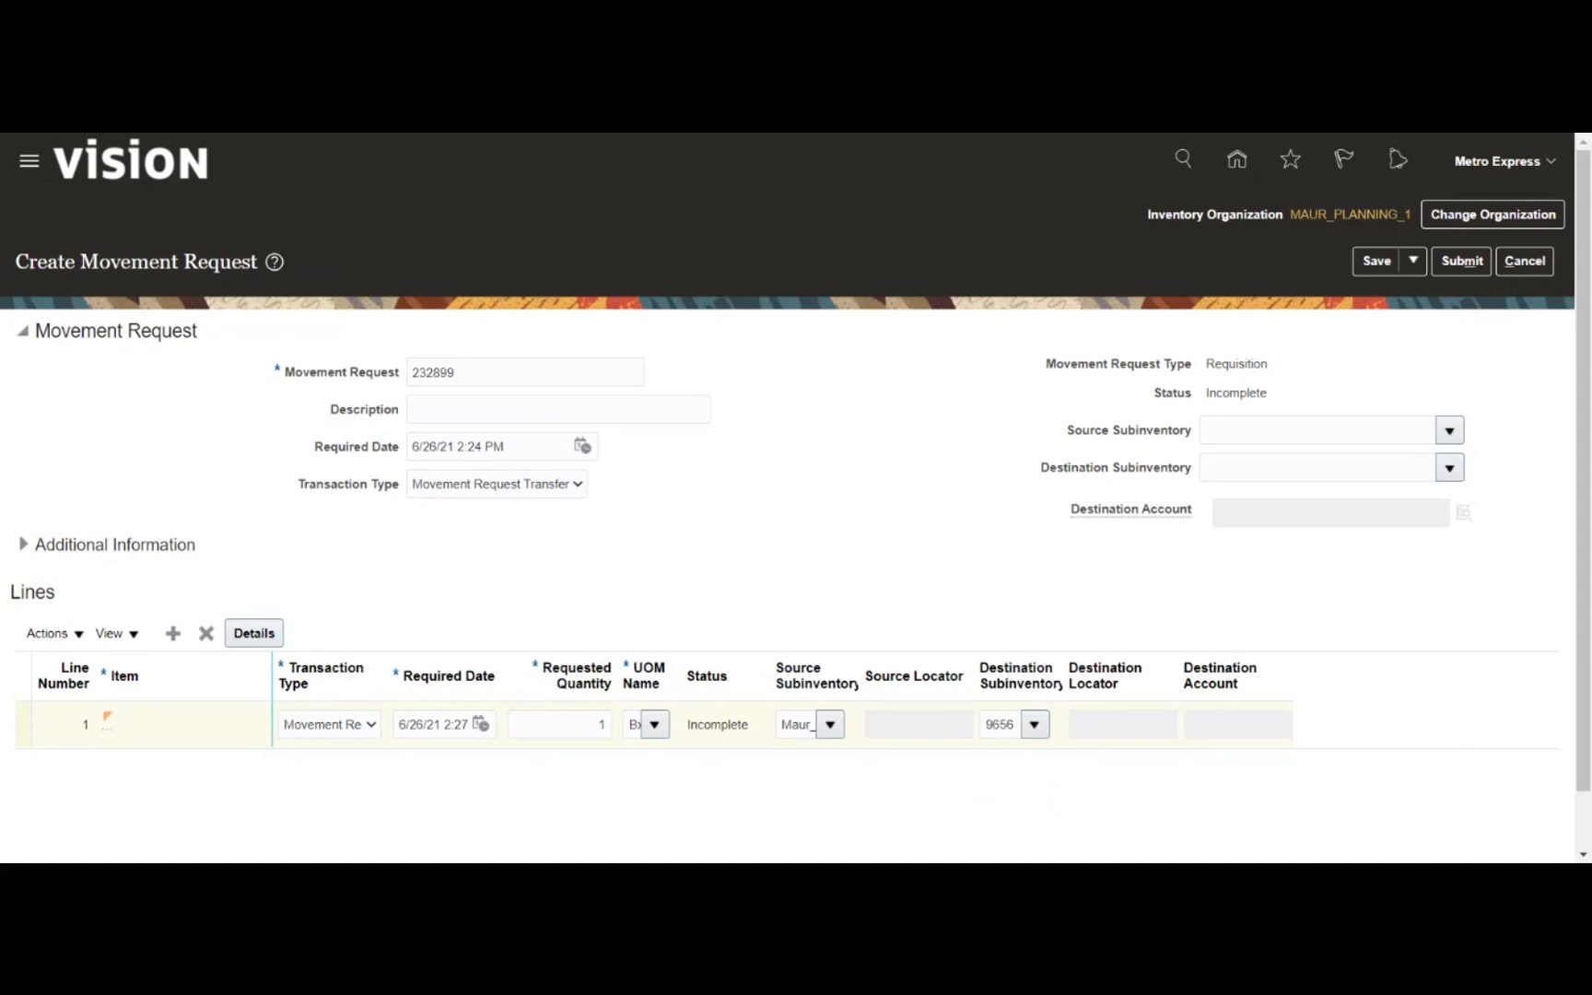
- Recheck the line's unit of measure and subinventory choices, keeping Maur_Plan as the source and 9656 as the destination
click(654, 725)
click(778, 765)
click(830, 725)
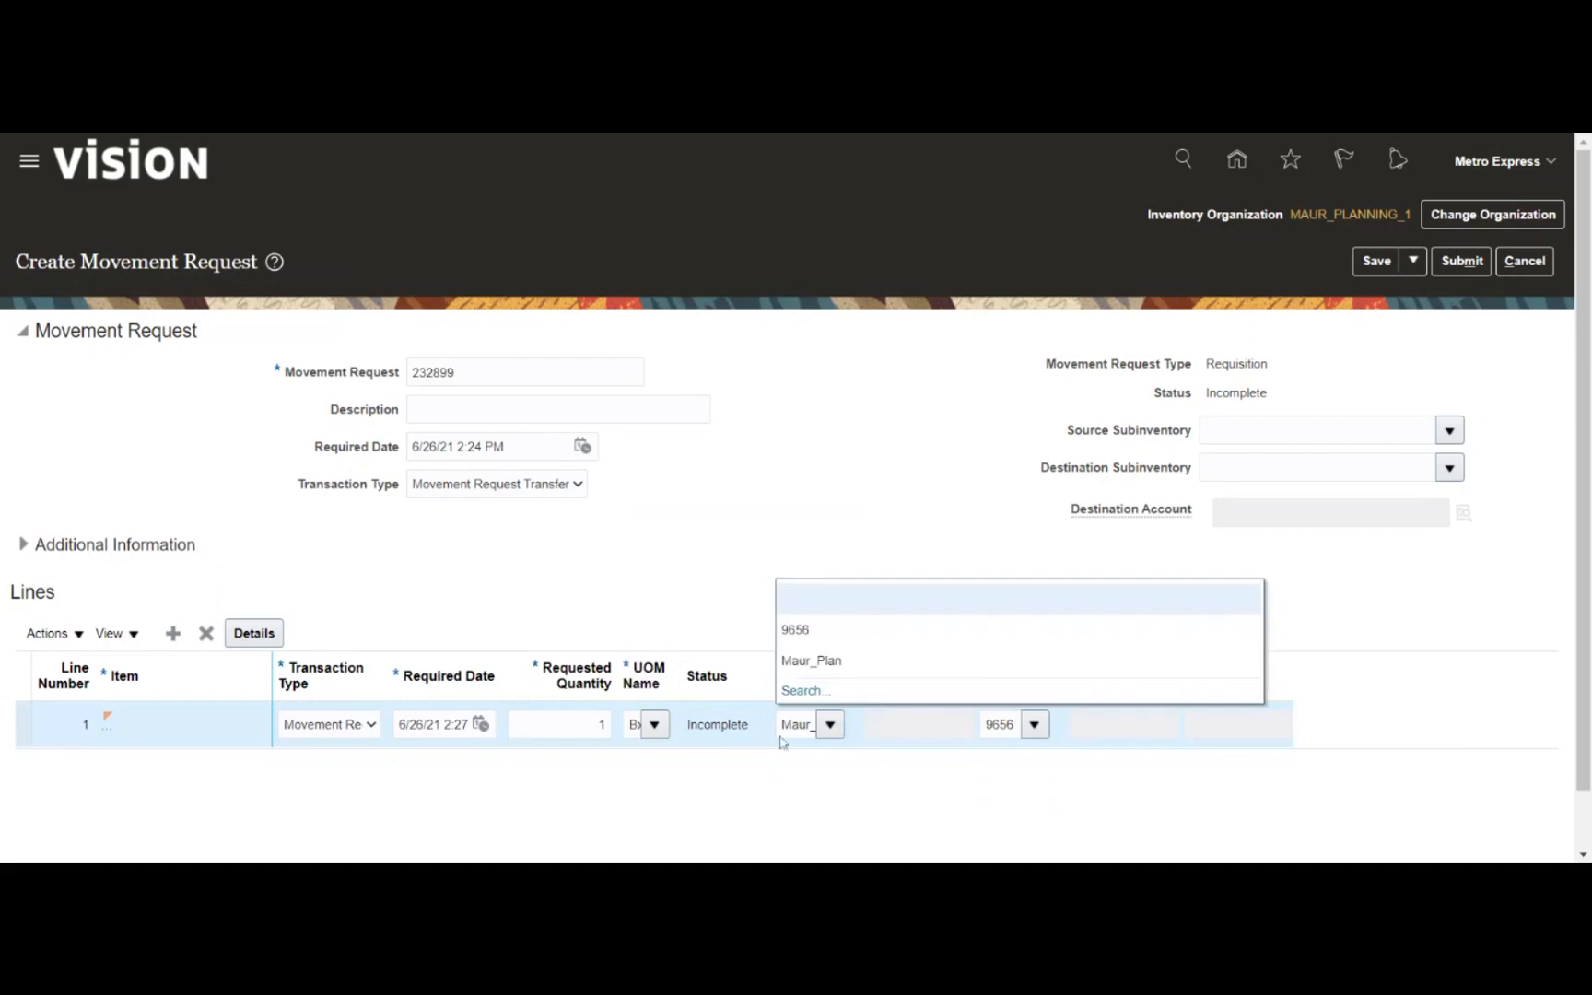
click(810, 661)
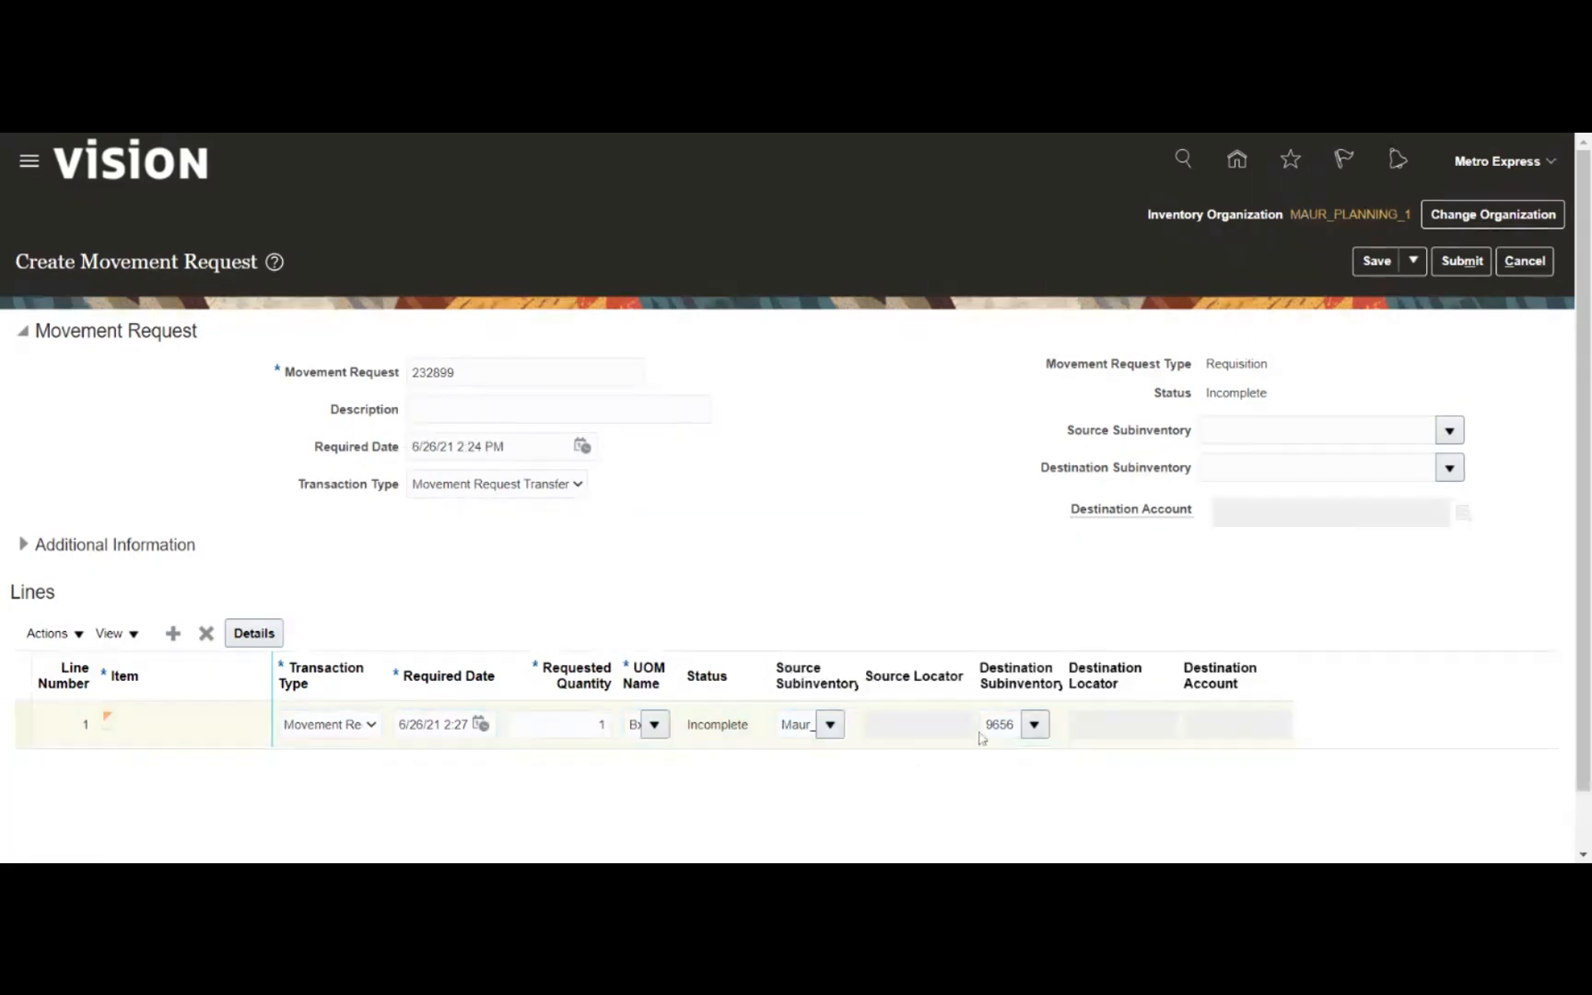
click(1036, 725)
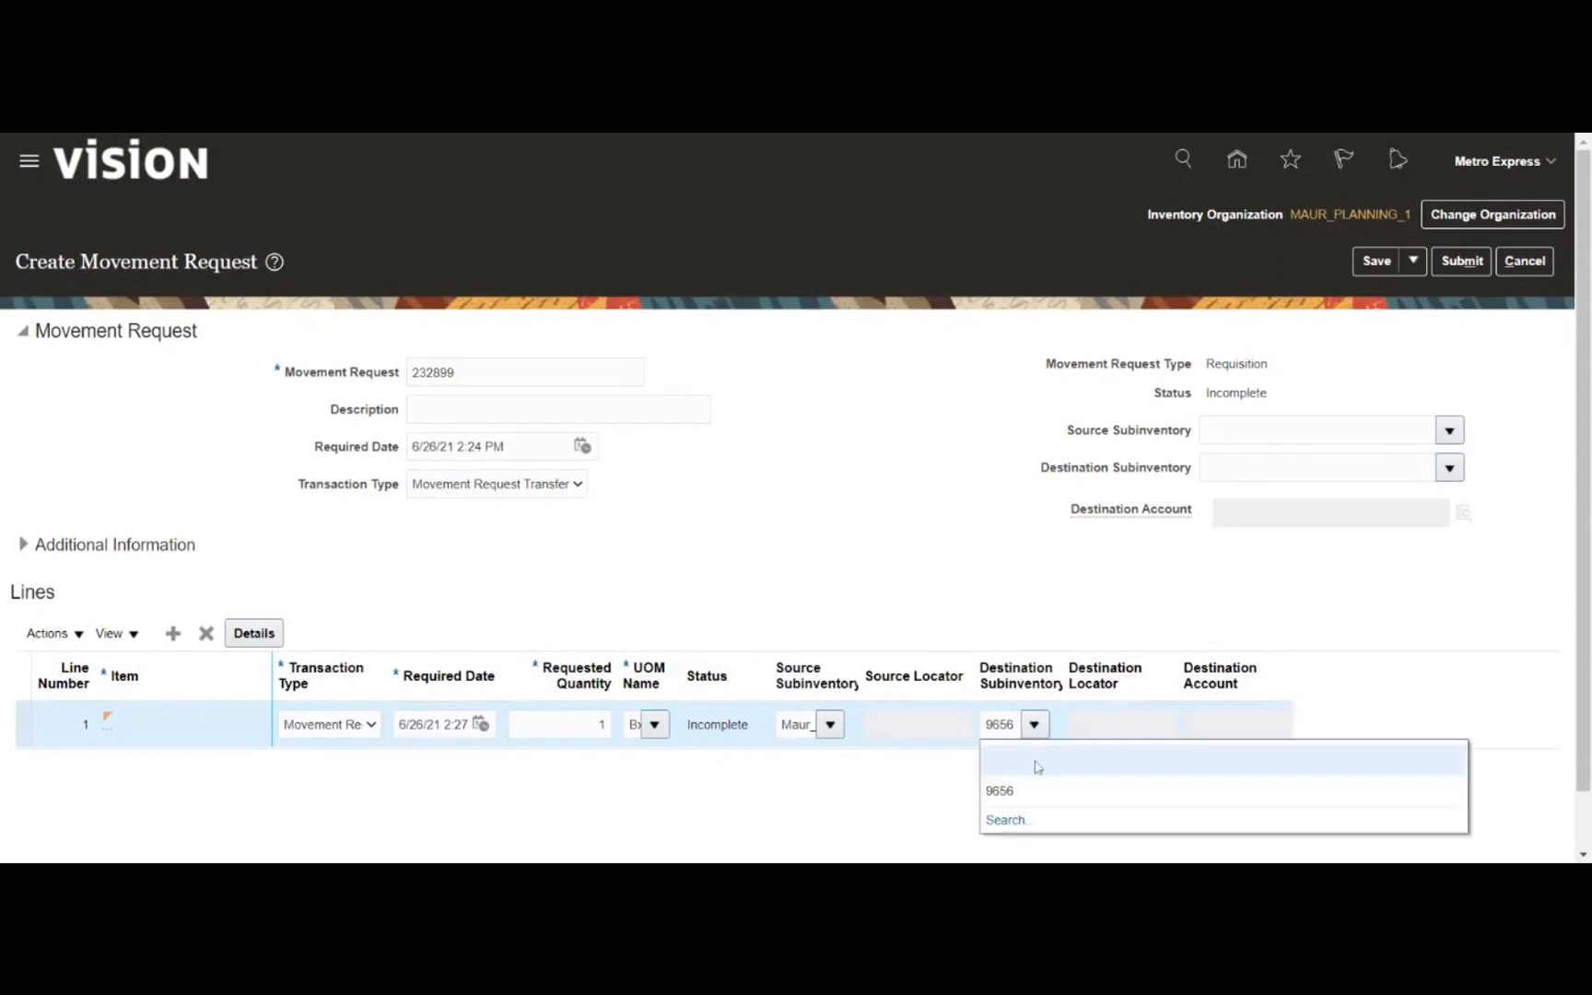
click(993, 611)
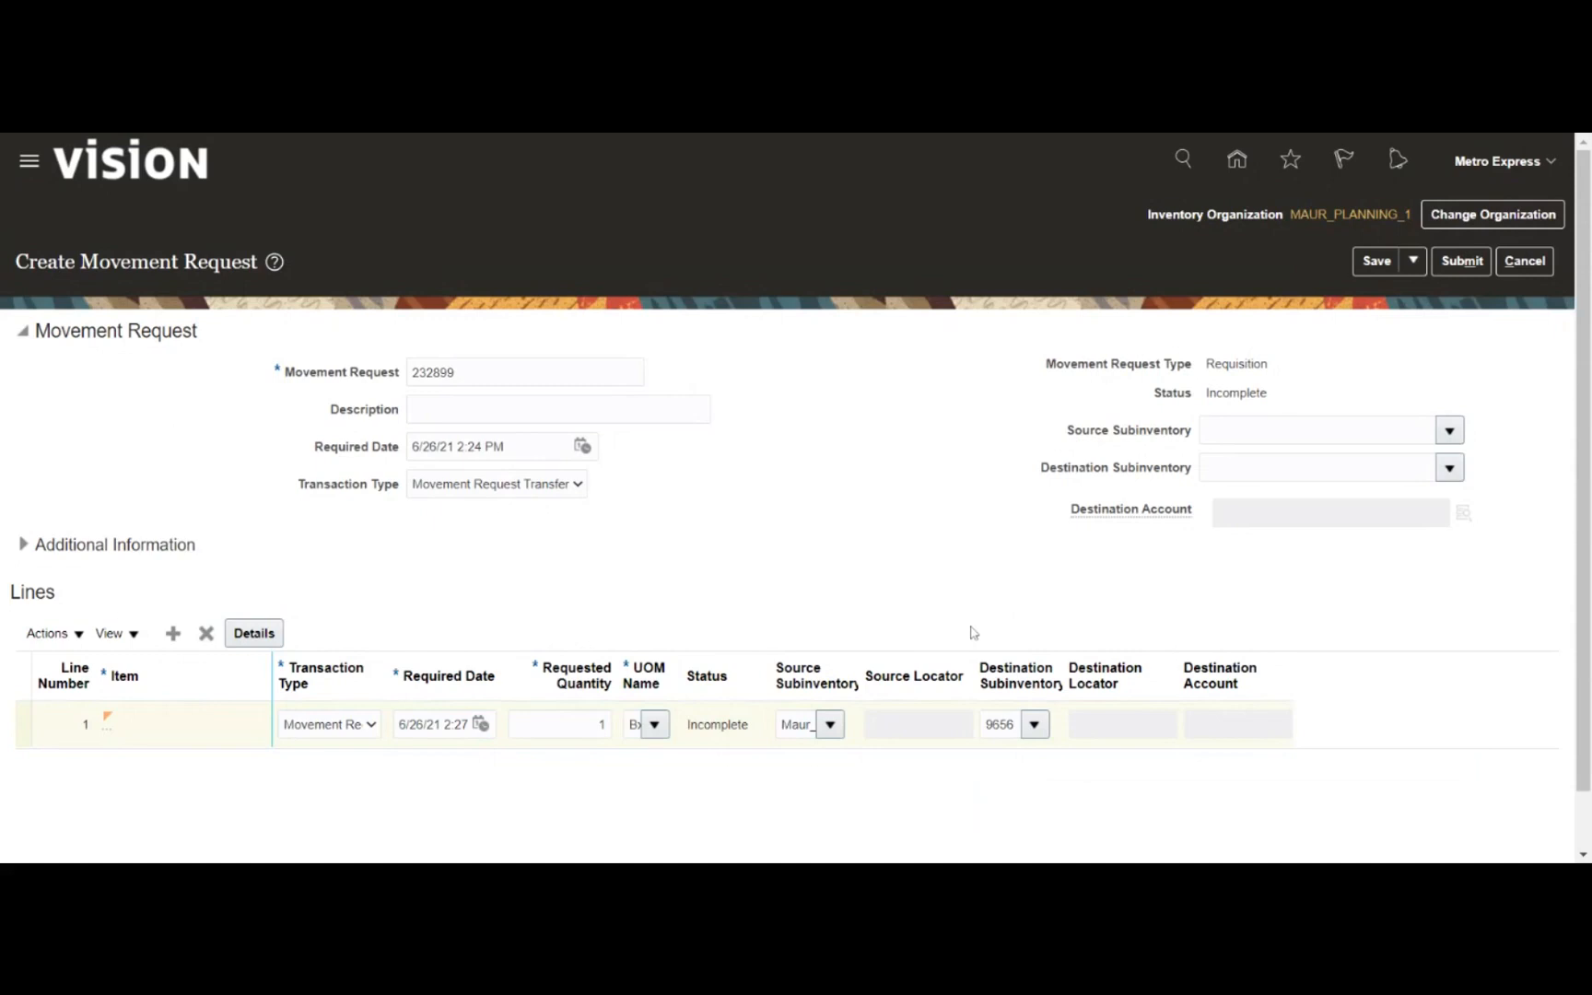
double_click(910, 532)
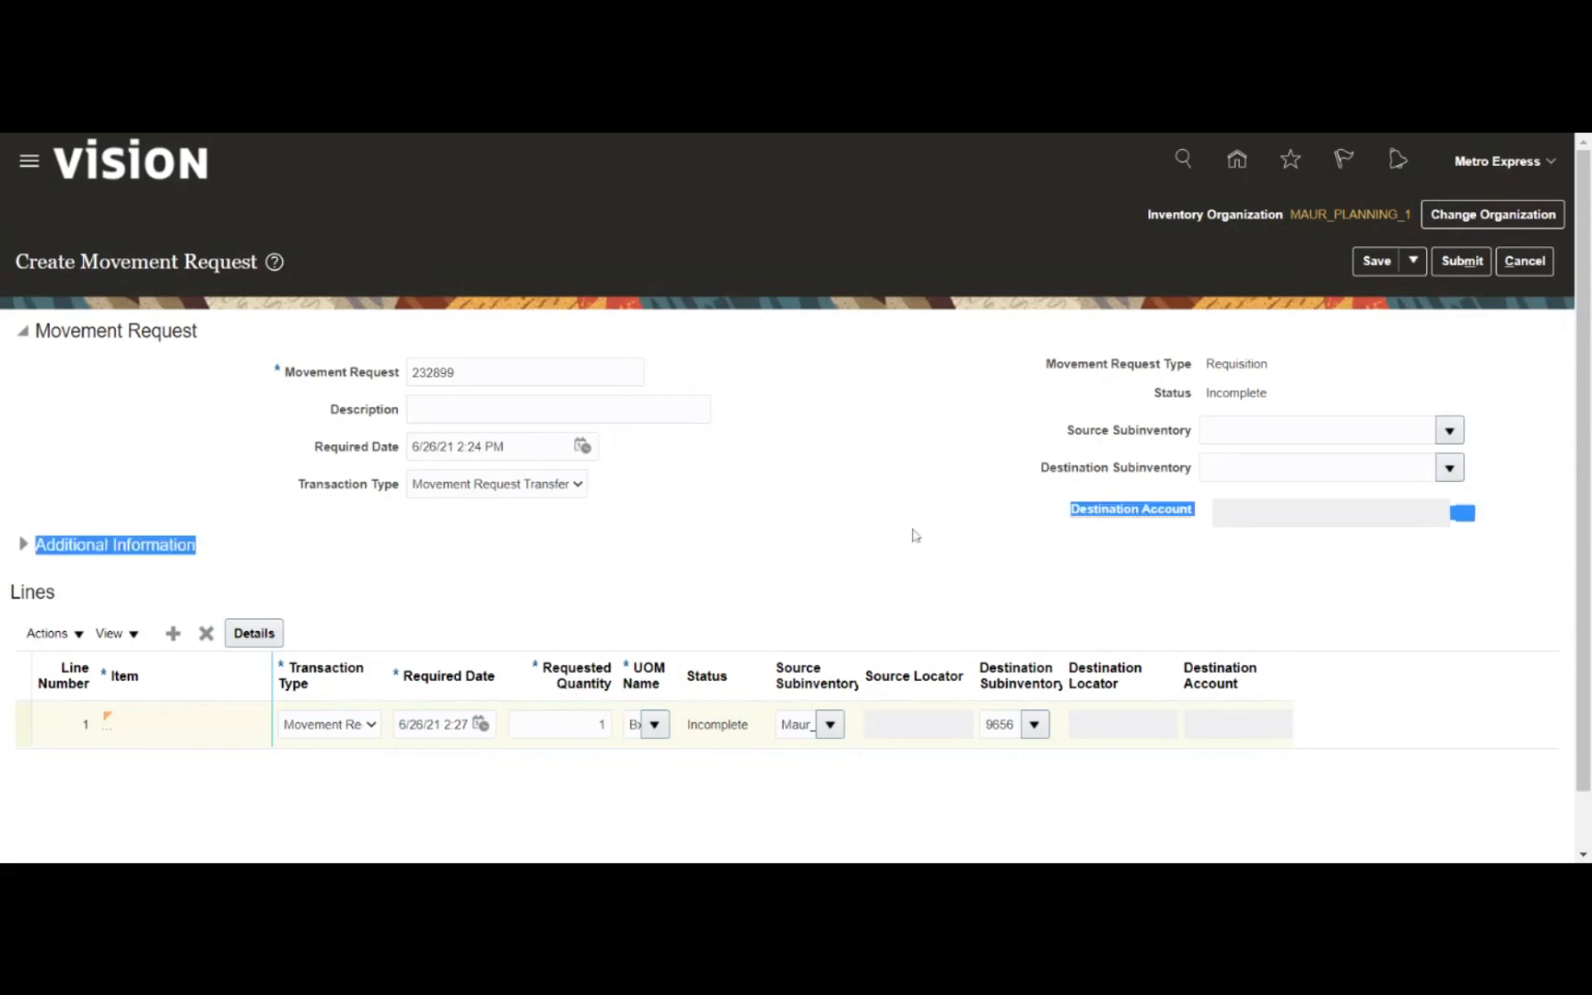
click(718, 587)
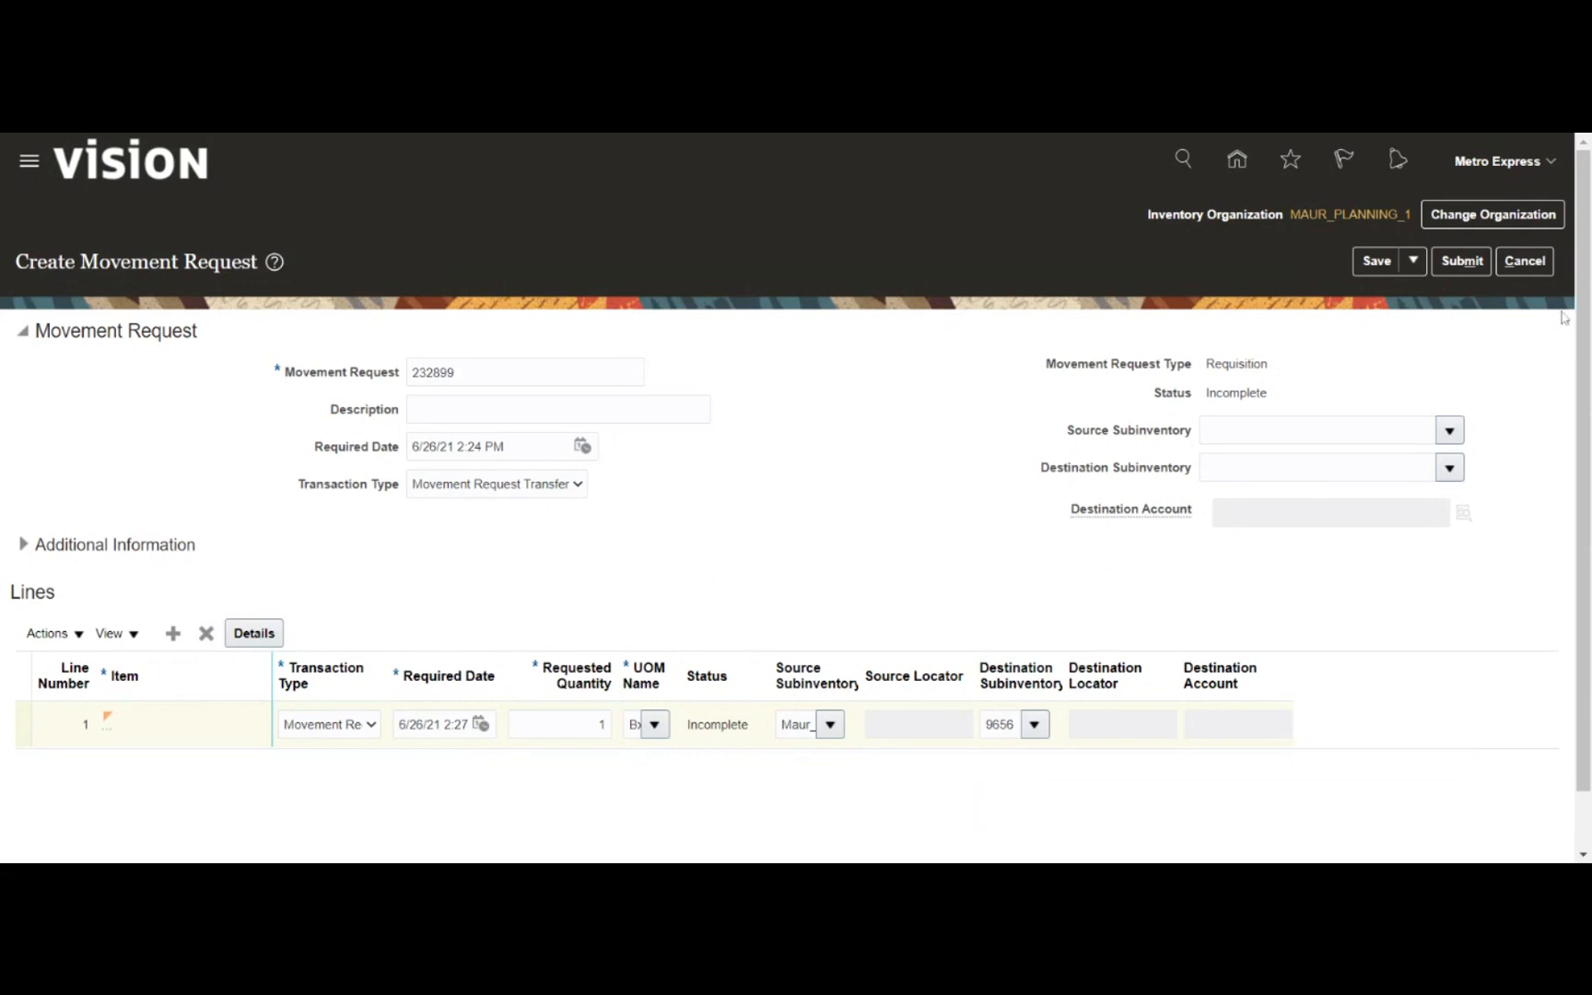
- Save and submit the movement request, copy its number from the message and close the message
click(1376, 265)
click(1456, 265)
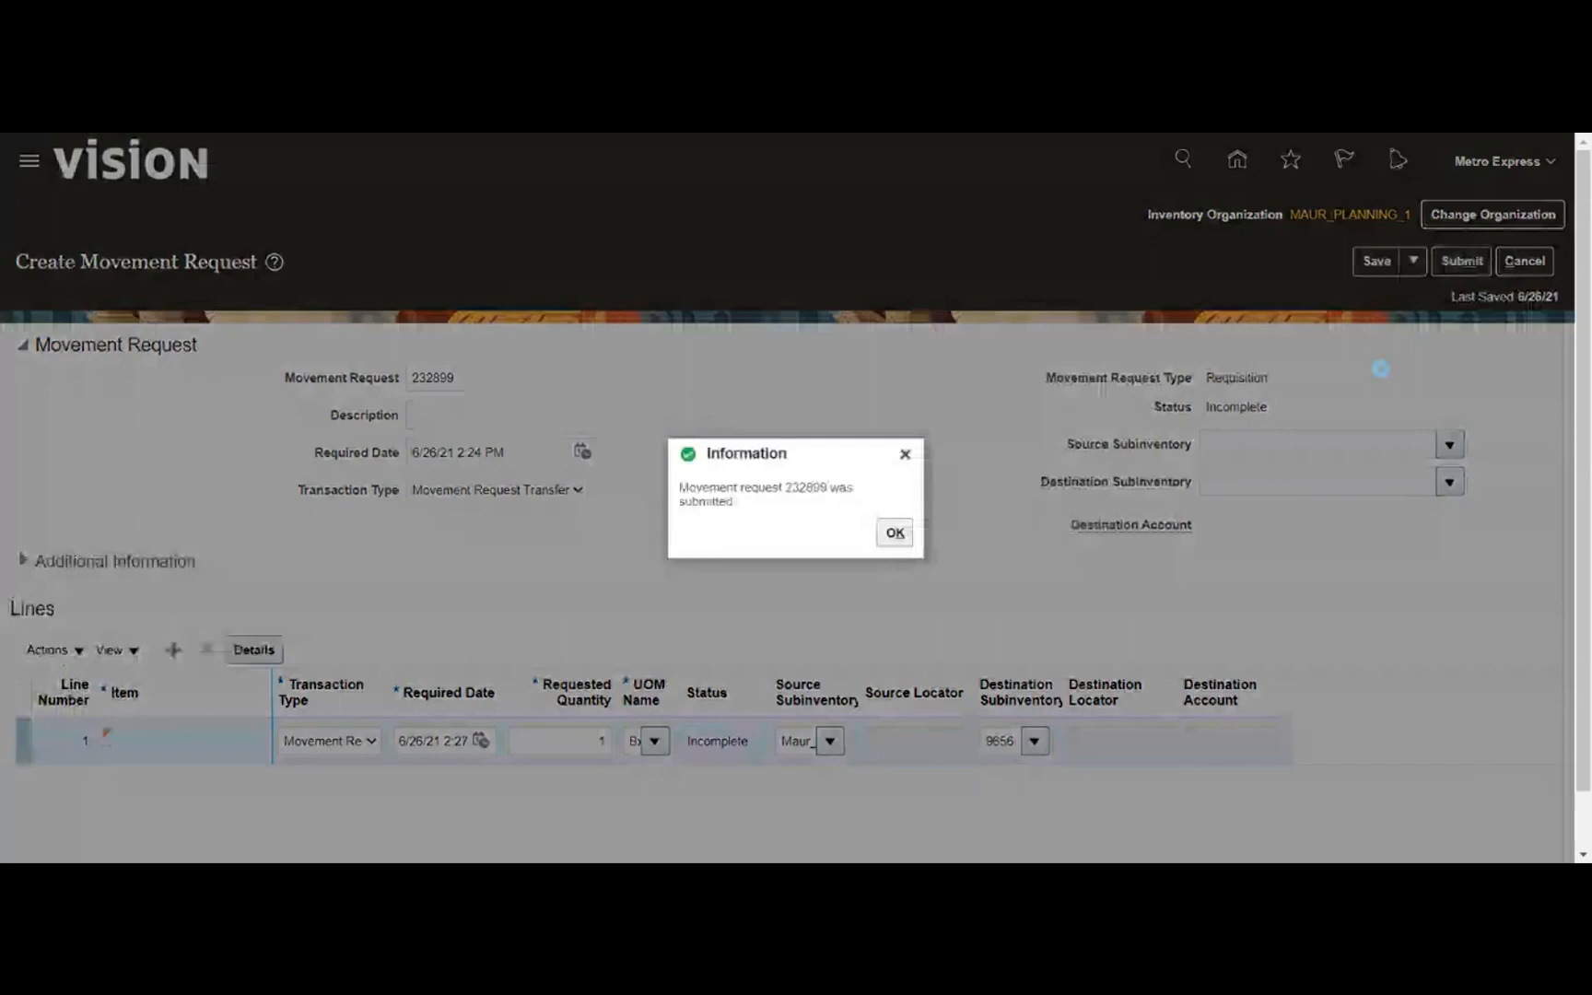
double_click(806, 488)
key(ctrl+c)
click(864, 571)
click(894, 538)
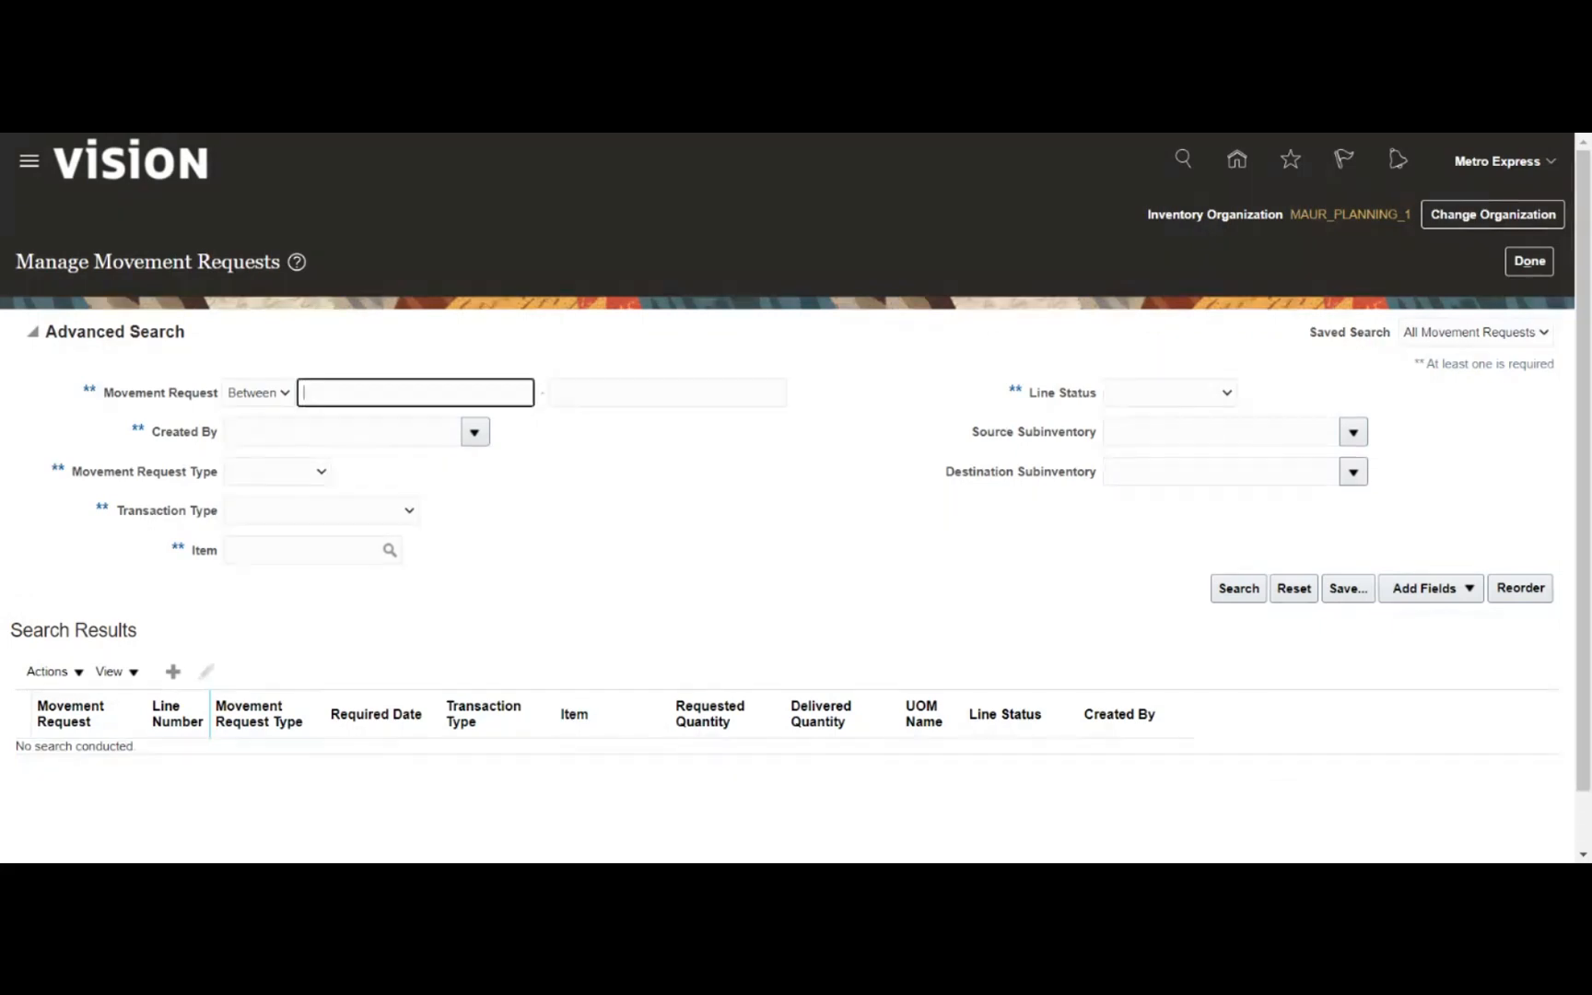
- Search the movement requests using the submitted request's number as both ends of the range
text(232899)
key(Tab)
text(232899)
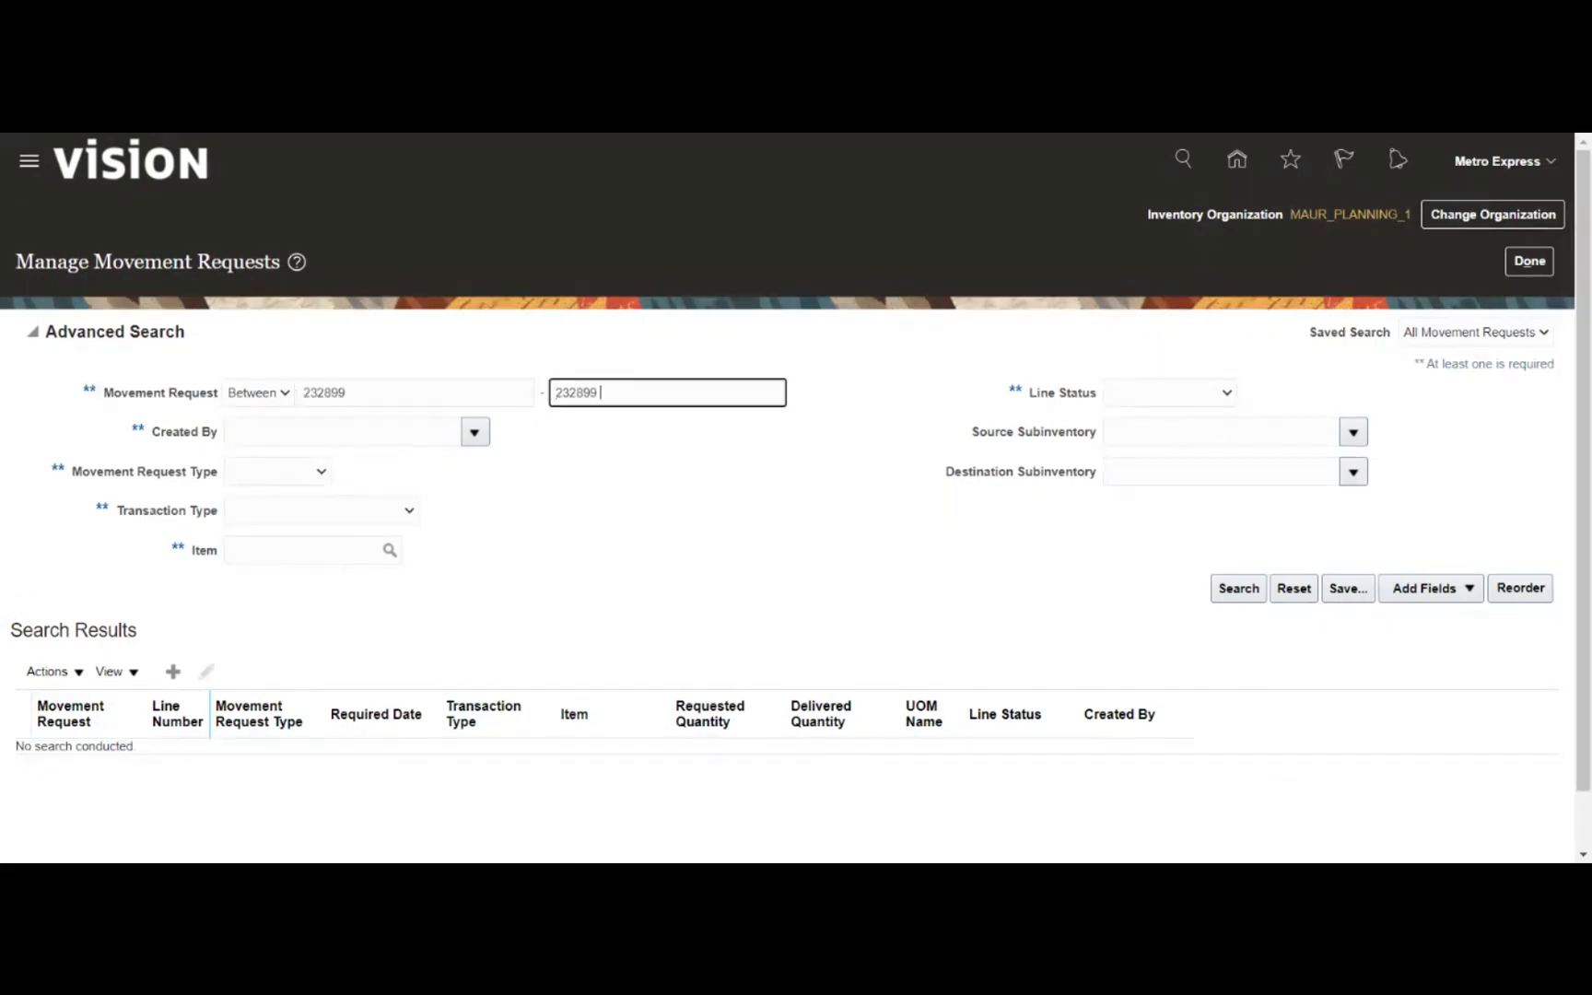
click(1216, 595)
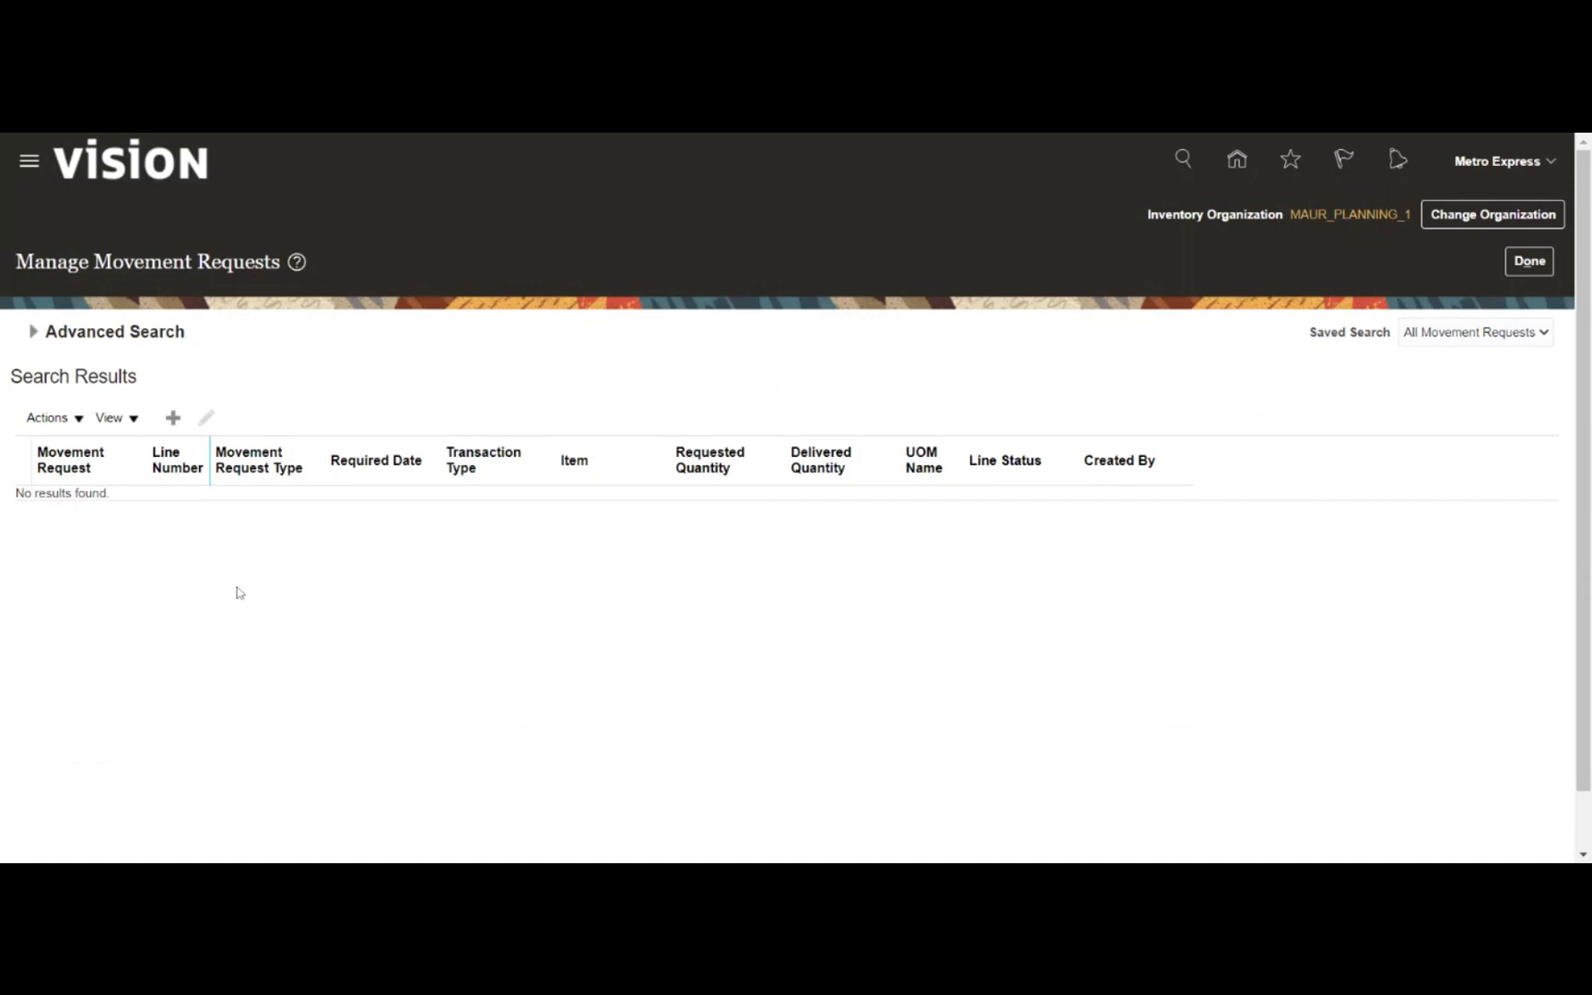
- Search again for the submitted movement request, using its number as both ends of the range, and check the available actions for its line
click(34, 334)
click(350, 392)
click(603, 393)
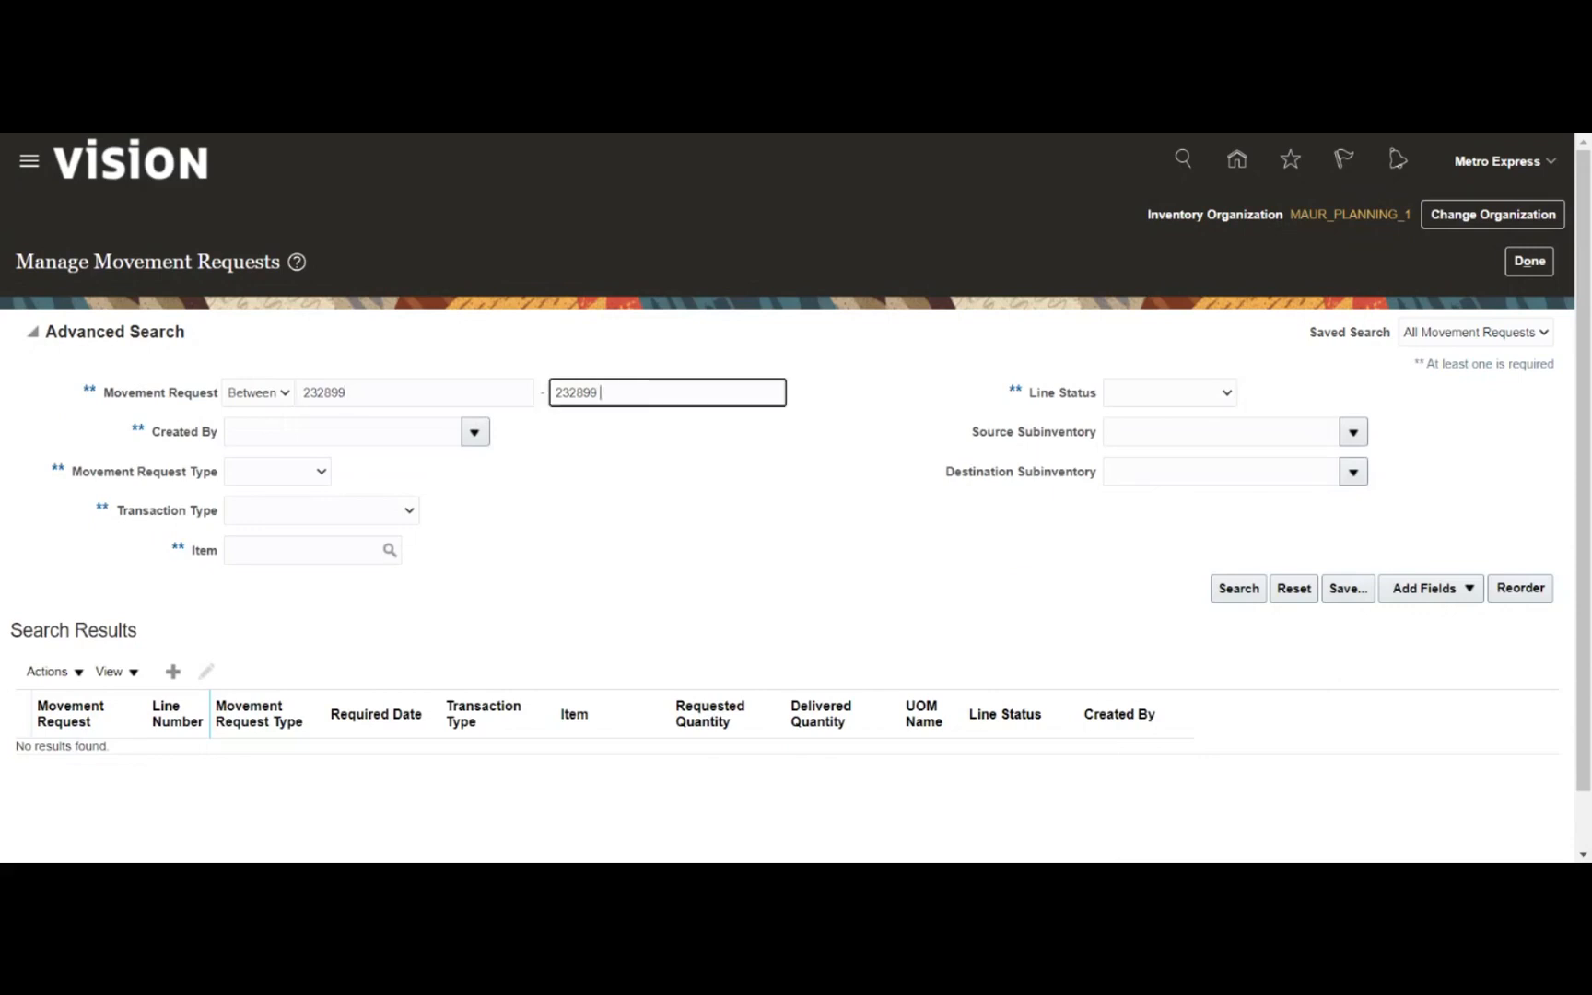
click(1238, 590)
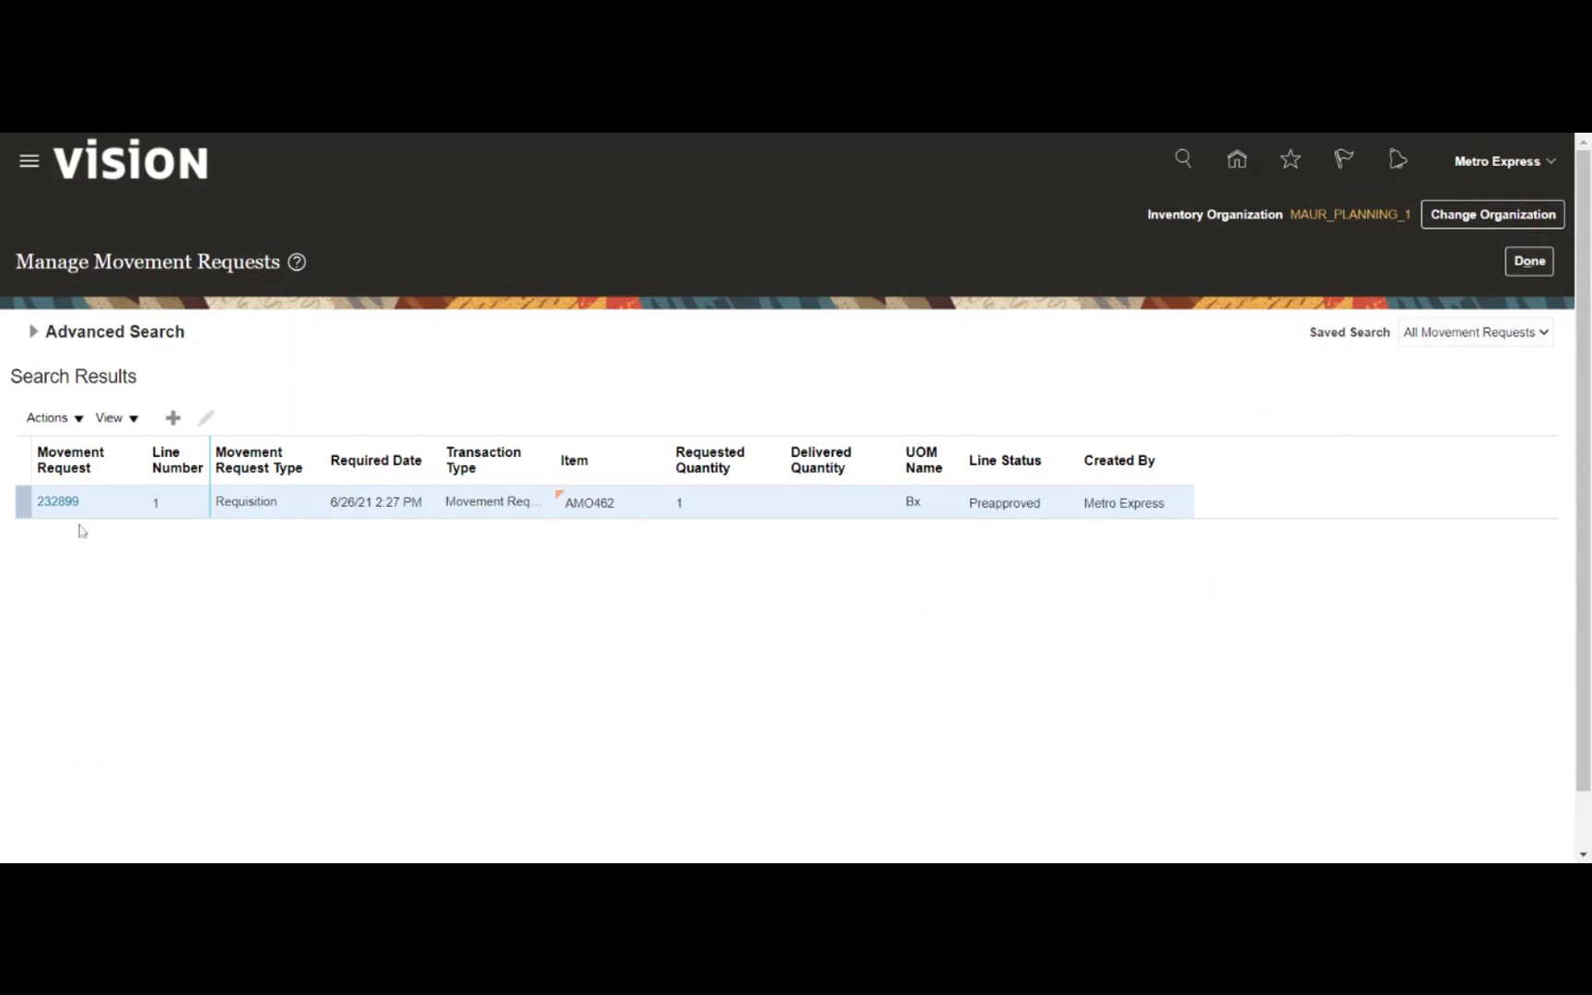
click(67, 422)
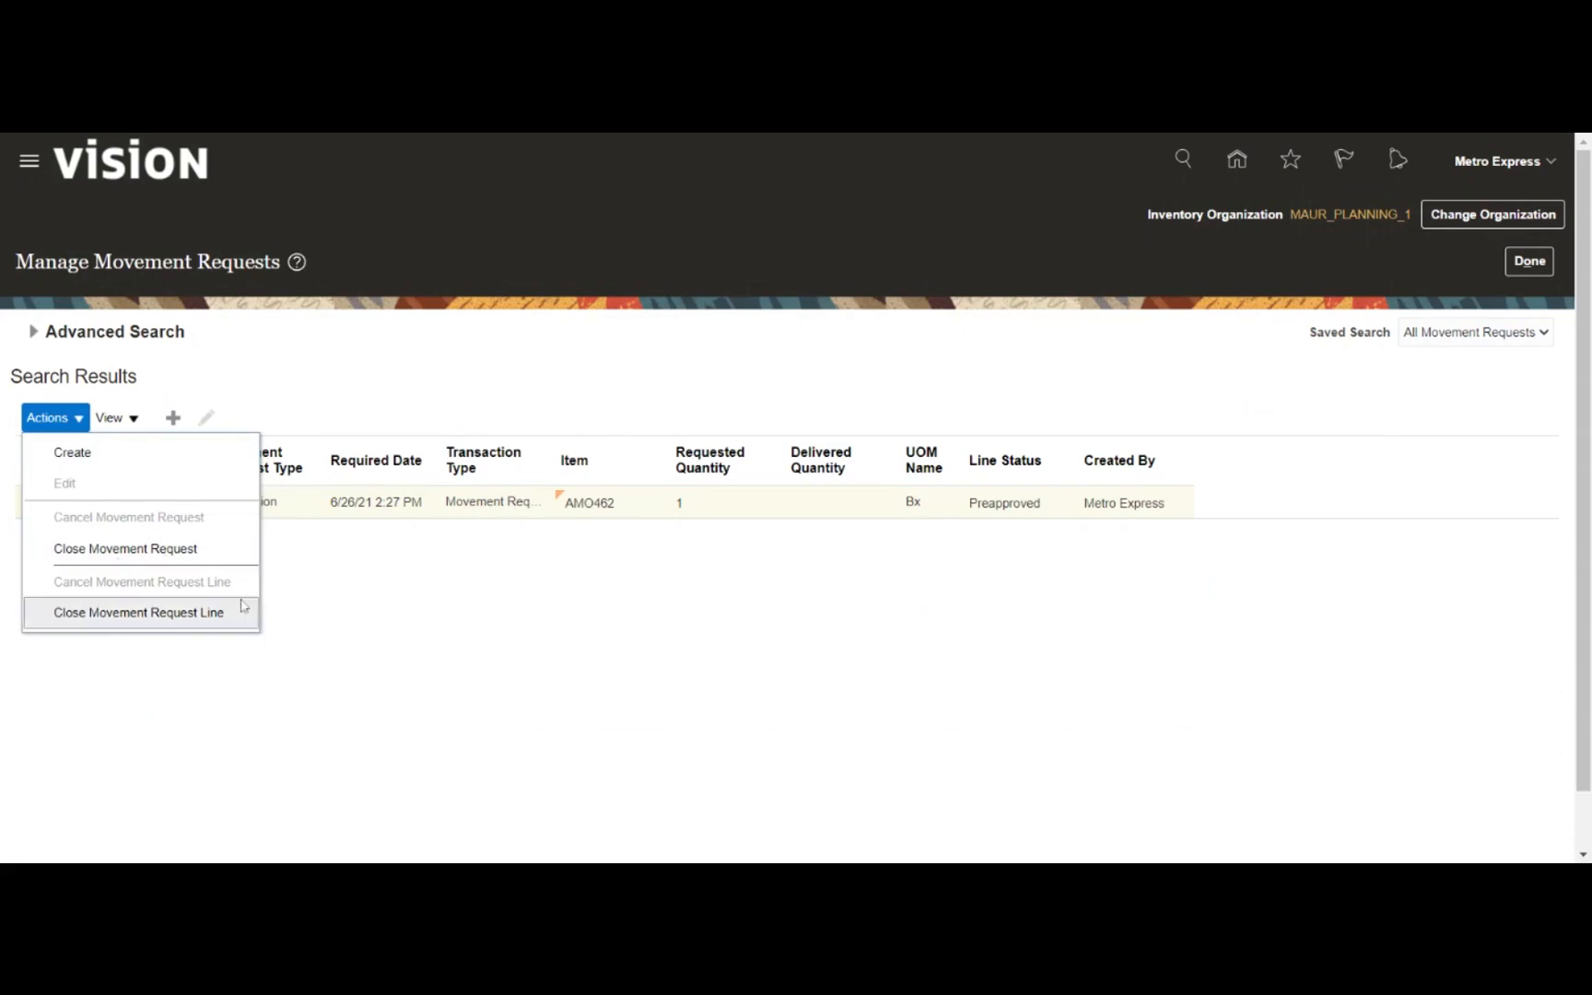
click(835, 626)
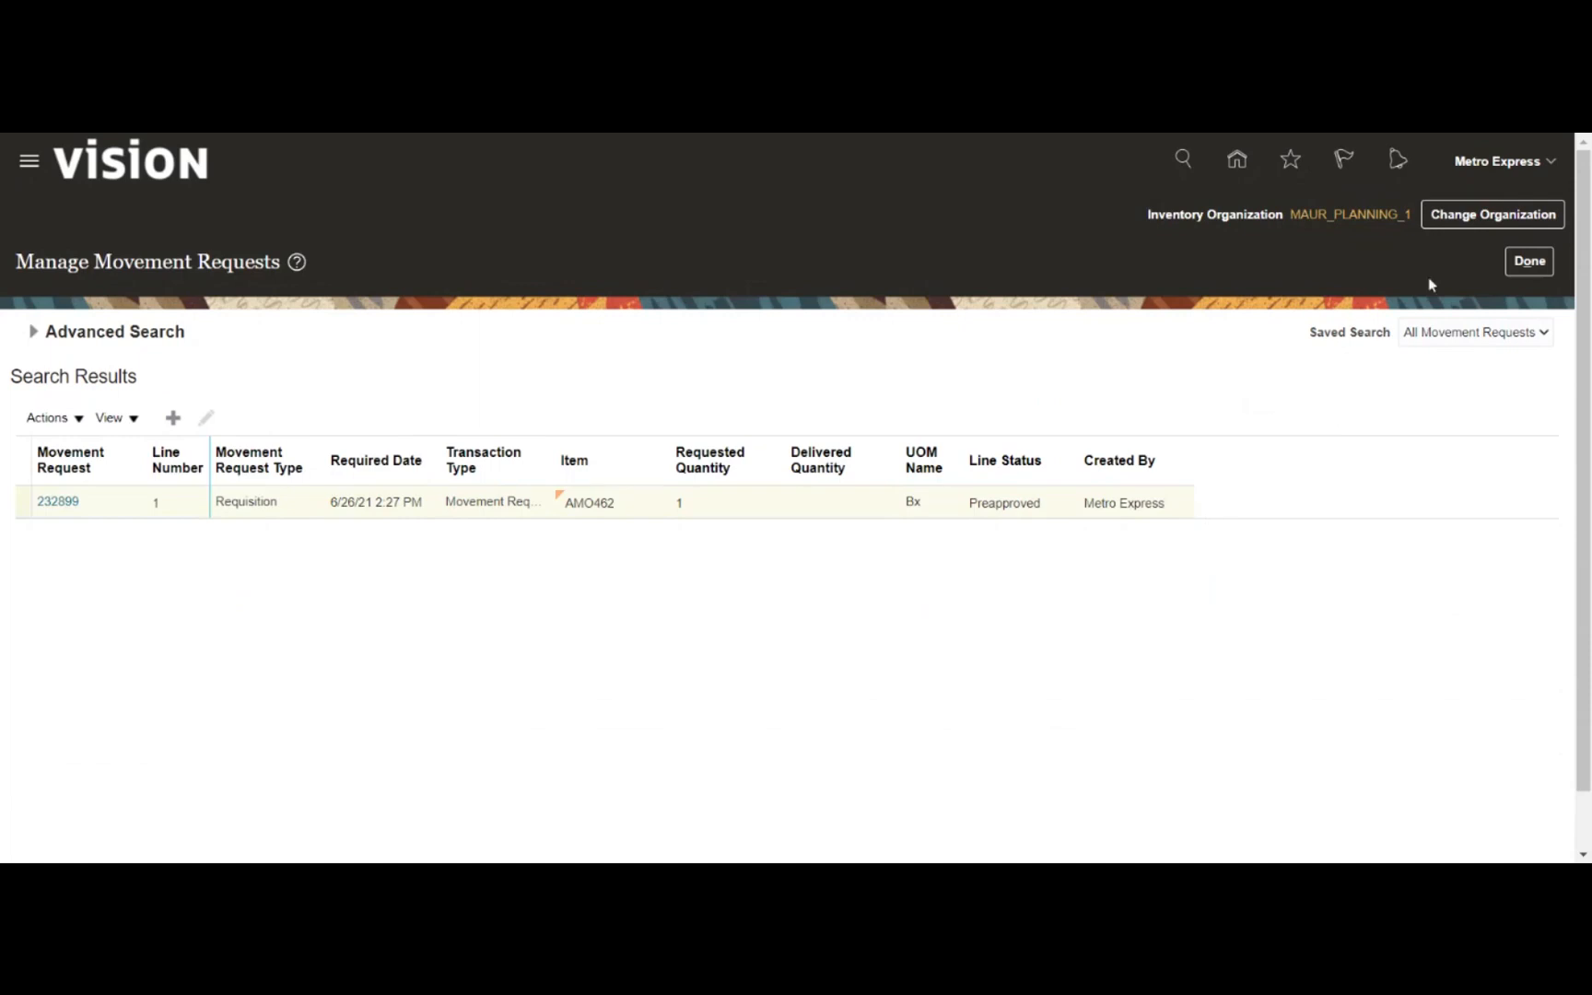
- Leave the movement requests and open Manage Requisitions from the Procurement area's purchase requisitions
click(1528, 266)
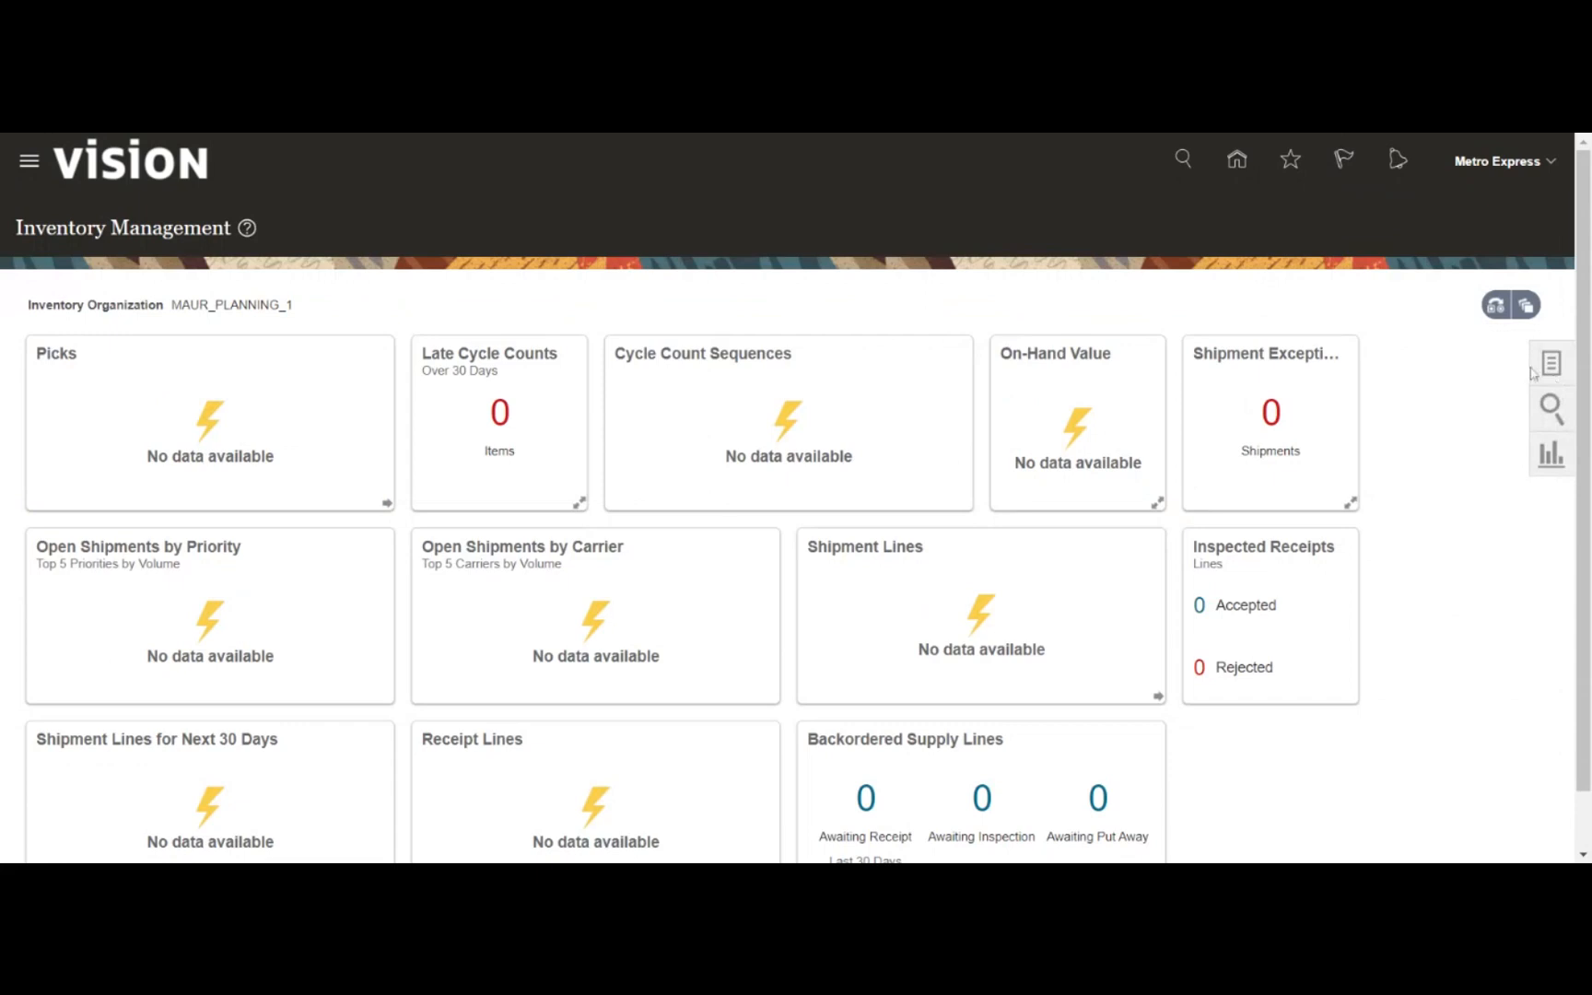
click(1236, 162)
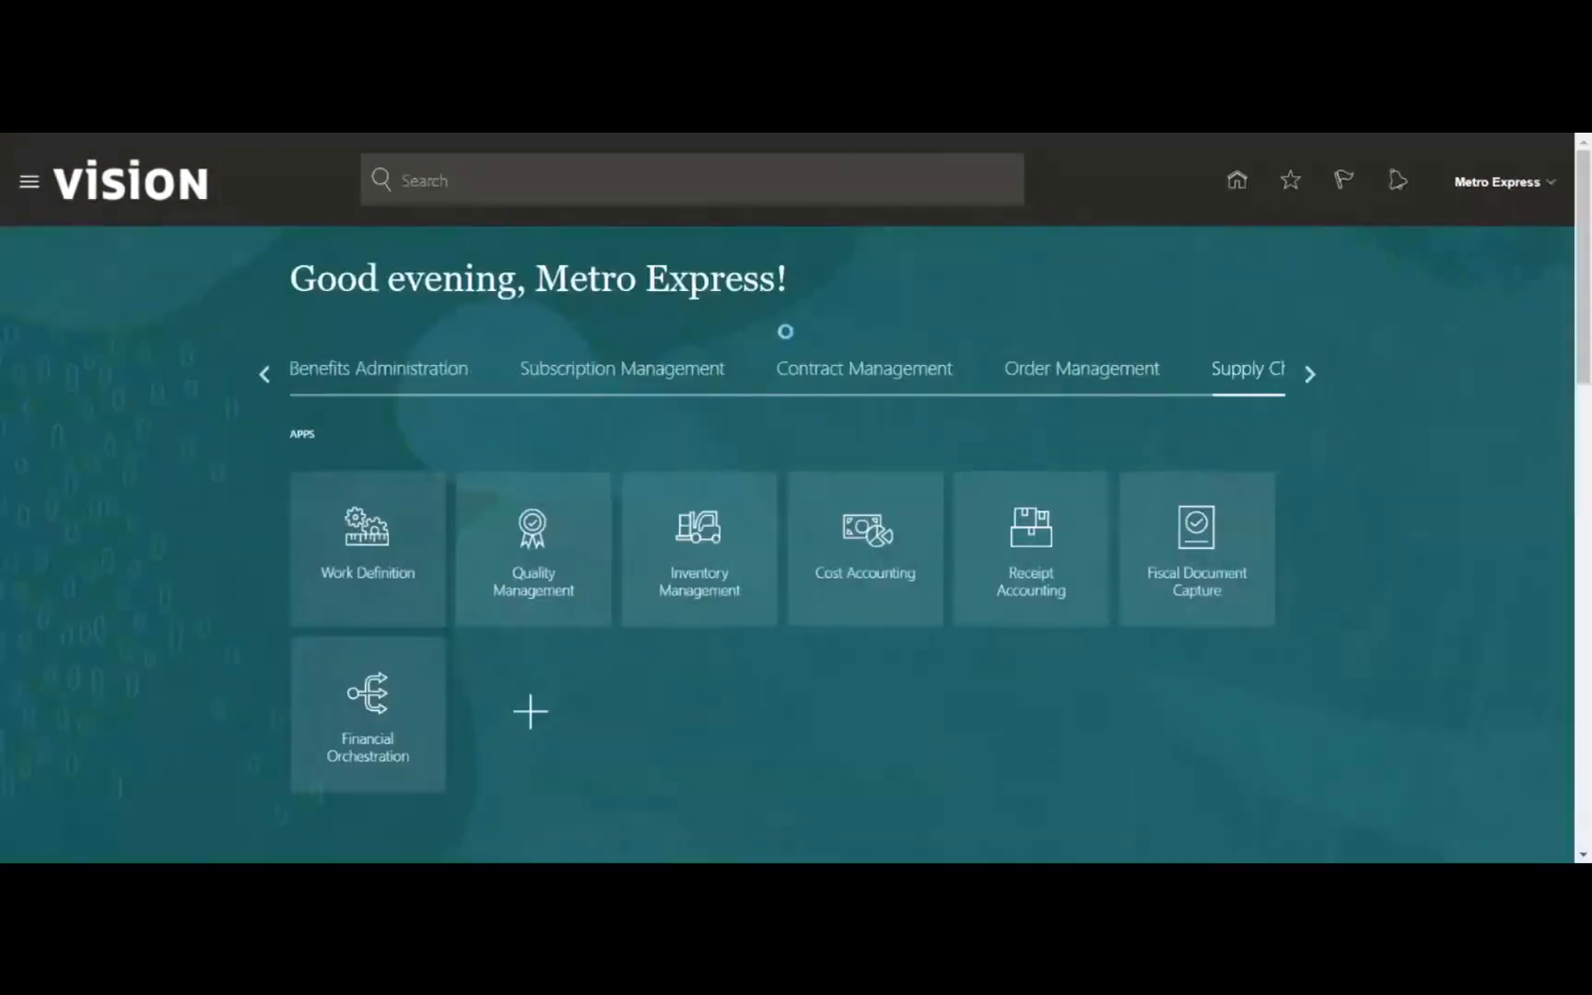
click(267, 374)
click(614, 378)
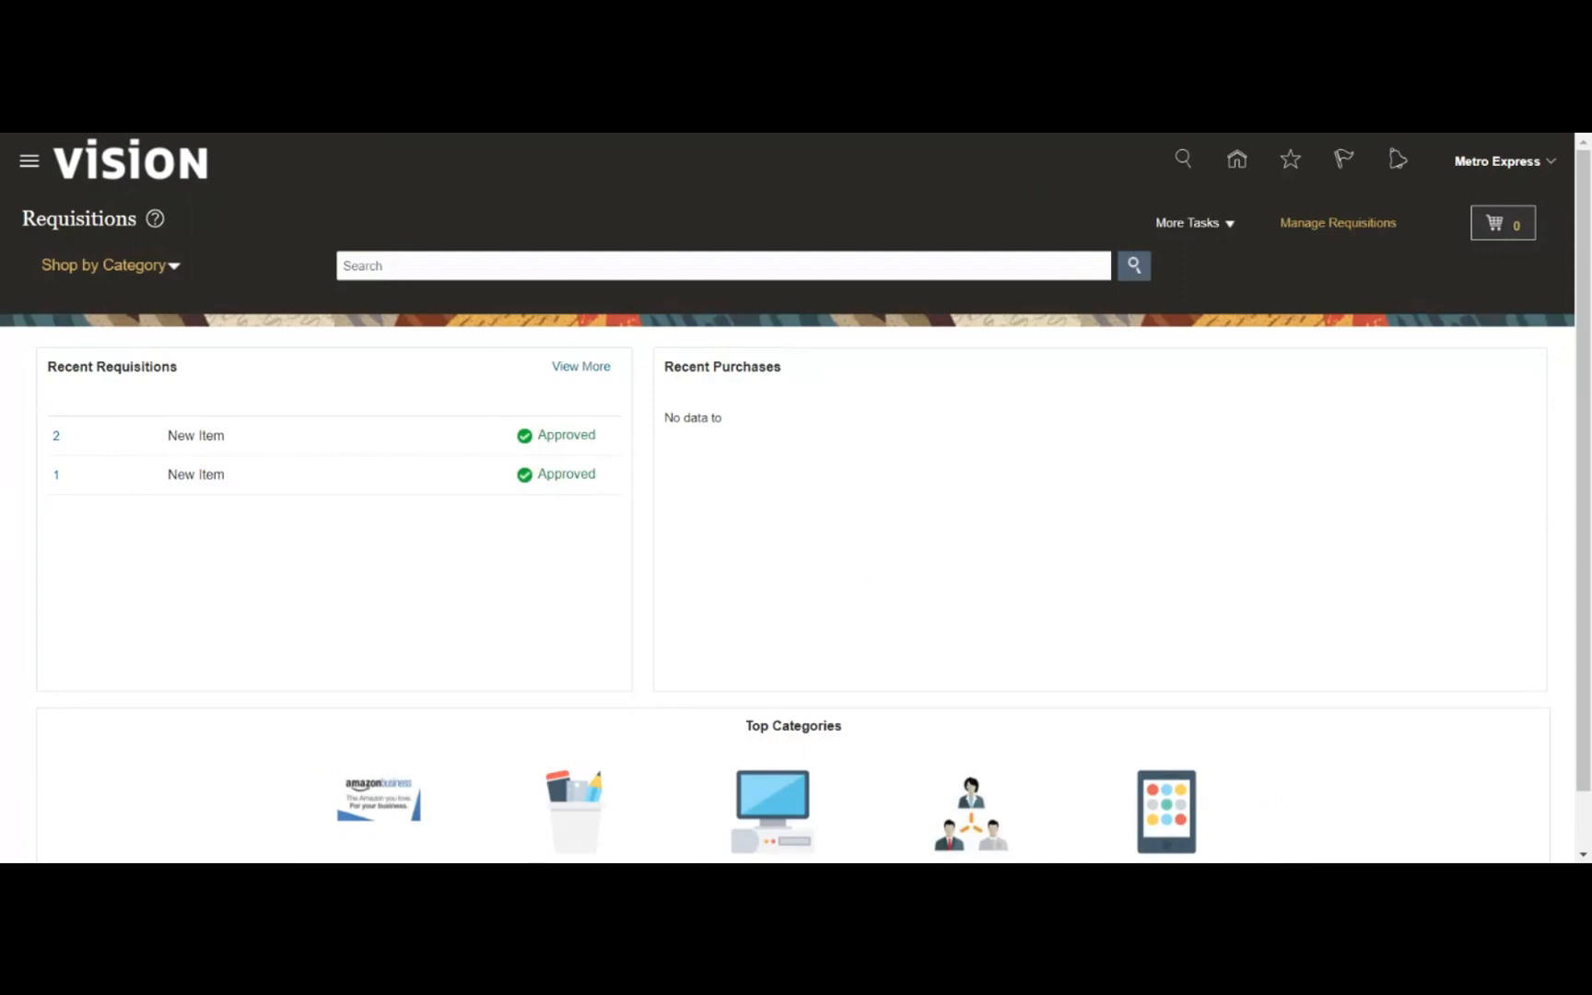
click(1314, 226)
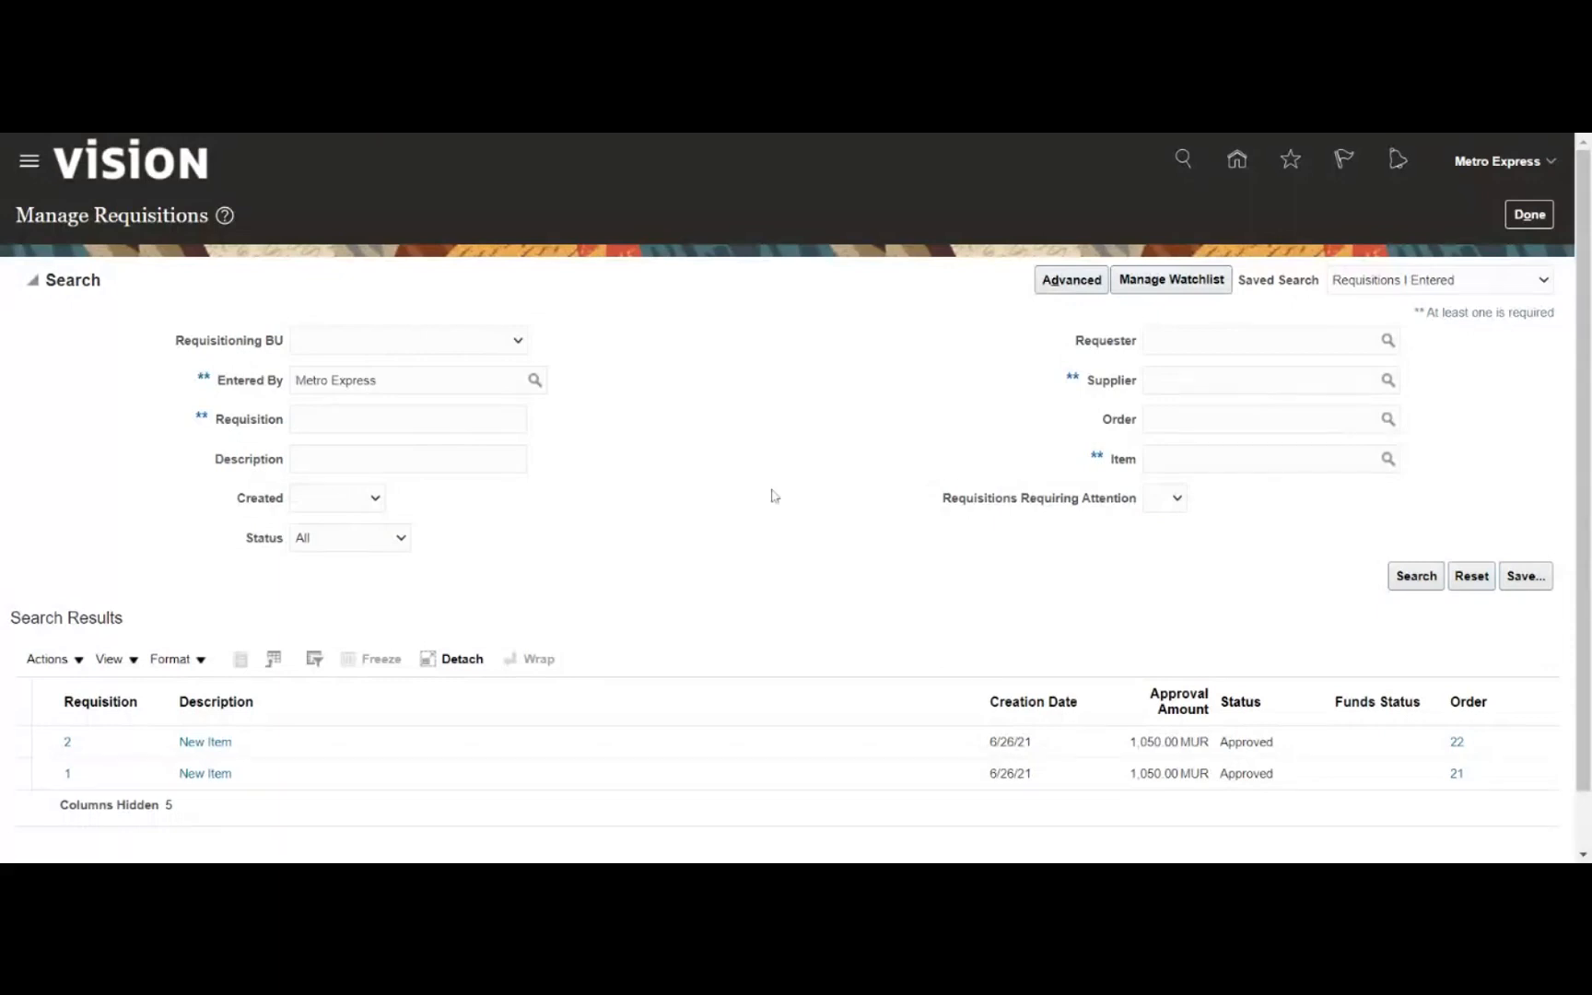
click(1207, 458)
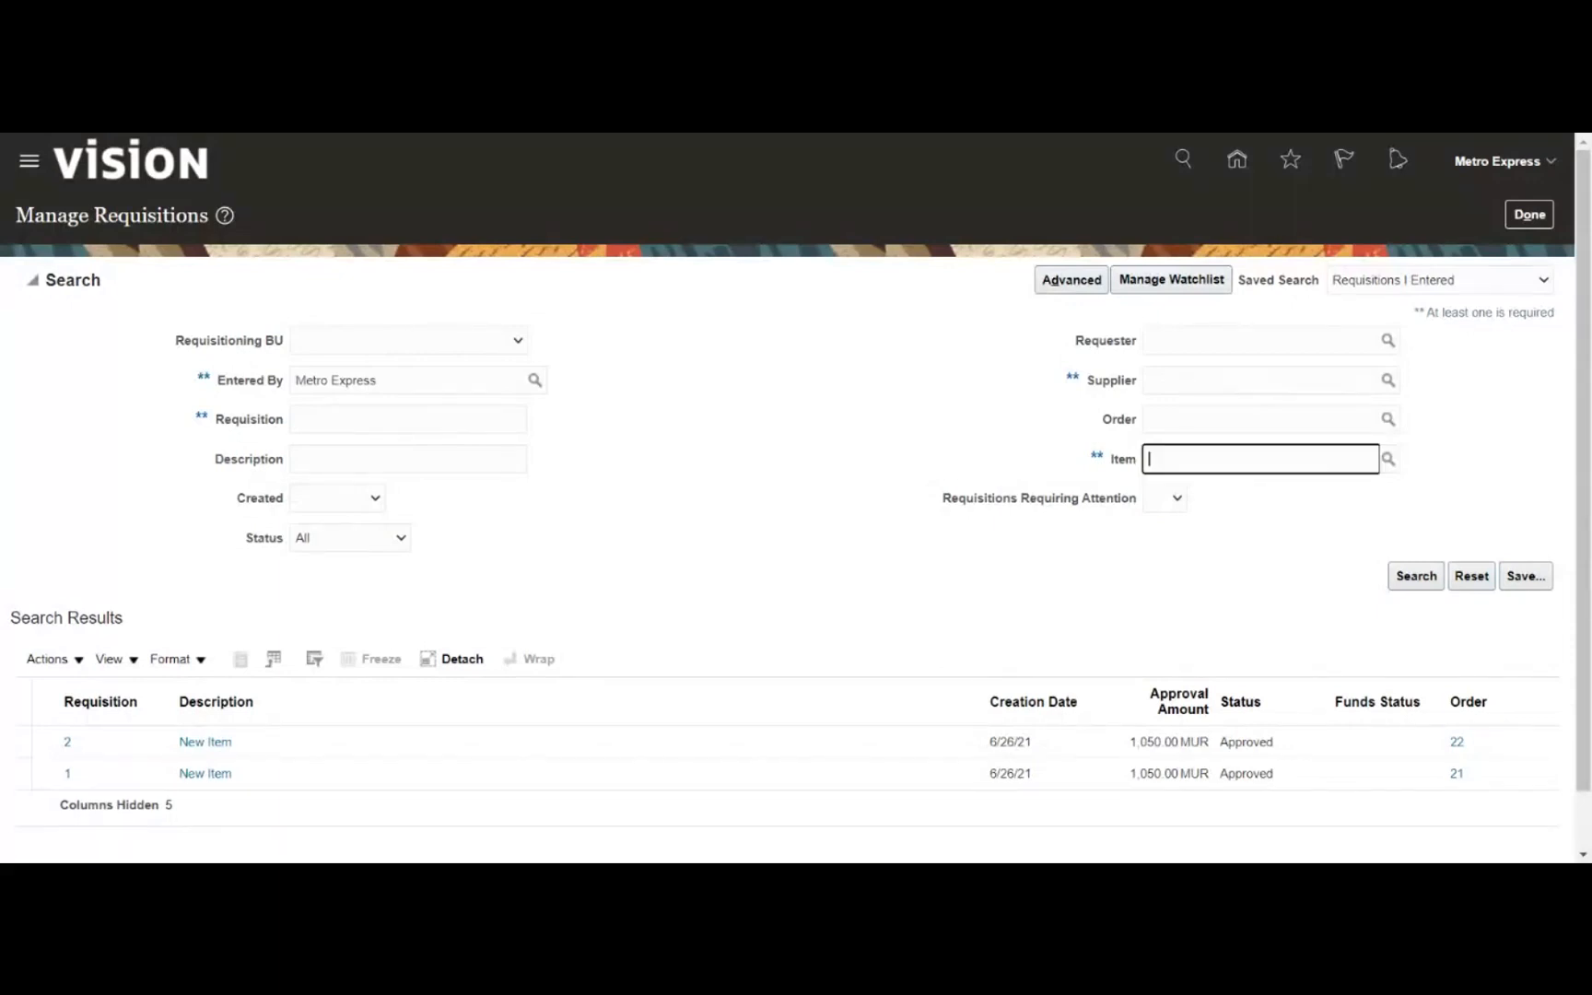
key(ctrl+v)
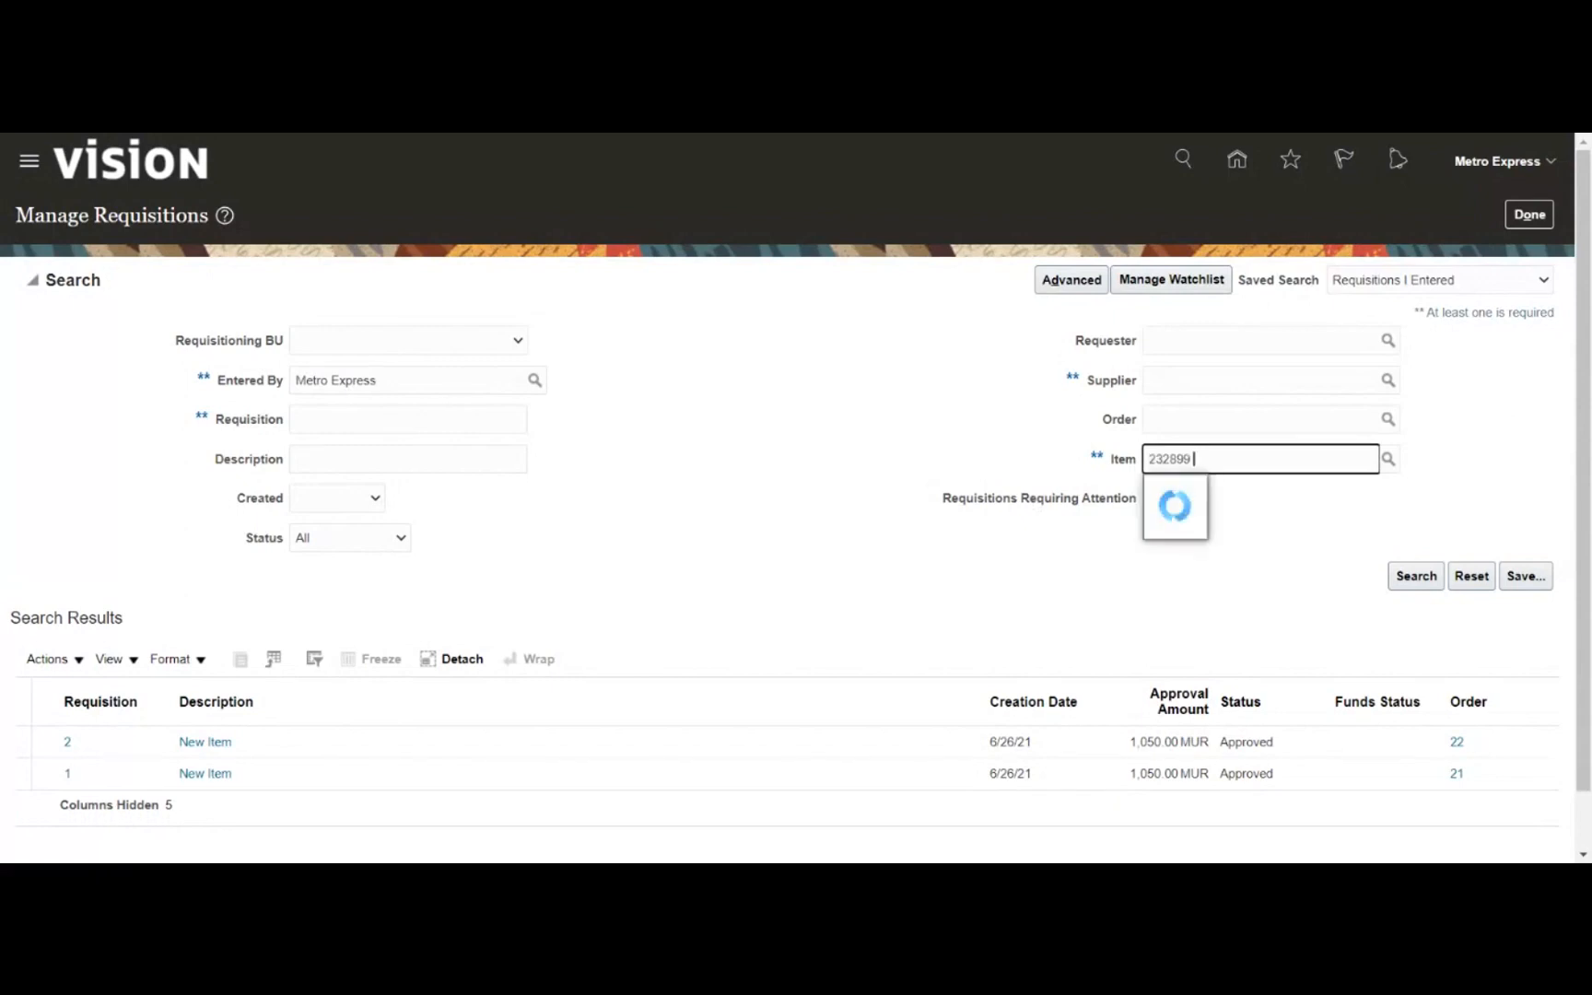
key(ctrl+a)
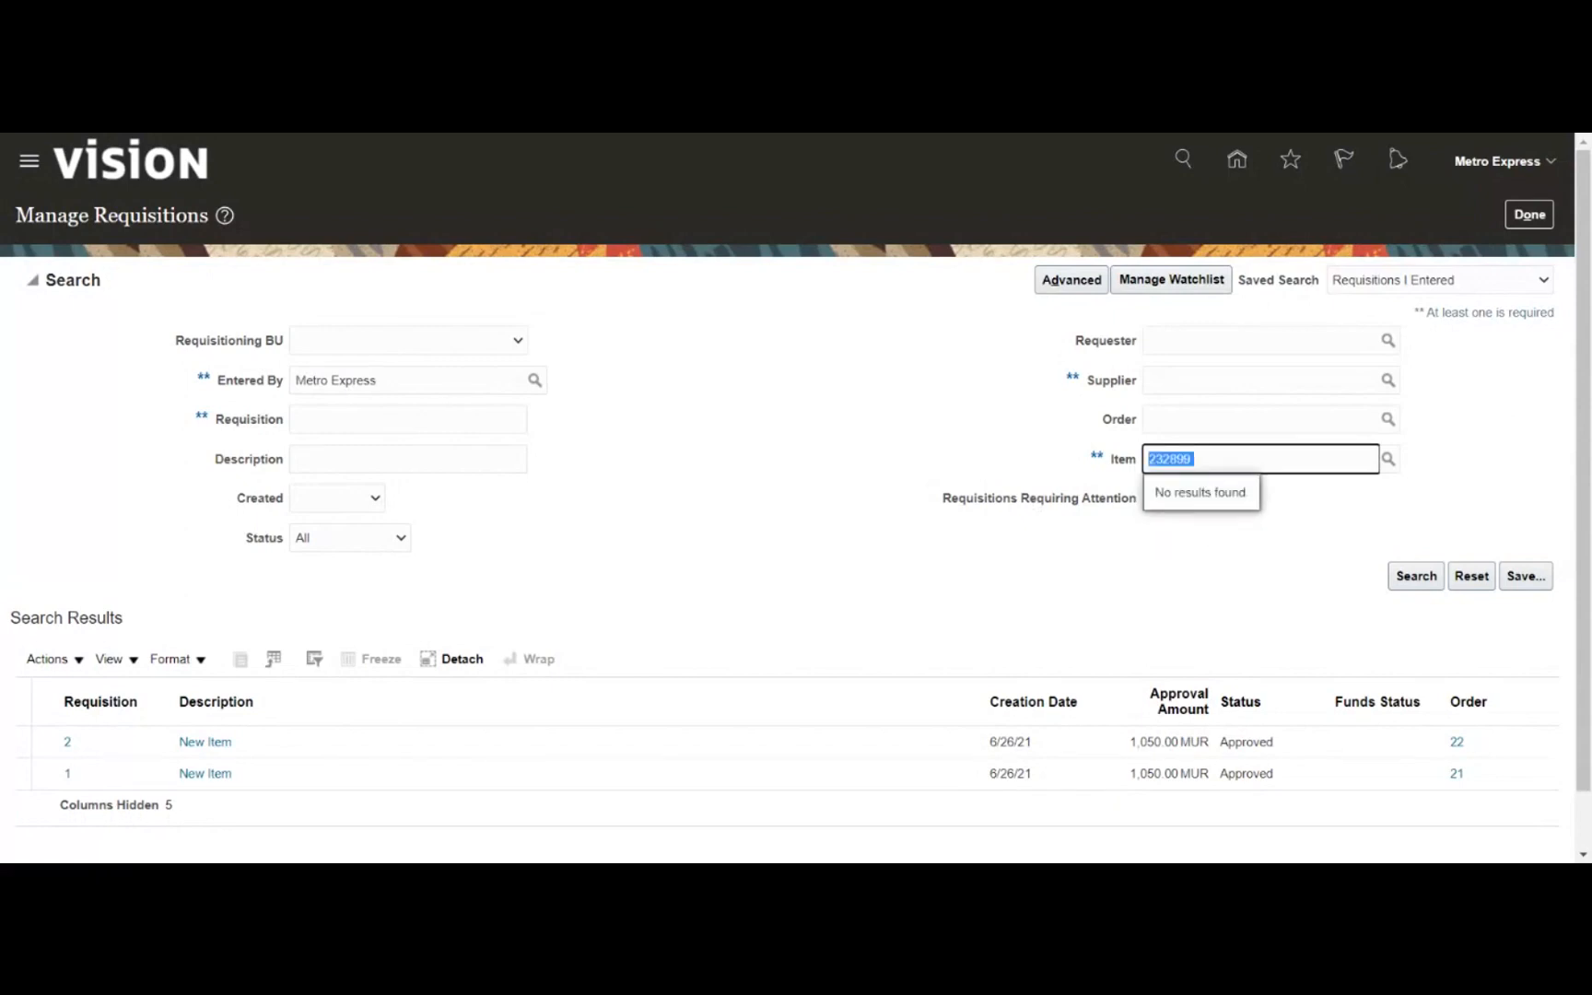
key(BackSpace)
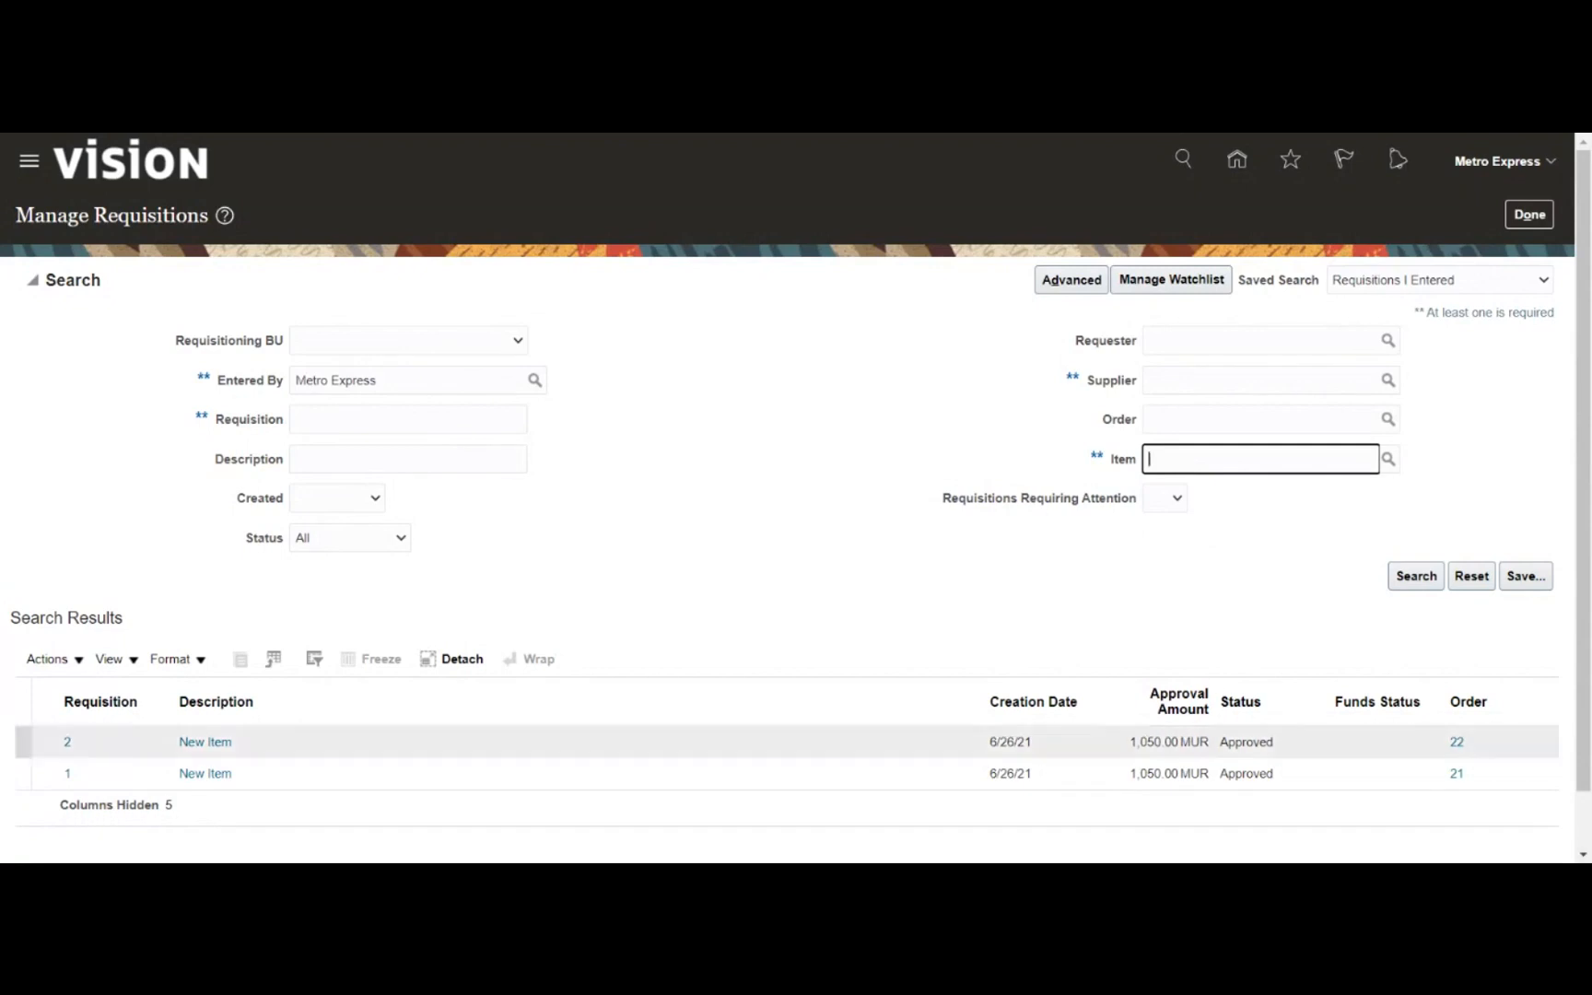
key(Tab)
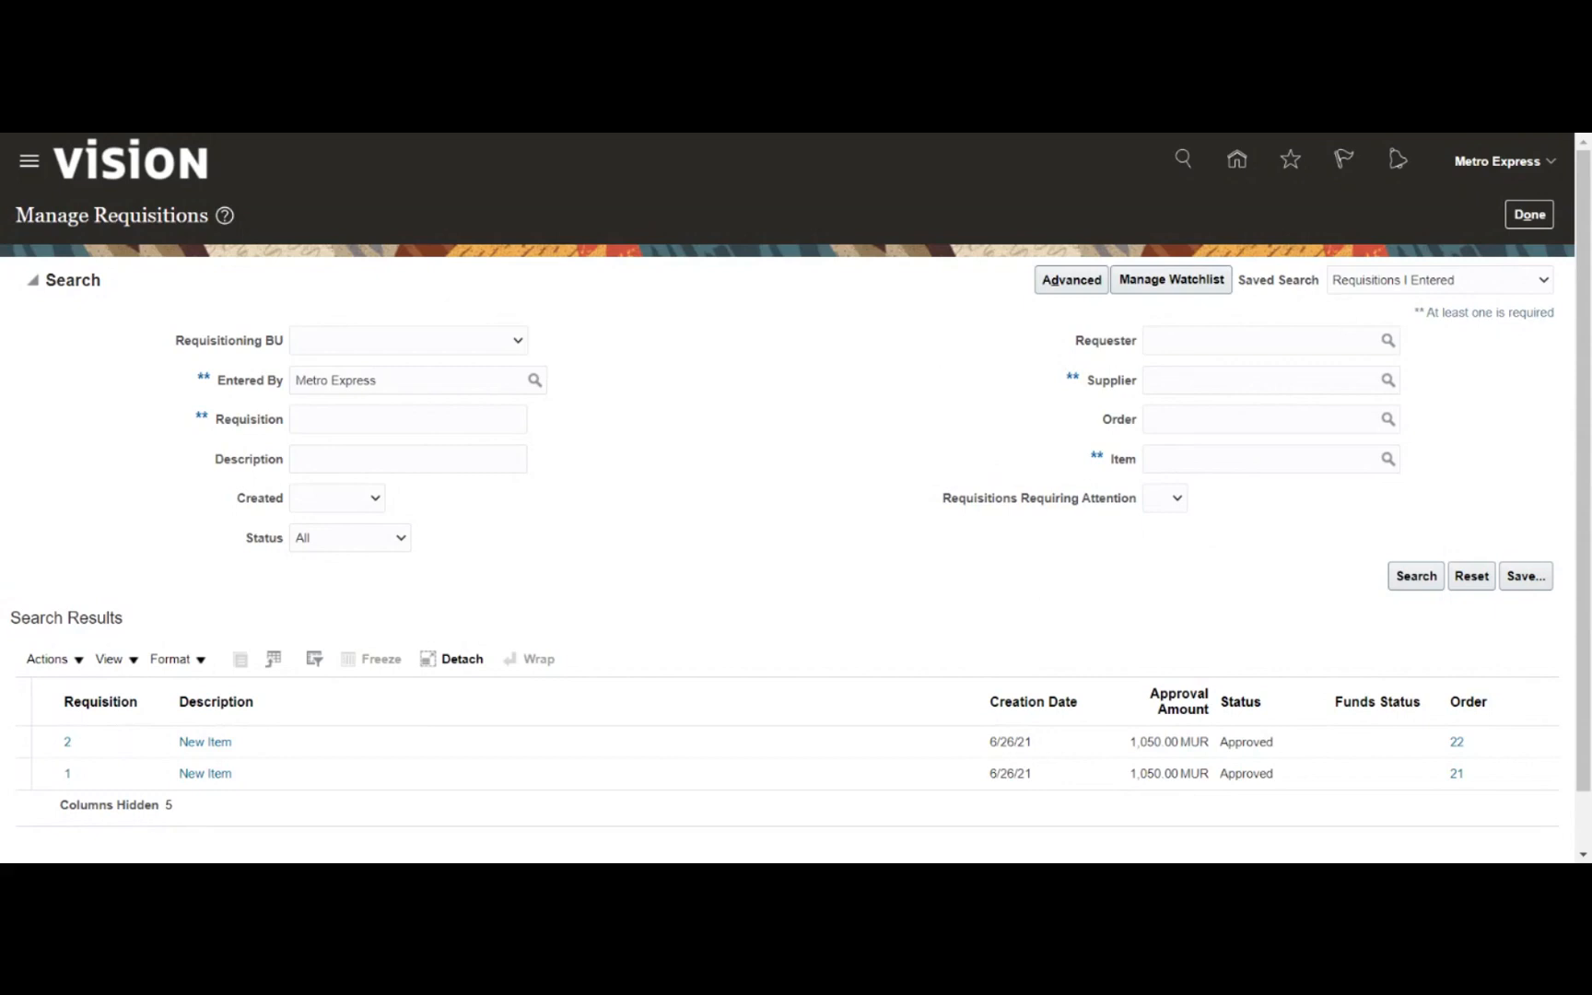
- Search the entered requisitions for item AMO462
key(alt+Tab)
text(AMO462)
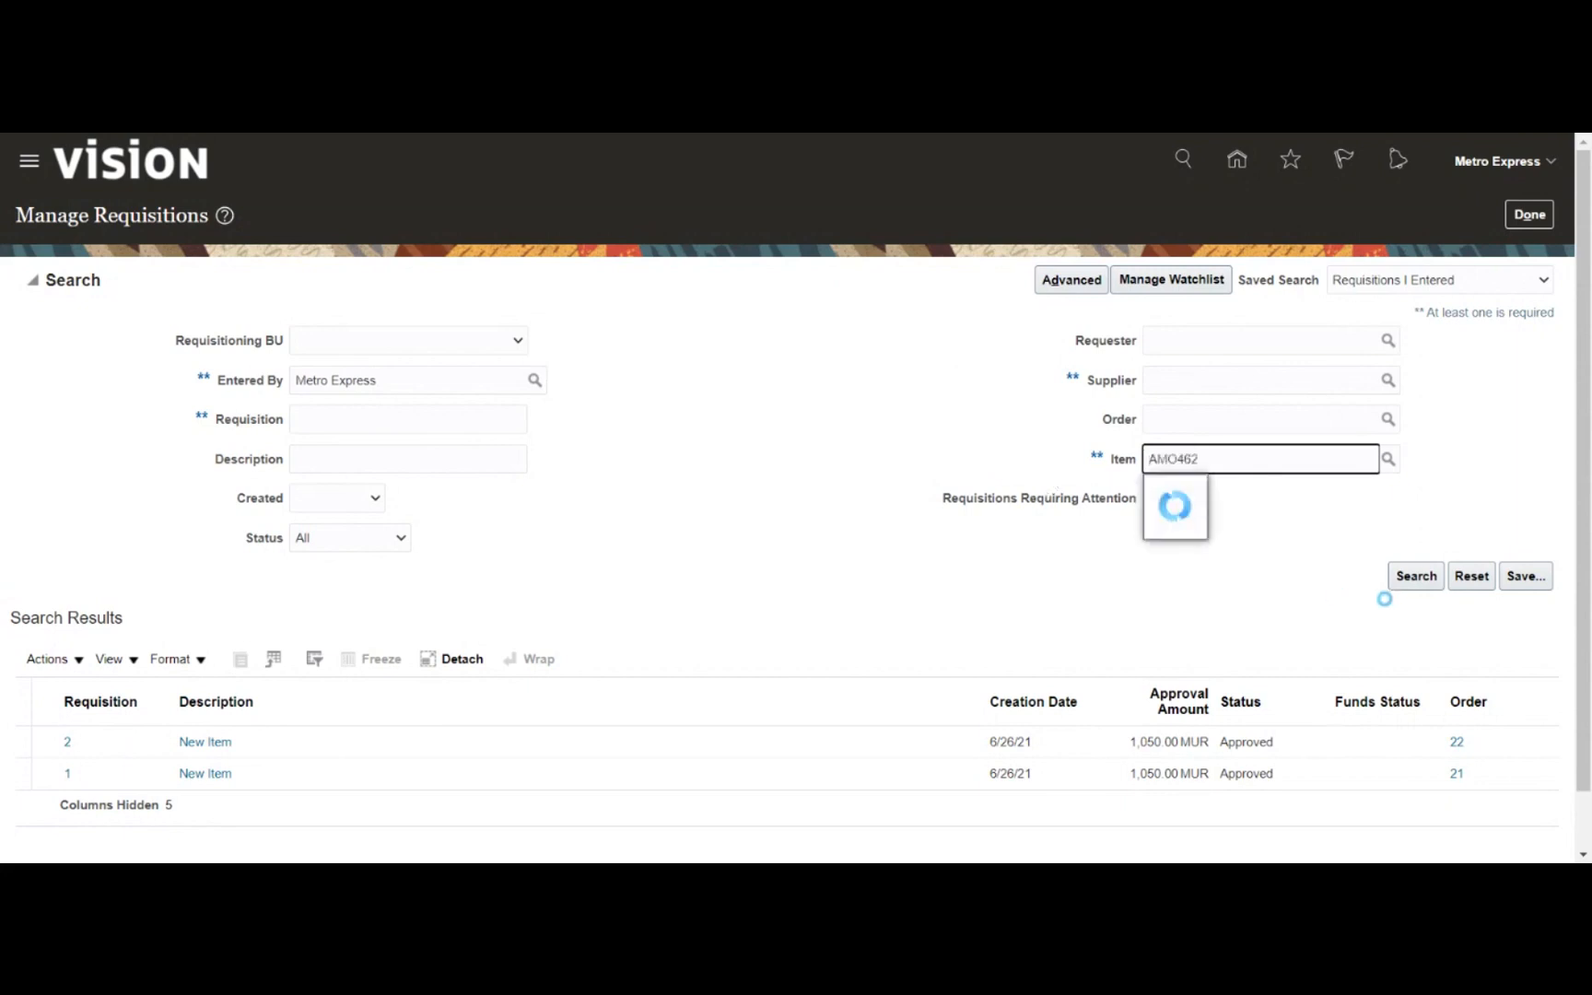
click(1392, 587)
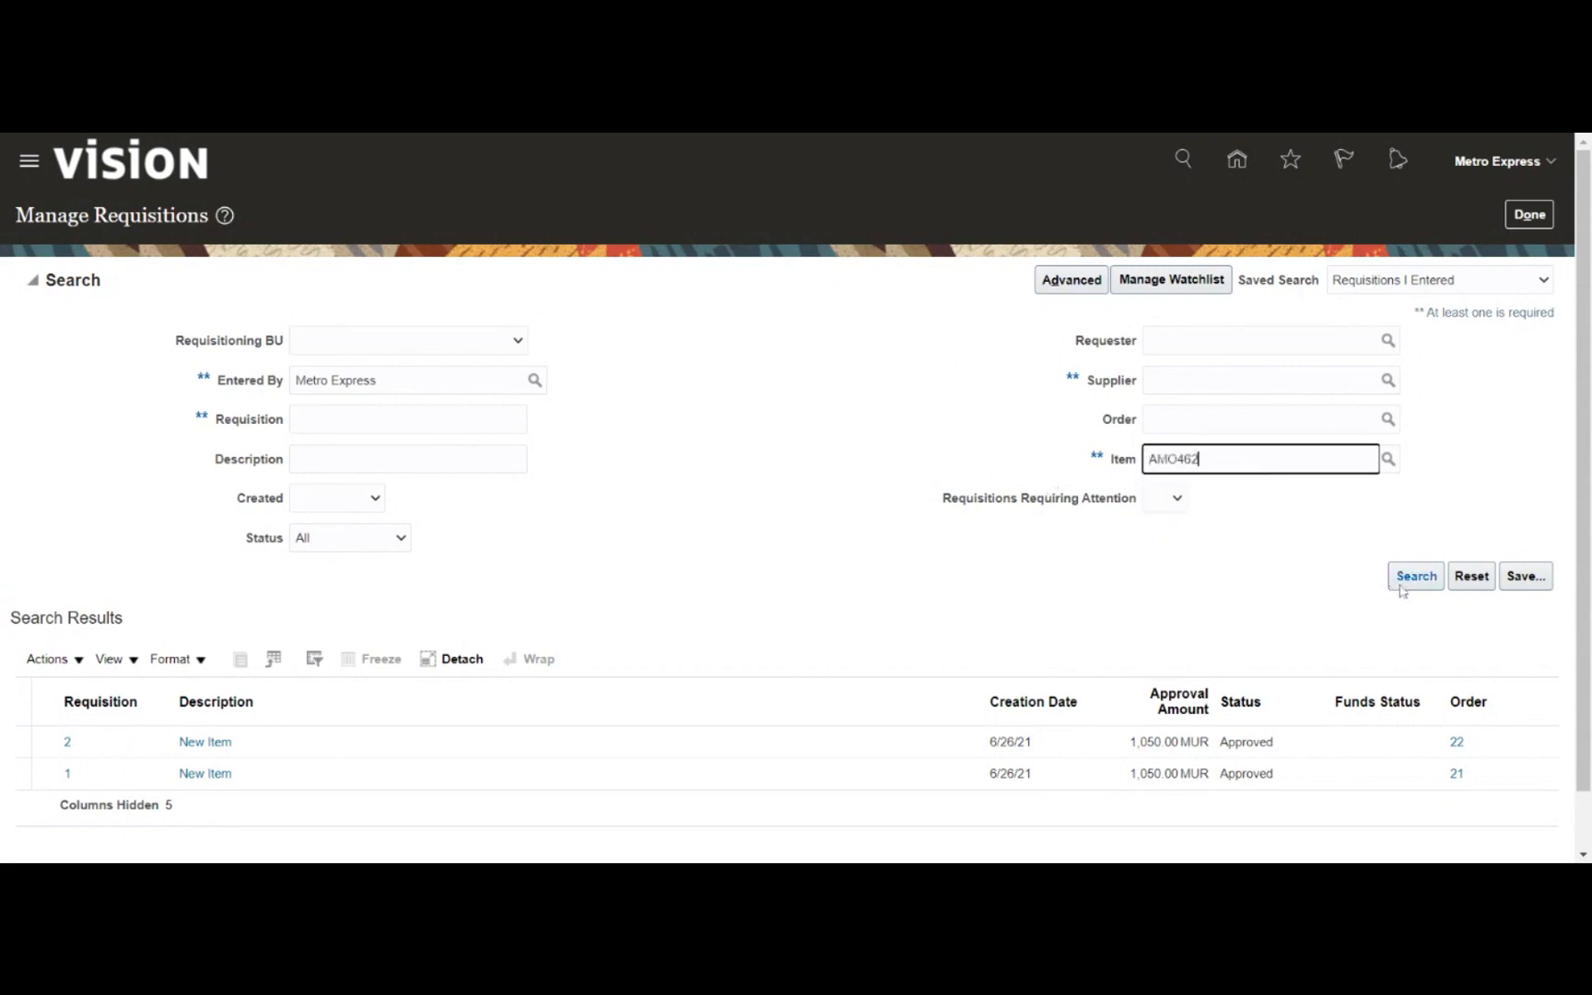
click(1402, 587)
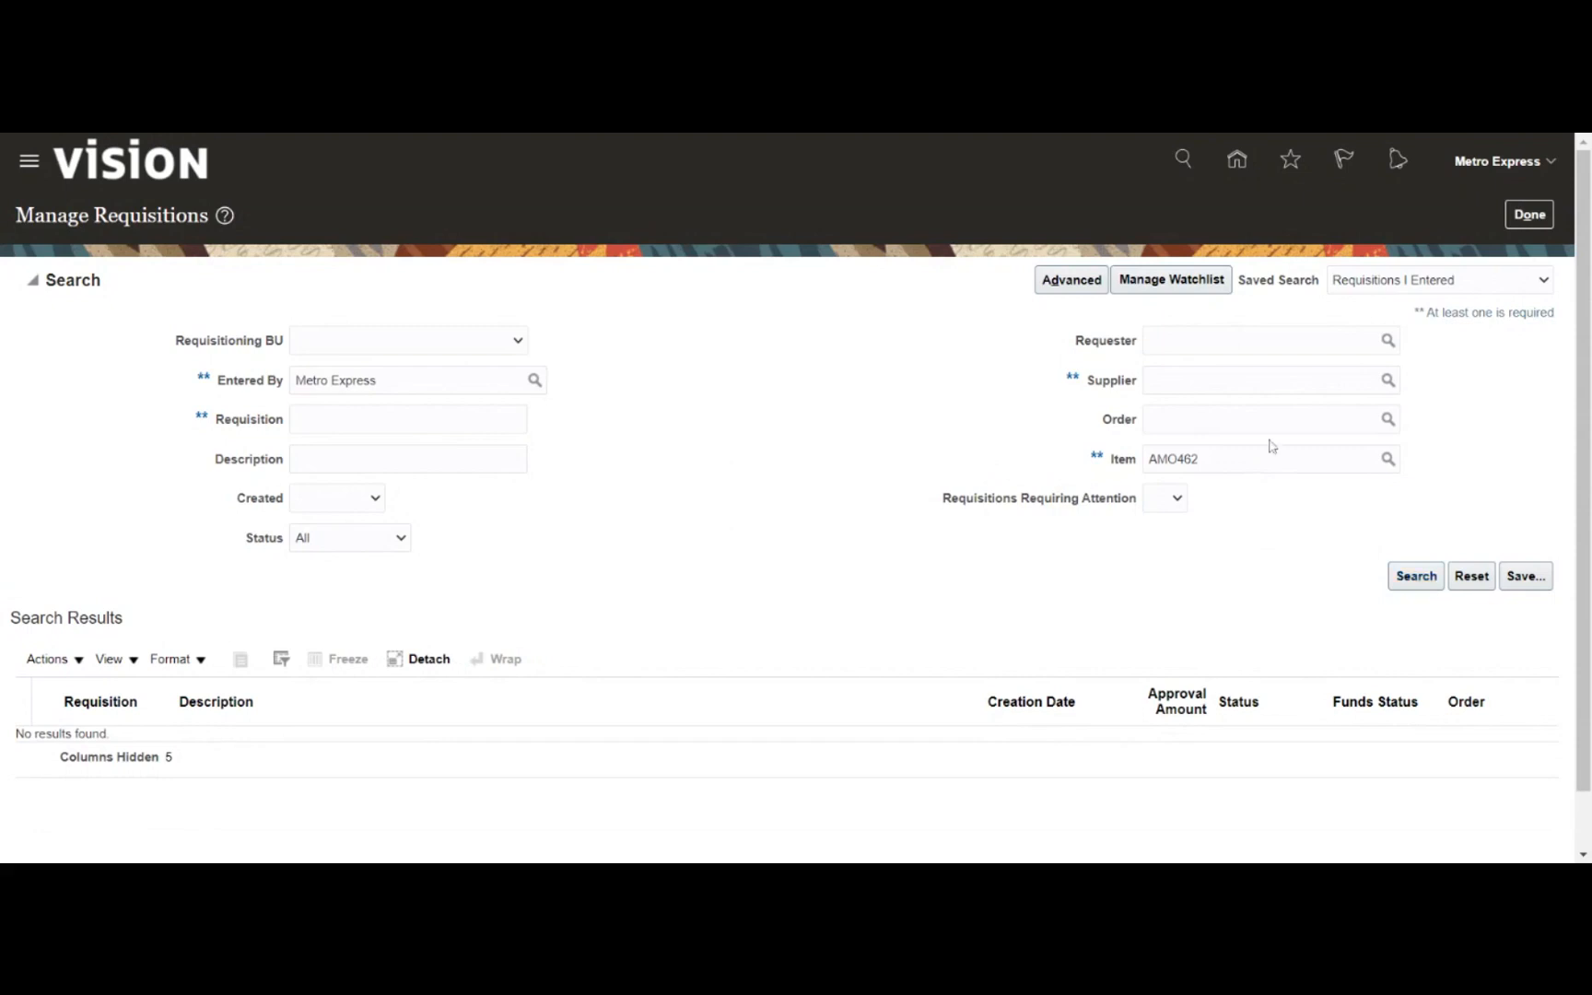
- Leave the requisitions and return to Inventory Management through the supply chain apps
click(1536, 216)
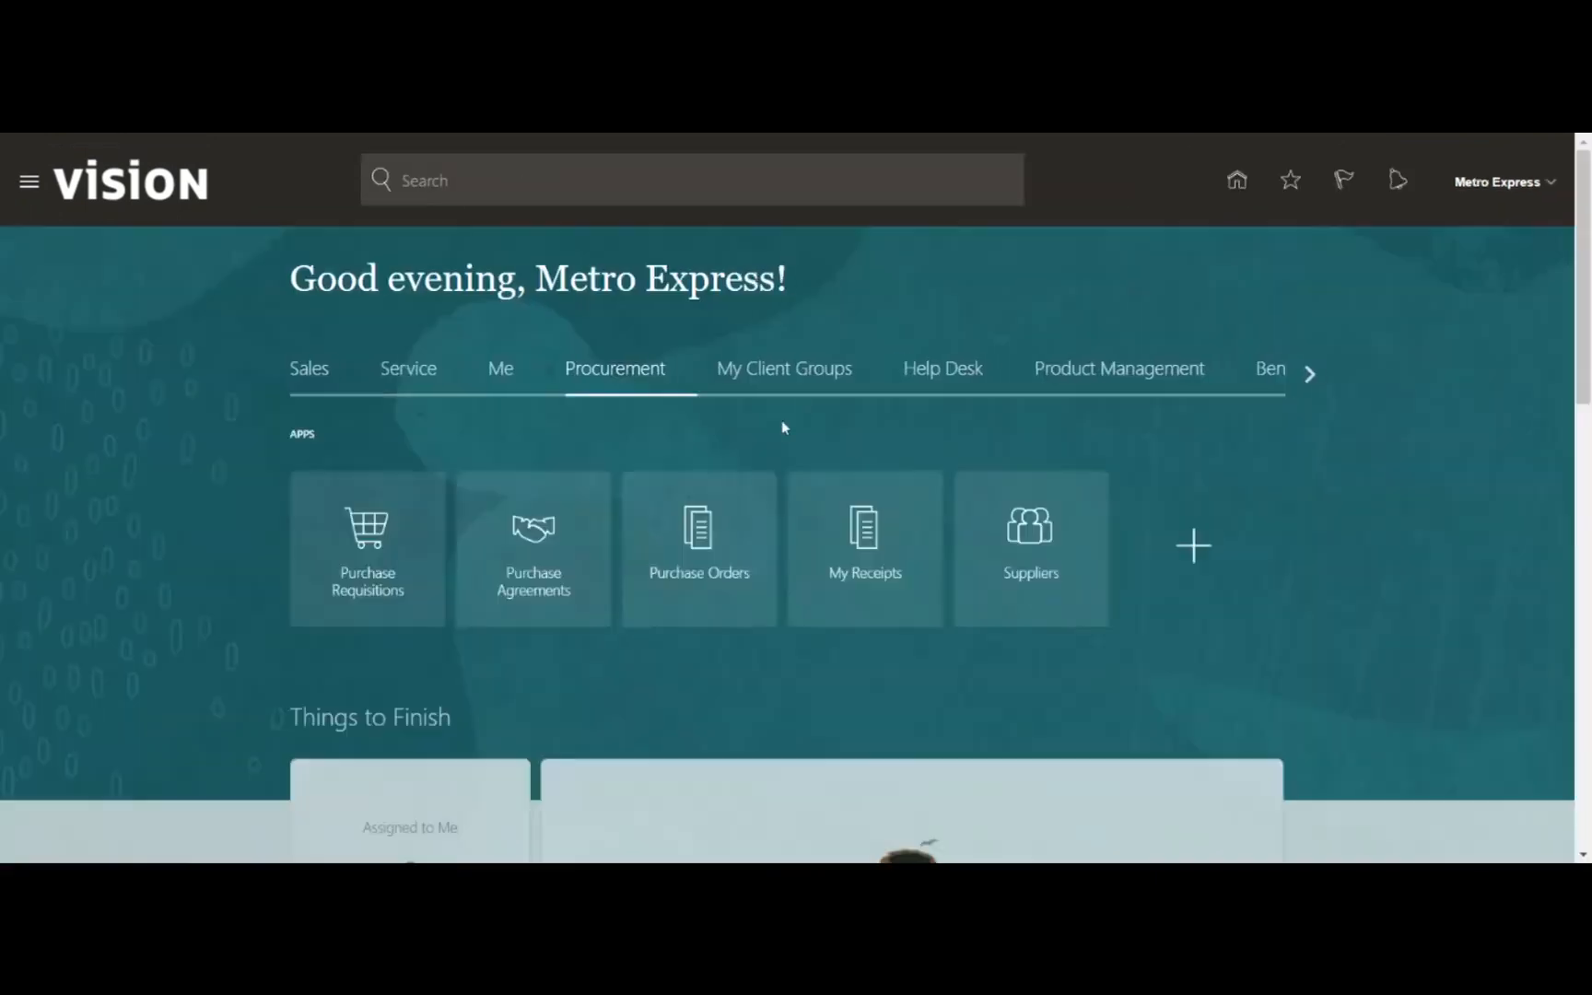
click(1304, 373)
click(1305, 373)
click(1226, 389)
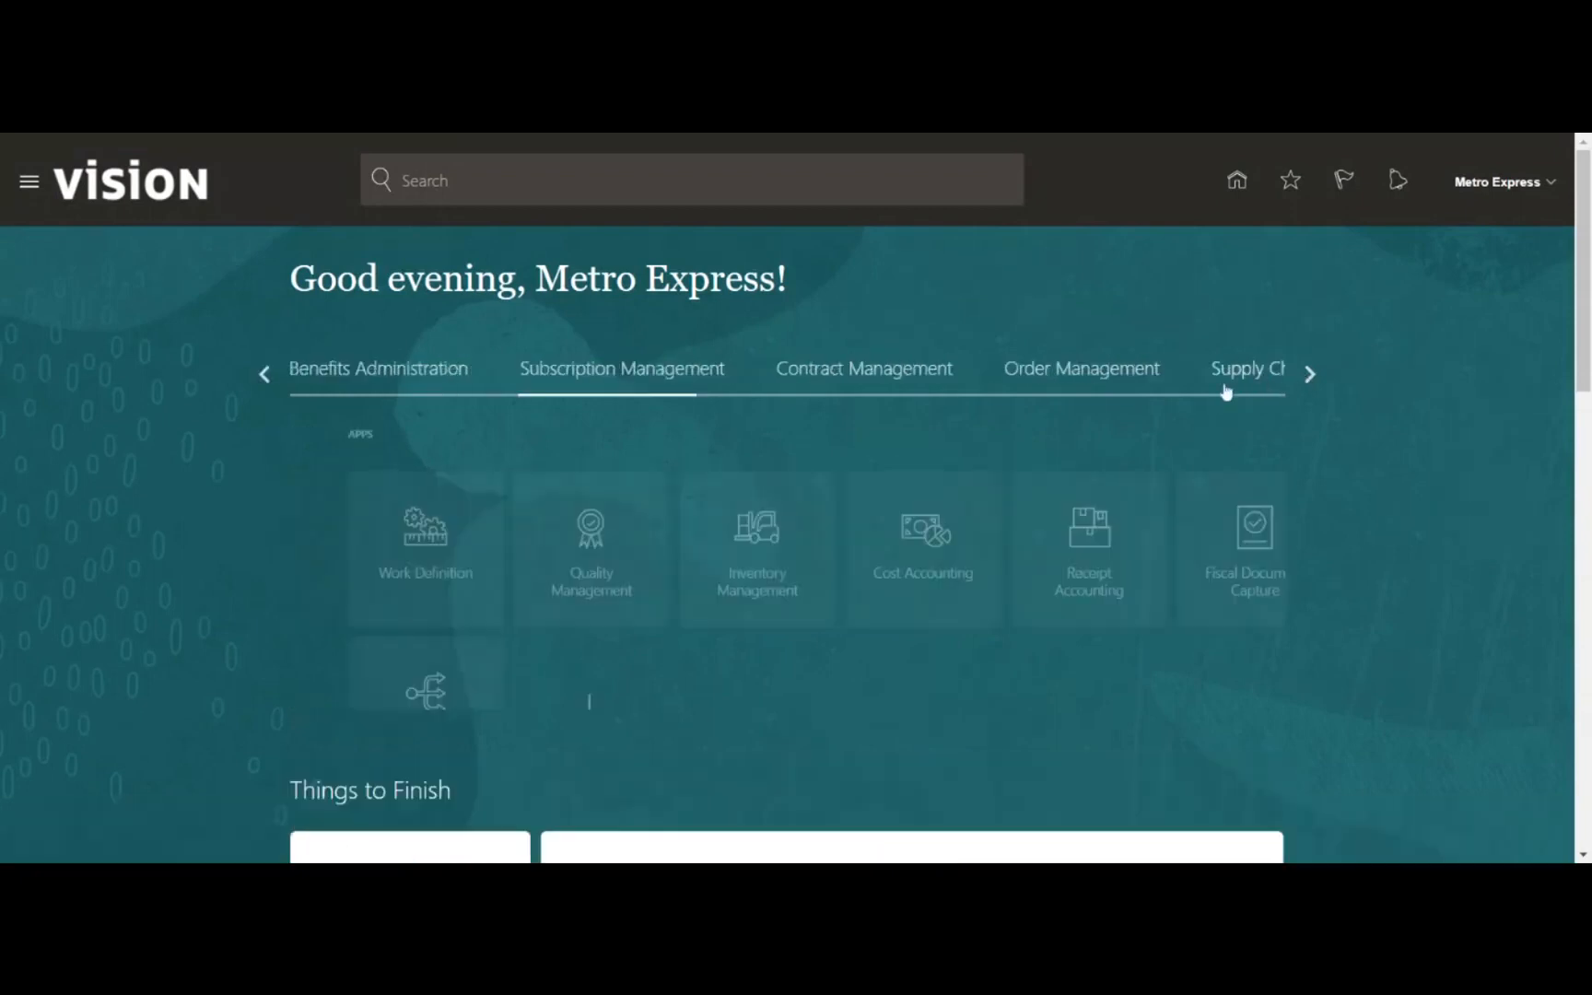
click(669, 571)
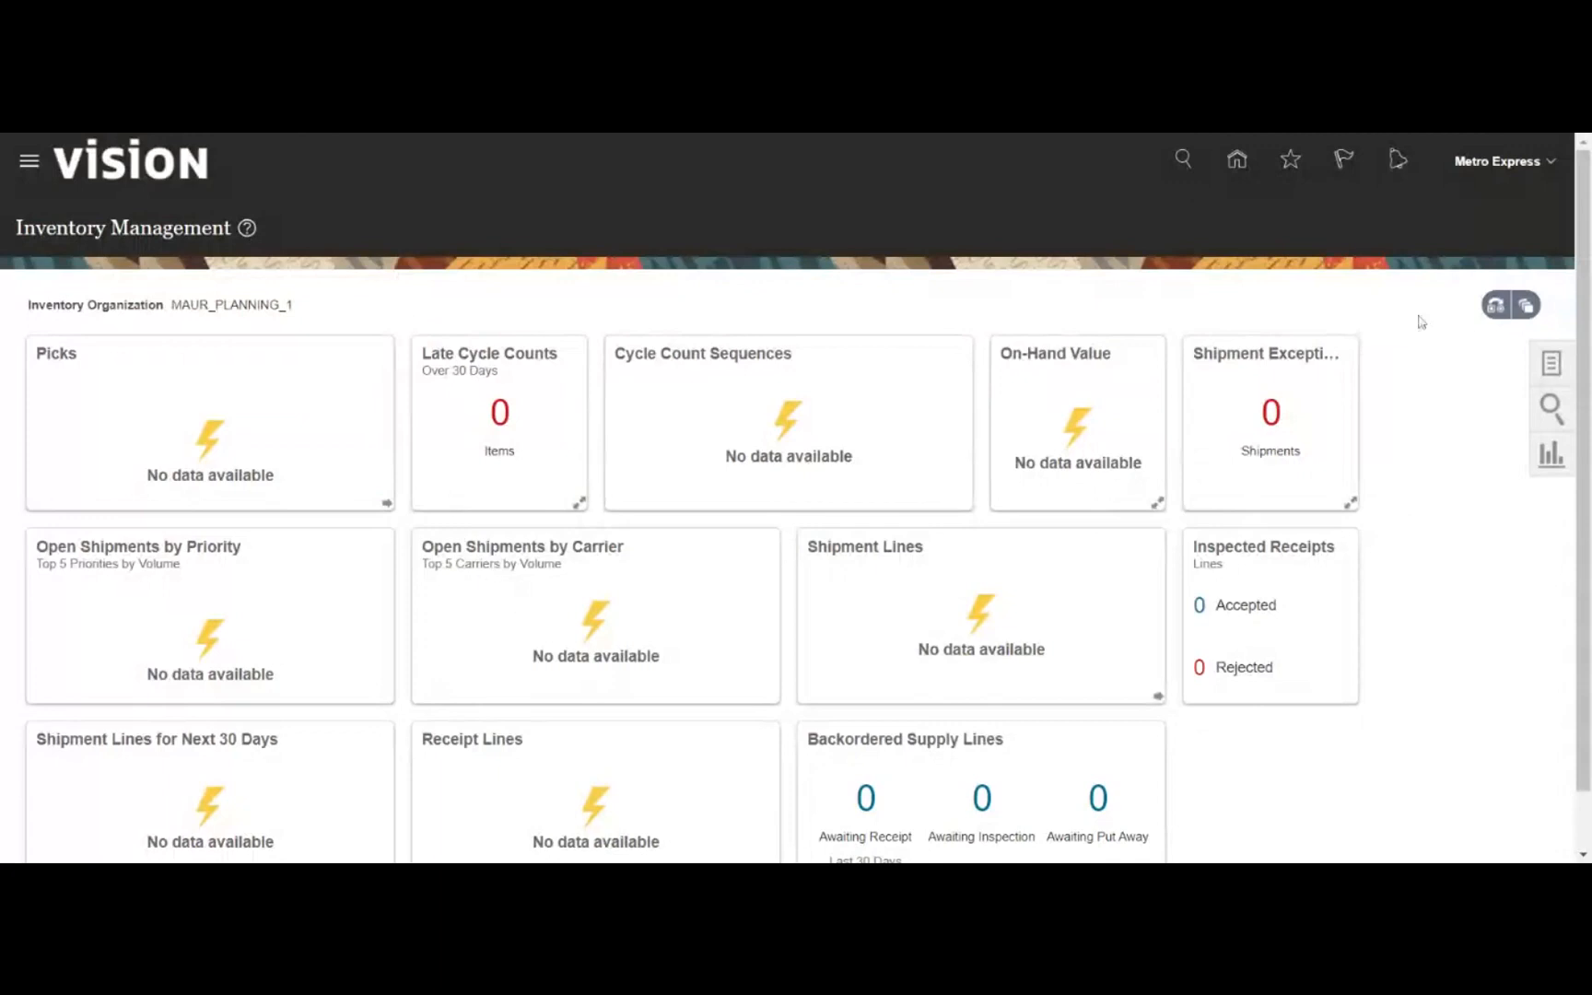
- Check the Manage Pending Transactions page for error transactions and close it
click(1552, 363)
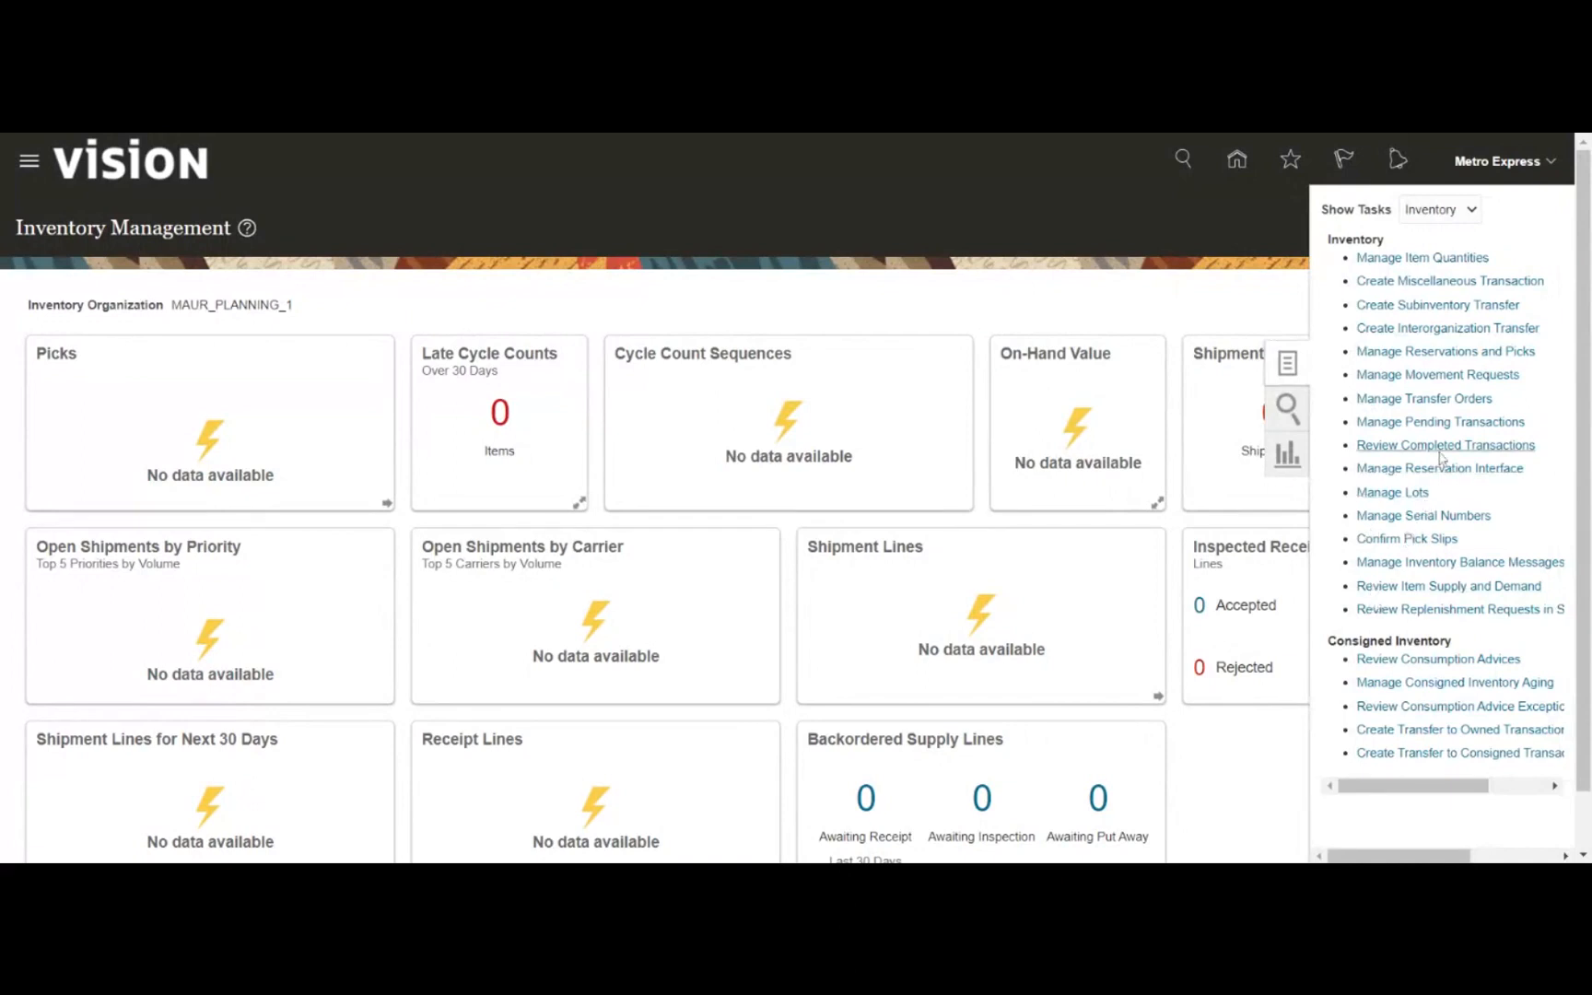
click(1440, 421)
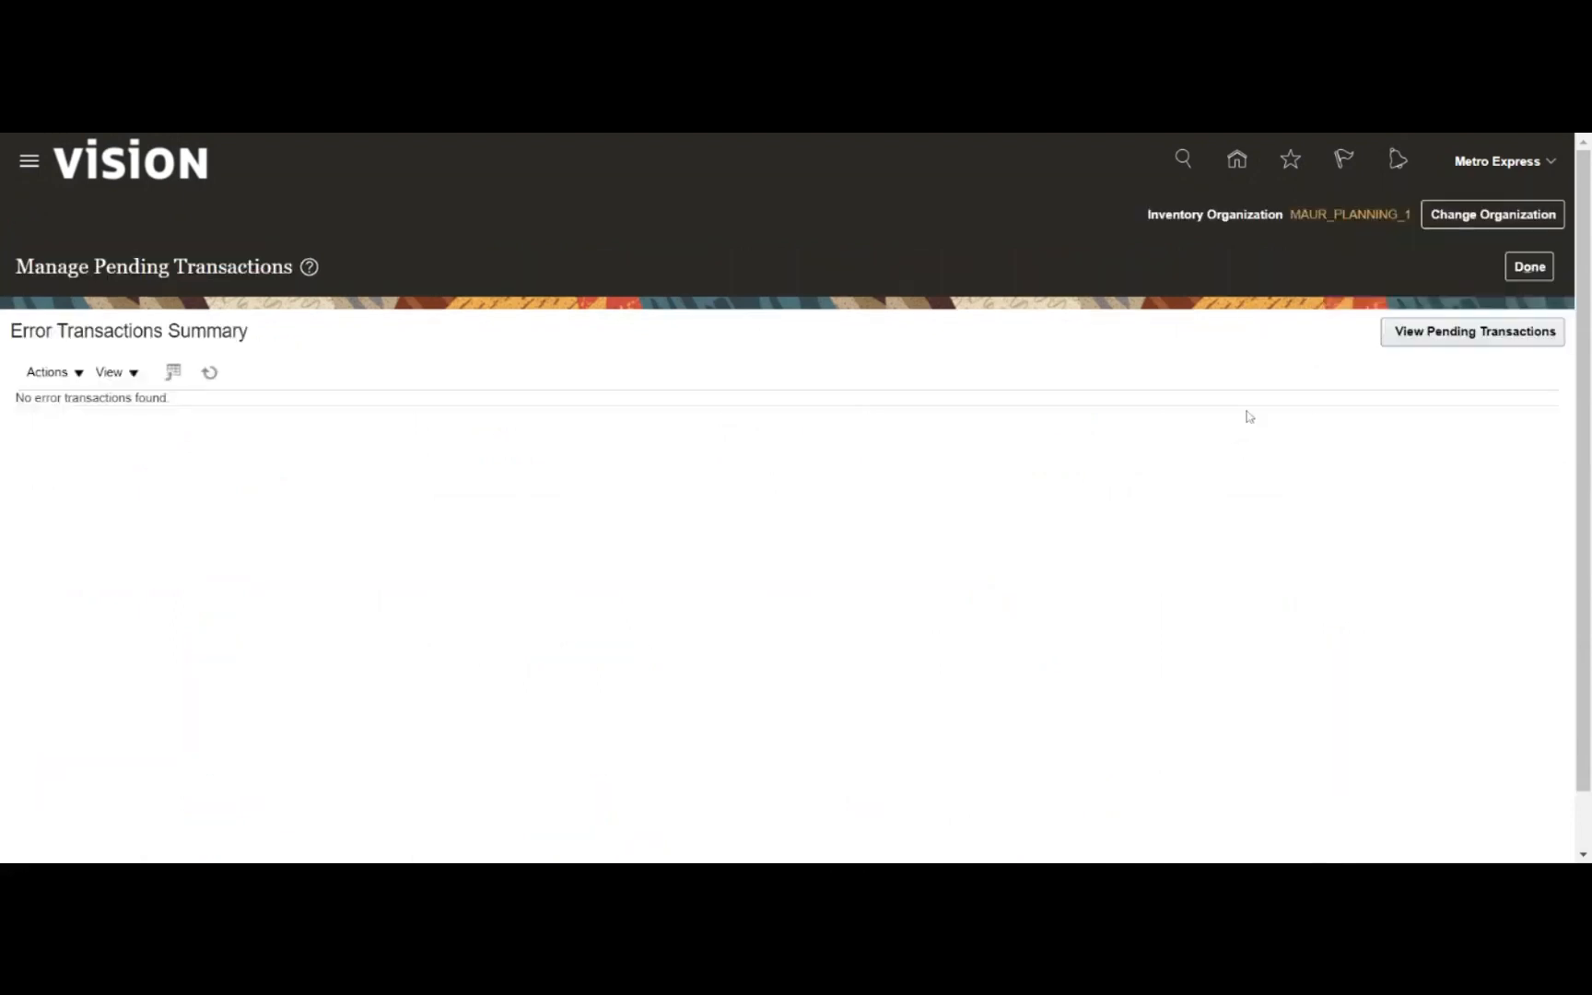
click(1529, 267)
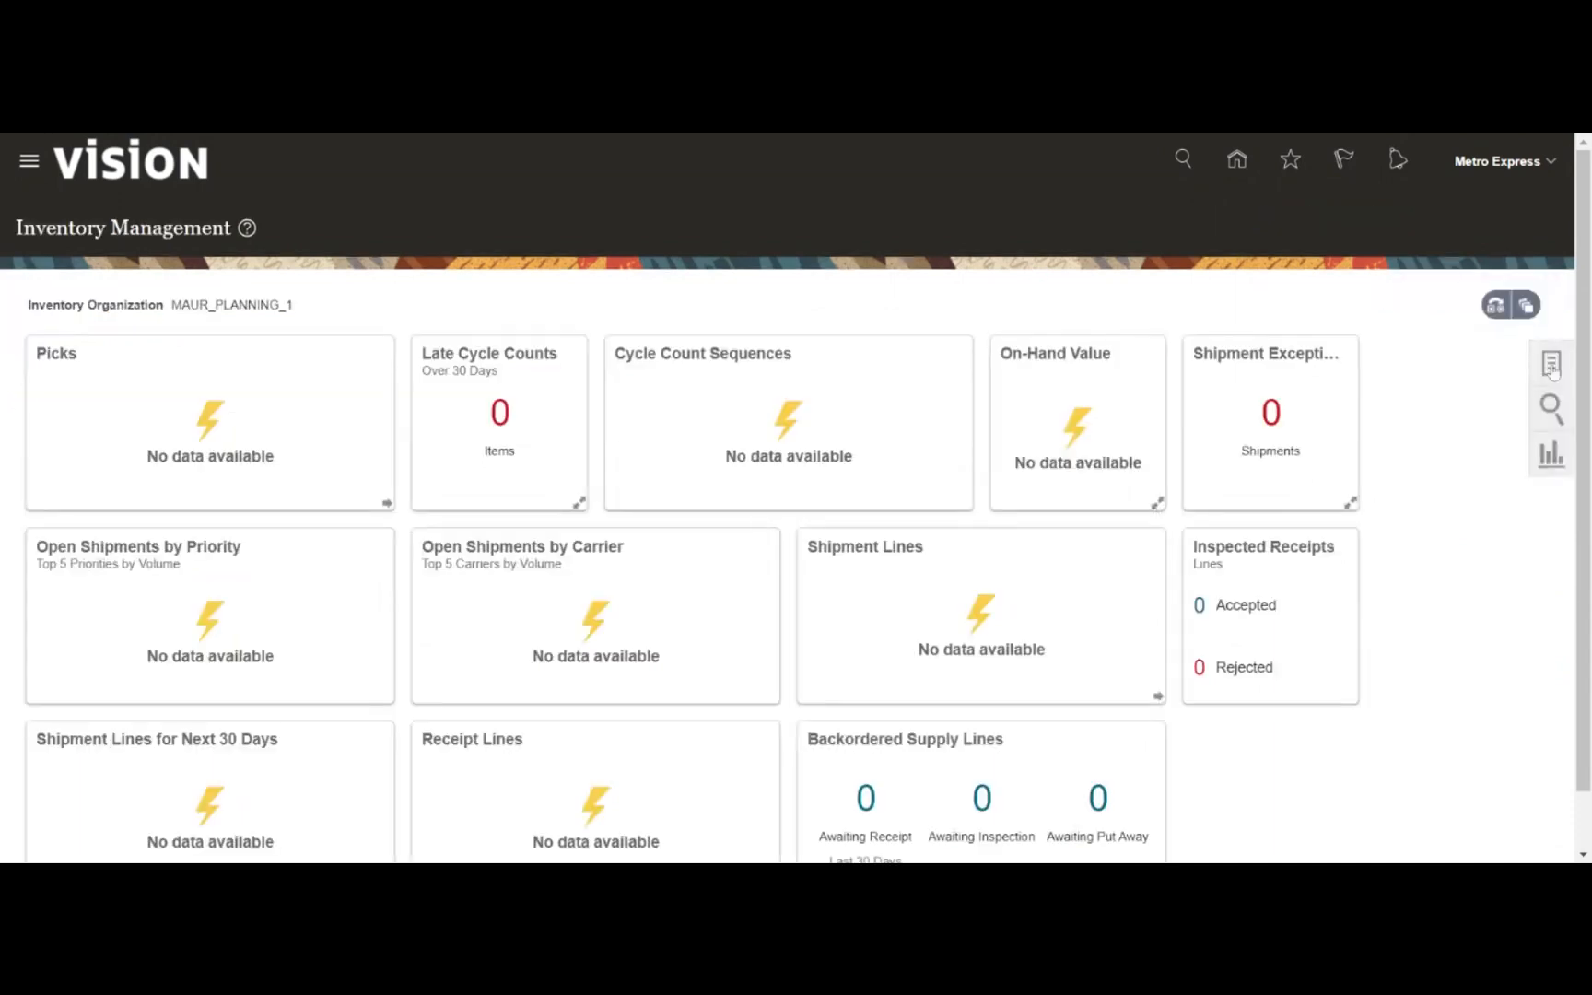
- Open Review Completed Transactions and search MAUR_PLANNING_1 for transactions dated 6/26/21
click(1552, 365)
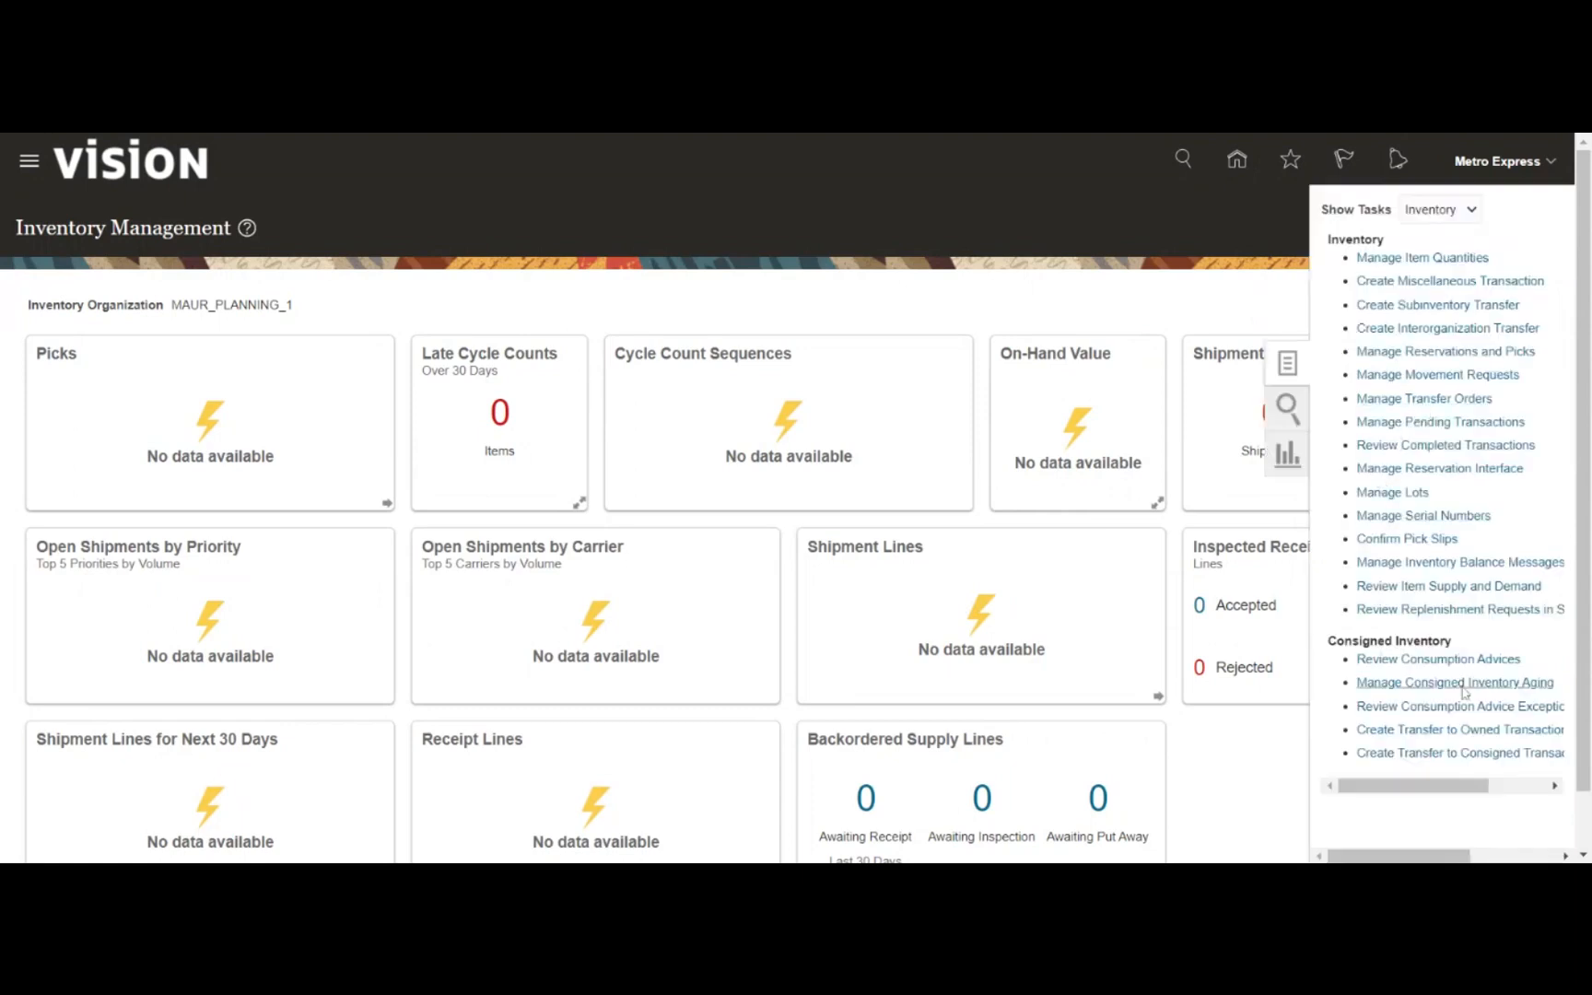
click(1456, 445)
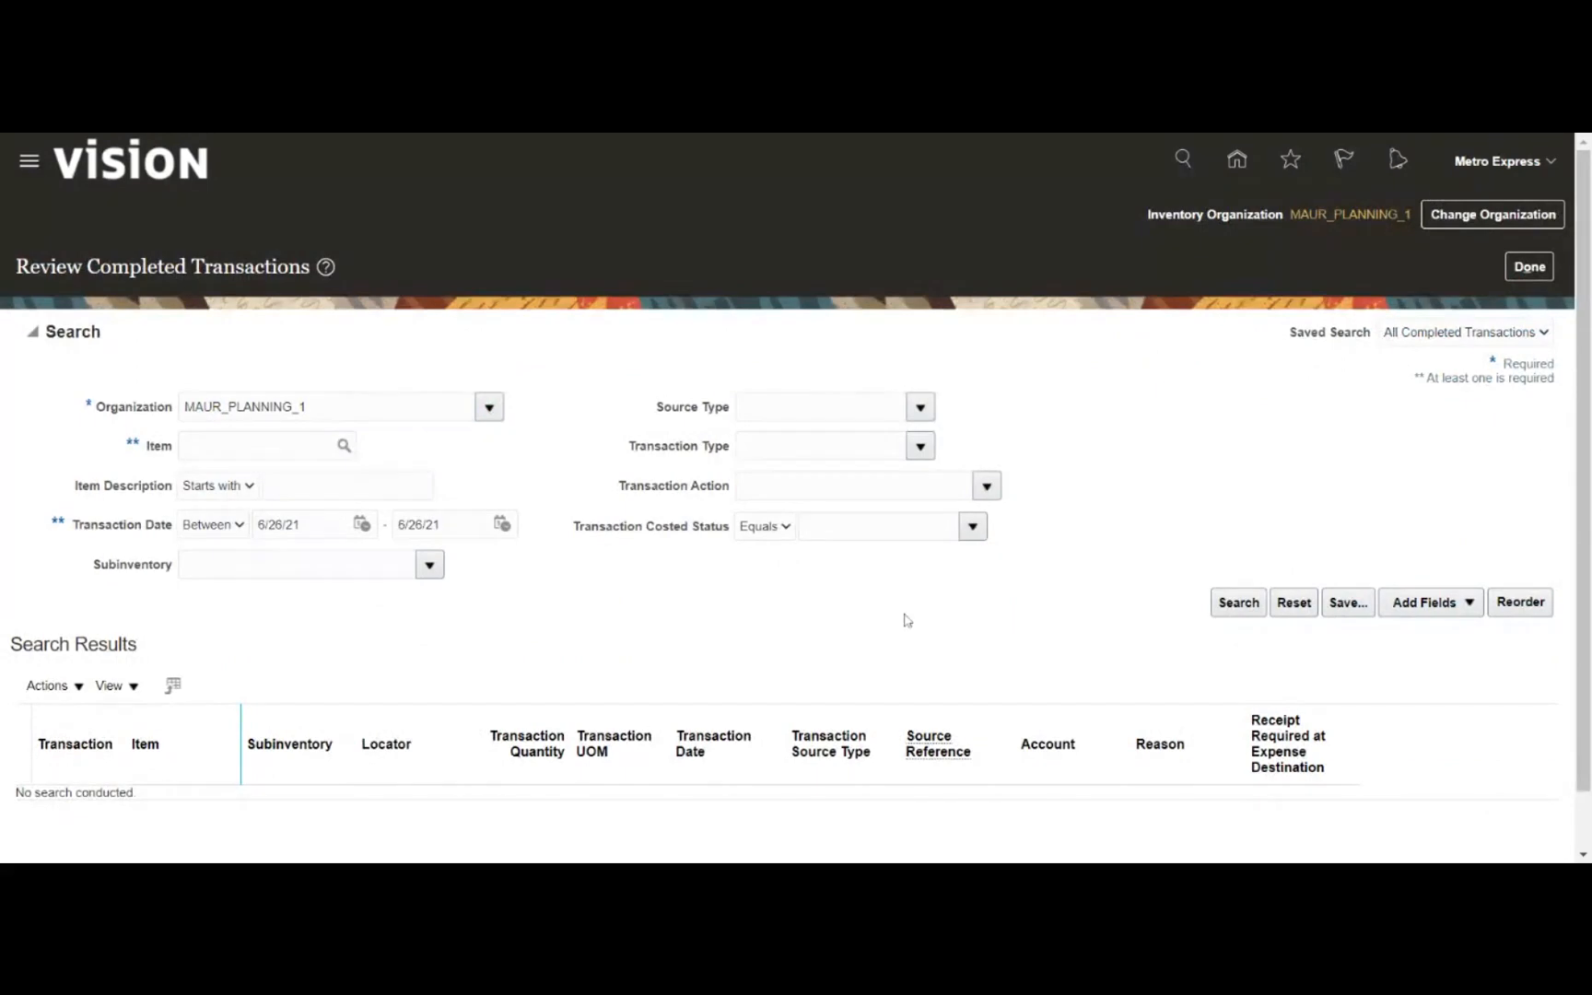
click(1238, 603)
- Change the search organization to MAUR_PLANNING and search its completed transactions for the same date
click(305, 406)
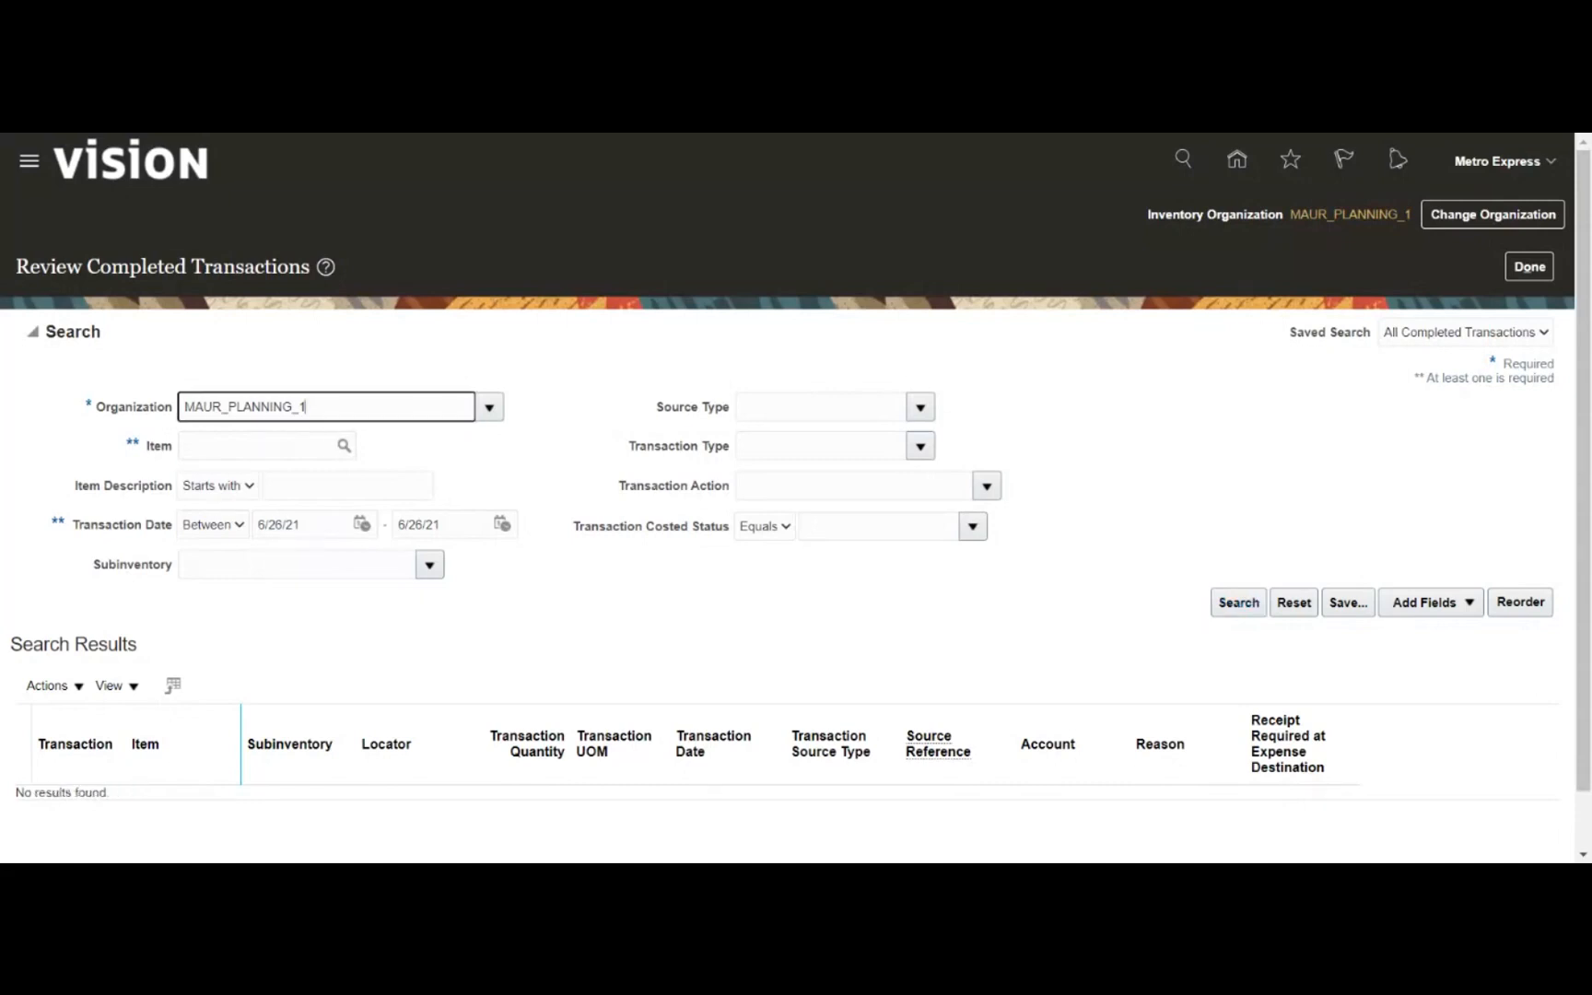
key(ctrl+a)
text(Mau)
key(Tab)
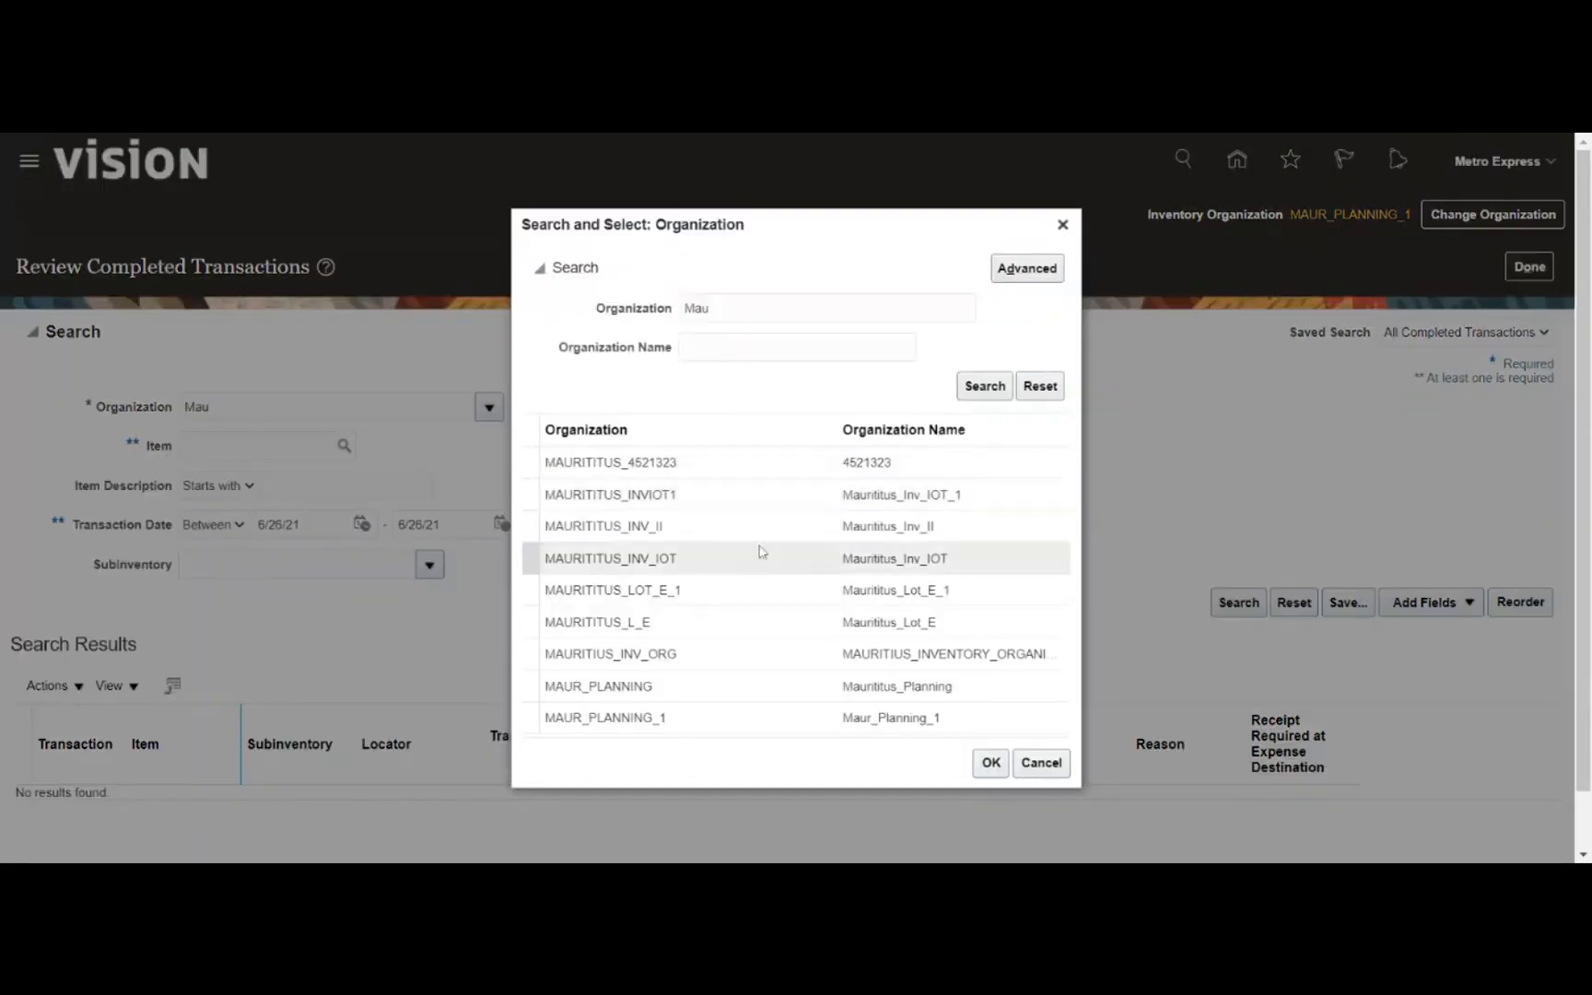
click(723, 690)
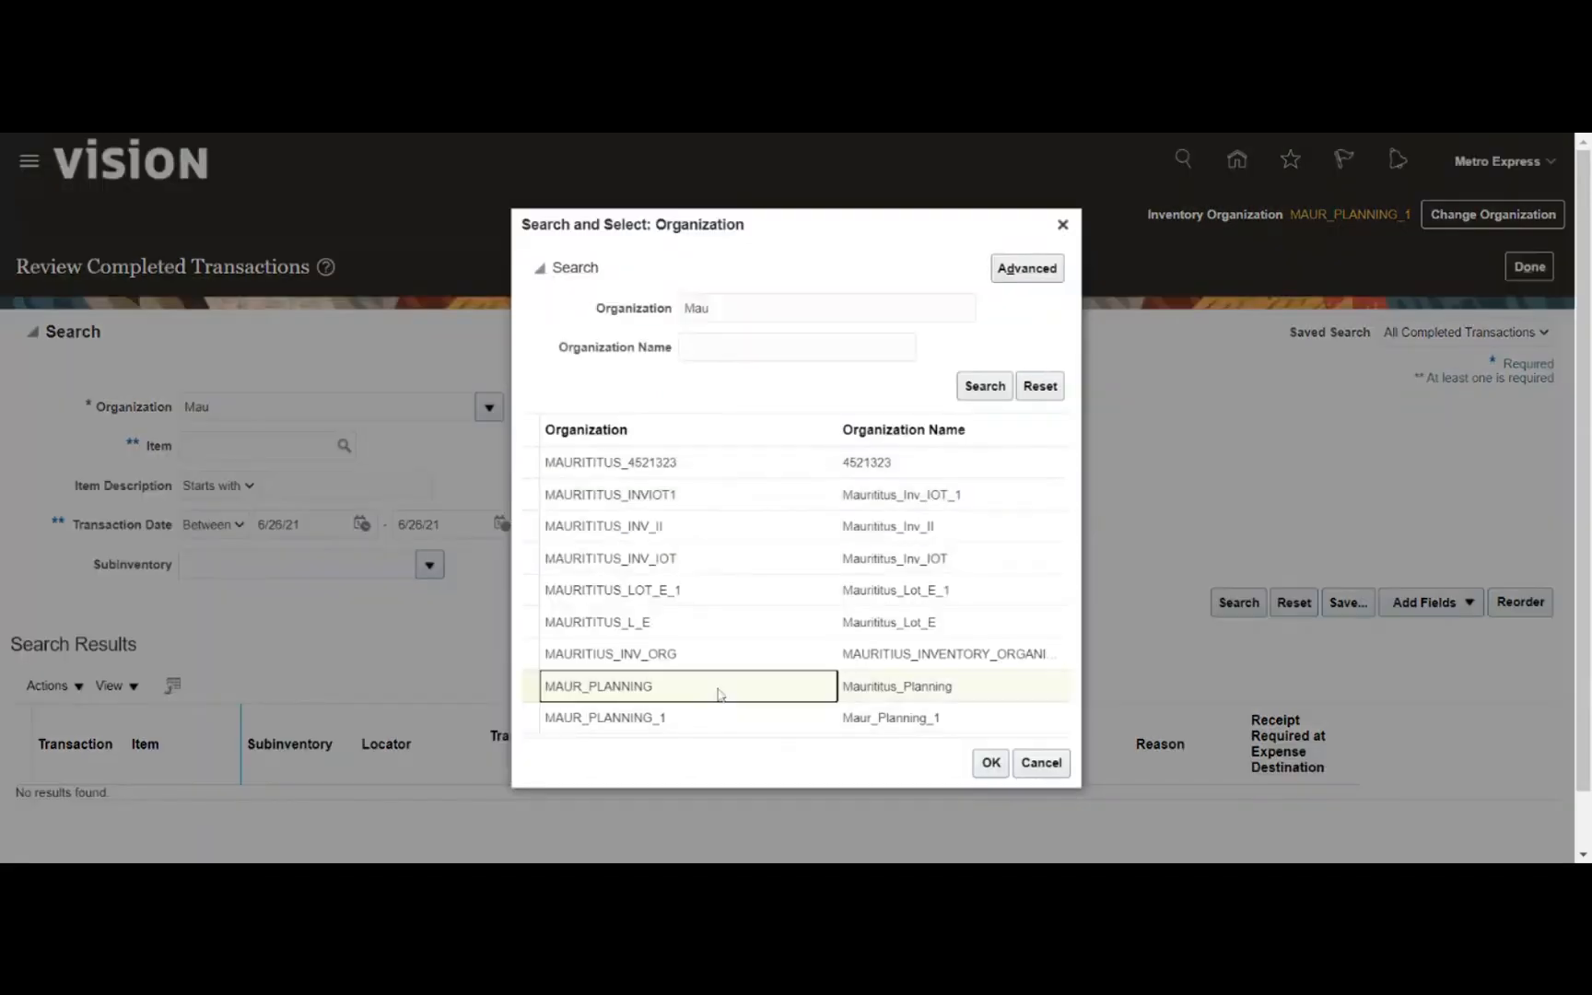
click(1004, 765)
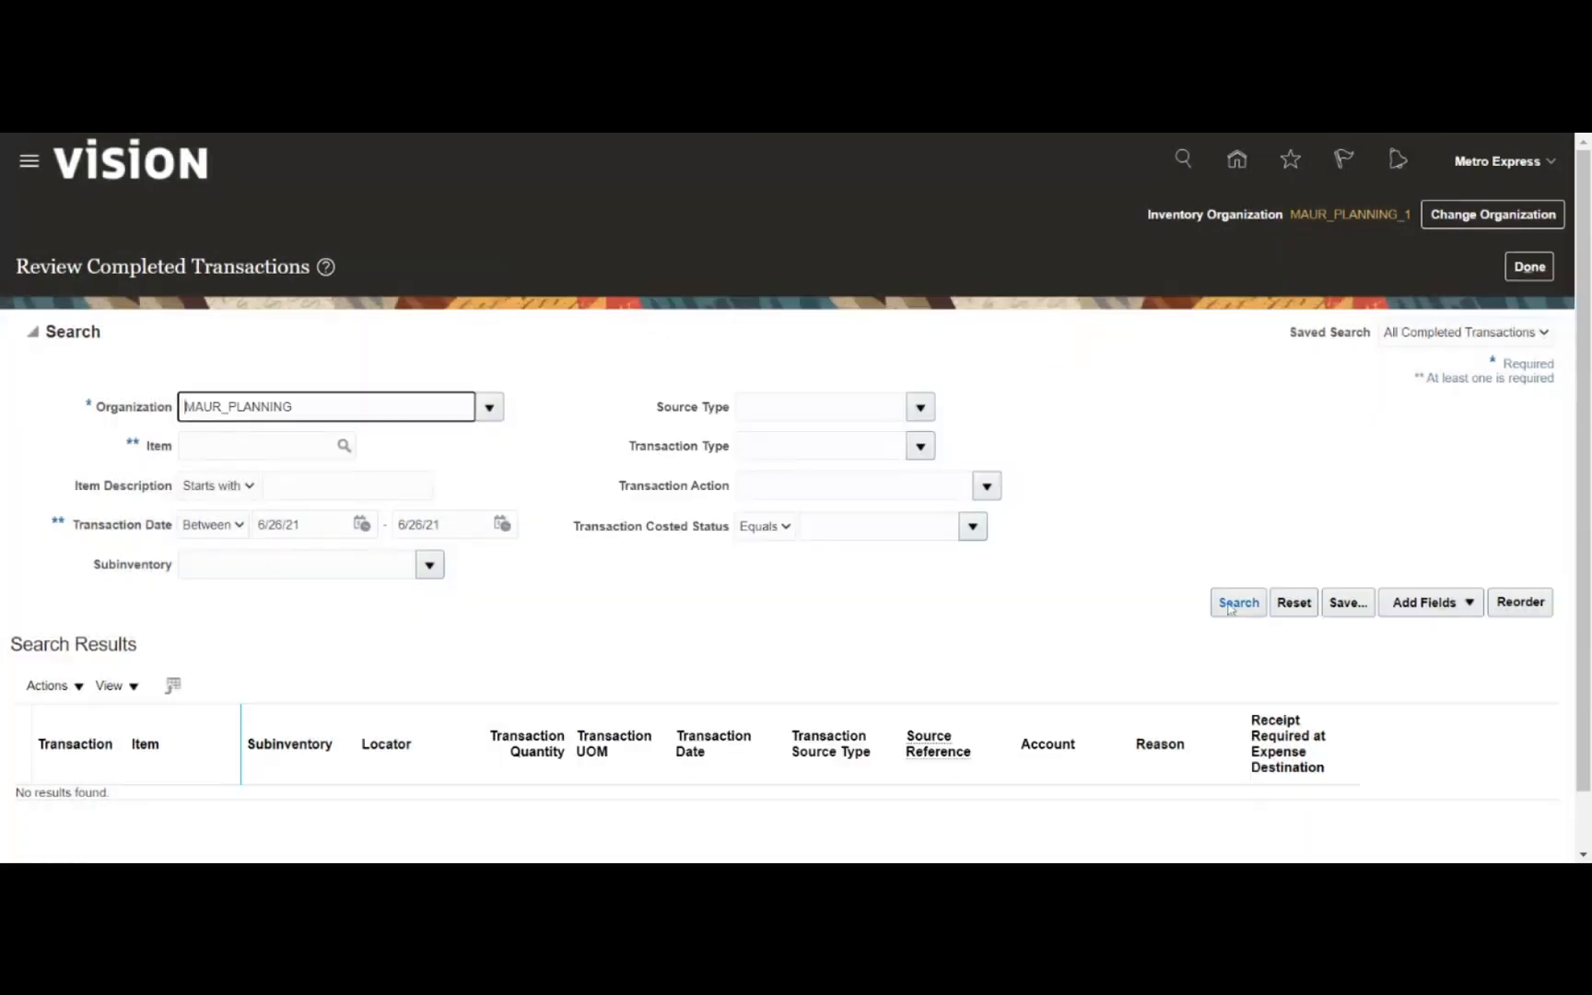
click(1234, 608)
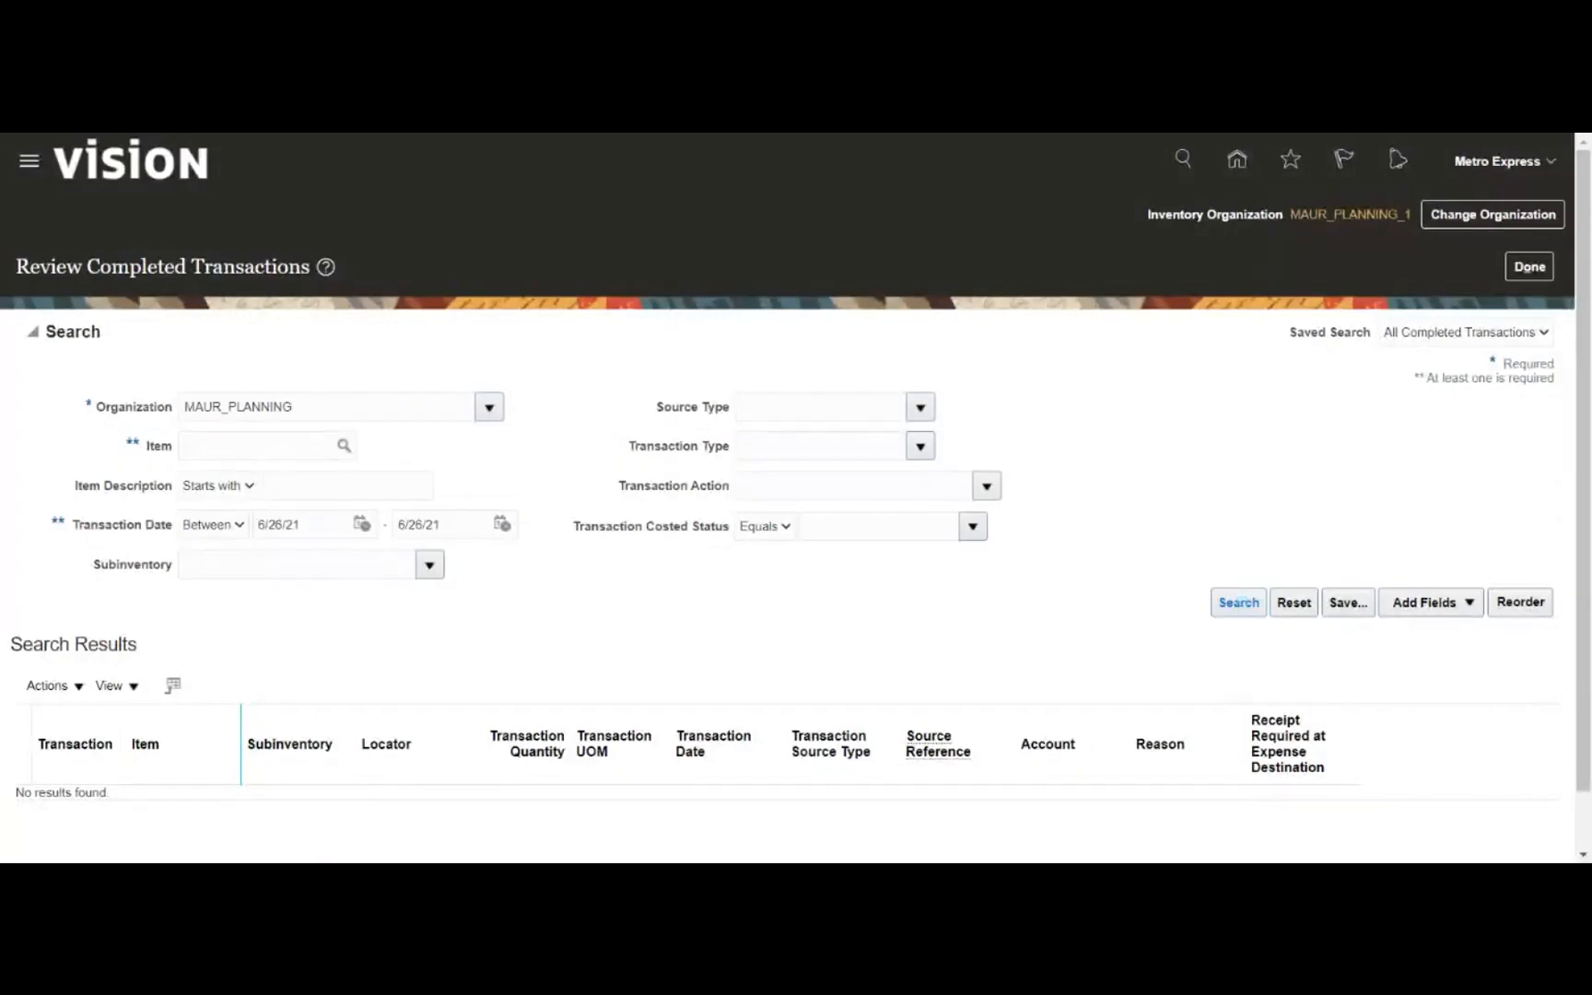
- Clear the organization and try to search the completed transactions for item AMO462
double_click(237, 406)
key(BackSpace)
click(256, 445)
text(AMO462)
key(Tab)
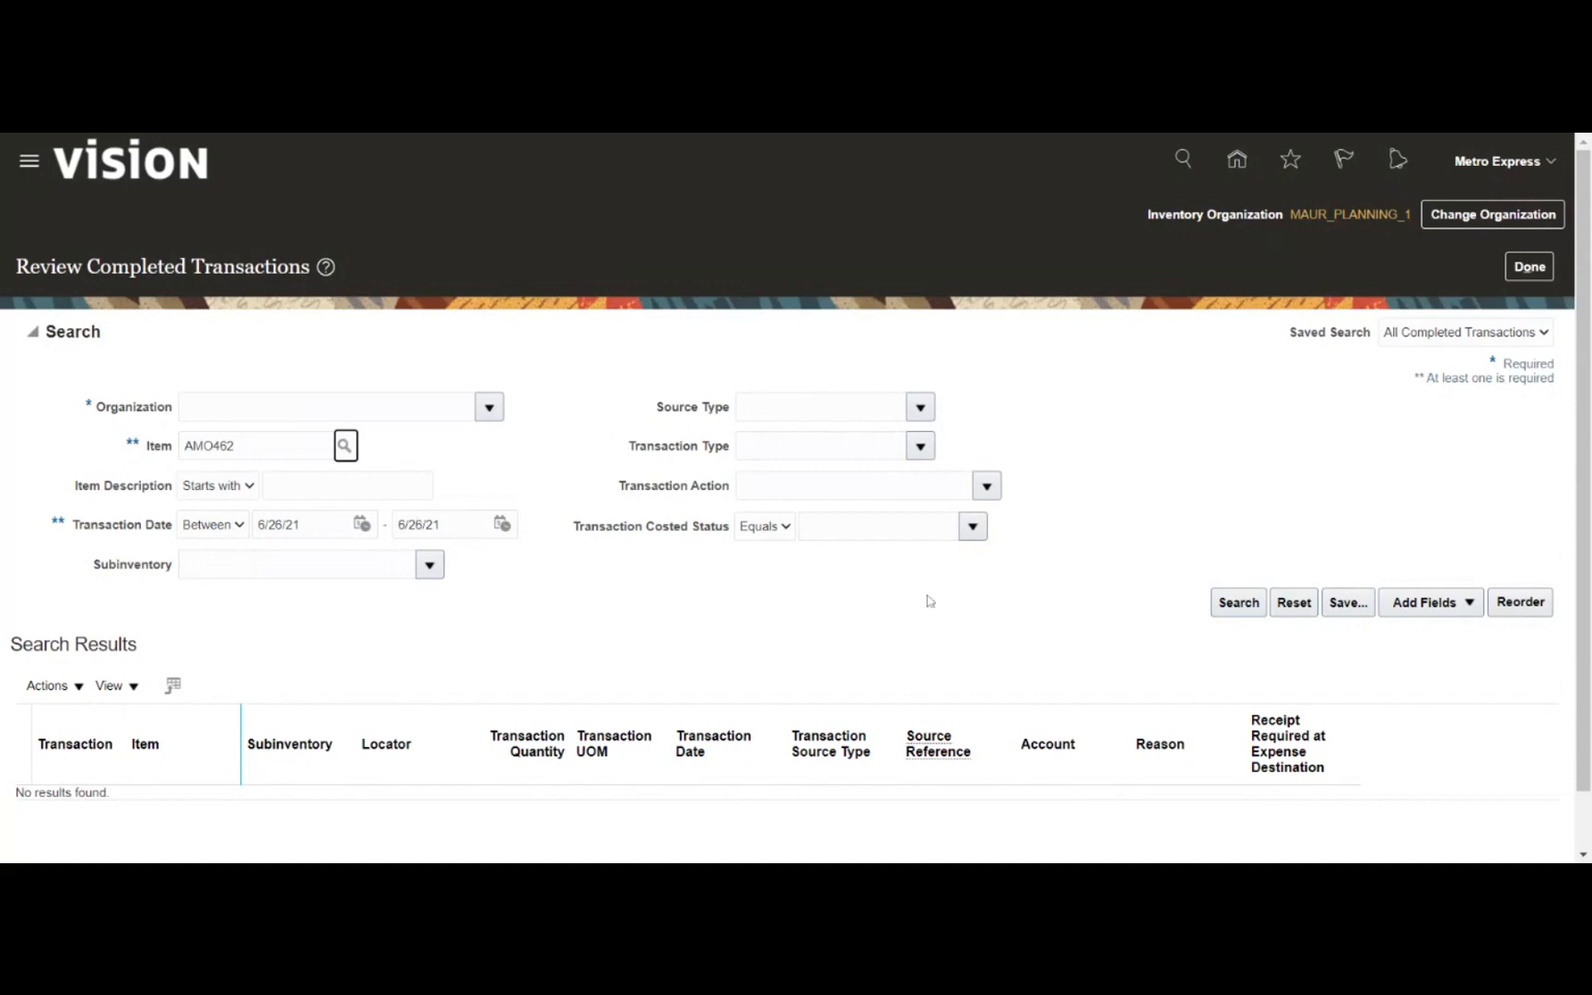
click(1226, 613)
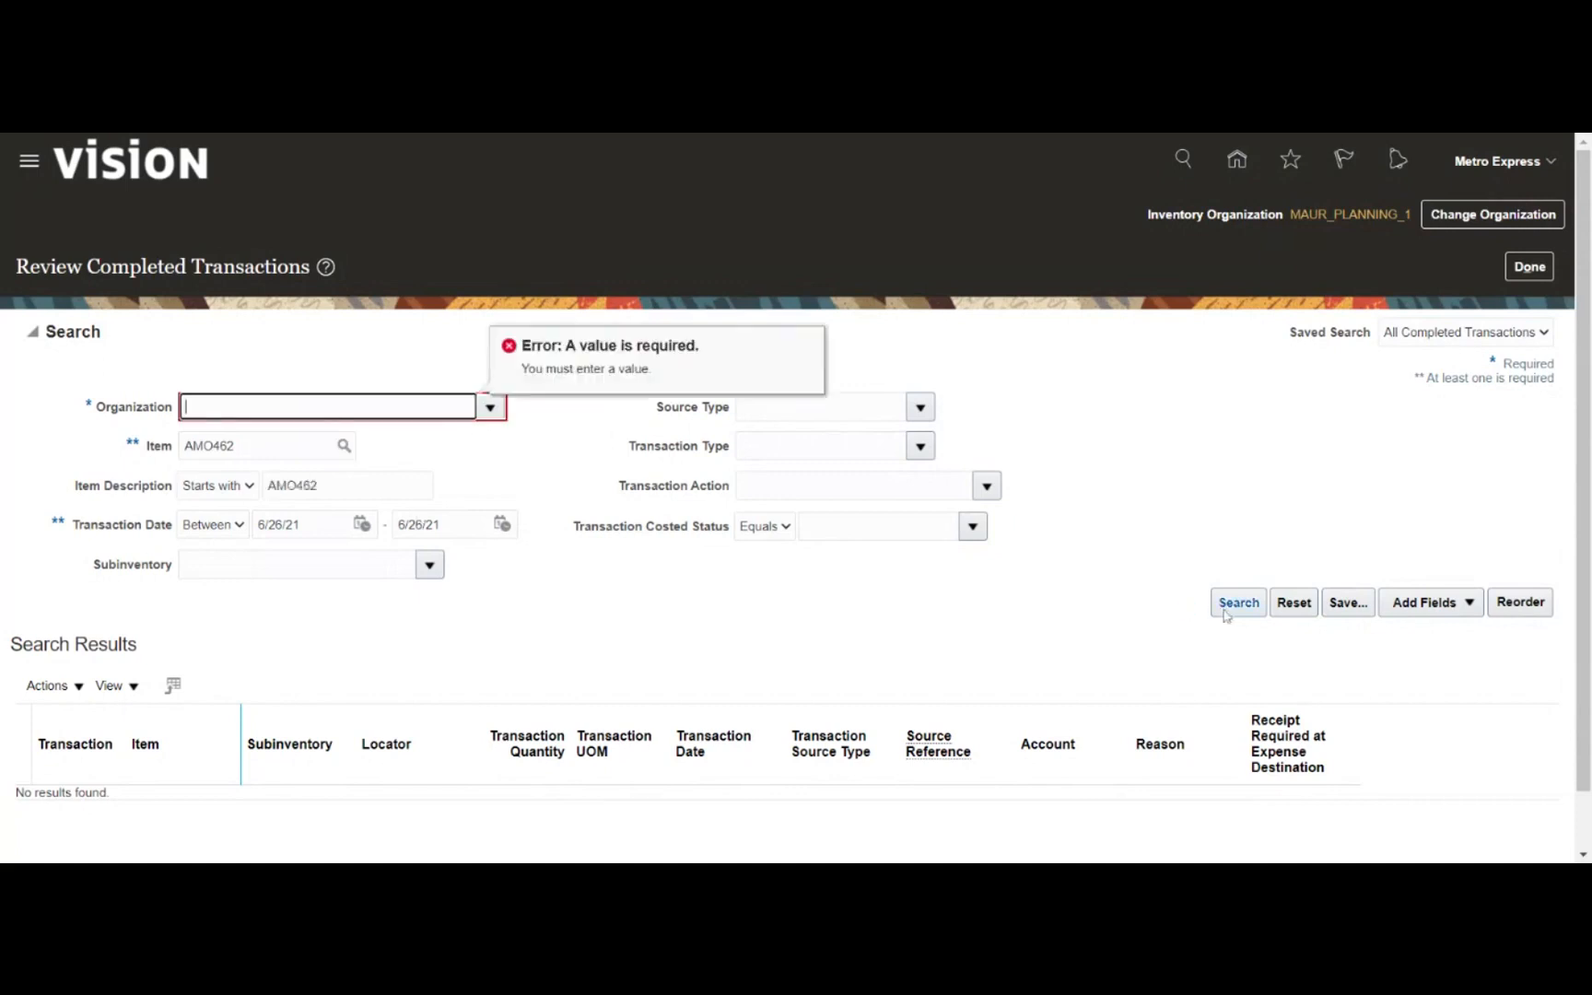
- Look through the selectable organizations, close the completed transactions review and bring up the inventory tasks
click(493, 408)
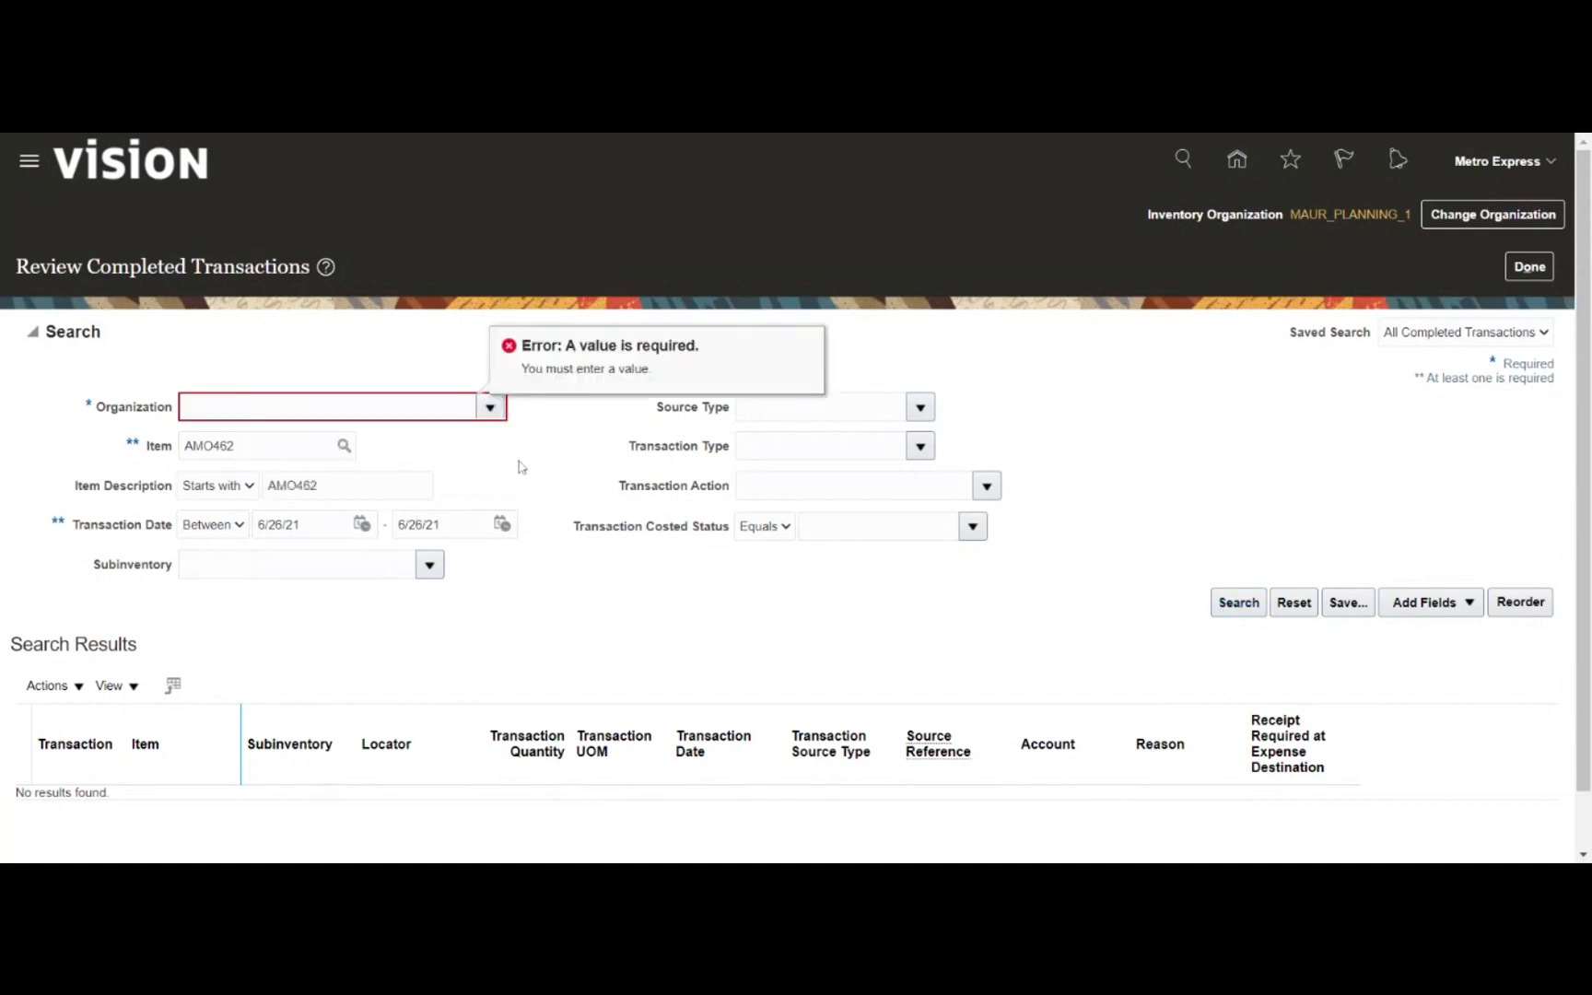
click(489, 409)
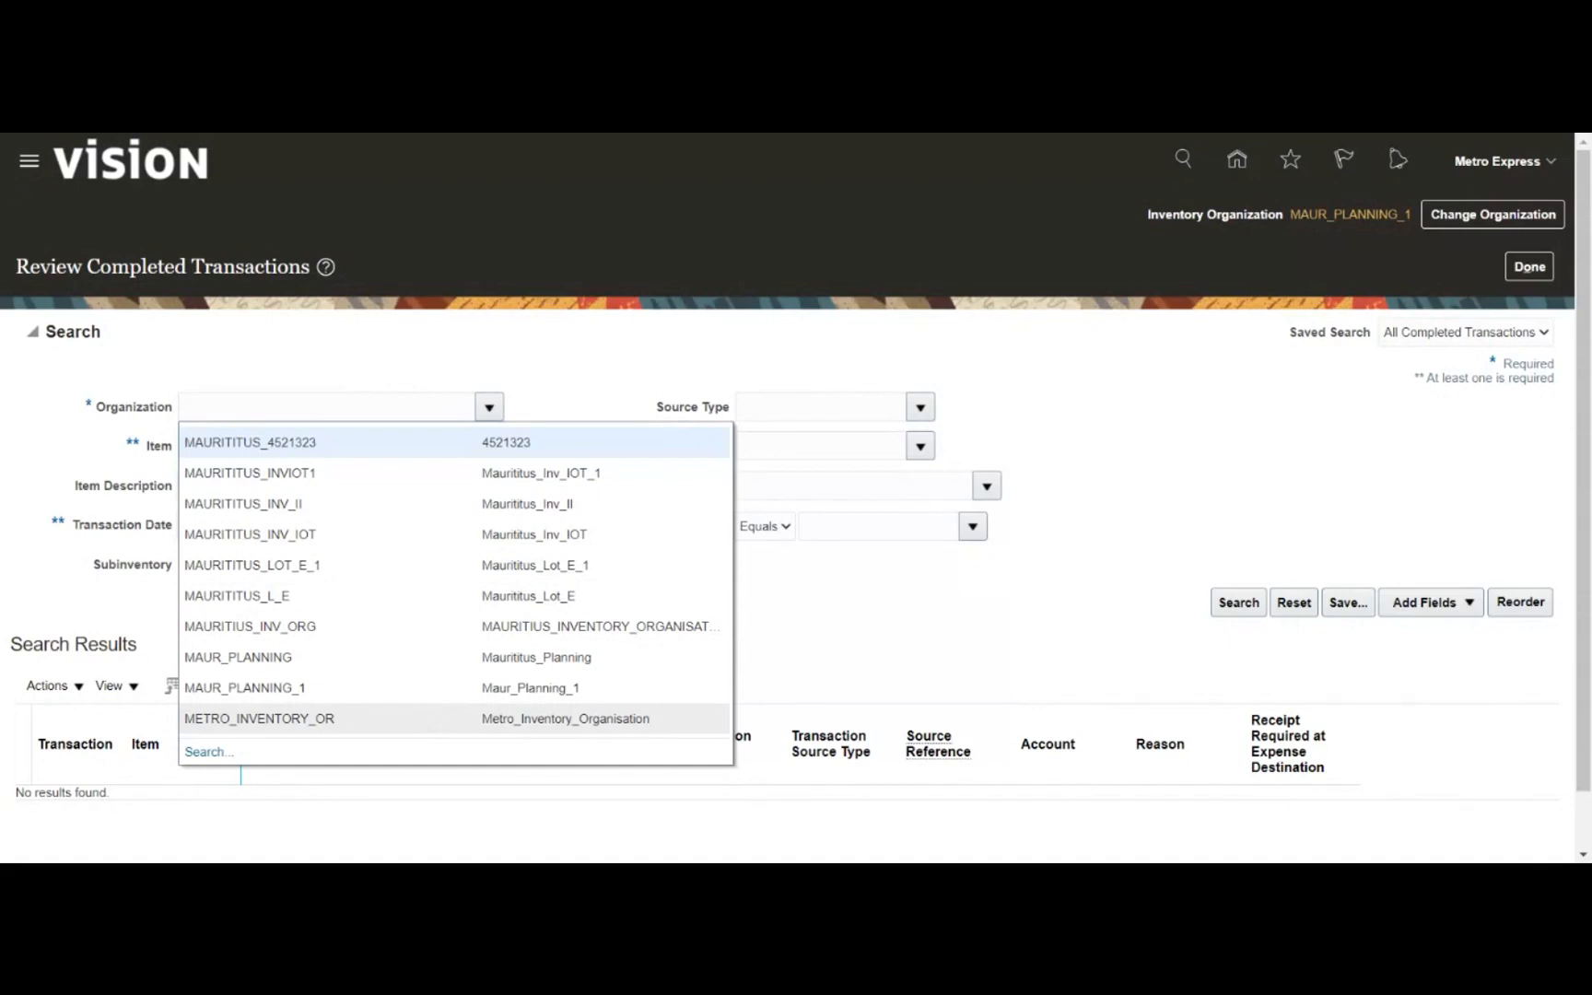
click(1559, 272)
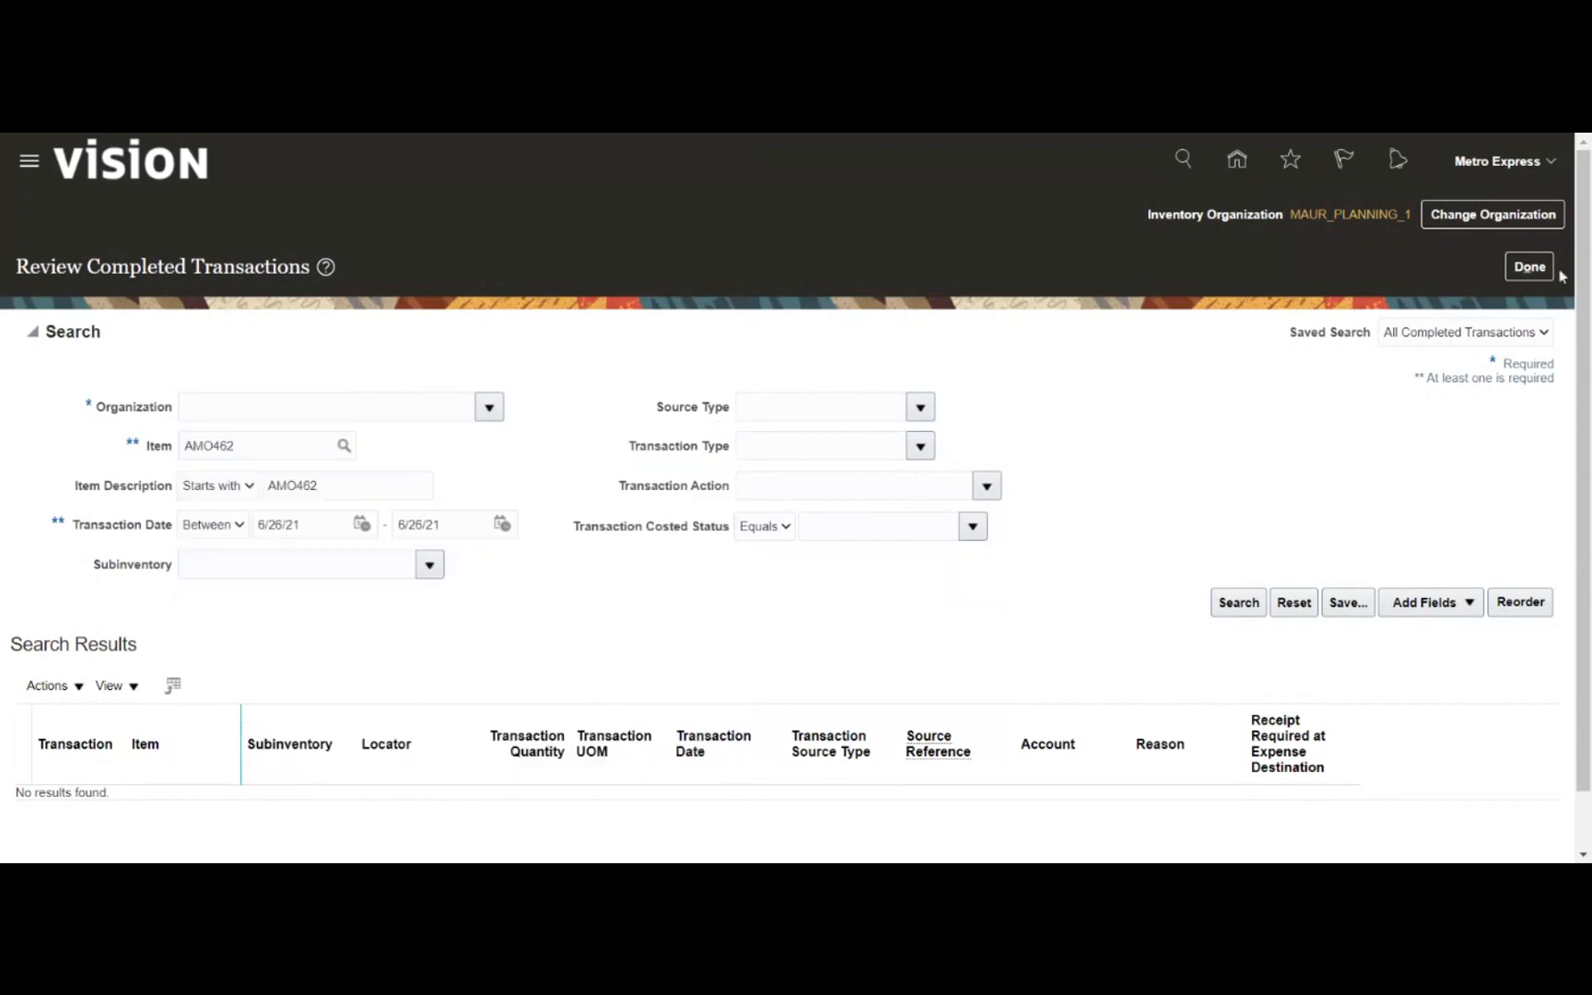
click(1530, 279)
click(1551, 365)
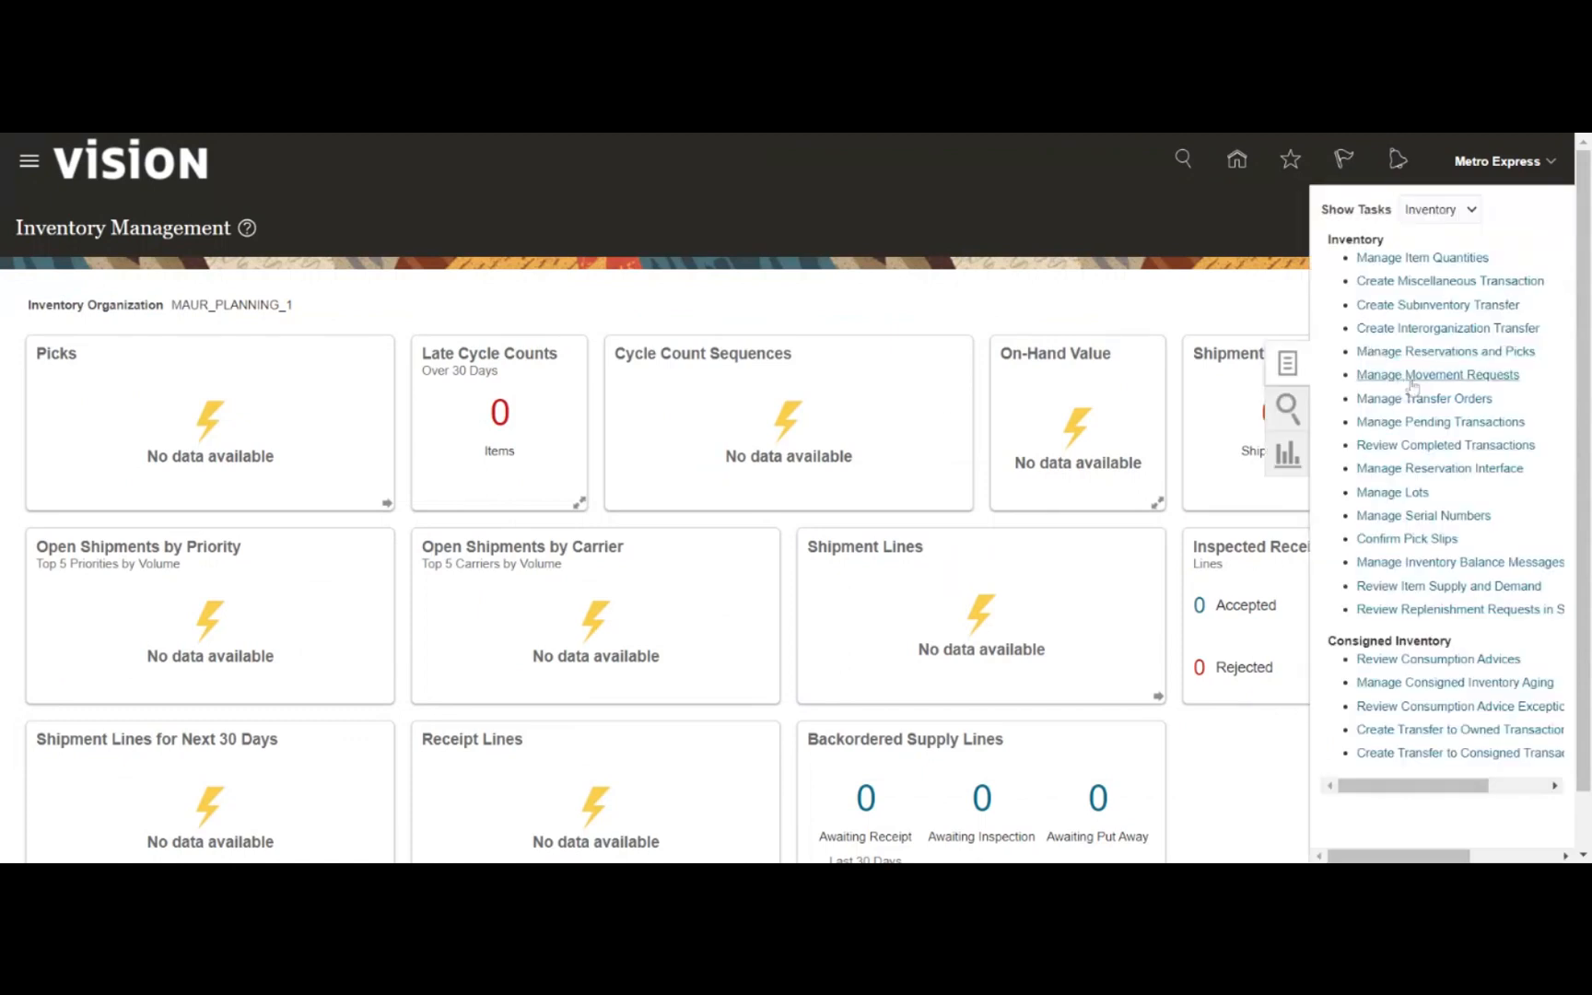
- Open Manage Movement Requests and search for the movement request numbered from 231903 to 231903
click(1413, 377)
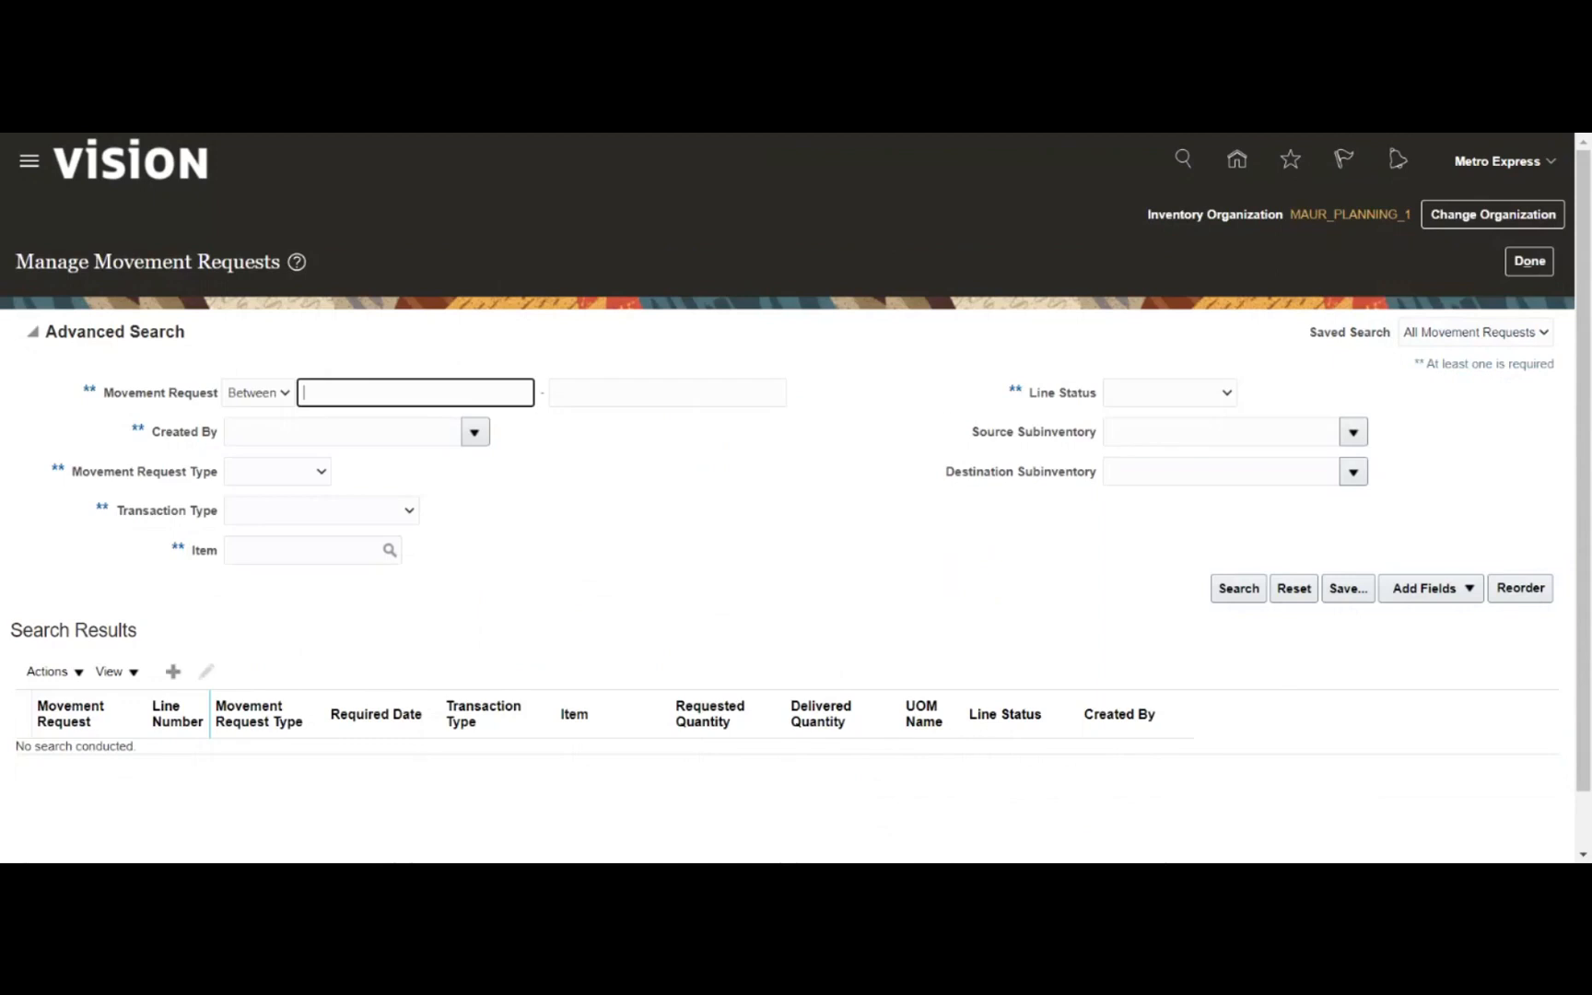
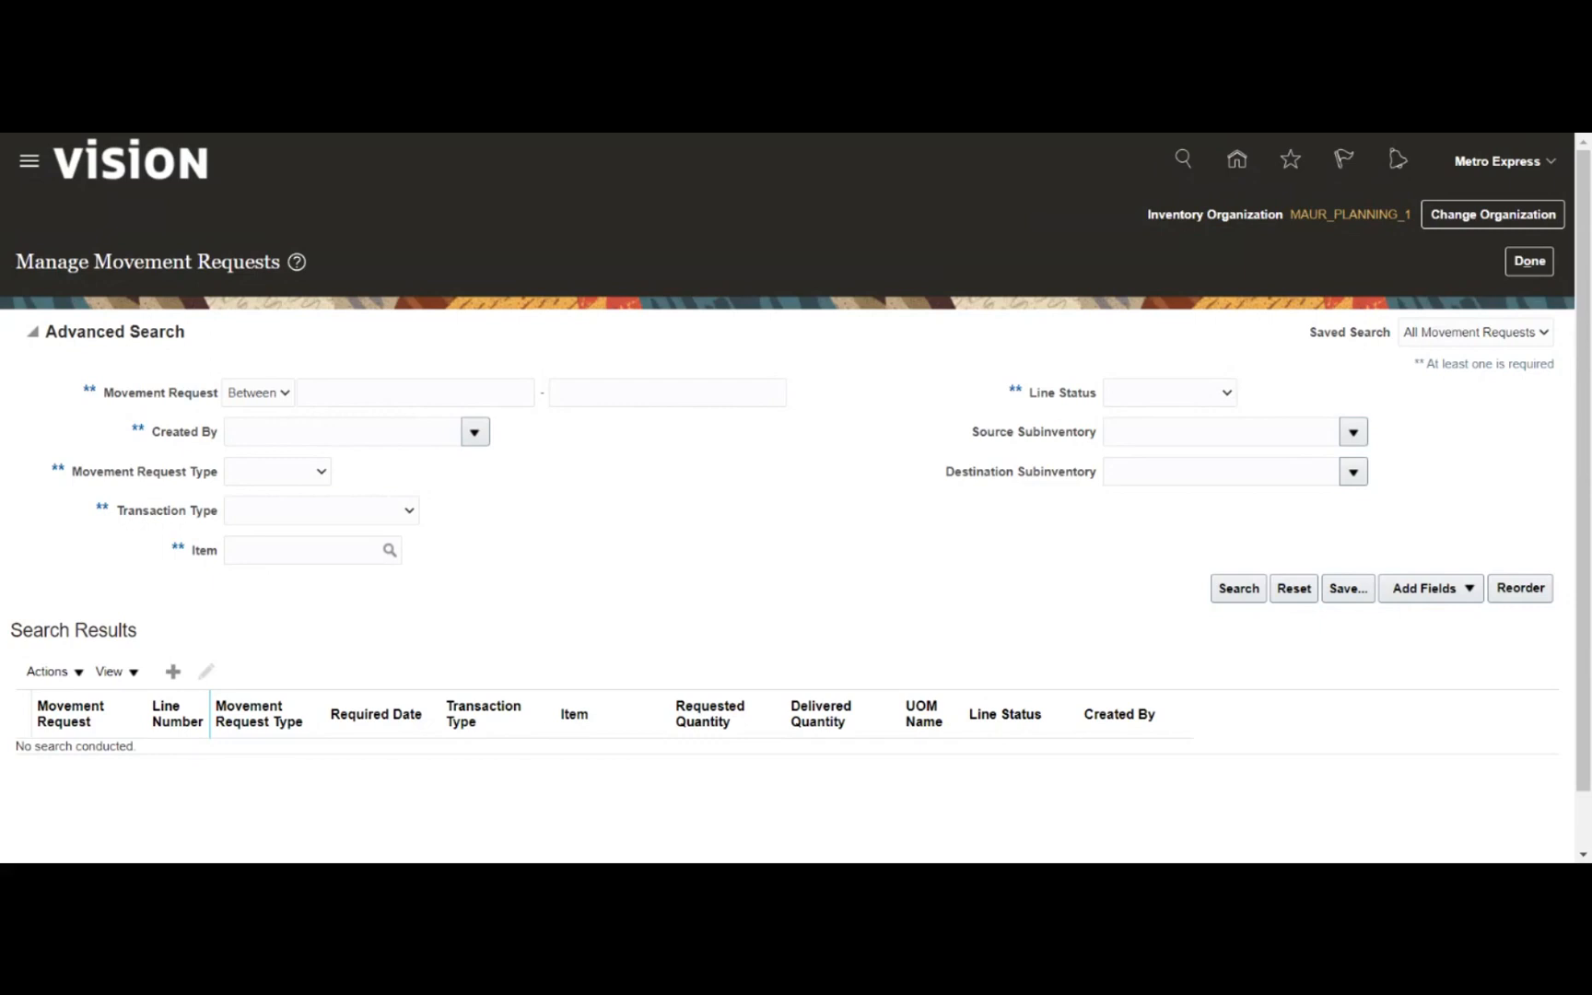
click(516, 371)
text(231903)
key(Tab)
text(231903)
click(1238, 587)
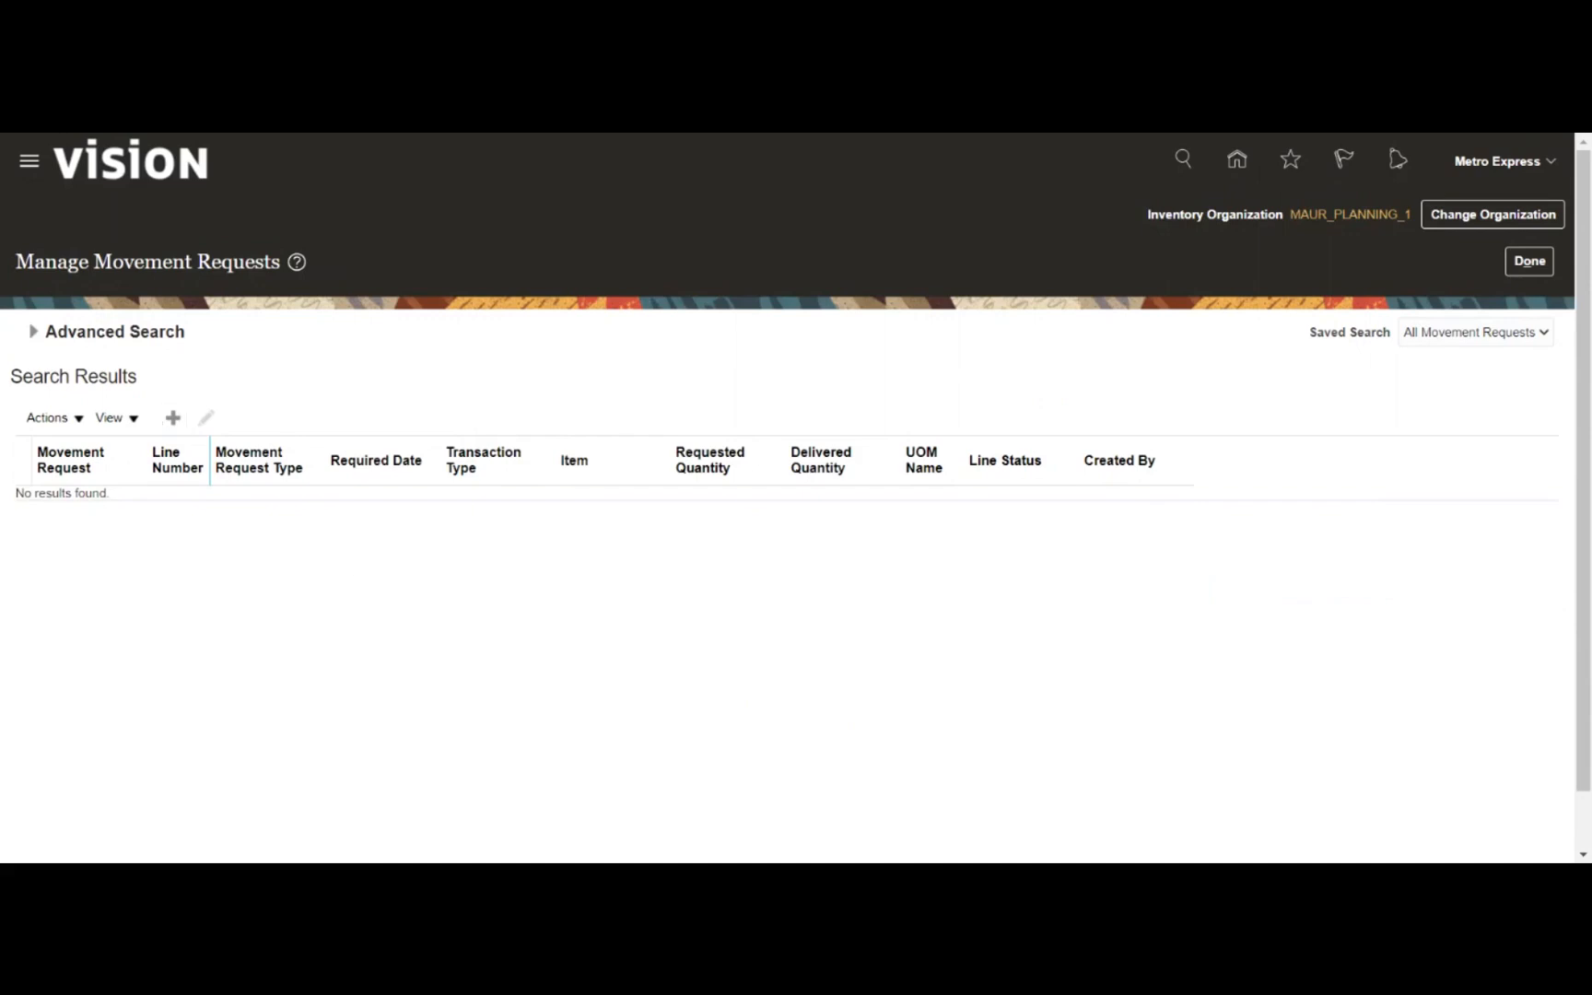
- Clear the movement request number range and enter Metro as the creator in the search criteria
click(32, 332)
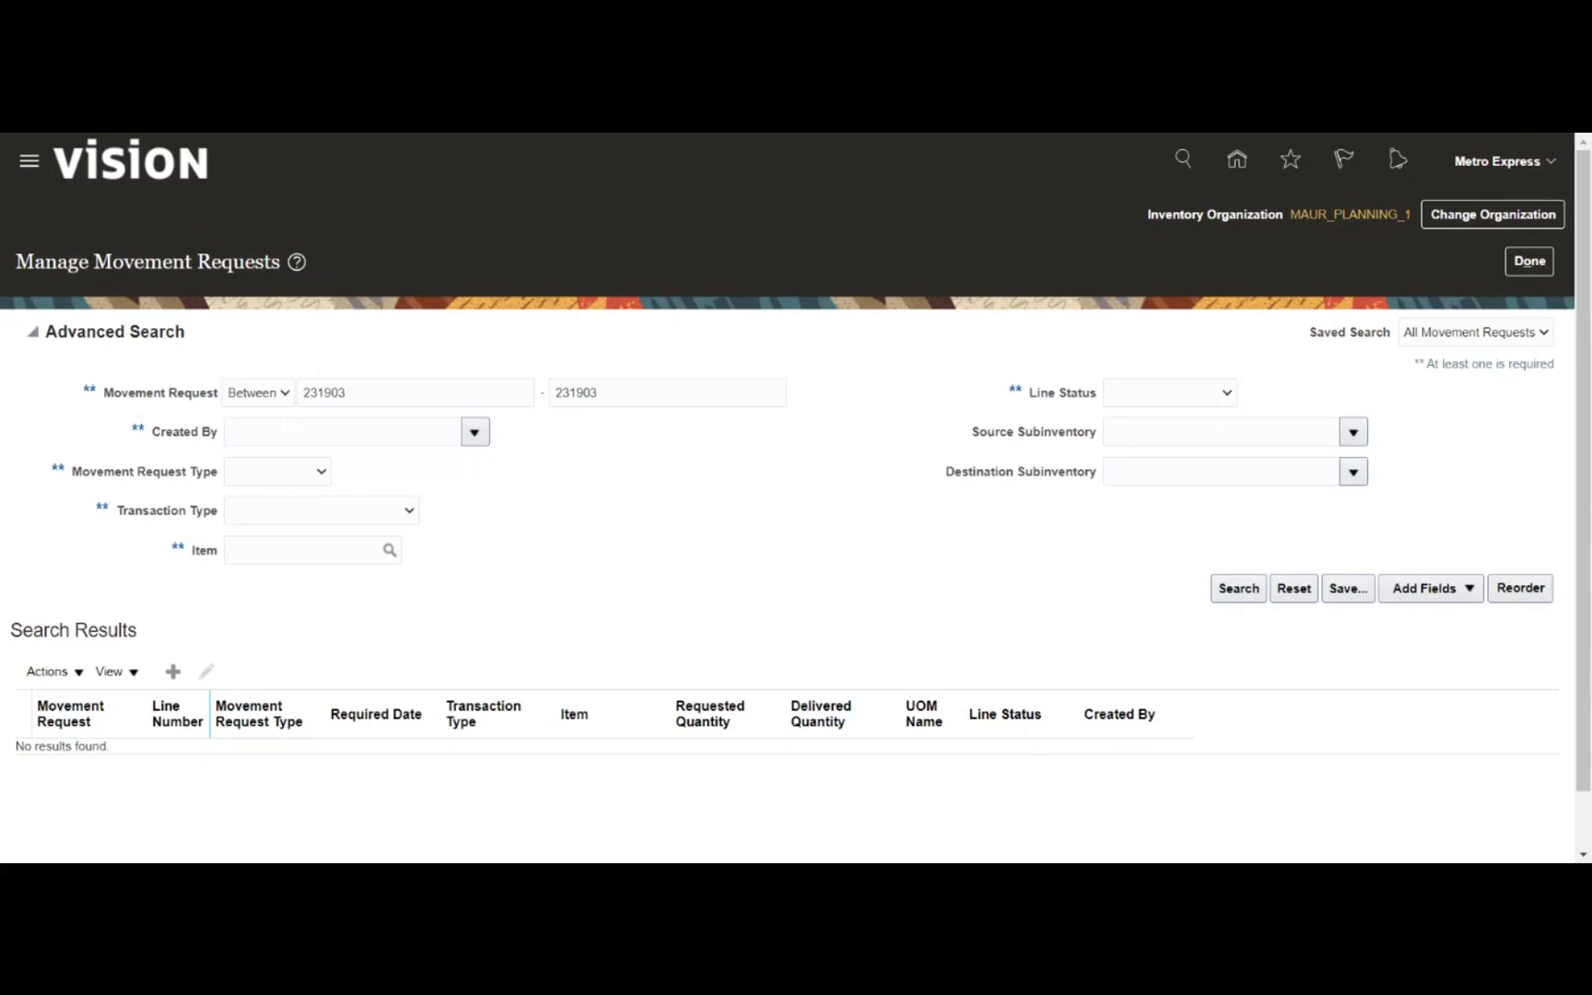
click(355, 393)
key(ctrl+a)
key(BackSpace)
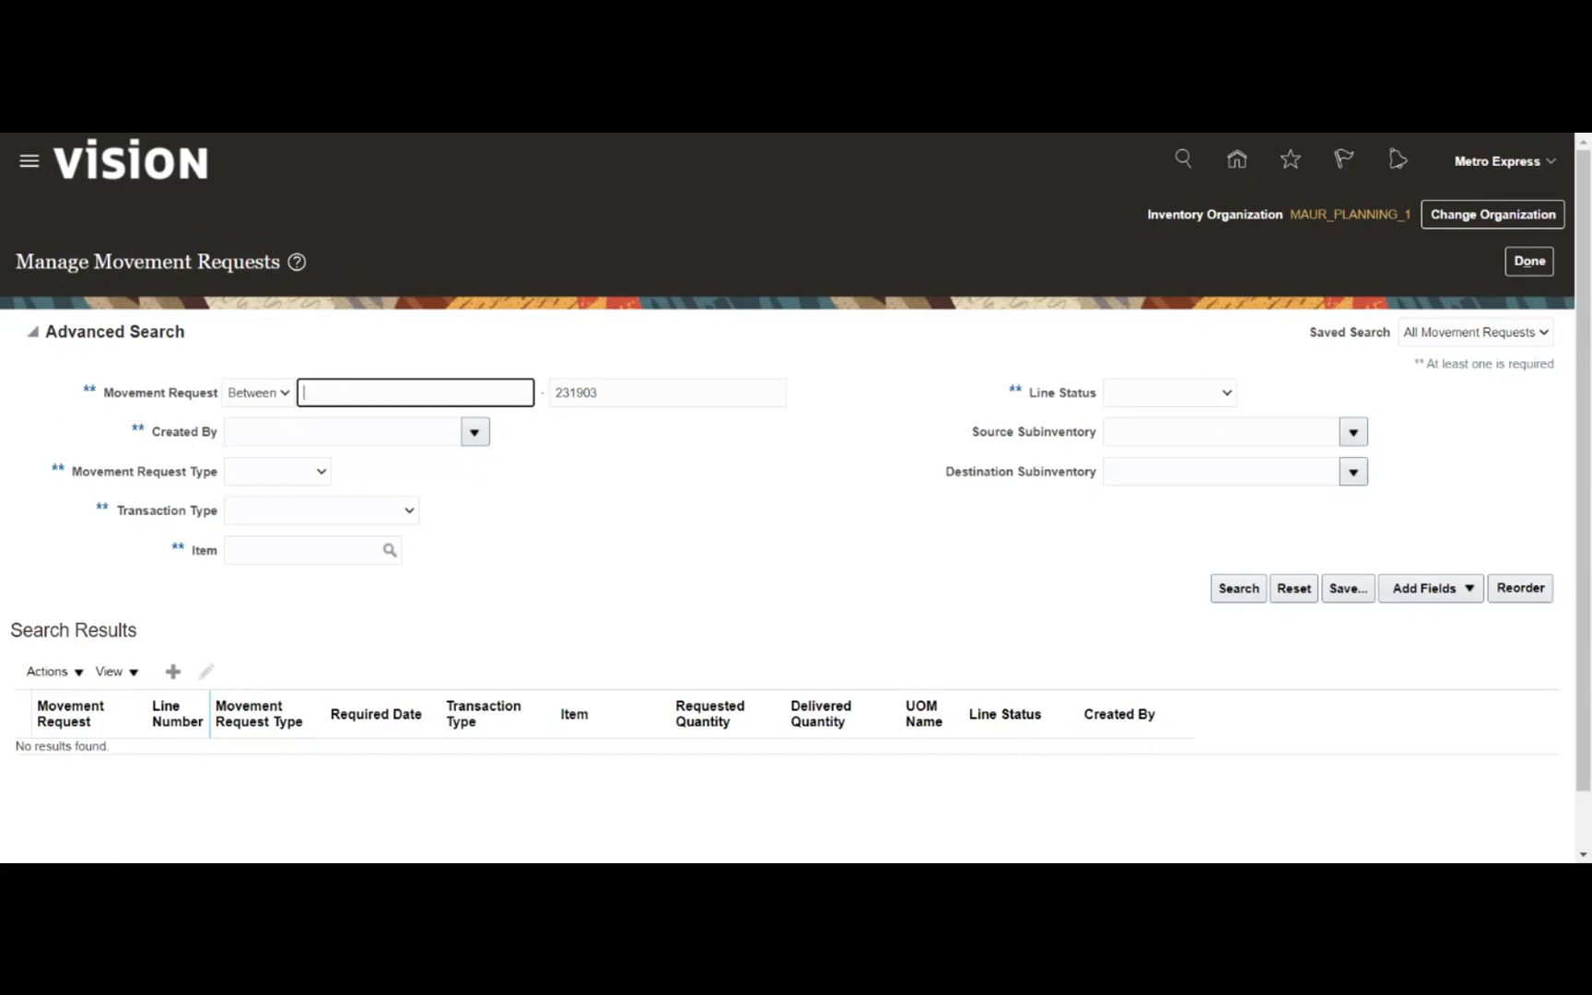
key(Tab)
key(BackSpace)
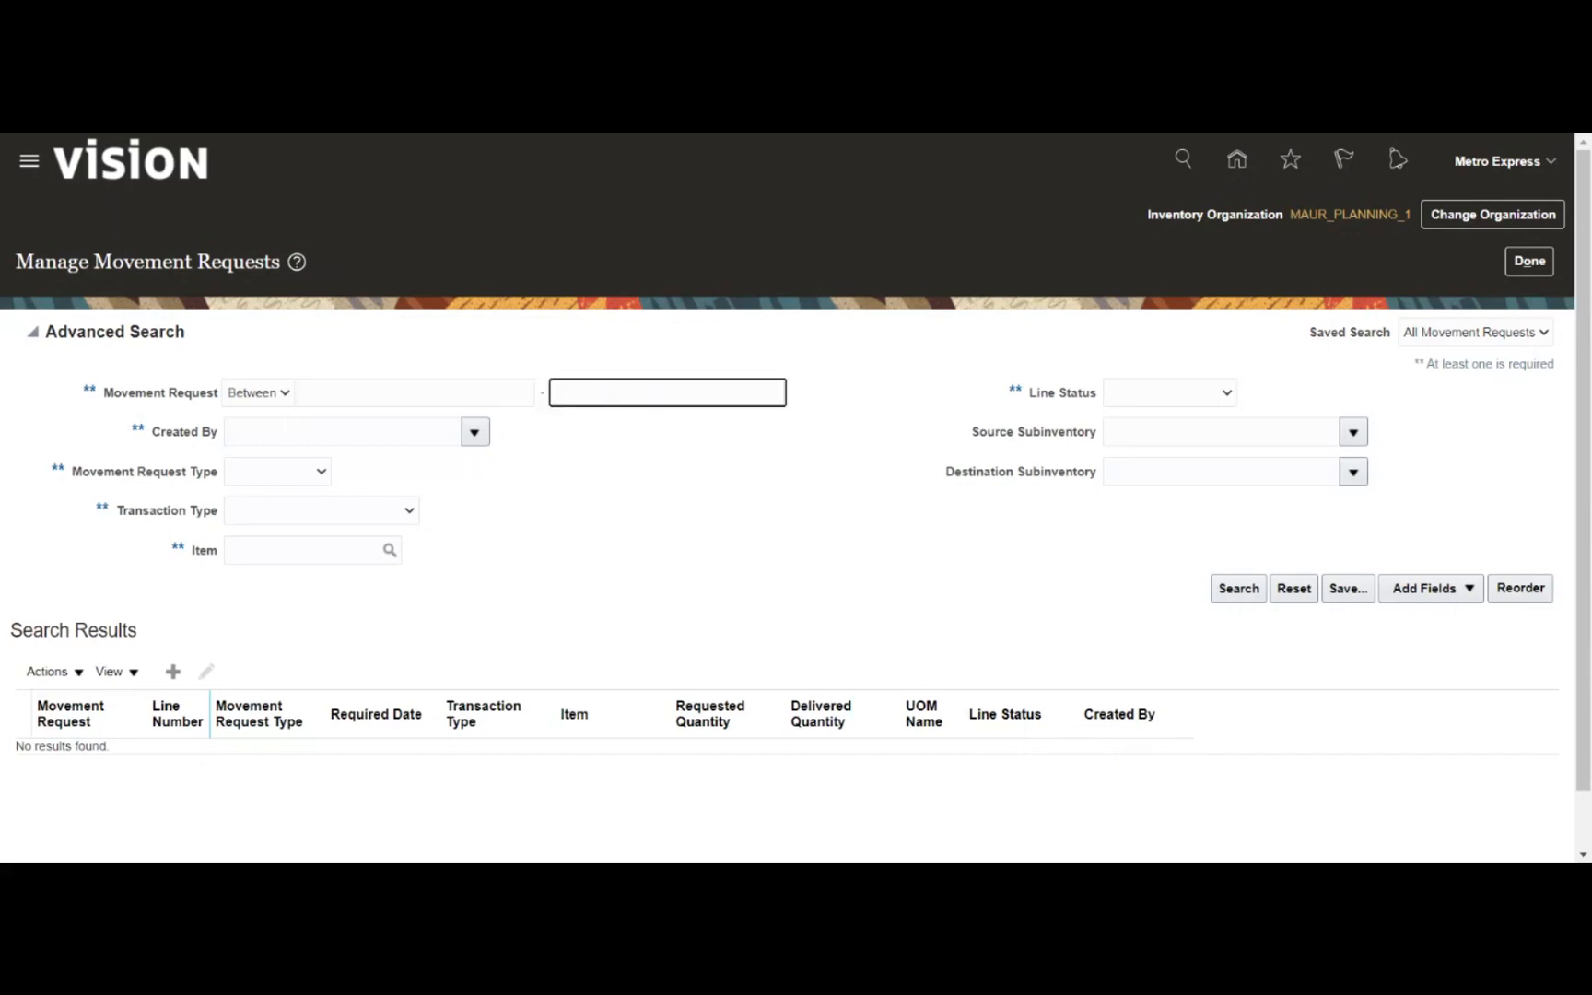
key(Tab)
text(Metro)
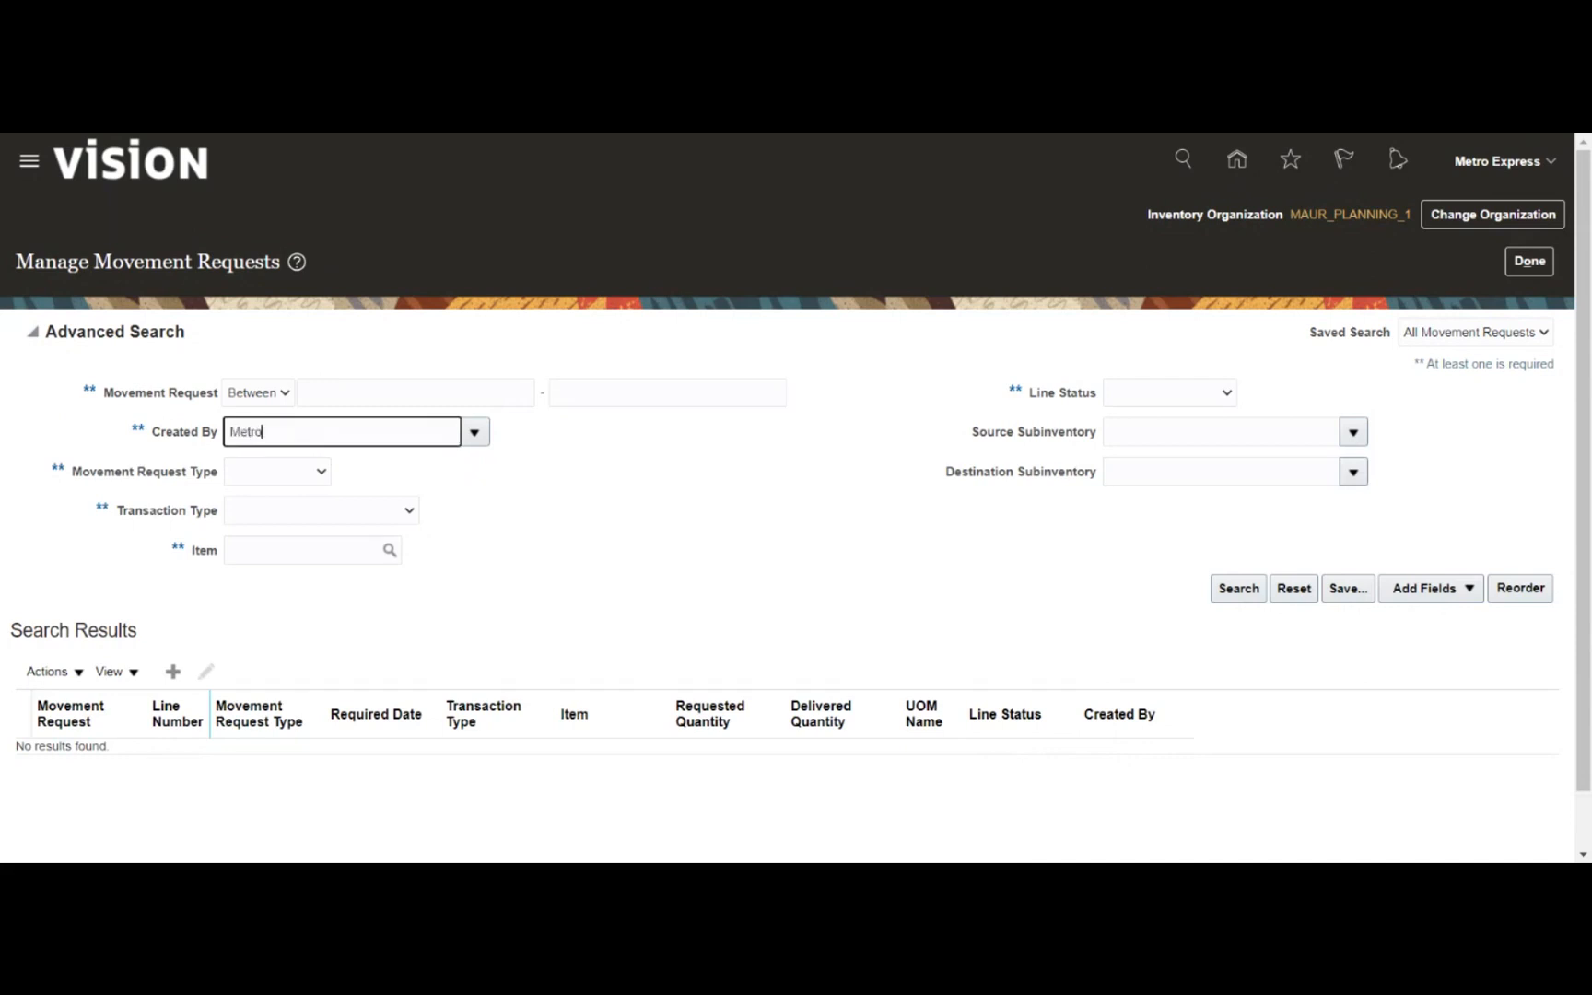
key(Tab)
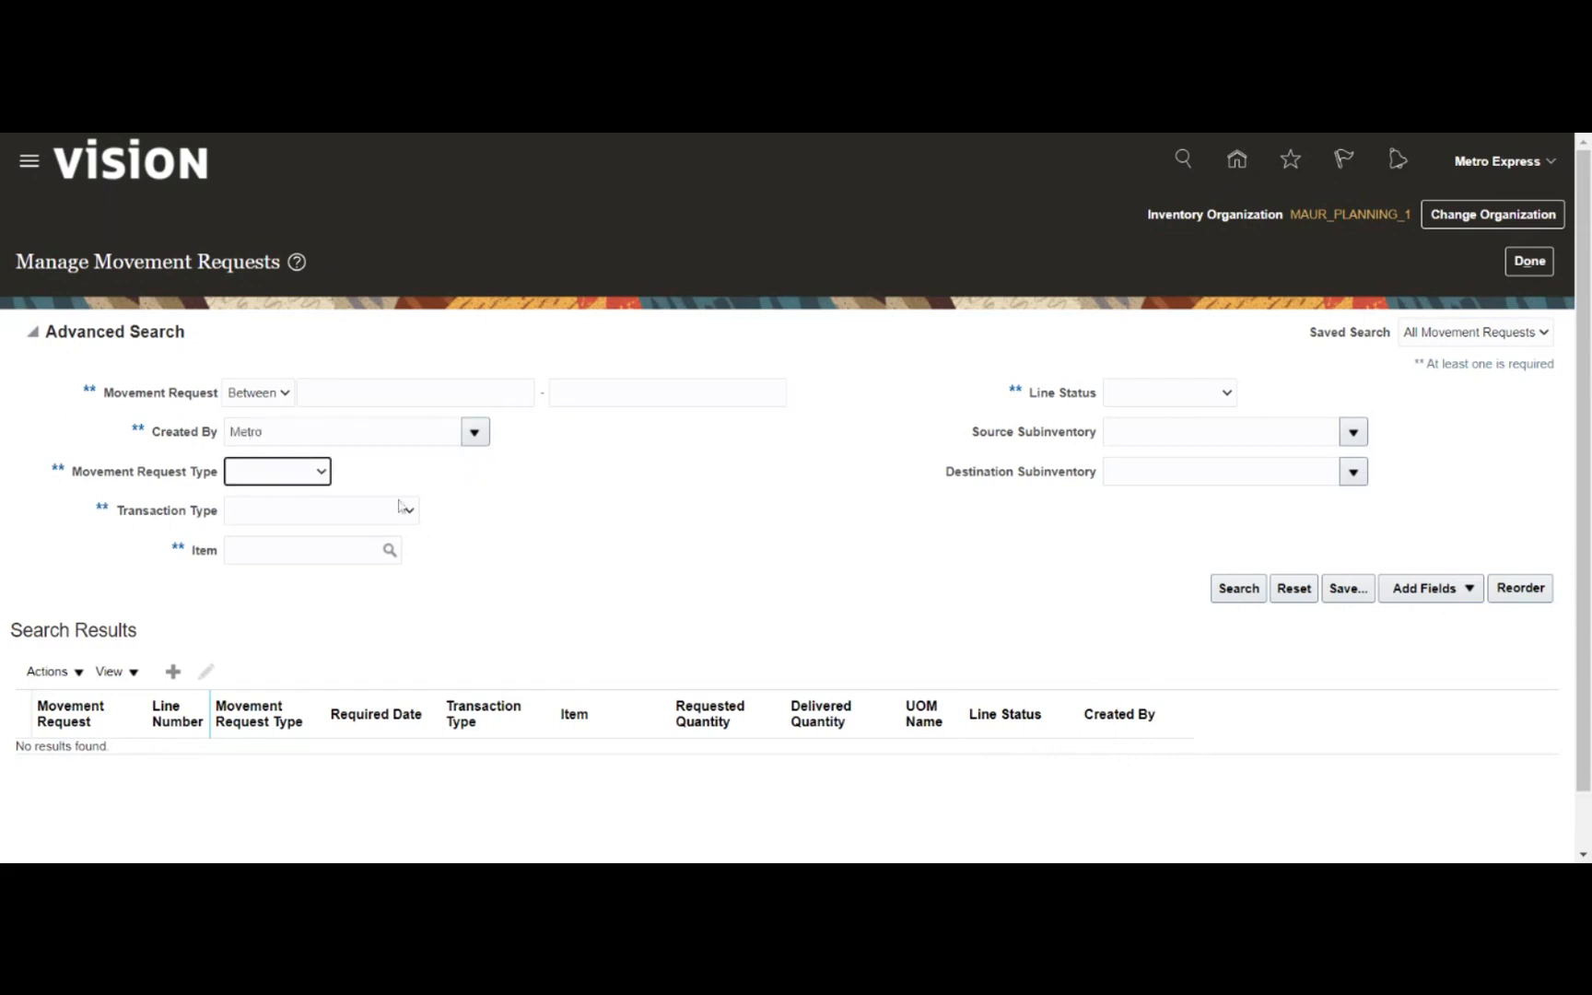
- Open the Created By lookup and try to find the user name with Metro and with Met
click(475, 434)
click(476, 434)
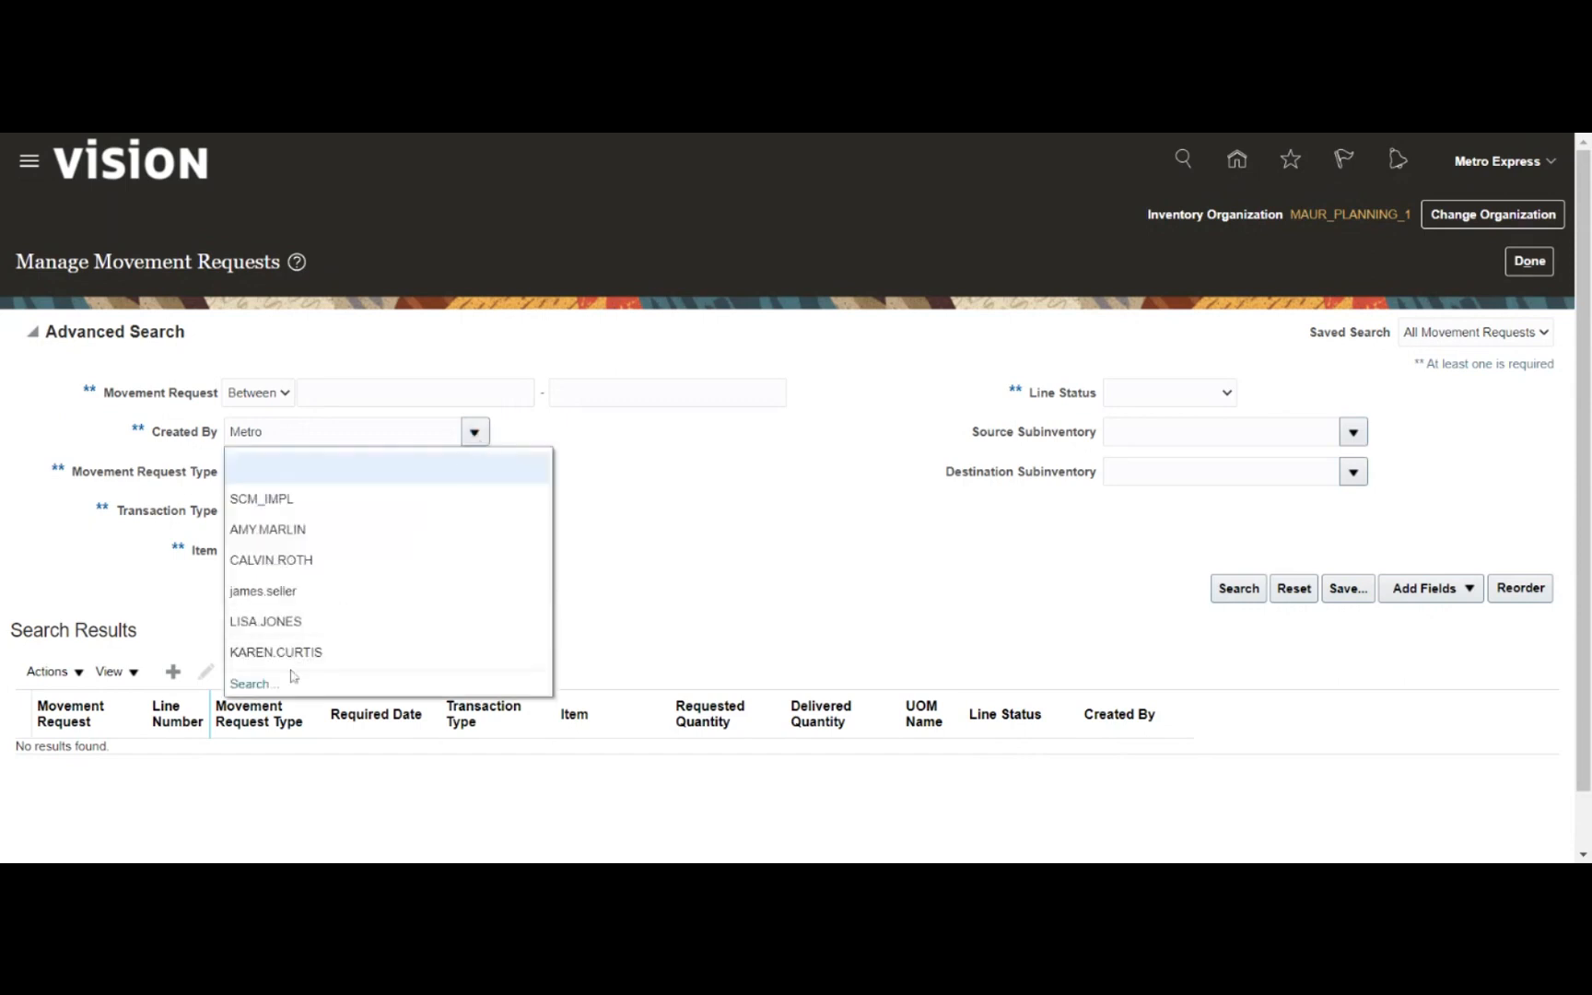
click(272, 685)
click(931, 514)
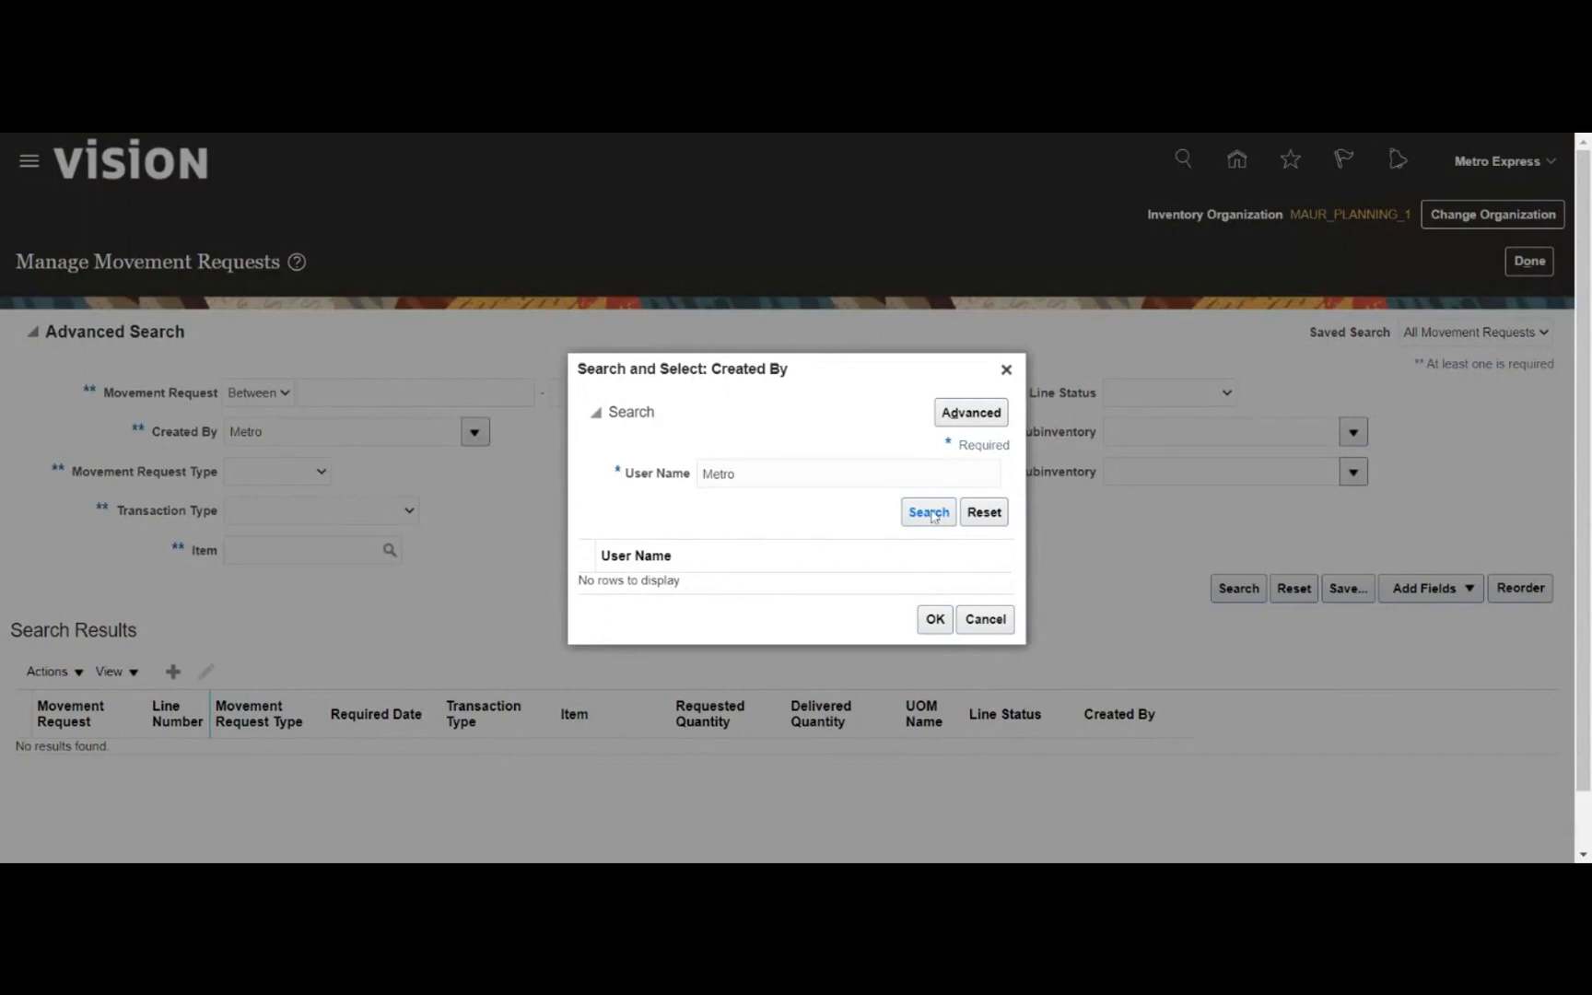
click(801, 473)
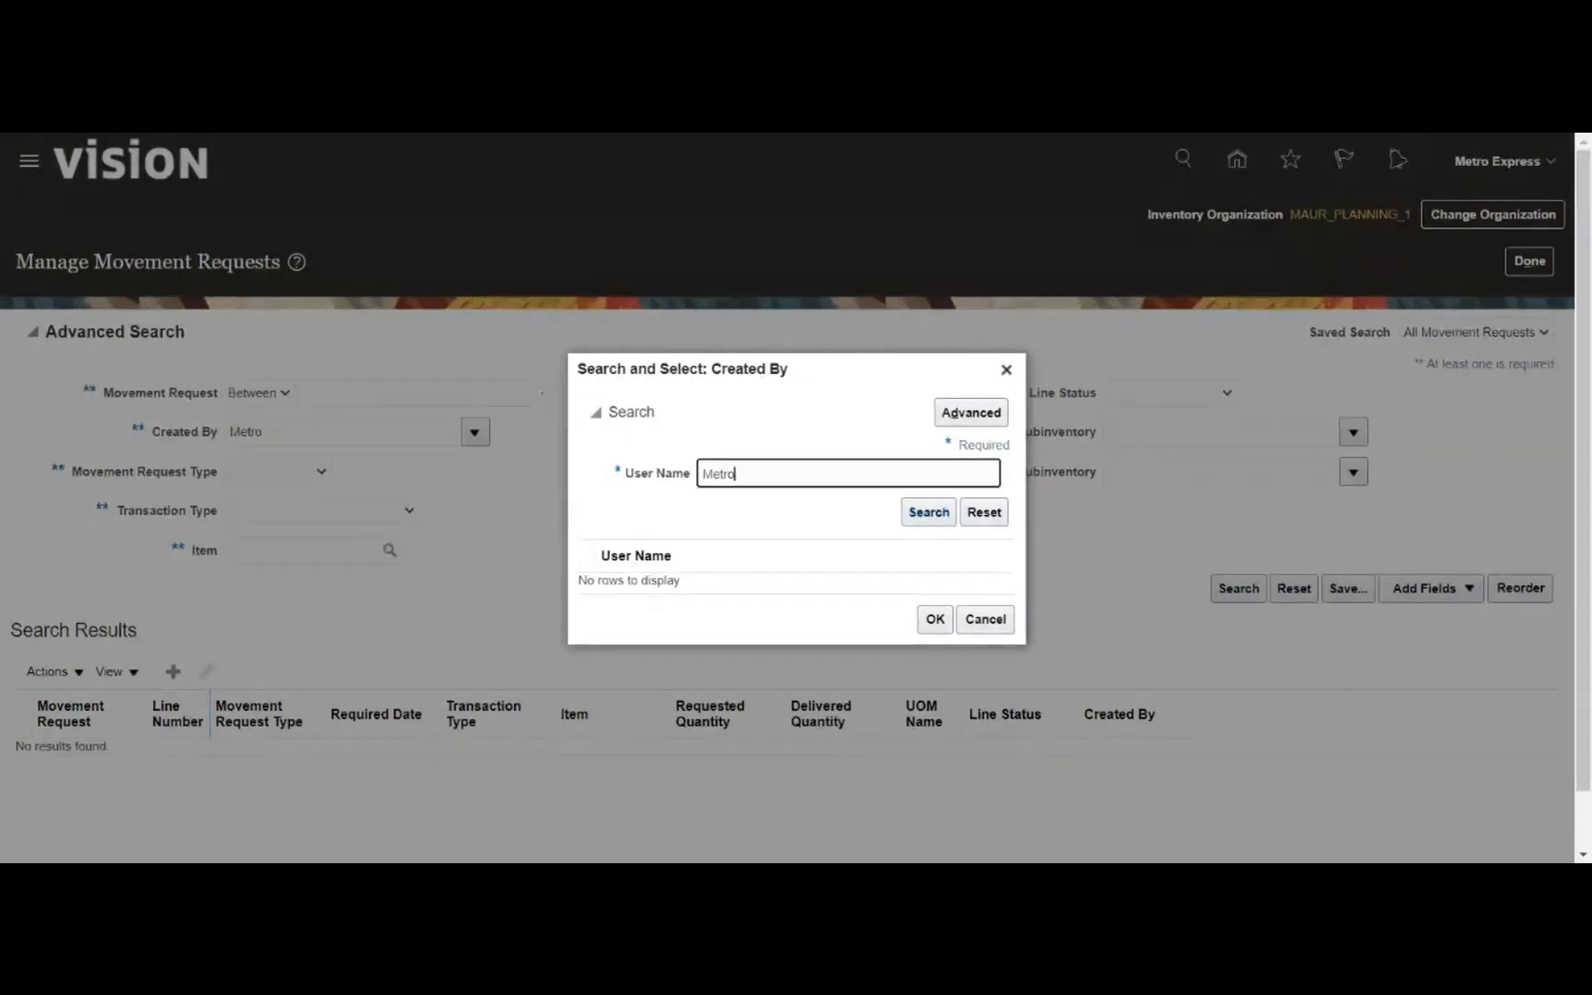
key(ctrl+a)
key(BackSpace)
click(914, 518)
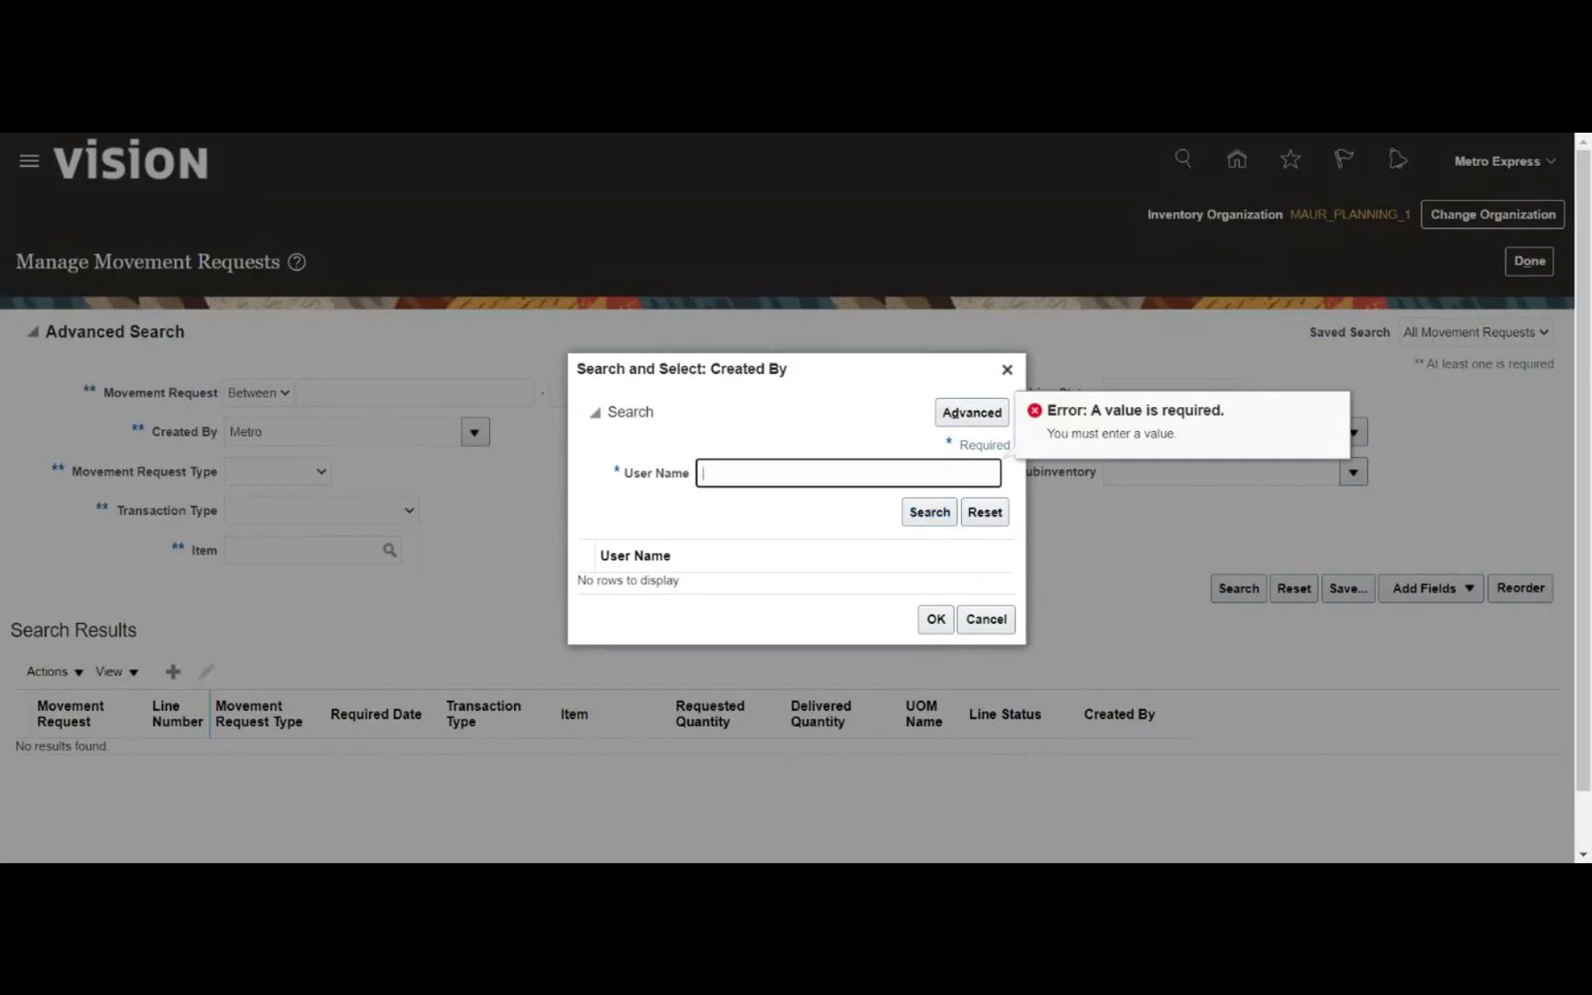
text(Met)
click(932, 517)
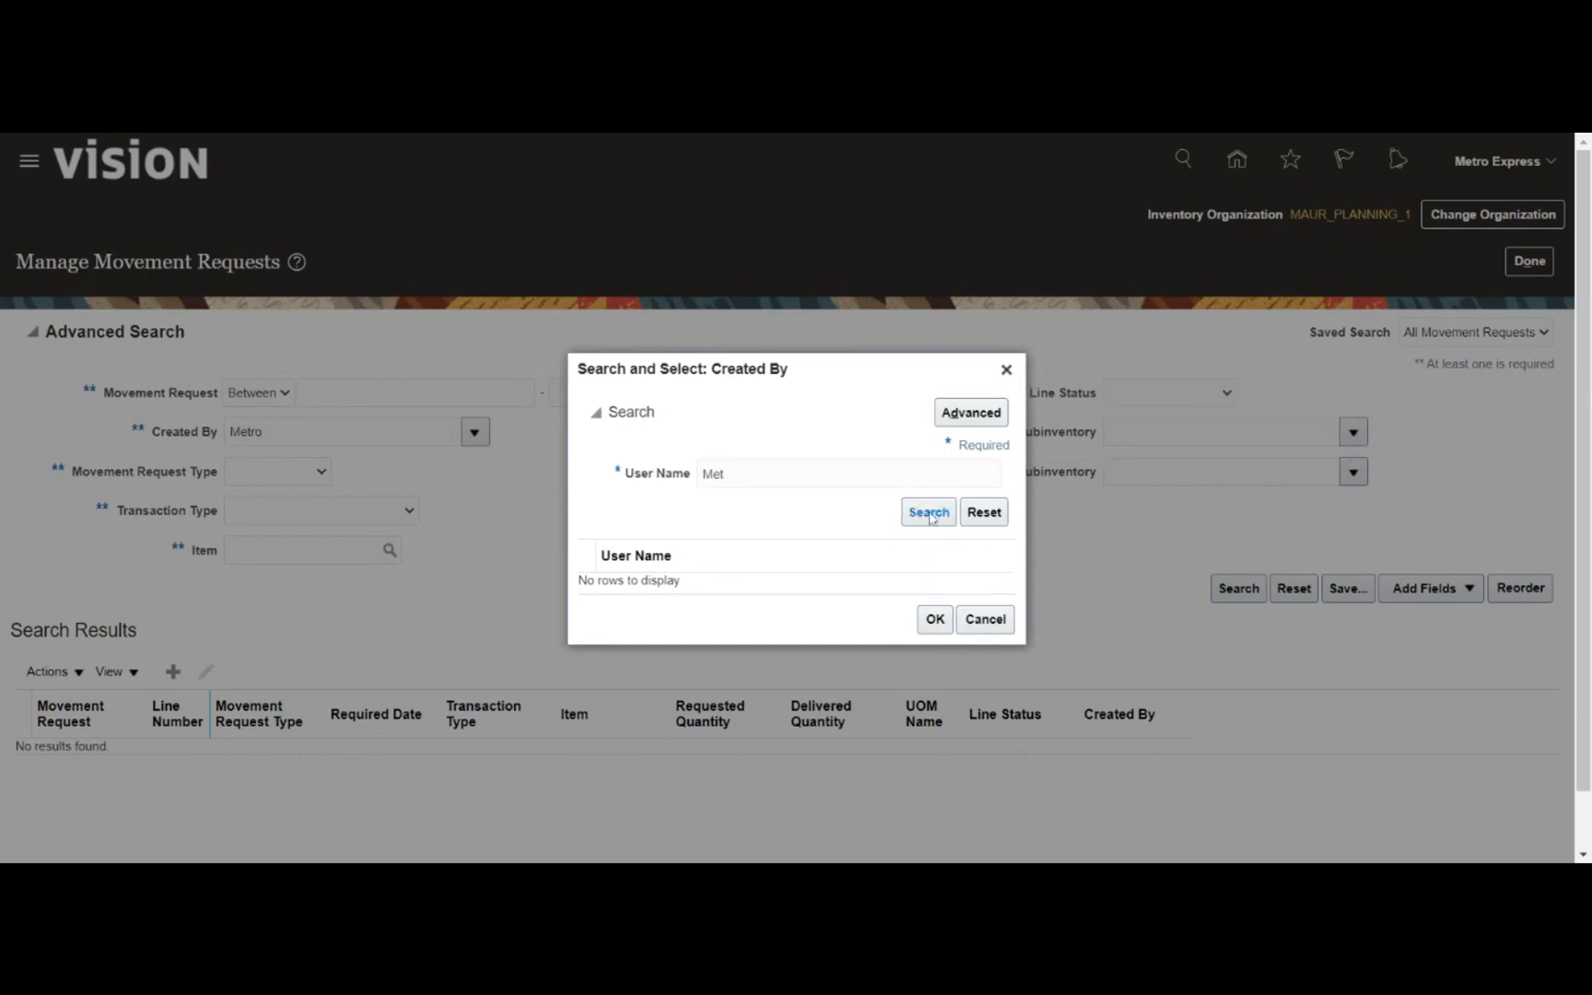
- Switch the Created By lookup to advanced search and list the user names that do not equal @
click(963, 412)
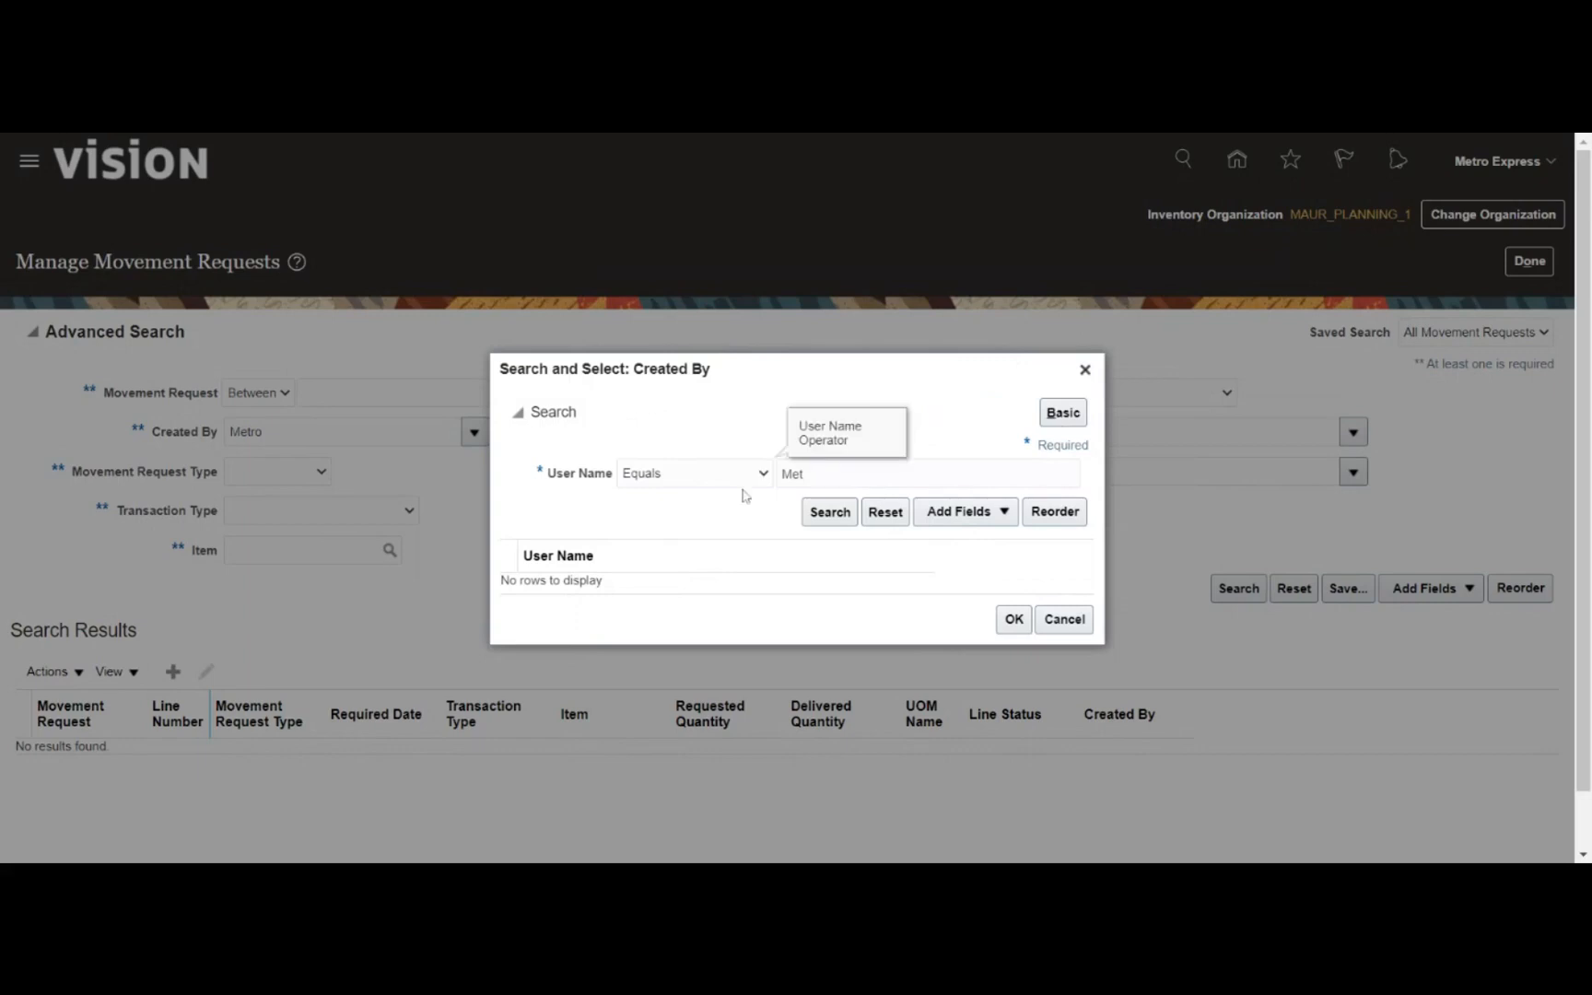
click(713, 534)
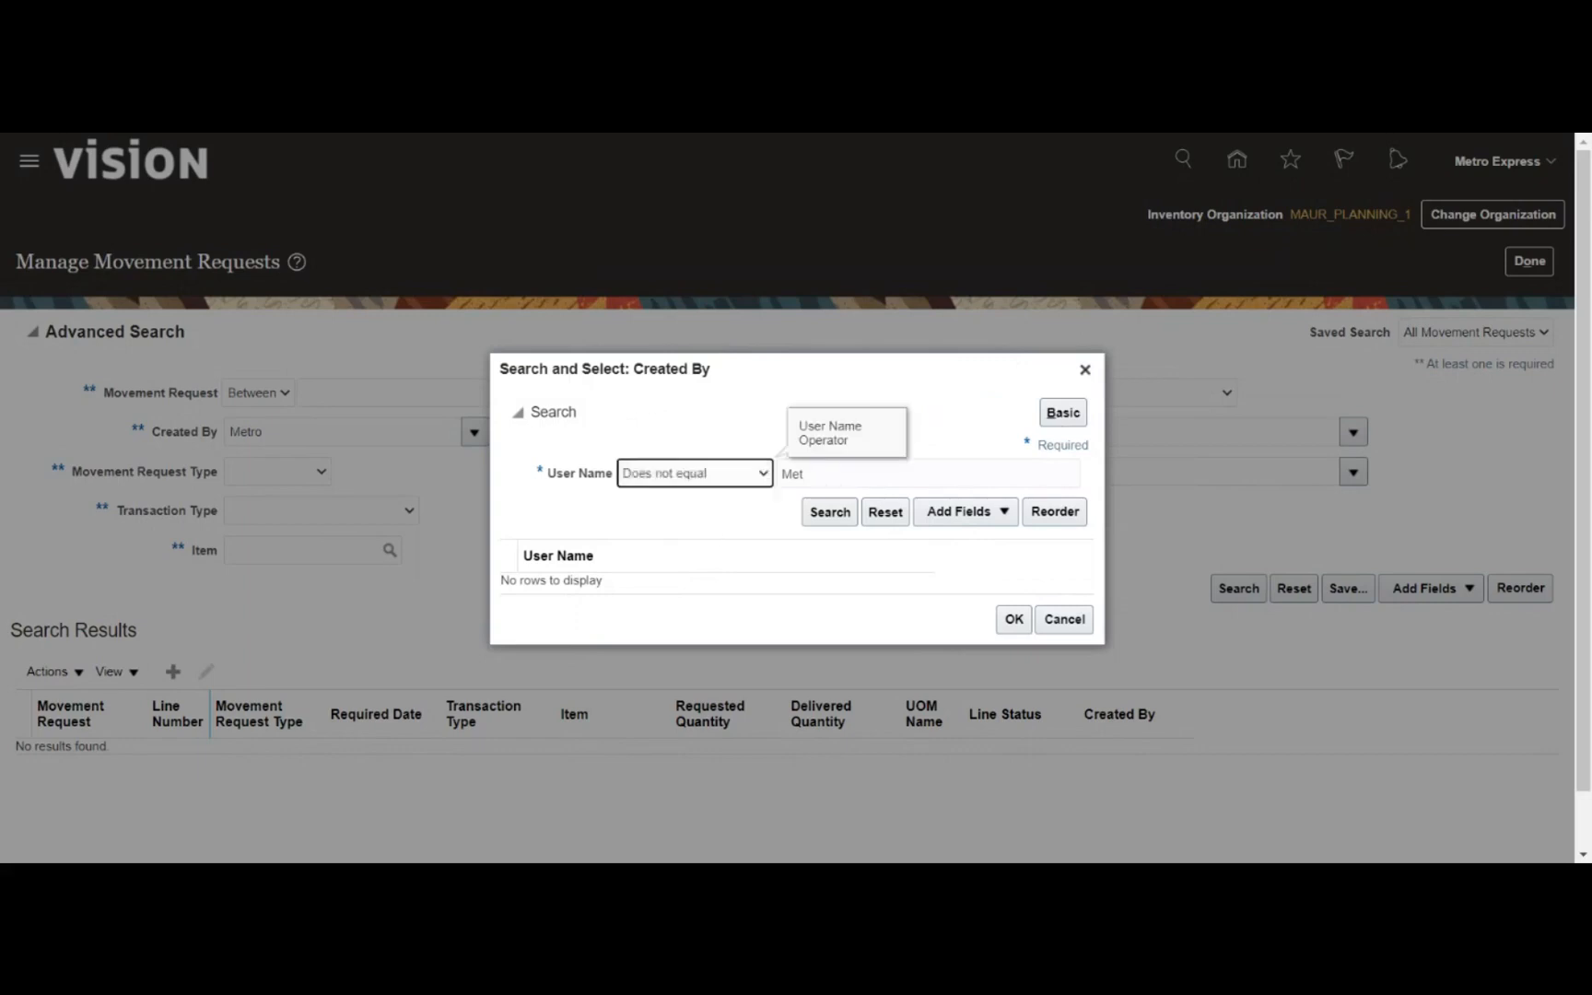
click(807, 474)
key(ctrl+a)
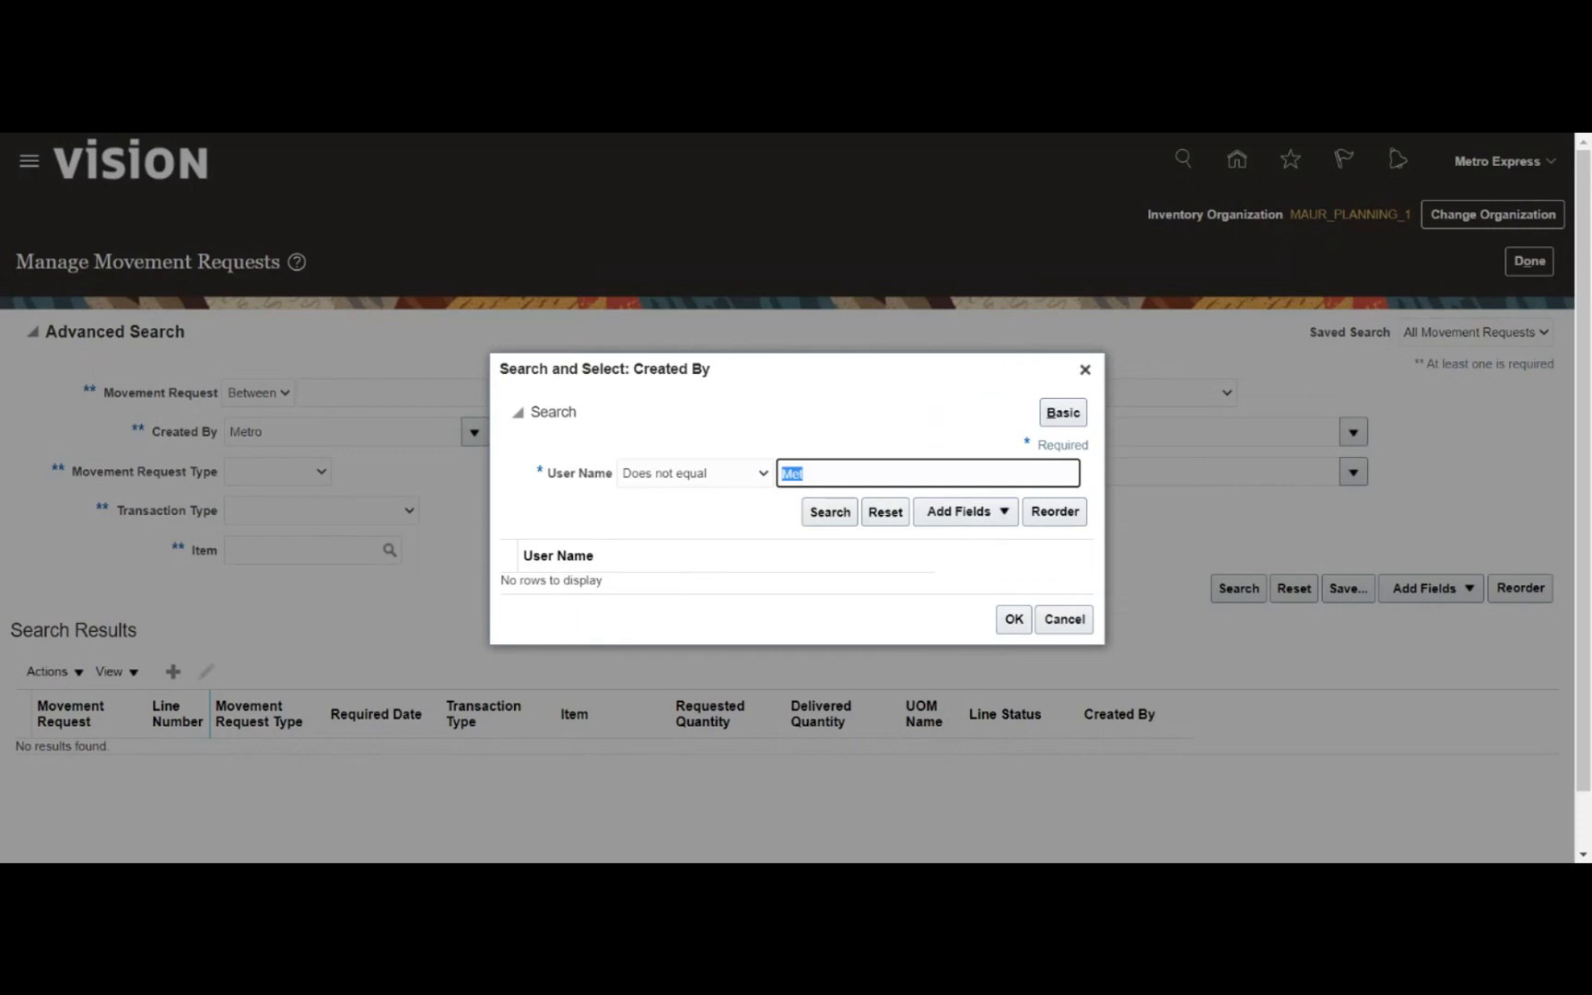
text(@)
click(829, 512)
- Look through the listed user names for the creator of the movement requests
click(813, 562)
scroll(801, 534, down, 3)
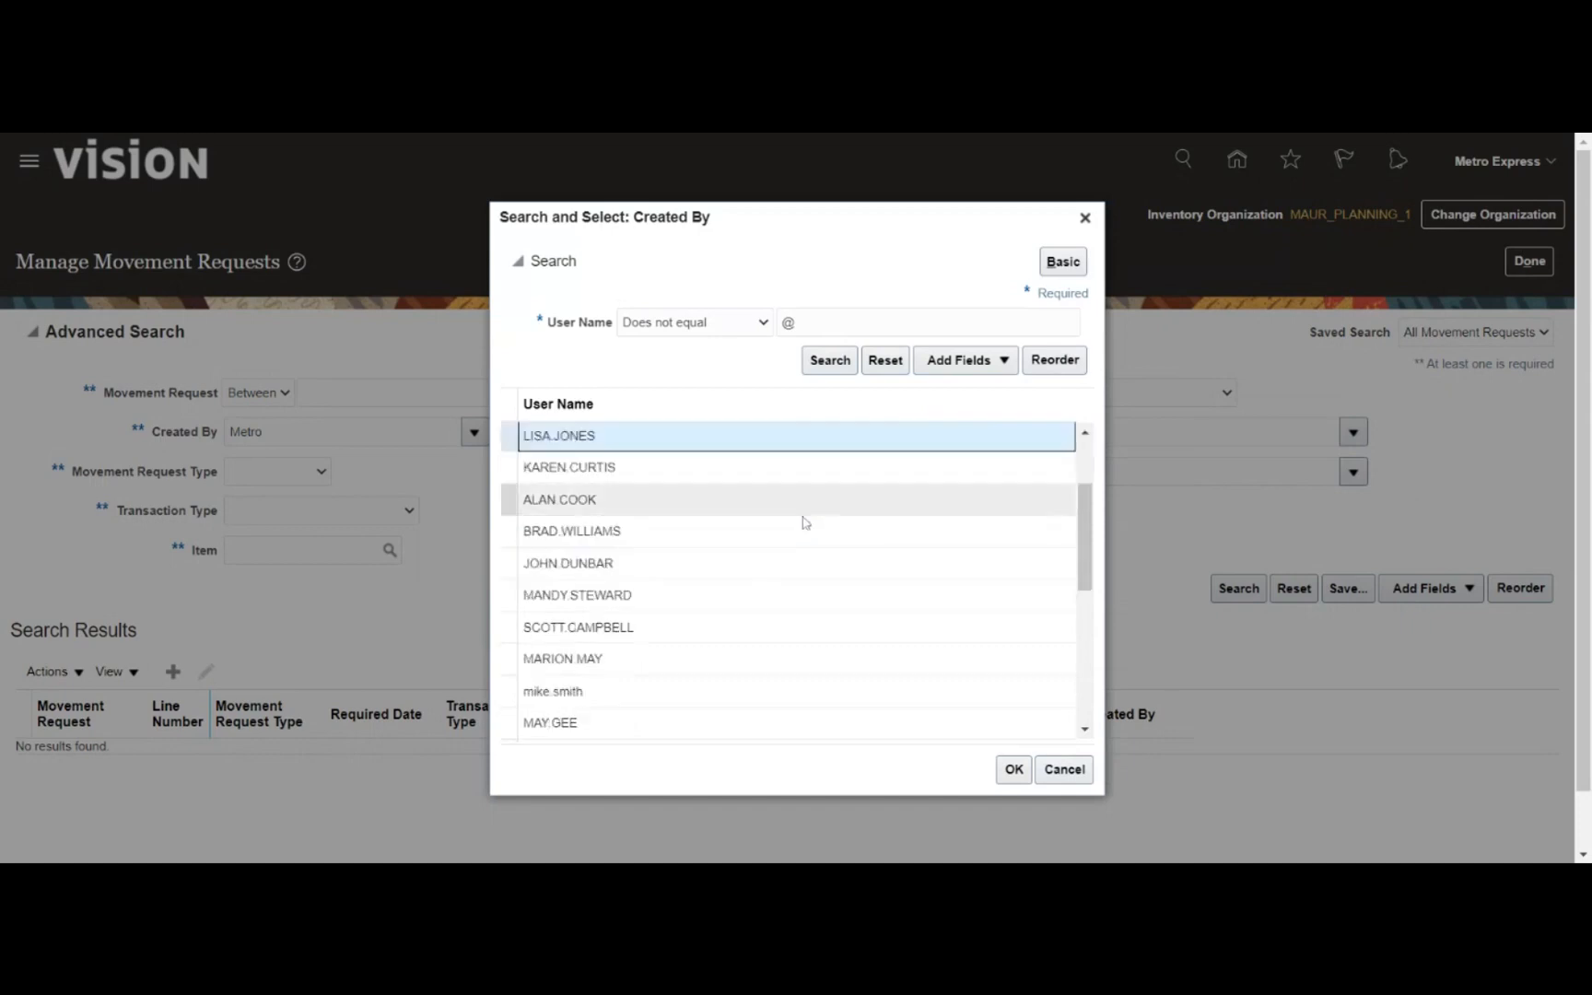
scroll(804, 520, down, 3)
scroll(778, 564, down, 3)
scroll(784, 558, down, 2)
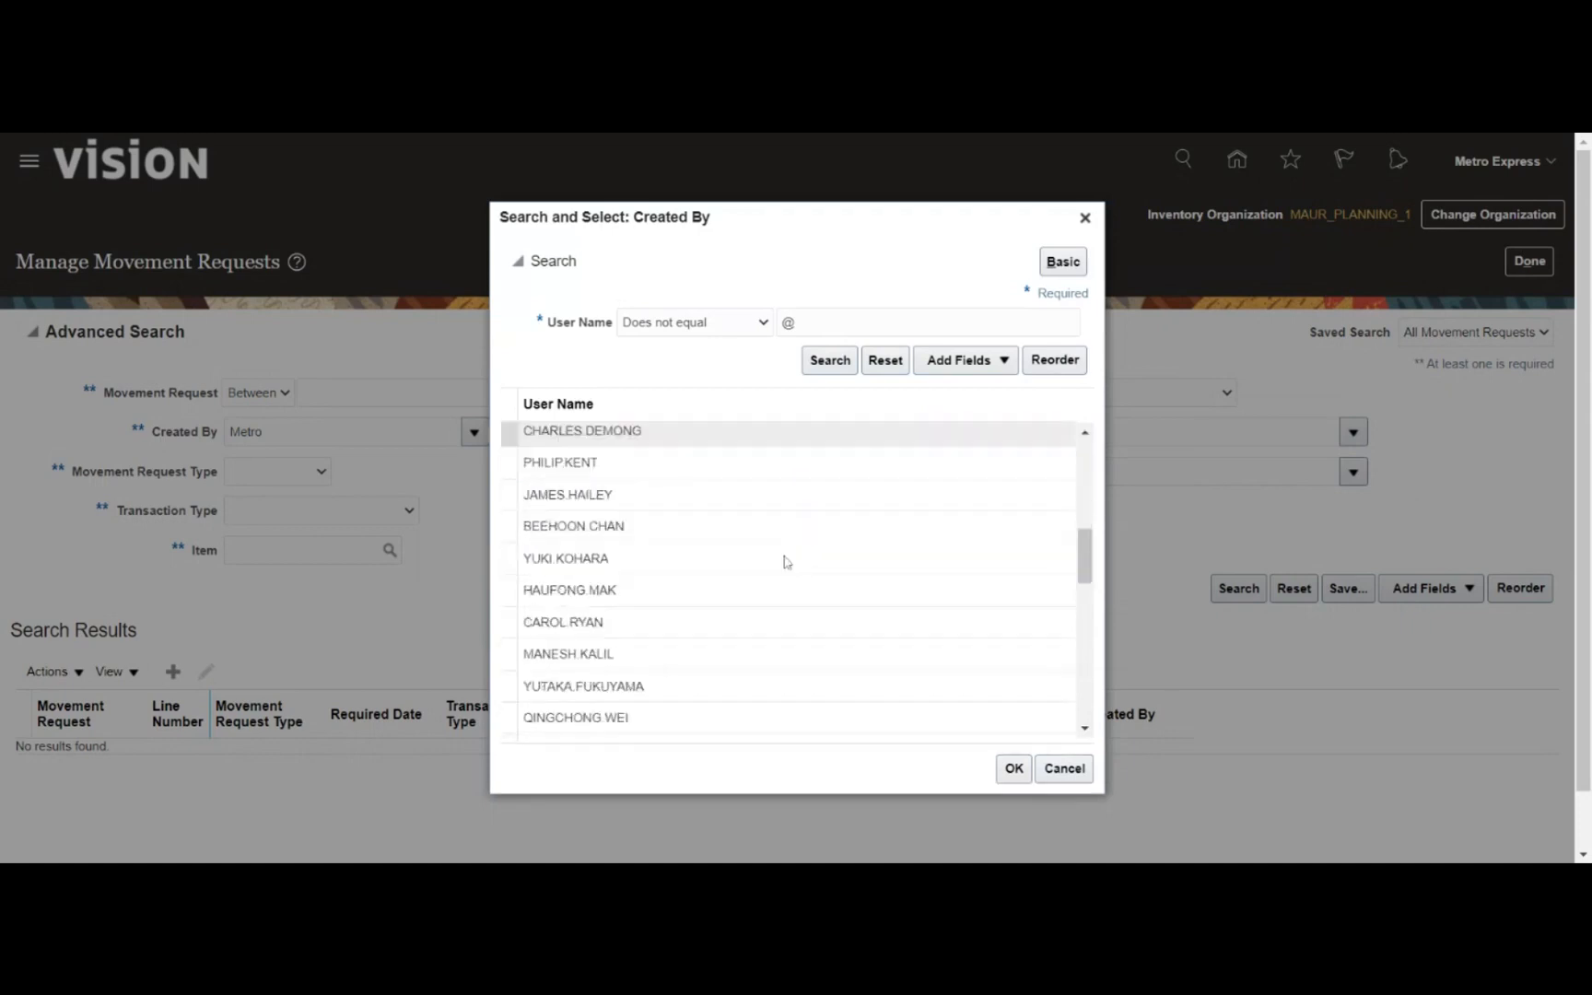
scroll(786, 561, down, 2)
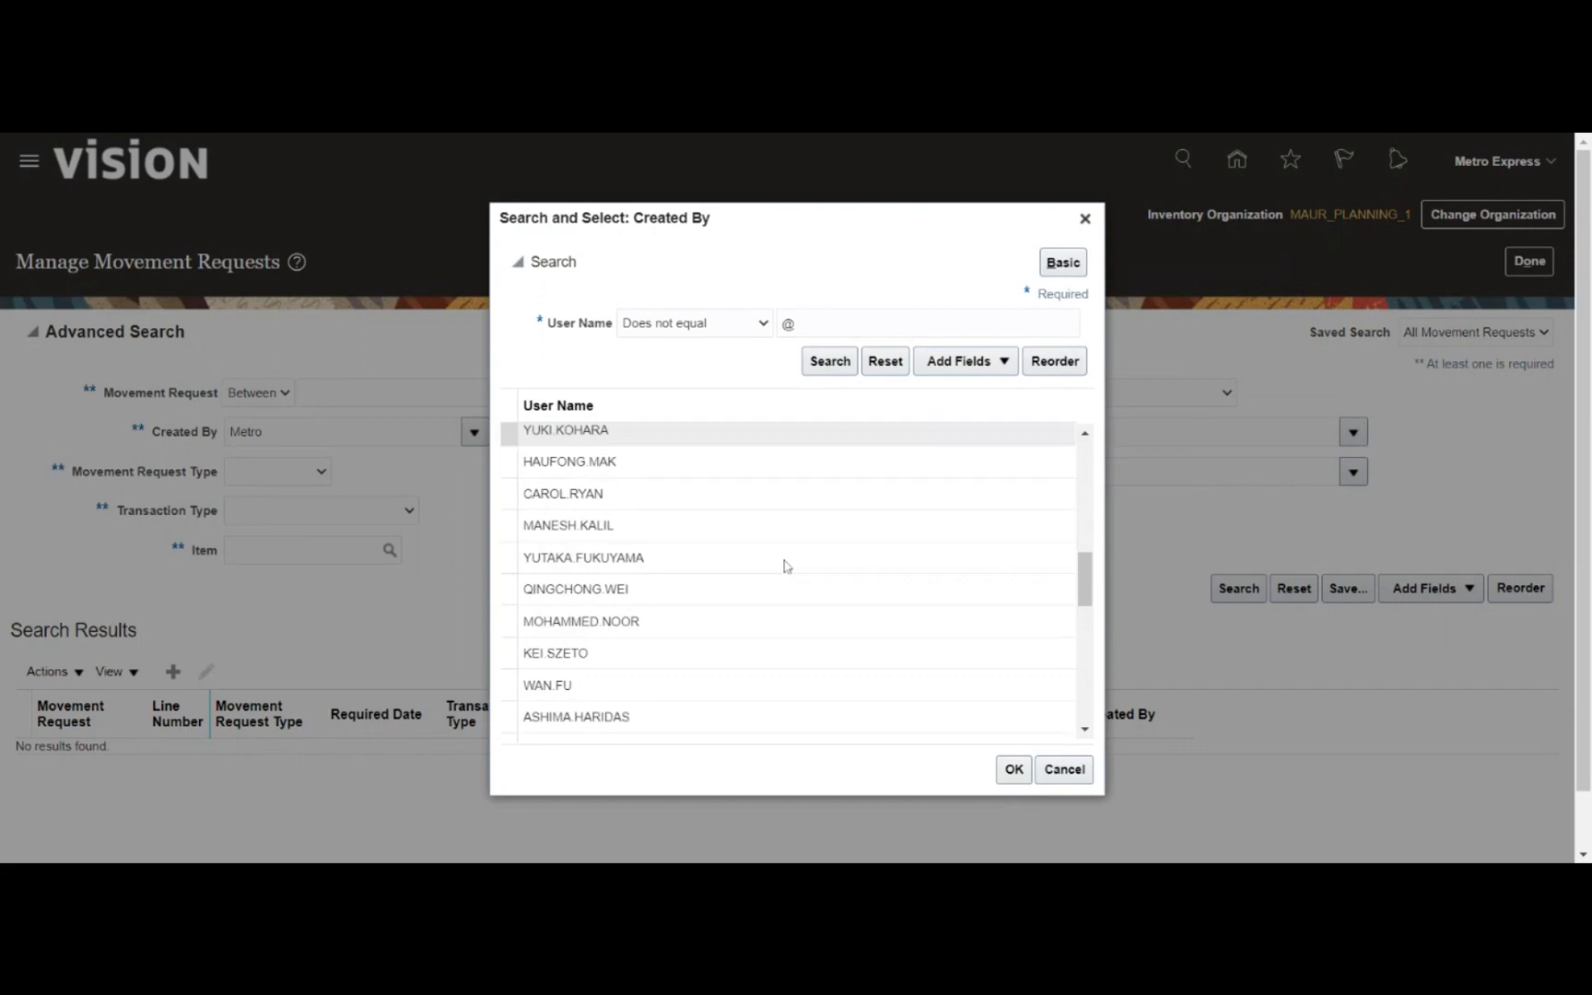
scroll(785, 561, down, 5)
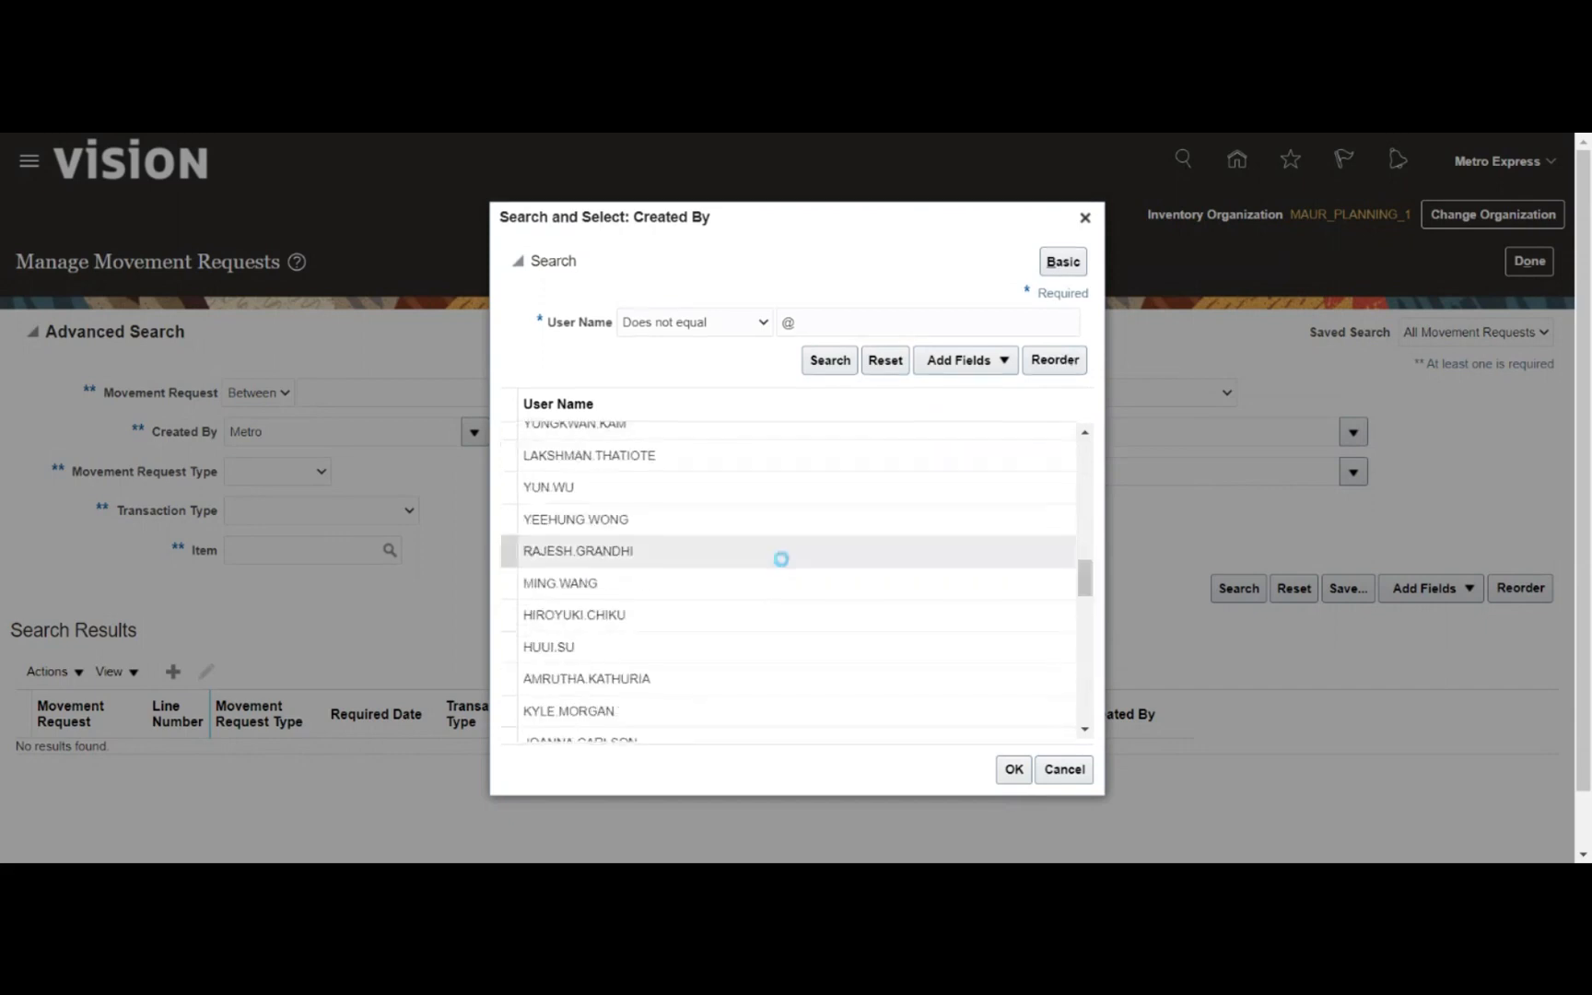
scroll(781, 559, down, 10)
scroll(778, 572, down, 5)
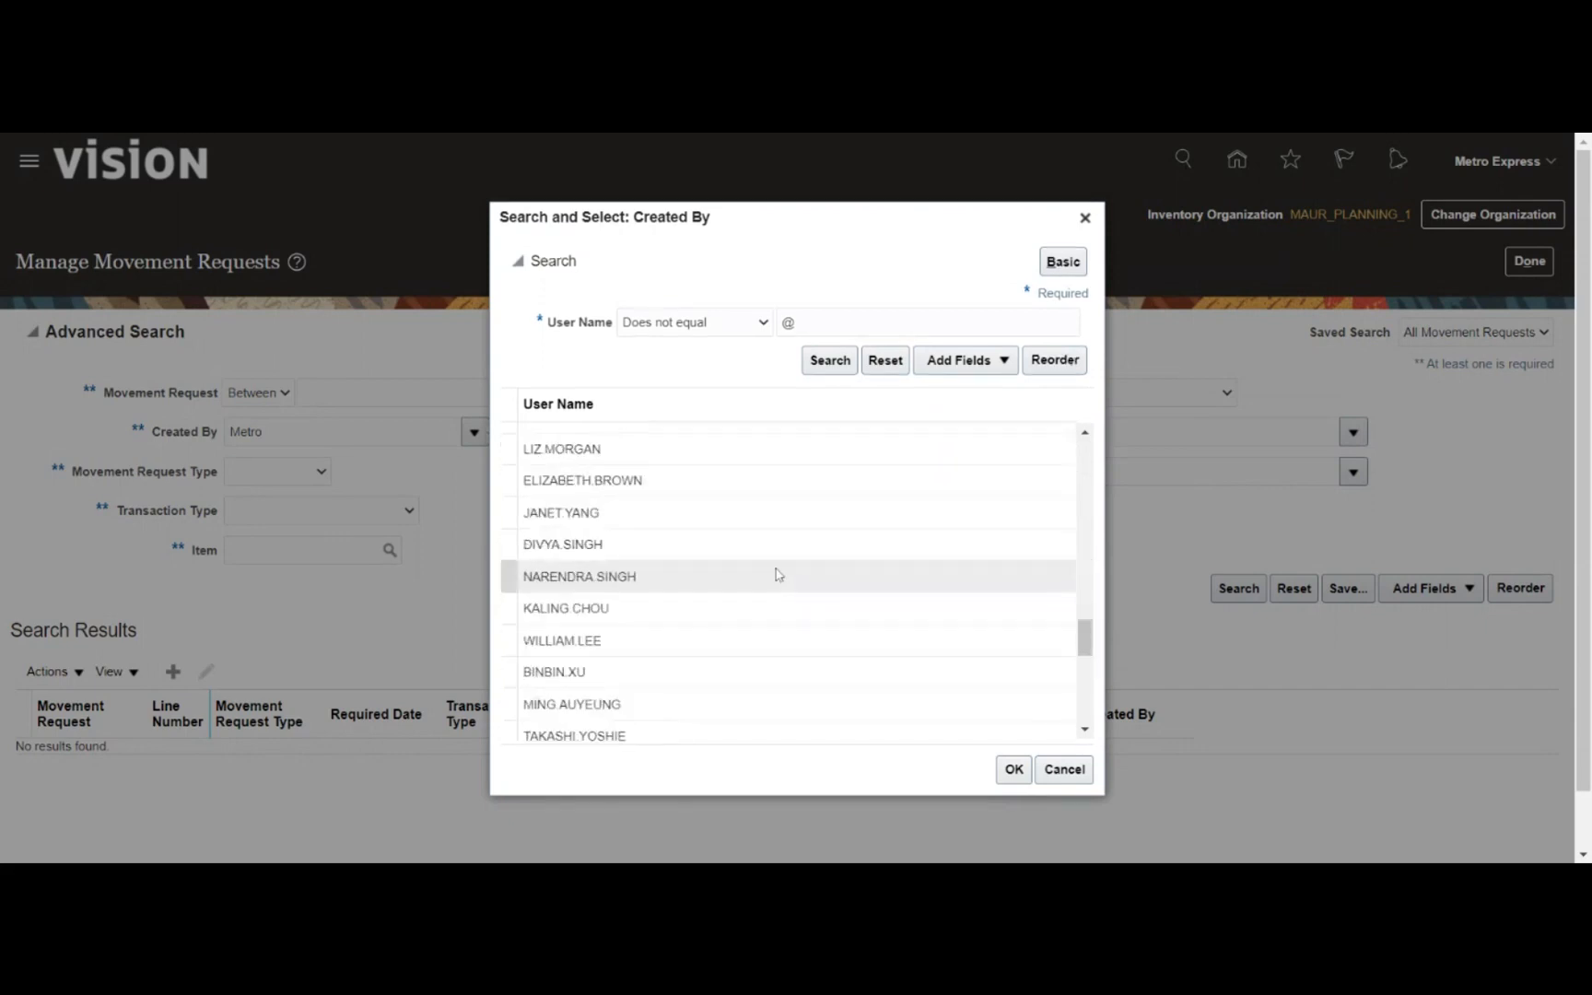
scroll(769, 578, down, 3)
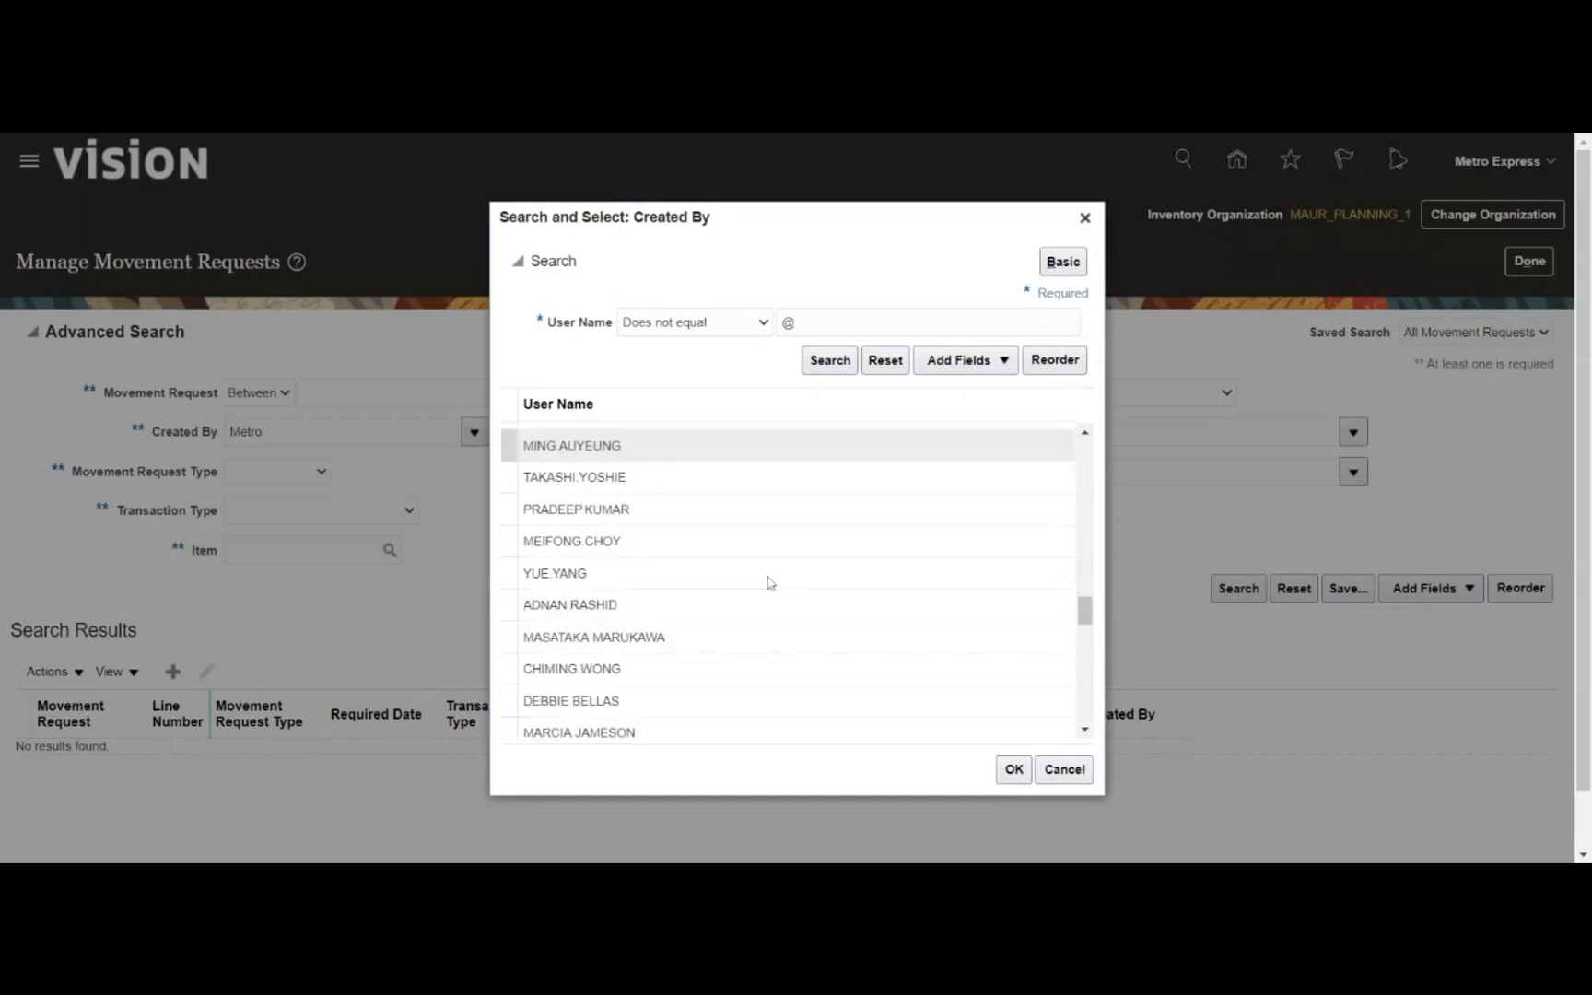
scroll(766, 585, down, 6)
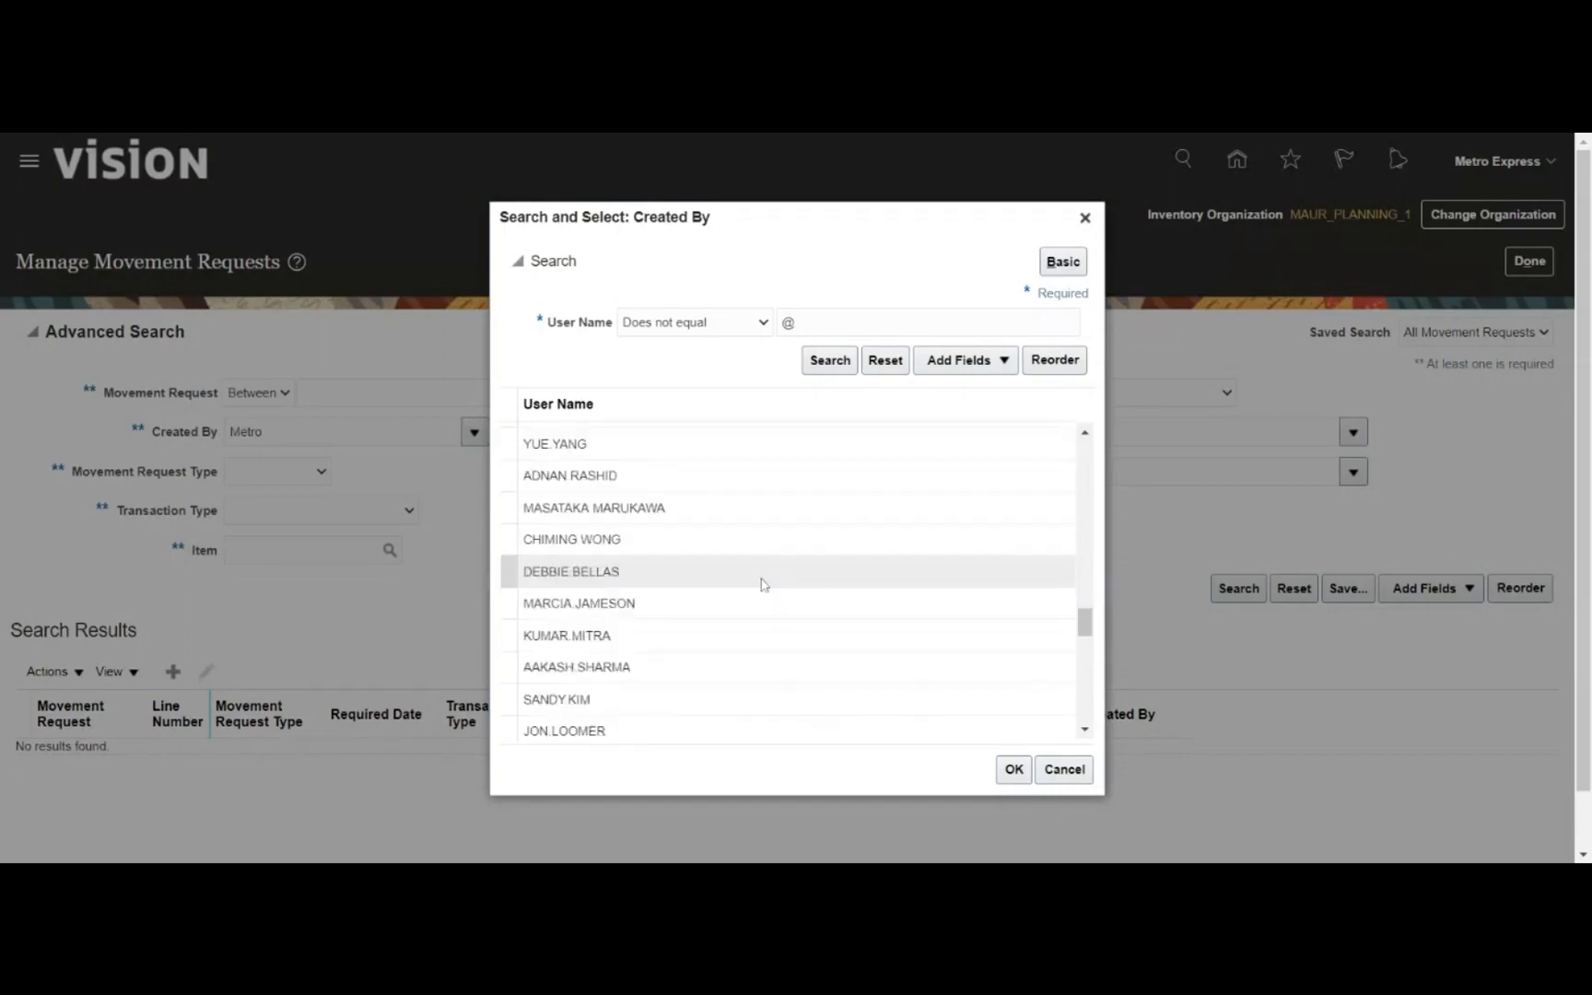
scroll(763, 586, down, 9)
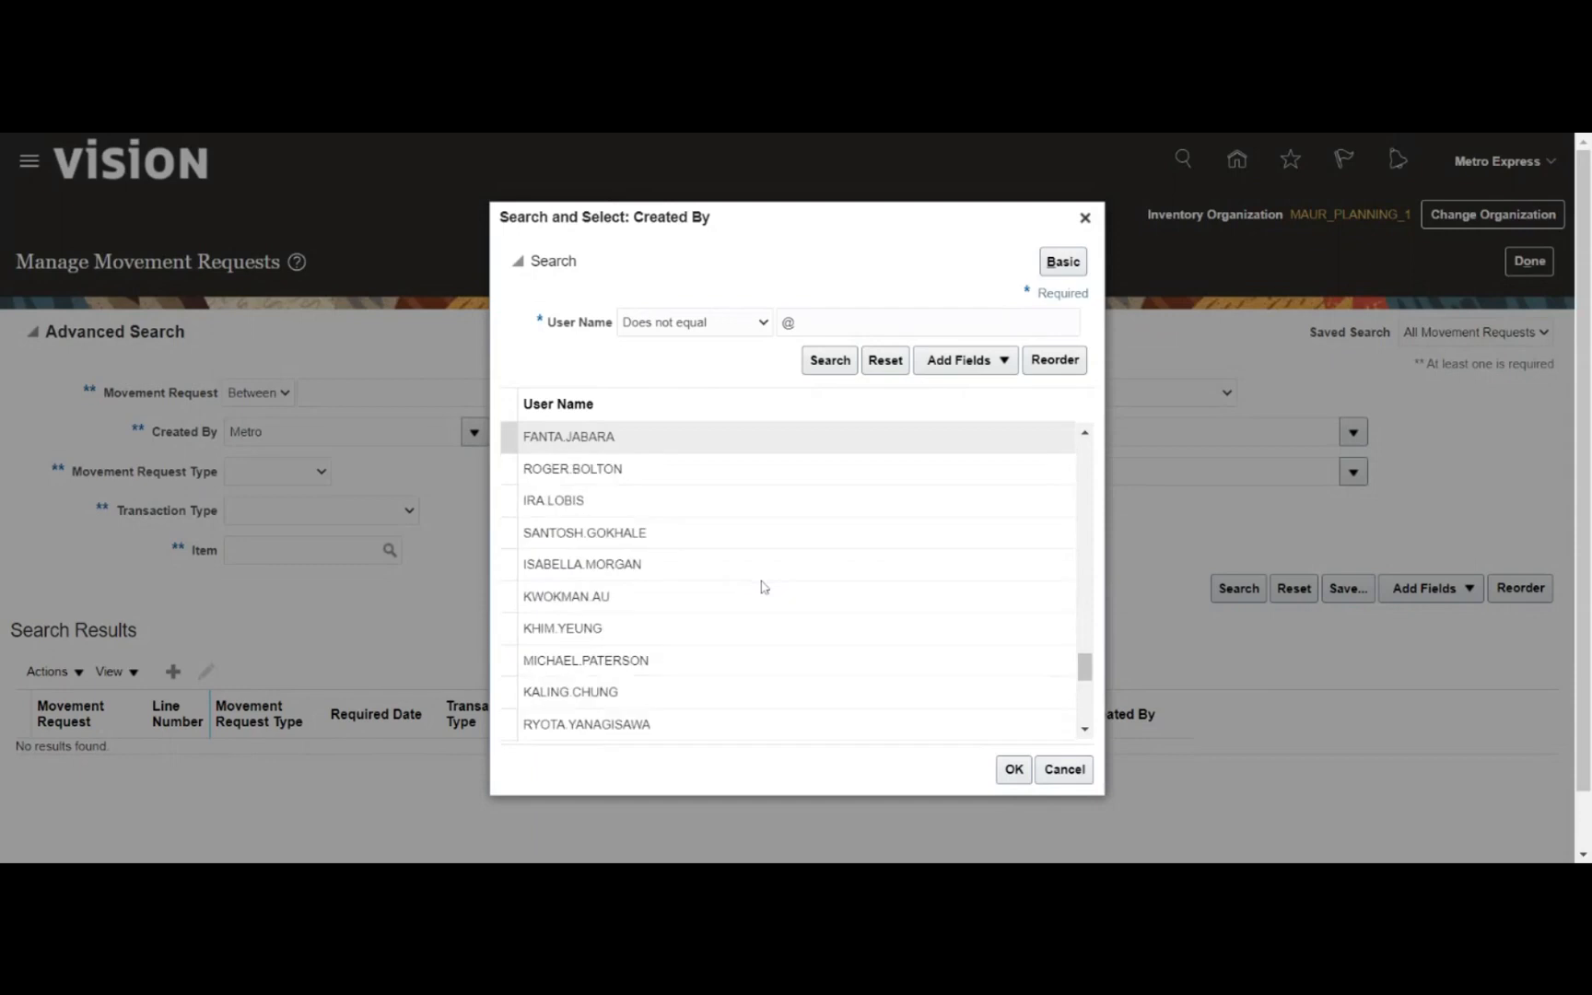
scroll(763, 587, down, 3)
scroll(761, 593, down, 3)
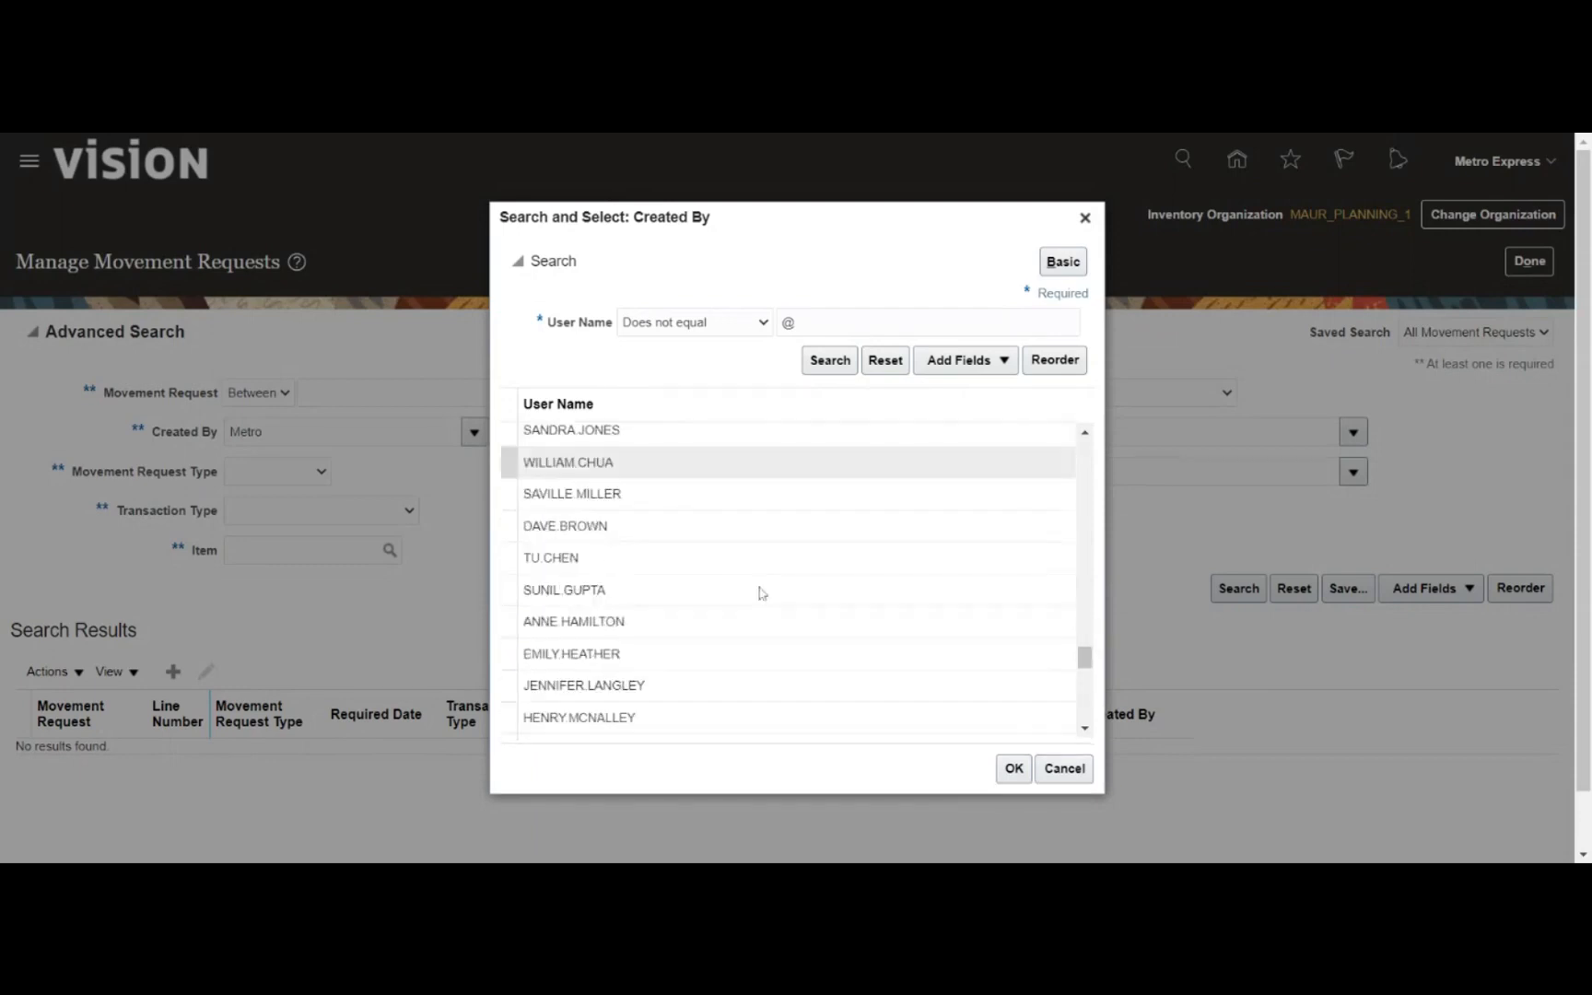
- Find the user name starting with Metro, choose Metro Express as creator and search its movement requests
click(734, 344)
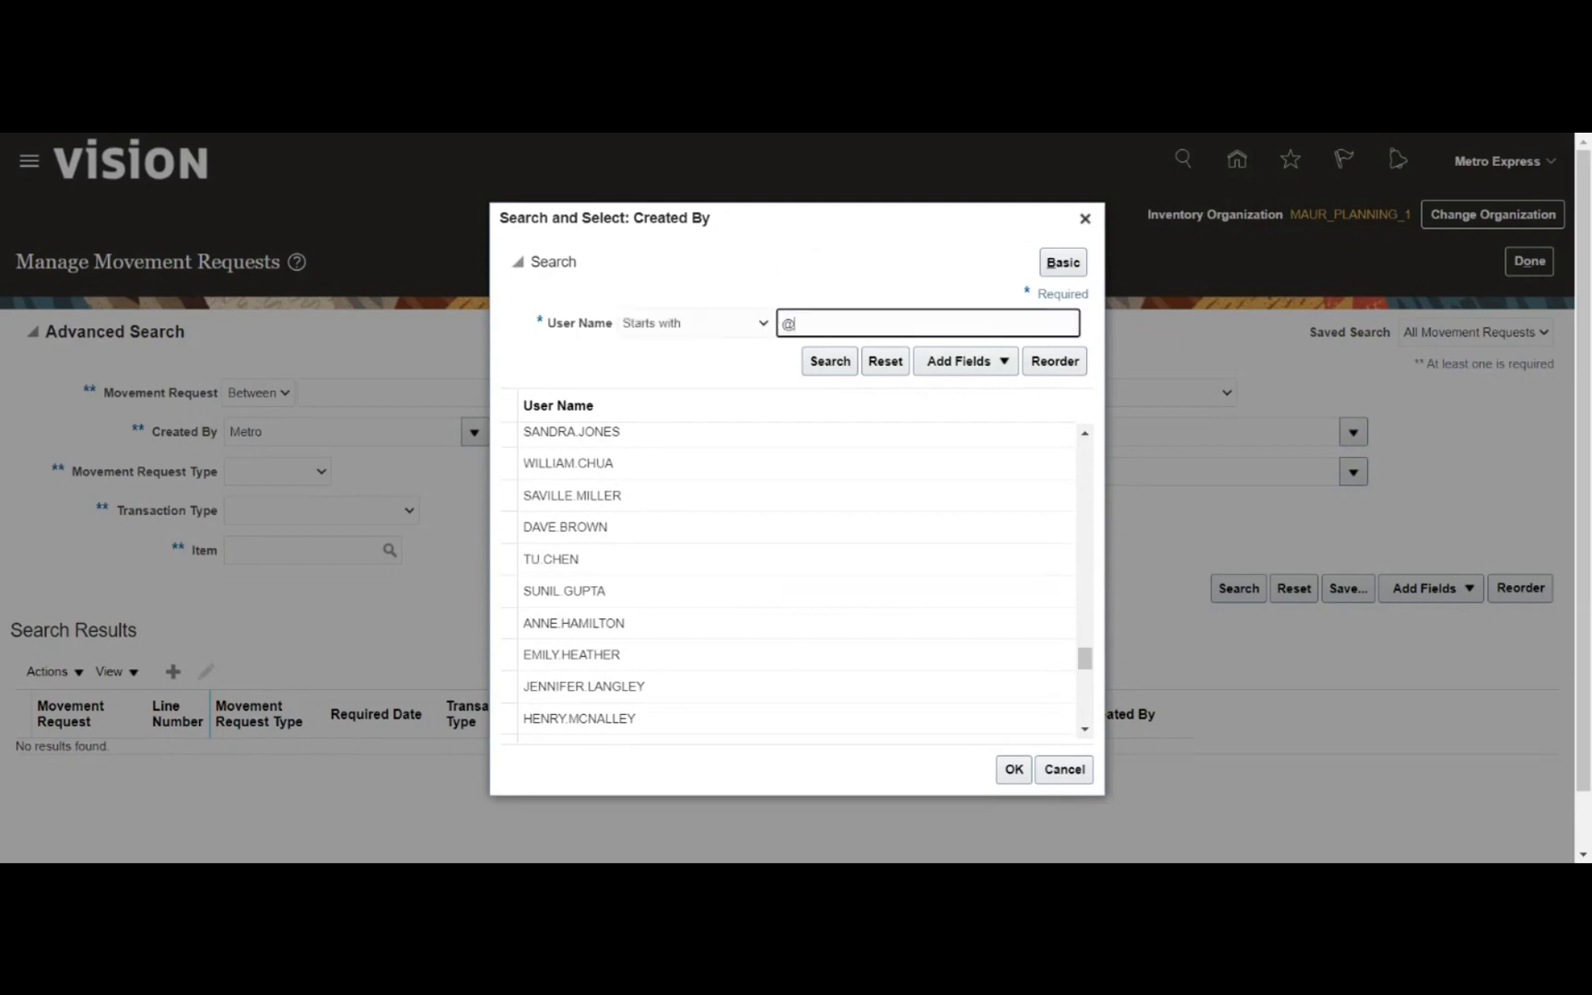
key(ctrl+a)
text(Metr)
click(819, 362)
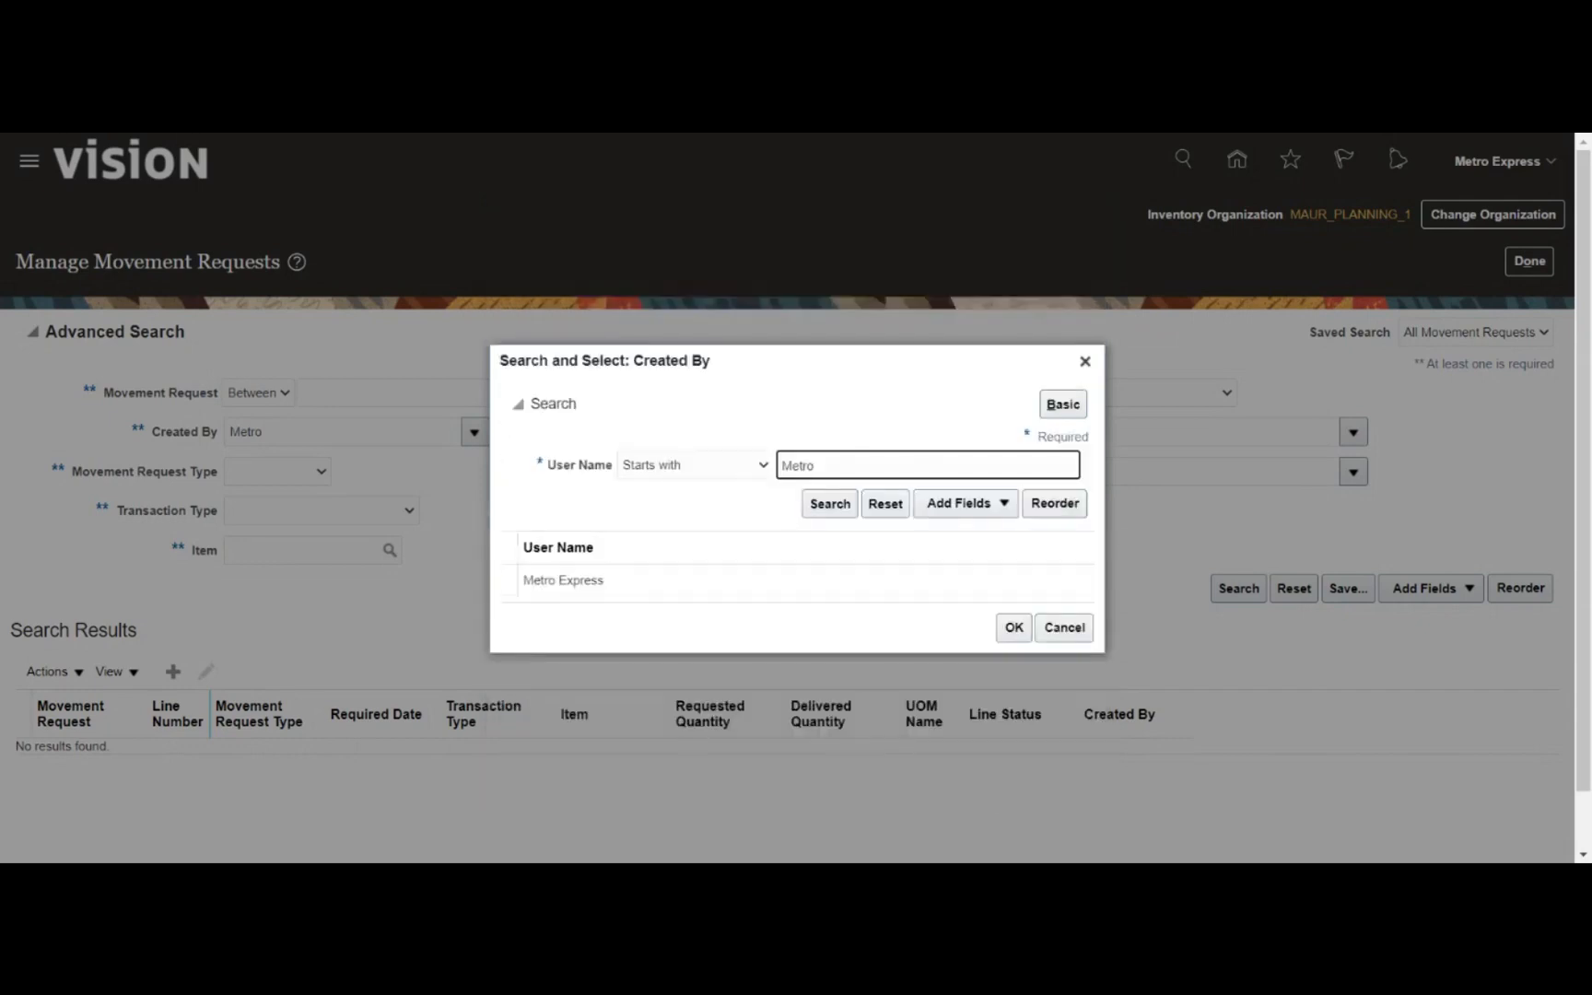
click(800, 580)
click(1017, 628)
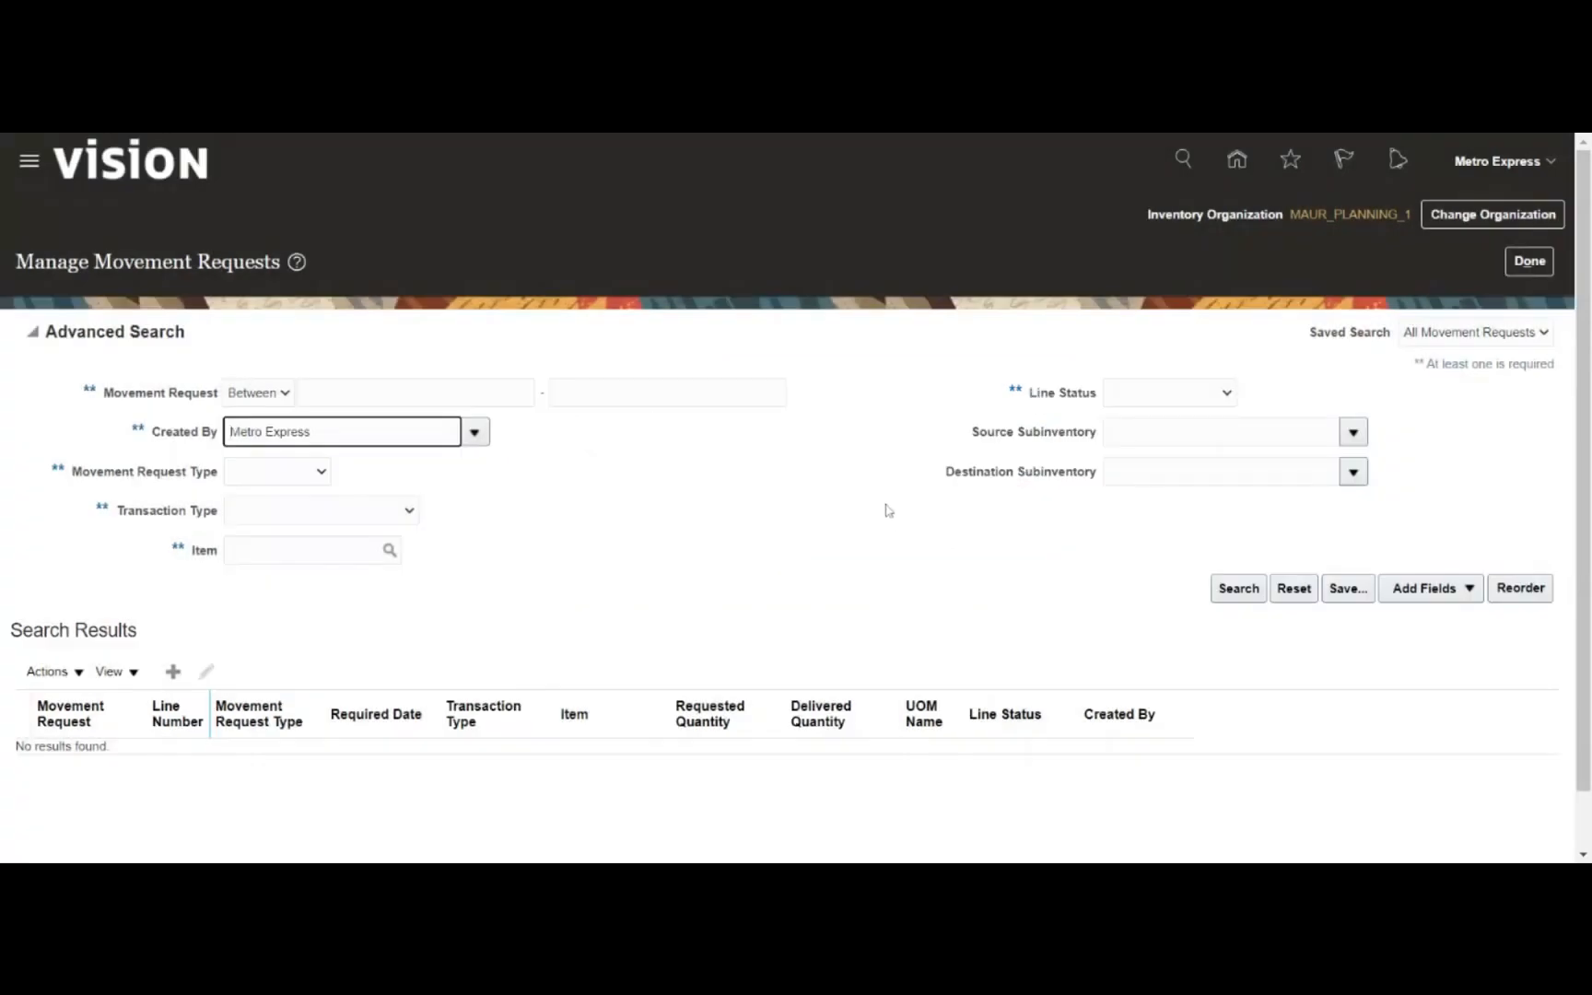
click(1238, 589)
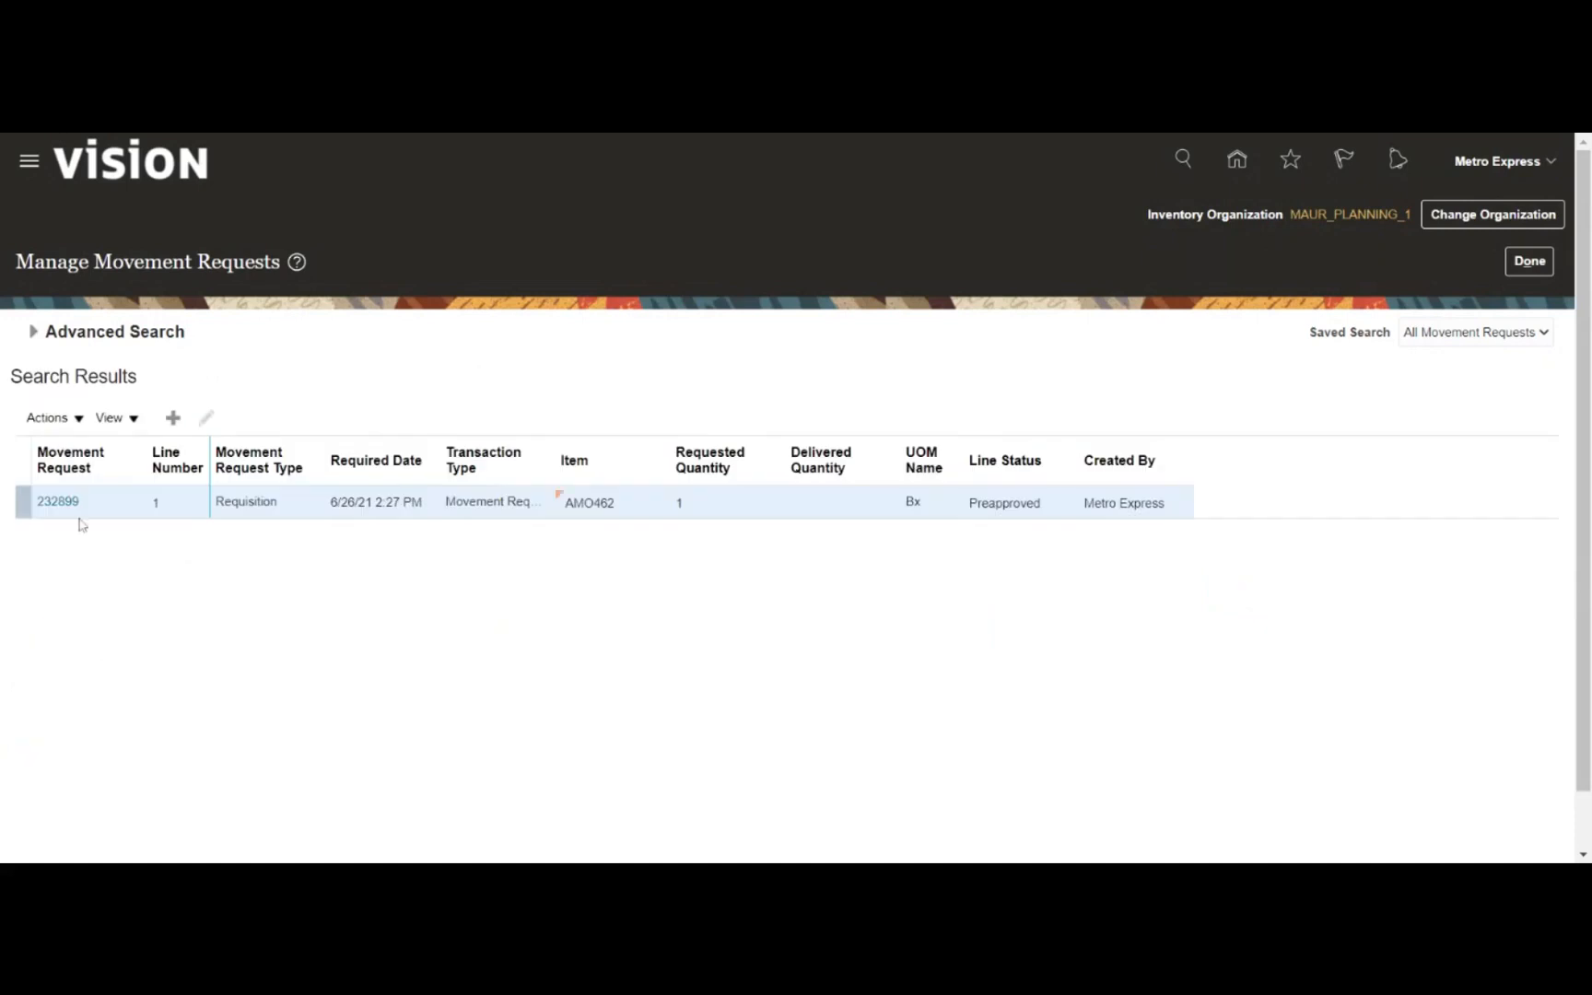
- Open the details of movement request 232899 for item AMO462, close them and return to the home page
drag(99, 508, 35, 502)
click(150, 531)
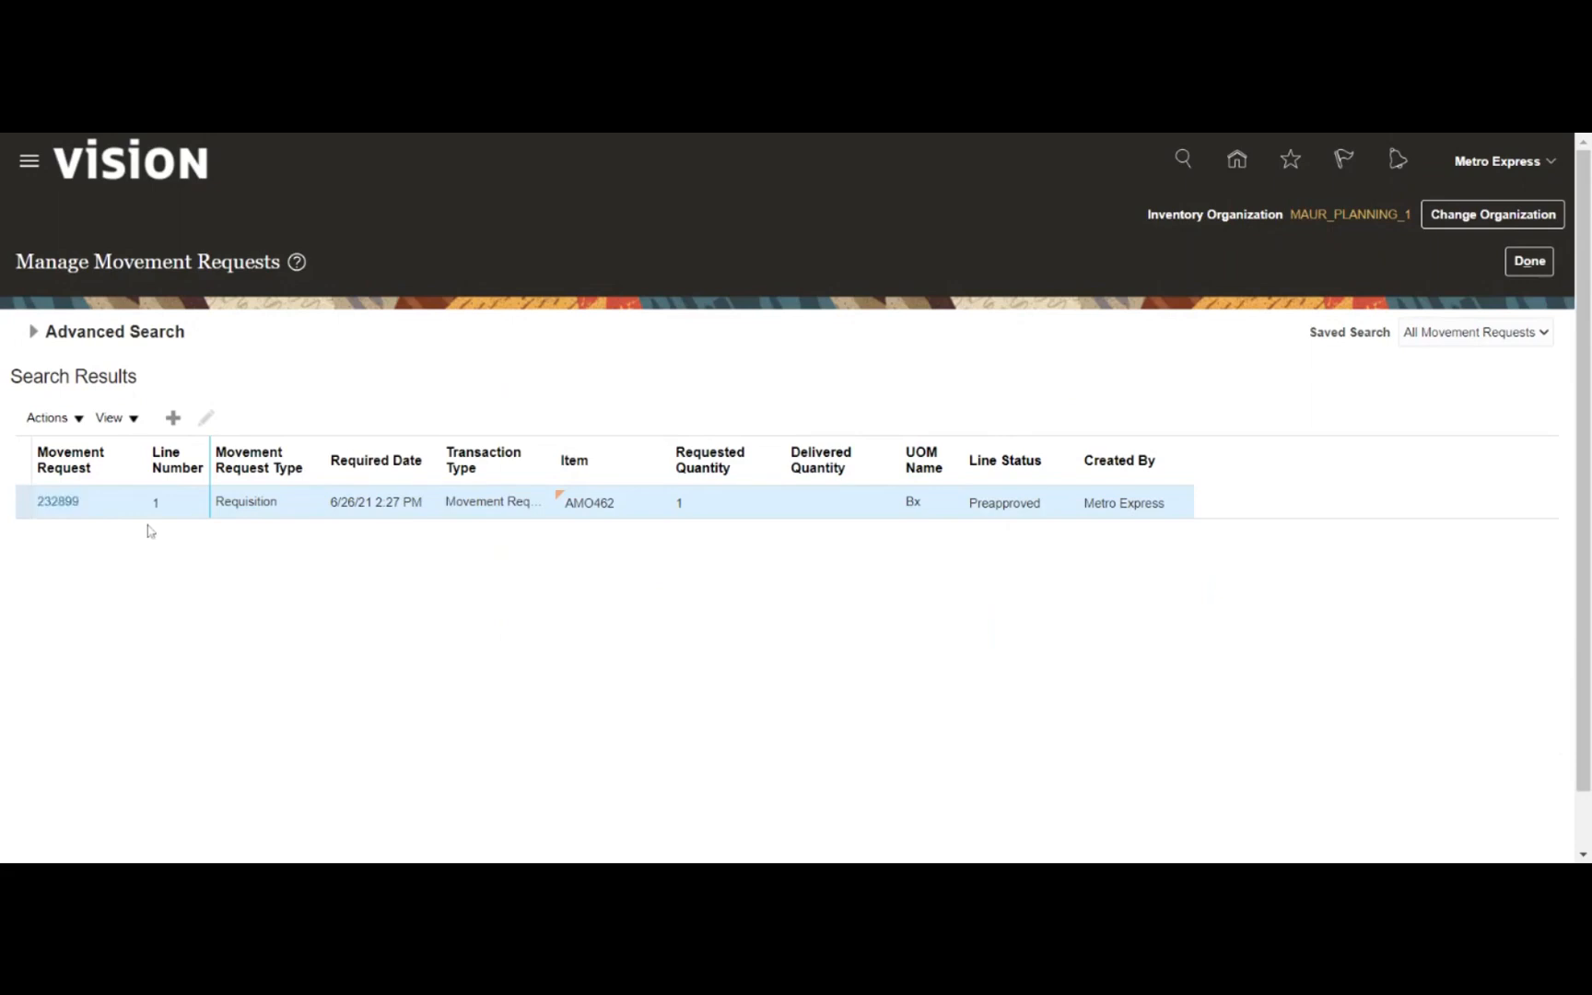
click(70, 507)
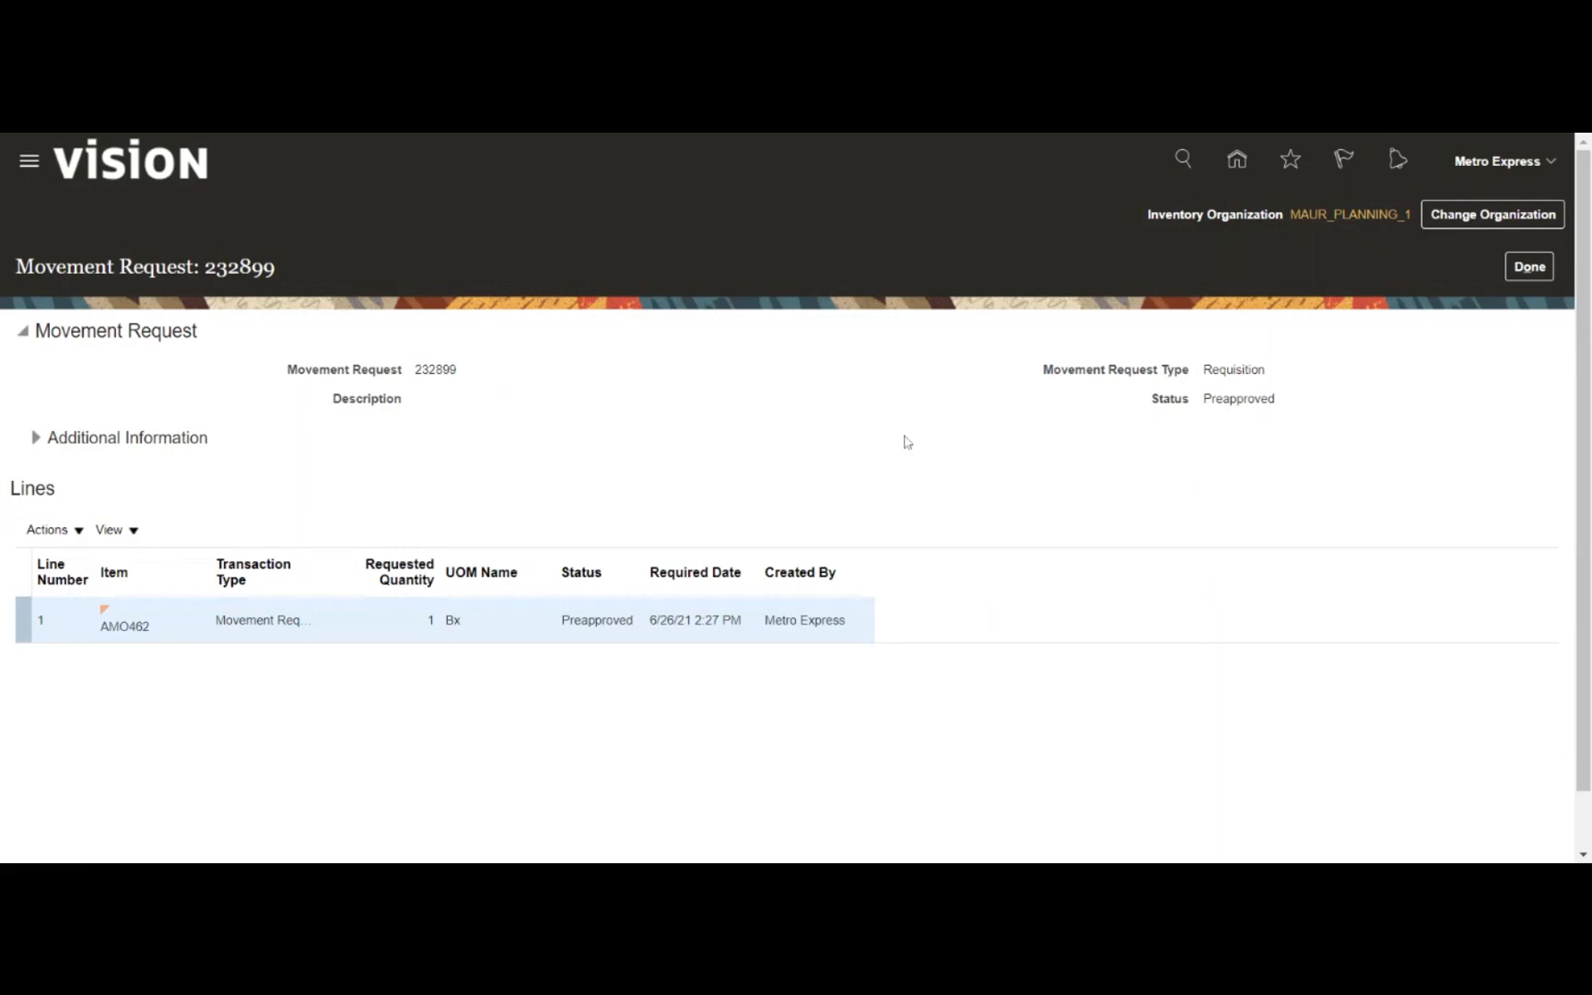
click(1528, 274)
click(1236, 162)
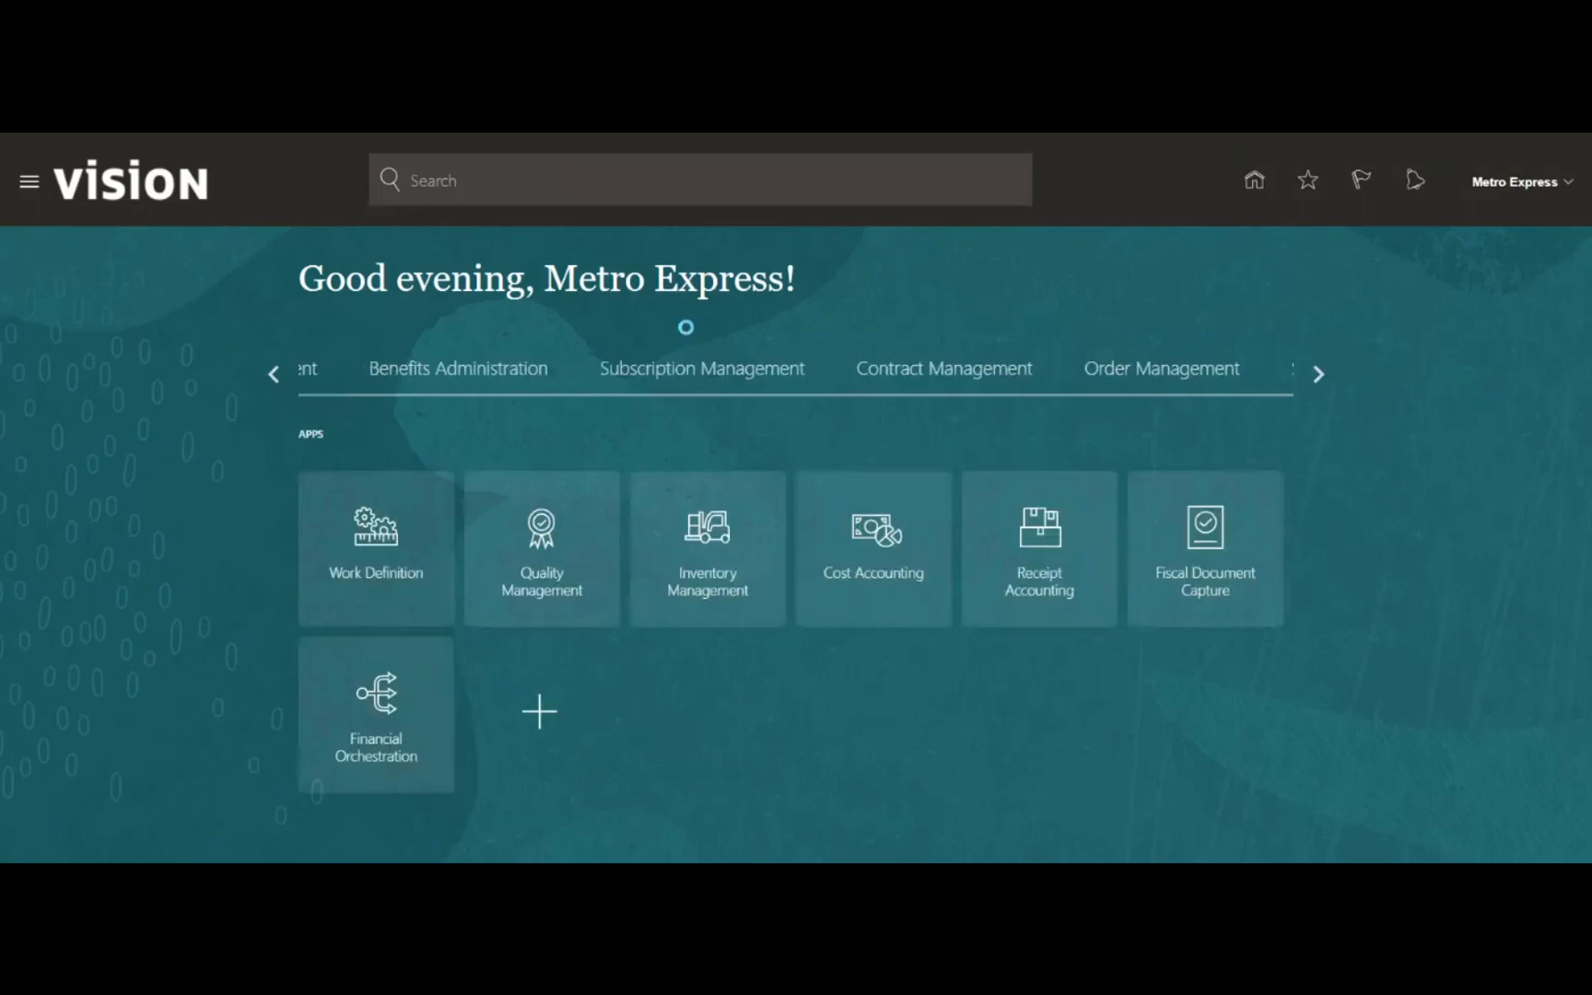
- Open the procurement requisitions page, look over the recent requisitions and bring up Manage Requisitions
click(264, 374)
click(265, 374)
click(587, 373)
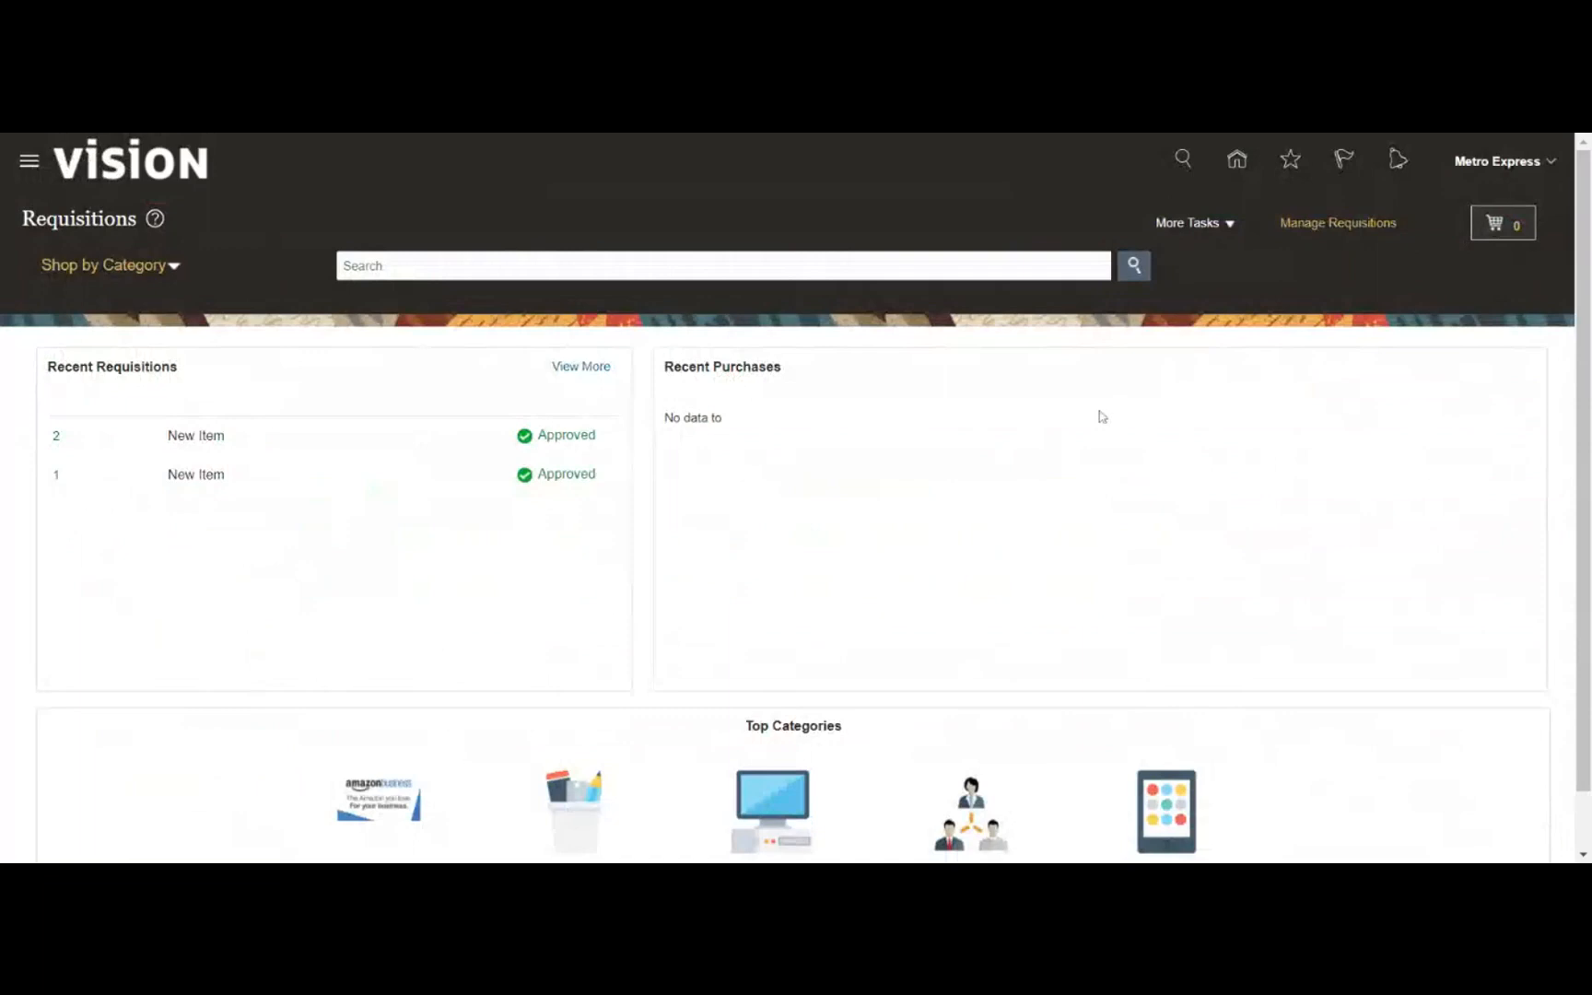
scroll(1115, 387, down, 1)
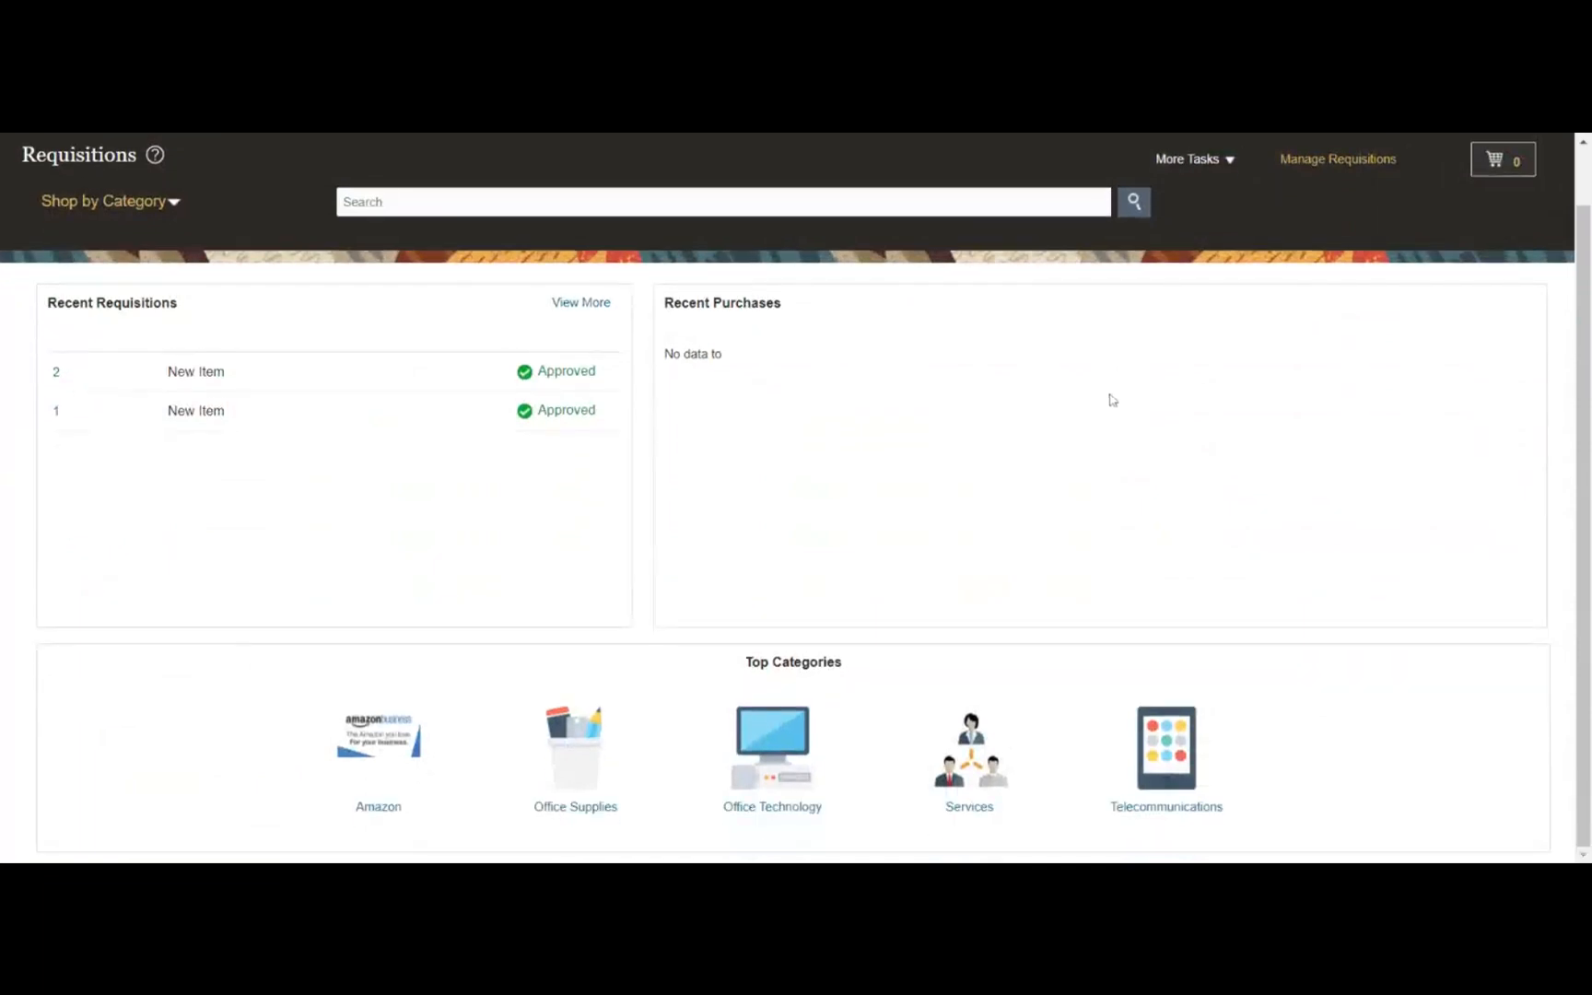
scroll(1112, 399, up, 1)
click(1337, 226)
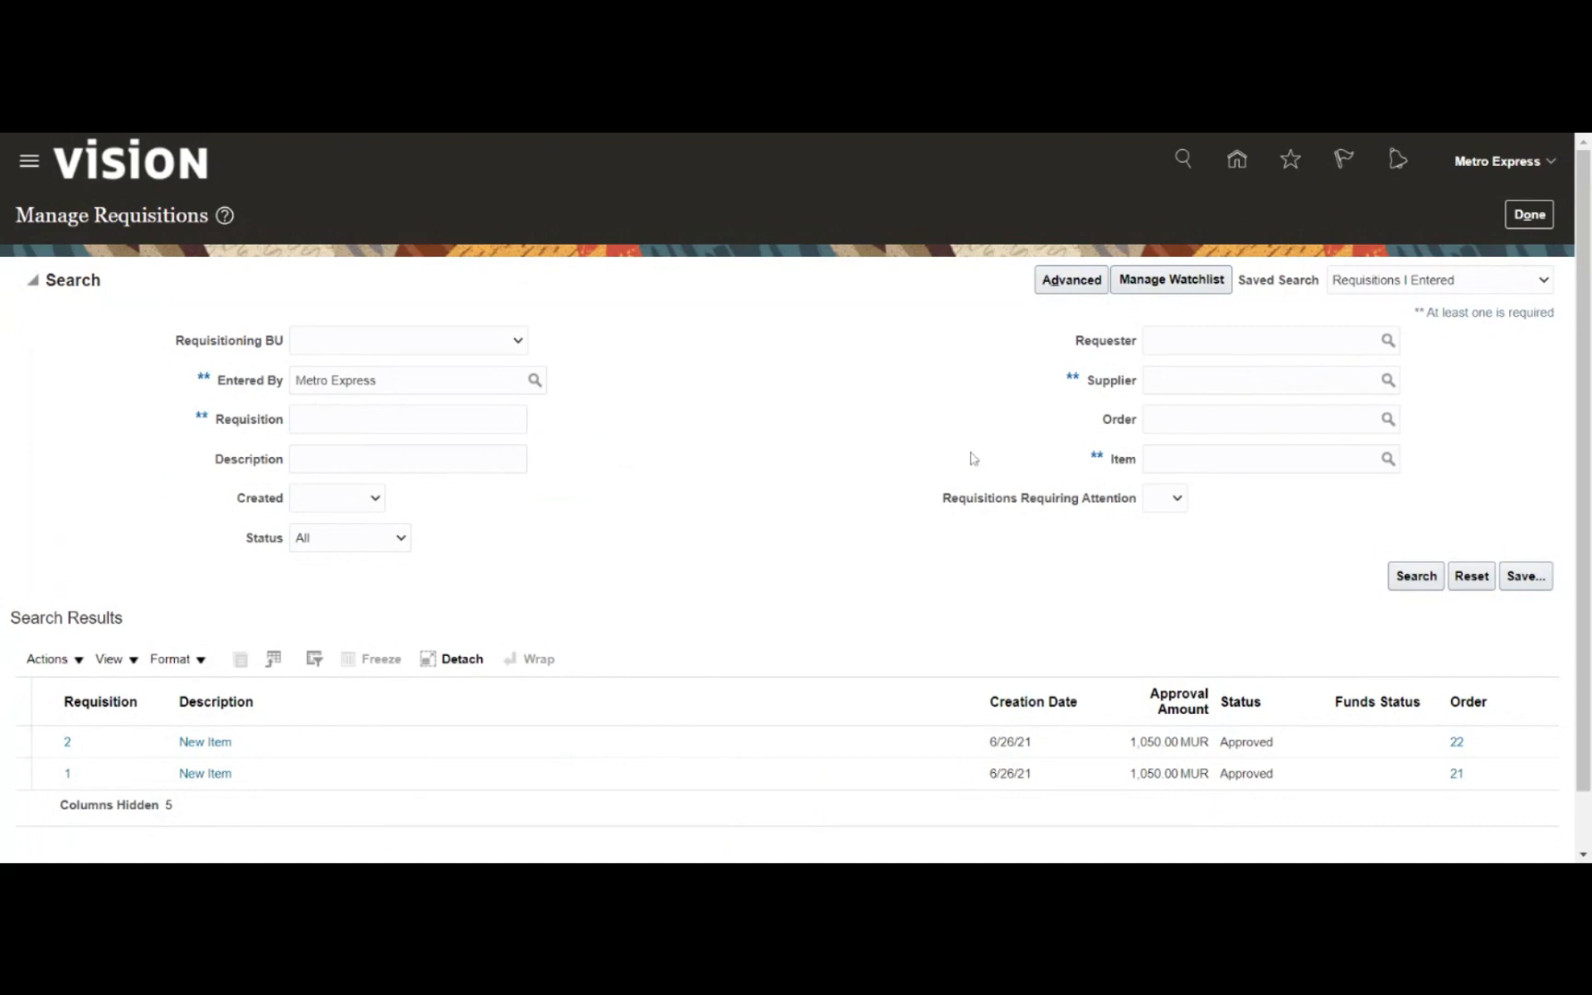
- Search the entered requisitions for item AM281, close Manage Requisitions and return to the home page
click(1197, 459)
click(1183, 462)
text(AM281)
key(Tab)
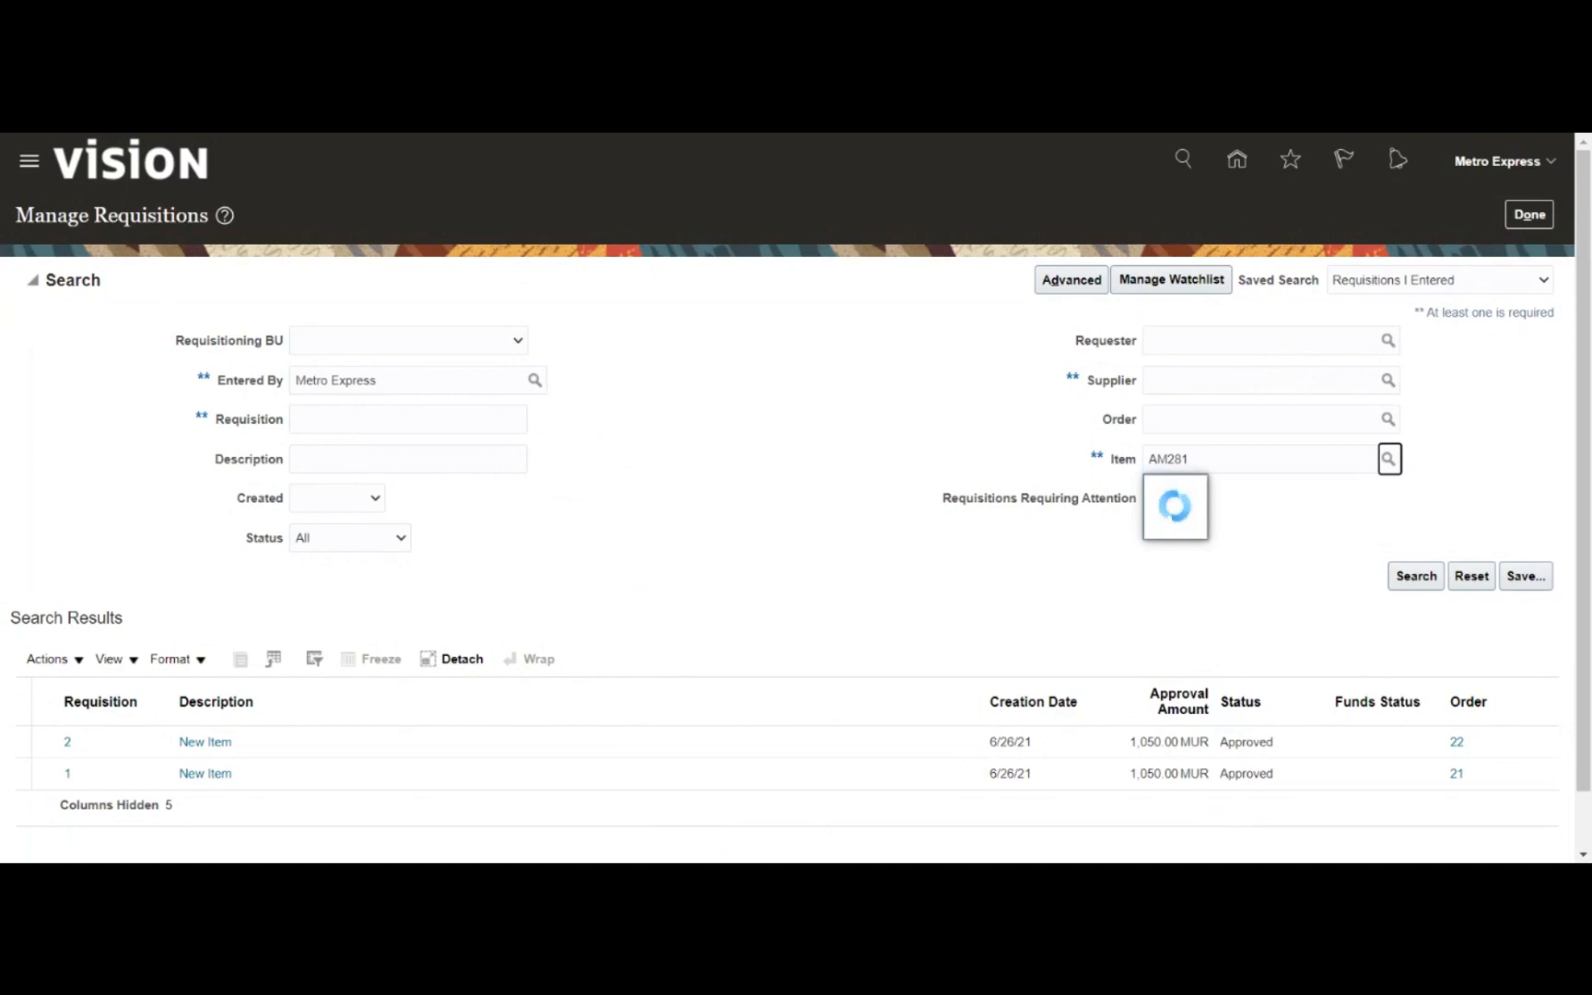
click(1402, 584)
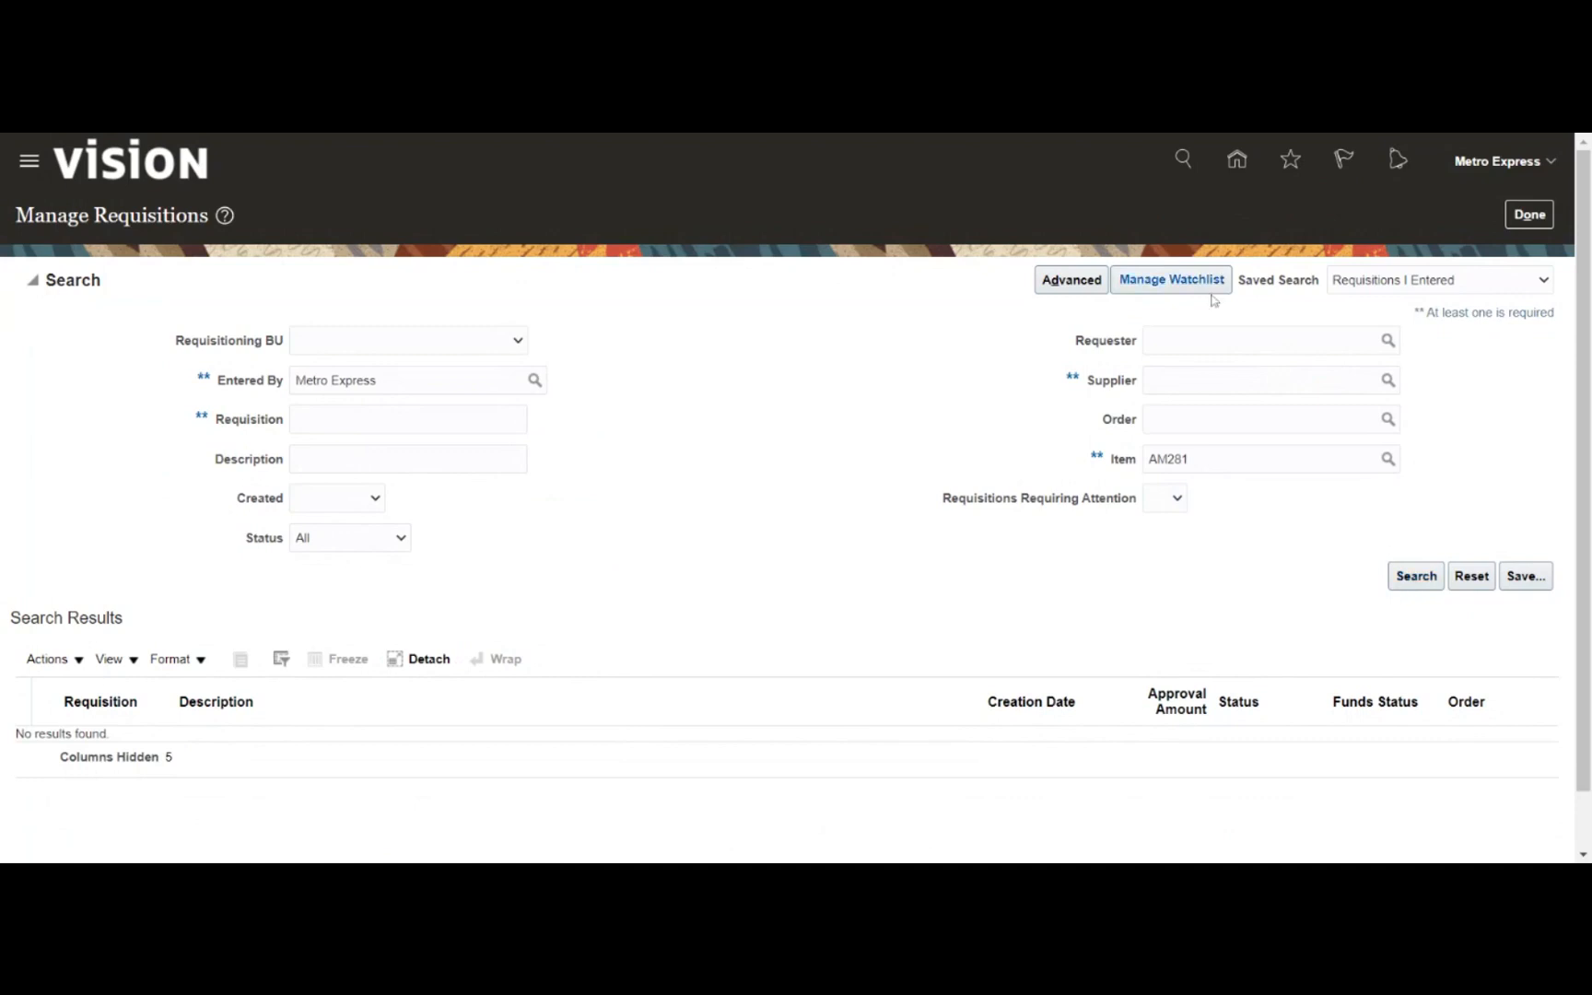
click(1530, 217)
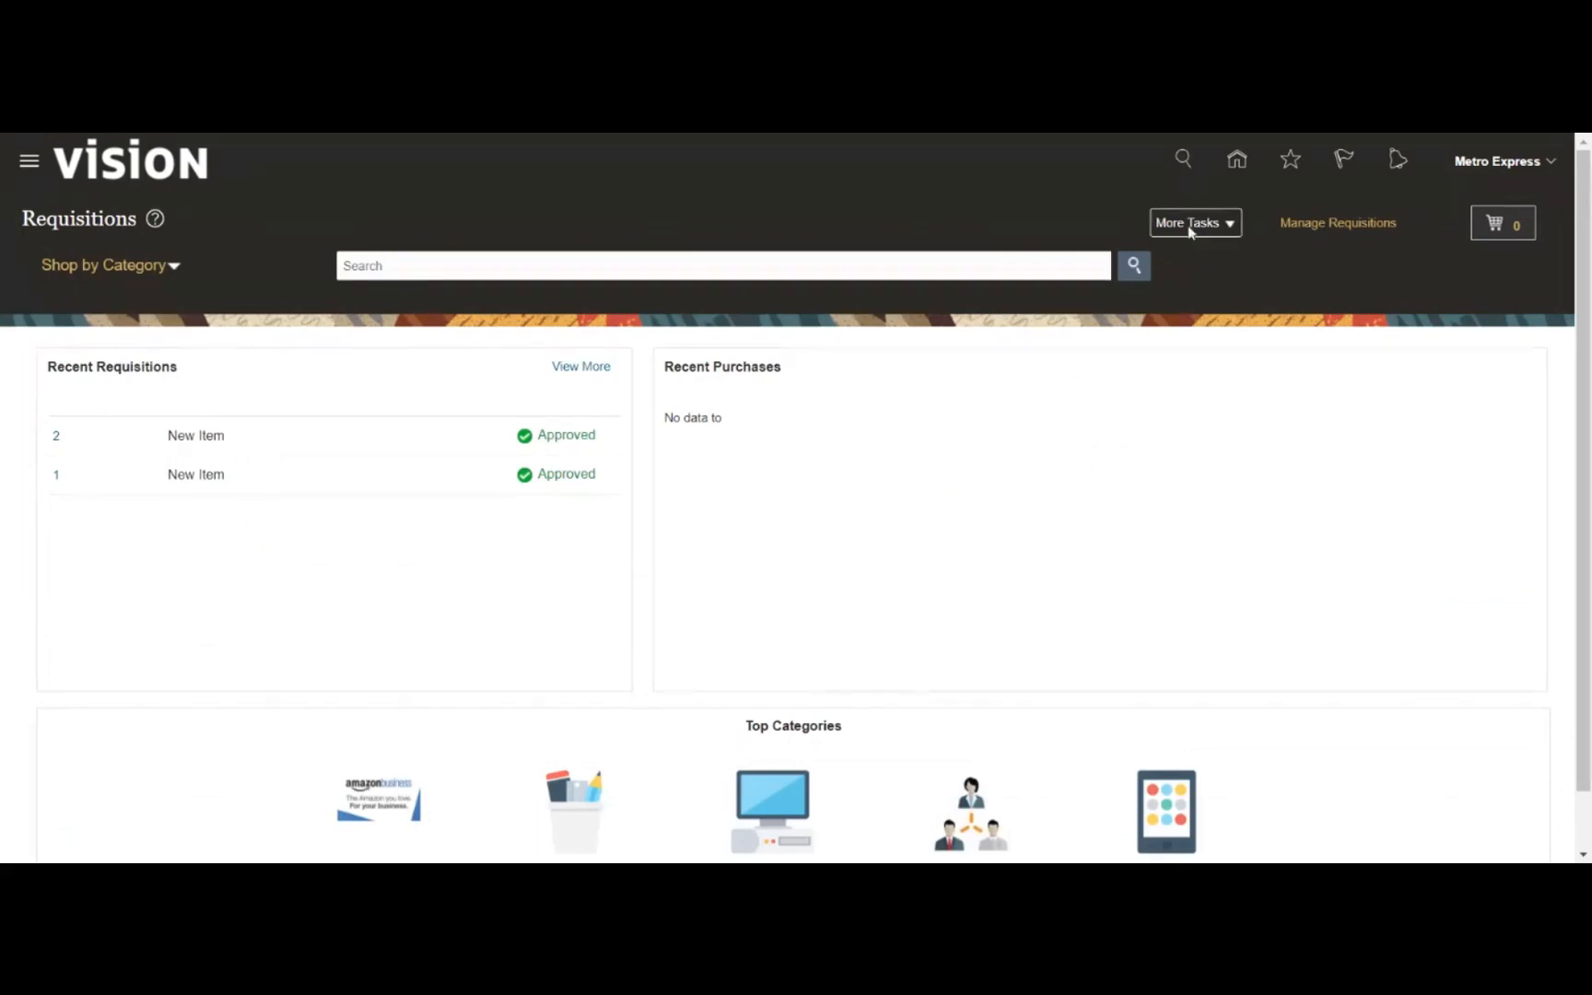
click(1234, 162)
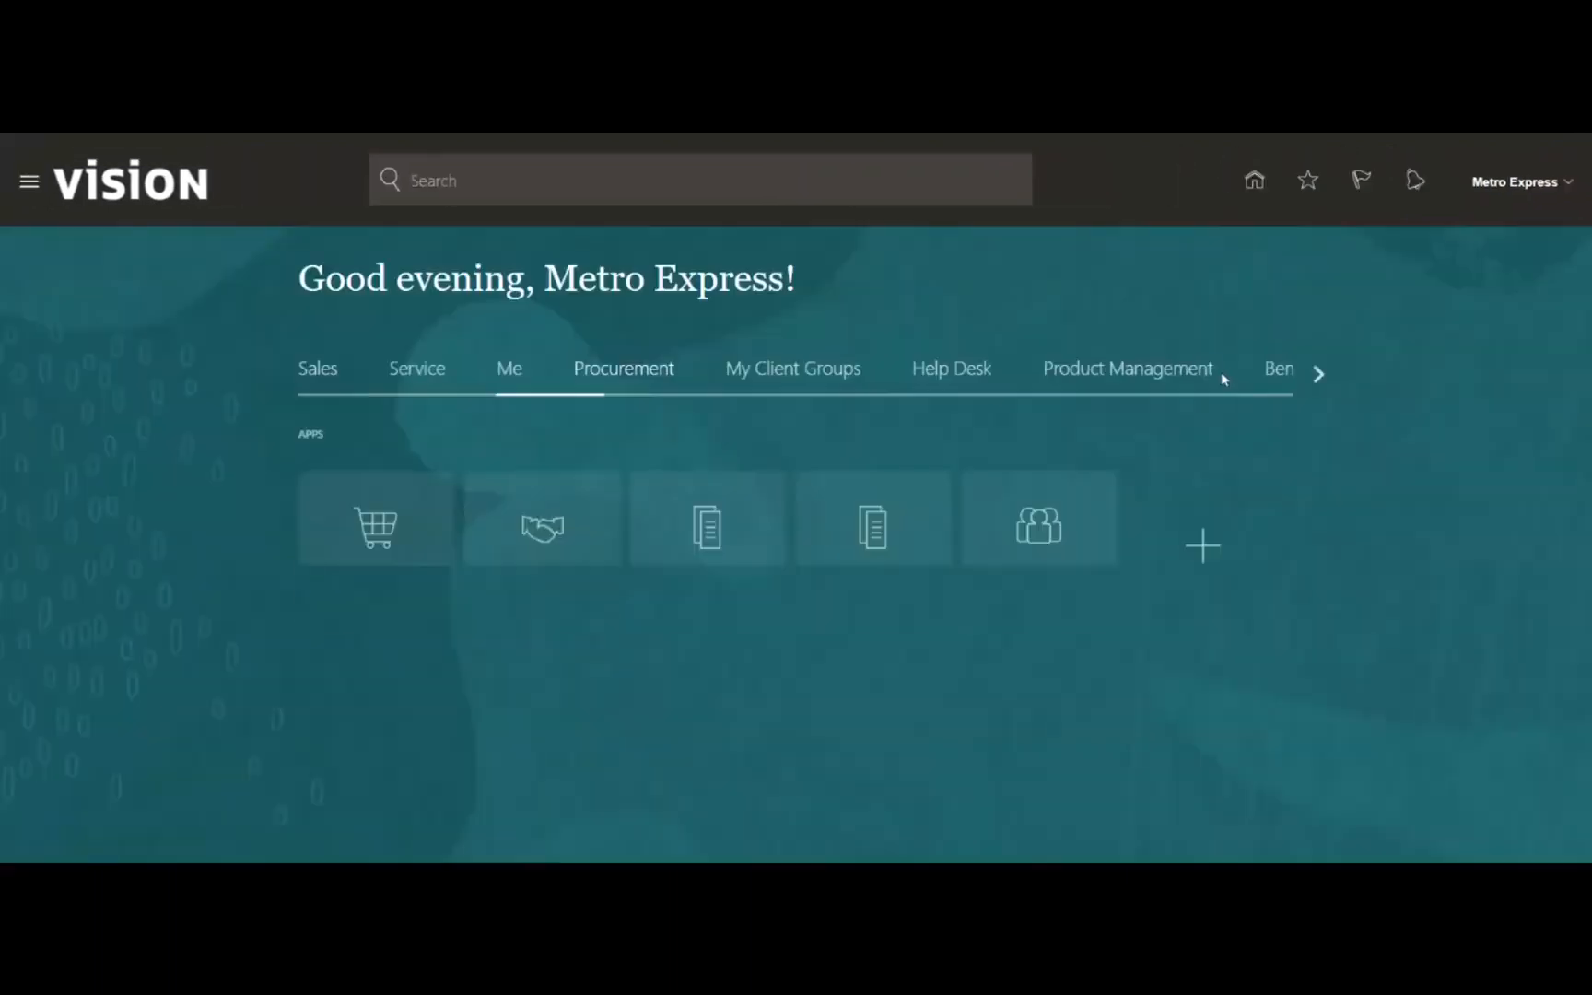